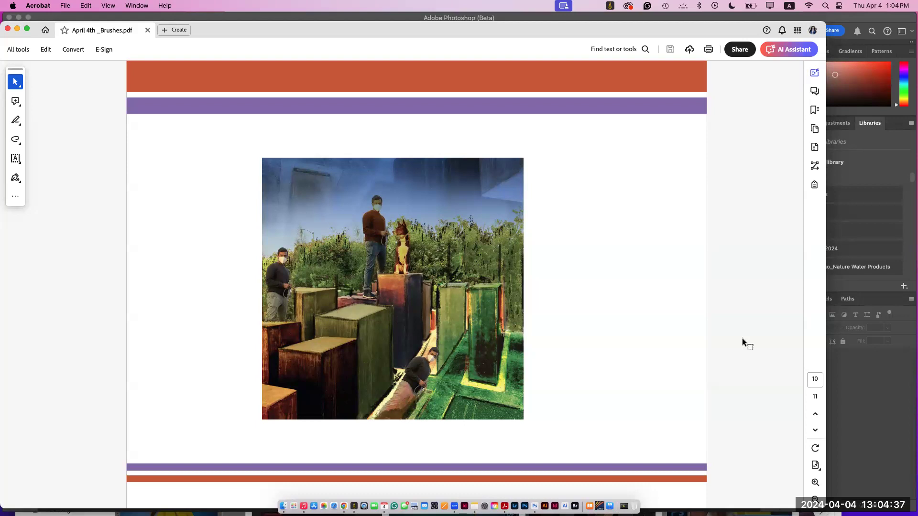
Step: Go to the last slide of the PDF and correct its heading to read "Important Links"
key(Right)
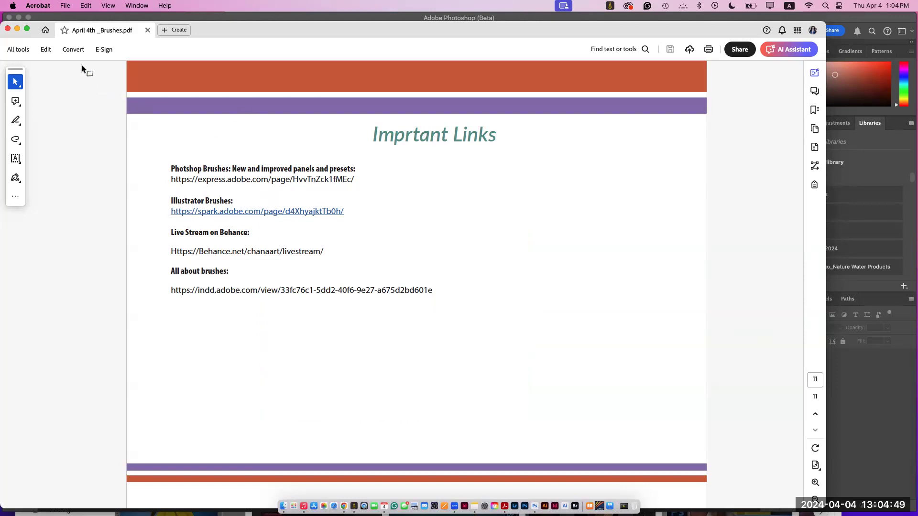
click(50, 50)
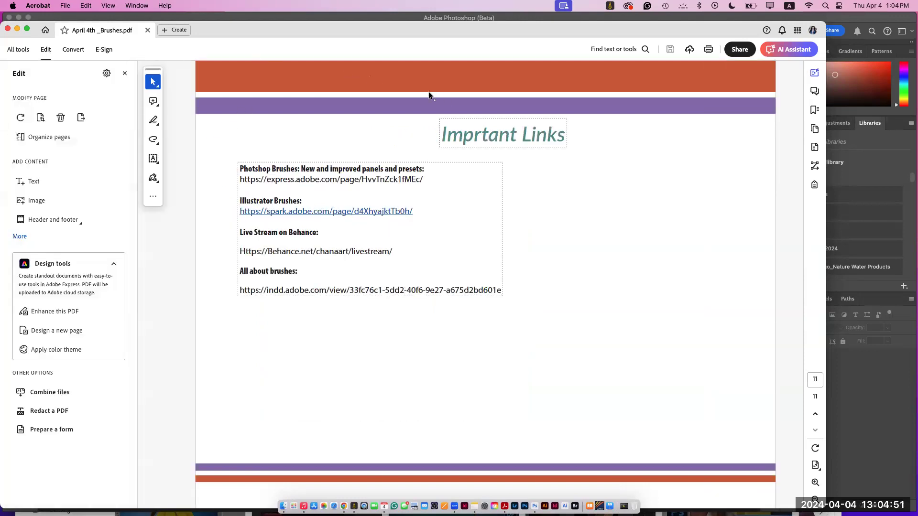
click(473, 135)
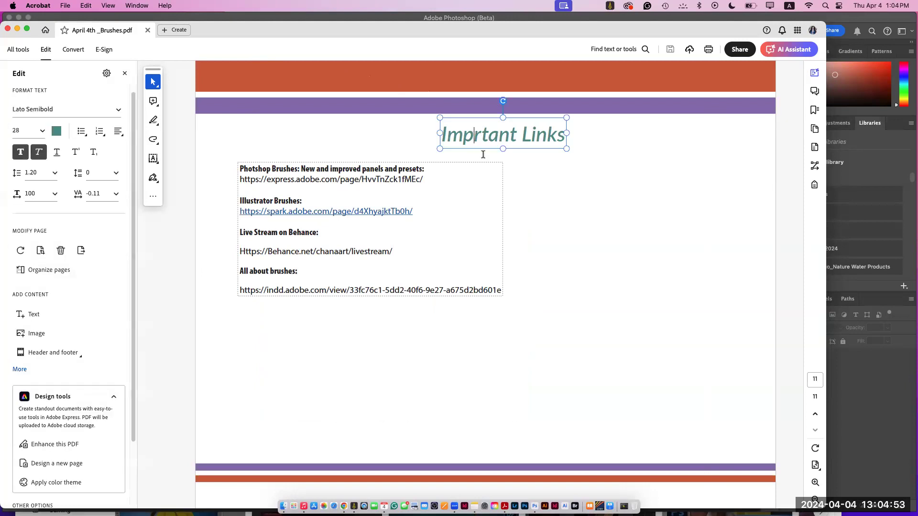
text(o)
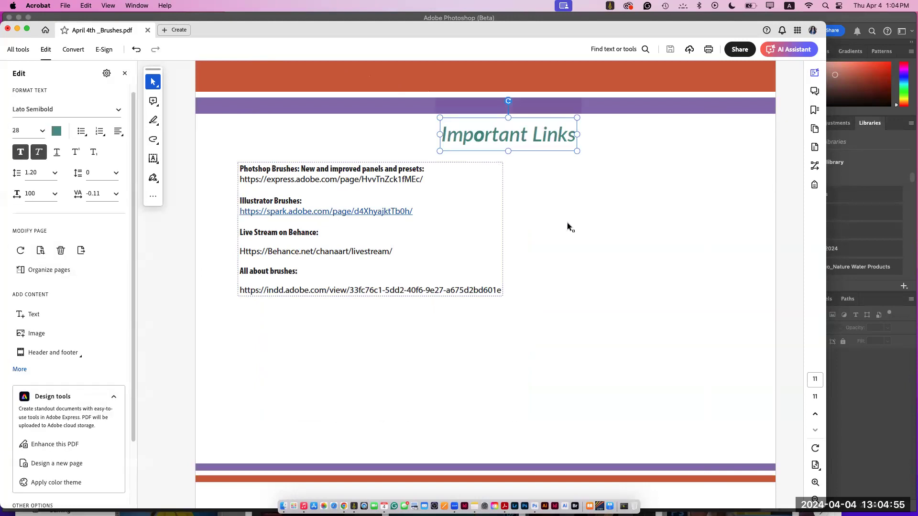
click(592, 216)
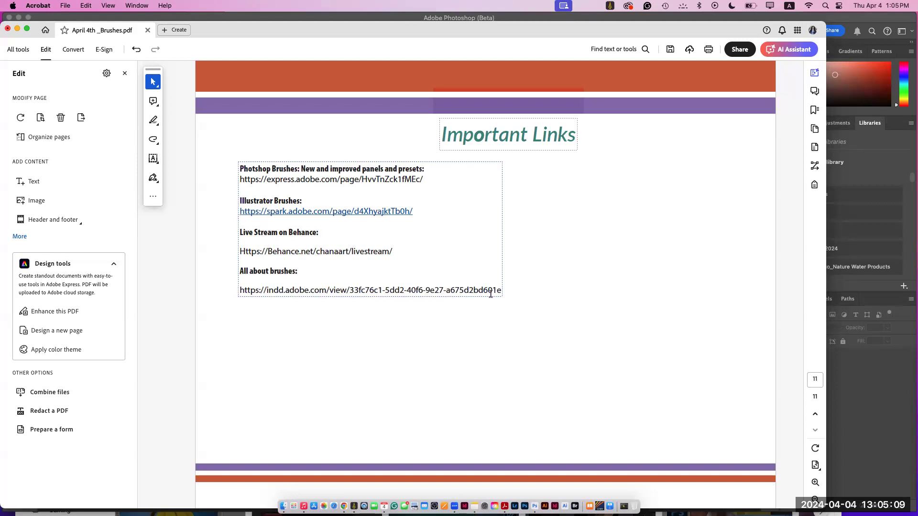
Step: Copy the "All about brushes" link from the PDF and open it in a new Google Chrome window
click(240, 289)
drag(240, 289, 511, 301)
key(super+c)
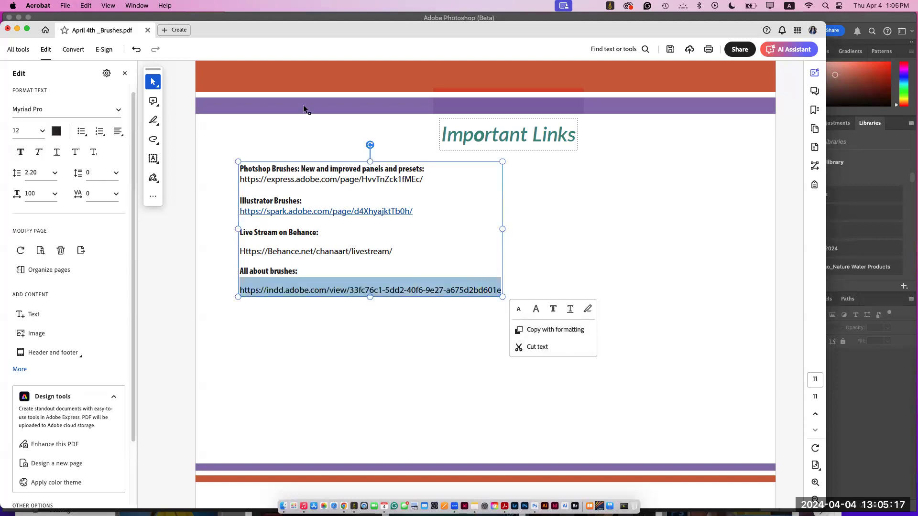
click(343, 506)
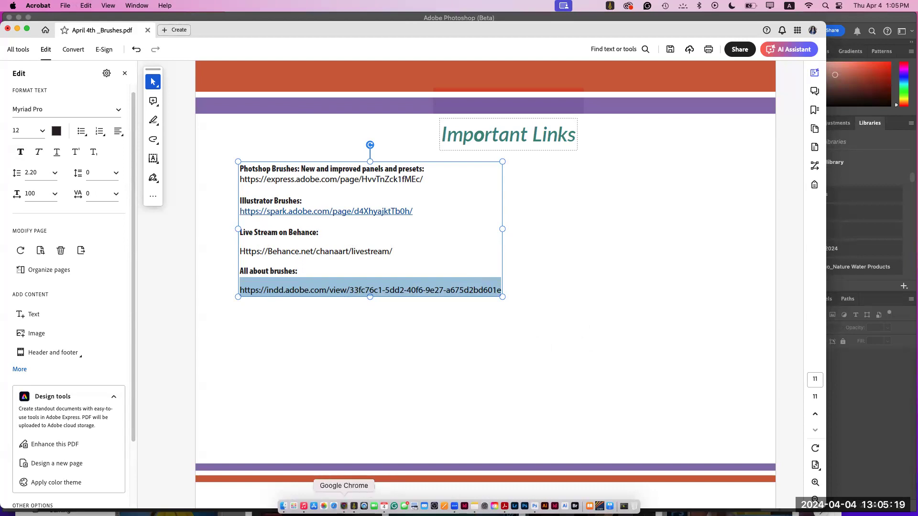
click(65, 5)
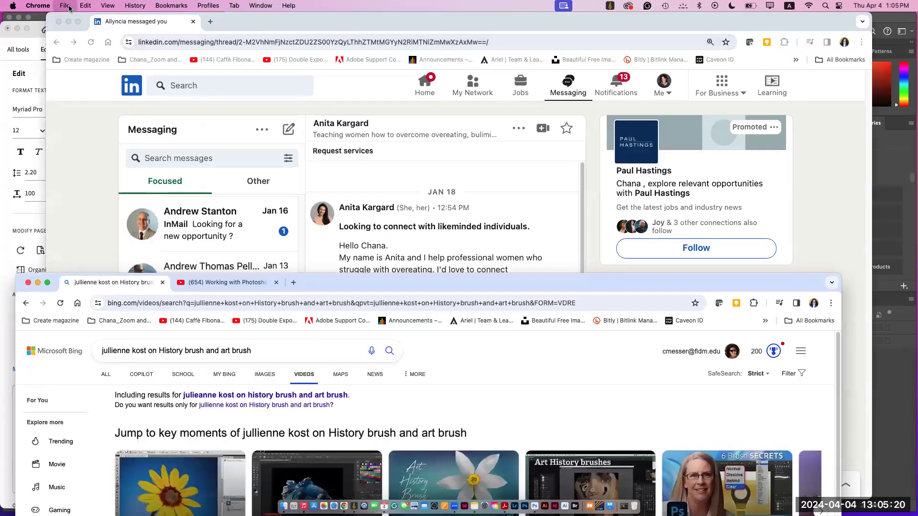
click(79, 29)
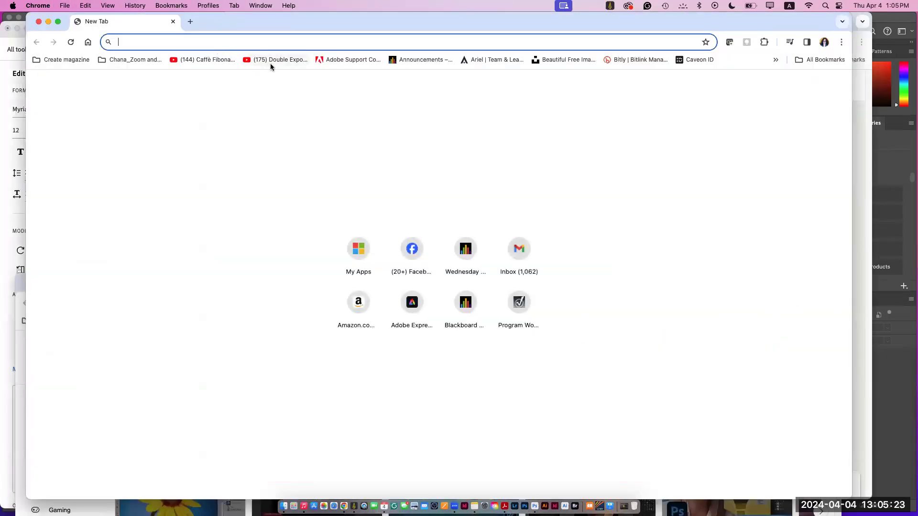
key(super+v)
key(Return)
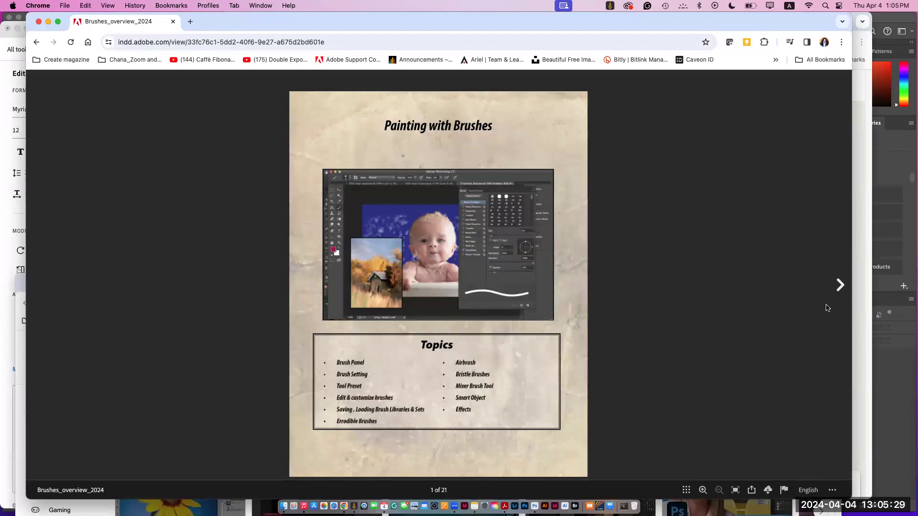
Step: Page through the Brushes_overview_2024 document up to page 17, examining the brush panel, tip options, dynamics and art brush topics
click(840, 285)
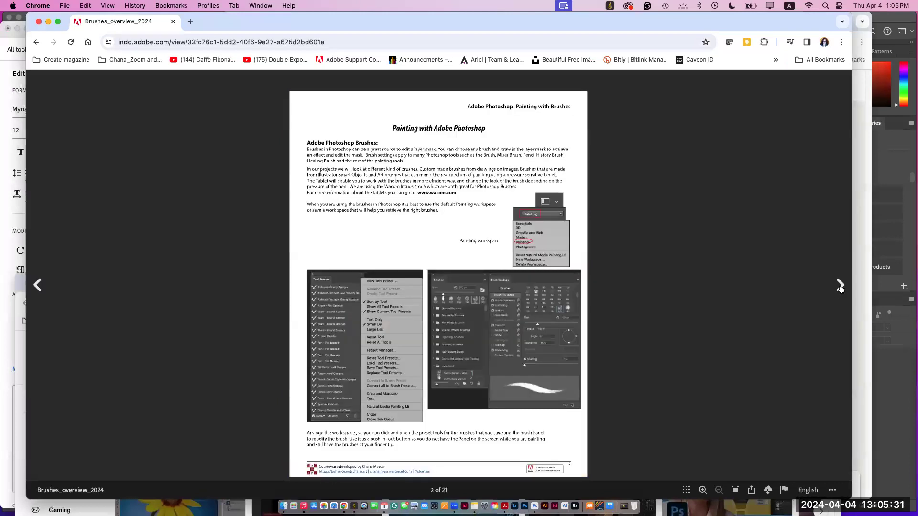
click(841, 286)
click(840, 286)
click(840, 286)
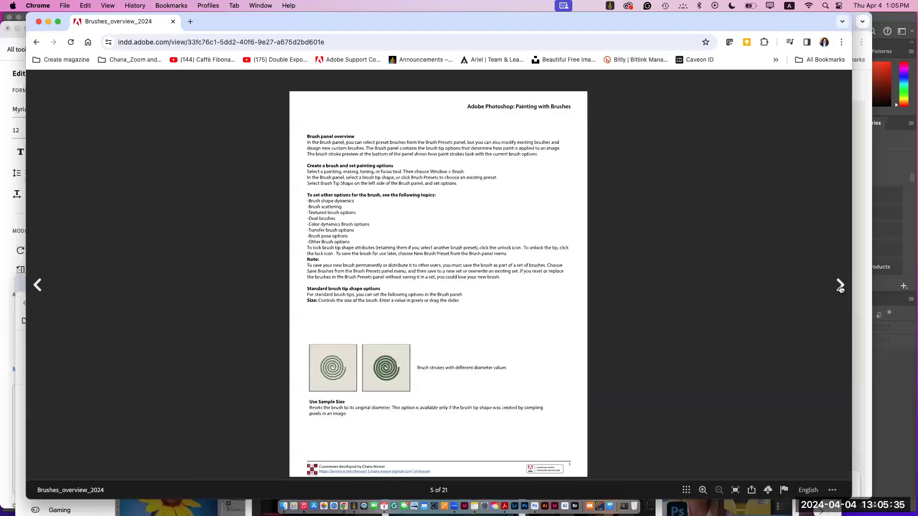
click(841, 286)
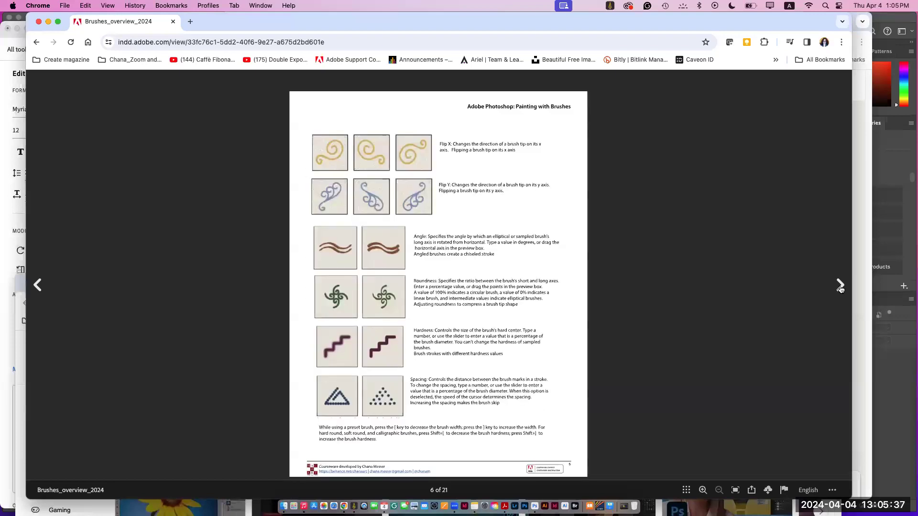
click(840, 286)
click(840, 286)
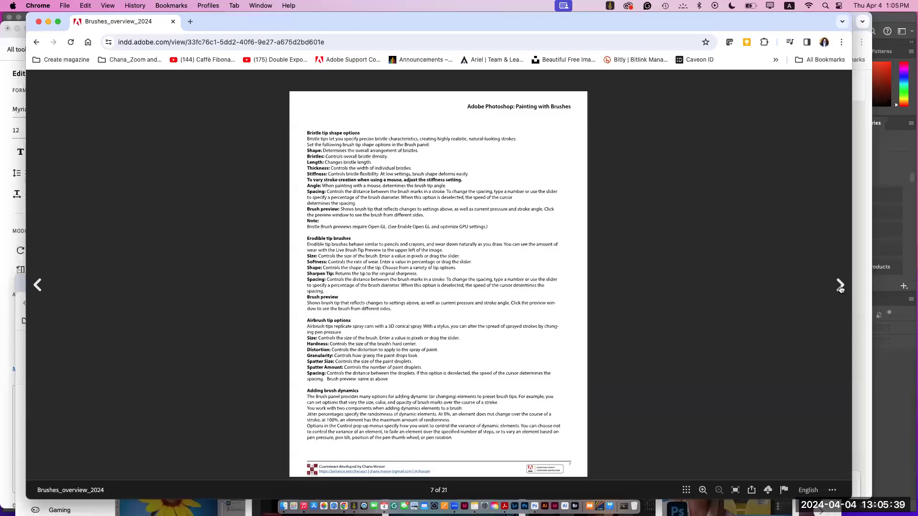
click(840, 286)
click(840, 287)
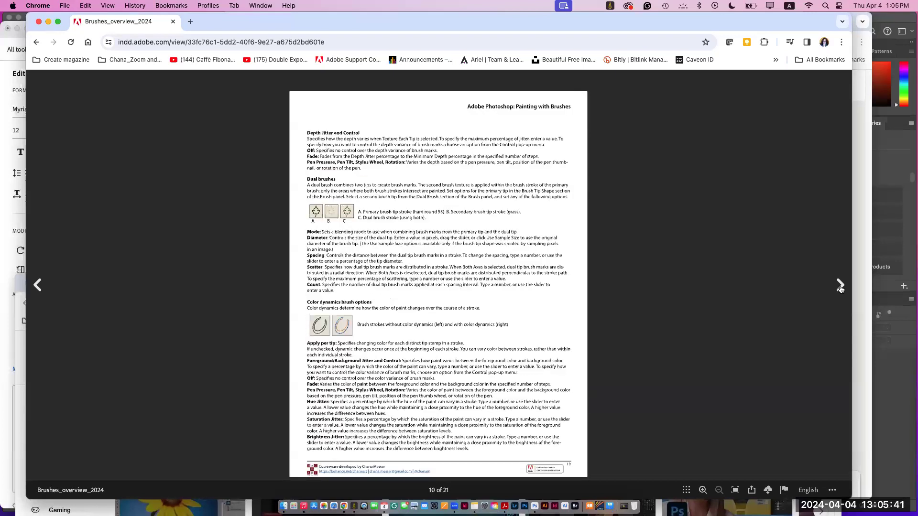
click(840, 286)
click(840, 286)
click(841, 286)
click(840, 286)
click(840, 286)
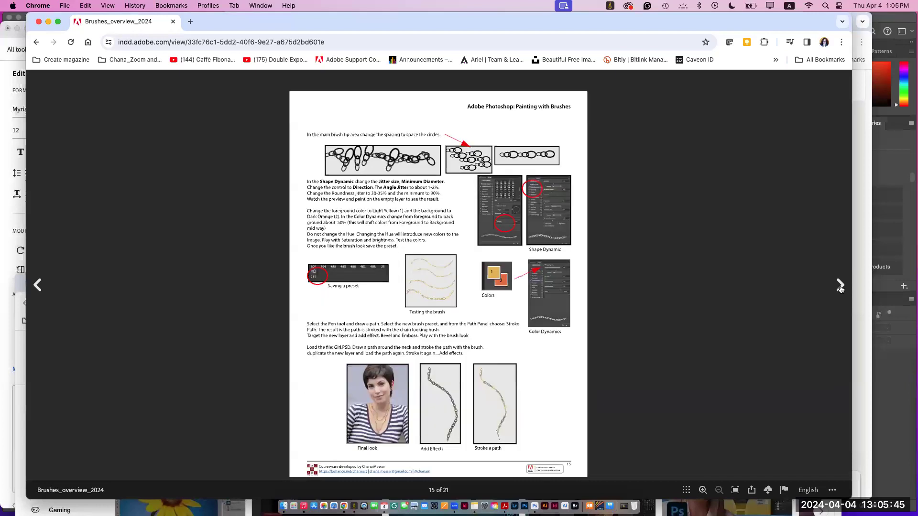
click(840, 286)
click(840, 286)
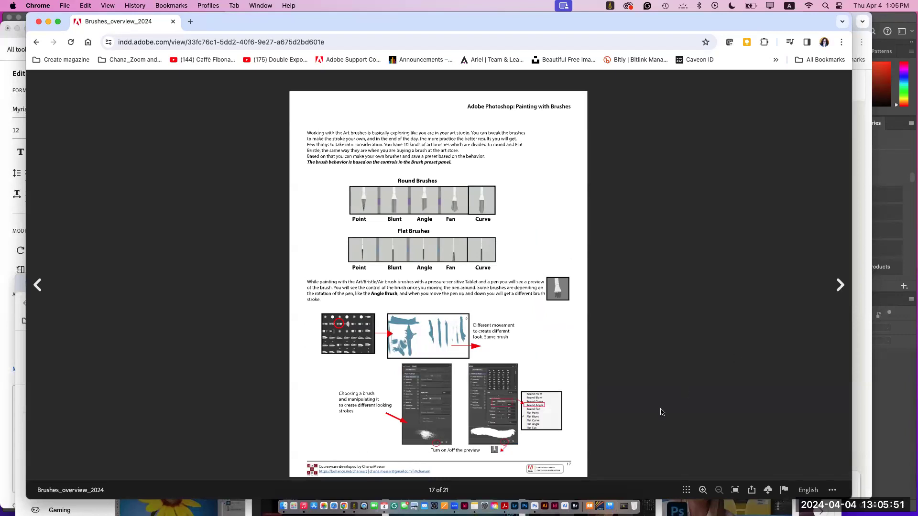
Step: Switch to Adobe Photoshop (Beta) and load the Painting workspace
click(535, 506)
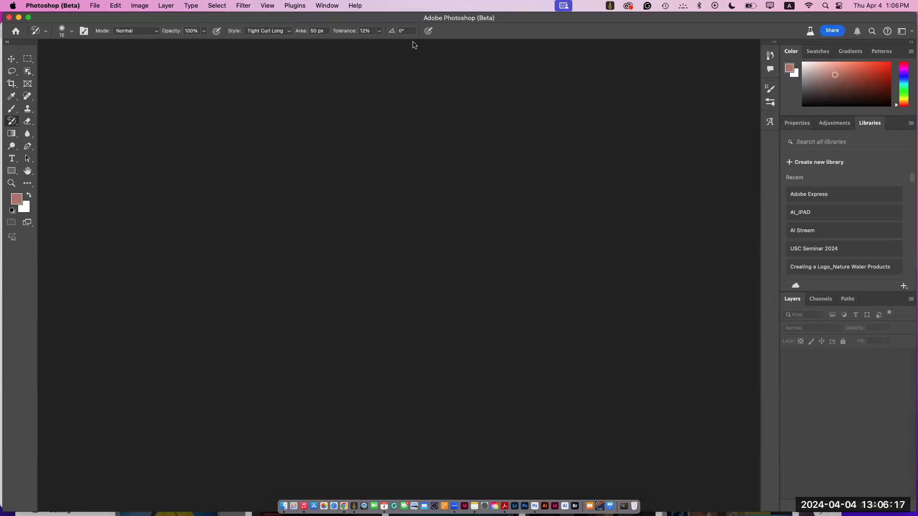
click(321, 5)
mouse_move(330, 29)
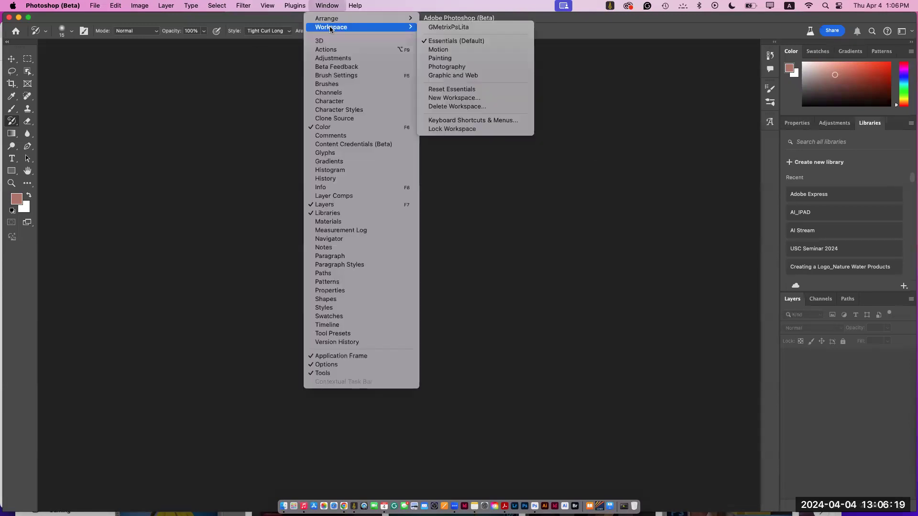
click(433, 60)
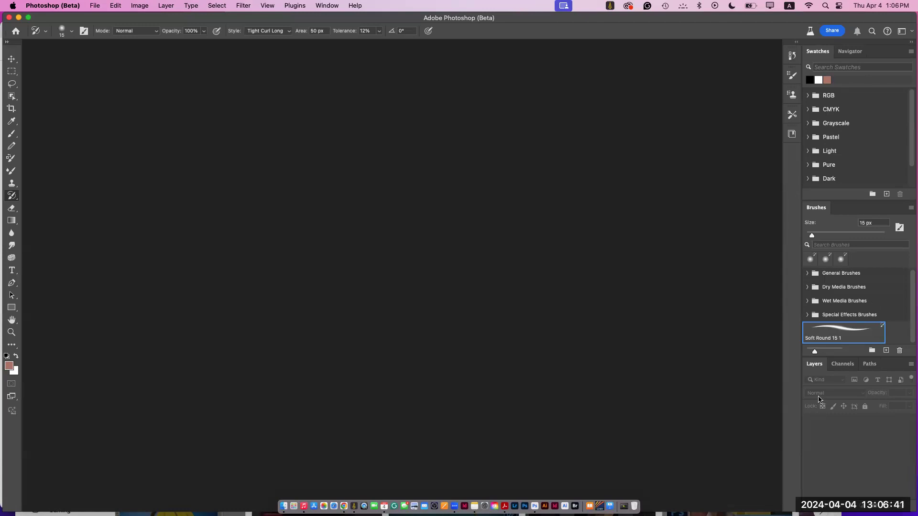
Step: Expand the tools to two columns and dock the Navigator panel with the collapsed panel icons
click(9, 44)
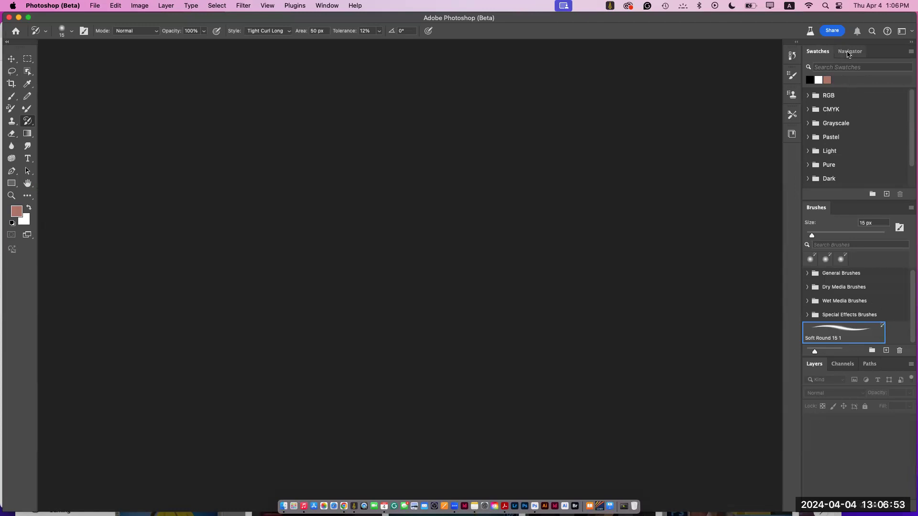
click(848, 54)
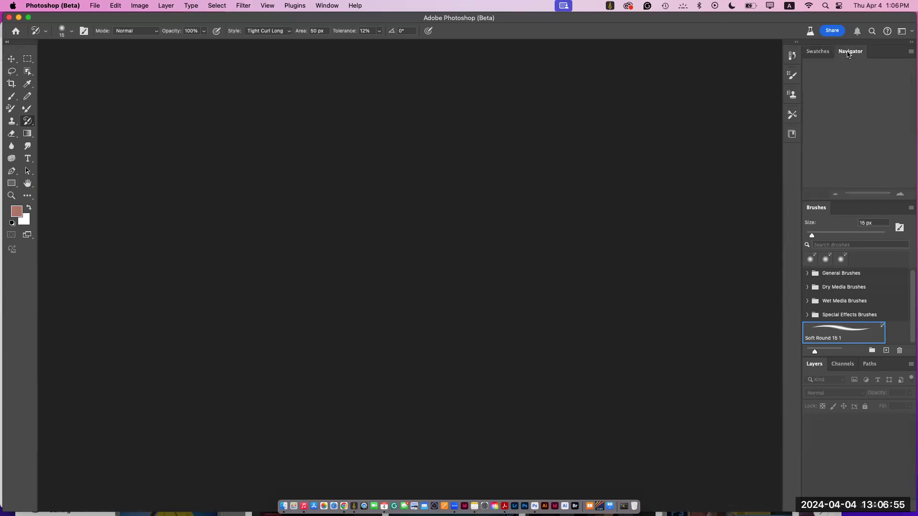
drag(848, 54, 789, 149)
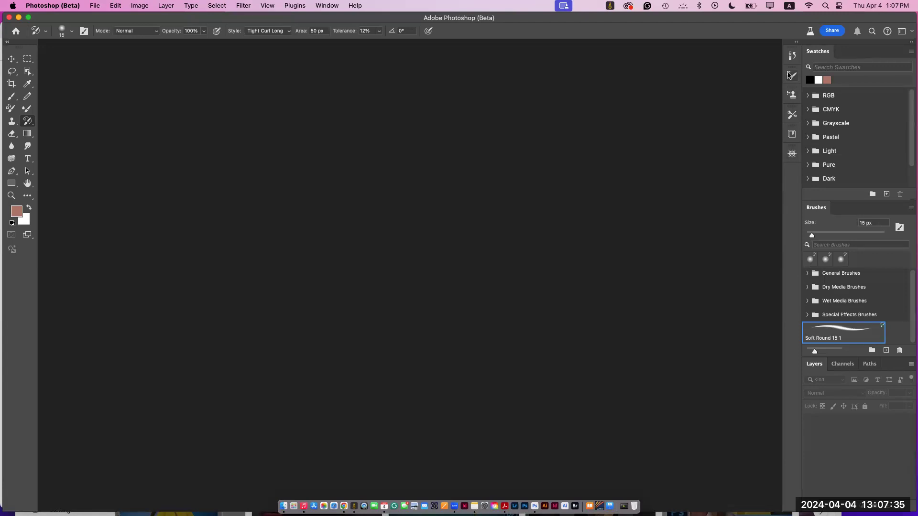
Step: Create a new Letter document, 8.5 x 11 inches at 300 pixels/inch, in RGB Color with a white background
click(94, 7)
click(101, 21)
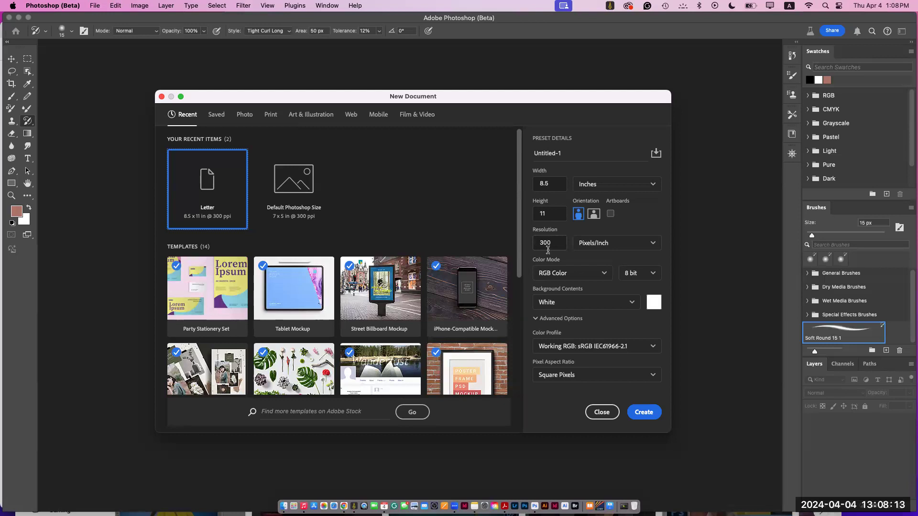
click(647, 413)
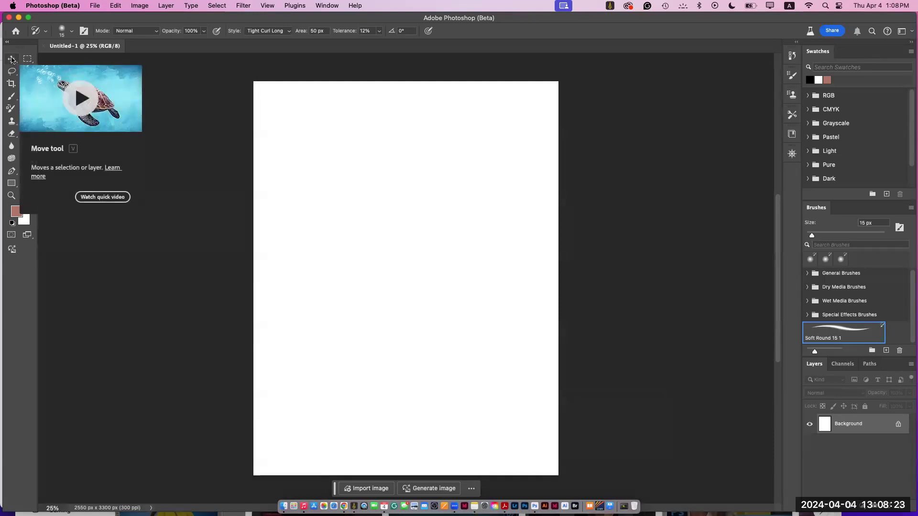
Step: Activate the Move tool, float the Layers panel beside the canvas and widen it
click(12, 59)
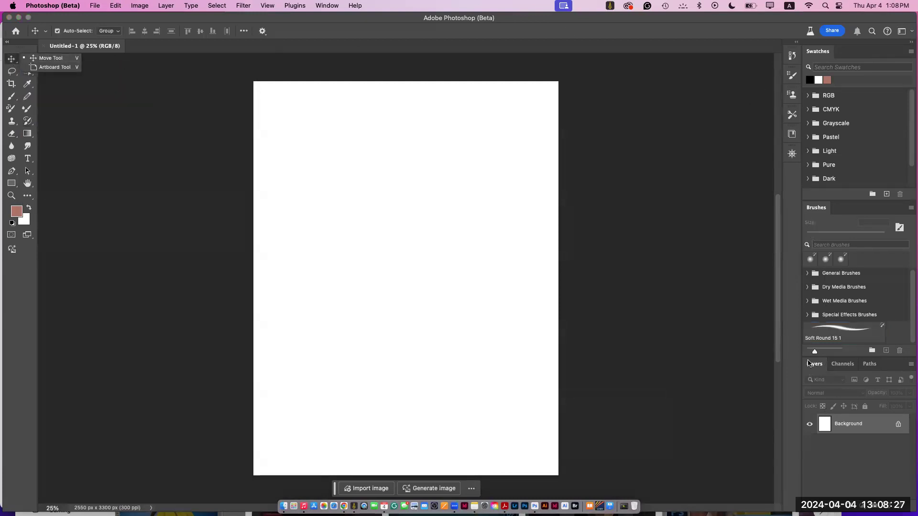
drag(827, 365, 85, 75)
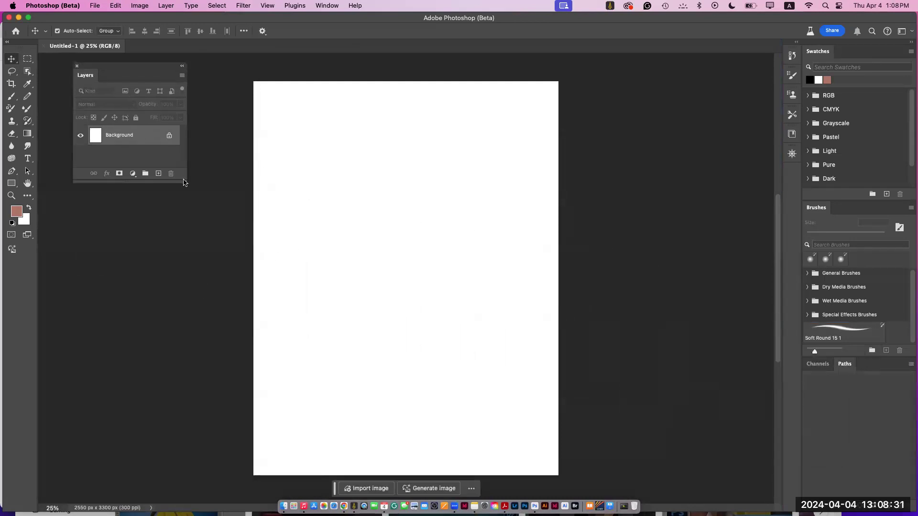
drag(187, 176, 205, 202)
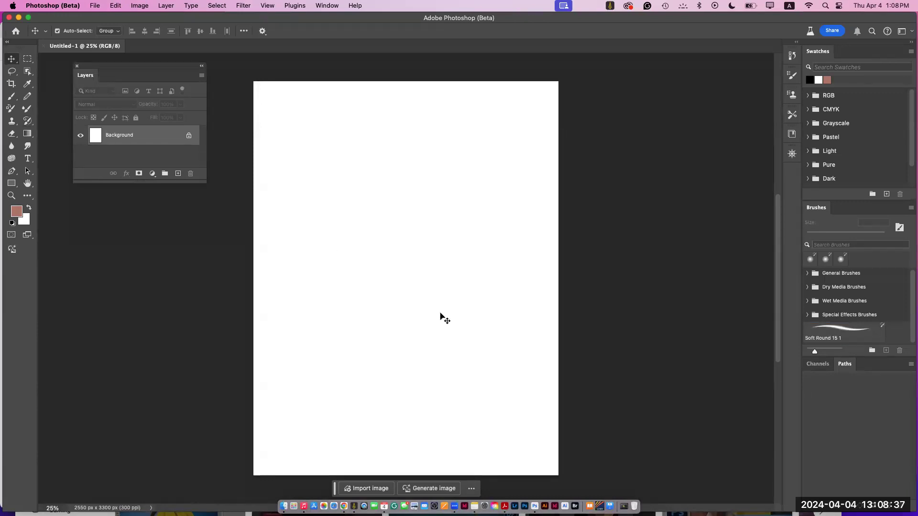
Step: Toggle Resize Image During Place in the General preferences, accept the change and return to the Move tool
key(i)
key(super+k)
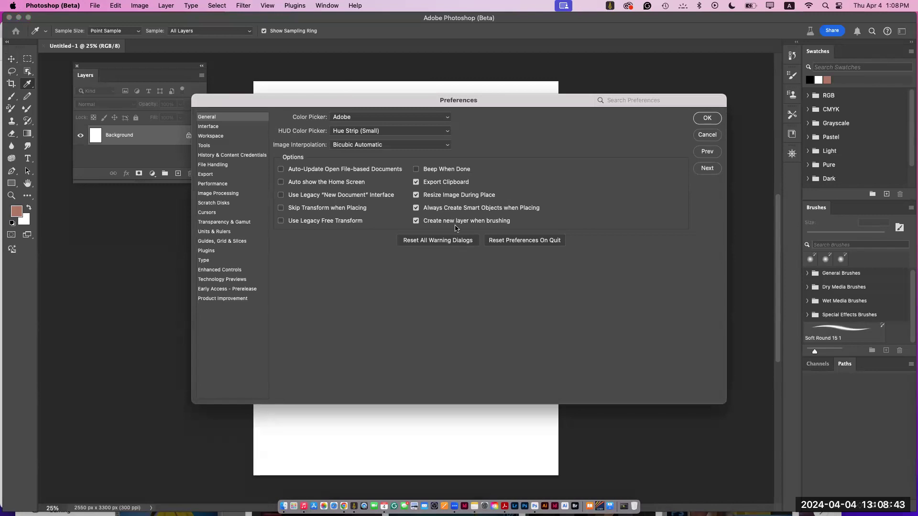
click(415, 195)
click(707, 118)
key(v)
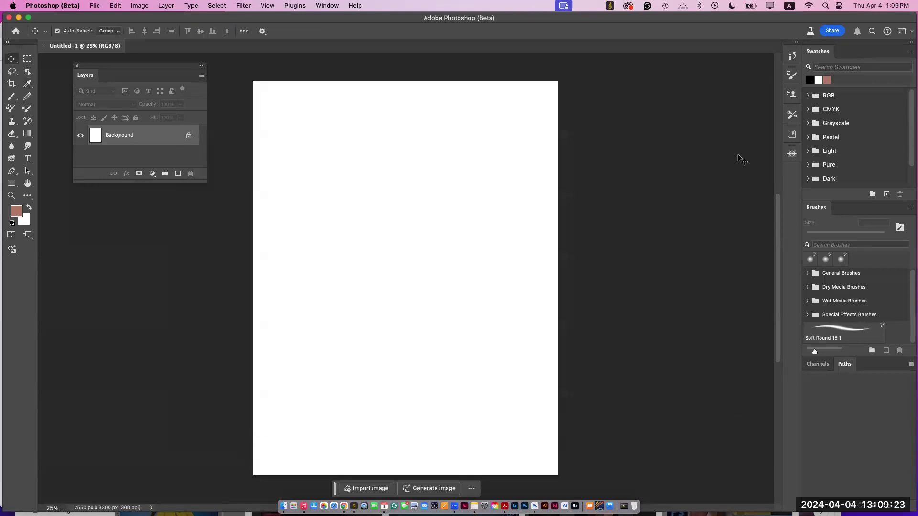
Step: Float the Brushes panel beside the canvas, enlarge it and delete the Soft Round 15 1 preset
mouse_move(815, 209)
mouse_down()
mouse_move(641, 111)
mouse_move(622, 73)
mouse_up()
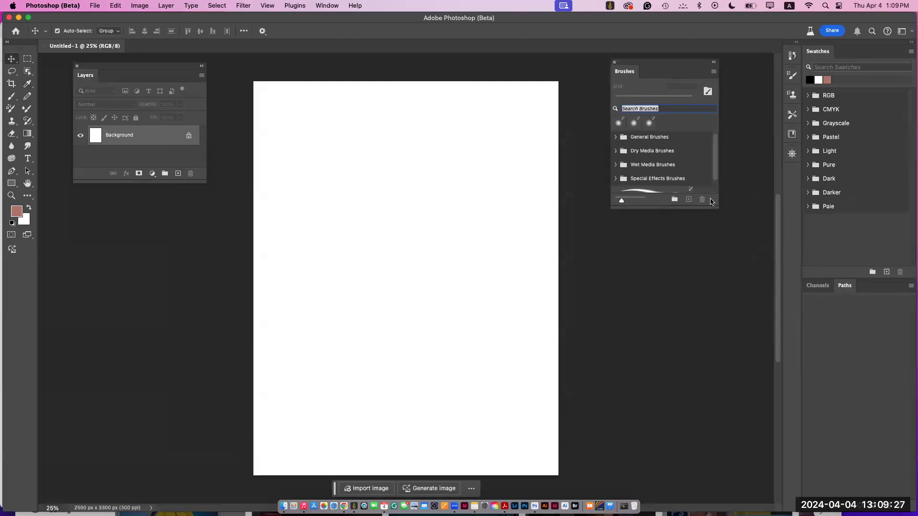
drag(722, 219, 765, 379)
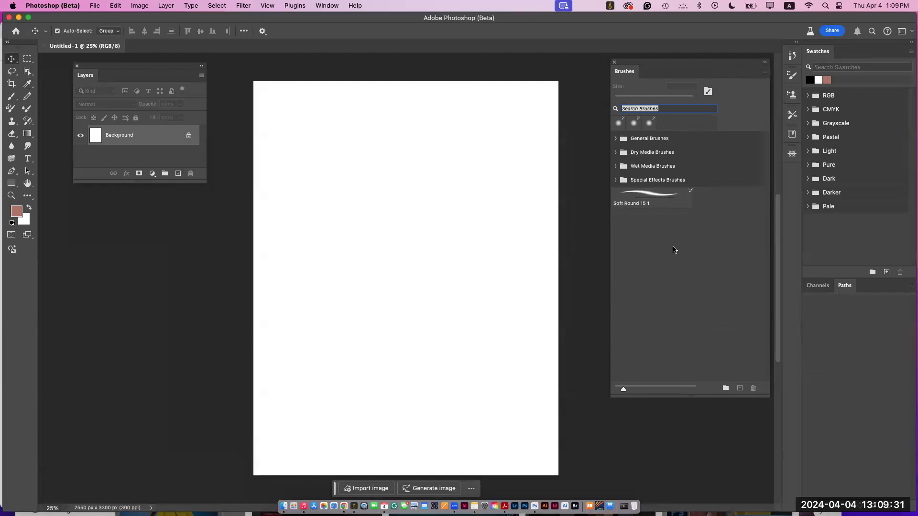
mouse_move(664, 202)
mouse_down()
mouse_move(727, 305)
mouse_move(754, 388)
mouse_up()
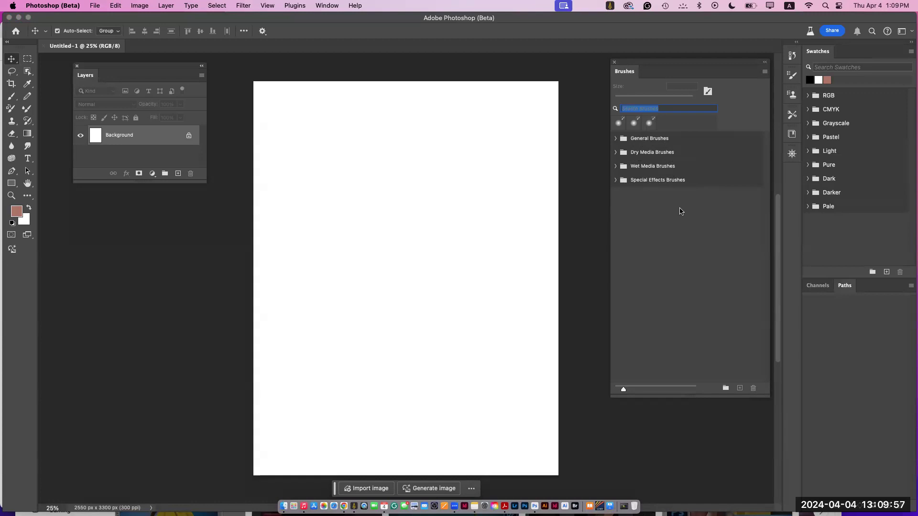
Step: Open Adobe's web page for getting more Photoshop brushes
click(765, 72)
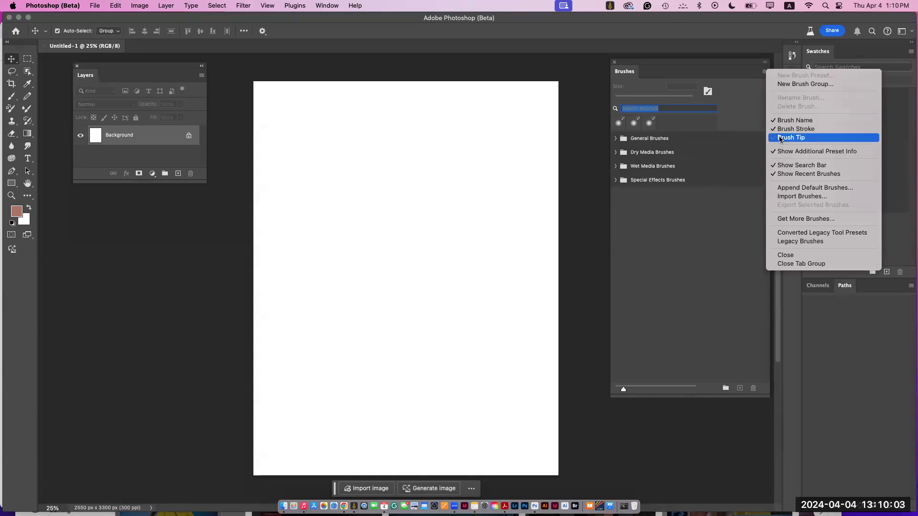
click(782, 219)
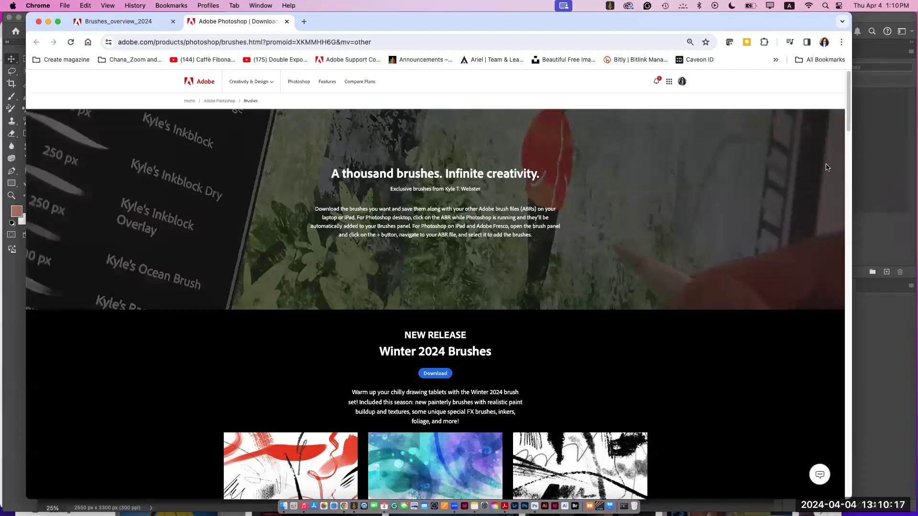
Step: Download the Watercolor brush set from Adobe's brushes page and switch back to Photoshop (Beta)
drag(848, 127, 845, 176)
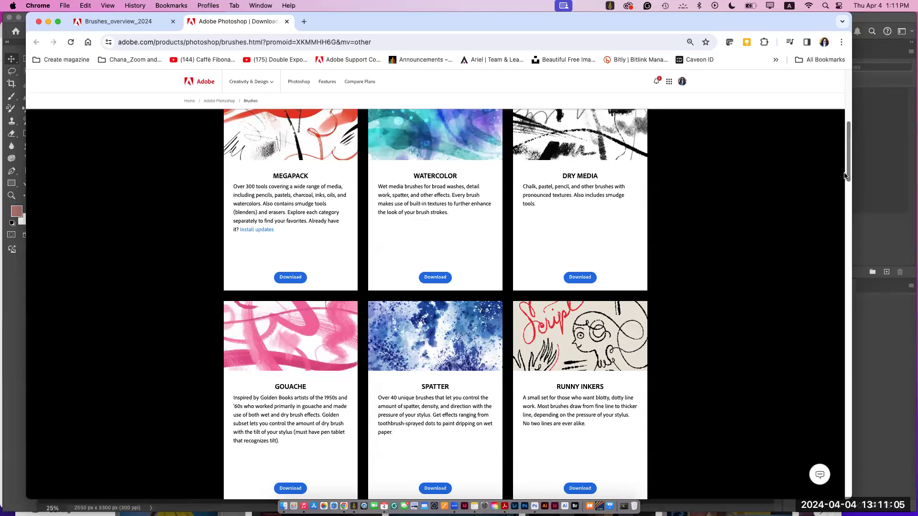
click(436, 279)
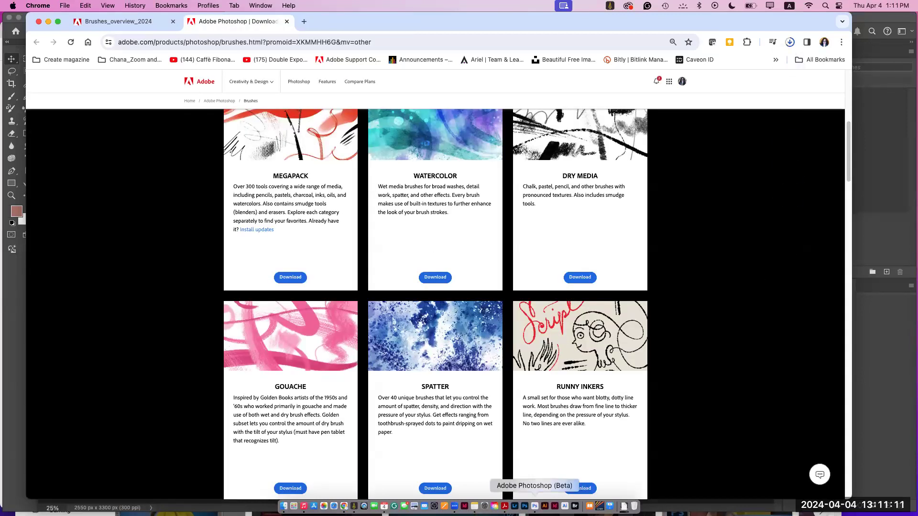
click(534, 507)
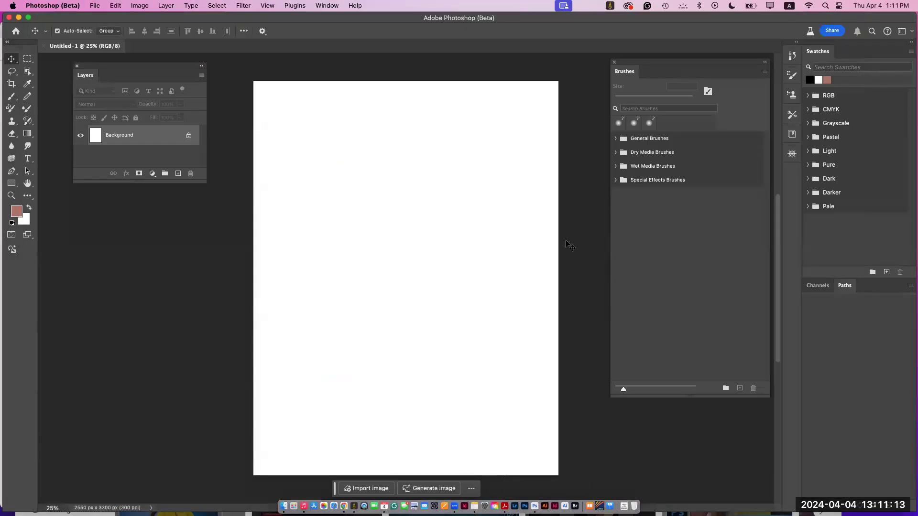
Step: Try to import the watercolor.abr brush file from the Downloads folder into the brush presets
click(764, 71)
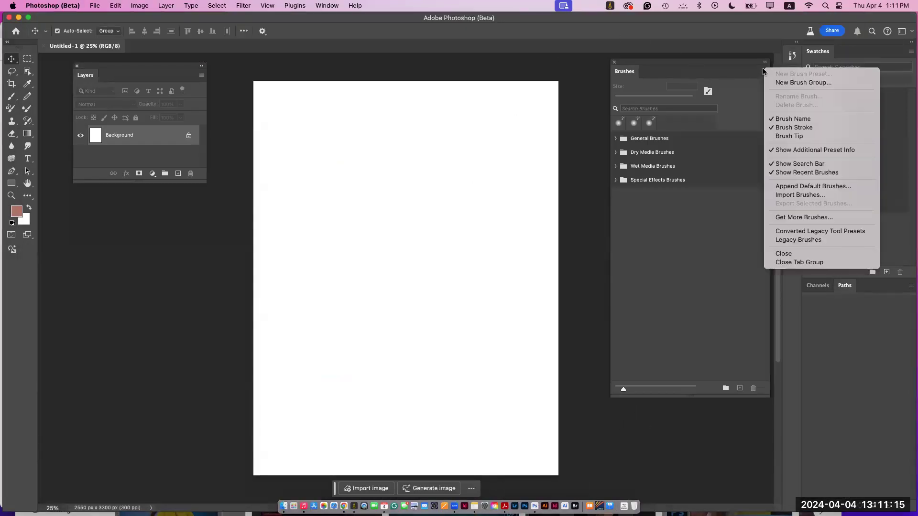
click(790, 196)
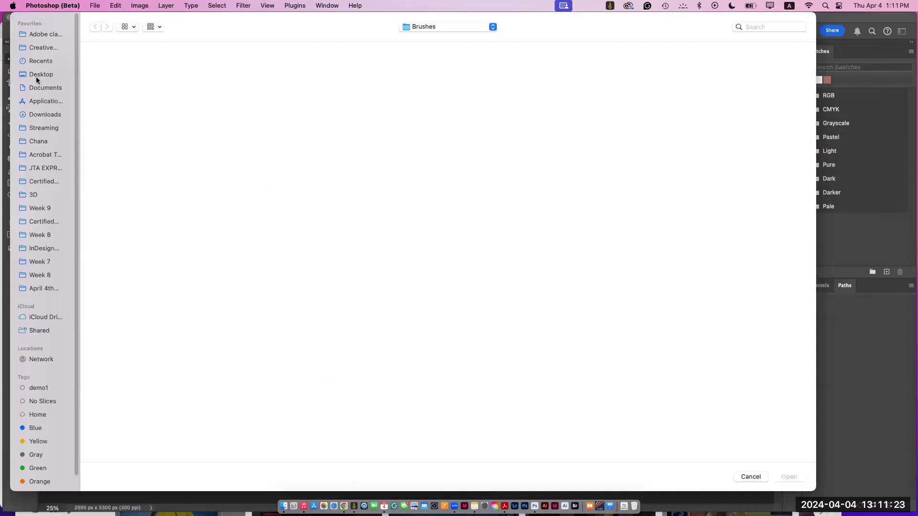
click(45, 114)
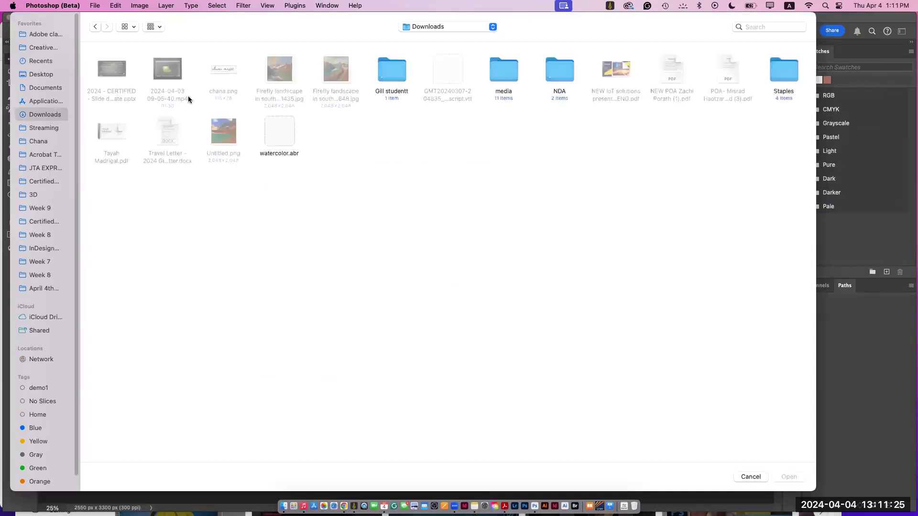
click(279, 137)
click(789, 477)
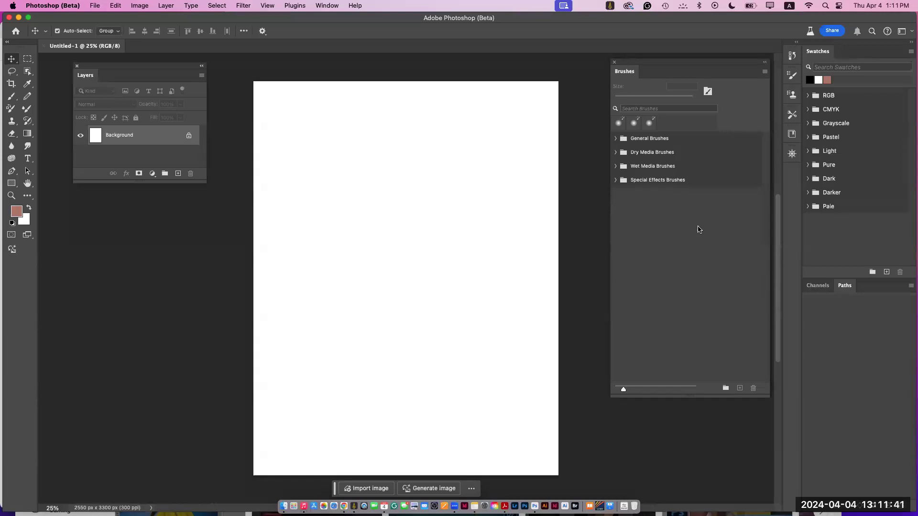
Step: Restore the Legacy Brushes set to the brush presets and expand its group
click(765, 71)
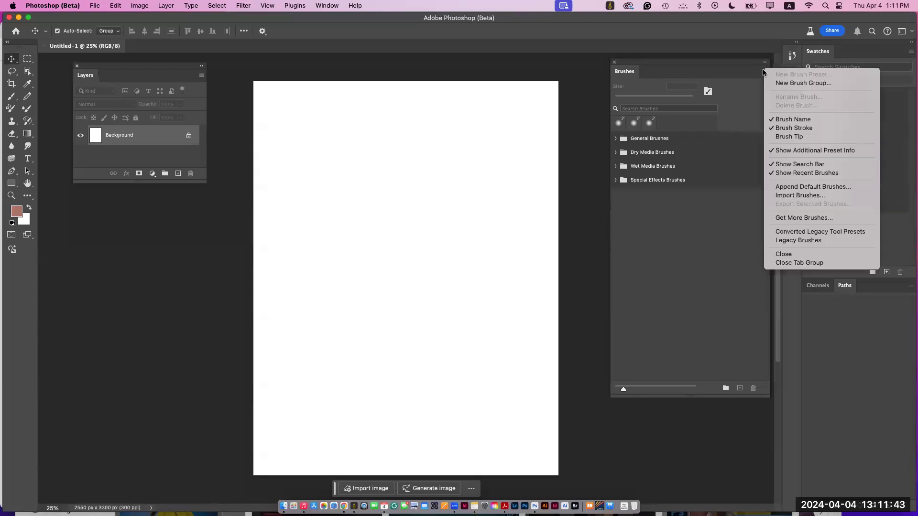
click(784, 191)
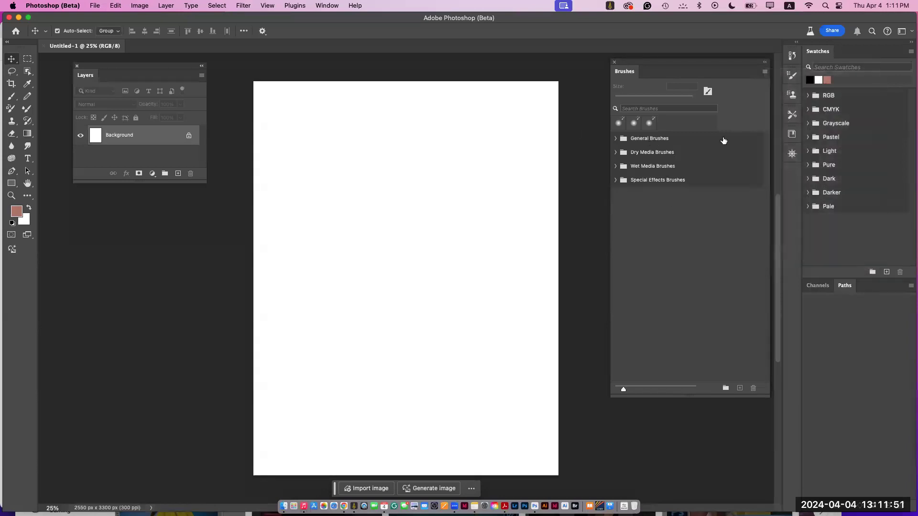
click(765, 72)
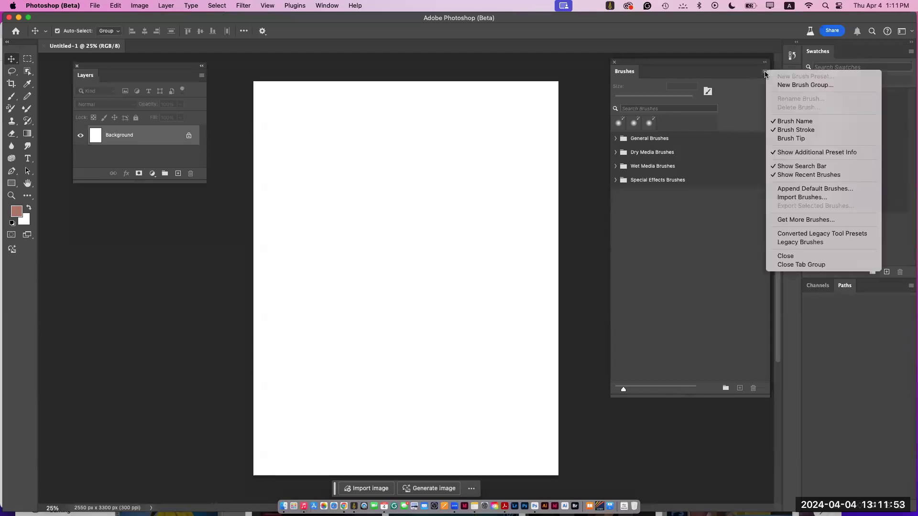
click(850, 244)
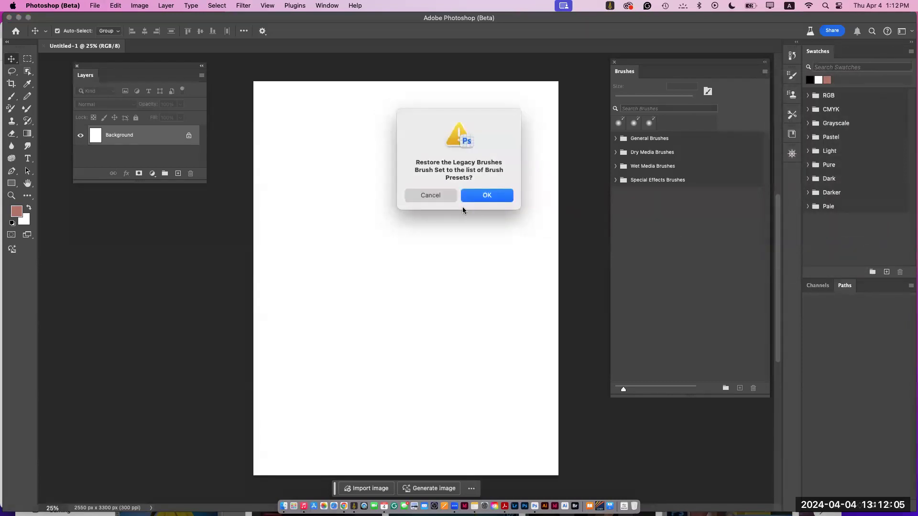
click(476, 200)
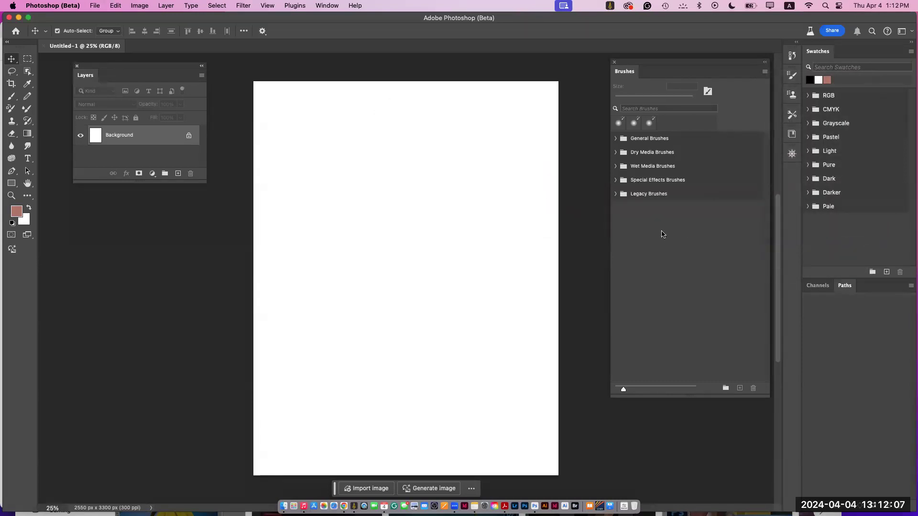
click(616, 194)
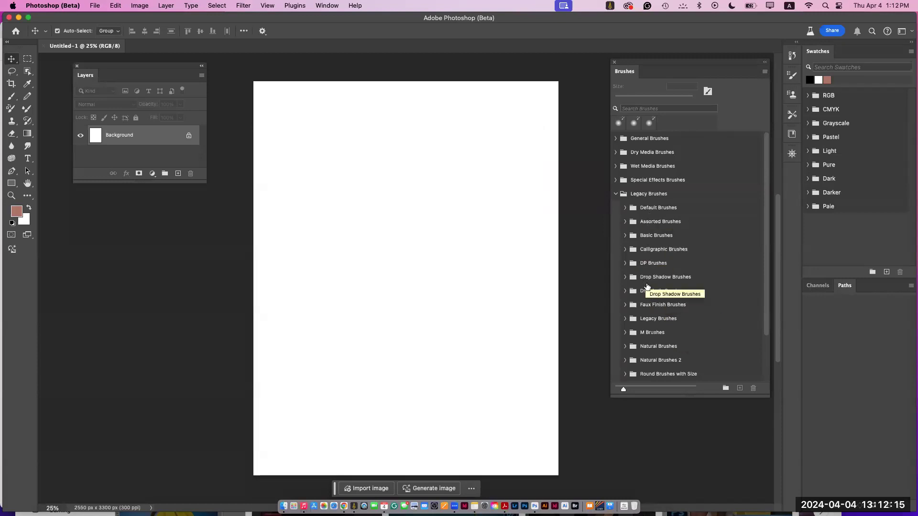
Step: Collapse the Legacy Brushes group, expand General Brushes and select the Soft Round brush
click(764, 72)
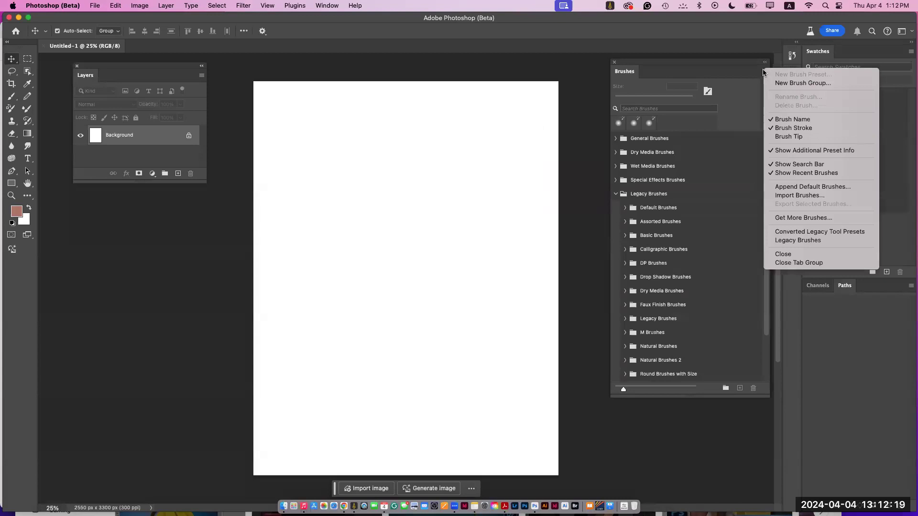
click(778, 175)
click(652, 109)
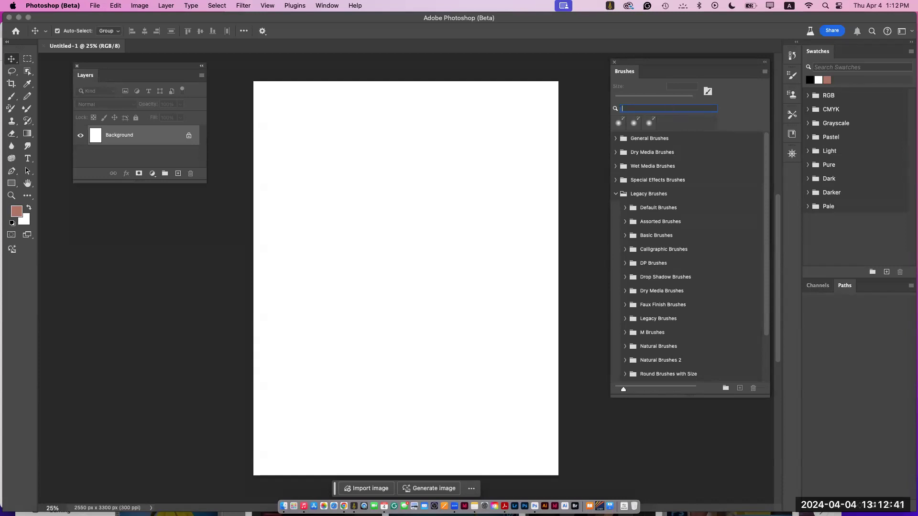
click(616, 194)
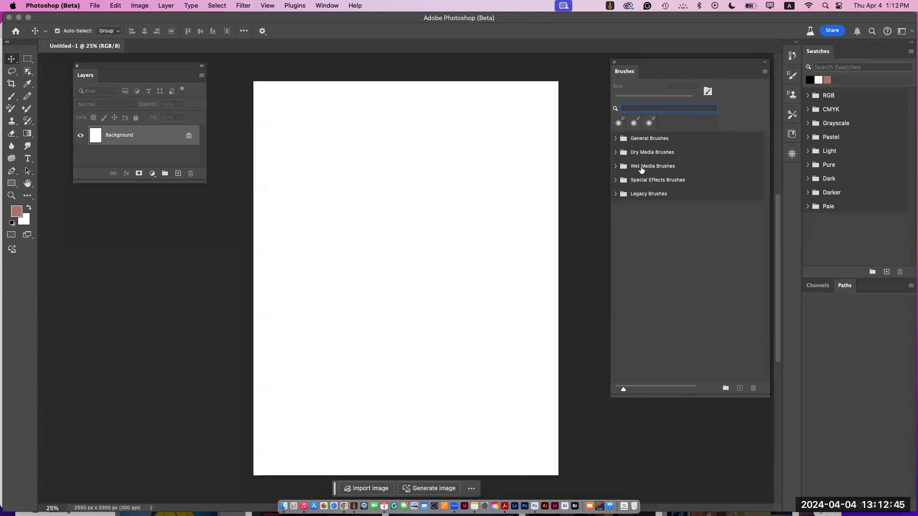
click(616, 139)
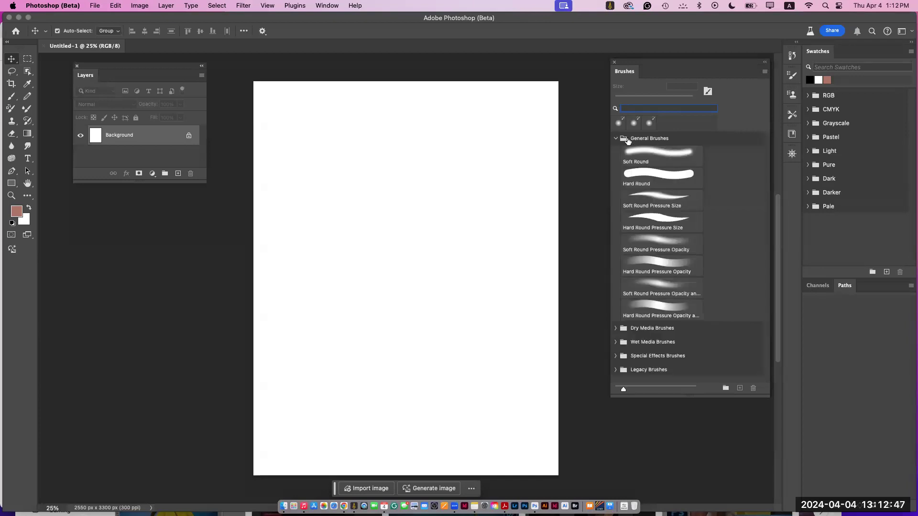
click(659, 154)
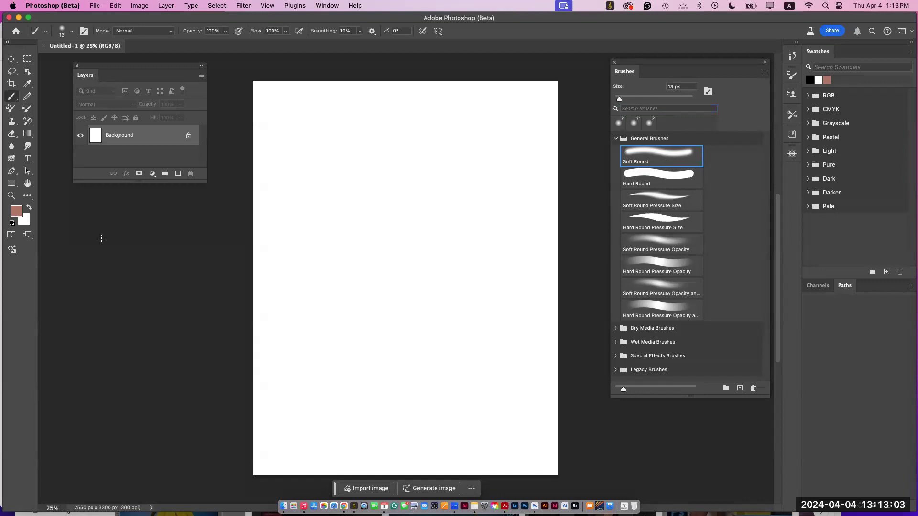
Step: Set the foreground color to bright red f83305 and return to the Brush tool
click(16, 212)
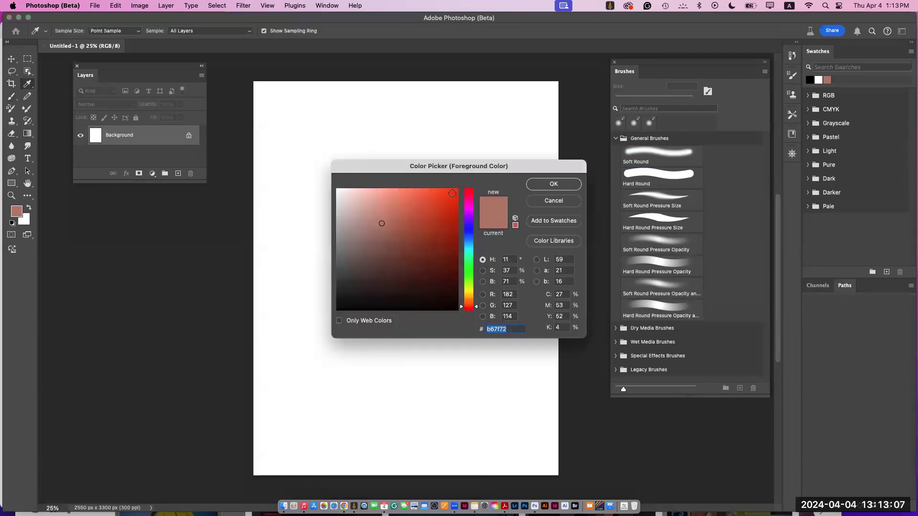
click(456, 191)
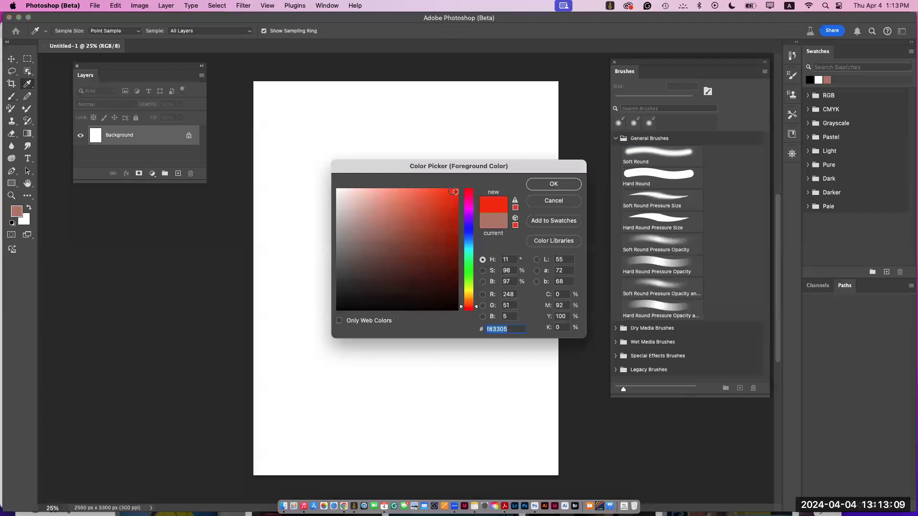
click(547, 186)
key(b)
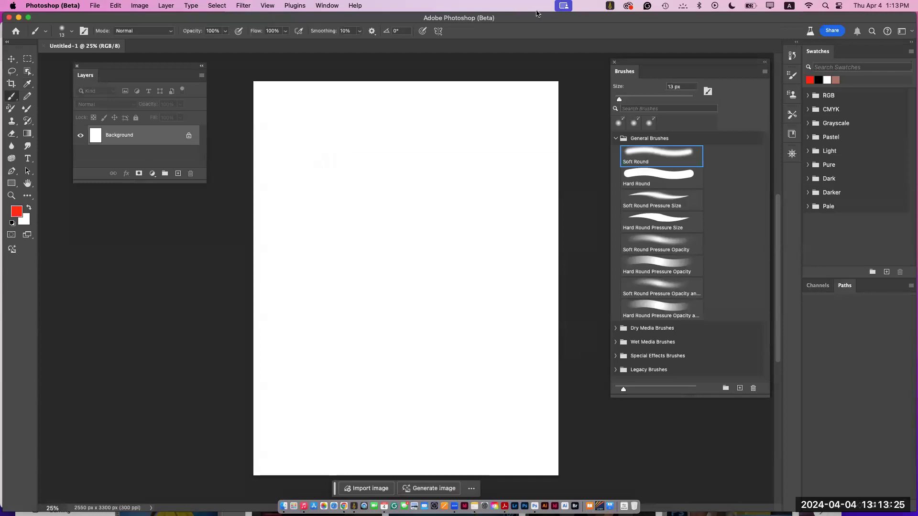
Step: Set the Soft Round brush's size to 75 px and its hardness to 0%
click(70, 33)
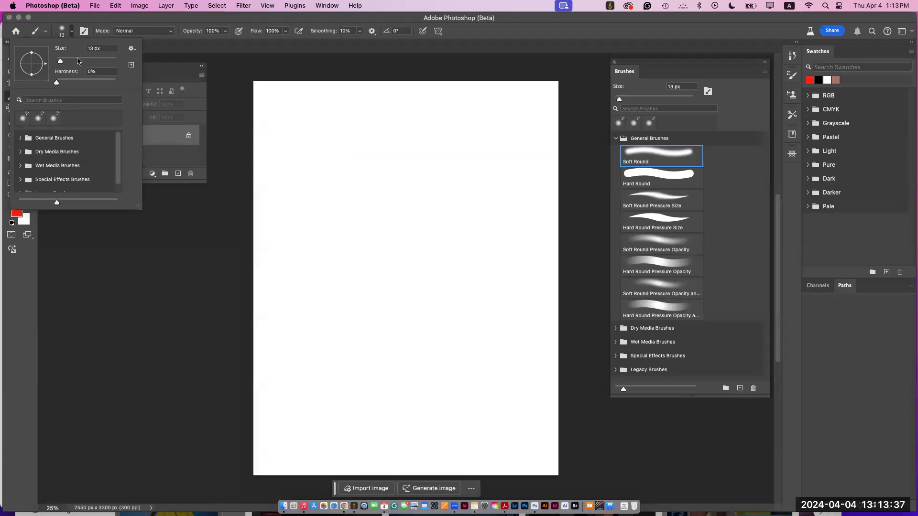
mouse_move(61, 62)
mouse_down()
mouse_move(76, 63)
mouse_move(67, 61)
mouse_up()
click(56, 81)
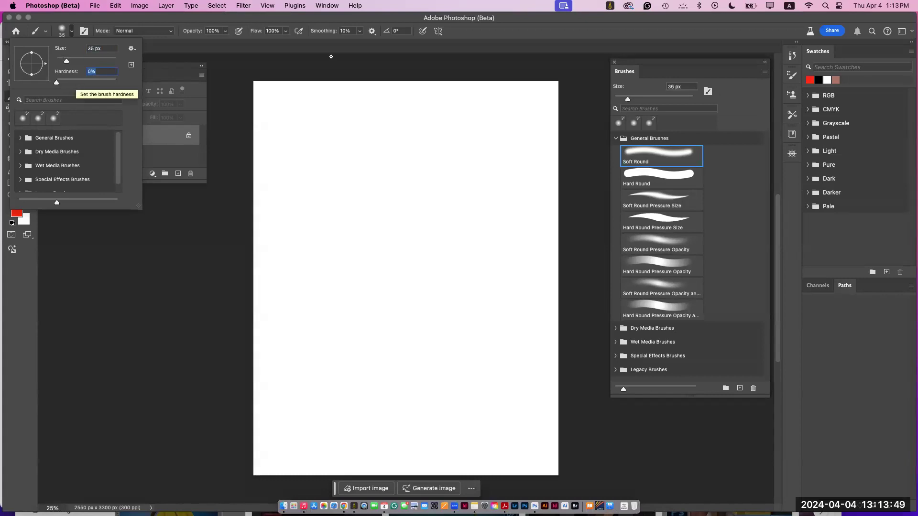
drag(57, 83, 124, 81)
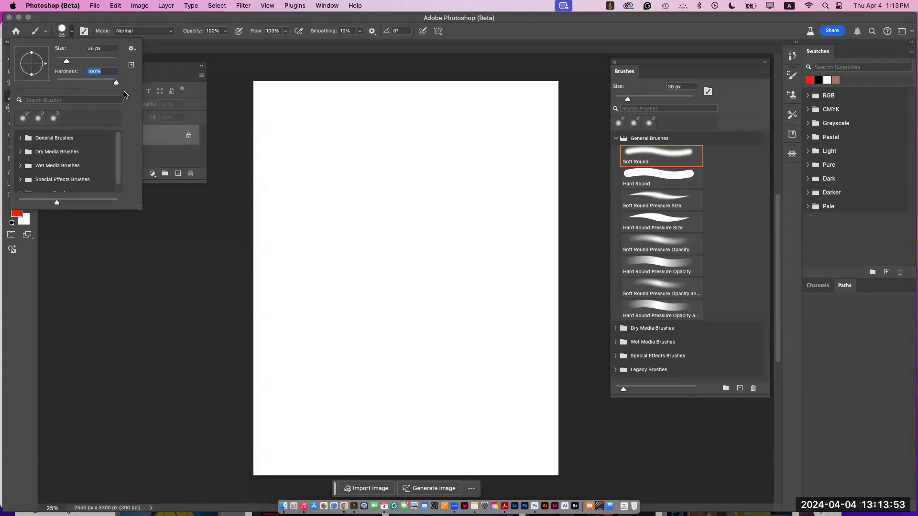
mouse_move(116, 84)
mouse_down()
mouse_move(56, 85)
mouse_move(79, 59)
mouse_up()
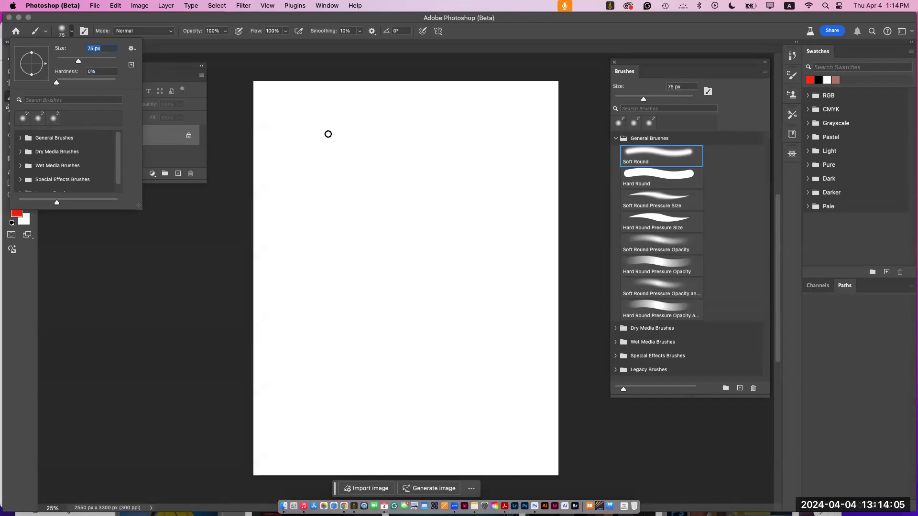
Step: Paint three wavy red strokes one below another across the upper part of the canvas
click(299, 125)
mouse_move(300, 126)
mouse_down()
mouse_move(342, 140)
mouse_move(394, 115)
mouse_move(498, 140)
mouse_up()
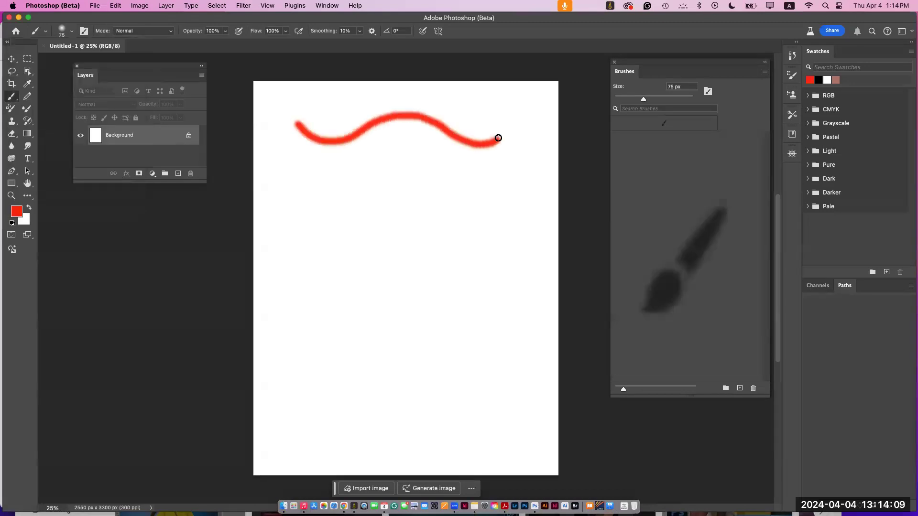
mouse_move(294, 154)
mouse_down()
mouse_move(309, 166)
mouse_move(358, 164)
mouse_move(370, 147)
mouse_move(418, 153)
mouse_move(450, 173)
mouse_move(484, 165)
mouse_up()
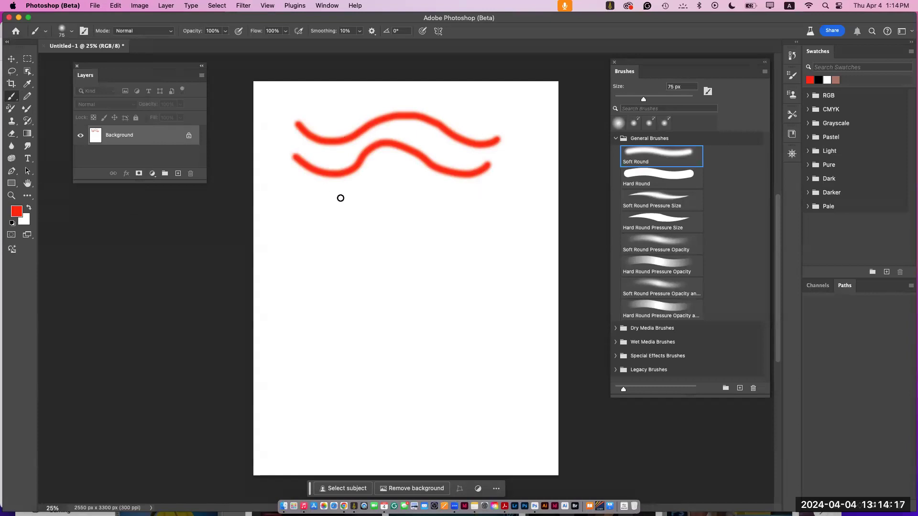
mouse_move(301, 186)
mouse_down()
mouse_move(355, 190)
mouse_move(369, 178)
mouse_move(470, 196)
mouse_up()
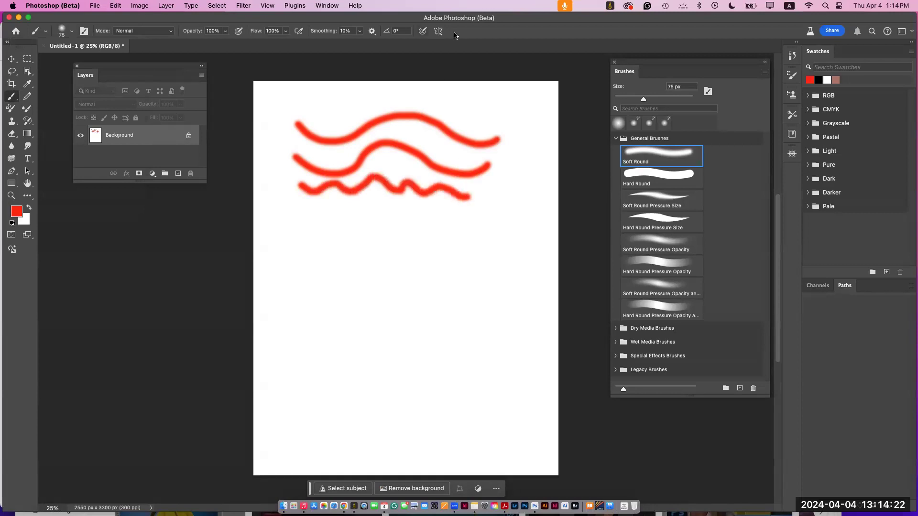
Step: Turn on pen pressure for brush size and paint two wavy test strokes below the existing ones
click(423, 31)
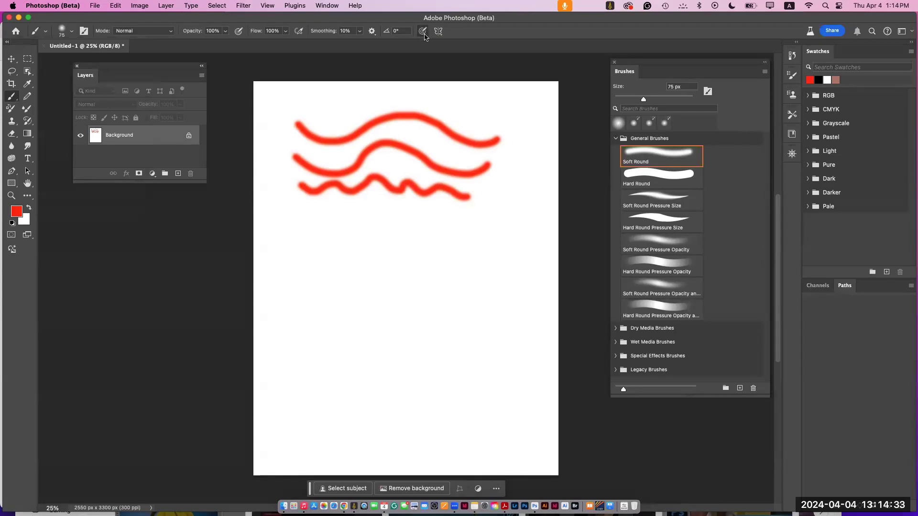
mouse_move(304, 203)
mouse_down()
mouse_move(316, 215)
mouse_move(333, 204)
mouse_move(421, 210)
mouse_move(452, 201)
mouse_move(483, 209)
mouse_move(486, 232)
mouse_move(296, 230)
mouse_up()
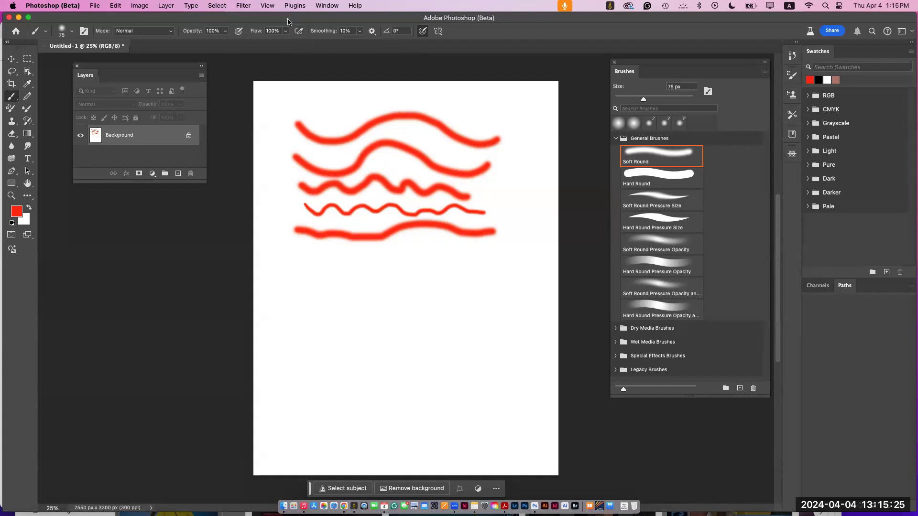
Step: Turn on pen pressure for opacity and paint wavy test strokes above and below the existing ones
click(234, 33)
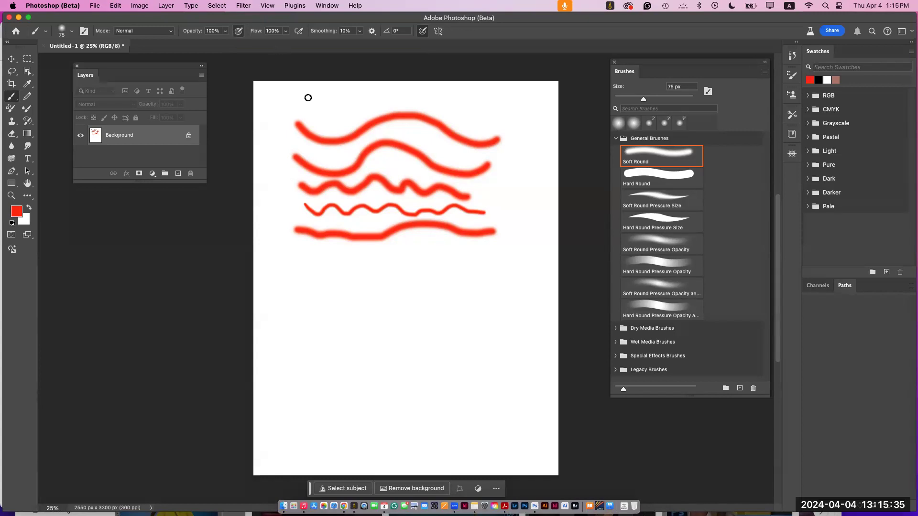
drag(314, 96, 451, 94)
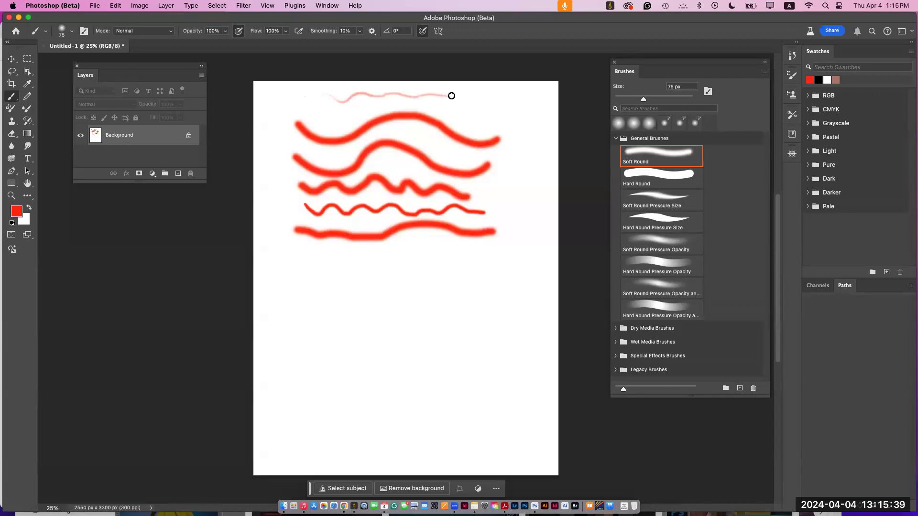
mouse_move(506, 99)
mouse_down()
mouse_move(459, 101)
mouse_move(337, 126)
mouse_up()
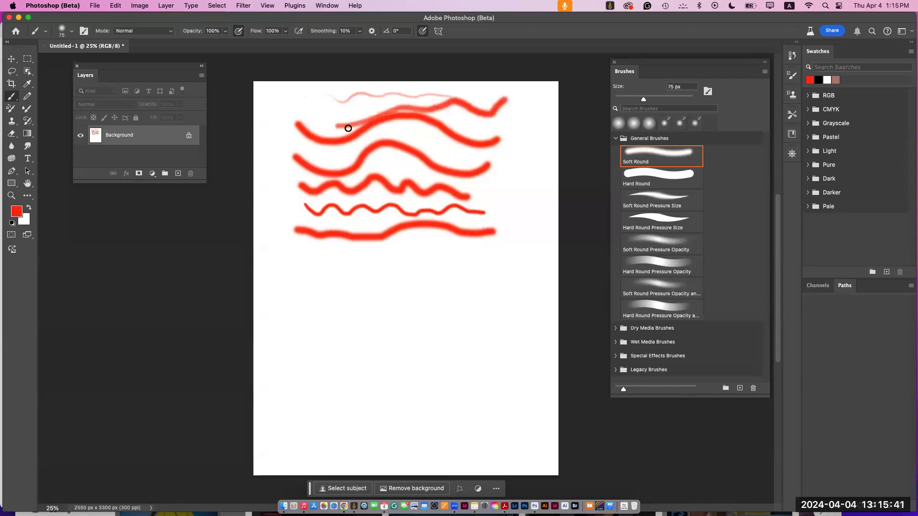
mouse_move(294, 248)
mouse_down()
mouse_move(353, 247)
mouse_move(401, 259)
mouse_move(481, 259)
mouse_up()
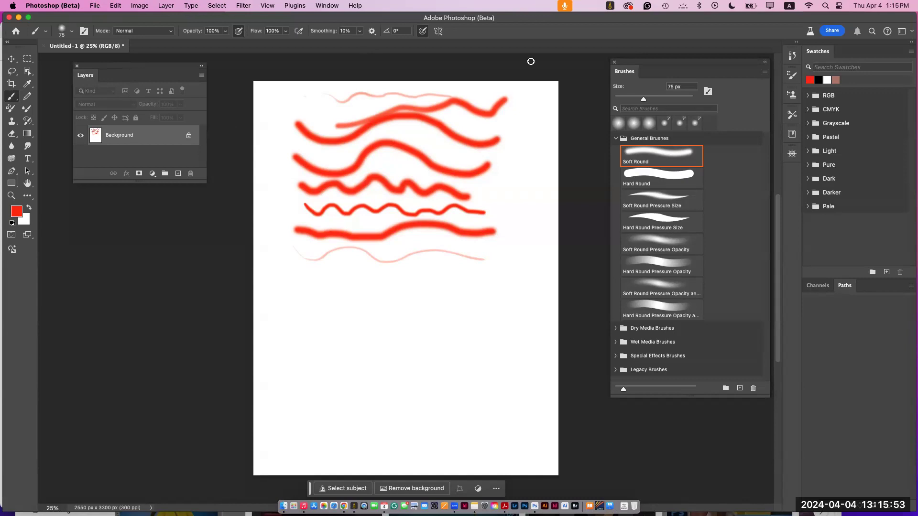
Step: Fill the Background layer with the white background color to clear all test strokes
key(super+BackSpace)
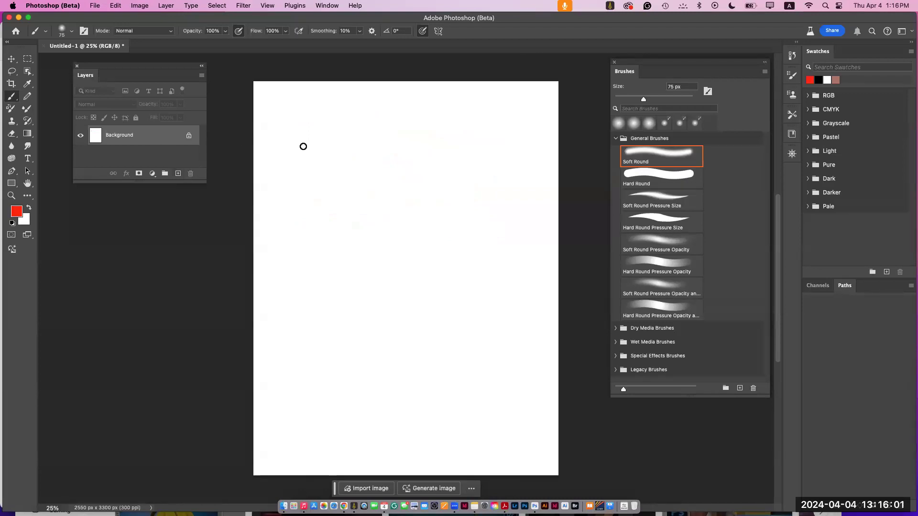
Step: Add a new layer above the Background and rename it practice
click(181, 175)
double_click(114, 136)
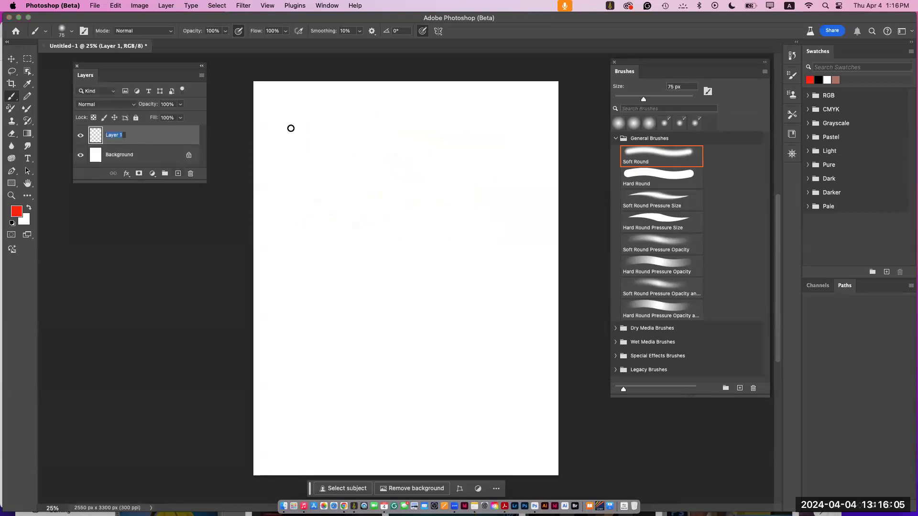
text(practice)
key(Return)
Step: Paint three wavy red strokes across the upper part of the practice layer, turning off pen pressure for opacity after the first
mouse_move(315, 117)
mouse_down()
mouse_move(341, 133)
mouse_move(481, 128)
mouse_up()
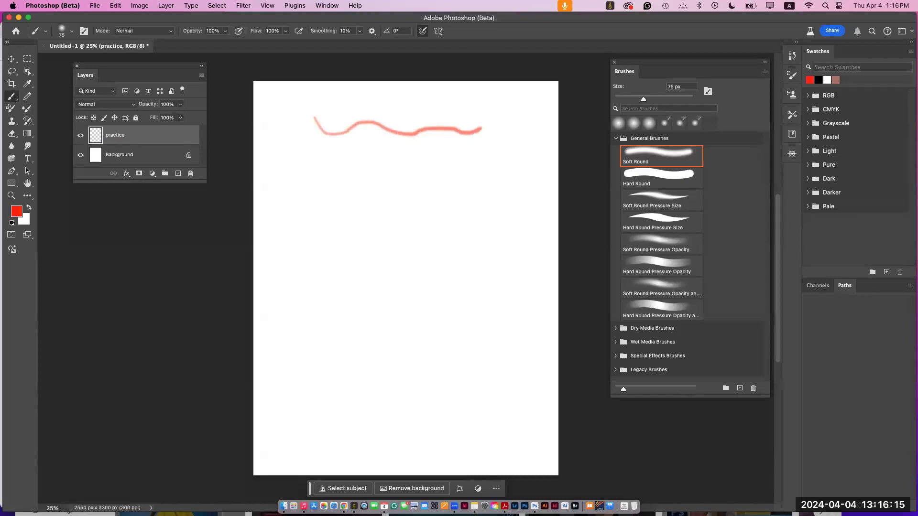
mouse_move(306, 139)
mouse_down()
mouse_move(331, 157)
mouse_move(351, 147)
mouse_move(397, 156)
mouse_move(412, 146)
mouse_move(450, 157)
mouse_move(501, 151)
mouse_move(492, 174)
mouse_move(434, 181)
mouse_move(413, 166)
mouse_move(322, 177)
mouse_move(292, 168)
mouse_up()
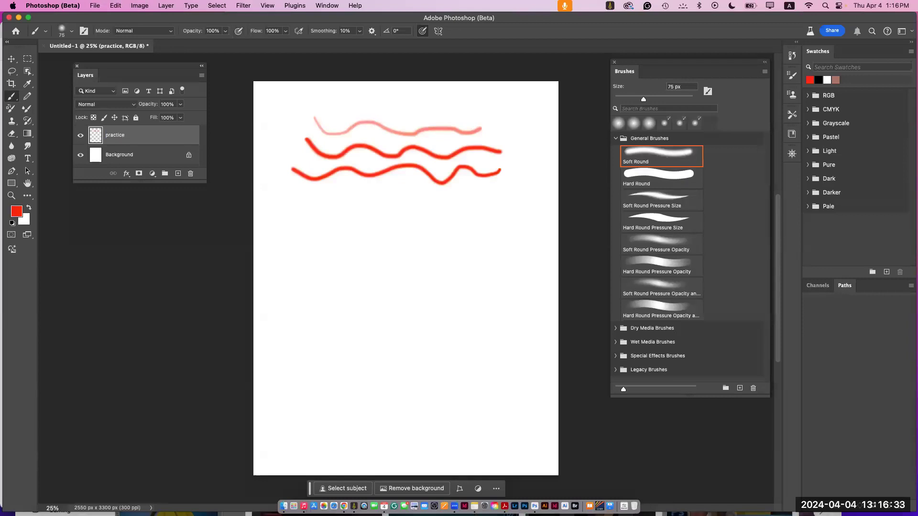
Step: Try larger and smaller brush sizes, settle on 250 px and paint a soft wavy red stroke below the existing ones
drag(644, 100, 686, 100)
key(bracketright)
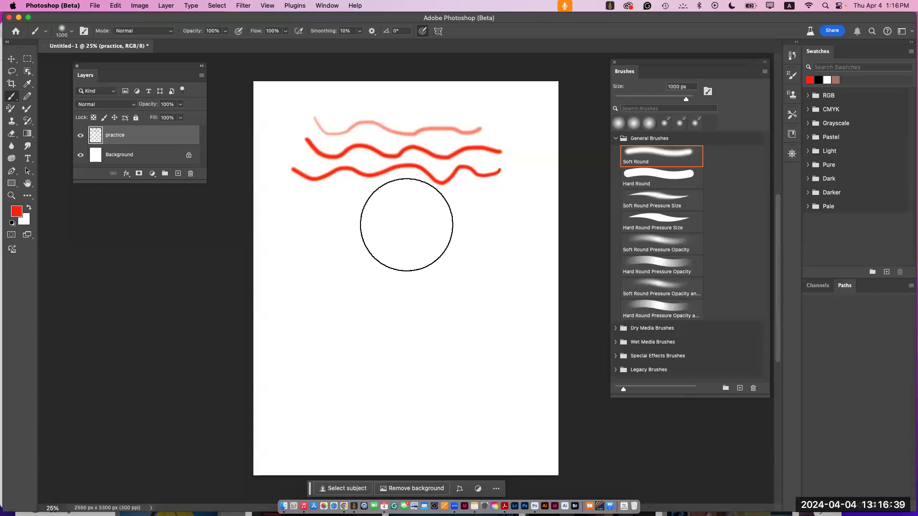
key(bracketleft)
key(bracketleft)
key(bracketleft)
key(bracketleft)
key(bracketleft)
key(bracketleft)
key(bracketleft)
key(bracketleft)
key(bracketleft)
key(bracketleft)
key(bracketleft)
key(bracketright)
key(bracketright)
key(bracketright)
key(bracketright)
key(bracketright)
key(bracketright)
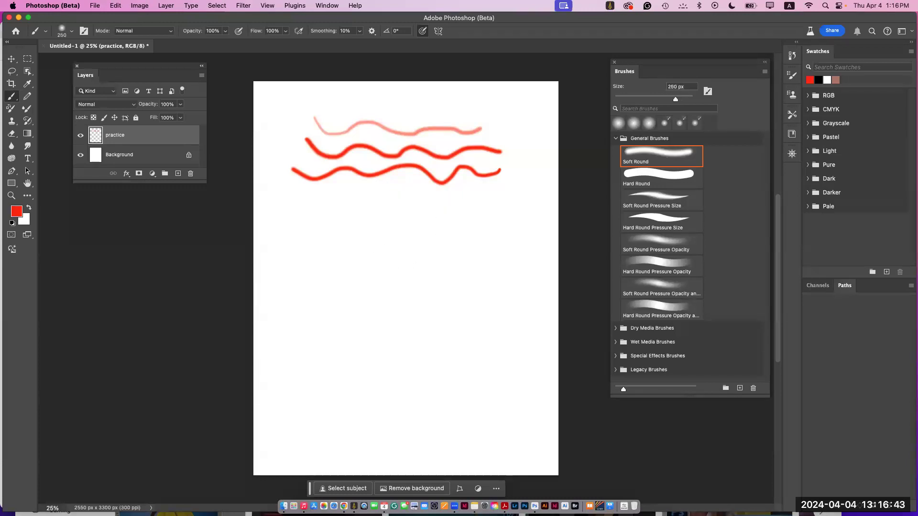
key(bracketleft)
key(bracketleft)
key(bracketleft)
mouse_move(297, 197)
mouse_down()
mouse_move(319, 210)
mouse_move(373, 194)
mouse_move(401, 211)
mouse_move(433, 199)
mouse_move(502, 207)
mouse_up()
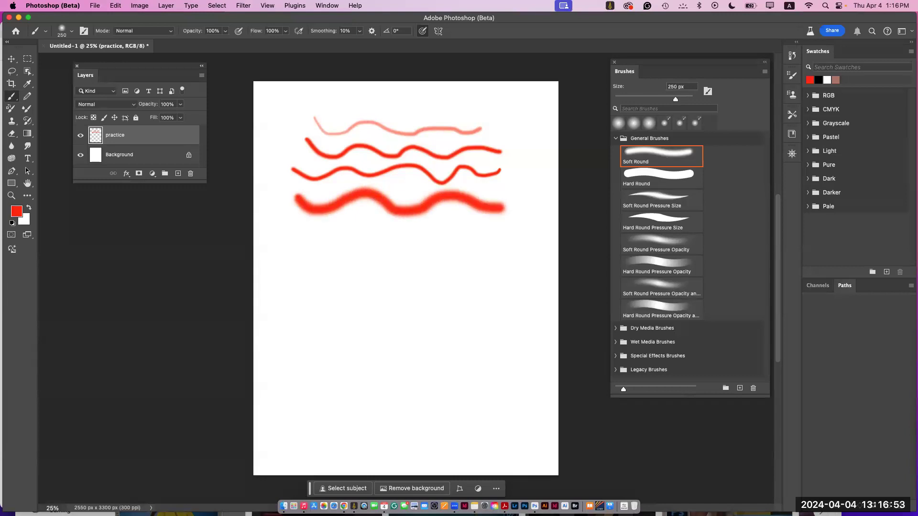
Step: Set the brush hardness to 100% and paint a wavy red stroke below the soft one
click(72, 31)
drag(57, 82, 116, 82)
mouse_move(292, 230)
mouse_down()
mouse_move(317, 239)
mouse_move(371, 226)
mouse_move(411, 239)
mouse_move(436, 227)
mouse_move(488, 238)
mouse_up()
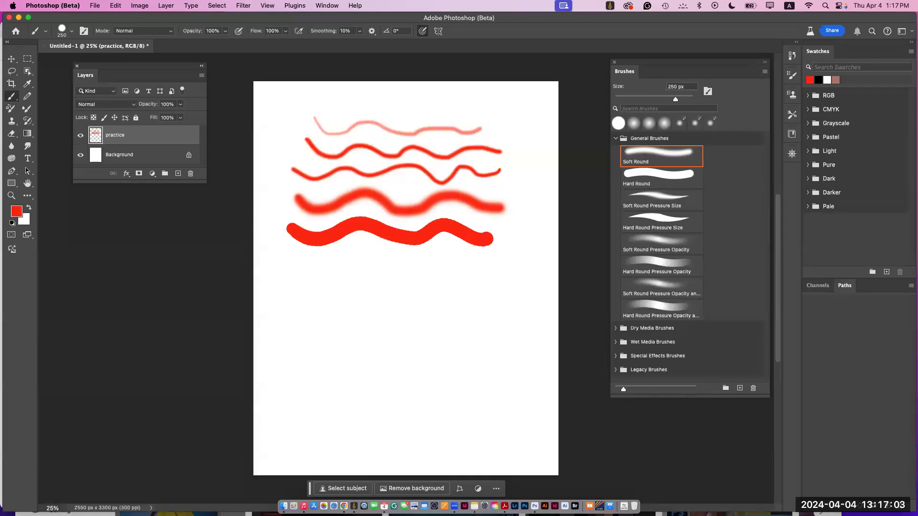
Step: Set the brush hardness to 44% and paint another wavy red stroke below the hard-edged one
click(72, 31)
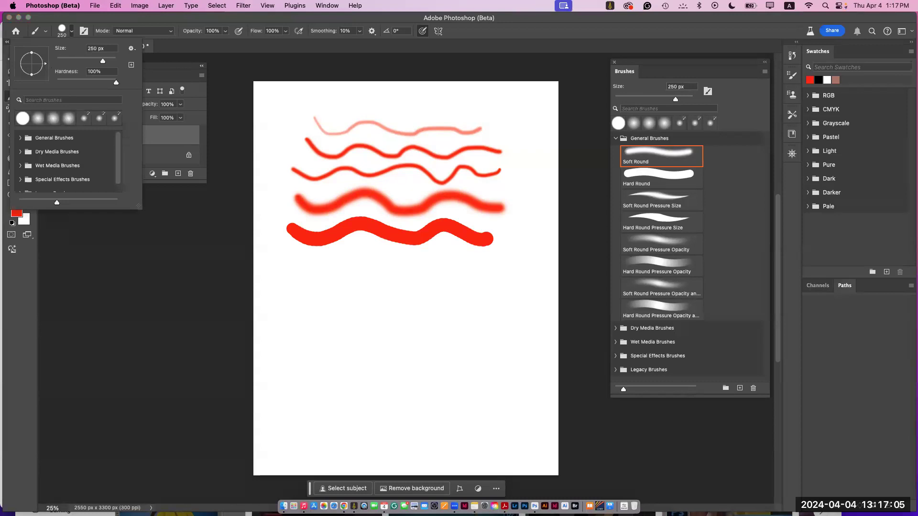
text(44)
key(Return)
mouse_move(292, 264)
mouse_down()
mouse_move(310, 268)
mouse_move(328, 258)
mouse_move(380, 276)
mouse_move(417, 262)
mouse_move(451, 273)
mouse_move(505, 269)
mouse_up()
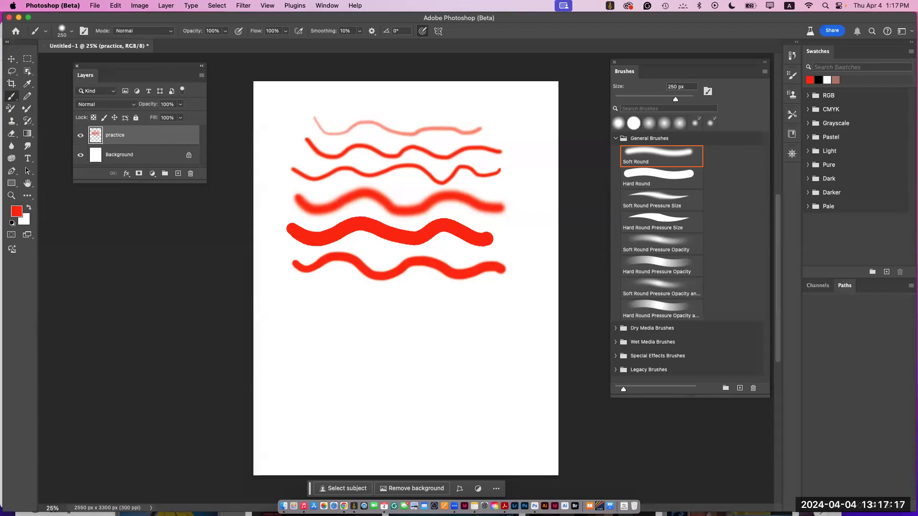
Step: Collapse the General Brushes folder, then float Brush Settings beside the canvas in place of Layers, docking Layers with Swatches
click(616, 139)
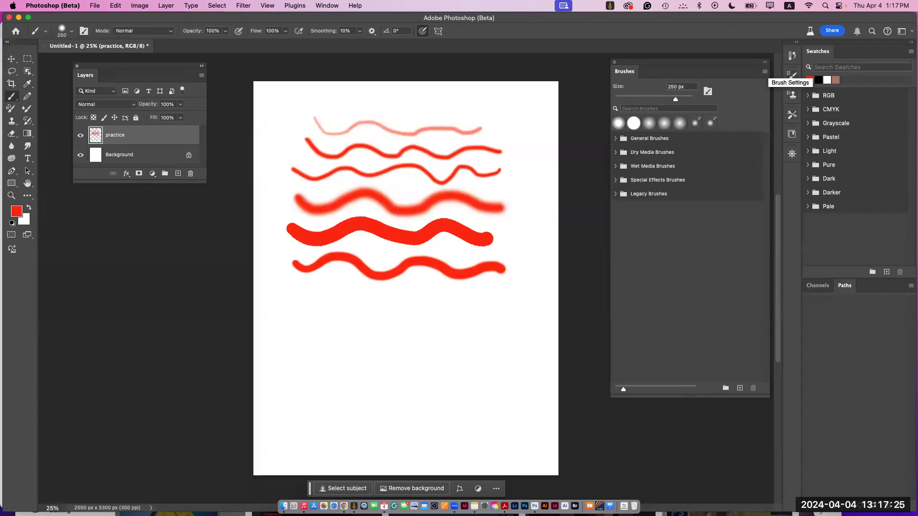
click(792, 75)
mouse_move(626, 72)
mouse_down()
mouse_move(515, 160)
mouse_move(140, 267)
mouse_move(69, 201)
mouse_move(77, 197)
mouse_up()
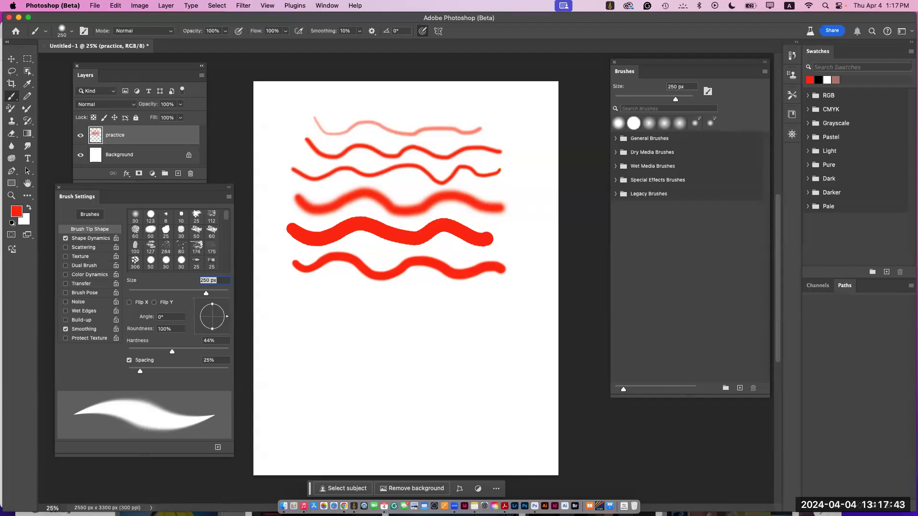
drag(85, 75, 803, 117)
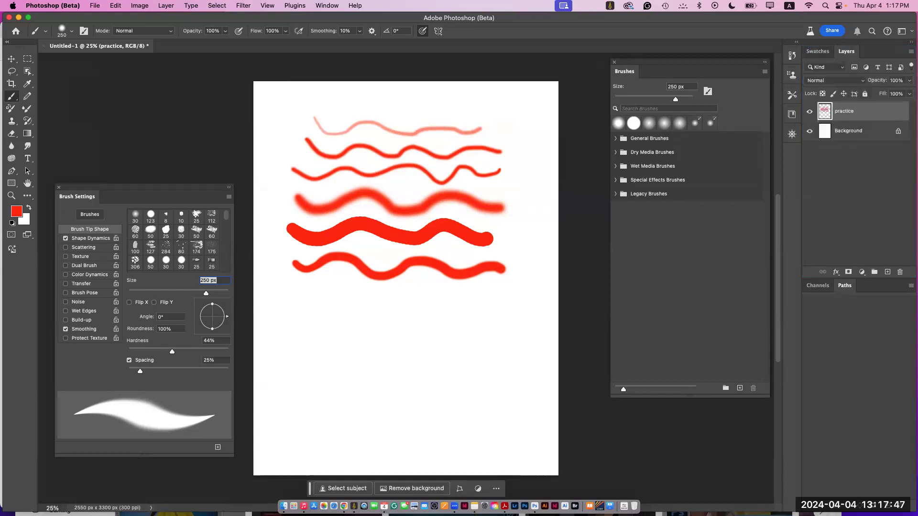
mouse_move(143, 188)
mouse_down()
mouse_move(131, 133)
mouse_move(141, 61)
mouse_up()
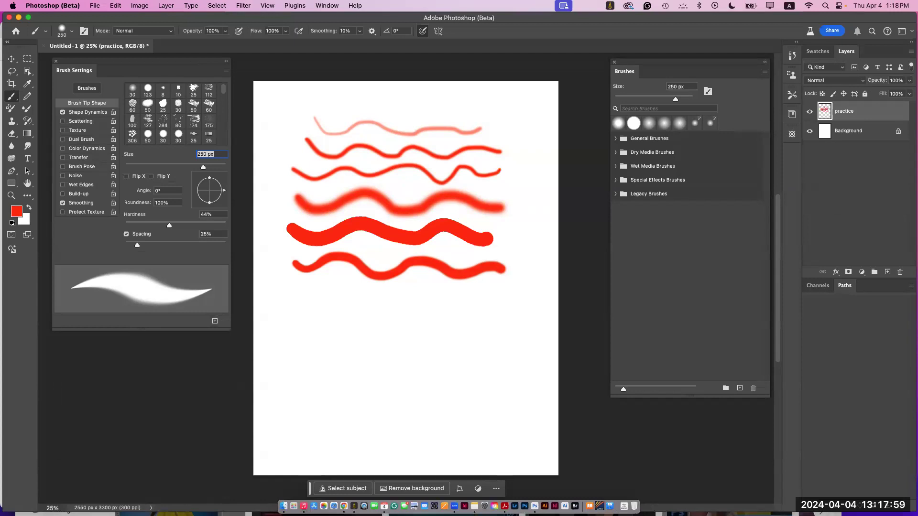
Step: Close the Brushes panel and reopen it from Brush Settings
click(615, 62)
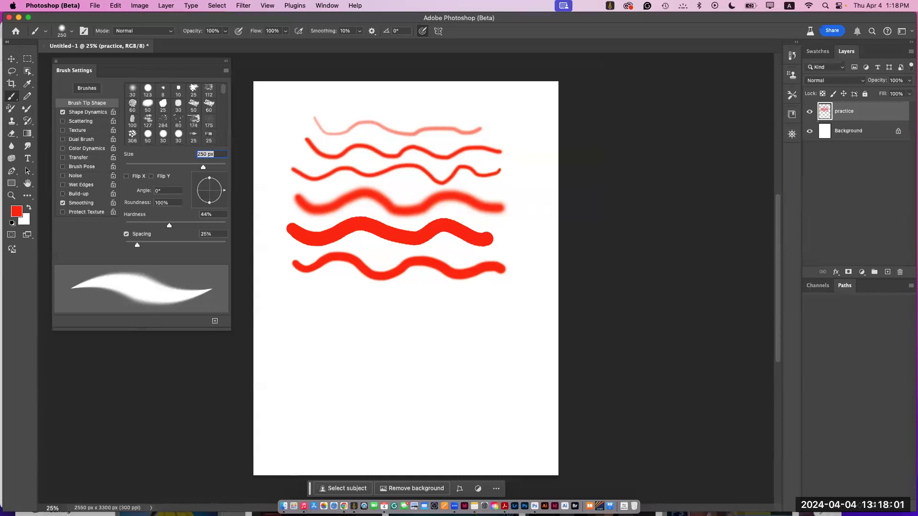
click(87, 88)
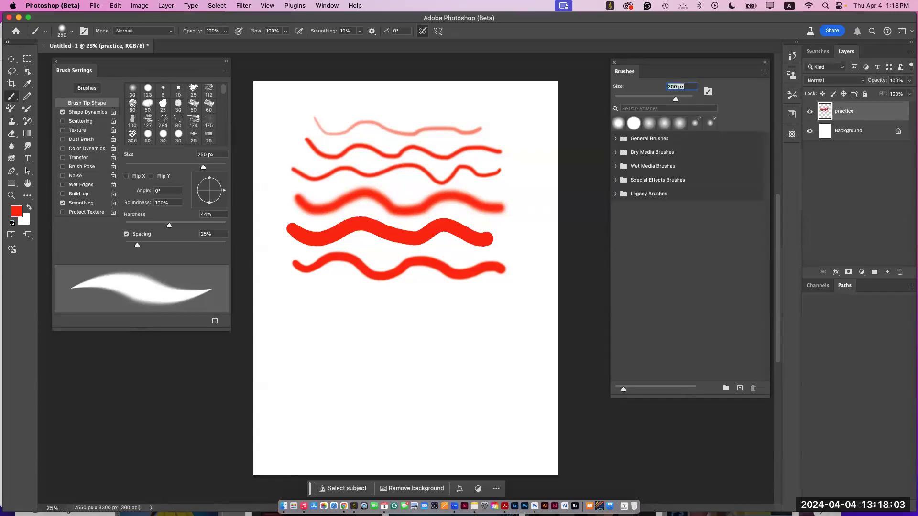
click(87, 88)
click(87, 88)
Step: Shape the brush tip with a size of 117 px, an angle of 33° and a roundness of 51%
mouse_move(675, 99)
mouse_down()
mouse_move(637, 100)
mouse_move(658, 100)
mouse_up()
click(210, 176)
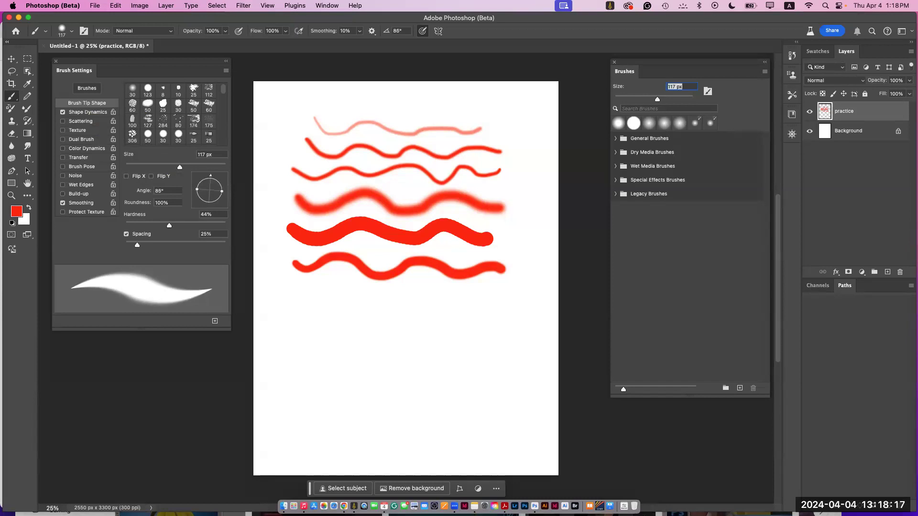
mouse_move(212, 176)
mouse_down()
mouse_move(214, 191)
mouse_move(213, 176)
mouse_move(222, 182)
mouse_up()
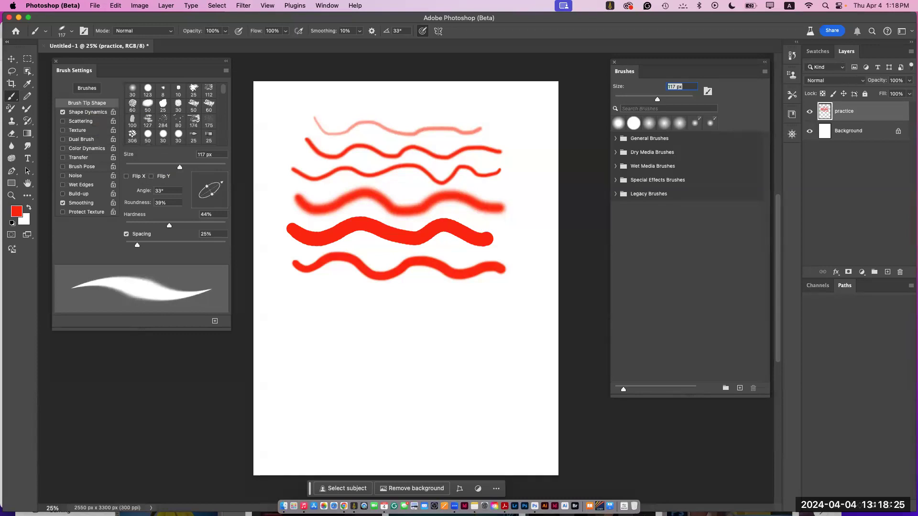
drag(212, 194, 213, 195)
Step: Set the brush hardness to 0% and spacing to 140%, and paint a wavy dotted stroke below the existing strokes
drag(170, 225, 224, 225)
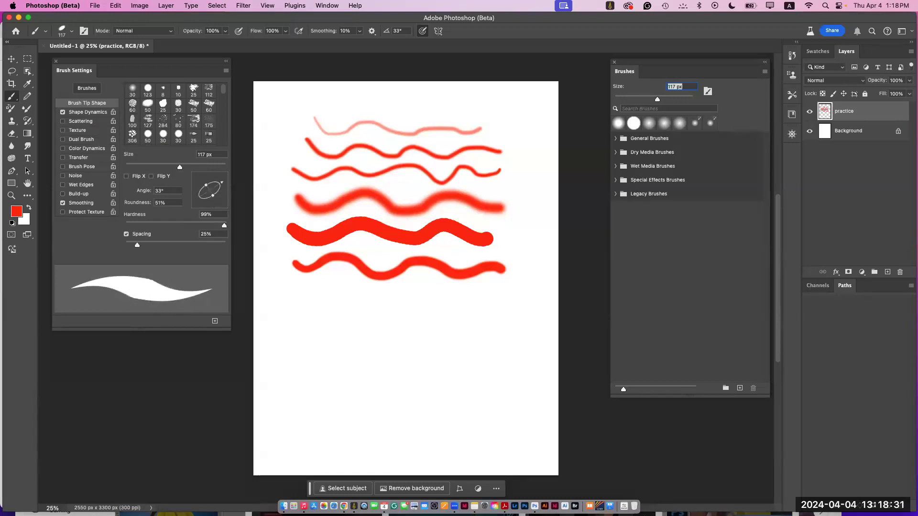
drag(225, 225, 126, 225)
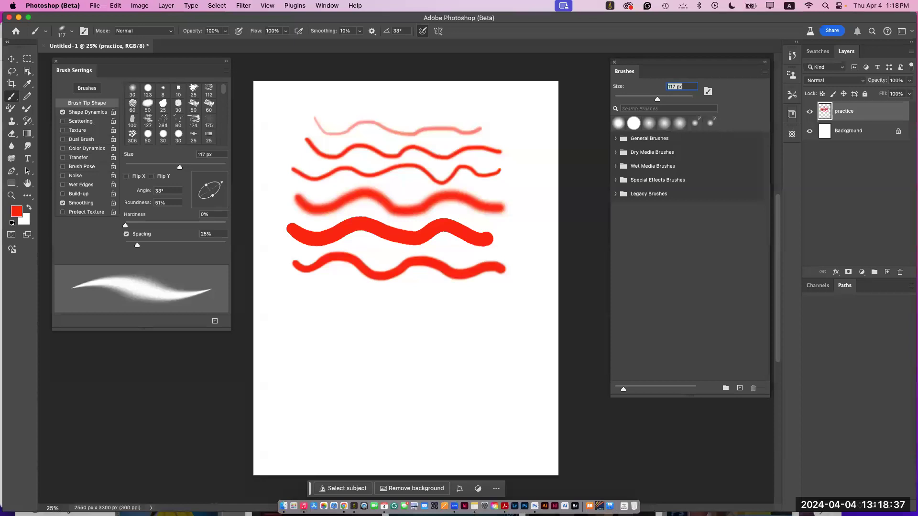
drag(137, 244, 186, 245)
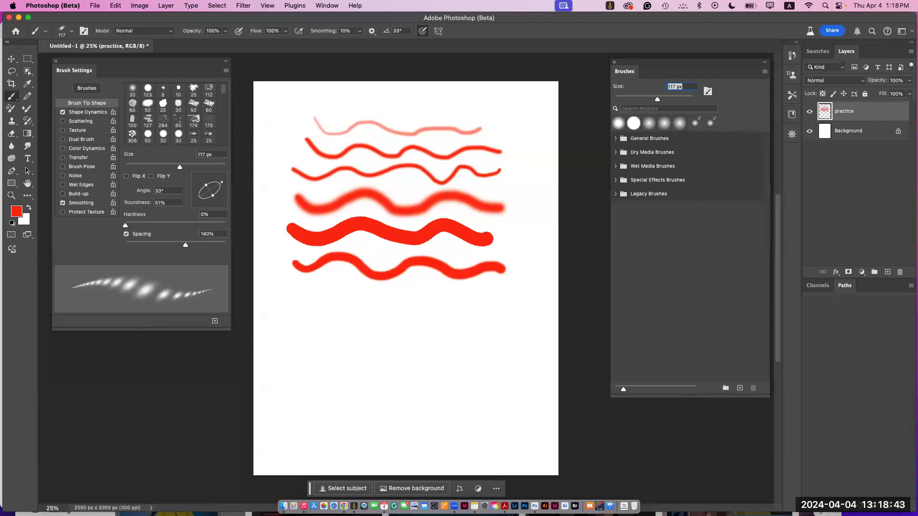
mouse_move(313, 289)
mouse_down()
mouse_move(338, 302)
mouse_move(487, 298)
mouse_up()
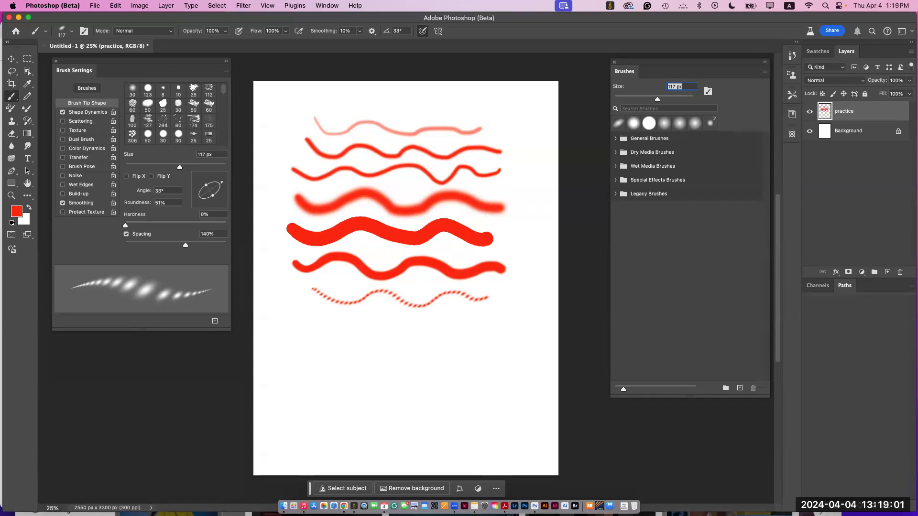
Step: Set the brush's size jitter to 18% in Shape Dynamics
click(88, 112)
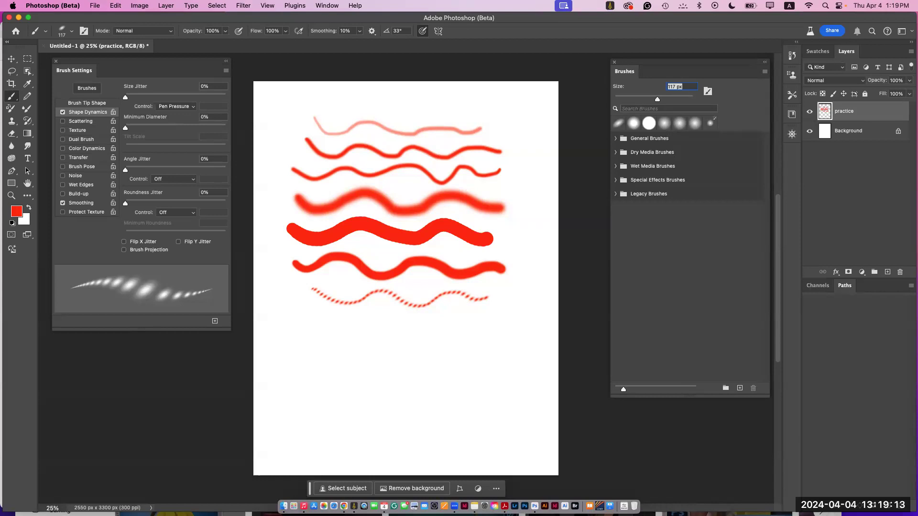
mouse_move(125, 98)
mouse_down()
mouse_move(178, 97)
mouse_move(143, 97)
mouse_up()
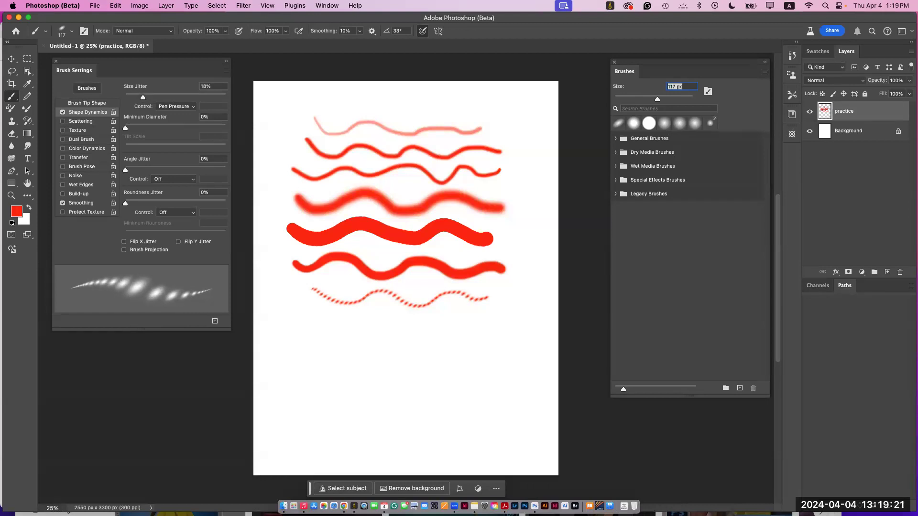
Step: Turn on Scattering at 267% on both axes and paint a wavy scattered stroke below the dotted one
click(63, 121)
click(81, 121)
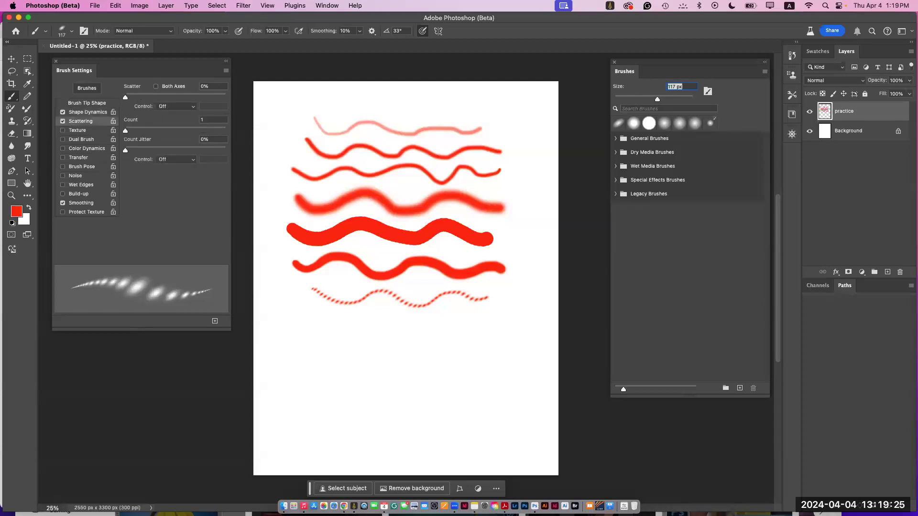
click(156, 87)
drag(126, 97, 152, 98)
mouse_move(299, 303)
mouse_down()
mouse_move(348, 346)
mouse_move(383, 311)
mouse_move(448, 350)
mouse_move(514, 322)
mouse_up()
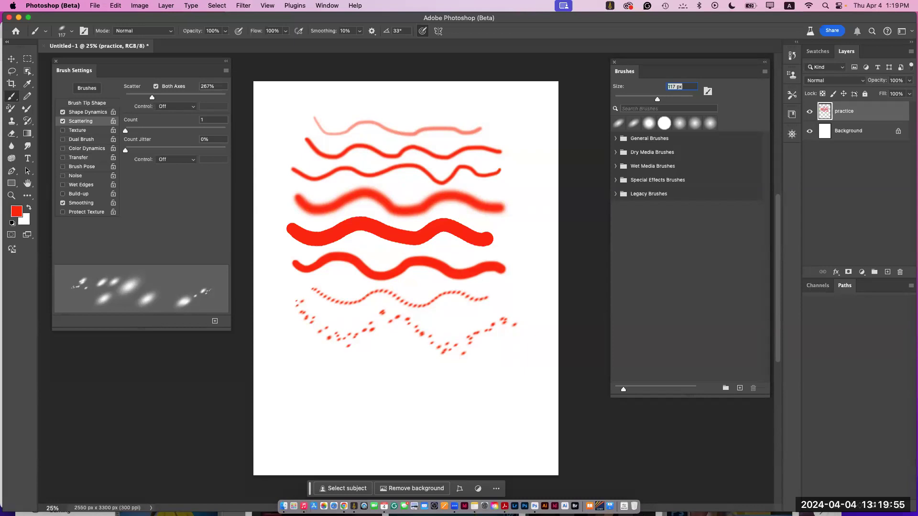
Step: Save the current brush as a preset named scattered dots, including its size, tool settings and color
click(72, 31)
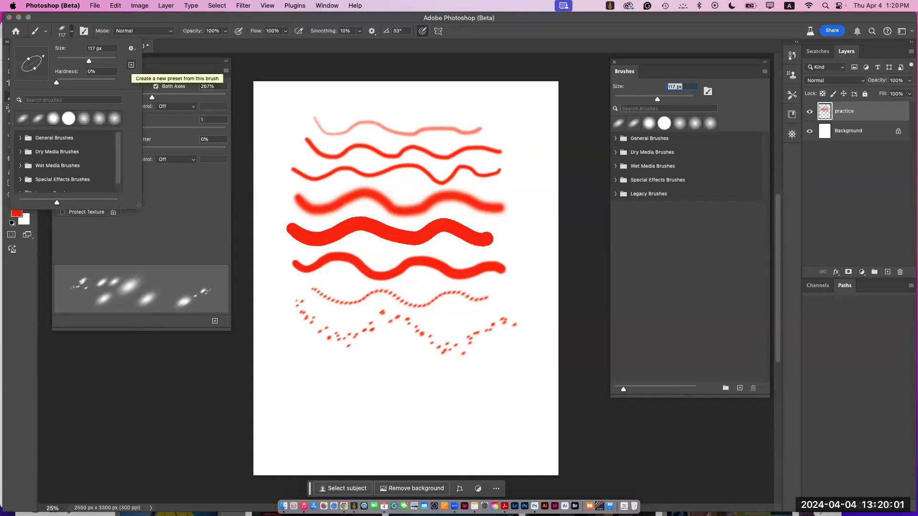
key(Escape)
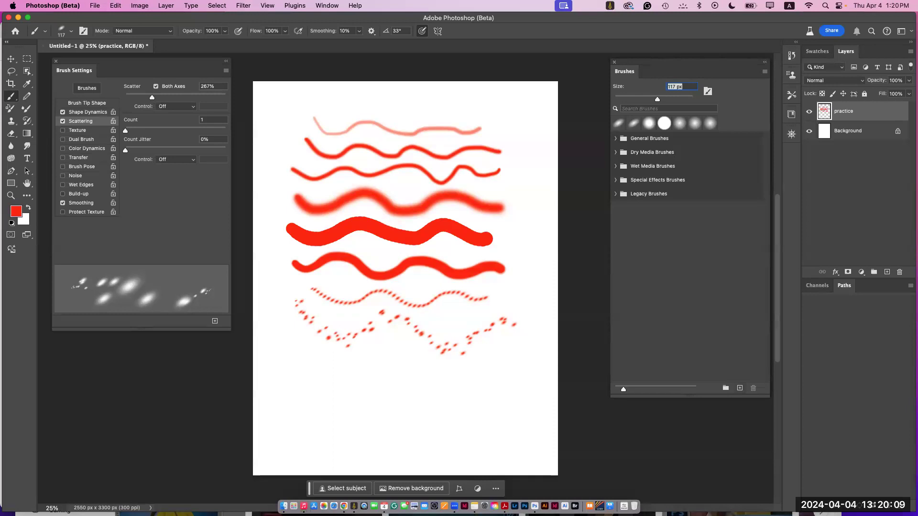
drag(214, 329, 215, 325)
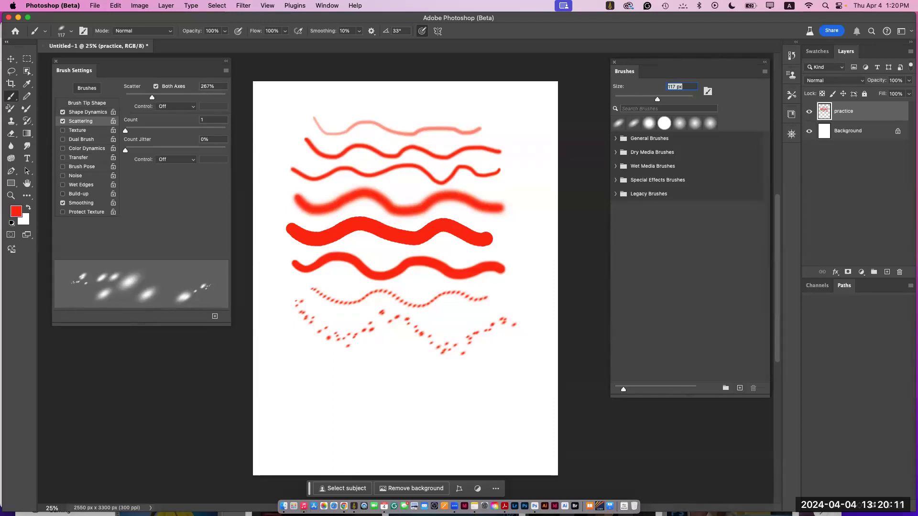
click(214, 316)
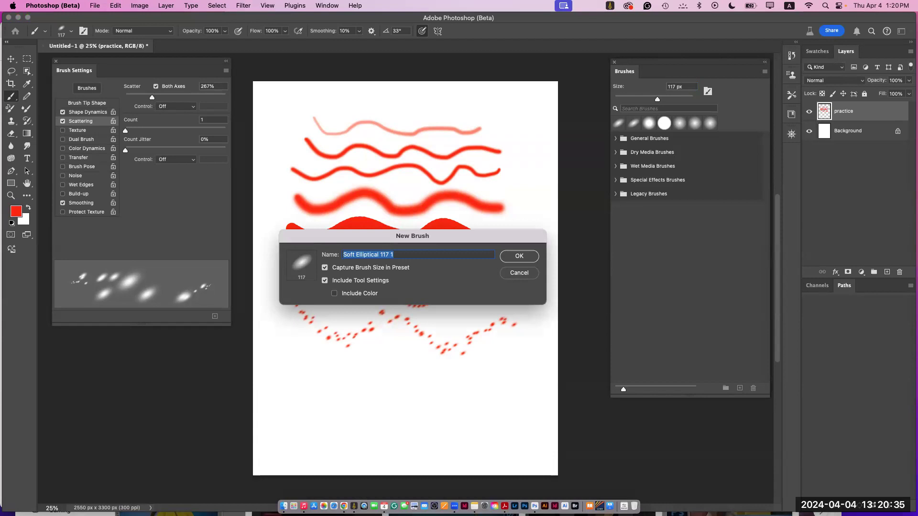
text(scattered dots)
click(334, 293)
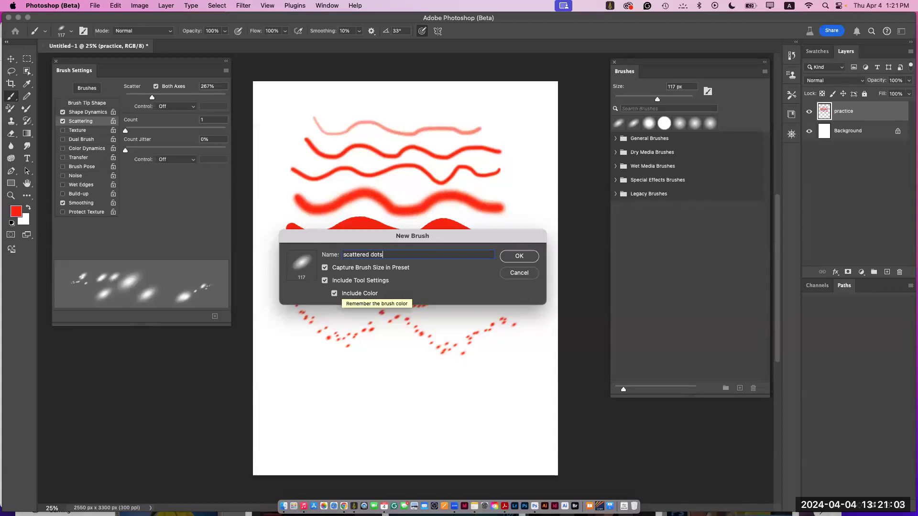
key(Return)
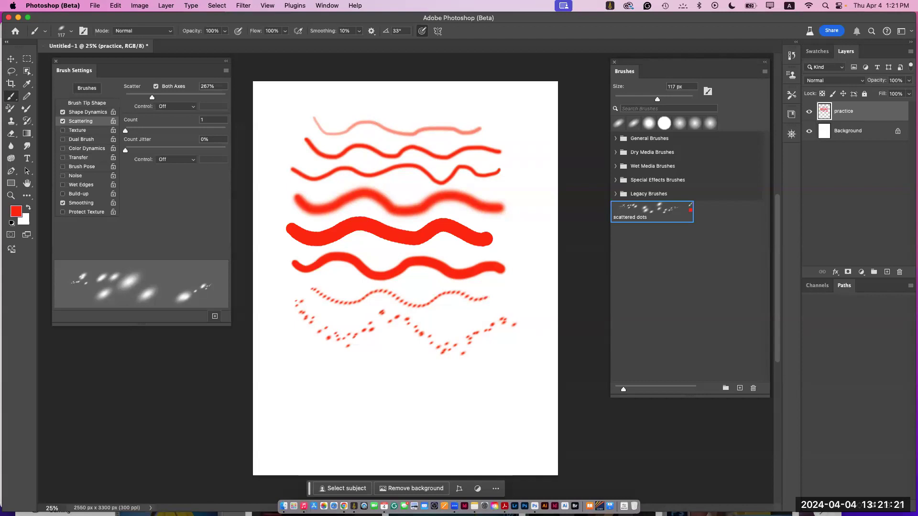
Step: Change the foreground color to blue and paint scattered dots across the area below the red strokes
click(16, 211)
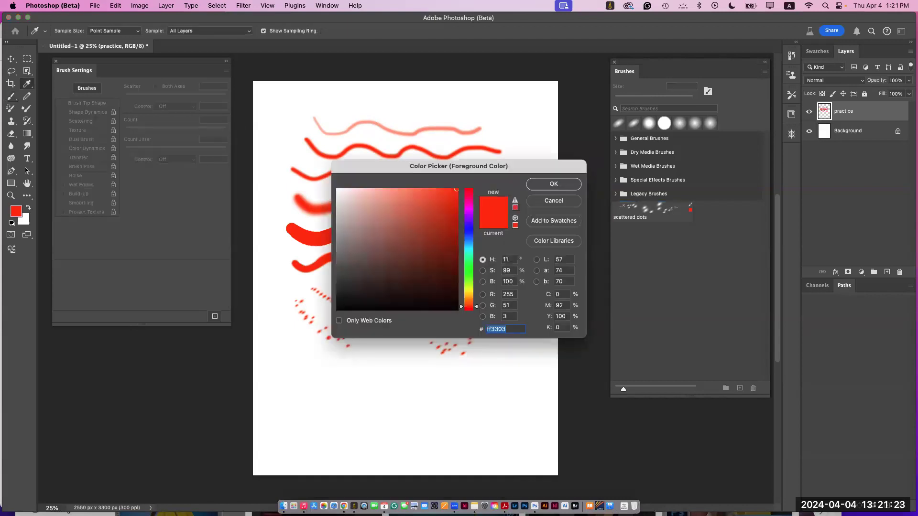
click(469, 231)
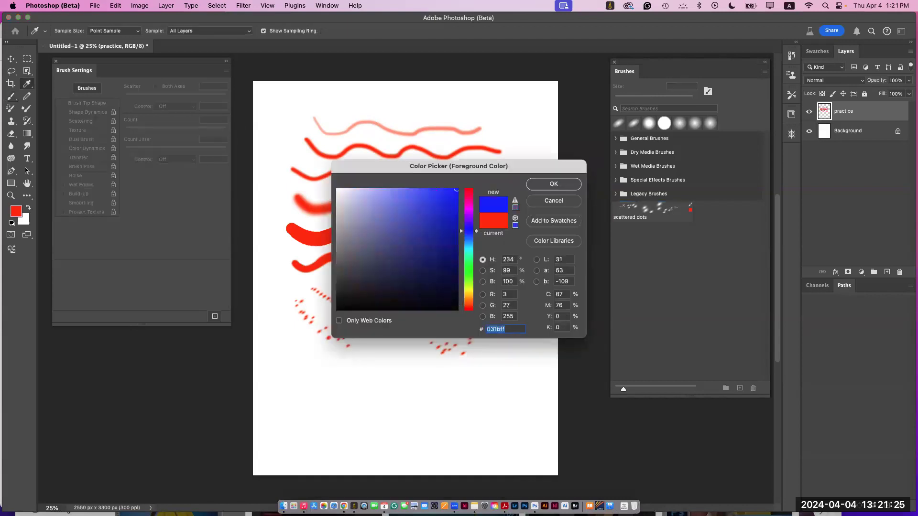
click(427, 195)
click(554, 183)
mouse_move(386, 344)
mouse_down()
mouse_move(406, 357)
mouse_move(497, 361)
mouse_move(402, 366)
mouse_move(309, 347)
mouse_move(297, 369)
mouse_up()
mouse_move(433, 382)
mouse_down()
mouse_move(492, 390)
mouse_move(313, 402)
mouse_up()
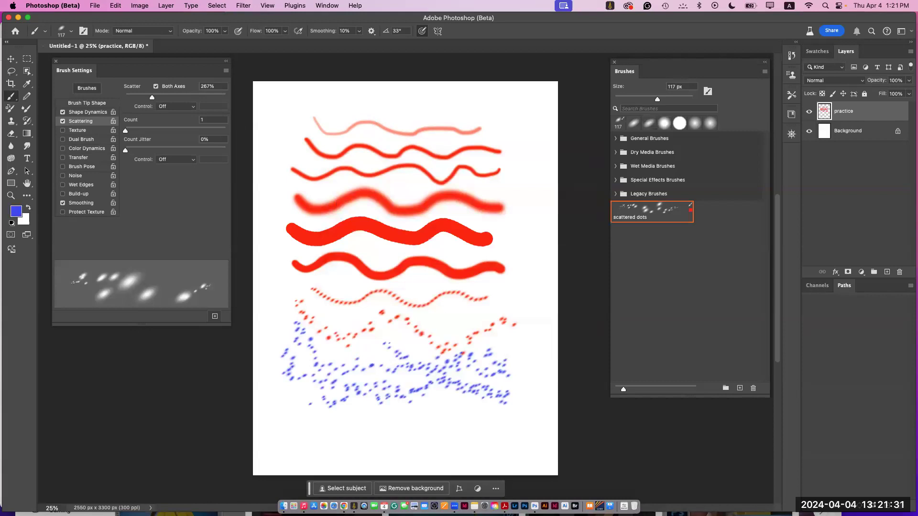
Step: Reselect the scattered dots preset to bring back its saved red color
click(652, 212)
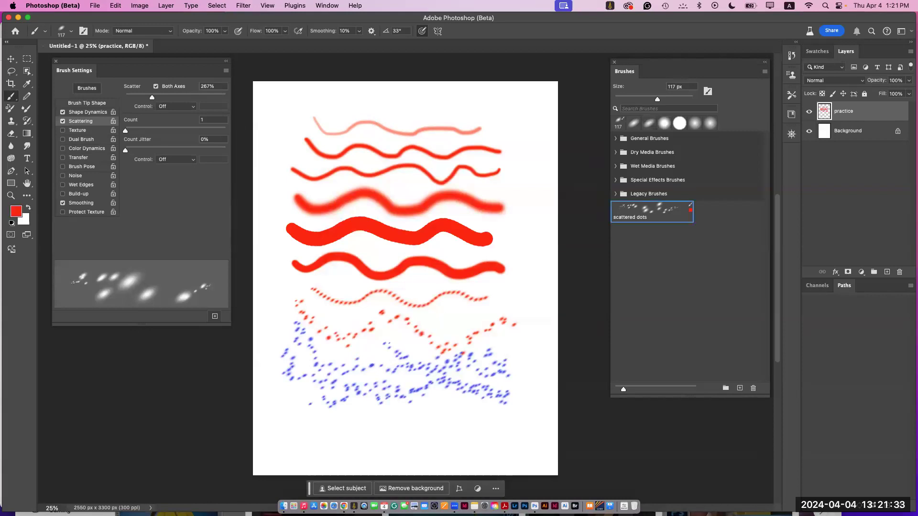
Step: Paint a scattered red stroke across the top of the page, and clear all strokes from the practice layer
drag(512, 105, 271, 117)
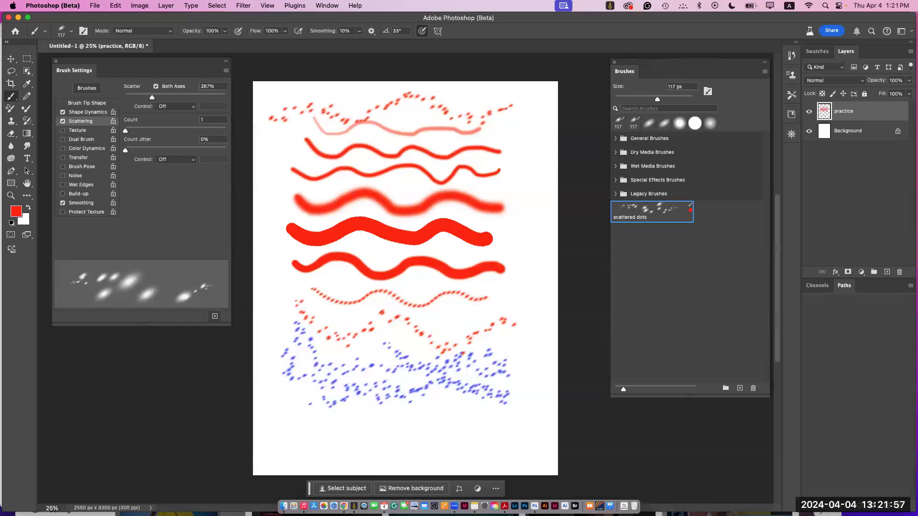
key(super+a)
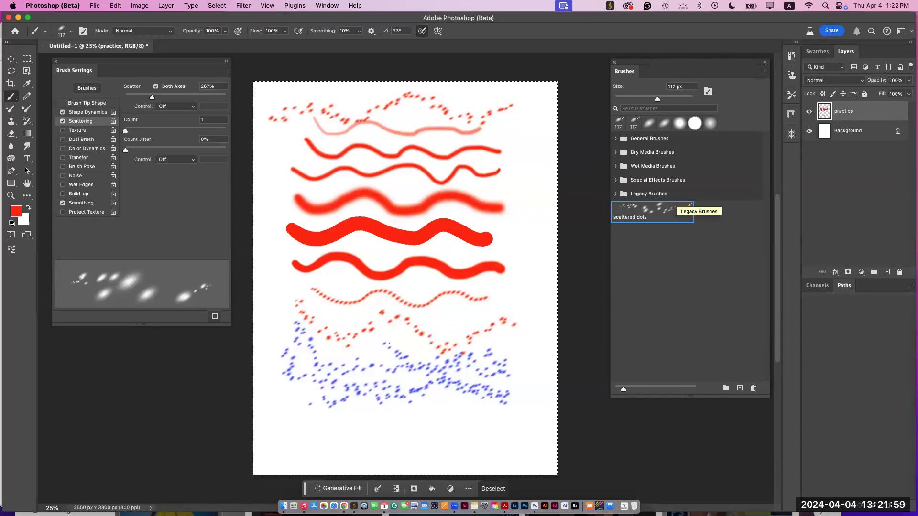
key(Delete)
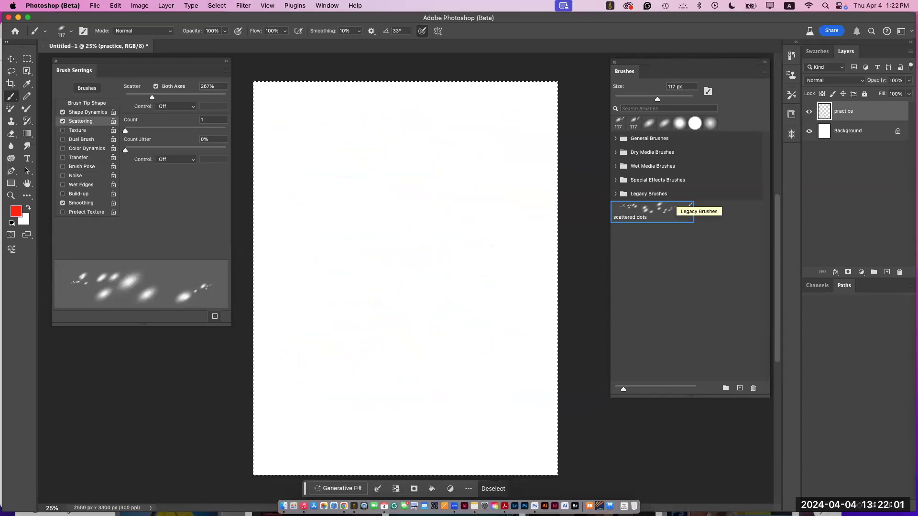
key(super+d)
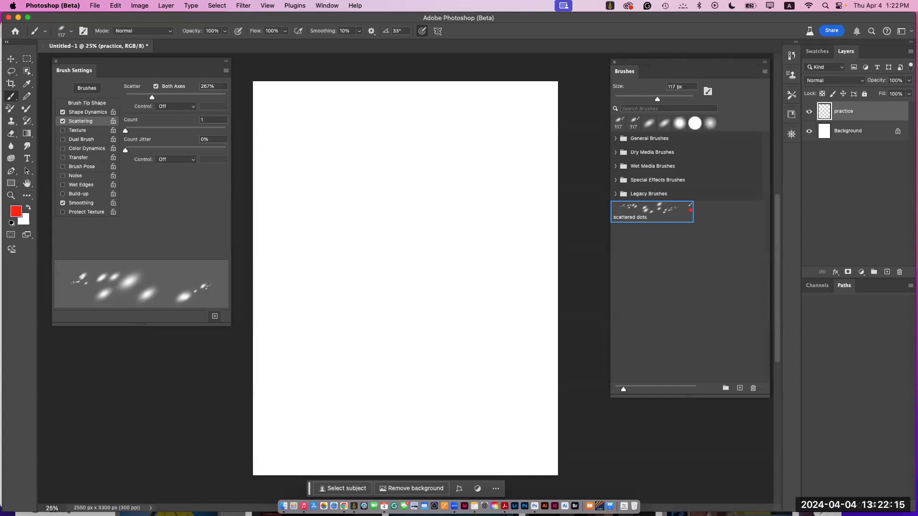
Step: Set the background color to blue 0808fc and paint a wavy scattered red stroke near the top of the page
click(23, 219)
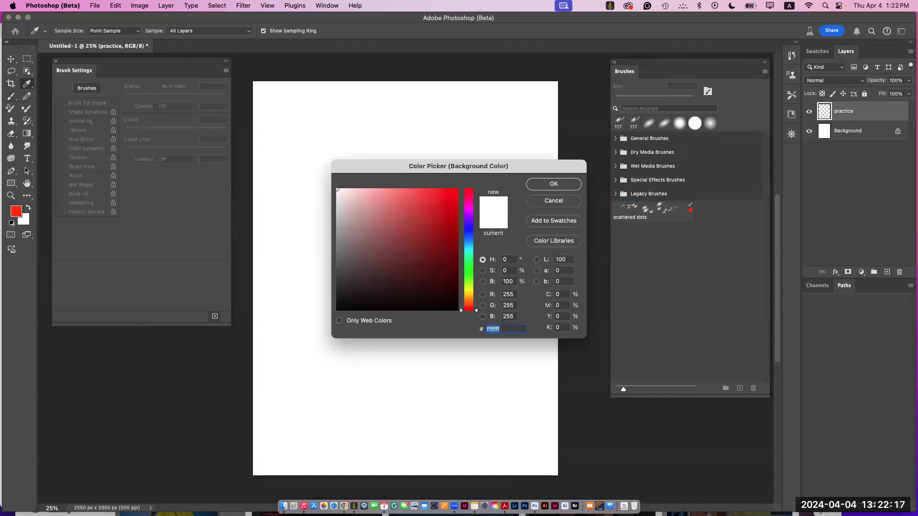
click(469, 229)
click(455, 191)
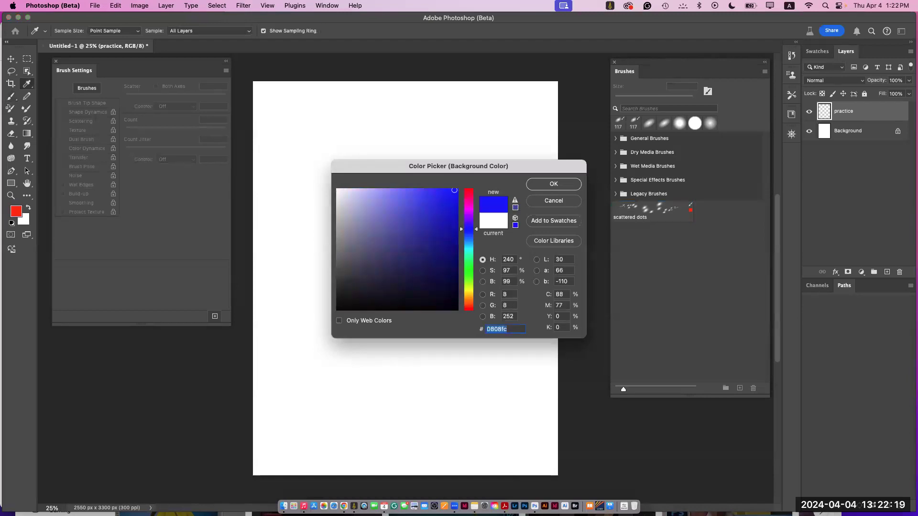
key(Return)
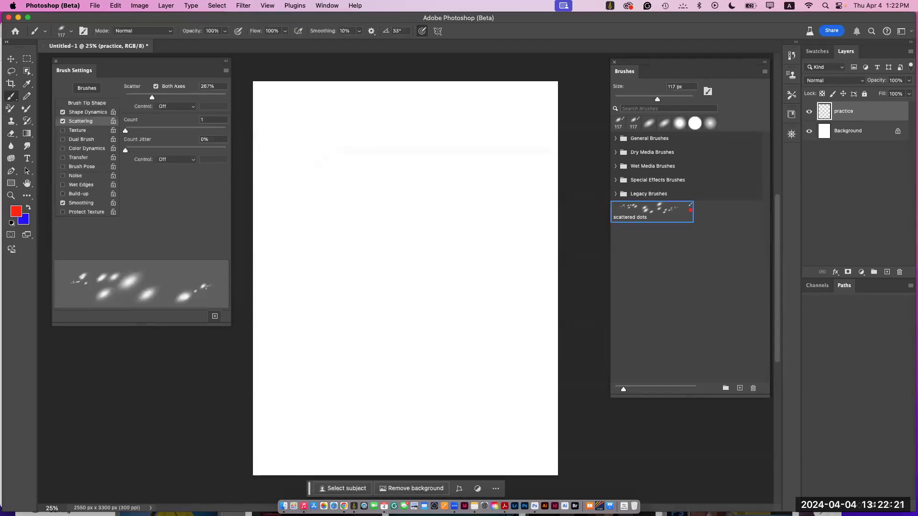
drag(291, 108, 490, 112)
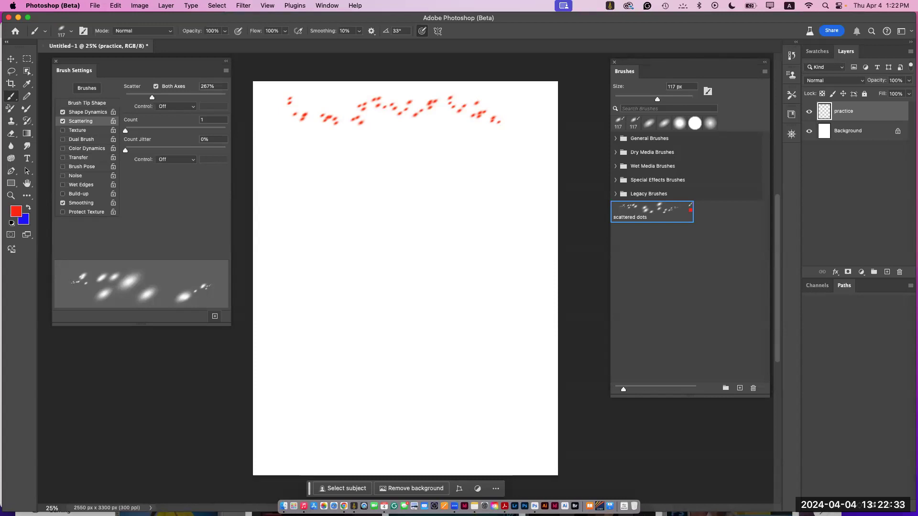
Step: Turn on Color Dynamics for the brush with Apply Per Tip and Foreground/Background Jitter at 100%
click(87, 149)
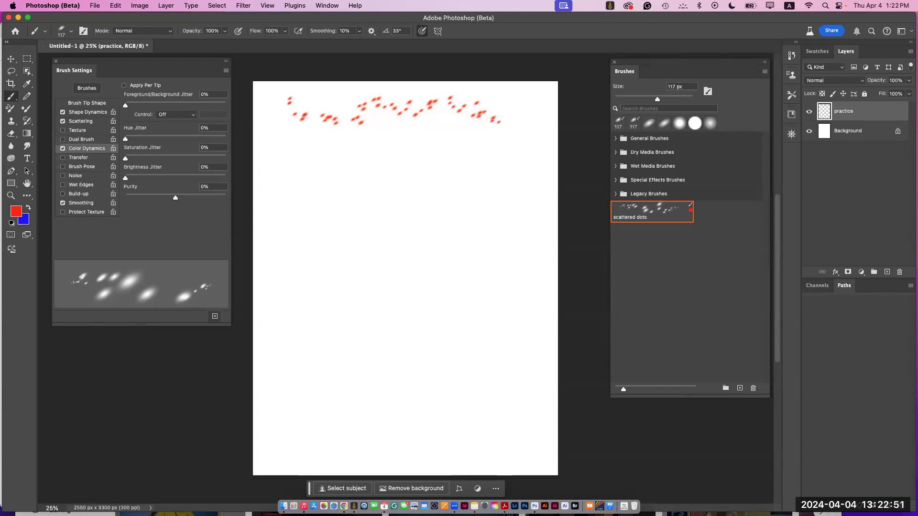
click(124, 85)
drag(125, 105, 226, 105)
Step: Enlarge the brush to 250 px and paint scattered dots in mixed red and blue below the red stroke
key(bracketright)
key(bracketright)
key(bracketright)
key(bracketright)
key(bracketright)
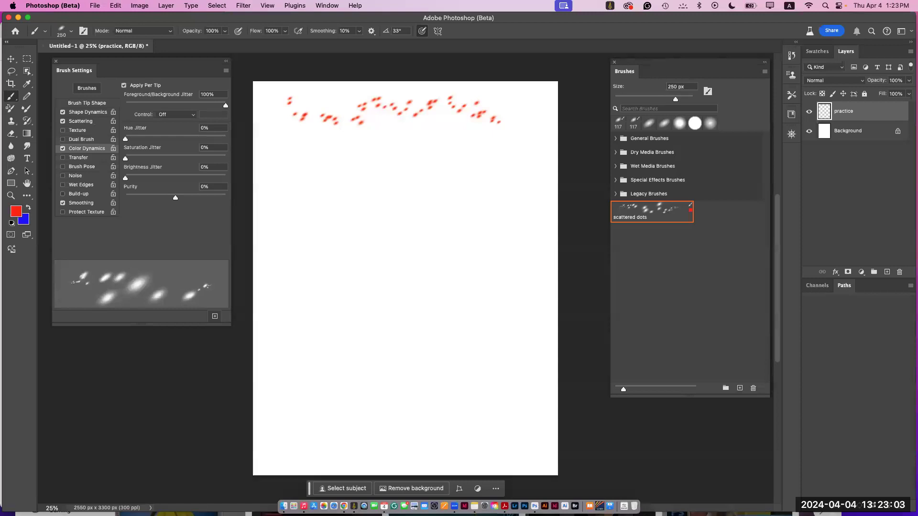
mouse_move(277, 149)
mouse_down()
mouse_move(321, 162)
mouse_move(383, 142)
mouse_move(473, 171)
mouse_move(483, 152)
mouse_move(517, 161)
mouse_move(521, 176)
mouse_move(471, 179)
mouse_move(455, 192)
mouse_move(421, 184)
mouse_move(408, 161)
mouse_move(368, 191)
mouse_move(308, 194)
mouse_up()
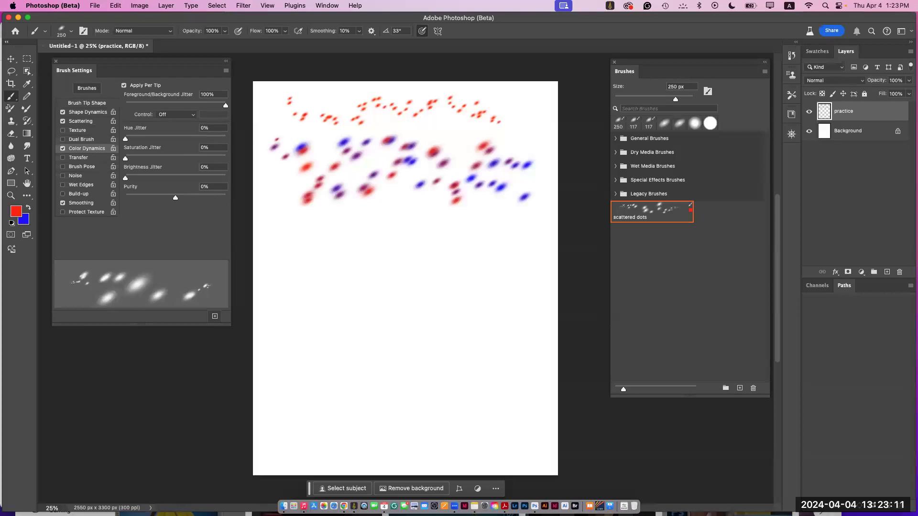
Step: Turn off Scattering and paint a wavy line of red and blue dots below the scattered ones
click(80, 121)
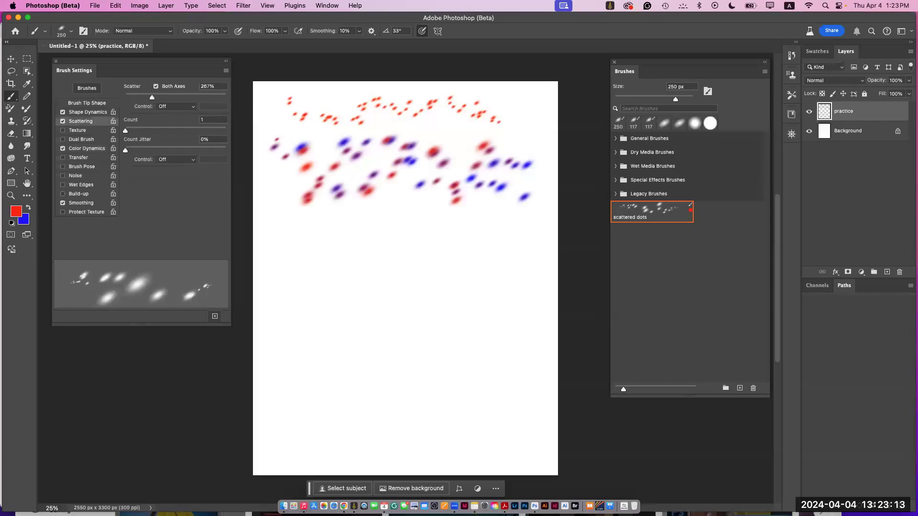
click(63, 121)
mouse_move(293, 219)
mouse_down()
mouse_move(390, 216)
mouse_move(416, 231)
mouse_move(508, 232)
mouse_up()
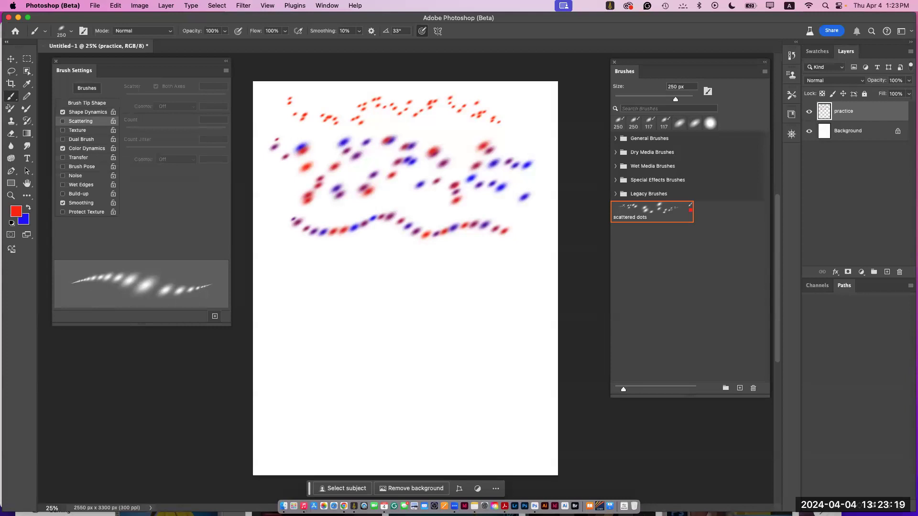
Step: Set the brush tip spacing to 188% and paint another wavy two-color dotted stroke below the last one
click(87, 102)
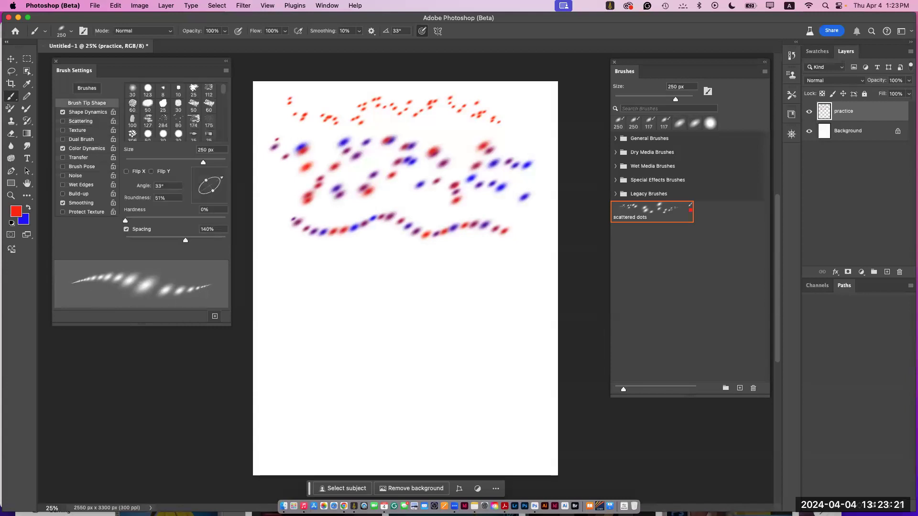
drag(185, 240, 197, 241)
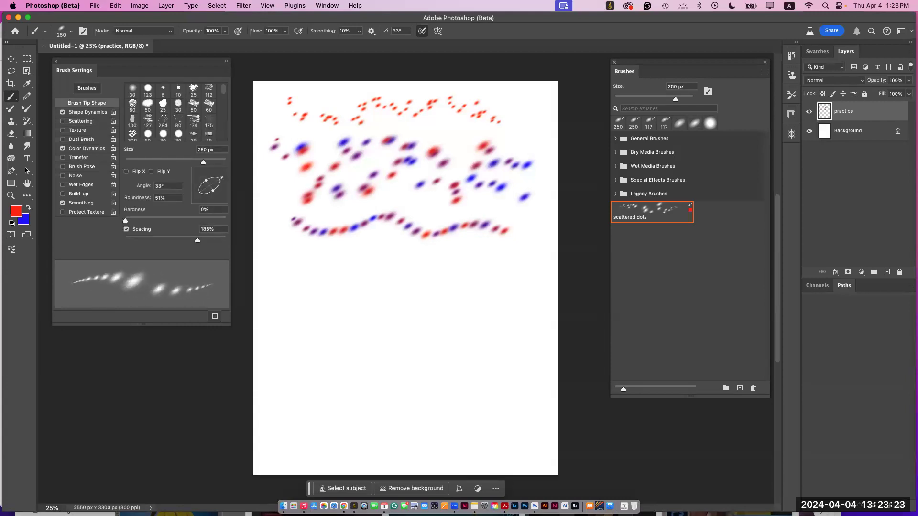
click(63, 113)
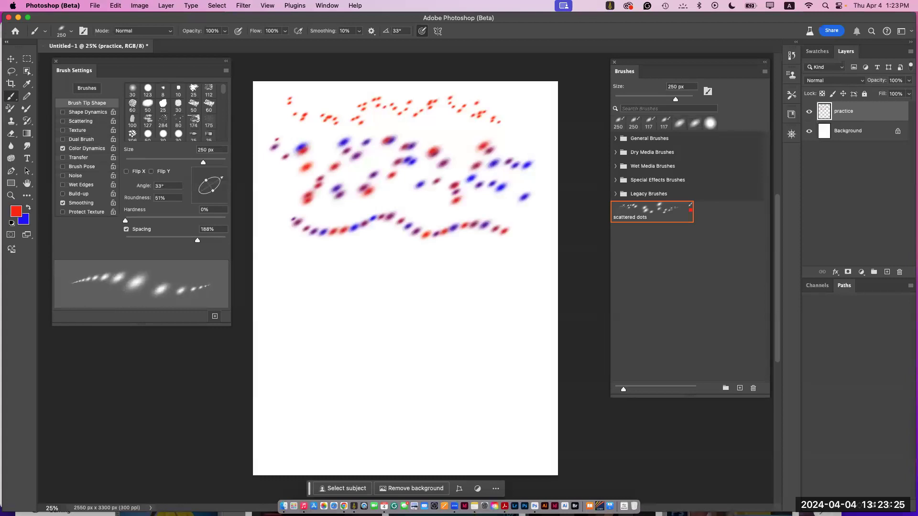
mouse_move(281, 251)
mouse_down()
mouse_move(337, 265)
mouse_move(378, 256)
mouse_move(460, 270)
mouse_move(511, 259)
mouse_up()
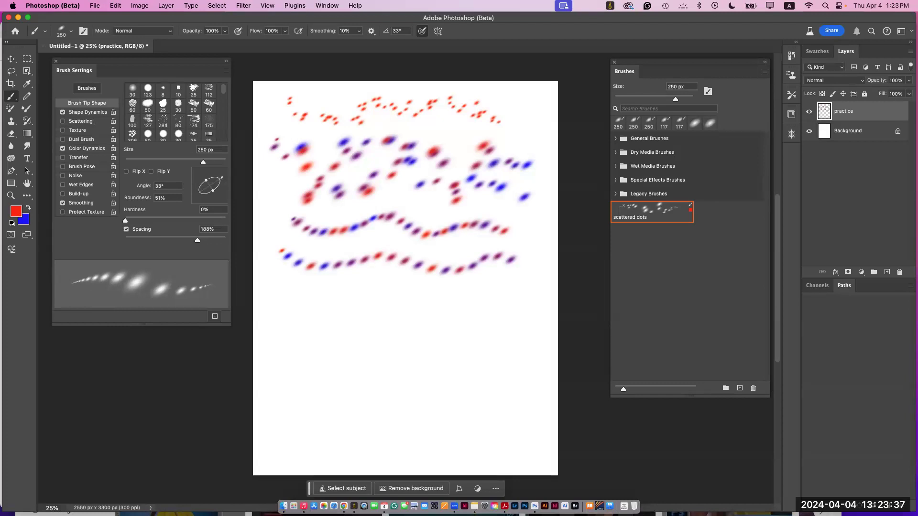
Step: Save the brush with its size, tool settings and color as a preset named dots with duo colors, and paint a test stroke with it
click(214, 316)
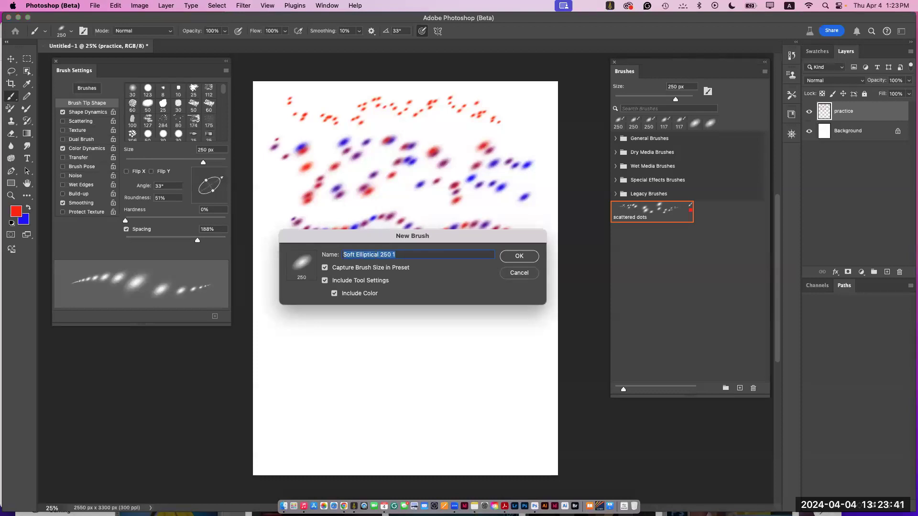
text(dots with duo colors)
key(Return)
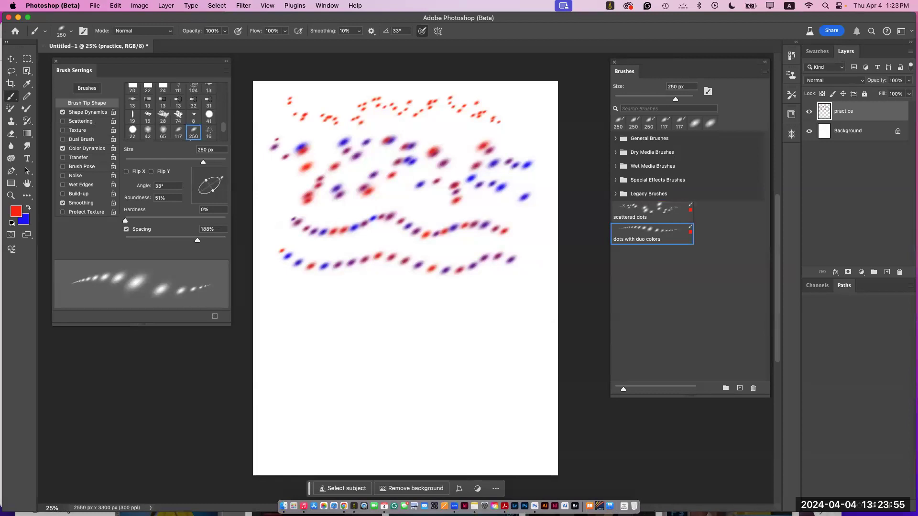
mouse_move(284, 275)
mouse_down()
mouse_move(311, 287)
mouse_move(358, 275)
mouse_move(497, 279)
mouse_up()
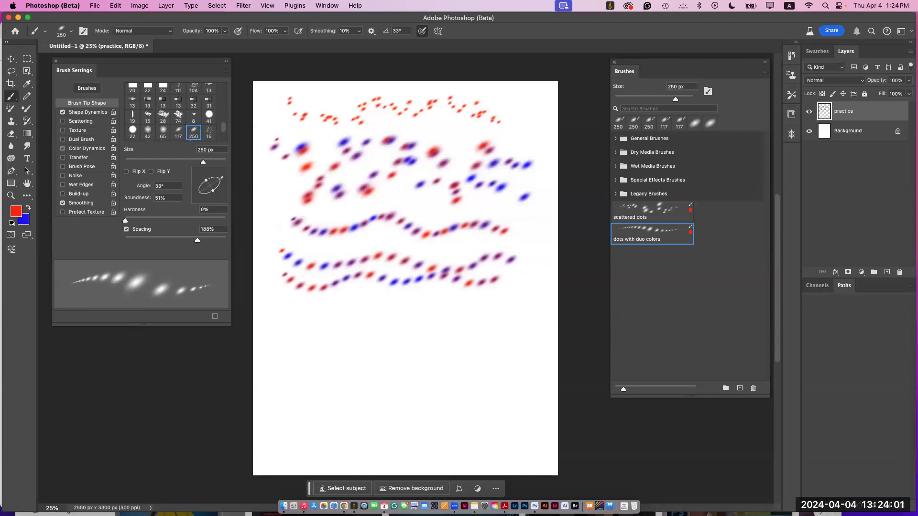
Step: Set Hue Jitter to 57%, Saturation Jitter to 25%, Brightness Jitter to 21% and Purity to +100%, and paint a multicolored dotted stroke
click(86, 148)
drag(125, 139, 183, 139)
drag(125, 158, 225, 198)
mouse_move(286, 298)
mouse_down()
mouse_move(305, 315)
mouse_move(353, 308)
mouse_up()
drag(397, 314, 511, 313)
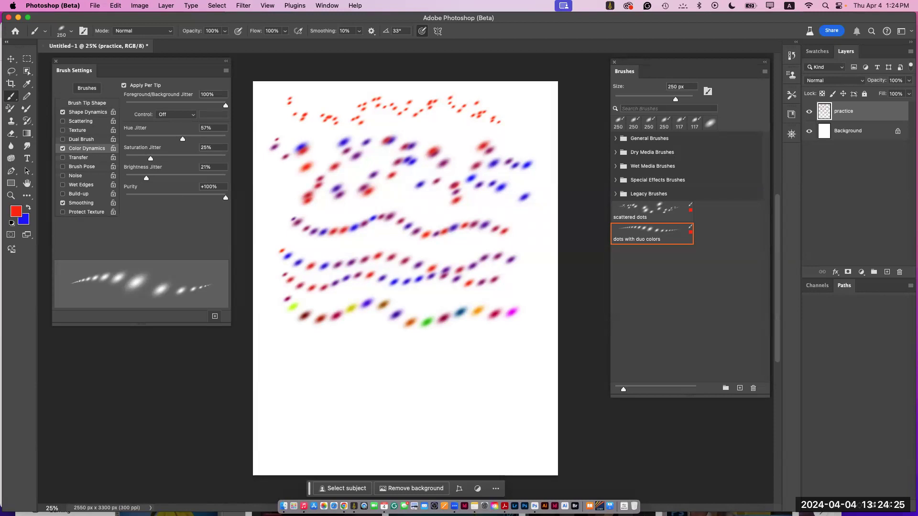
Step: Save the multicolored brush as a preset under the suggested name Soft Elliptical 250 502, including size, tool settings and color
click(214, 316)
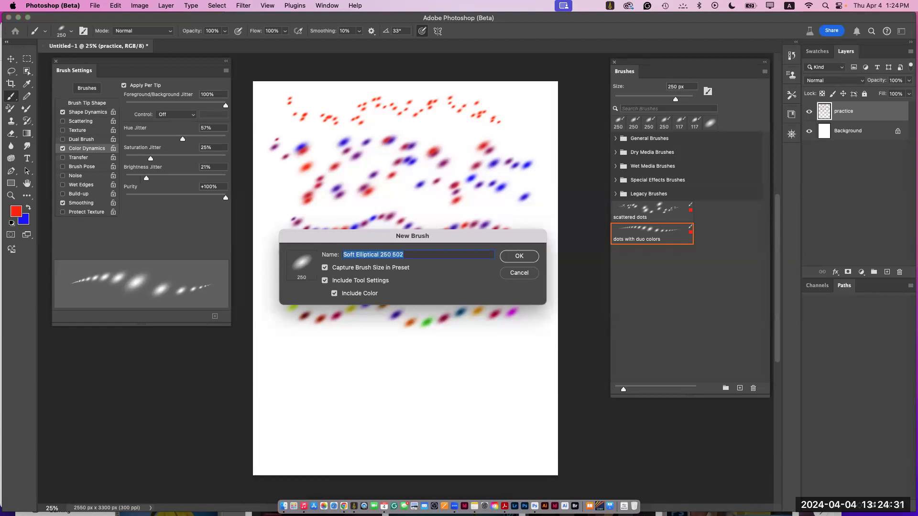
key(Return)
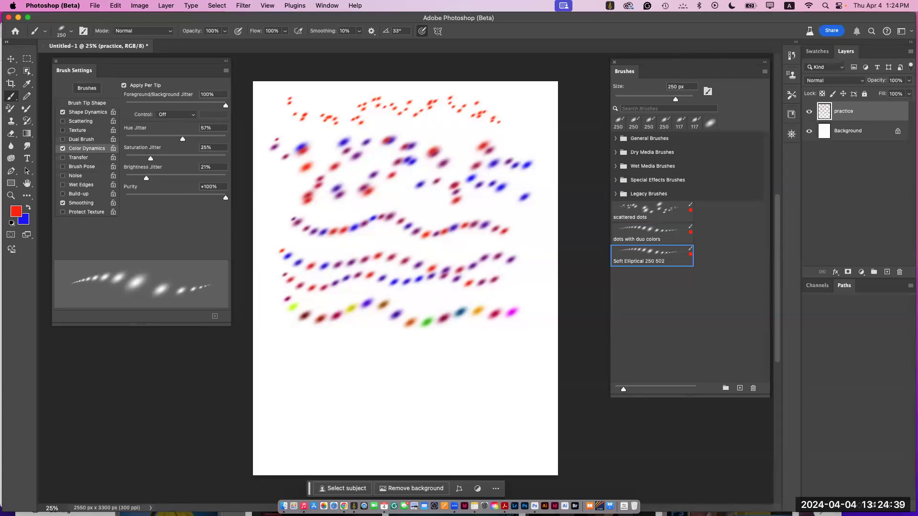
Step: Turn on Texture for the brush and erase all the dotted strokes from the practice layer
click(77, 130)
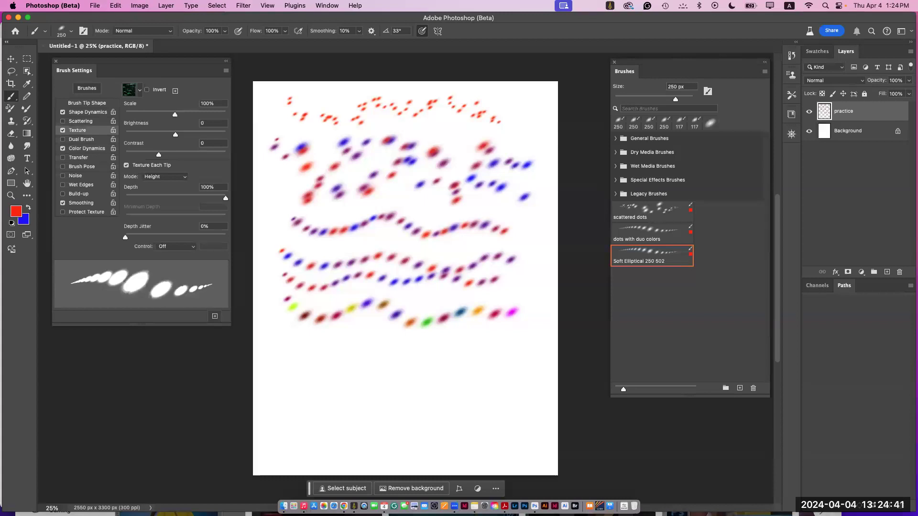
key(super+a)
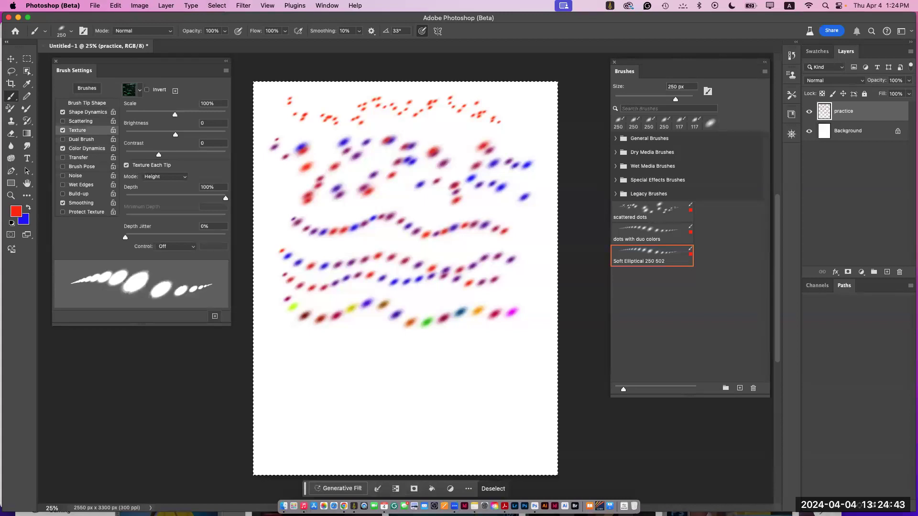
key(Delete)
key(super+d)
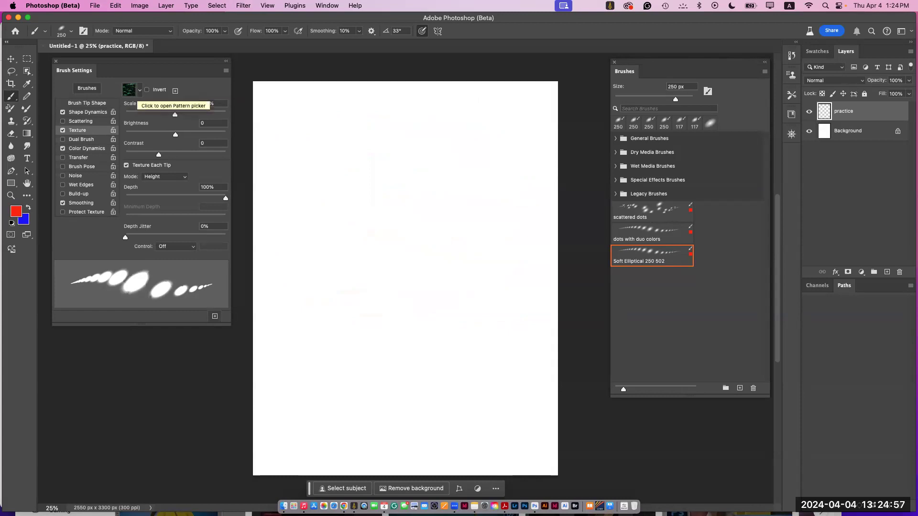
Step: Choose the third Water pattern as the brush texture and paint a wavy dotted stroke near the top of the page
click(139, 91)
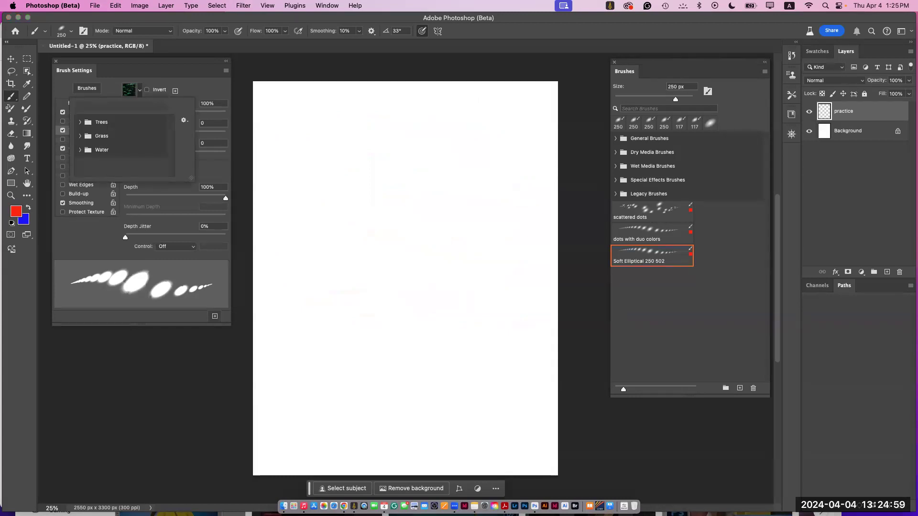
click(81, 151)
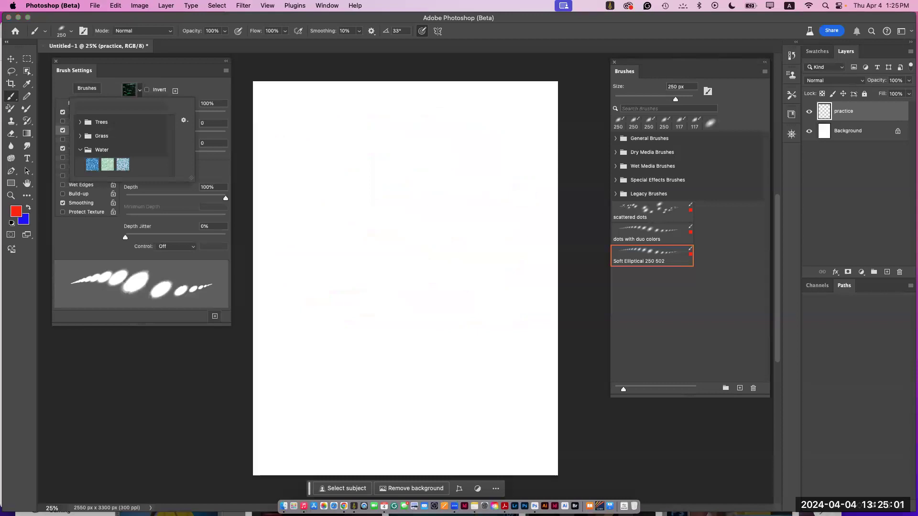
click(123, 164)
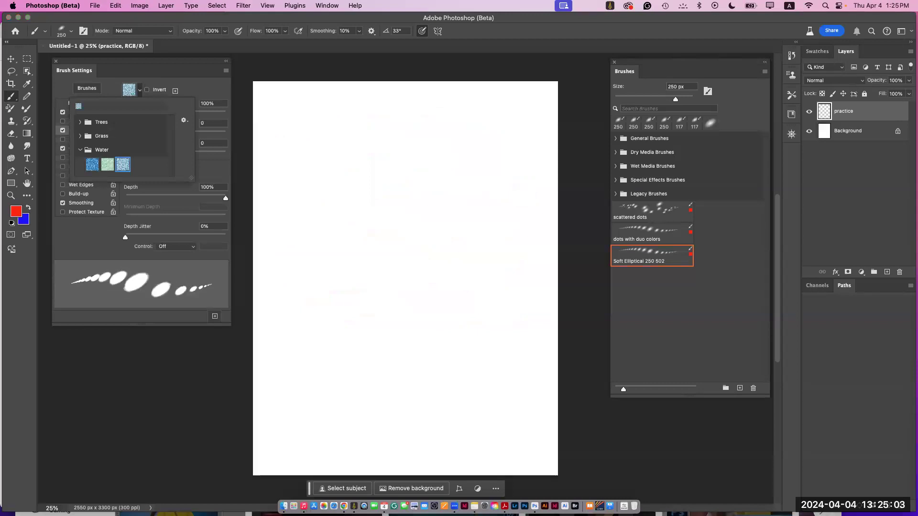
click(139, 91)
mouse_move(279, 112)
mouse_down()
mouse_move(311, 134)
mouse_move(378, 112)
mouse_move(434, 128)
mouse_move(476, 117)
mouse_move(516, 130)
mouse_up()
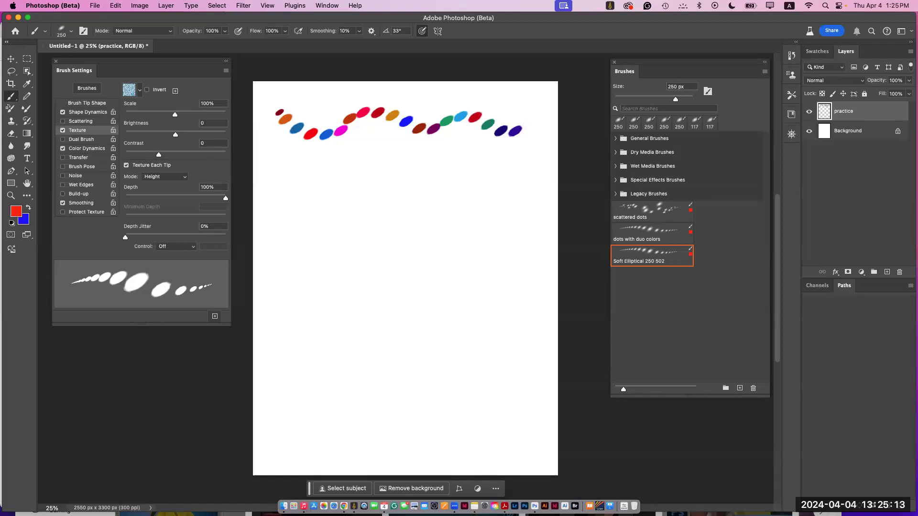
Step: Reduce the brush spacing to 1% and paint two thick continuous wavy strokes below the dotted one
click(87, 102)
drag(197, 240, 126, 240)
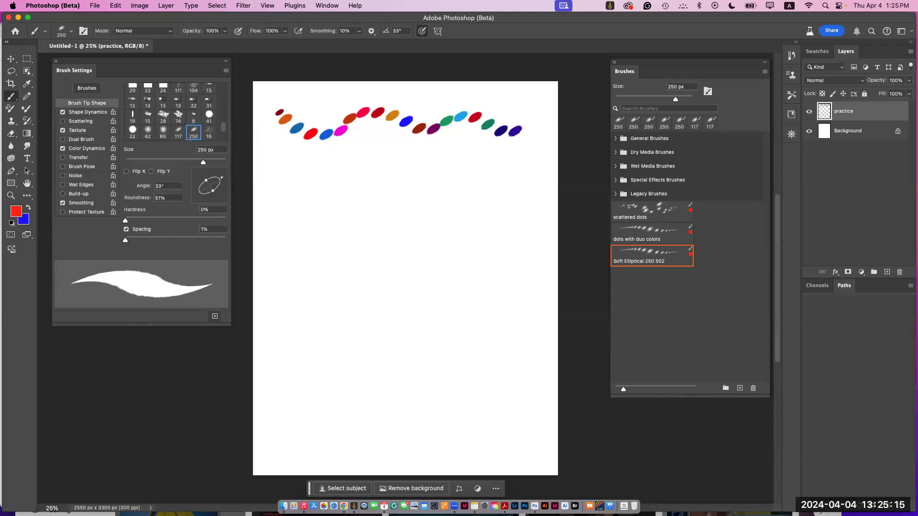
mouse_move(277, 149)
mouse_down()
mouse_move(294, 167)
mouse_move(324, 172)
mouse_move(371, 159)
mouse_move(407, 166)
mouse_move(429, 153)
mouse_move(465, 167)
mouse_move(515, 167)
mouse_move(486, 200)
mouse_move(433, 181)
mouse_move(406, 198)
mouse_move(343, 192)
mouse_move(319, 208)
mouse_move(277, 193)
mouse_up()
Step: Set the brush tip to 182% spacing, 151° angle and 39% roundness, and paint dotted strokes below the thick ones
drag(126, 240, 196, 240)
mouse_move(213, 192)
mouse_down()
mouse_move(216, 173)
mouse_move(214, 188)
mouse_move(196, 178)
mouse_up()
mouse_move(287, 233)
mouse_down()
mouse_move(321, 227)
mouse_move(363, 248)
mouse_move(388, 230)
mouse_move(420, 240)
mouse_move(485, 235)
mouse_move(467, 252)
mouse_move(403, 265)
mouse_move(317, 261)
mouse_up()
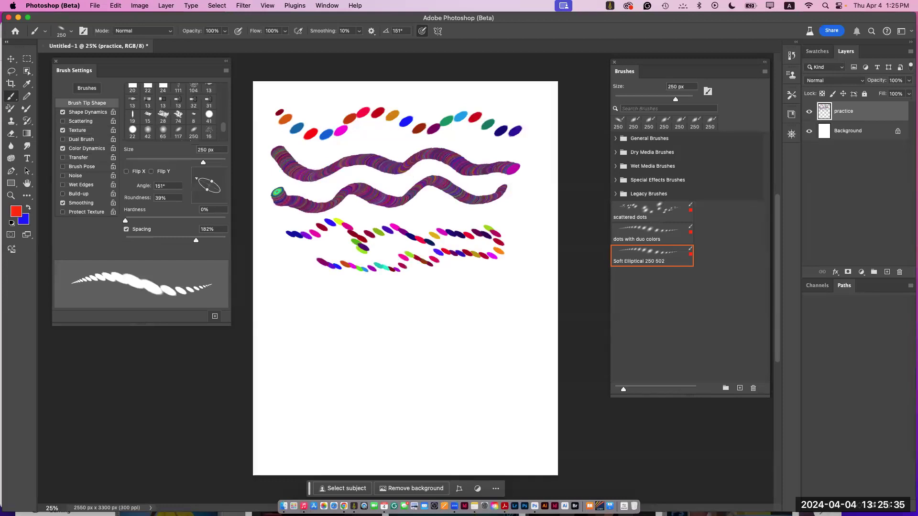
Step: Enlarge the textured brush to 500 px and paint a wavy stroke of large multicolored dots below the smaller ones
click(77, 130)
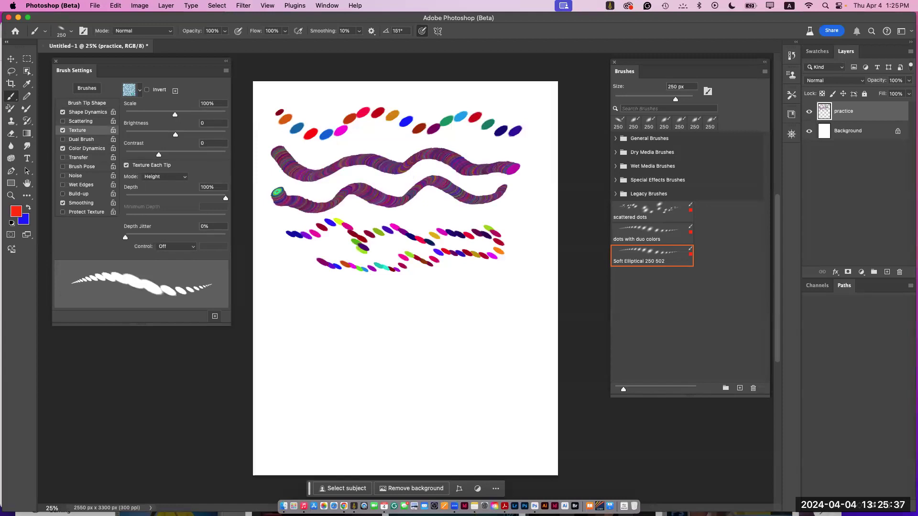
key(bracketright)
key(bracketright)
key(bracketright)
key(bracketright)
key(bracketright)
mouse_move(302, 289)
mouse_down()
mouse_move(368, 302)
mouse_move(483, 291)
mouse_up()
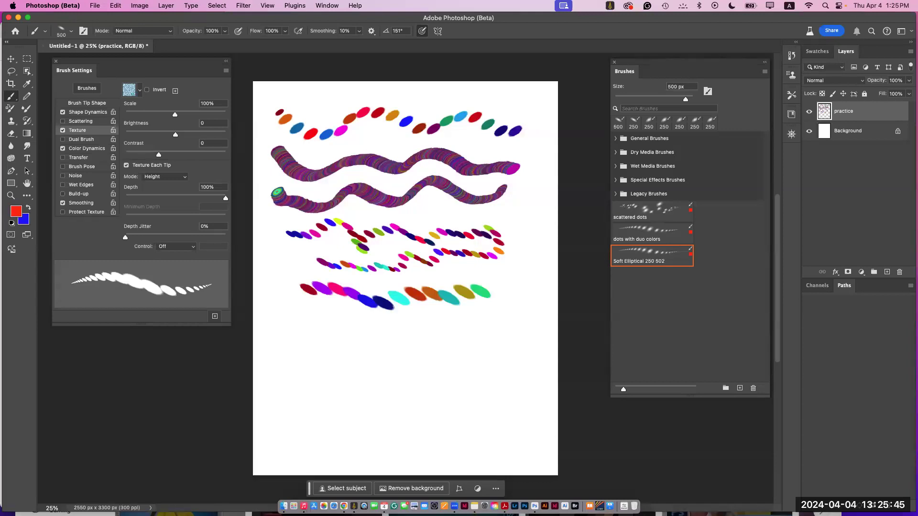
Step: Set the texture mode to Subtract and paint faint scattered strokes below the large multicolored dots
click(165, 176)
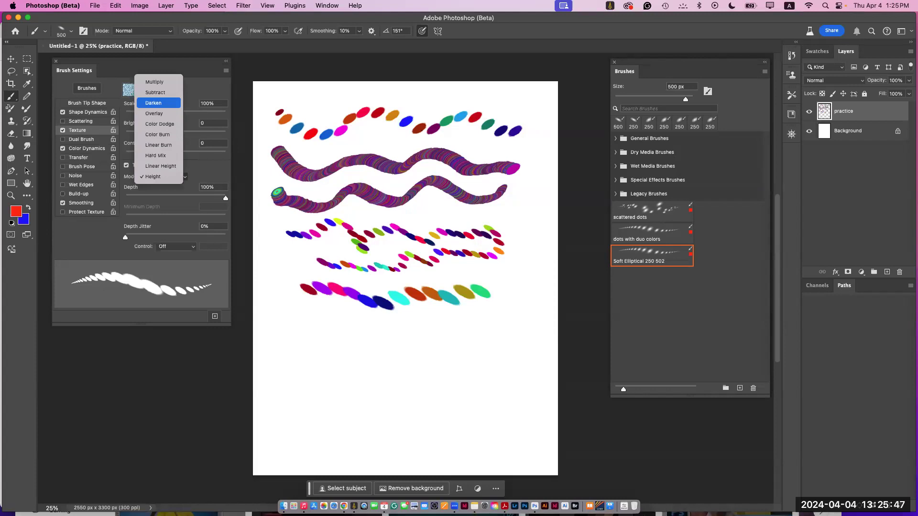
click(155, 92)
mouse_move(308, 312)
mouse_down()
mouse_move(339, 332)
mouse_move(394, 323)
mouse_move(431, 335)
mouse_move(473, 326)
mouse_move(508, 335)
mouse_move(382, 343)
mouse_move(341, 334)
mouse_move(291, 344)
mouse_move(404, 336)
mouse_move(498, 348)
mouse_move(471, 351)
mouse_move(399, 341)
mouse_move(294, 352)
mouse_up()
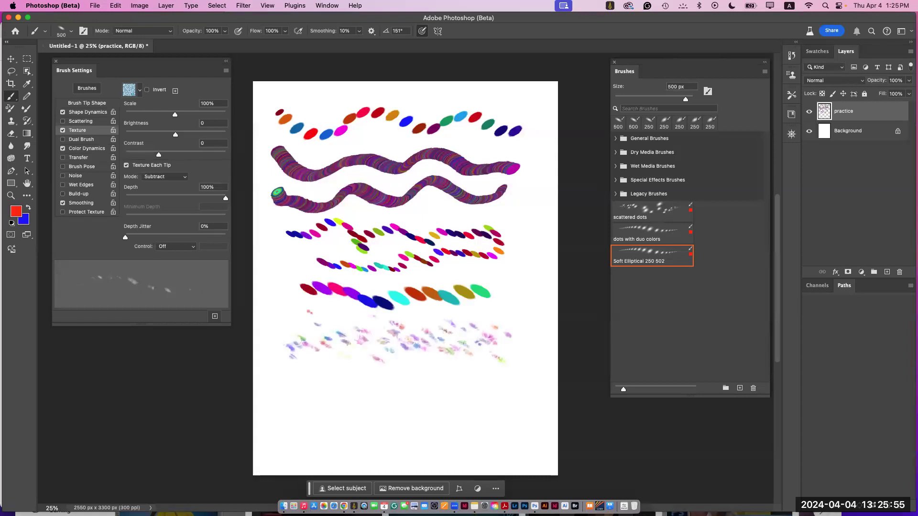
Step: Set the texture mode to Multiply, enlarge the brush to 800 px and paint dense multicolored strokes across the lower page
click(165, 176)
click(154, 166)
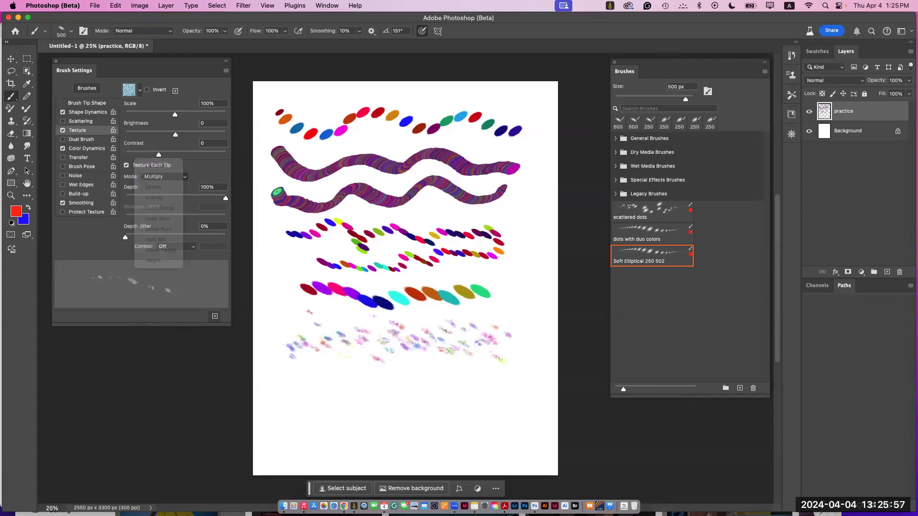
mouse_move(306, 367)
mouse_down()
mouse_move(390, 396)
mouse_move(485, 393)
mouse_move(444, 371)
mouse_move(289, 397)
mouse_move(354, 417)
mouse_move(437, 402)
mouse_up()
key(bracketright)
mouse_move(497, 413)
mouse_down()
mouse_move(468, 425)
mouse_move(296, 432)
mouse_up()
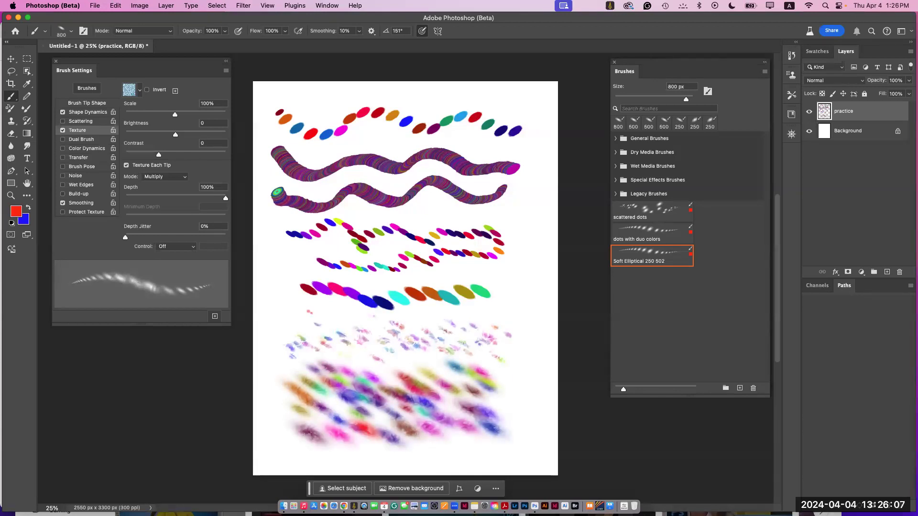
Step: Clear everything on the practice layer and scribble overlapping red textured strokes across the upper part of the page
key(super+a)
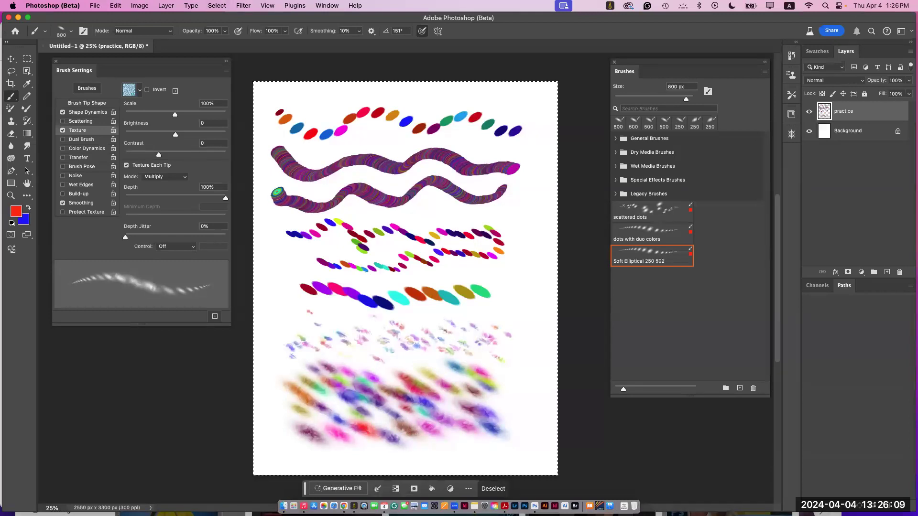
key(Delete)
mouse_move(313, 111)
mouse_down()
mouse_move(337, 126)
mouse_move(416, 122)
mouse_move(471, 177)
mouse_move(421, 158)
mouse_move(349, 163)
mouse_move(311, 223)
mouse_up()
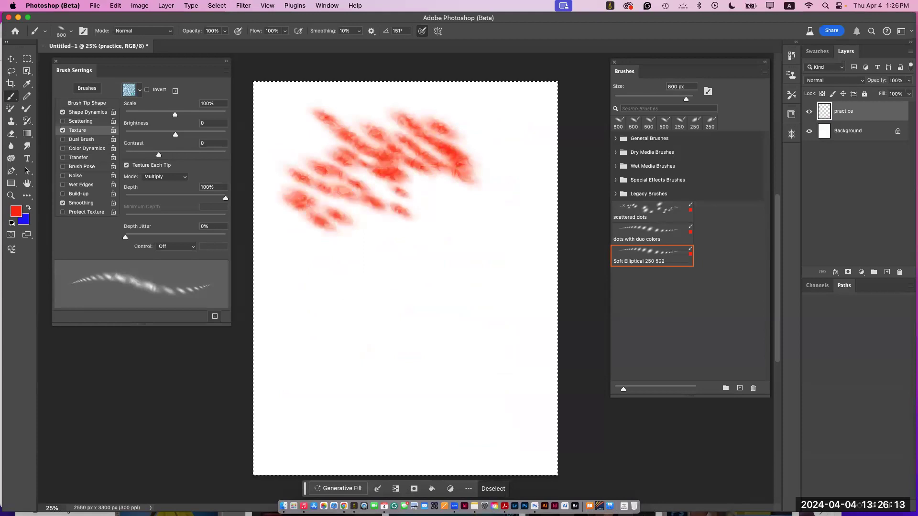
drag(349, 196, 402, 157)
drag(337, 208, 311, 210)
Step: Save the current brush as a new preset named texture1, including its size, tool settings and color
click(215, 316)
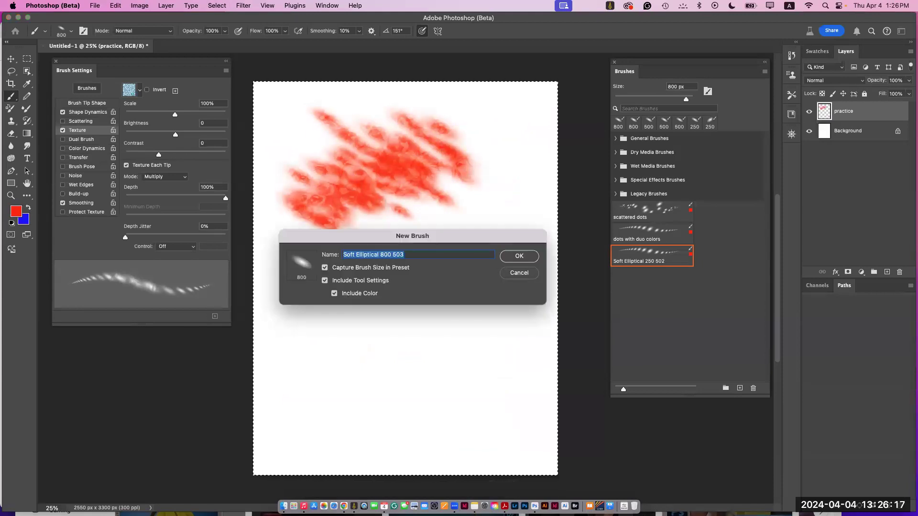
text(texture)
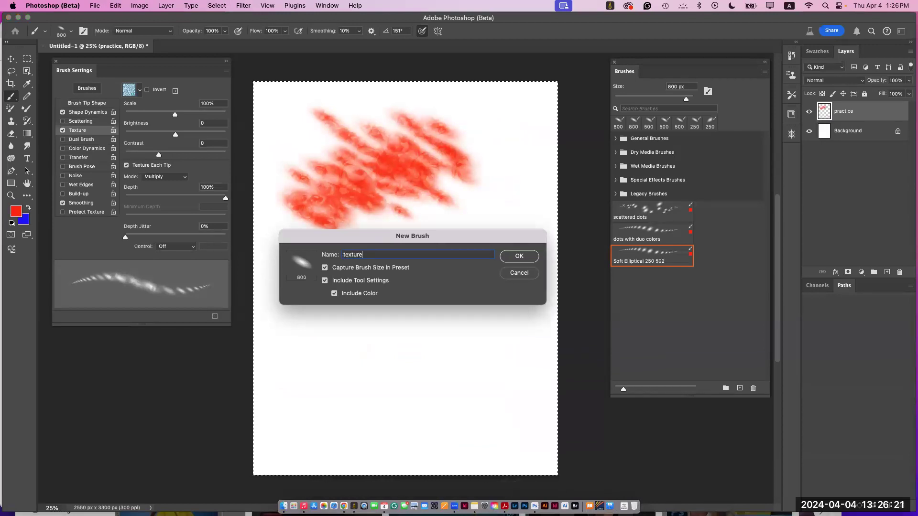
text(1)
key(Return)
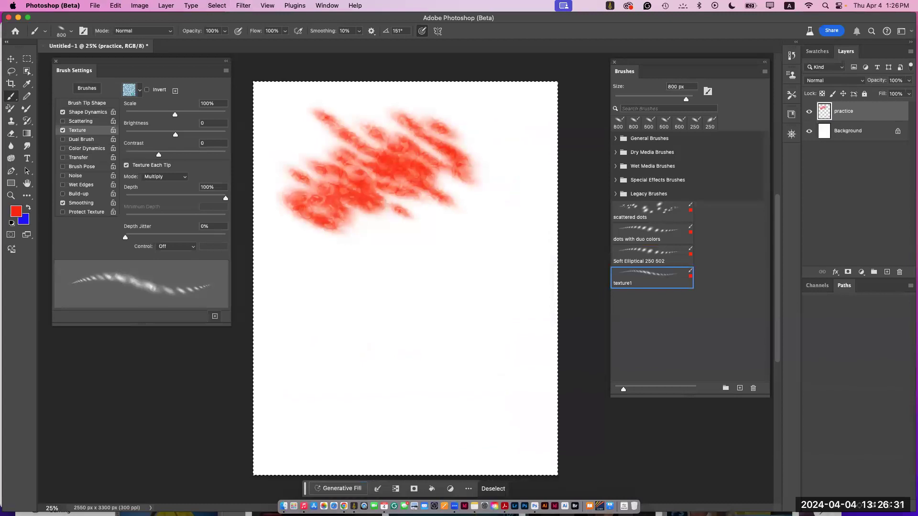
Step: Choose KYLE Ultimate Pencil Hard from the Dry Media Brushes and paint a thin curved stroke below the red scribble
click(616, 152)
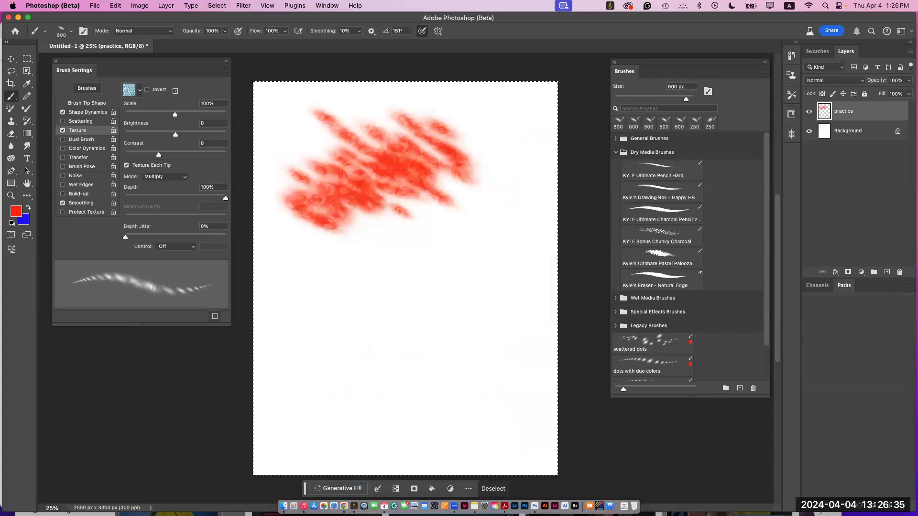
click(661, 170)
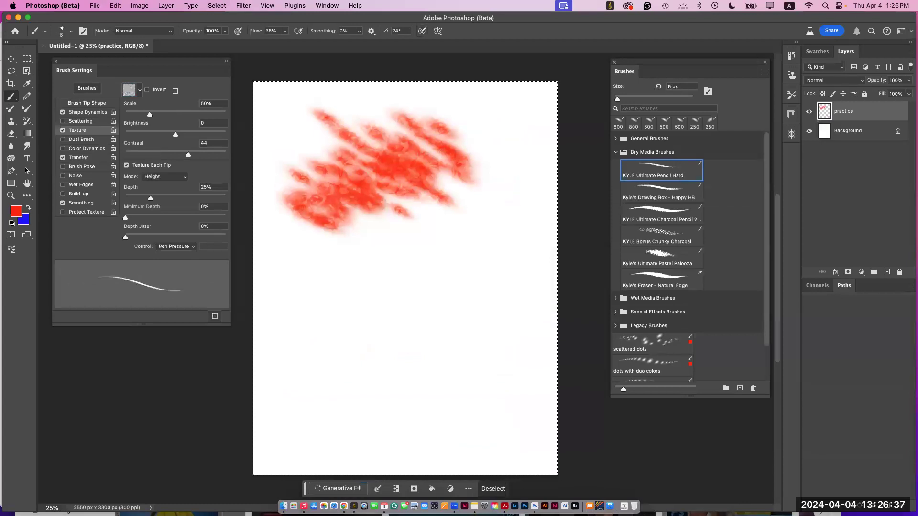
drag(432, 239, 493, 242)
Step: Enlarge the pencil brush to 175 px and paint two wavy strokes across the page below the red scribble
key(bracketright)
key(bracketright)
key(bracketright)
key(bracketright)
key(bracketright)
key(bracketright)
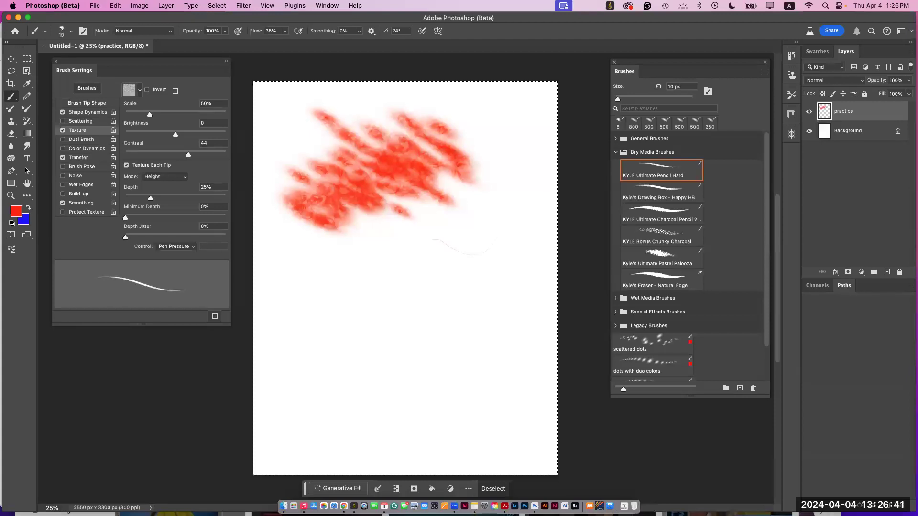
key(bracketright)
key(bracketright)
key(bracketright)
key(bracketright)
key(bracketright)
key(bracketright)
key(bracketright)
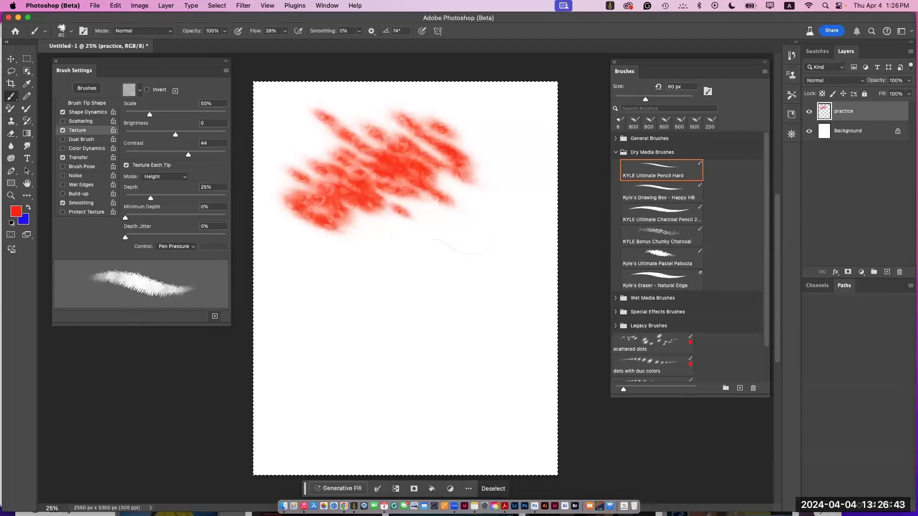
mouse_move(485, 232)
mouse_down()
mouse_move(463, 258)
mouse_move(424, 250)
mouse_up()
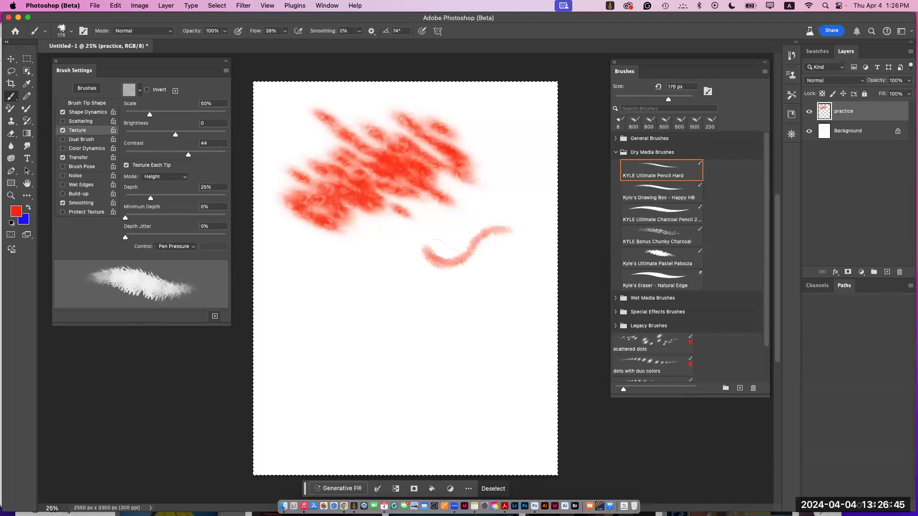
mouse_move(338, 263)
mouse_down()
mouse_move(302, 244)
mouse_move(283, 248)
mouse_up()
drag(500, 249, 482, 270)
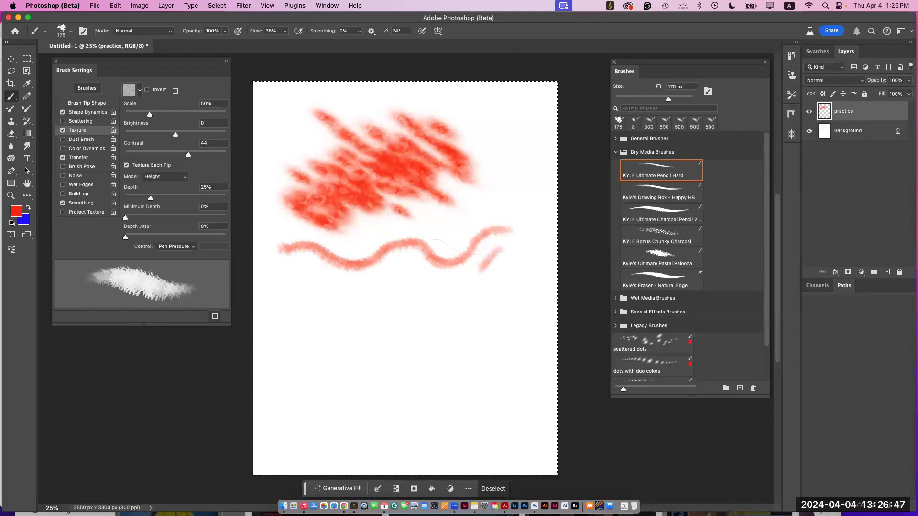
drag(413, 266, 351, 284)
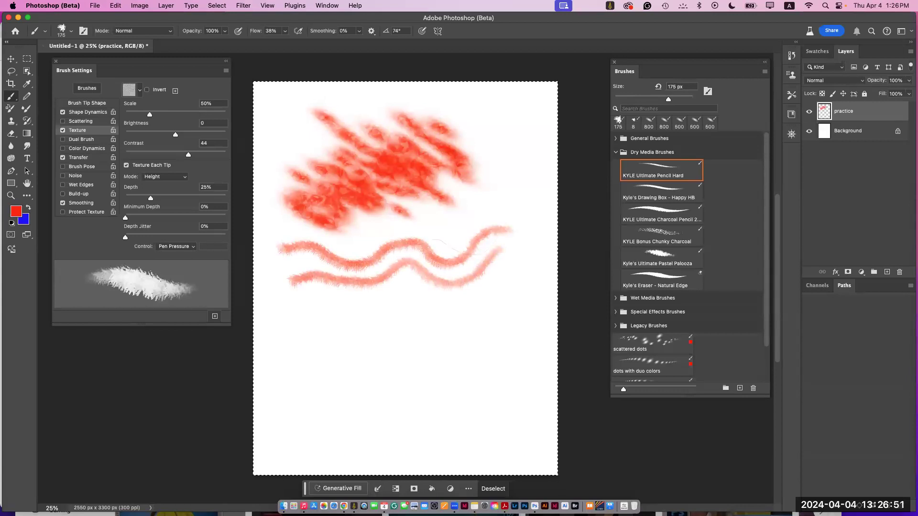
Step: Review the pencil brush's Shape Dynamics, Texture and Transfer settings, and paint a third wavy stroke with a hatched patch below it
click(88, 112)
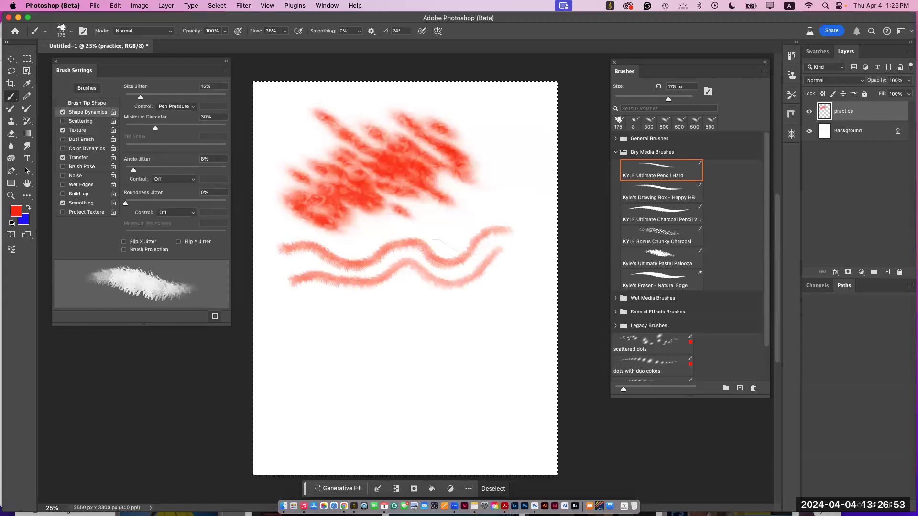
click(77, 131)
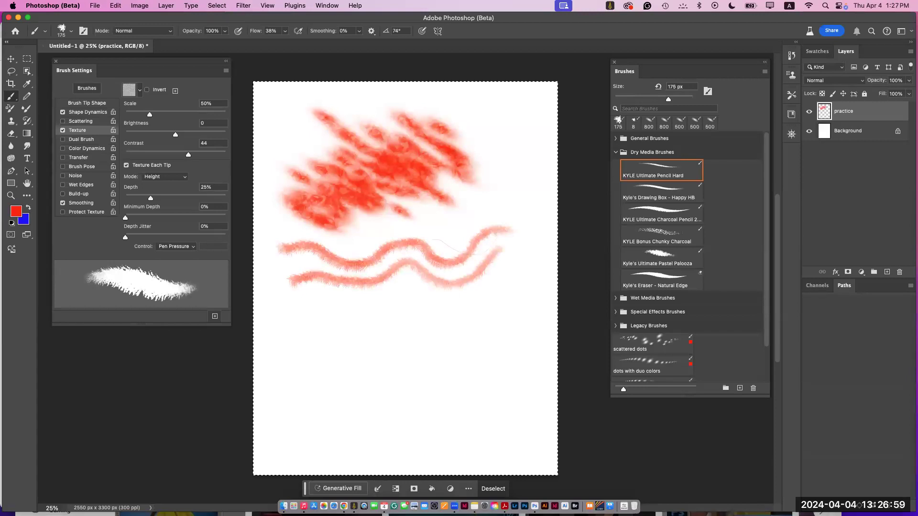
click(78, 158)
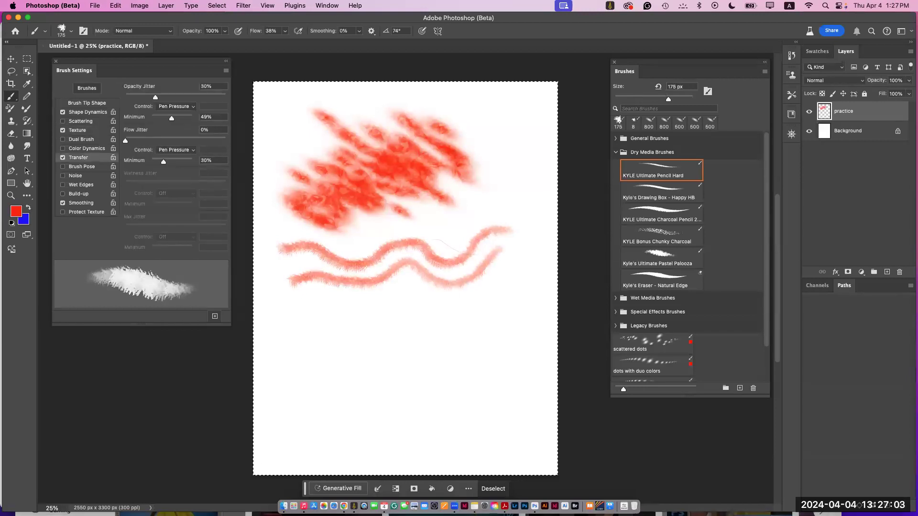
click(62, 204)
click(62, 203)
drag(496, 298, 367, 295)
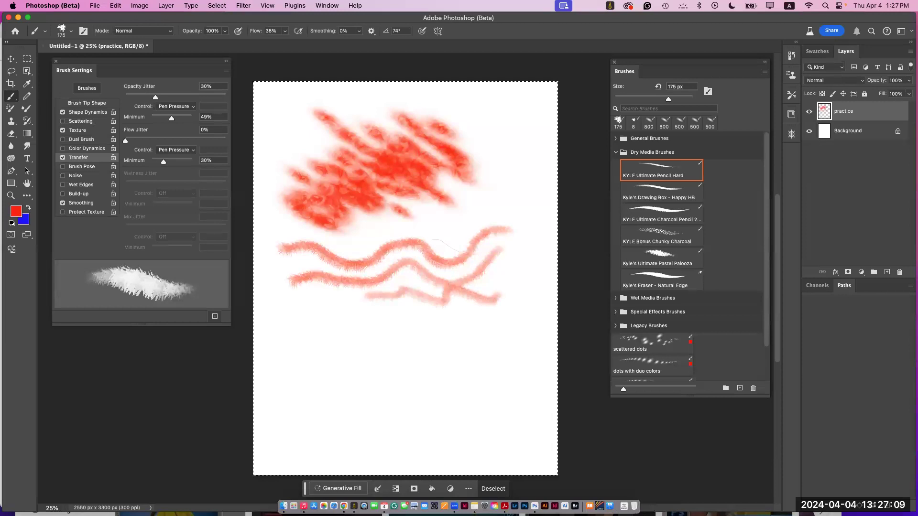
mouse_move(462, 310)
mouse_down()
mouse_move(423, 311)
mouse_move(455, 351)
mouse_move(367, 322)
mouse_move(346, 337)
mouse_move(352, 372)
mouse_move(382, 326)
mouse_move(422, 319)
mouse_move(468, 291)
mouse_up()
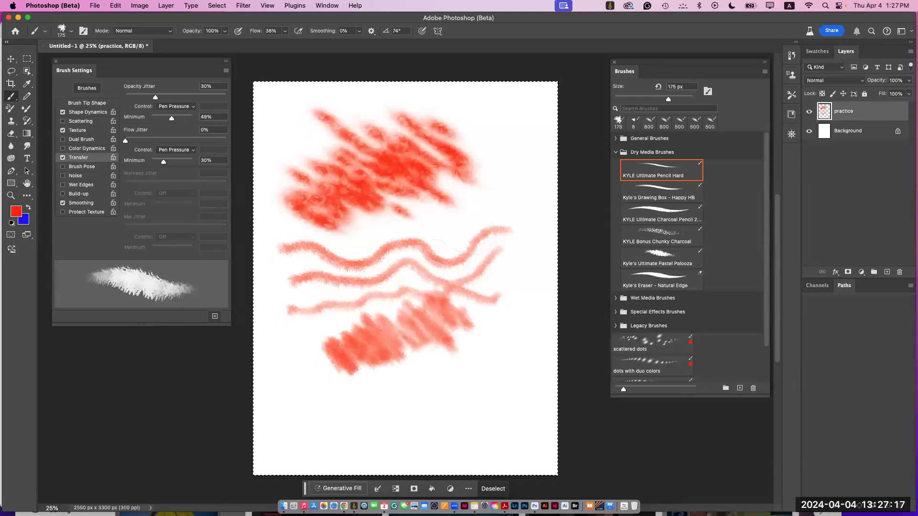
Step: Clear all strokes from the practice layer, remove the selection and paint one wavy red stroke near the page's upper edge
key(super+d)
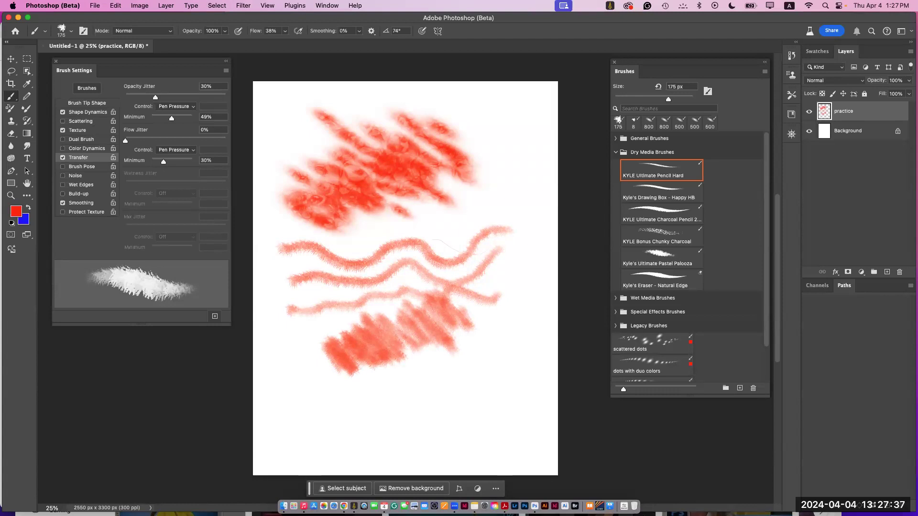
key(super+a)
key(Delete)
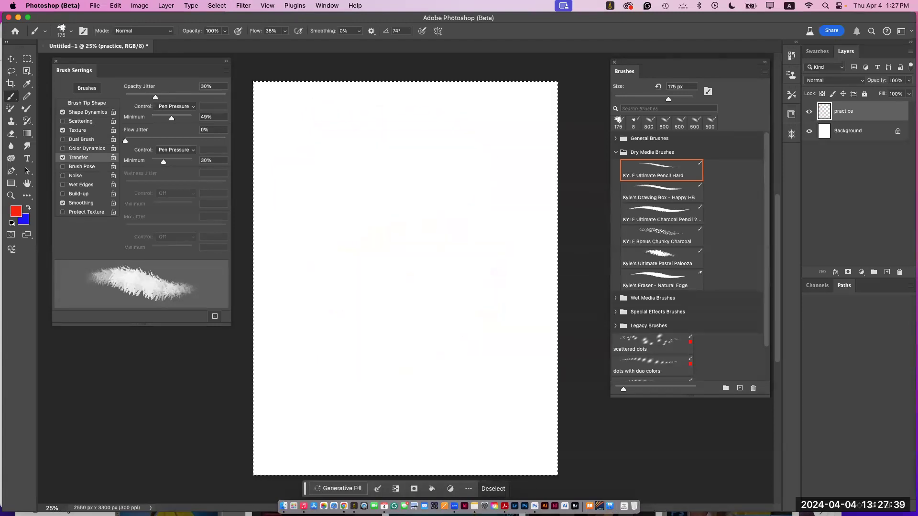
key(super+d)
mouse_move(506, 127)
mouse_down()
mouse_move(496, 144)
mouse_move(463, 130)
mouse_move(427, 139)
mouse_move(385, 128)
mouse_move(302, 146)
mouse_up()
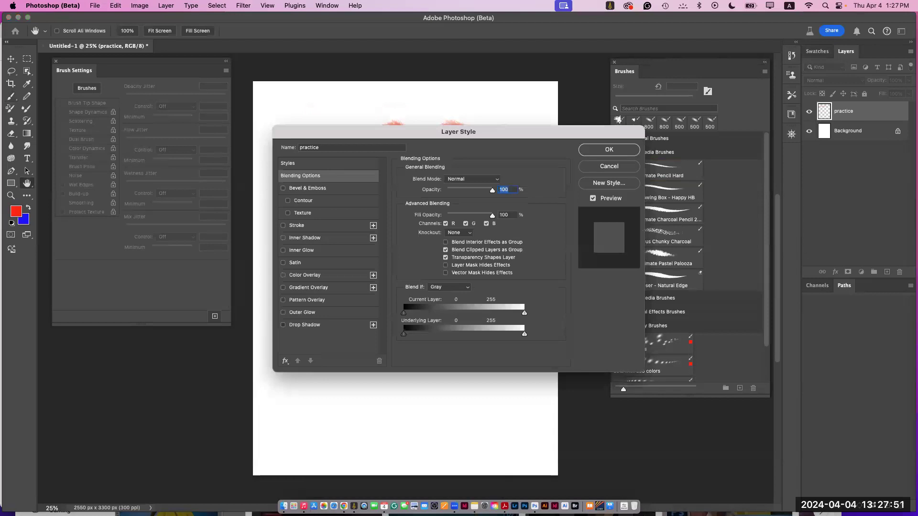
Step: Apply a Drop Shadow and an Inner Bevel with increased depth to the practice layer
click(304, 324)
mouse_move(496, 166)
mouse_down()
mouse_move(490, 272)
mouse_move(495, 253)
mouse_up()
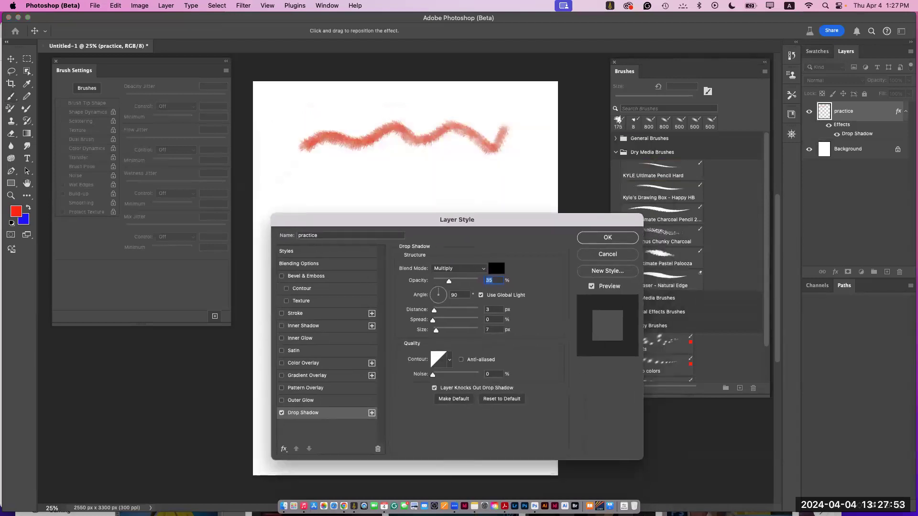
click(306, 276)
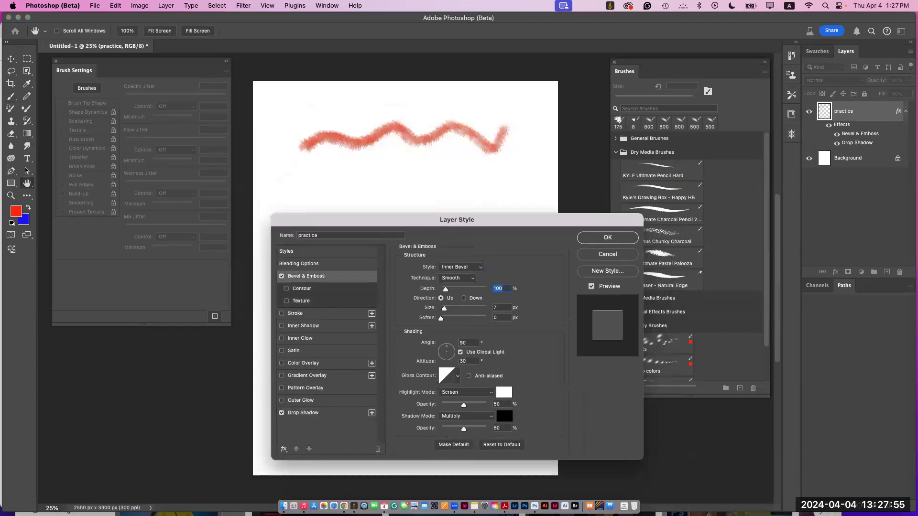
text(250355)
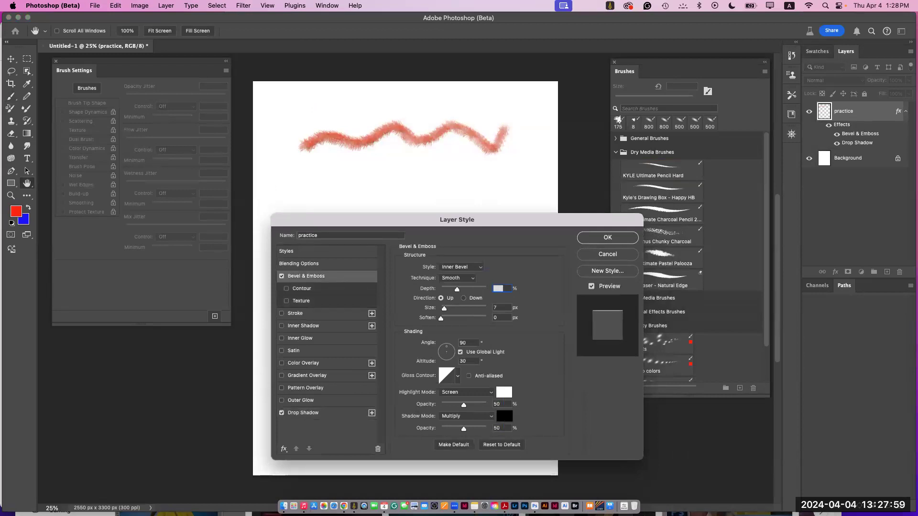
key(Return)
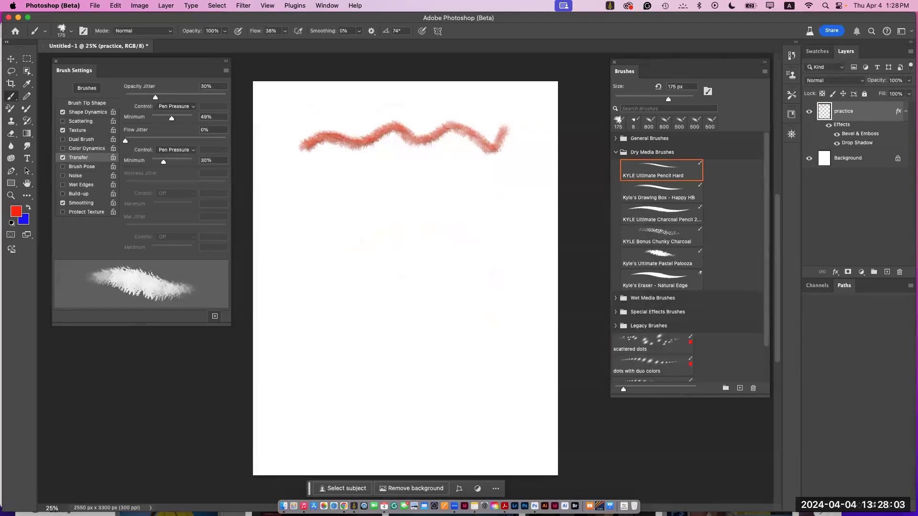
Step: Paint two more wavy strokes below the first and compare the layer with and without its drop shadow, leaving the shadow hidden
mouse_move(503, 173)
mouse_down()
mouse_move(483, 194)
mouse_move(443, 157)
mouse_move(415, 182)
mouse_move(361, 169)
mouse_move(336, 185)
mouse_move(313, 168)
mouse_move(290, 178)
mouse_up()
drag(495, 211, 279, 210)
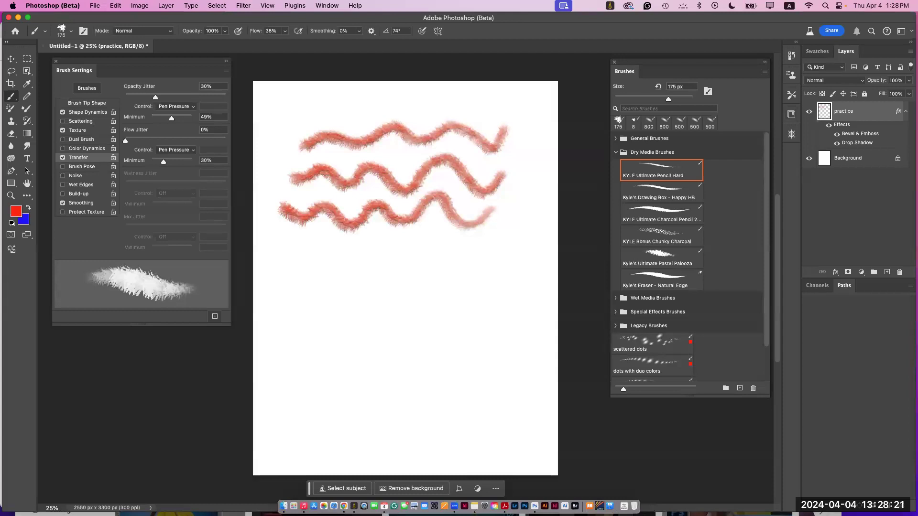
click(837, 143)
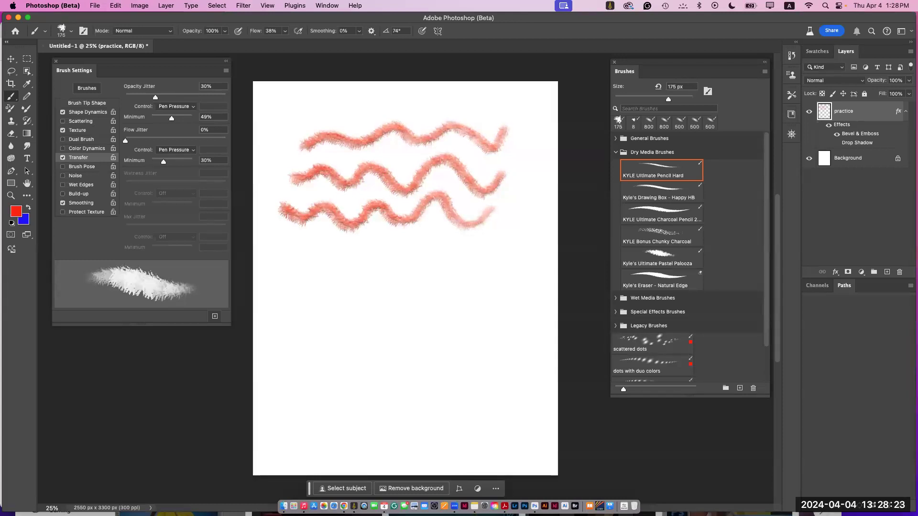
click(837, 143)
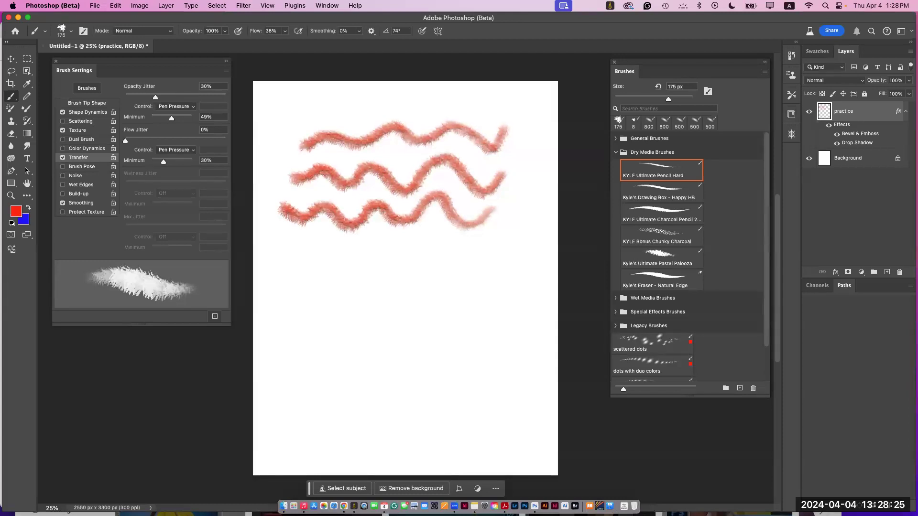
click(837, 142)
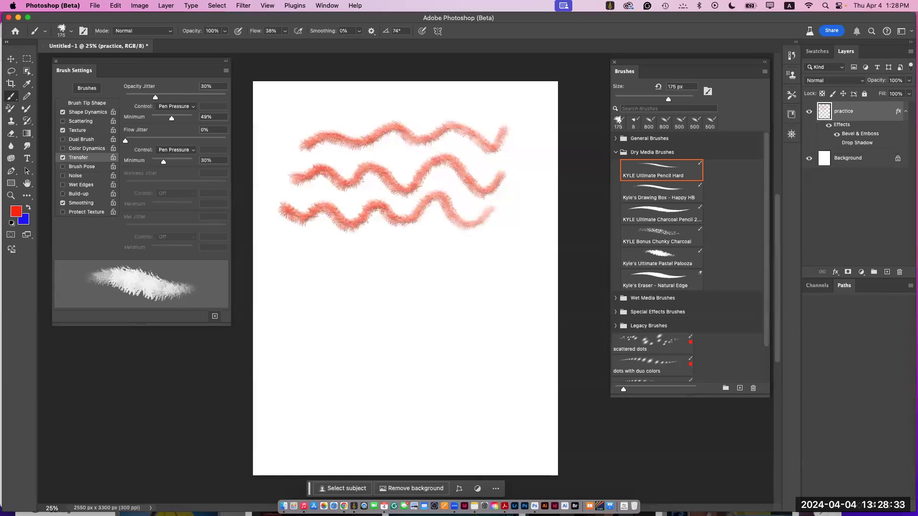
Step: Change the brush's texture pattern to the orange-brown leafy one in the Trees group
click(77, 131)
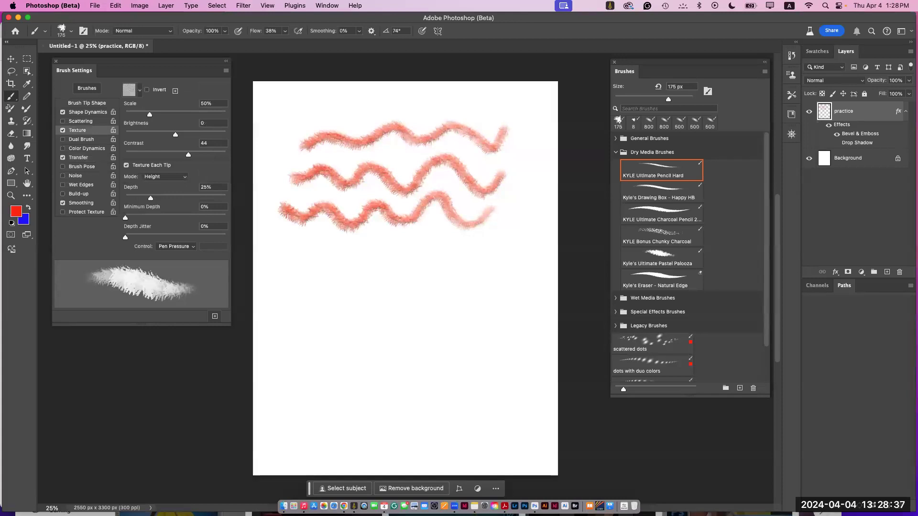
click(140, 90)
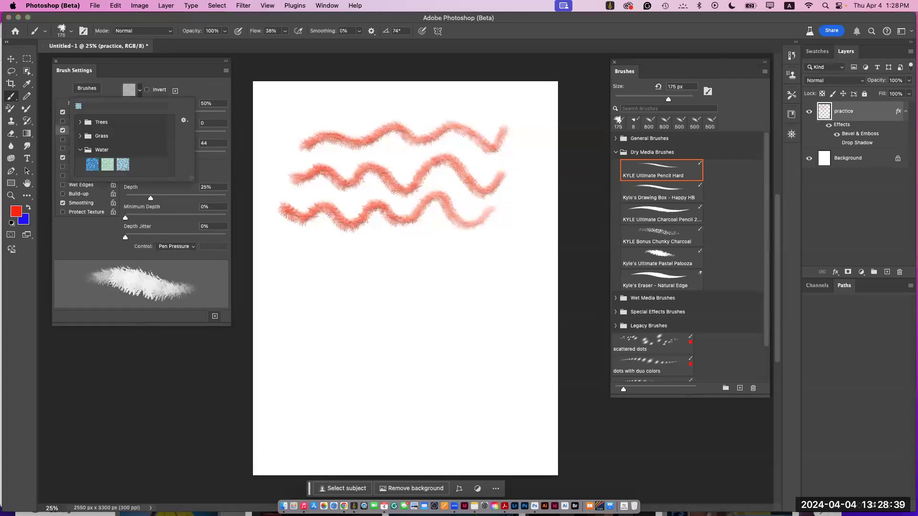
click(81, 122)
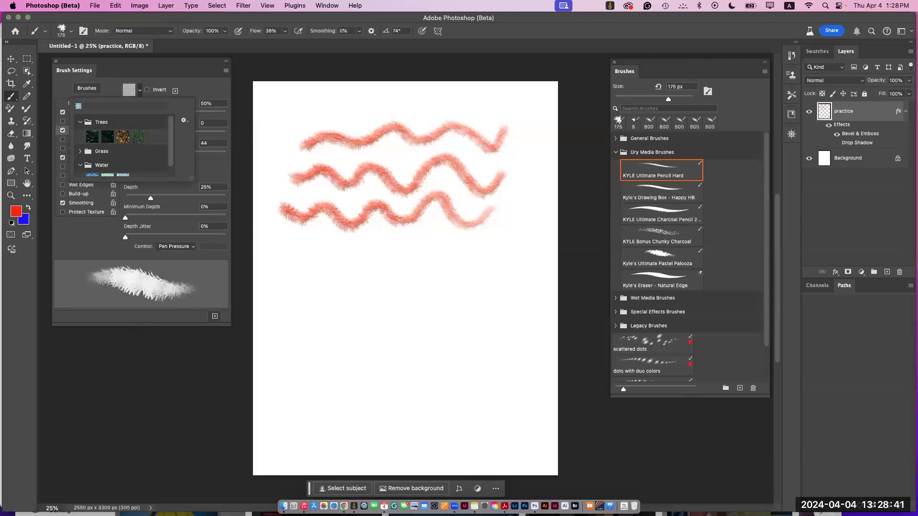
click(122, 136)
click(139, 90)
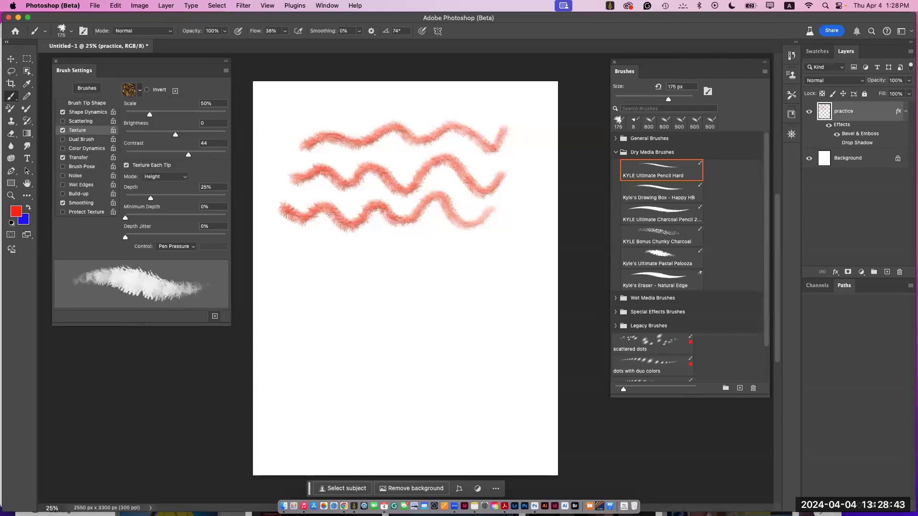
Step: Paint a test stroke below the wavy lines, and clear everything from the practice layer
mouse_move(487, 237)
mouse_down()
mouse_move(466, 253)
mouse_move(411, 263)
mouse_move(293, 259)
mouse_move(293, 268)
mouse_move(483, 263)
mouse_move(471, 275)
mouse_move(292, 285)
mouse_move(469, 278)
mouse_move(383, 280)
mouse_up()
key(super+a)
key(BackSpace)
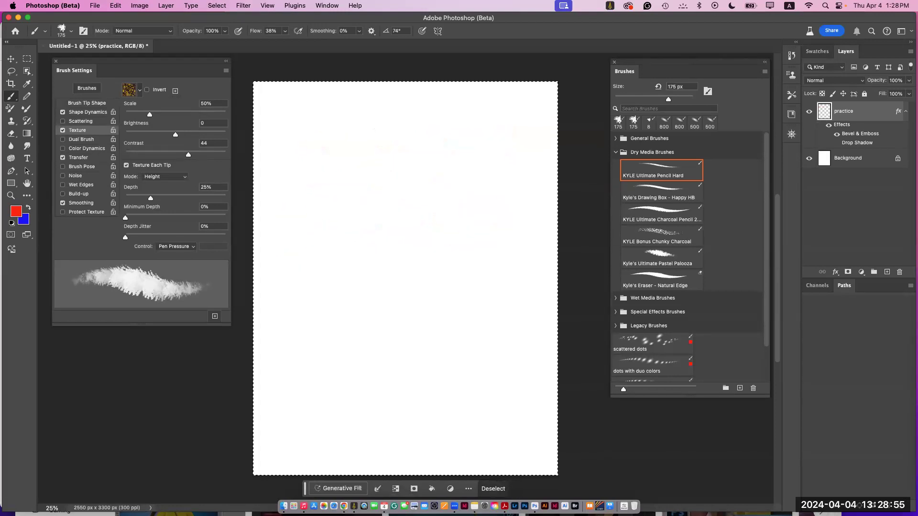
Step: Set the foreground color to bright green and the background color to dark green
click(15, 210)
text(33ff66)
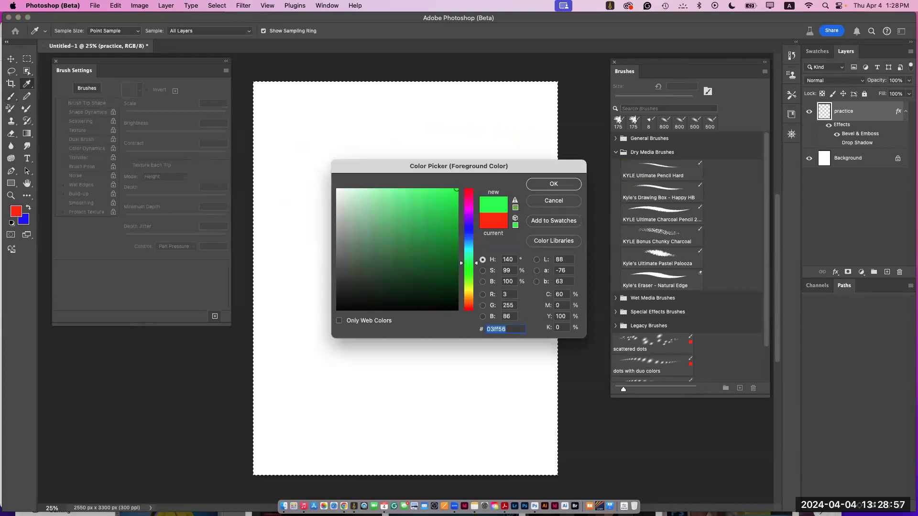
key(Return)
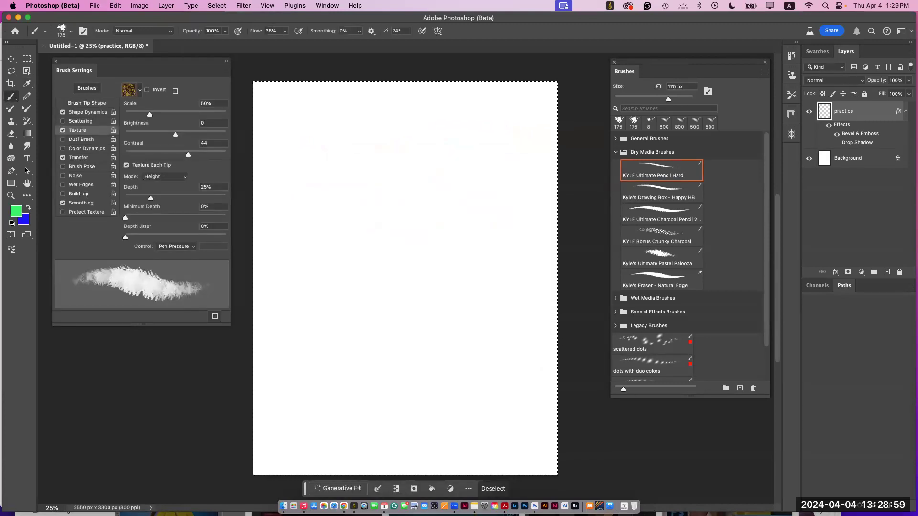
click(23, 219)
click(469, 278)
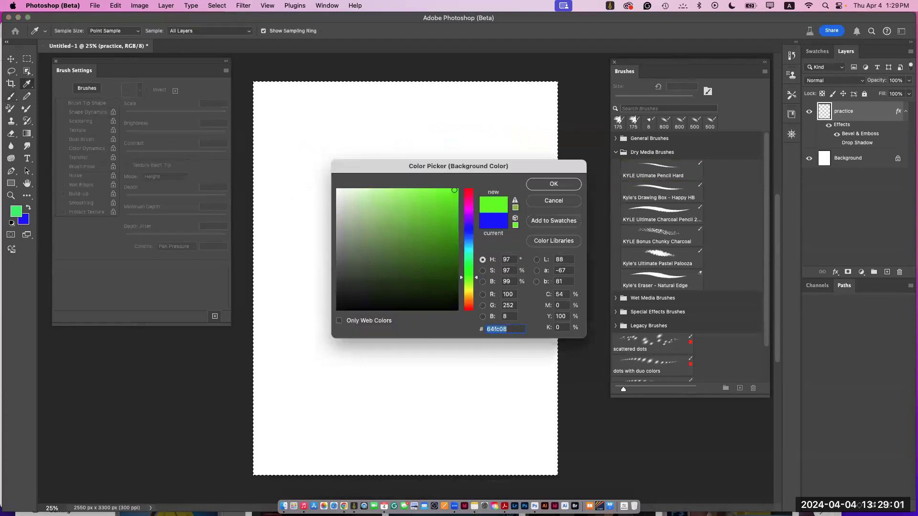
click(434, 274)
key(Return)
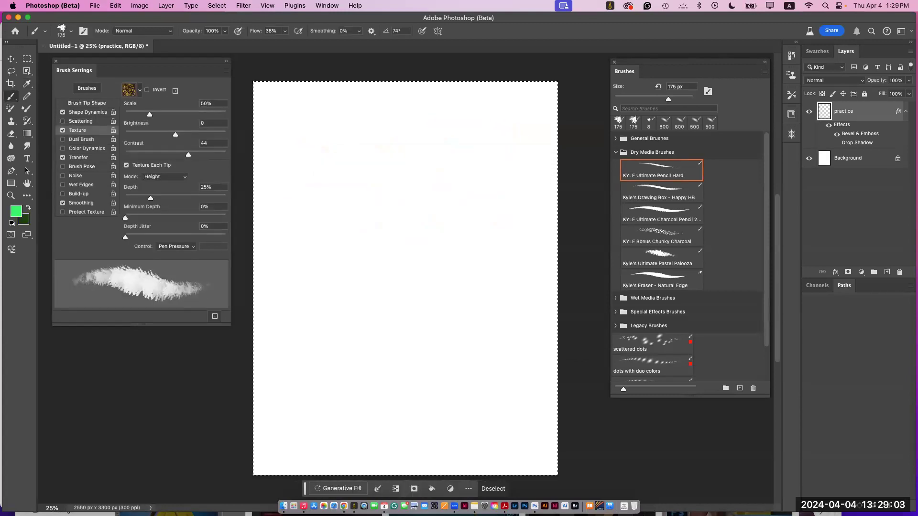
Step: Enable Color Dynamics, paint multicolored green foliage across the page's lower part, enlarge the brush to 400 px and remove the selection
click(62, 148)
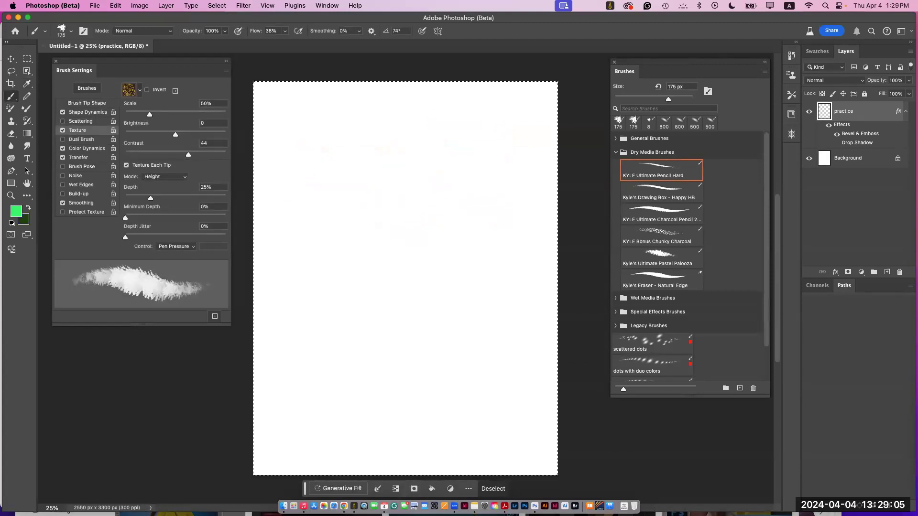
mouse_move(518, 441)
mouse_down()
mouse_move(534, 456)
mouse_move(543, 452)
mouse_move(536, 404)
mouse_move(512, 409)
mouse_move(469, 456)
mouse_move(470, 368)
mouse_move(462, 433)
mouse_up()
mouse_move(449, 467)
mouse_down()
mouse_move(473, 470)
mouse_move(424, 416)
mouse_up()
mouse_move(412, 473)
mouse_down()
mouse_move(392, 471)
mouse_move(382, 430)
mouse_move(402, 459)
mouse_move(340, 460)
mouse_move(361, 463)
mouse_move(292, 417)
mouse_move(282, 449)
mouse_move(263, 411)
mouse_move(270, 368)
mouse_move(268, 466)
mouse_move(378, 464)
mouse_move(454, 412)
mouse_move(353, 419)
mouse_move(318, 428)
mouse_move(382, 440)
mouse_move(478, 421)
mouse_move(530, 397)
mouse_move(538, 418)
mouse_up()
key(bracketright)
key(bracketright)
key(bracketright)
key(bracketright)
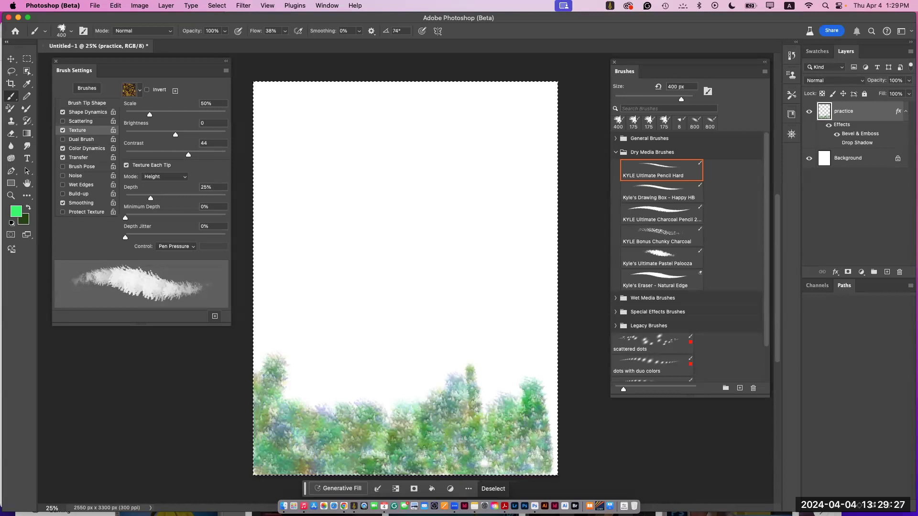
key(super+d)
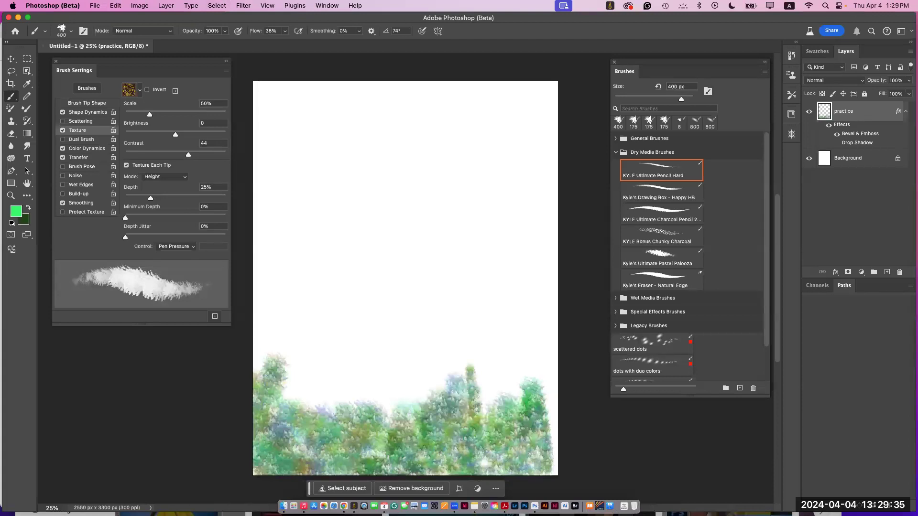
Step: Set the brush's blending mode to Multiply and paint darker tones over the foliage along the page's bottom
click(142, 31)
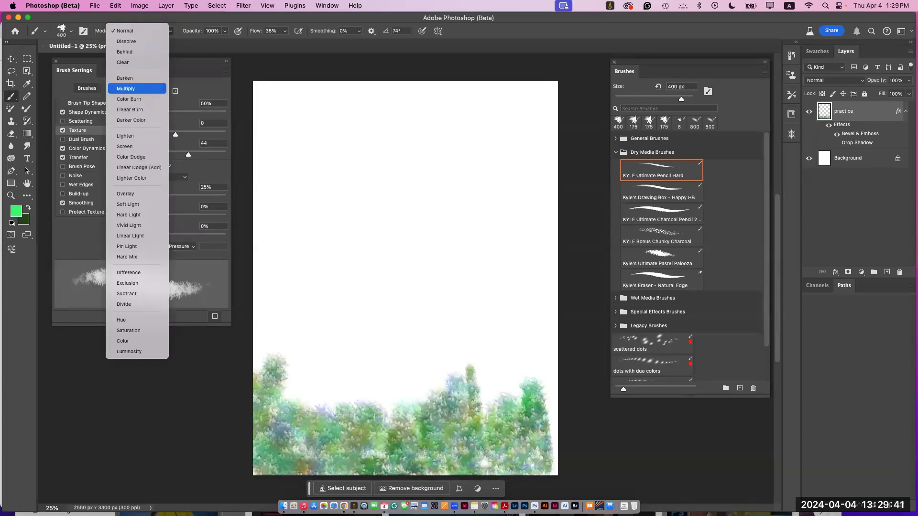
click(134, 88)
mouse_move(475, 419)
mouse_down()
mouse_move(455, 427)
mouse_move(469, 467)
mouse_move(534, 464)
mouse_move(255, 467)
mouse_move(261, 423)
mouse_move(260, 433)
mouse_up()
Step: Set the brush's blending mode to Soft Light and paint over the foliage, building up its upper edge across the page
click(142, 30)
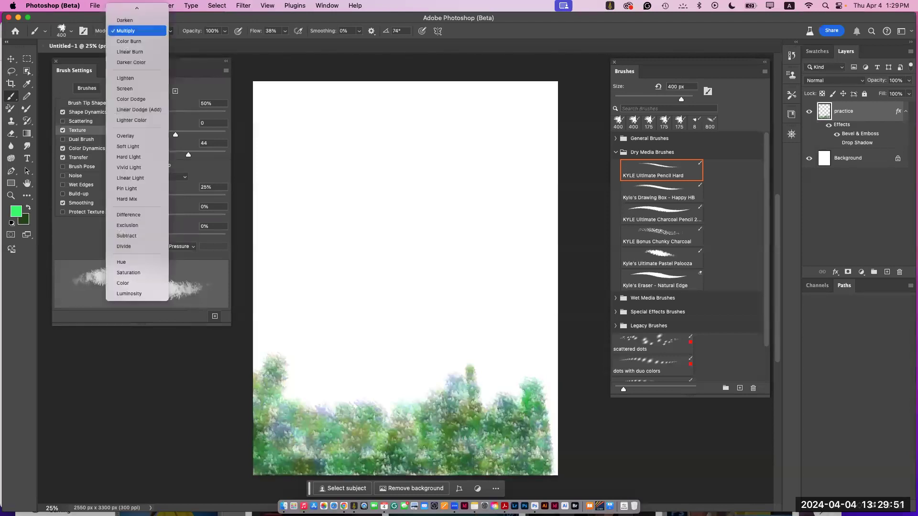
click(137, 146)
mouse_move(449, 407)
mouse_down()
mouse_move(466, 383)
mouse_move(497, 406)
mouse_move(481, 404)
mouse_move(543, 392)
mouse_move(552, 457)
mouse_move(447, 406)
mouse_move(377, 419)
mouse_move(330, 378)
mouse_move(296, 397)
mouse_move(318, 413)
mouse_move(285, 442)
mouse_move(263, 351)
mouse_up()
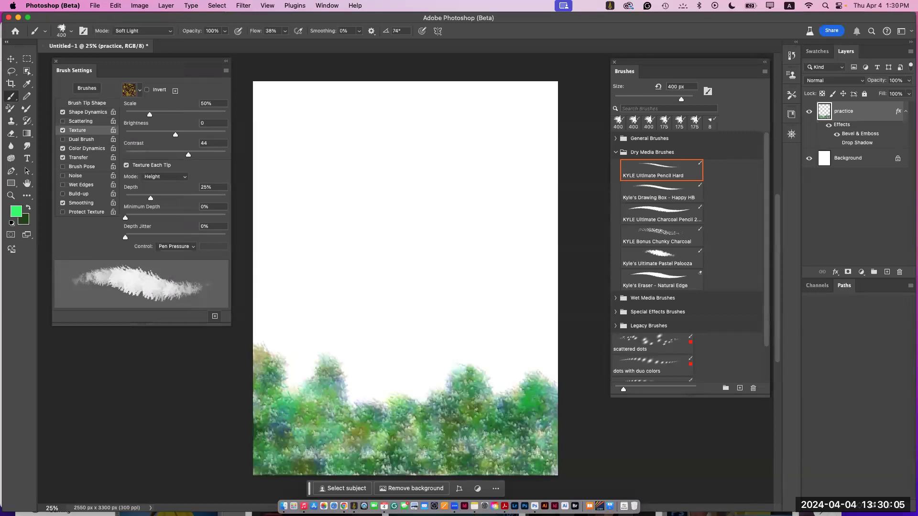
mouse_move(439, 379)
mouse_down()
mouse_move(366, 398)
mouse_move(415, 396)
mouse_move(360, 366)
mouse_move(346, 382)
mouse_up()
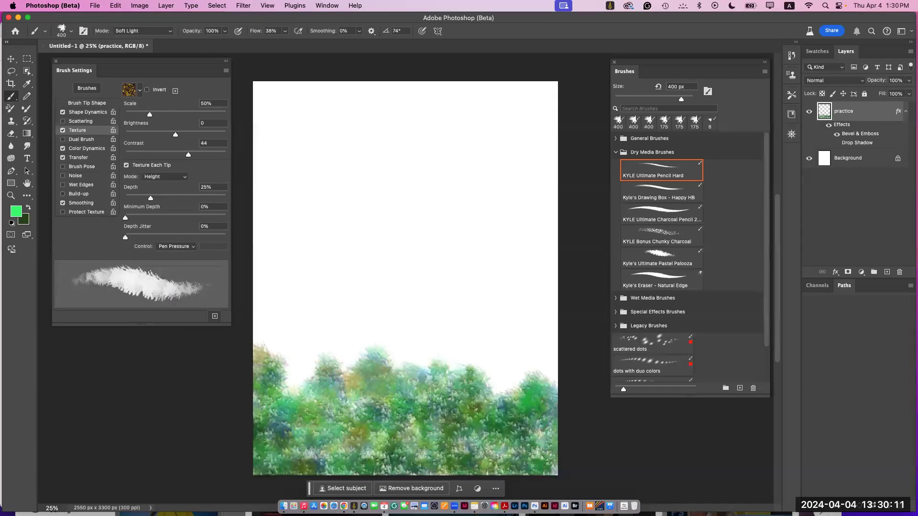
Step: Set the foreground color to light blue and paint blue and violet tones along the foliage's upper edge
click(16, 211)
click(469, 233)
click(401, 192)
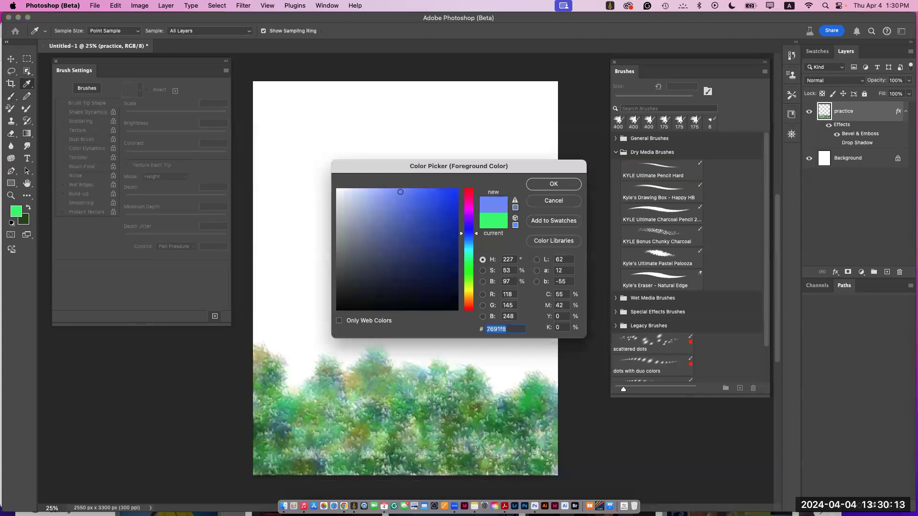
click(554, 185)
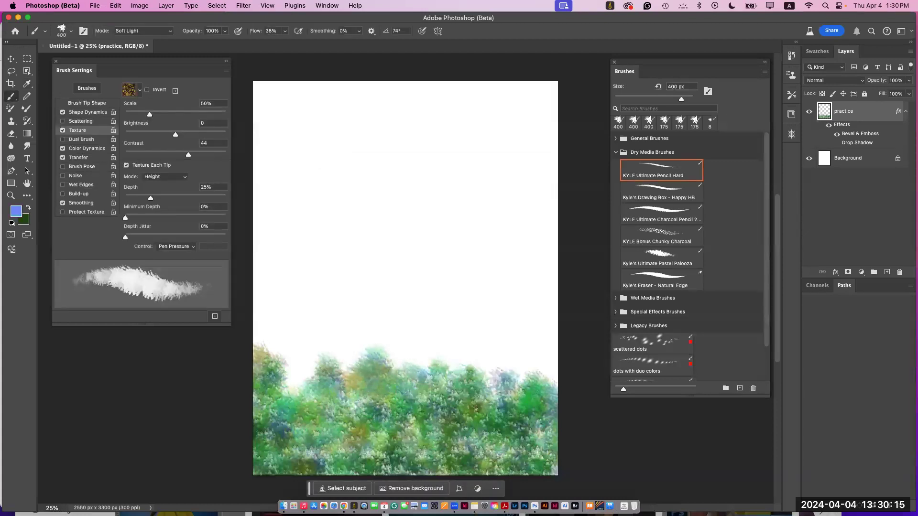
mouse_move(521, 373)
mouse_down()
mouse_move(545, 383)
mouse_move(536, 454)
mouse_move(540, 444)
mouse_move(431, 363)
mouse_move(330, 373)
mouse_move(302, 359)
mouse_move(272, 383)
mouse_move(275, 340)
mouse_move(266, 359)
mouse_up()
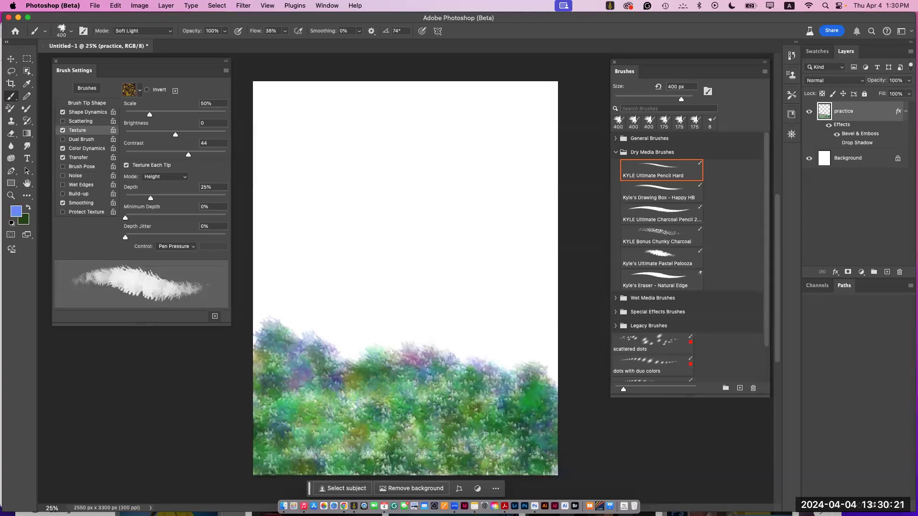
Step: Set the brush's blending mode to Difference and paint dark patches over the foliage toward both sides of the page
click(143, 30)
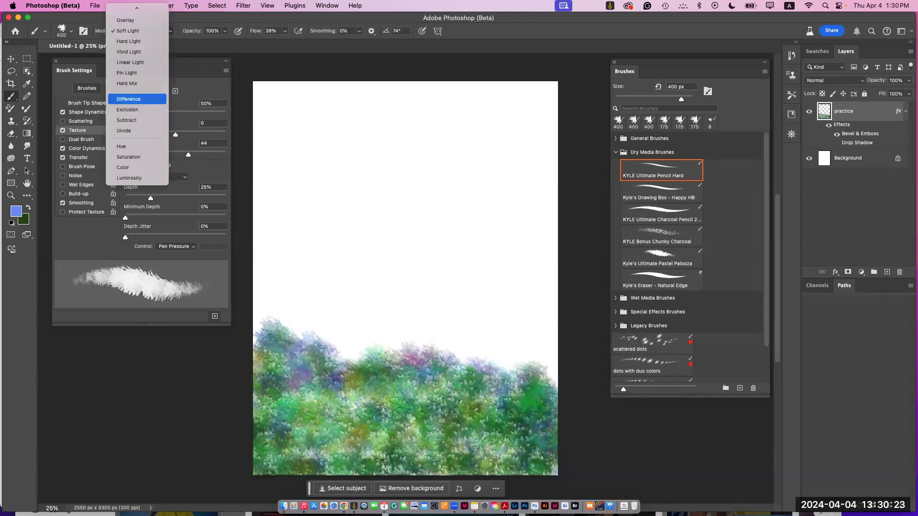
click(129, 99)
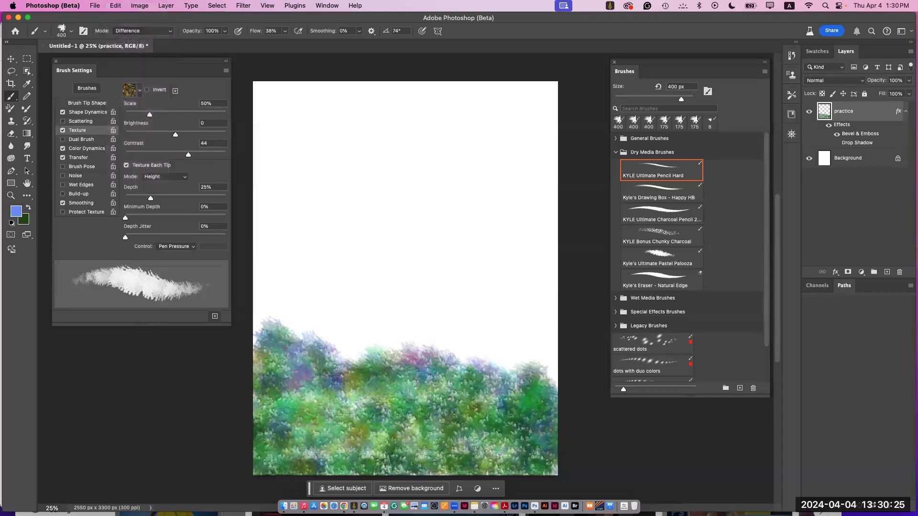
mouse_move(546, 451)
mouse_down()
mouse_move(504, 457)
mouse_move(530, 459)
mouse_up()
mouse_move(544, 425)
mouse_down()
mouse_move(543, 365)
mouse_move(550, 469)
mouse_move(267, 461)
mouse_move(258, 369)
mouse_move(268, 318)
mouse_move(287, 431)
mouse_move(301, 452)
mouse_move(270, 452)
mouse_move(304, 455)
mouse_up()
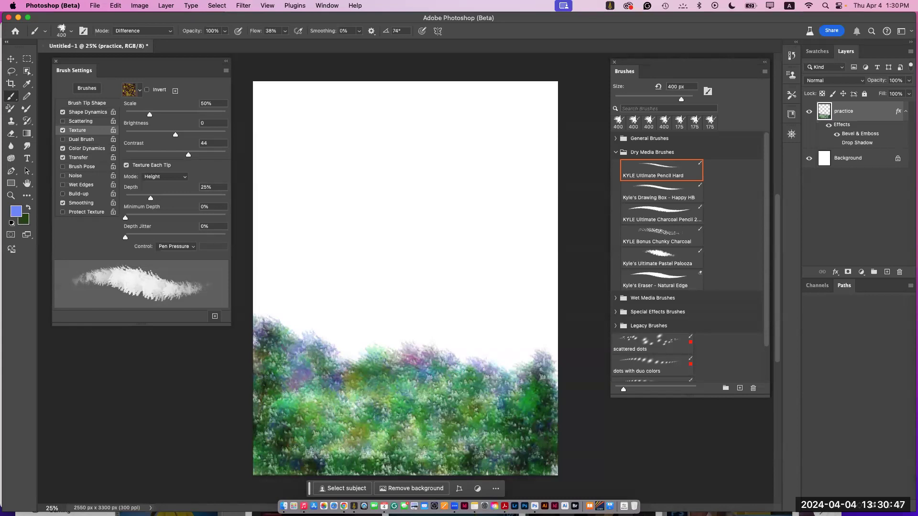
Step: Cycle the brush's blending mode forward from Difference to Dissolve
key(shift+equal)
key(shift+equal)
key(shift+equal)
key(shift+equal)
key(shift+equal)
key(shift+equal)
key(shift+equal)
key(shift+plus)
key(shift+plus)
Step: With the Move tool active, preview Dissolve on the practice layer and set the layer's blending mode to Multiply
click(10, 58)
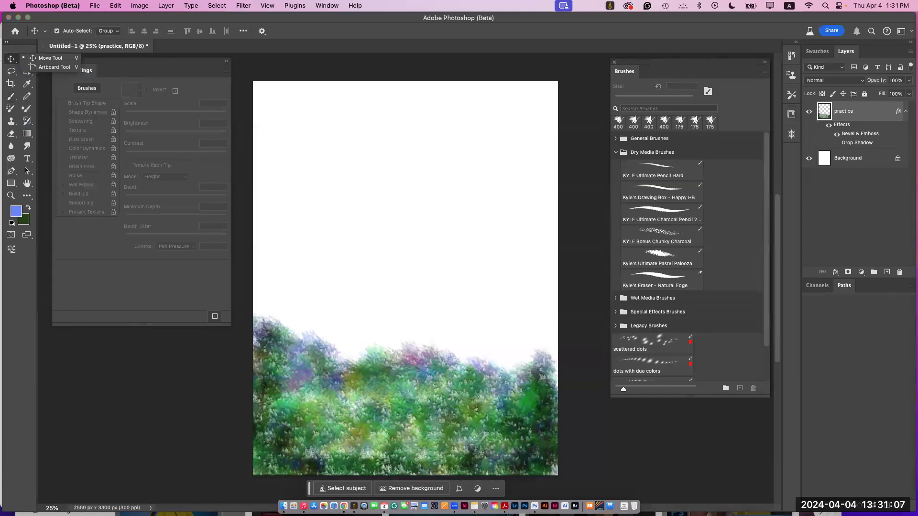
key(shift+alt+i)
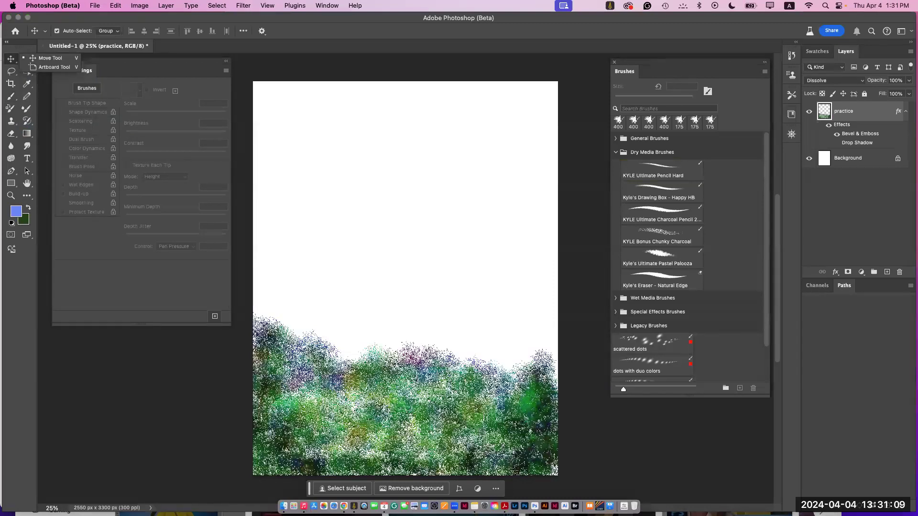
key(shift+alt+m)
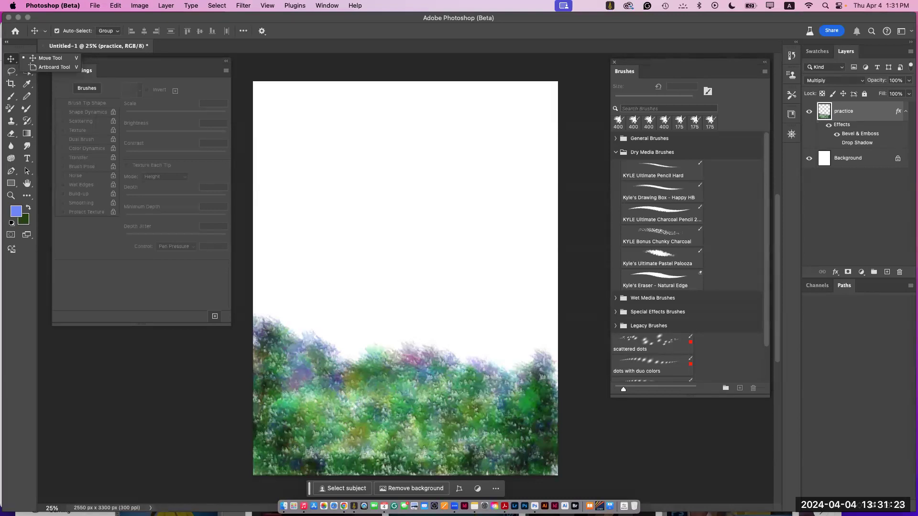
Step: Return to the Brush tool and paint a tall mass of blue and violet foliage along the page's right side
click(10, 109)
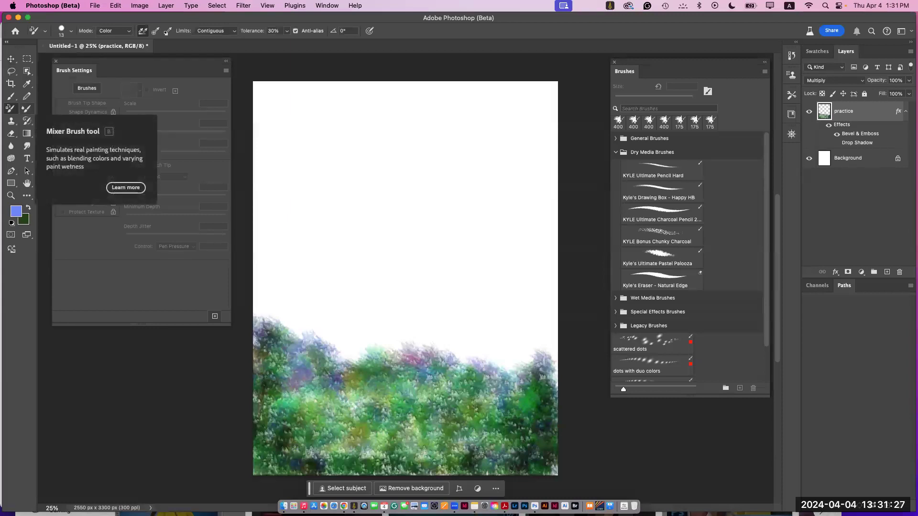
click(10, 97)
mouse_move(493, 368)
mouse_down()
mouse_move(526, 335)
mouse_move(493, 363)
mouse_move(464, 287)
mouse_move(526, 296)
mouse_move(540, 373)
mouse_move(454, 297)
mouse_move(502, 353)
mouse_move(462, 356)
mouse_up()
Step: Browse the Wet Media Brushes, check the two inking presets and choose Kyle's Paintbox - Wet Blender 50
click(616, 152)
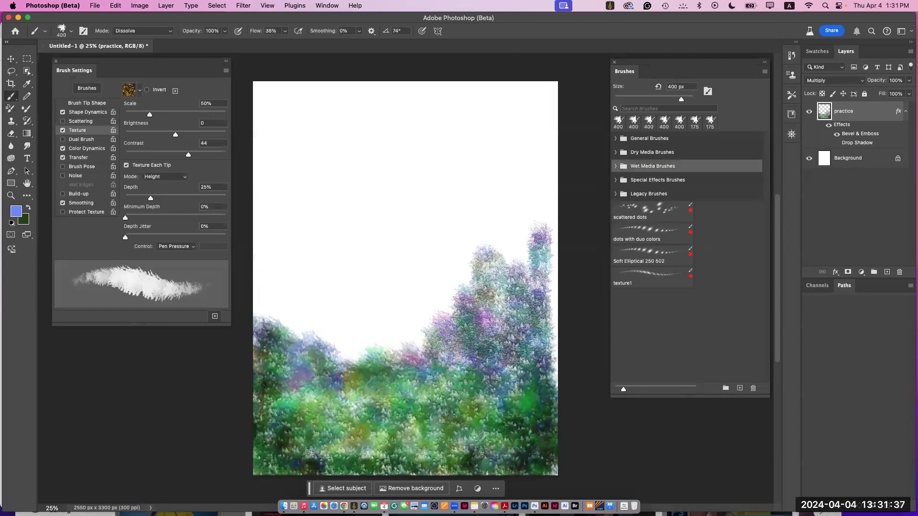
click(616, 166)
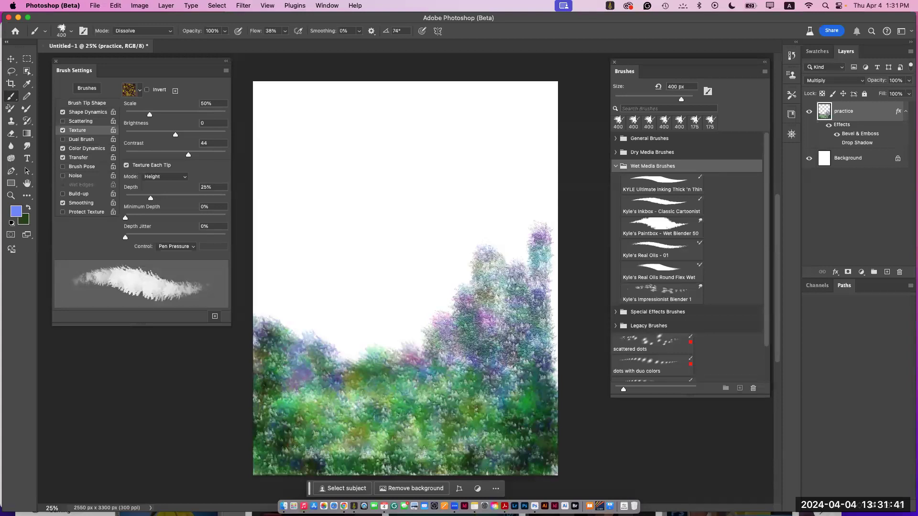
click(662, 184)
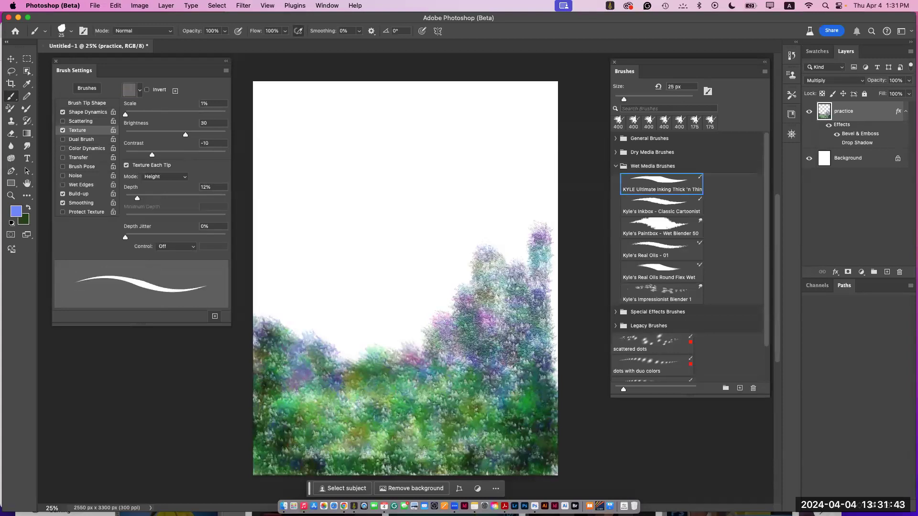
click(661, 205)
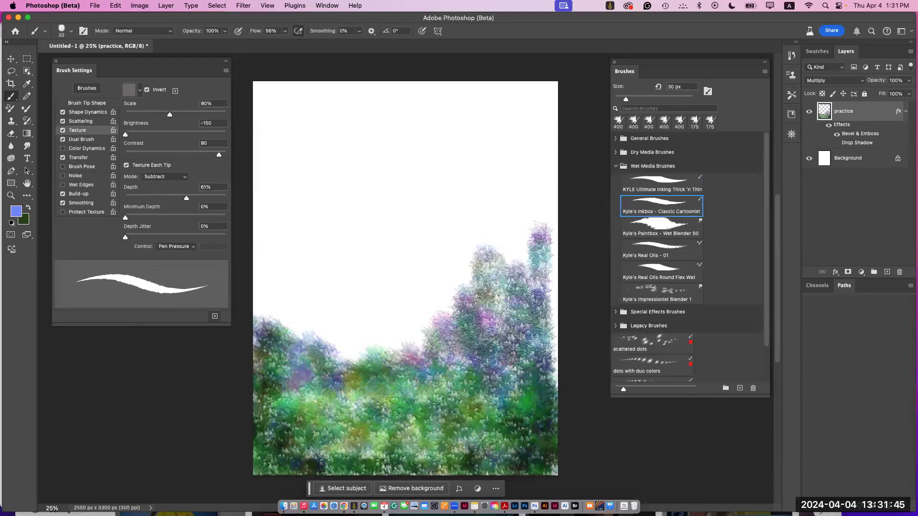
click(662, 228)
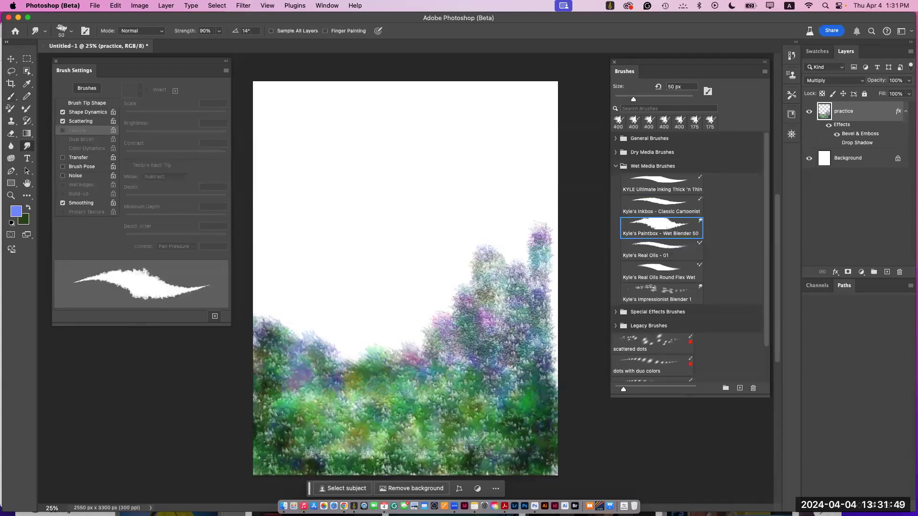
Step: Enlarge the wet blender to 600 px and smudge the foliage into soft patches across the right side, middle and lower part
key(bracketright)
key(bracketright)
key(bracketright)
key(bracketright)
key(bracketright)
key(bracketright)
key(bracketright)
key(bracketright)
key(bracketright)
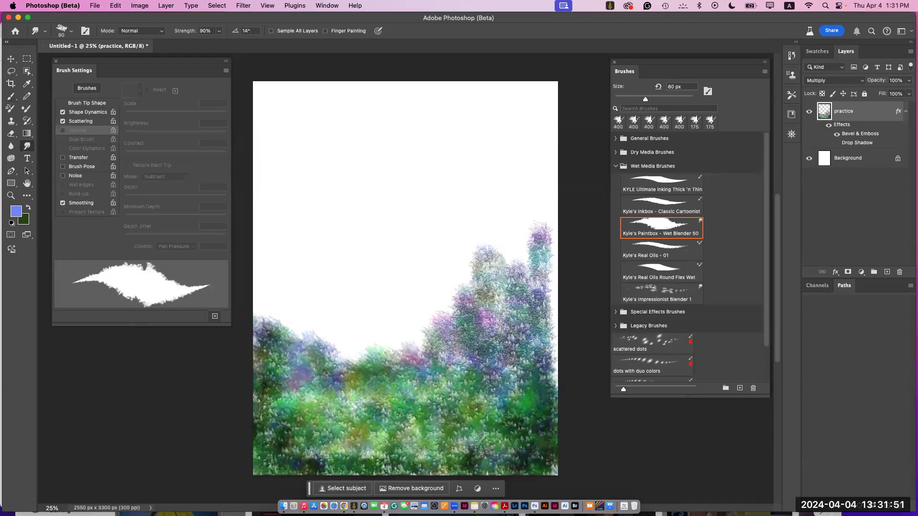
key(bracketright)
key(bracketright)
key(bracketright)
key(bracketright)
key(bracketright)
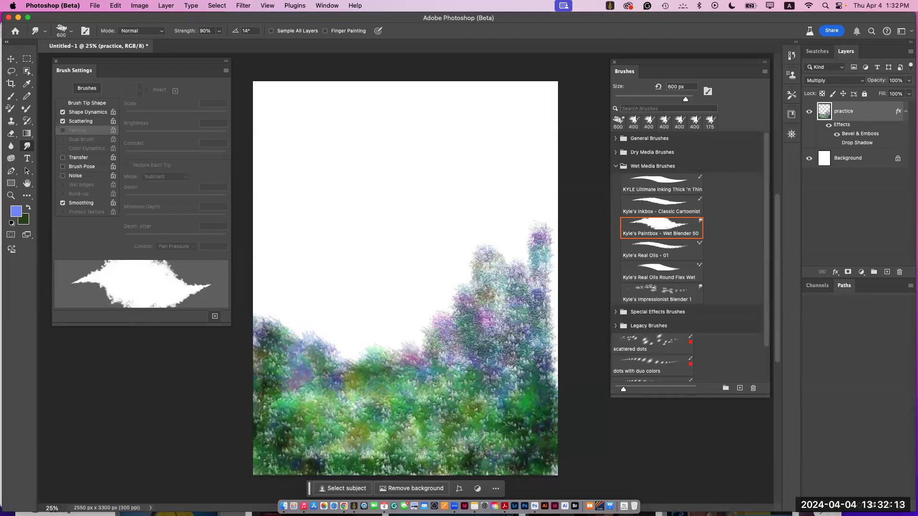
mouse_move(519, 309)
mouse_down()
mouse_move(495, 230)
mouse_move(533, 253)
mouse_move(533, 212)
mouse_up()
drag(478, 327, 440, 294)
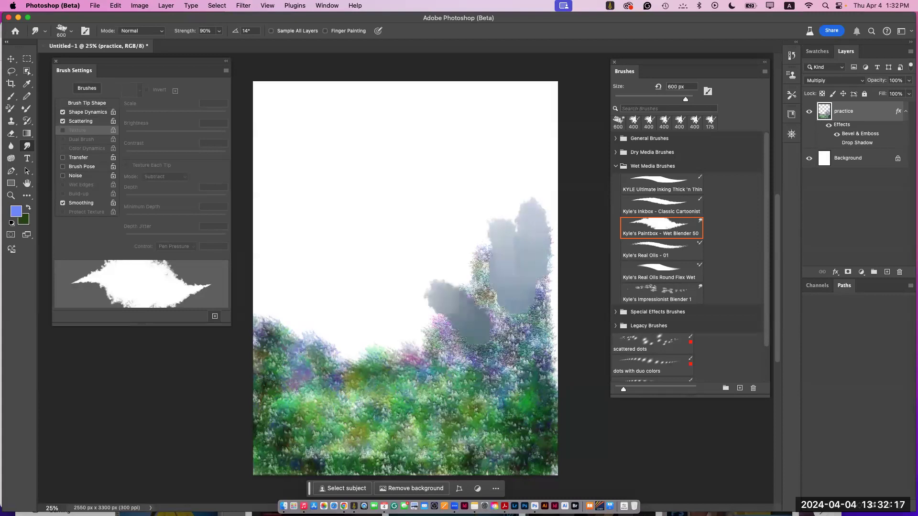
drag(436, 352, 400, 317)
mouse_move(412, 361)
mouse_down()
mouse_move(390, 355)
mouse_move(385, 373)
mouse_move(353, 397)
mouse_move(310, 411)
mouse_move(330, 344)
mouse_move(287, 344)
mouse_move(278, 420)
mouse_move(306, 464)
mouse_move(354, 423)
mouse_move(412, 414)
mouse_move(469, 414)
mouse_move(531, 431)
mouse_move(518, 469)
mouse_move(462, 471)
mouse_up()
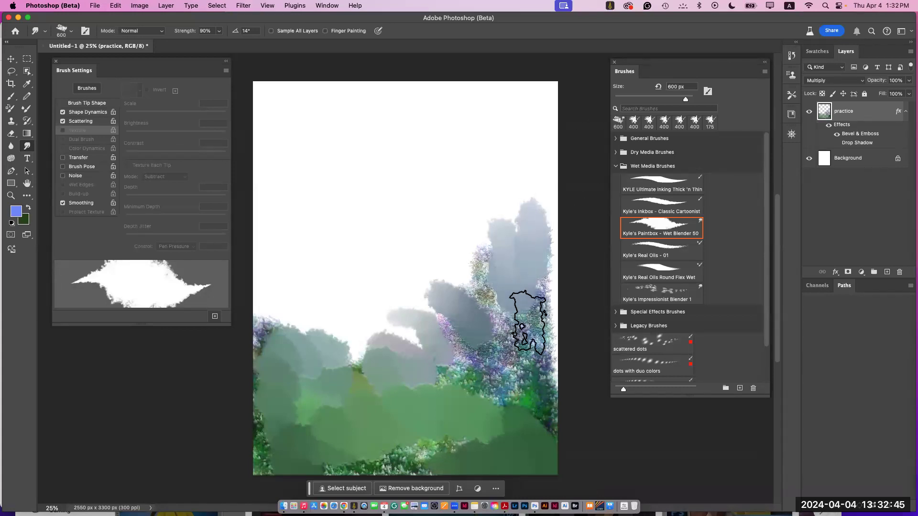
Step: Smudge the remaining foliage near the page's right edge, and test Kyle's Real Oils - 01 with zigzag strokes on the foliage and blank upper page
drag(527, 319, 536, 358)
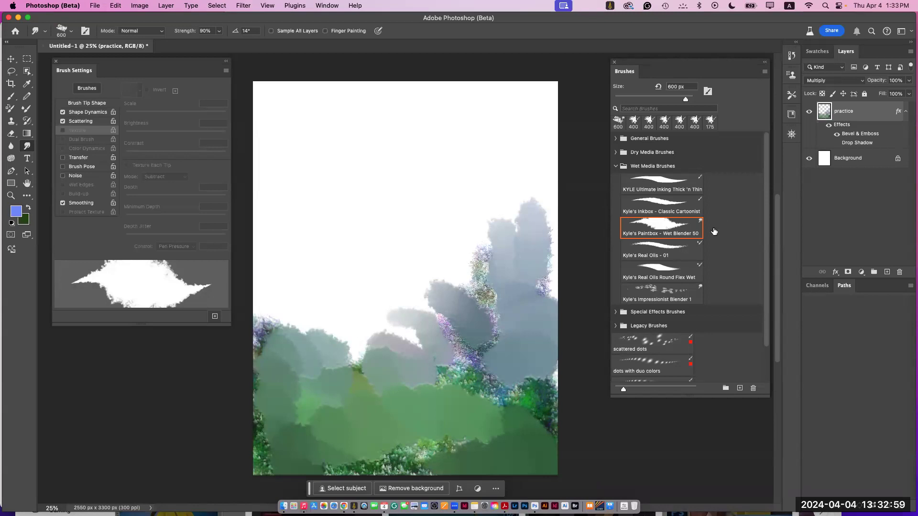
click(676, 247)
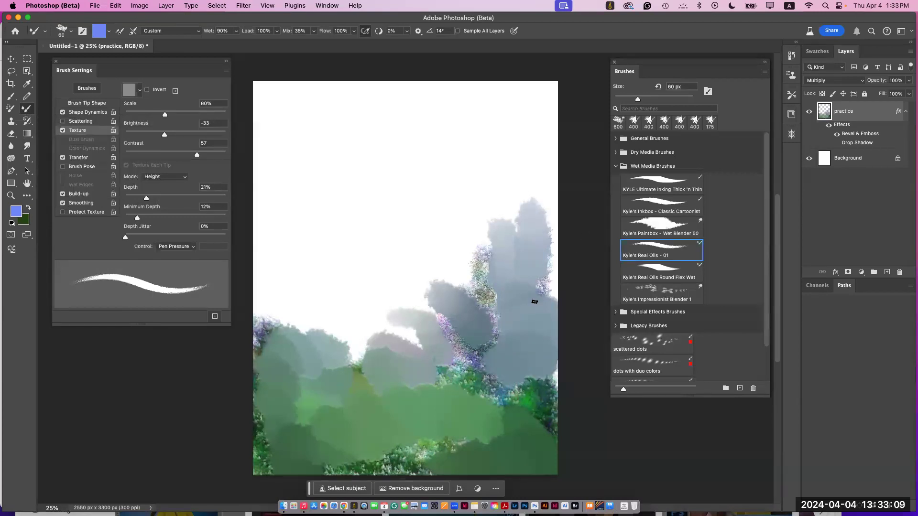
drag(483, 291, 491, 315)
mouse_move(478, 292)
mouse_down()
mouse_move(489, 319)
mouse_move(462, 311)
mouse_up()
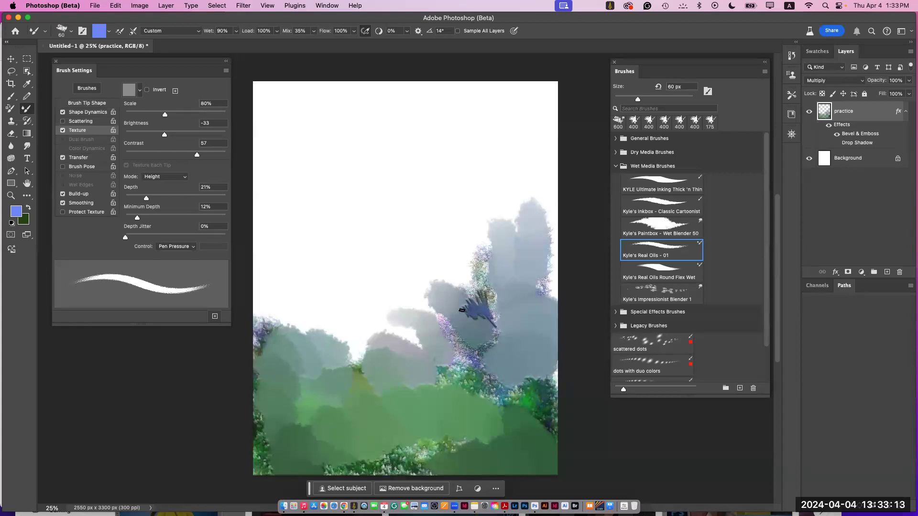
mouse_move(383, 163)
mouse_down()
mouse_move(364, 141)
mouse_move(366, 154)
mouse_move(346, 177)
mouse_up()
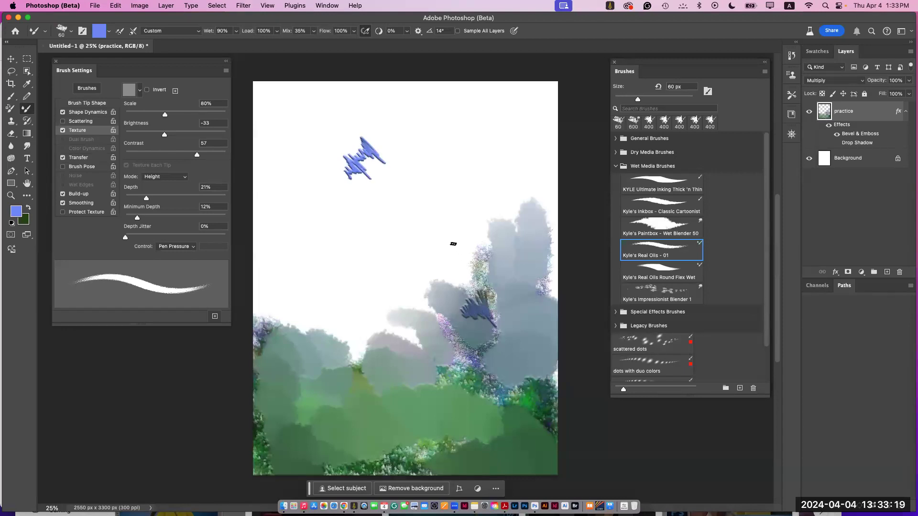
Step: Pick Kyle's Impressionist Blender 1, switch to the Special Effects Brushes and choose Kyle's Screentones 38
click(674, 292)
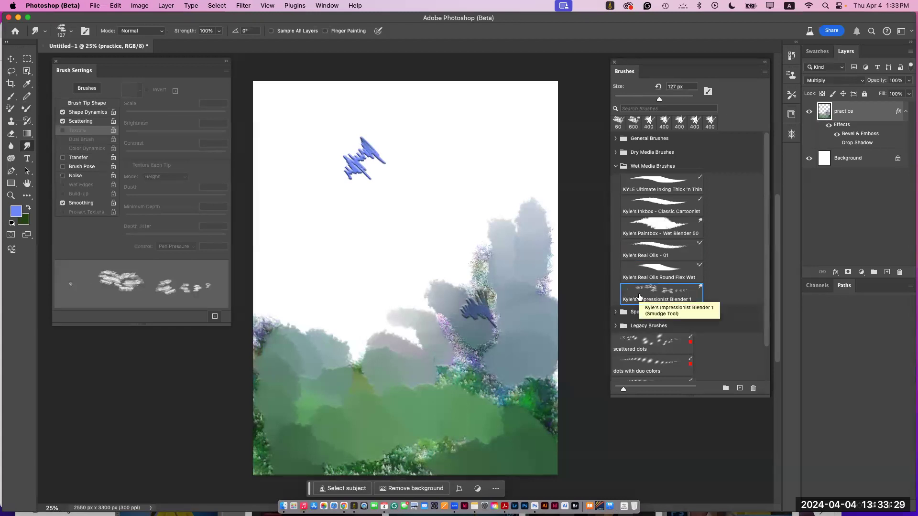
click(616, 166)
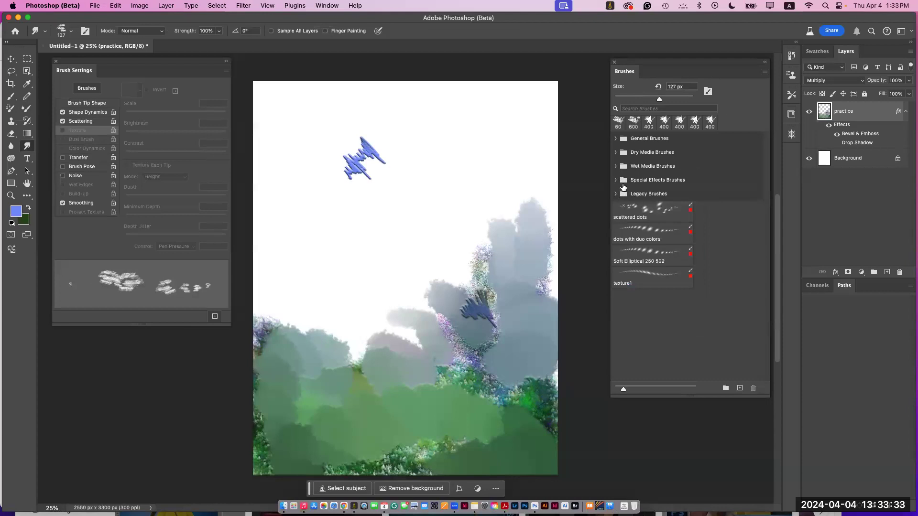
click(615, 180)
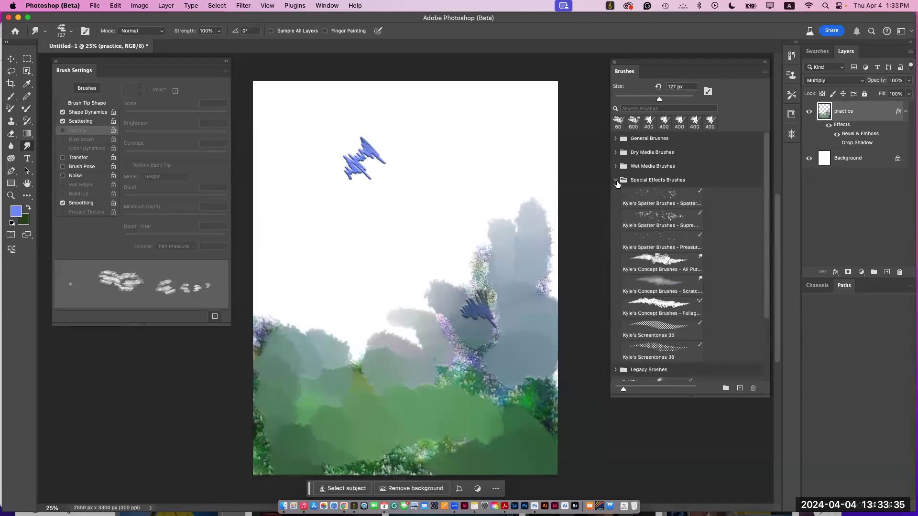
drag(769, 265, 771, 346)
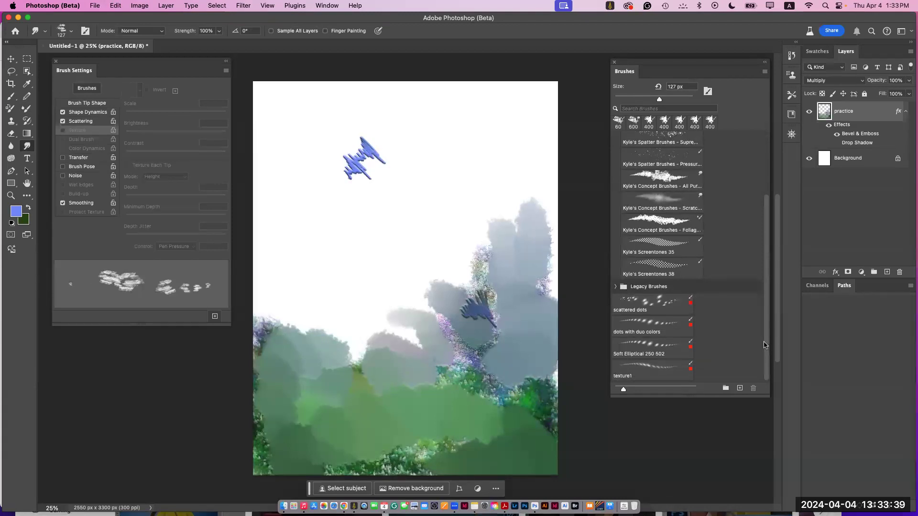
click(660, 270)
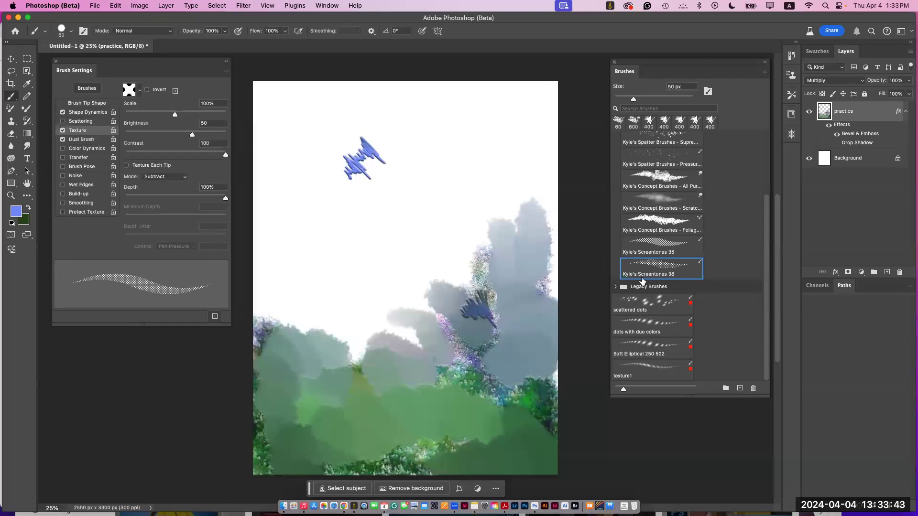
Step: Enlarge the screentone brush to 400 px and paint a wide blue zigzag swath across the blank upper page
mouse_move(441, 142)
mouse_down()
mouse_move(483, 184)
mouse_move(448, 146)
mouse_move(475, 174)
mouse_move(428, 158)
mouse_move(420, 219)
mouse_move(373, 210)
mouse_move(380, 242)
mouse_up()
key(bracketright)
key(bracketright)
key(bracketright)
key(bracketright)
key(bracketright)
key(bracketright)
key(bracketright)
key(bracketright)
key(bracketright)
key(bracketright)
key(bracketright)
key(bracketright)
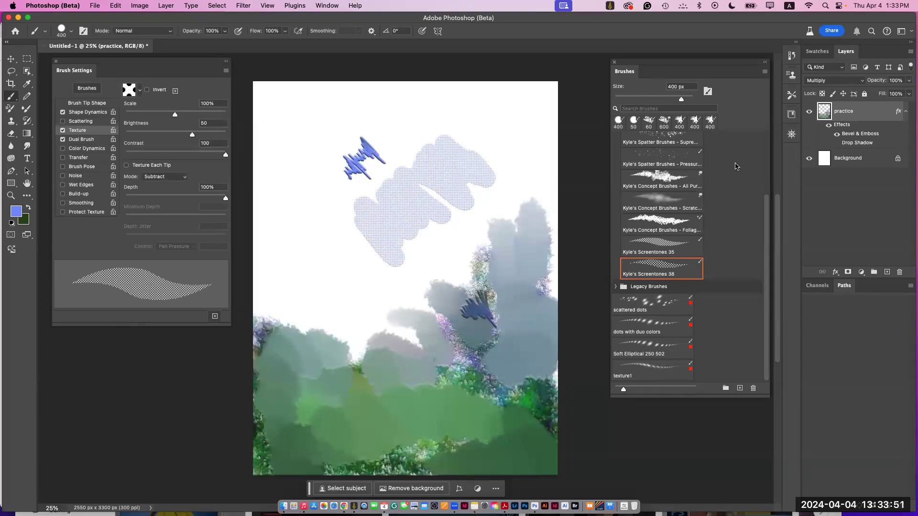
Step: Hide the practice layer's Bevel & Emboss effect and clear everything painted on that layer
click(836, 135)
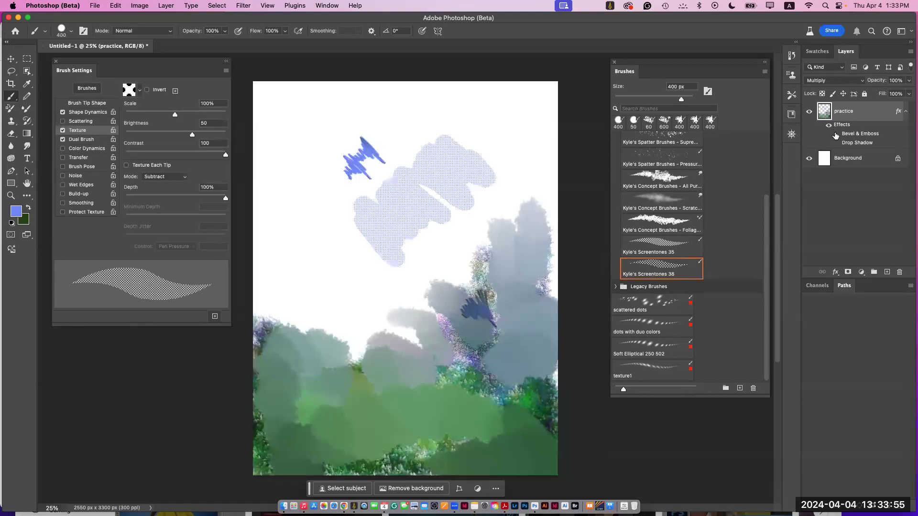
key(super+a)
key(Delete)
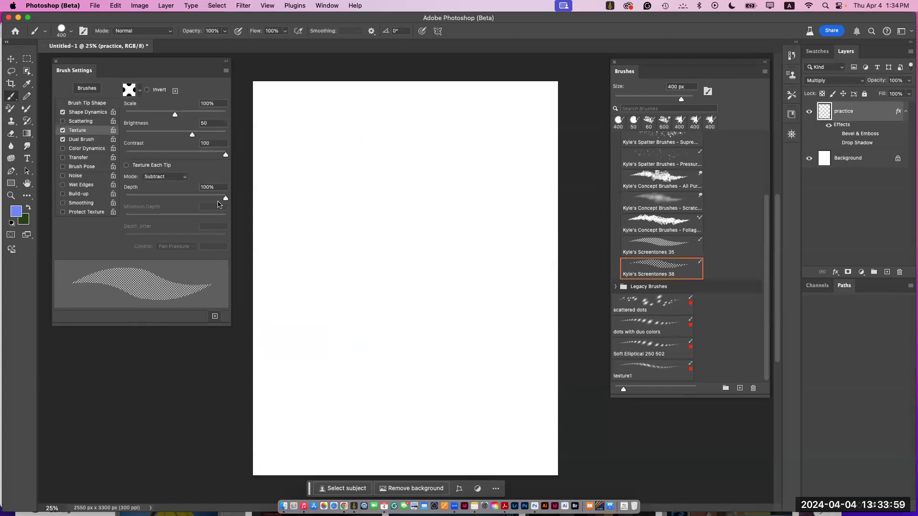
Step: Swap the colors to make dark green the foreground and paint a large screentone patch across the page's upper left and middle
click(30, 208)
mouse_move(381, 138)
mouse_down()
mouse_move(450, 188)
mouse_move(394, 138)
mouse_move(446, 188)
mouse_move(386, 151)
mouse_move(413, 219)
mouse_move(382, 211)
mouse_move(395, 230)
mouse_move(355, 216)
mouse_move(351, 228)
mouse_move(368, 249)
mouse_move(334, 257)
mouse_move(341, 276)
mouse_move(331, 281)
mouse_move(349, 174)
mouse_move(367, 202)
mouse_move(342, 199)
mouse_move(361, 231)
mouse_move(312, 244)
mouse_move(292, 274)
mouse_move(307, 305)
mouse_move(360, 228)
mouse_move(405, 268)
mouse_move(363, 296)
mouse_move(371, 319)
mouse_move(362, 329)
mouse_move(301, 315)
mouse_up()
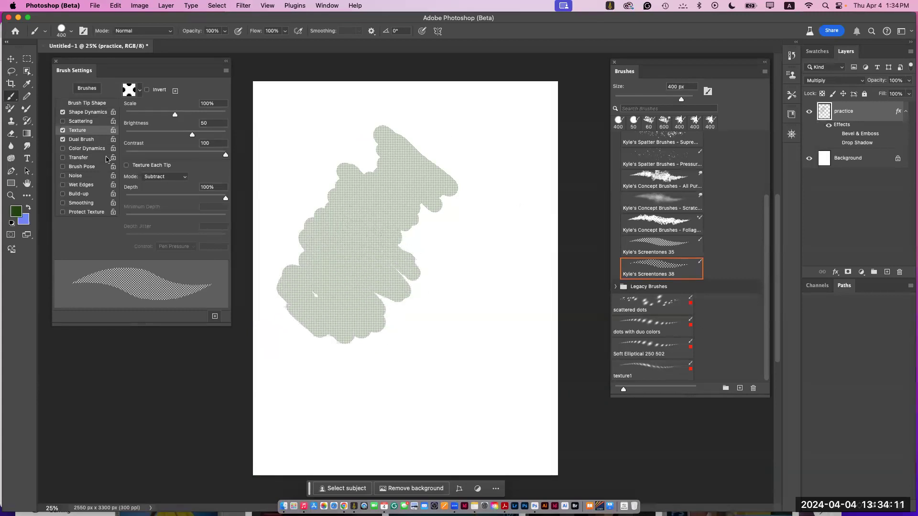
Step: Set the Dual Brush tip to the 174 px sample and extend the screentone patch down its right side
click(81, 139)
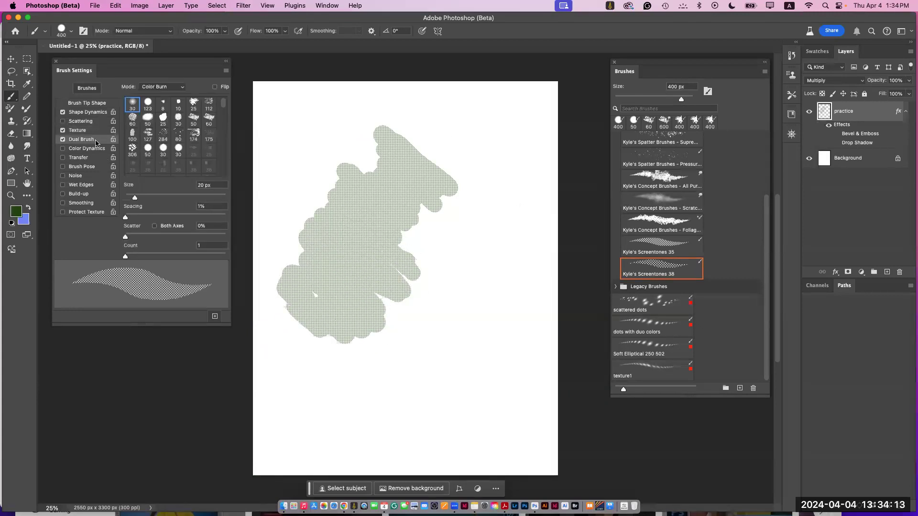
click(194, 134)
mouse_move(461, 212)
mouse_down()
mouse_move(427, 199)
mouse_move(452, 249)
mouse_move(419, 246)
mouse_move(442, 280)
mouse_move(394, 258)
mouse_move(398, 336)
mouse_move(356, 309)
mouse_move(313, 334)
mouse_up()
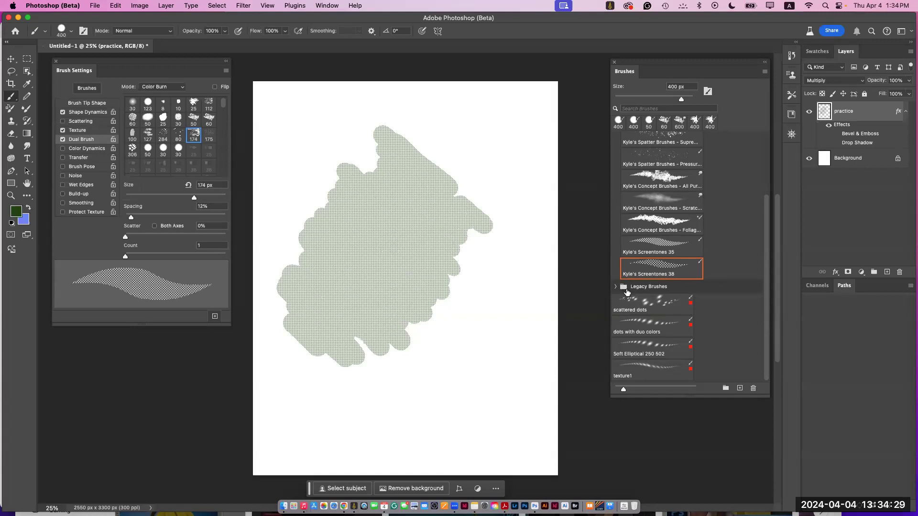
Step: Leave the Special Effects Brushes and choose Ornament 1 from the Assorted Brushes within Legacy Brushes
scroll(768, 213, up, 3)
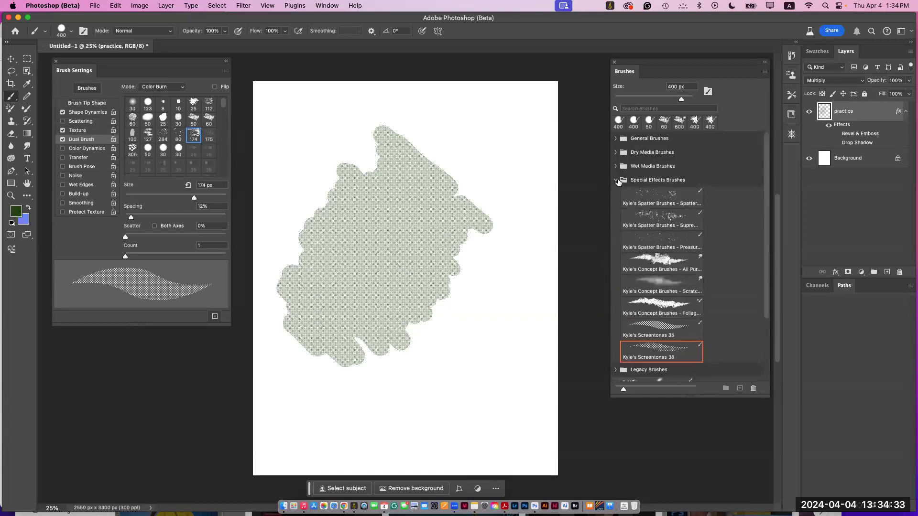
click(616, 180)
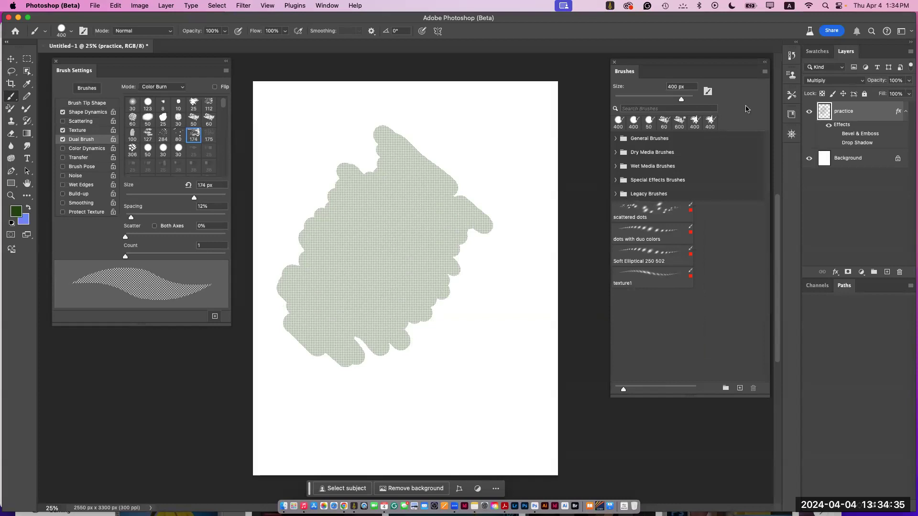
click(636, 198)
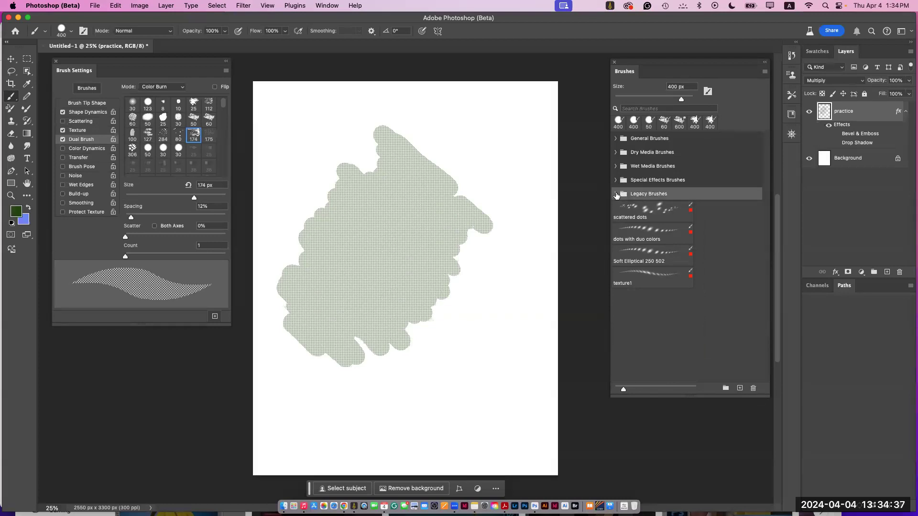
click(616, 195)
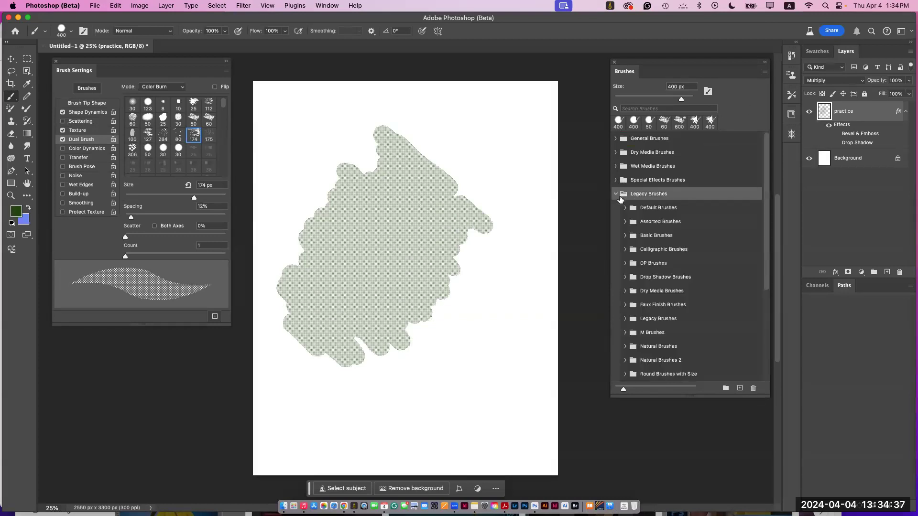
click(658, 224)
click(625, 221)
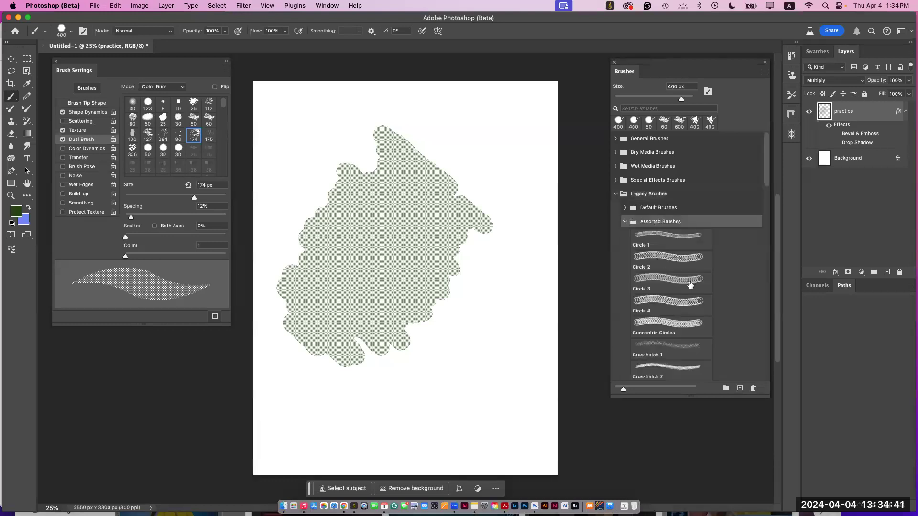
drag(768, 184, 775, 241)
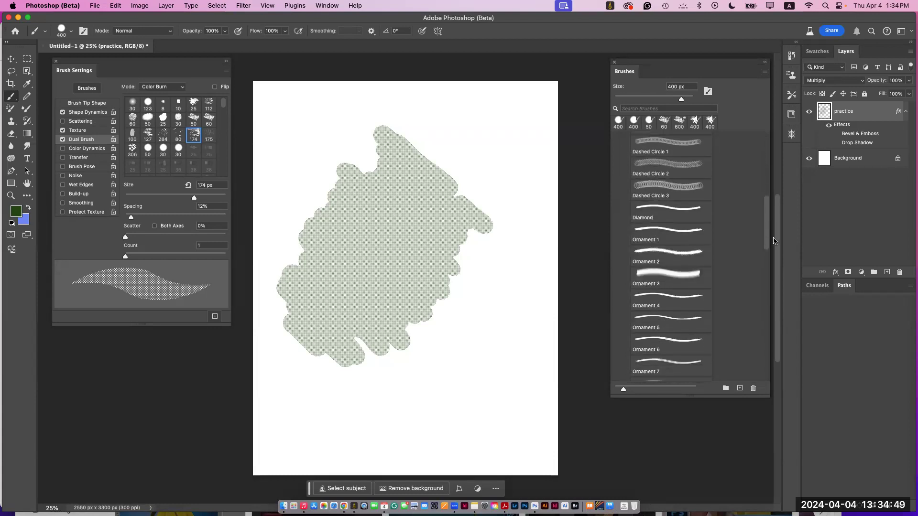
click(666, 237)
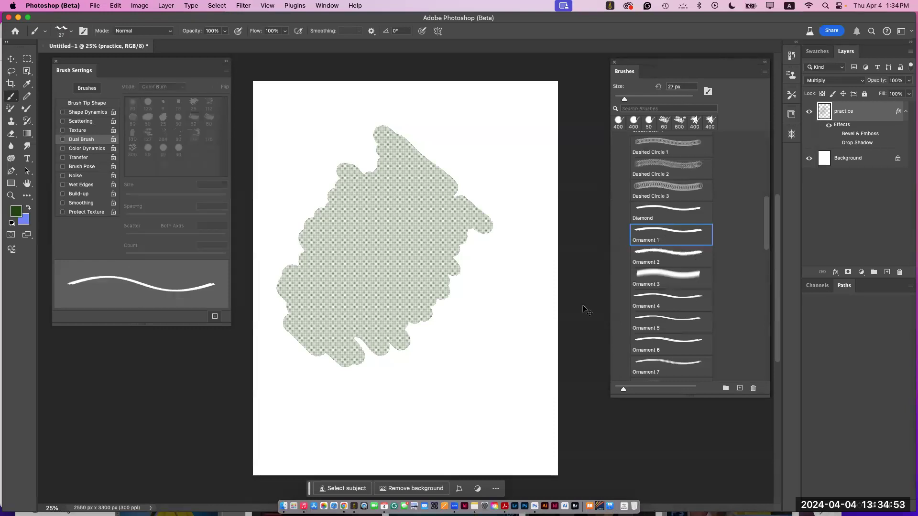
Step: Erase the green screentone painting from the entire practice layer and deselect the canvas
key(super+a)
key(BackSpace)
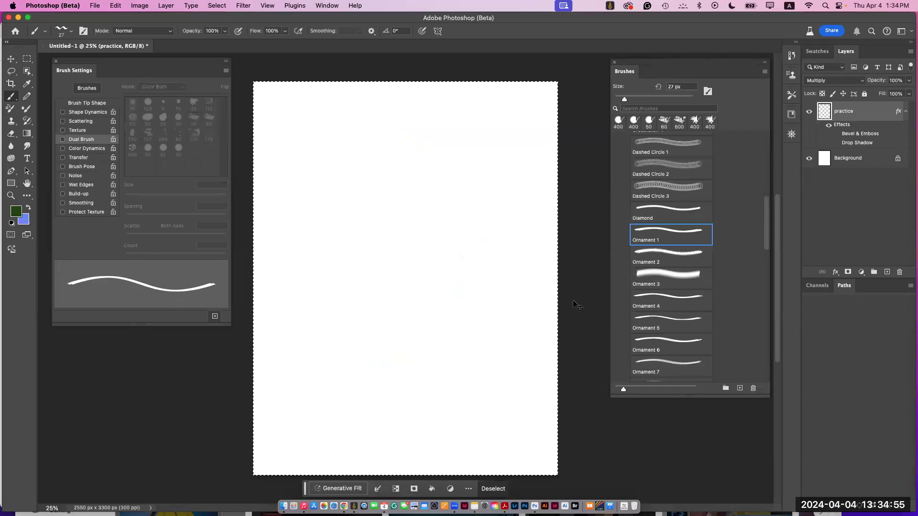
key(super+d)
Step: Enlarge the Ornament 1 brush to 800 px and stamp nine green wavy marks across the page's upper two thirds
key(bracketright)
key(bracketright)
key(bracketright)
key(bracketright)
key(bracketright)
key(bracketright)
key(bracketright)
key(bracketright)
key(bracketright)
key(bracketright)
key(bracketright)
key(bracketright)
key(bracketright)
key(bracketright)
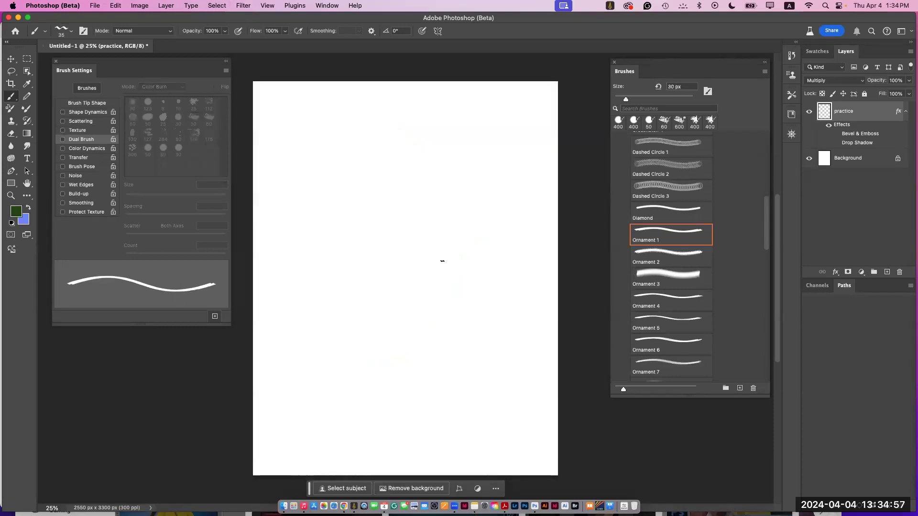
key(bracketright)
key(bracketright)
key(bracketright)
key(bracketright)
key(bracketright)
key(bracketright)
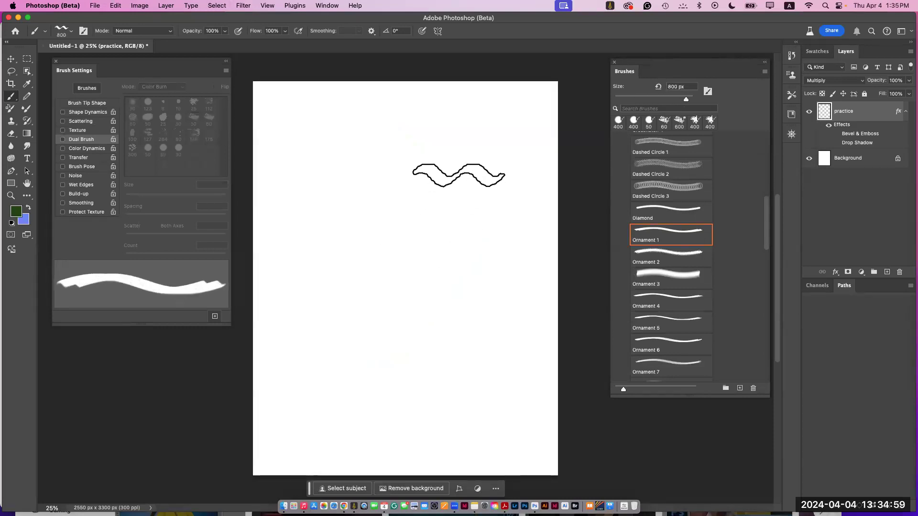
click(459, 185)
click(440, 234)
click(343, 238)
click(353, 156)
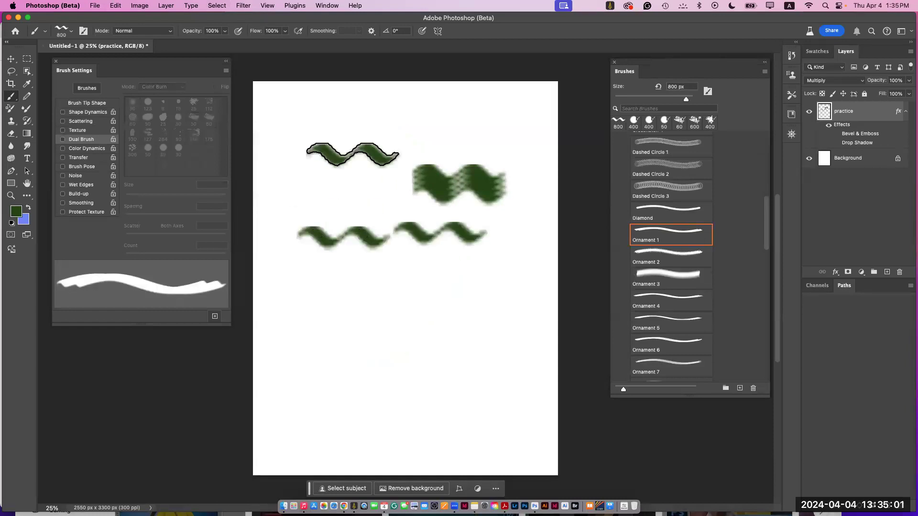
click(453, 123)
click(477, 276)
click(378, 288)
click(302, 260)
click(482, 327)
Step: Check Ornament 2, choose Ornament 4 at 38 px and paint two thin wavy lines below the stamped marks
click(645, 253)
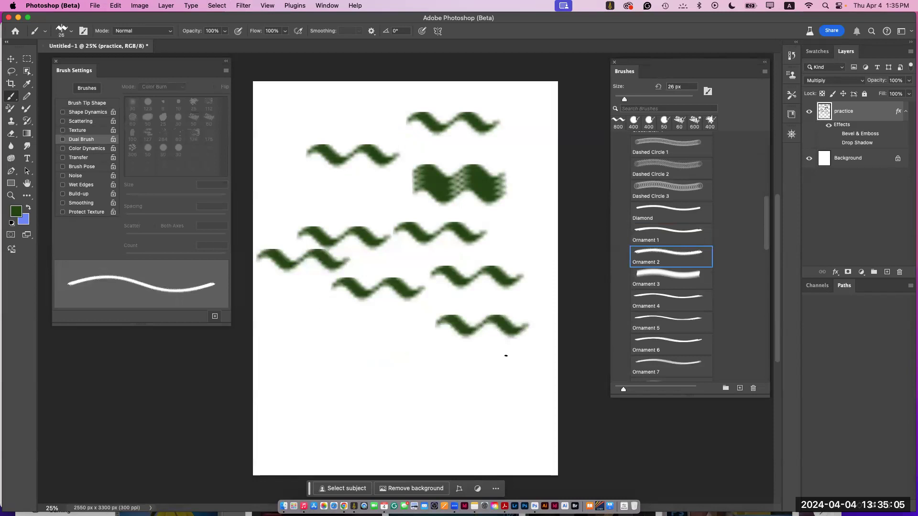
click(646, 302)
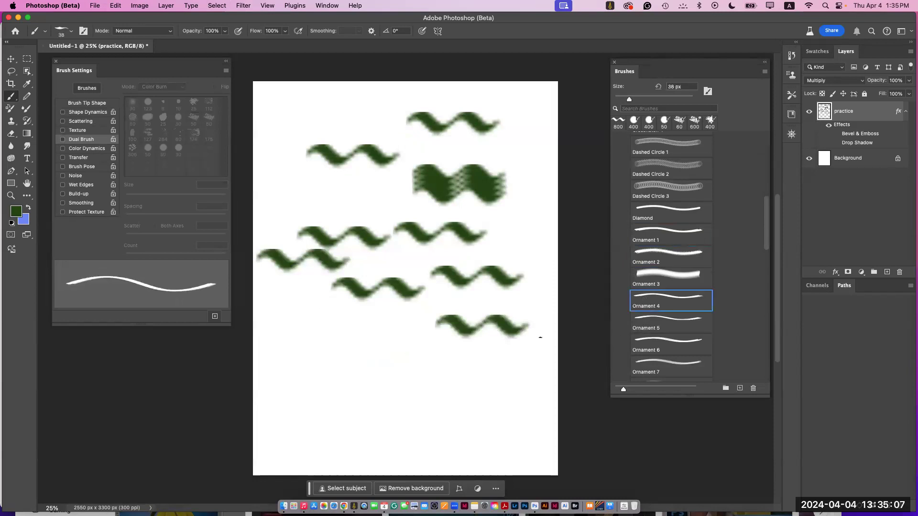
mouse_move(499, 364)
mouse_down()
mouse_move(456, 359)
mouse_move(380, 374)
mouse_move(307, 371)
mouse_up()
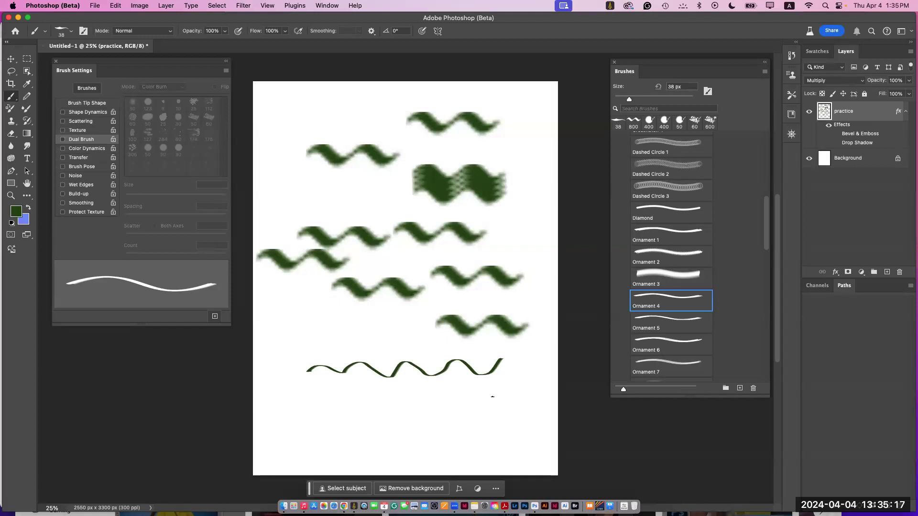
mouse_move(490, 387)
mouse_down()
mouse_move(454, 382)
mouse_move(417, 396)
mouse_up()
Step: Choose Starburst - Large from the Assorted Brushes and paint a small test stroke between the upper wavy marks
drag(768, 241, 772, 297)
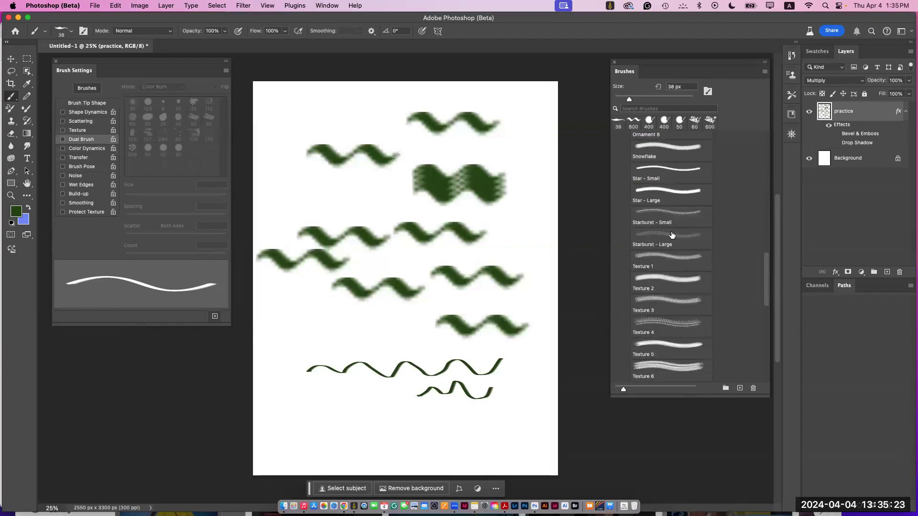
click(669, 233)
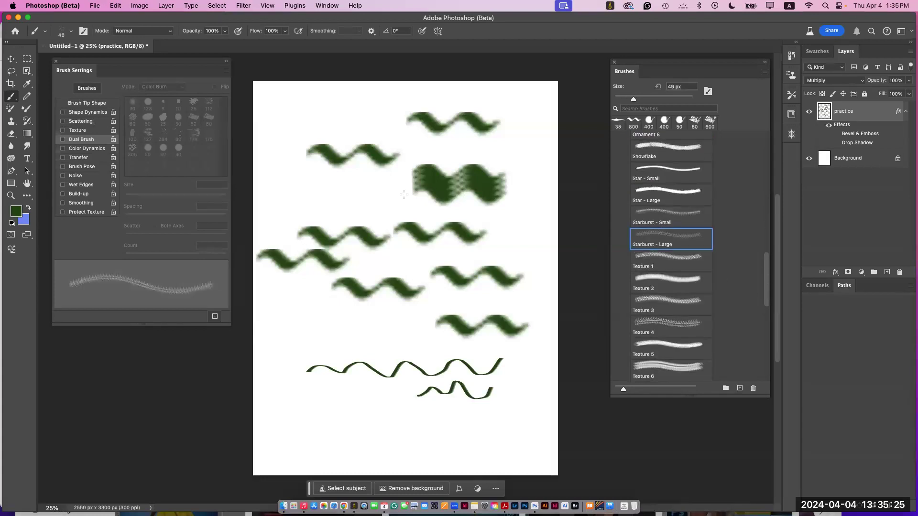
mouse_move(338, 188)
mouse_down()
mouse_move(376, 198)
mouse_move(345, 216)
mouse_up()
Step: Enlarge the starburst brush to 600 px and stamp seven starbursts, five in the lower half and two at the page's top
key(bracketright)
key(bracketright)
key(bracketright)
key(bracketright)
key(bracketright)
key(bracketright)
key(bracketright)
key(bracketright)
key(bracketright)
key(bracketright)
key(bracketright)
key(bracketright)
key(bracketright)
key(bracketright)
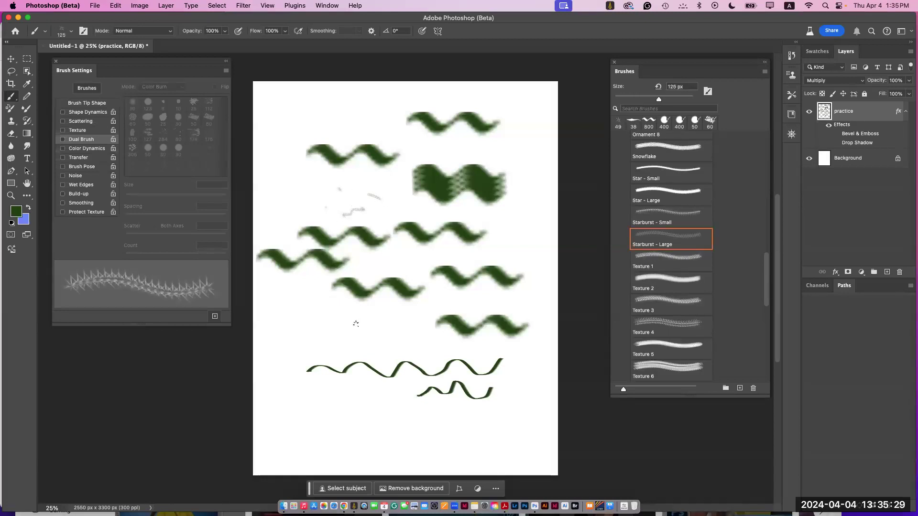
key(bracketright)
click(321, 328)
click(385, 328)
click(345, 420)
click(297, 393)
click(453, 425)
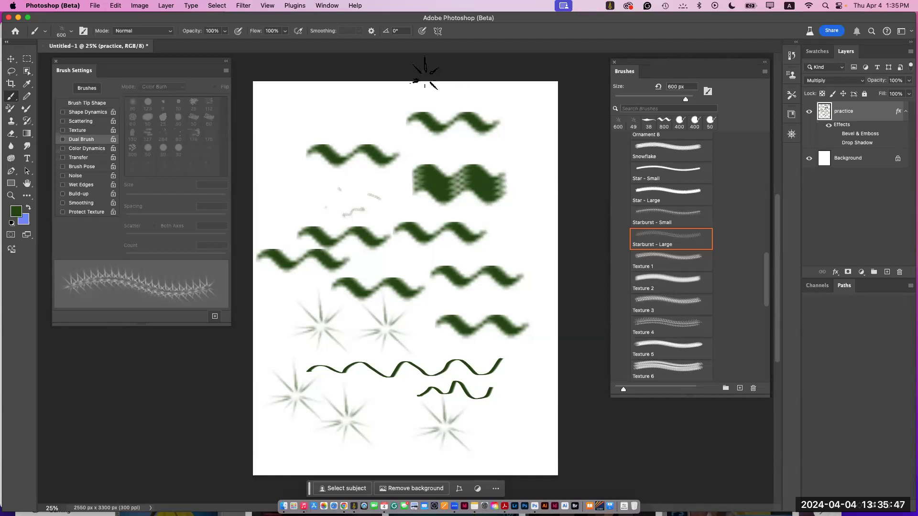
click(335, 113)
click(392, 103)
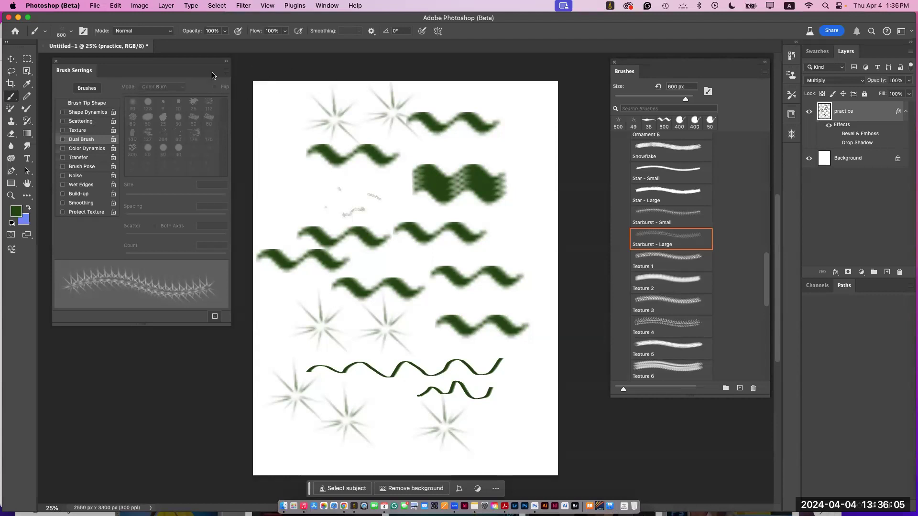
Step: Browse through the open-file dialog to the April 4th class files and look through the Brush Libraries folder inside Brushes
click(94, 5)
click(105, 27)
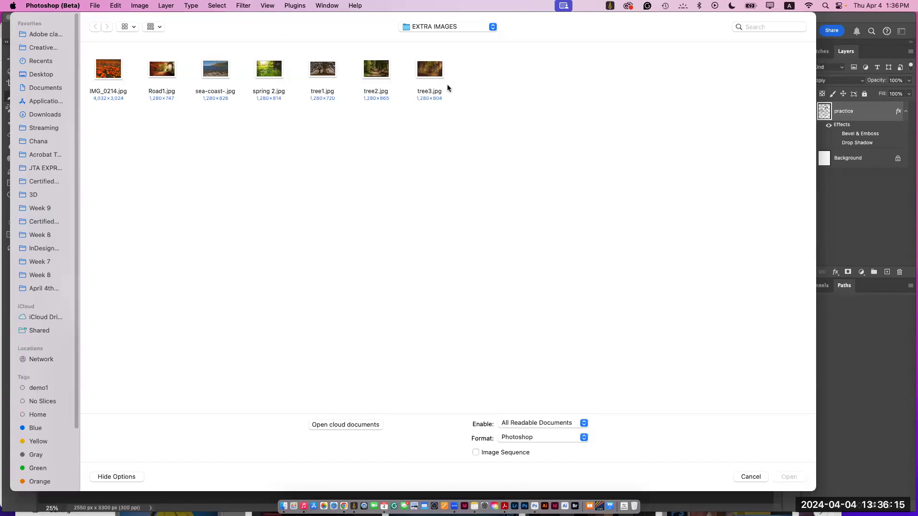
click(46, 289)
double_click(160, 72)
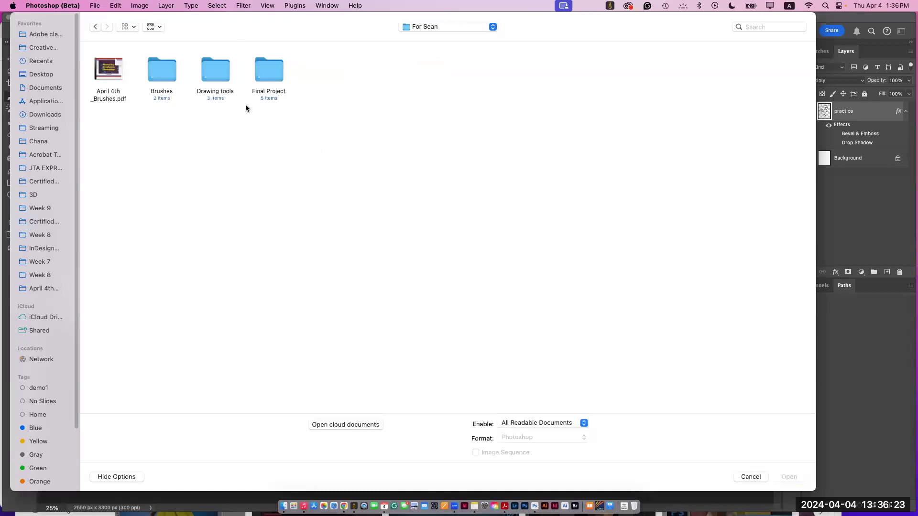
double_click(164, 75)
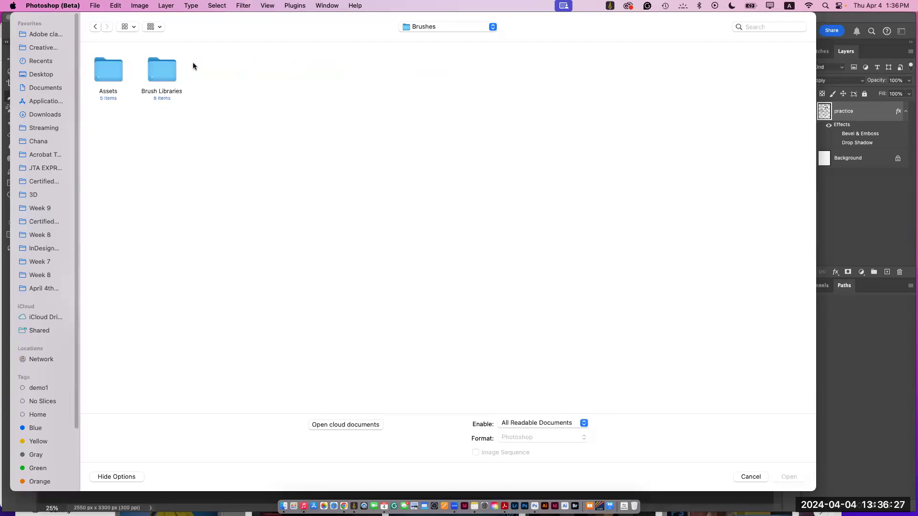
double_click(165, 72)
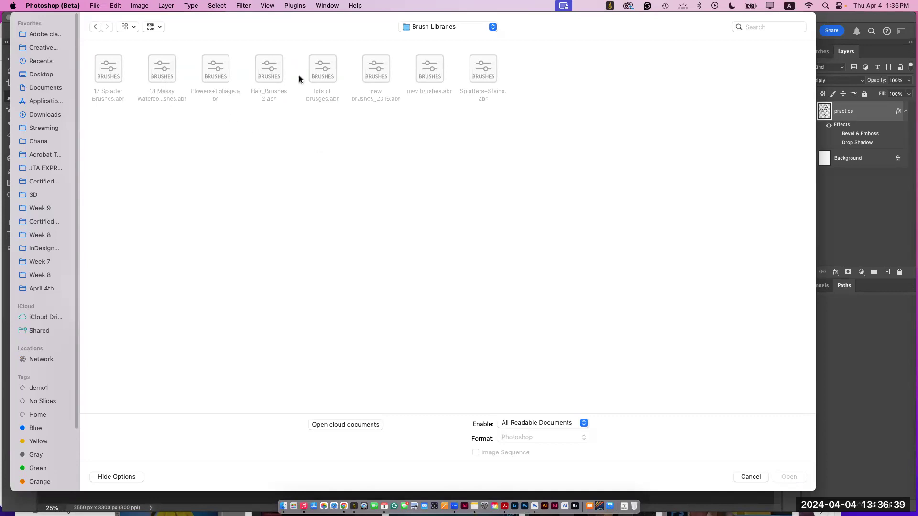
Step: Go back up to the Brushes folder and open bathtub.psd from its Assets folder, enlarging it to 200%
click(436, 26)
click(430, 37)
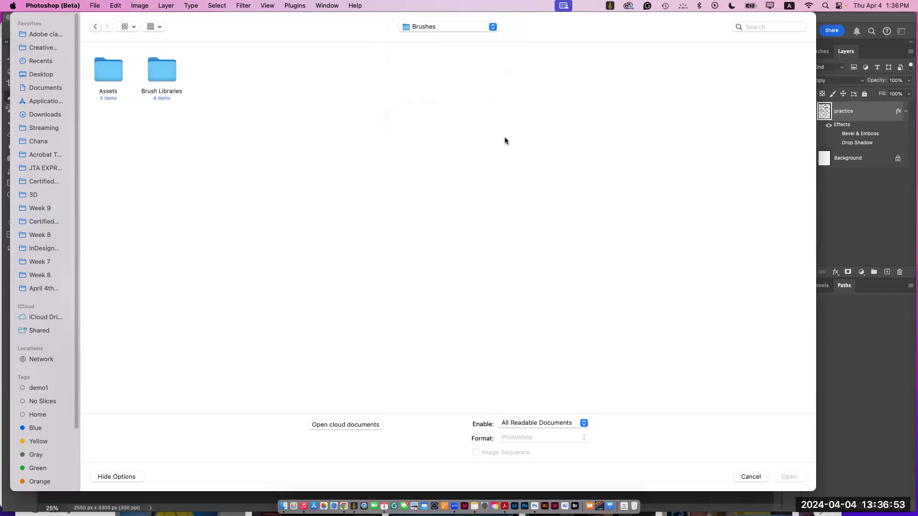
double_click(116, 77)
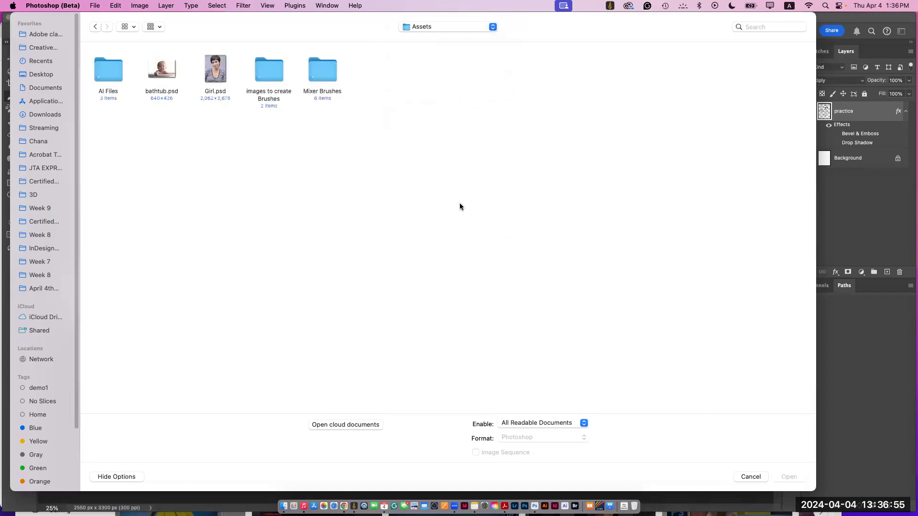
click(165, 75)
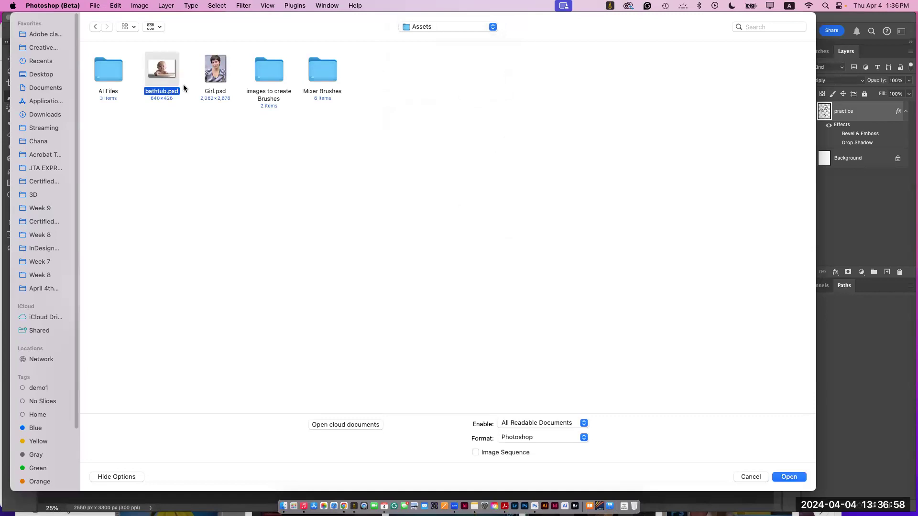
click(789, 477)
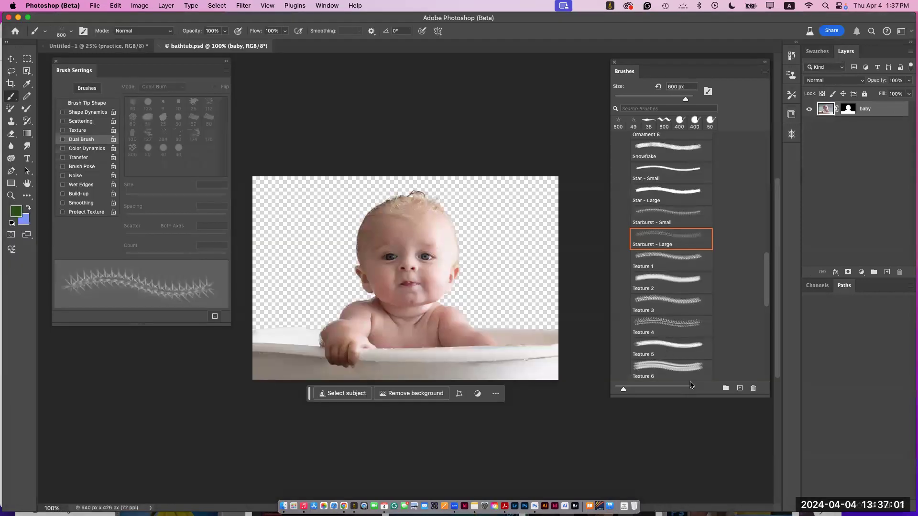
key(super+equal)
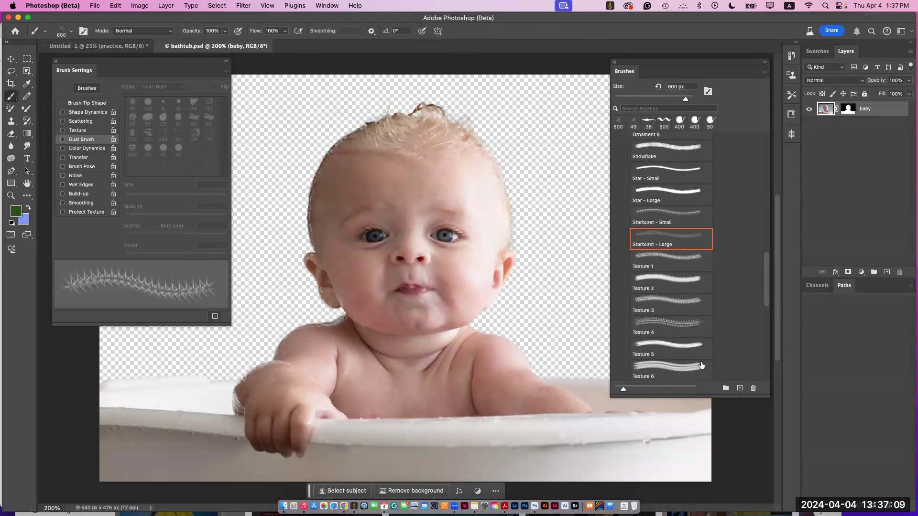
Step: Group Brush Settings with the Brushes panel and float the Layers panel over the empty upper corner of the baby photo
mouse_move(631, 75)
mouse_down()
mouse_move(487, 118)
mouse_move(160, 95)
mouse_up()
mouse_move(105, 67)
mouse_down()
mouse_move(521, 37)
mouse_move(646, 59)
mouse_up()
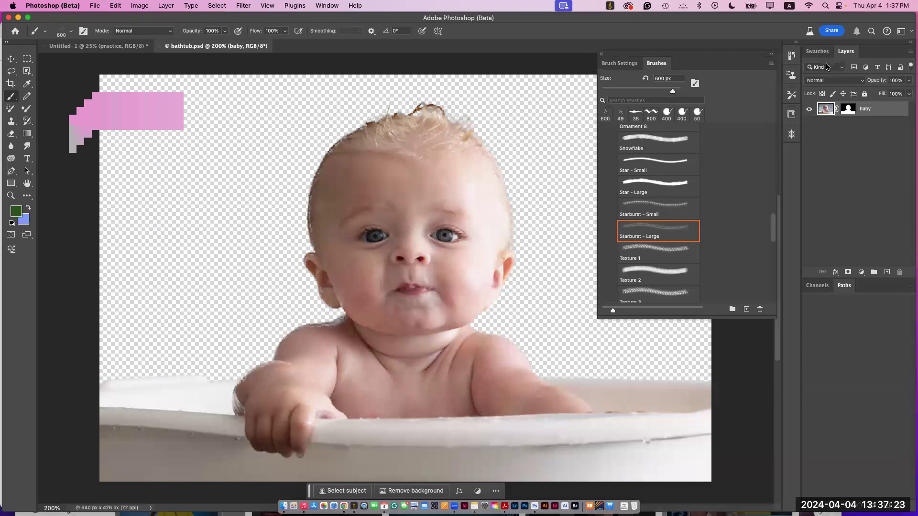
drag(846, 52, 67, 70)
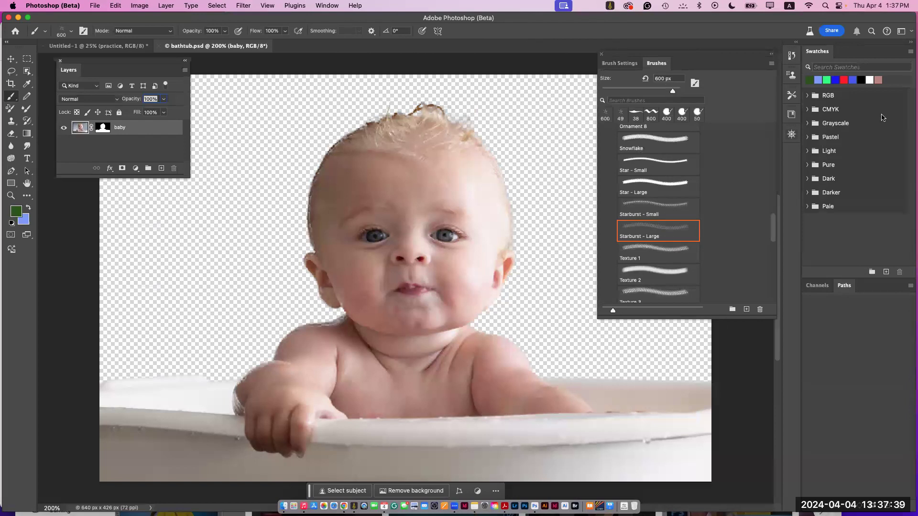
Step: Add a blue solid color fill layer from the swatches, move it beneath the baby layer and darken its color to 1a1aa0
drag(836, 79, 411, 201)
drag(139, 127, 142, 147)
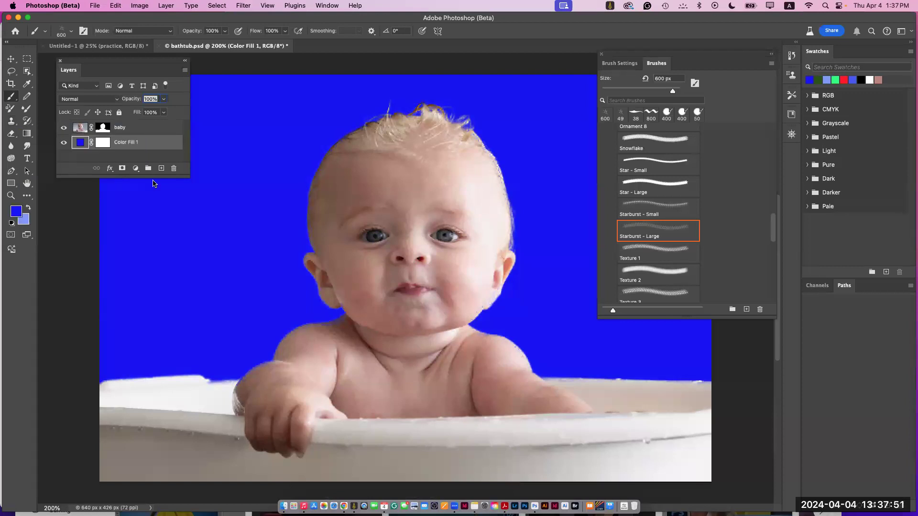
double_click(80, 143)
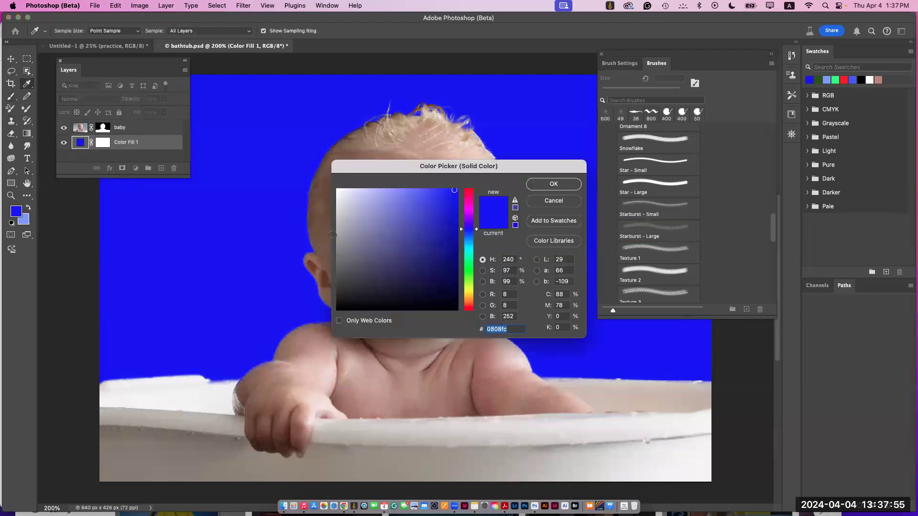
click(438, 234)
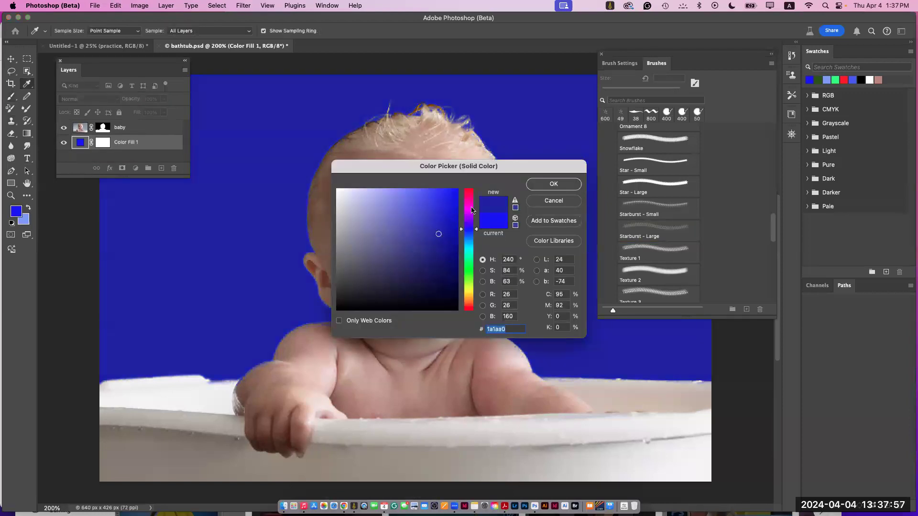
click(555, 184)
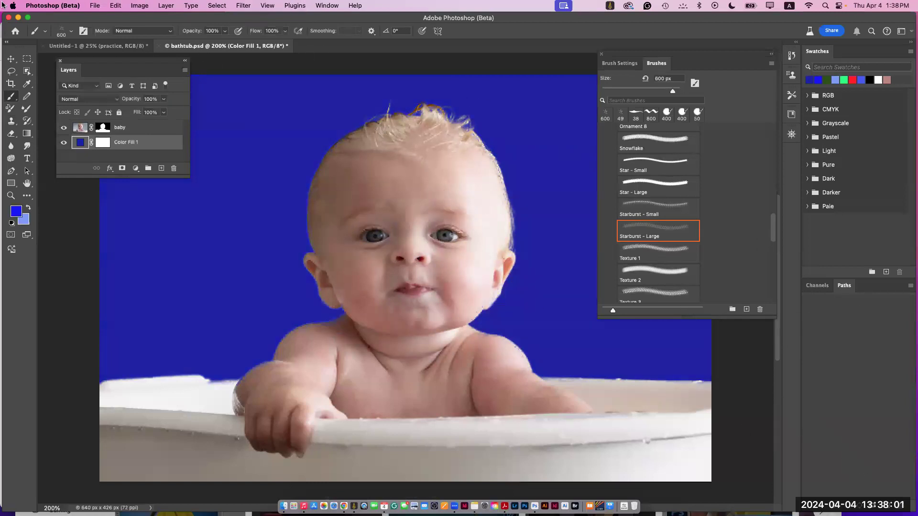
Step: Open make Bubble Brush.psd from the "images to create Brushes" folder
click(96, 6)
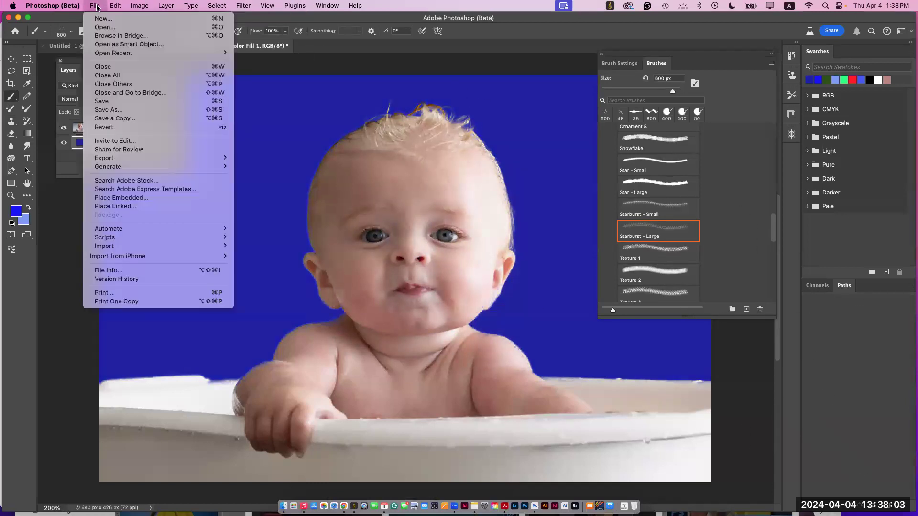
click(101, 27)
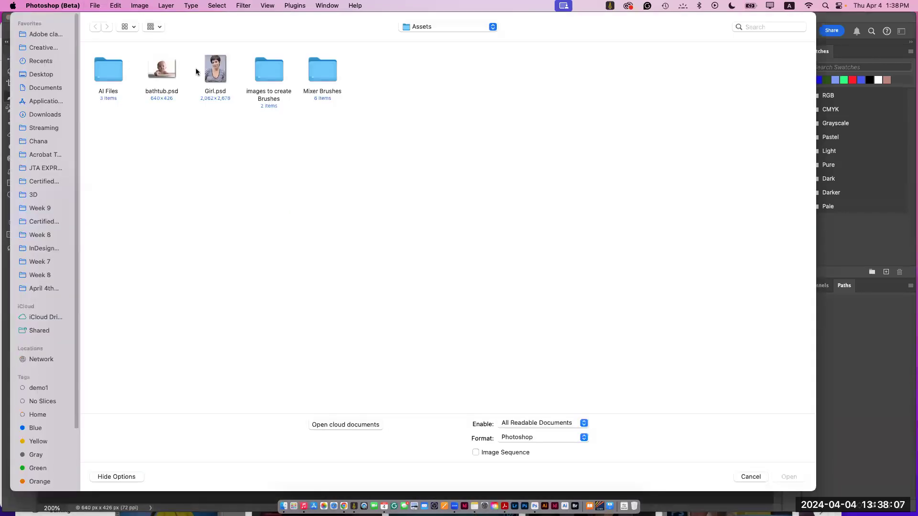
double_click(277, 72)
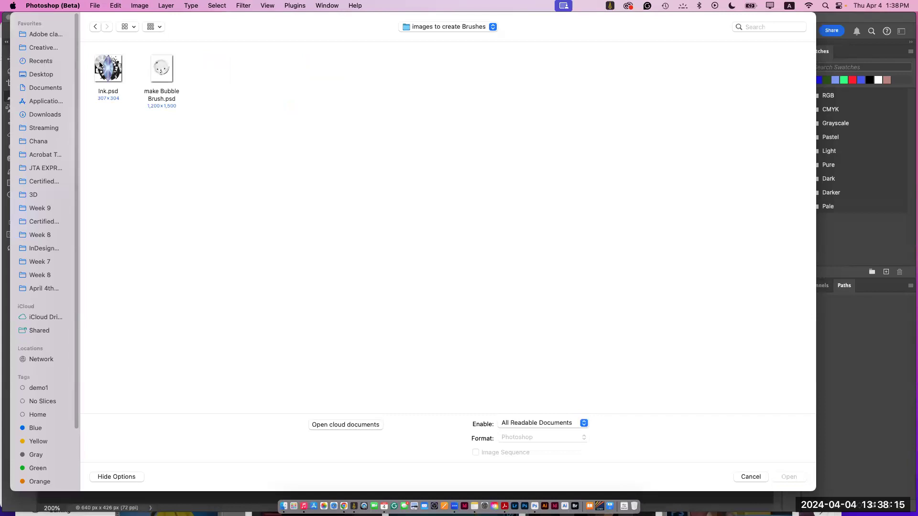
click(166, 76)
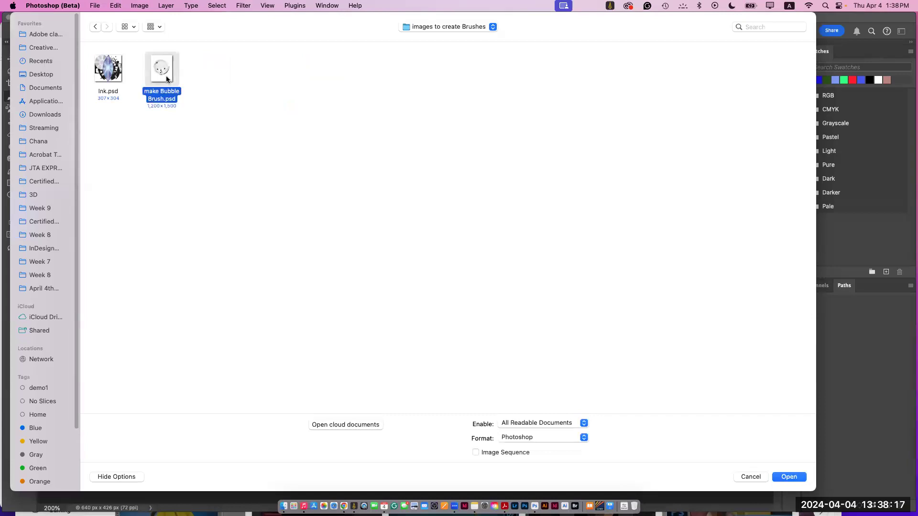
click(783, 479)
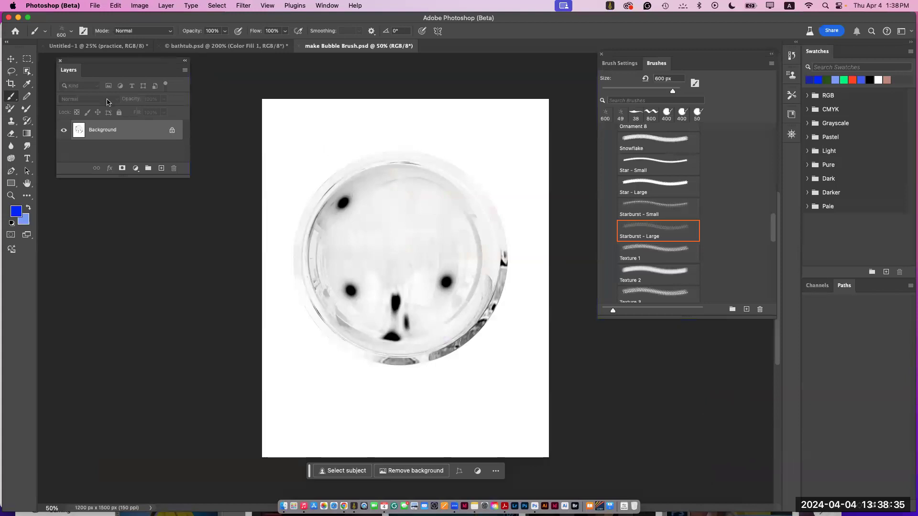
Step: Select the whole round bubble with the Object Selection Tool
click(11, 60)
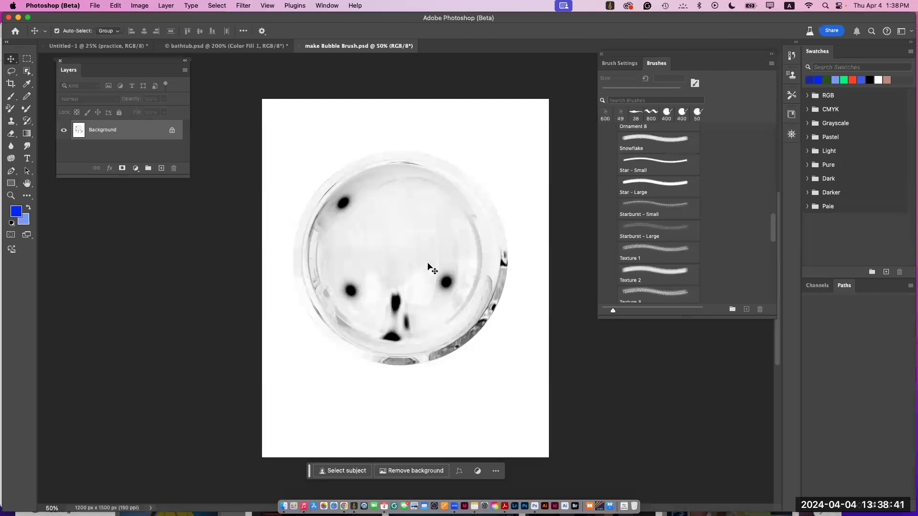
click(28, 71)
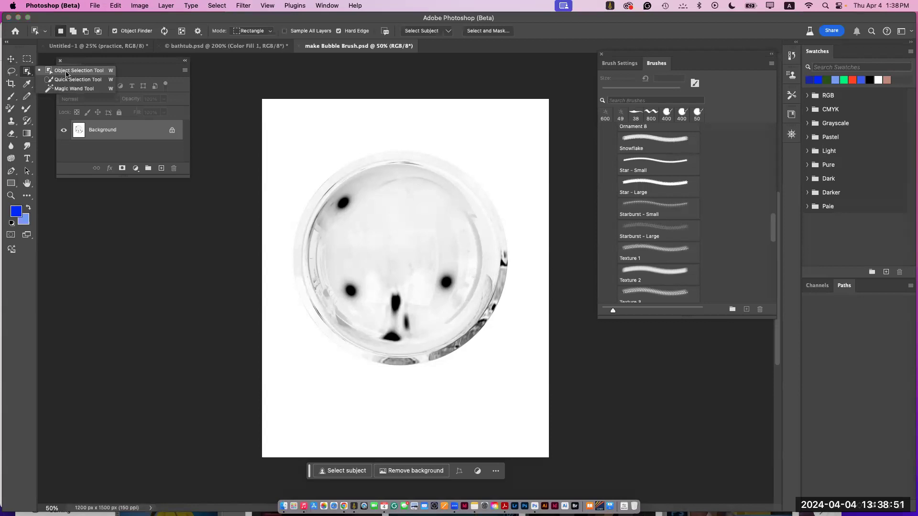
click(67, 72)
drag(284, 125, 533, 407)
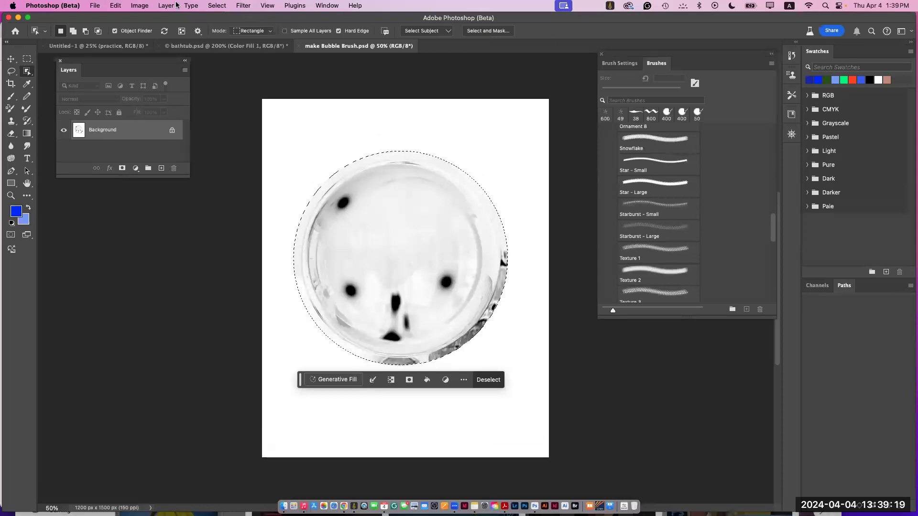
Step: Define a brush preset from the selected bubble and name it bubble1
click(115, 6)
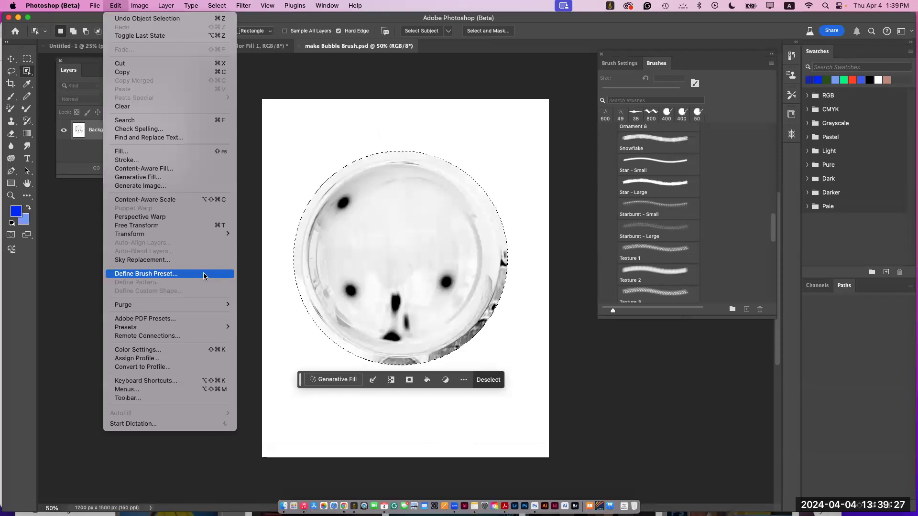
click(146, 274)
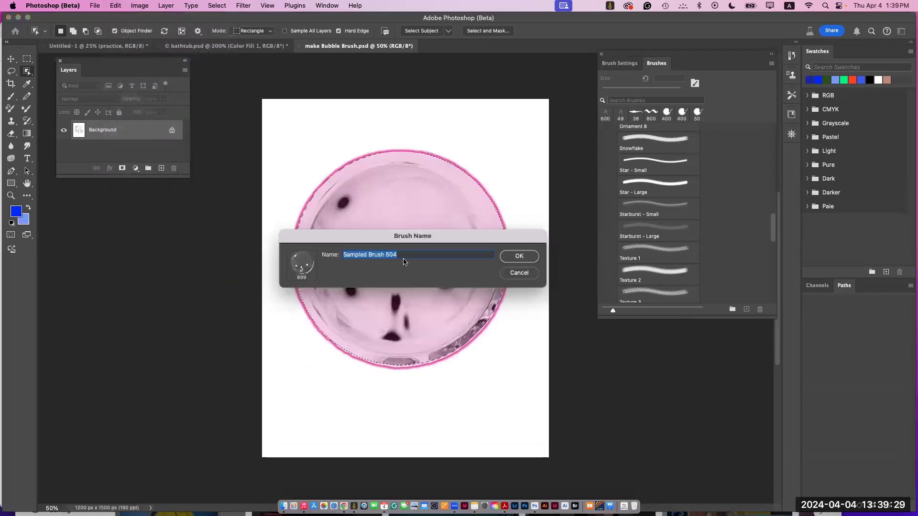
click(399, 256)
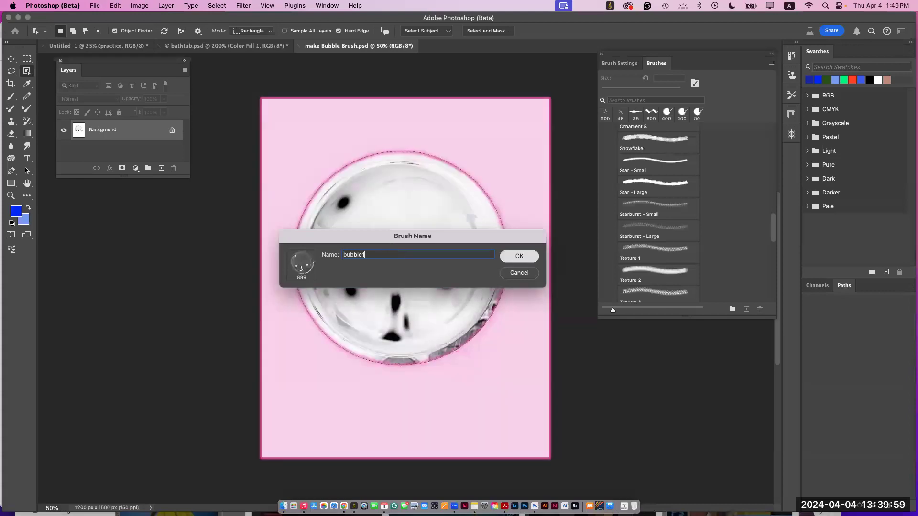
key(Return)
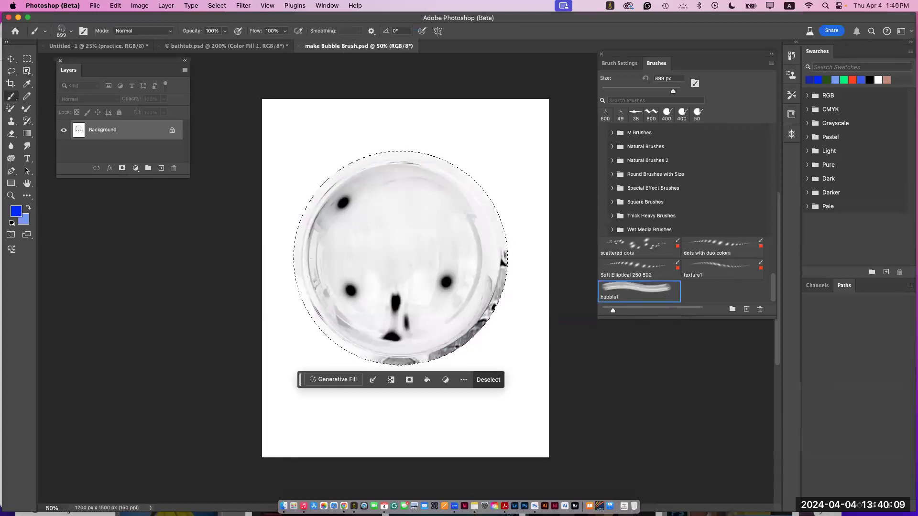
Step: Open a Levels adjustment for the selected bubble, move its dialog clear of the image and try the Increase Contrast 3 preset
click(139, 6)
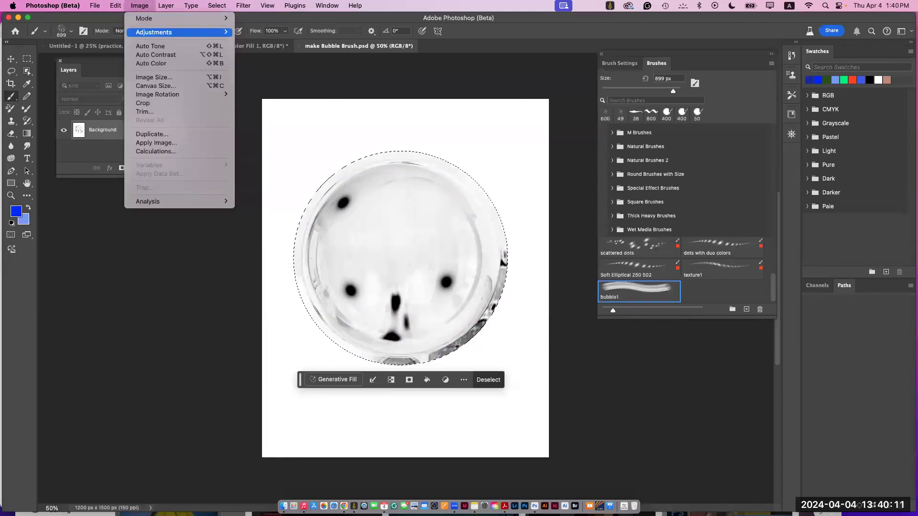
mouse_move(157, 32)
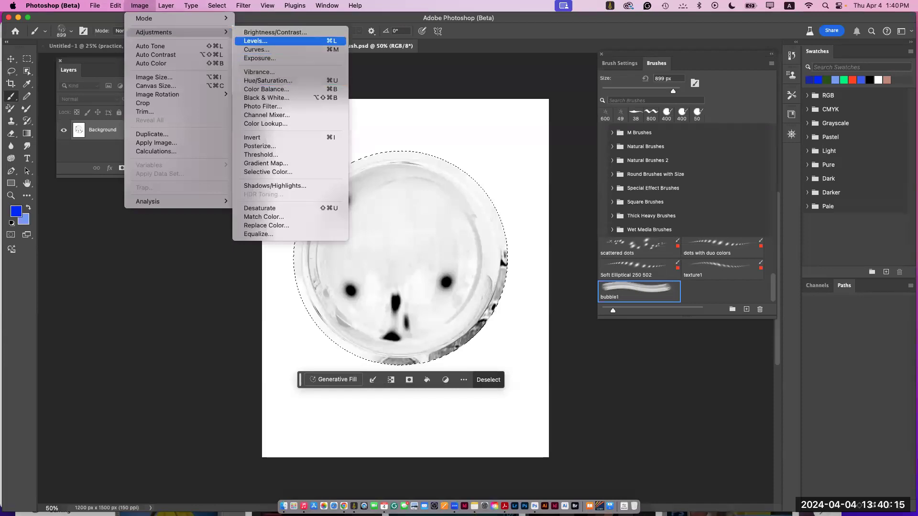
click(268, 40)
drag(458, 113, 611, 67)
click(576, 103)
click(569, 102)
click(590, 84)
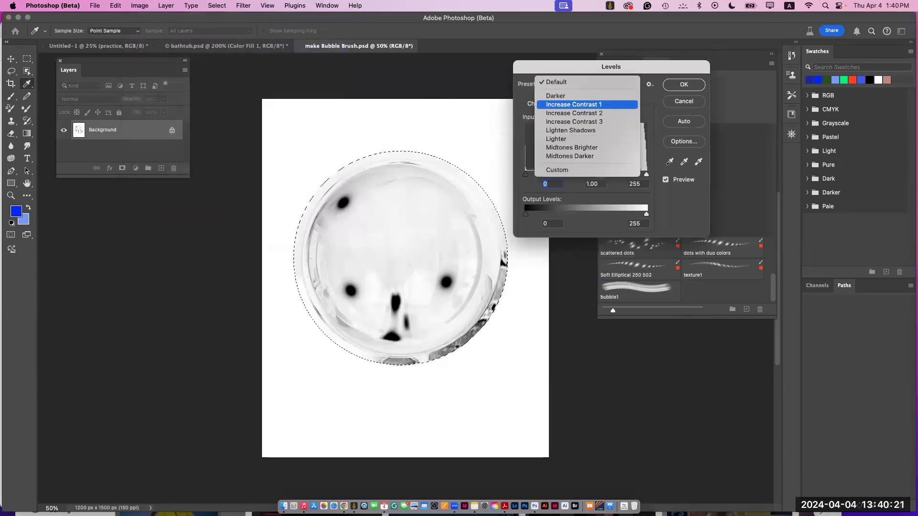
key(Down)
key(Down)
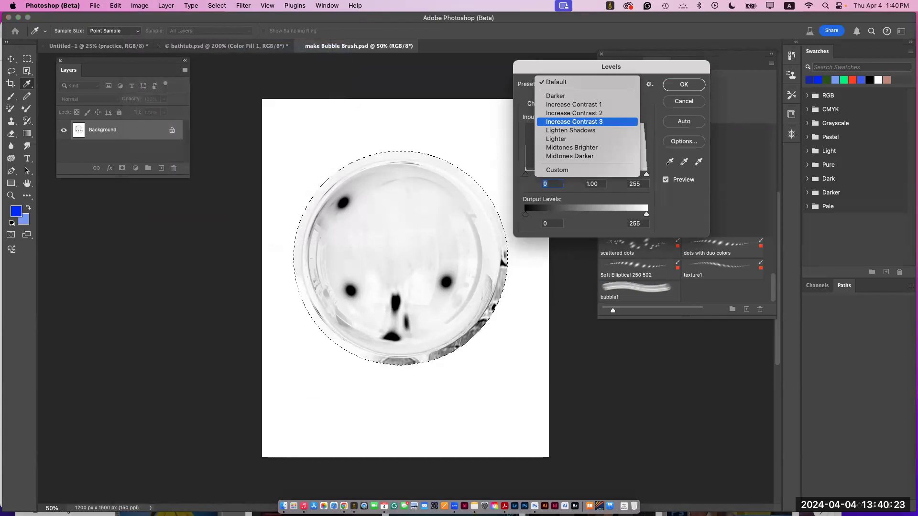
click(575, 122)
Step: Try the Midtones Brighter preset in the Levels adjustment on the bubble
click(587, 84)
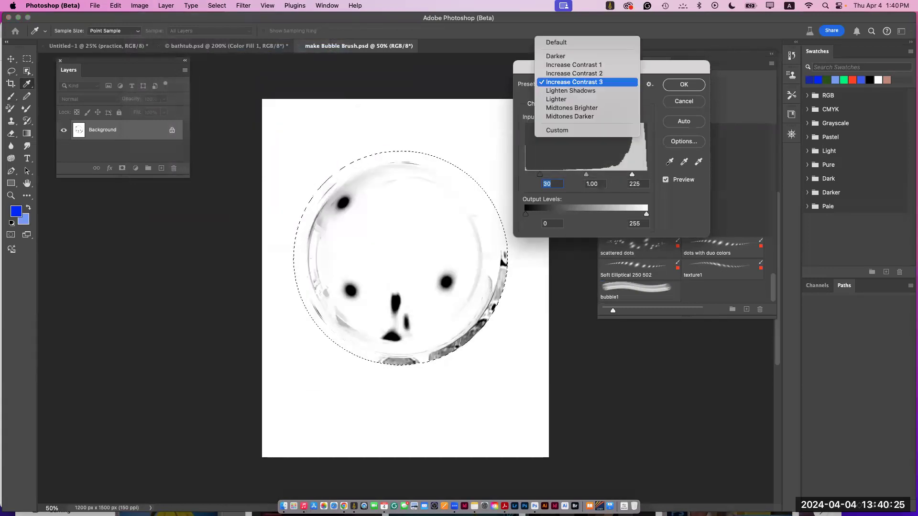
key(Down)
key(Down)
key(Down)
key(Return)
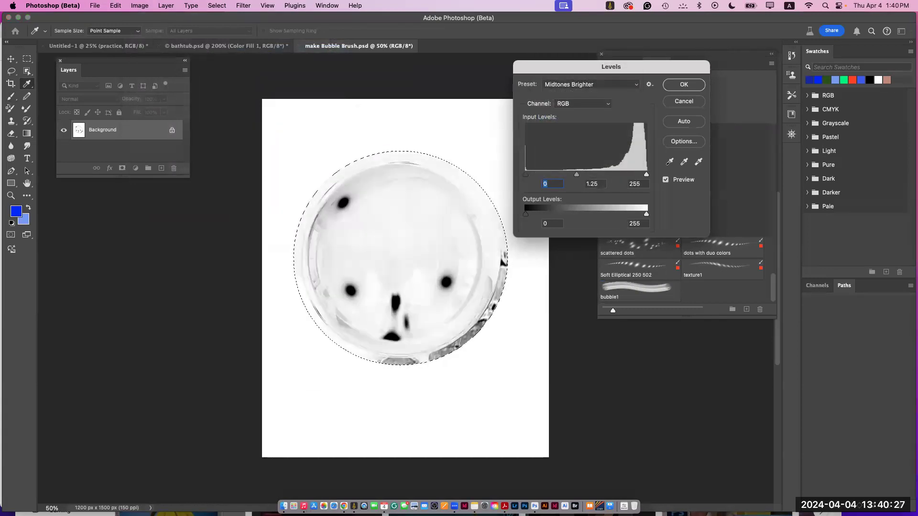
Step: Choose the Darker preset in the Levels adjustment on the bubble
click(587, 84)
key(Up)
key(Up)
key(Up)
key(Up)
key(Up)
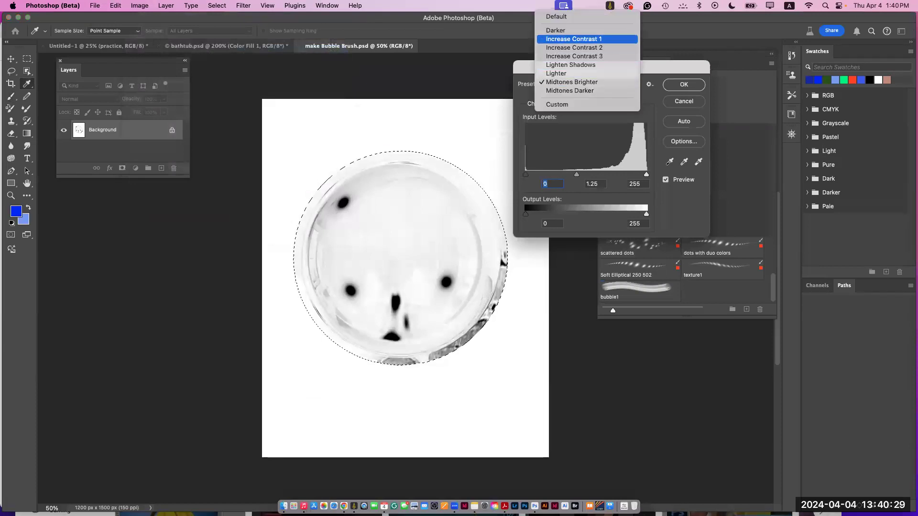
key(Up)
key(Return)
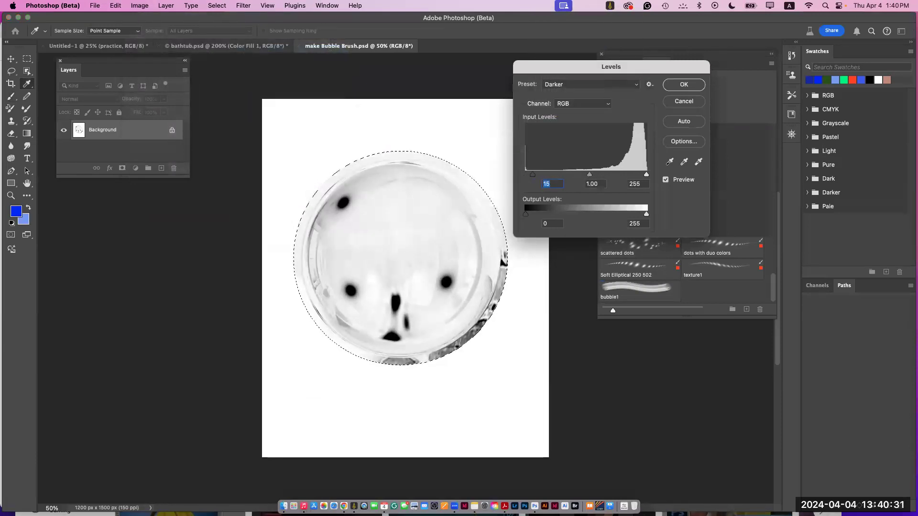
Step: Apply Levels to the bubble with the midtones at 0.32 and define the darkened bubble as a brush preset named dark bubblwe
drag(590, 175, 623, 175)
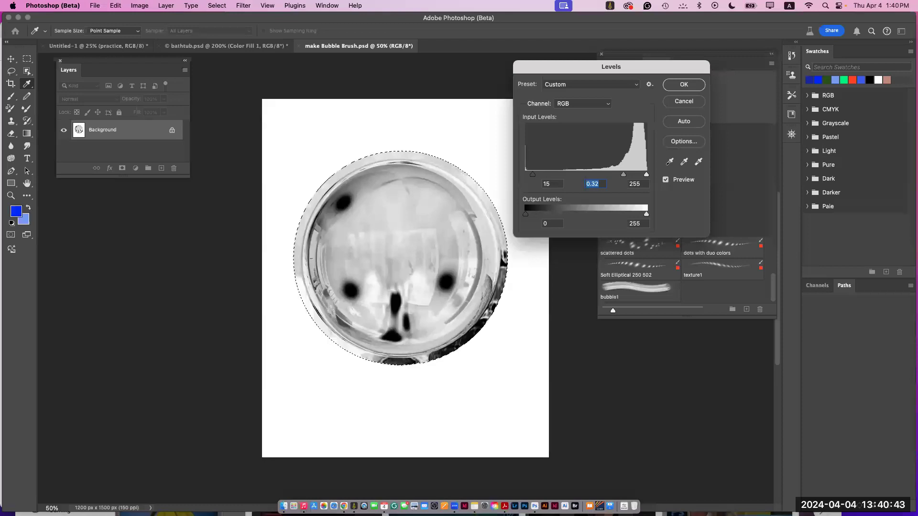
key(Return)
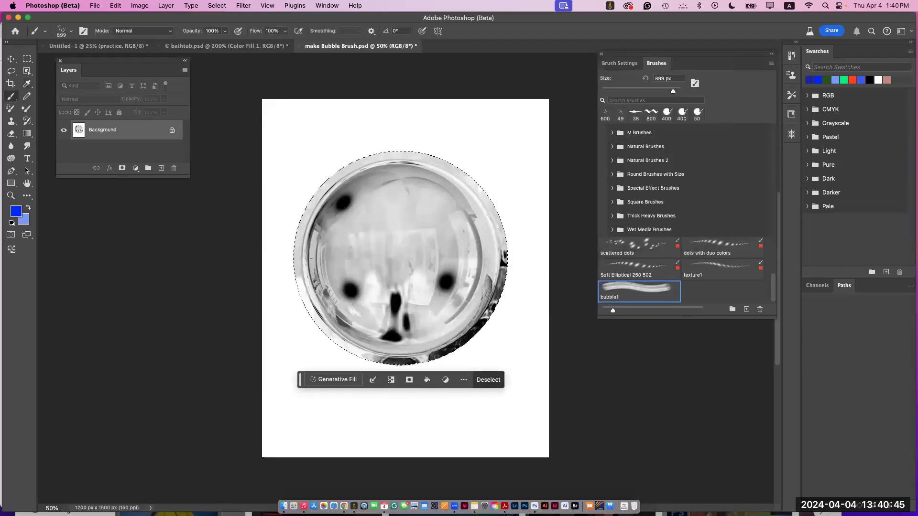
click(116, 6)
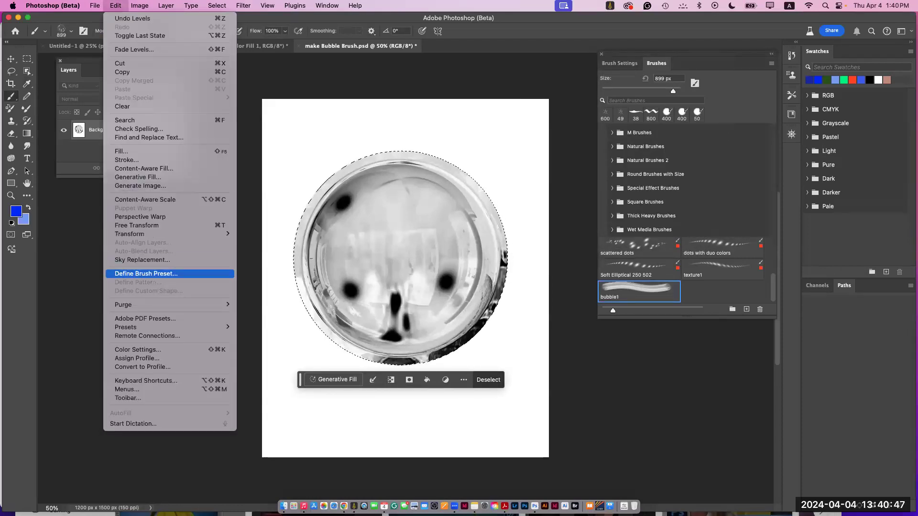
click(152, 274)
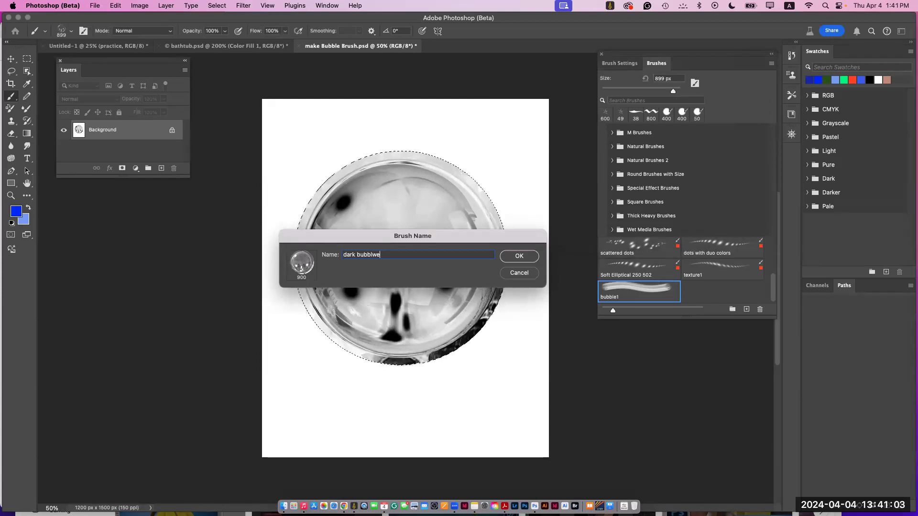
key(Return)
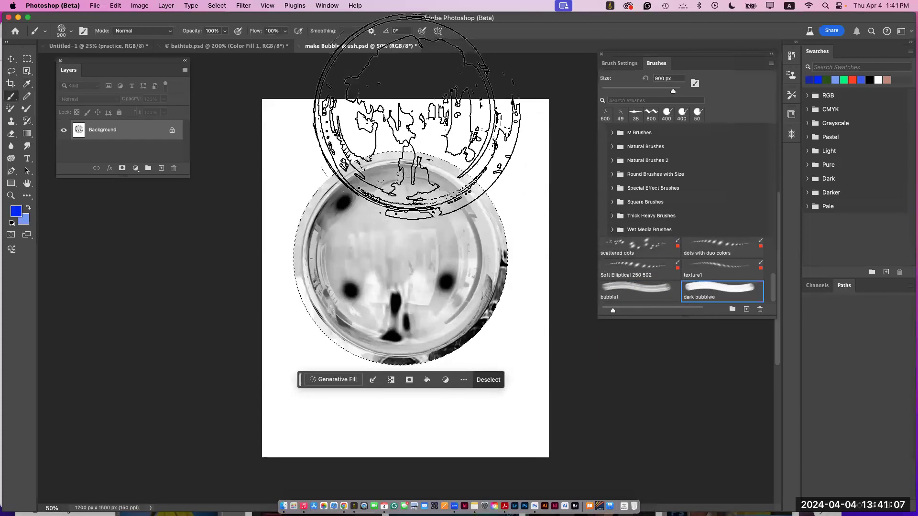
Step: Switch to the bathtub.psd document and shrink the dark bubblwe brush to about 70 px or smaller
click(226, 45)
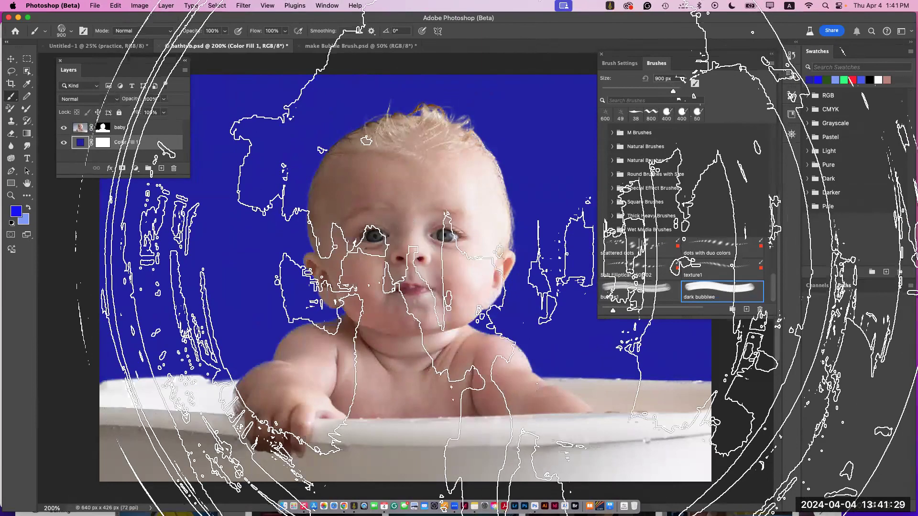
key(bracketleft)
key(bracketleft)
key(bracketleft)
key(bracketleft)
key(bracketleft)
key(bracketleft)
key(bracketleft)
key(bracketleft)
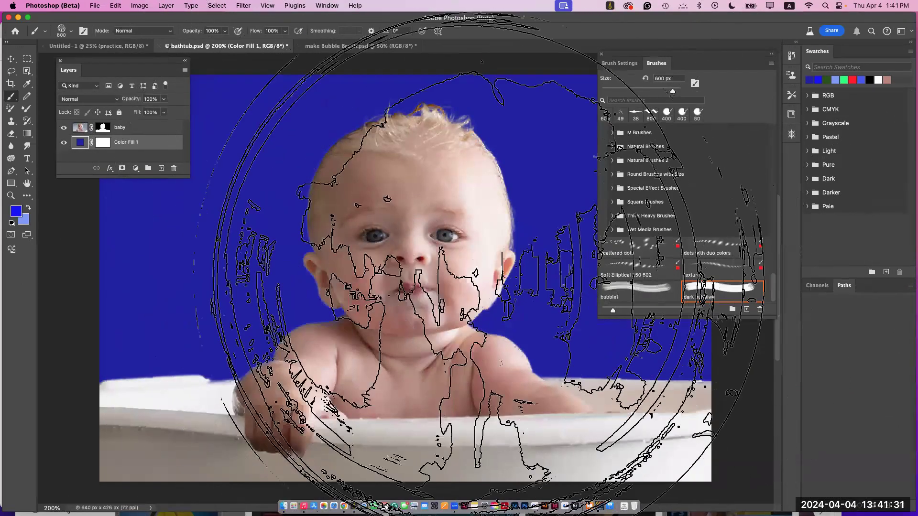
key(bracketleft)
key(bracketleft)
key(bracketleft)
key(bracketleft)
key(bracketleft)
key(bracketleft)
key(bracketleft)
key(bracketleft)
key(bracketleft)
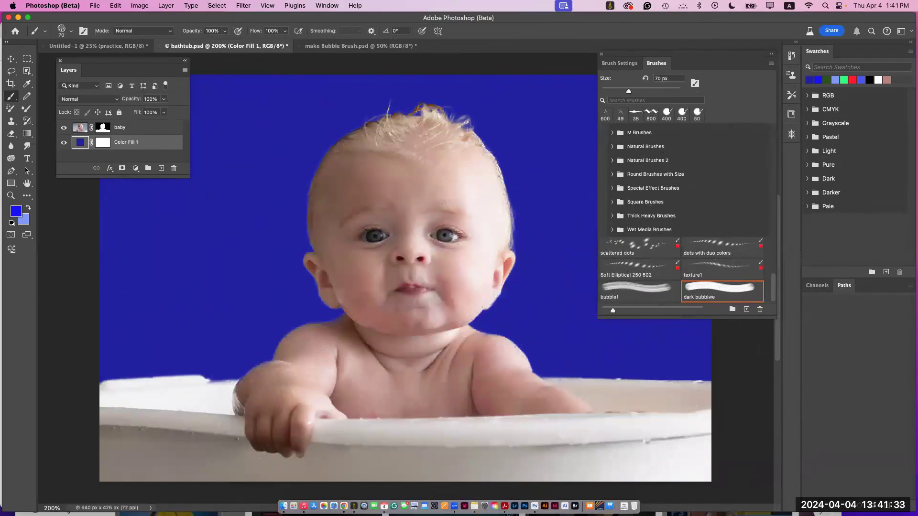
key(bracketleft)
key(bracketleft)
key(bracketleft)
key(bracketleft)
Step: Choose the bubble1 brush and reduce its size to 50 px
click(636, 290)
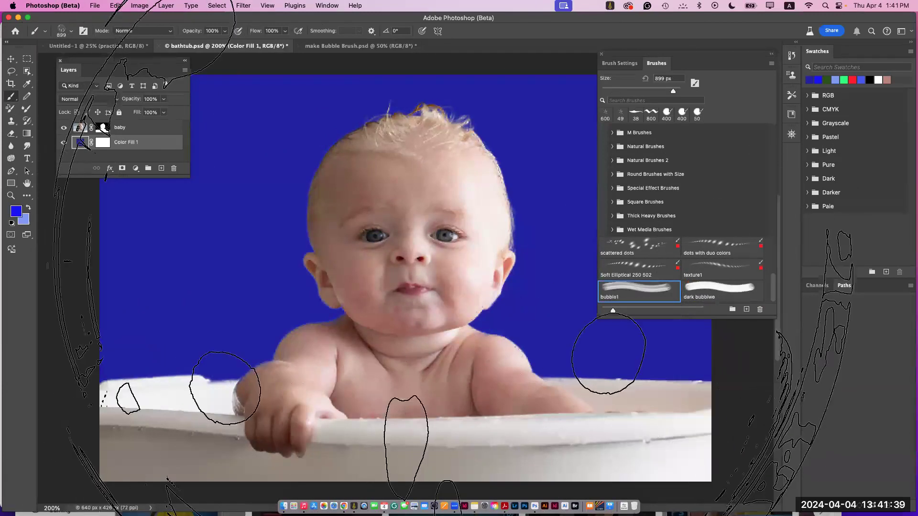
key(bracketleft)
key(bracketleft)
key(bracketleft)
key(bracketleft)
key(bracketleft)
key(bracketleft)
key(bracketleft)
key(bracketleft)
key(bracketleft)
key(bracketleft)
key(bracketleft)
key(bracketleft)
key(bracketleft)
key(bracketleft)
key(bracketleft)
key(bracketleft)
Step: Add a new layer above the baby layer and name it test
click(123, 128)
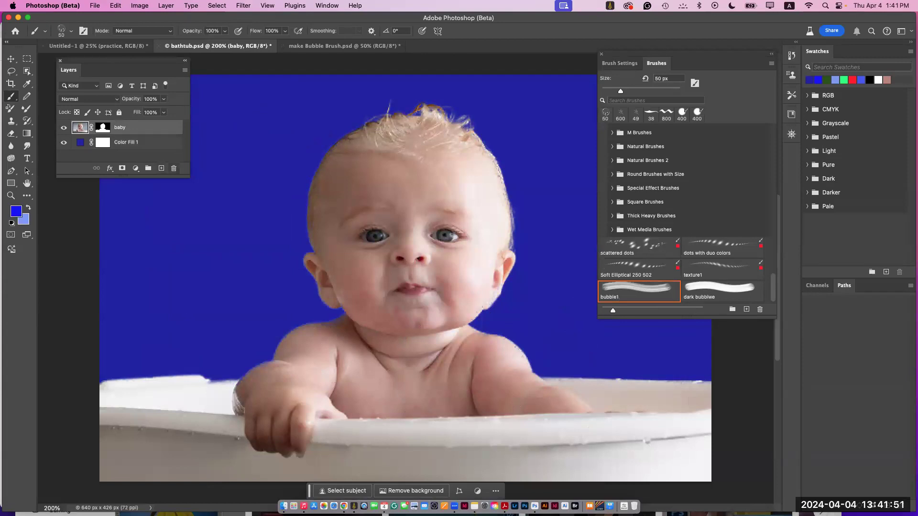
click(161, 168)
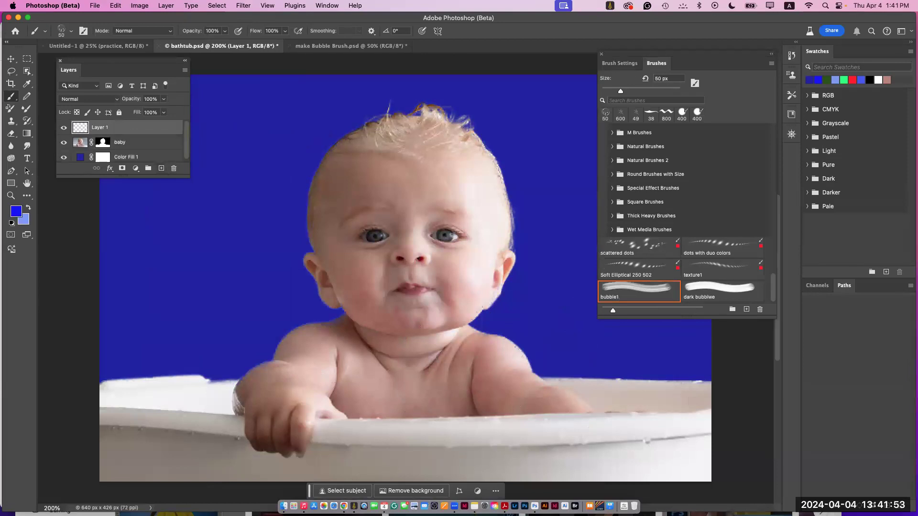
double_click(100, 127)
text(test)
key(Return)
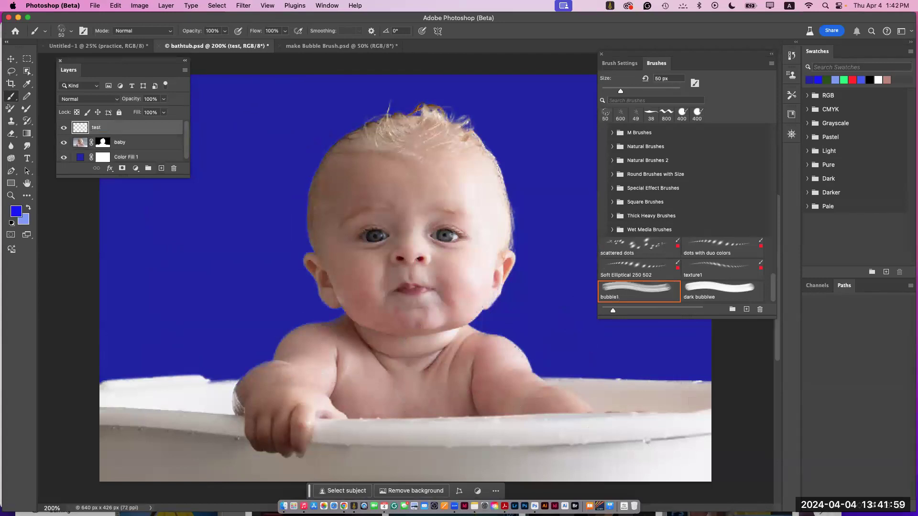
Step: Change the foreground color from blue to a pale yellow
click(16, 211)
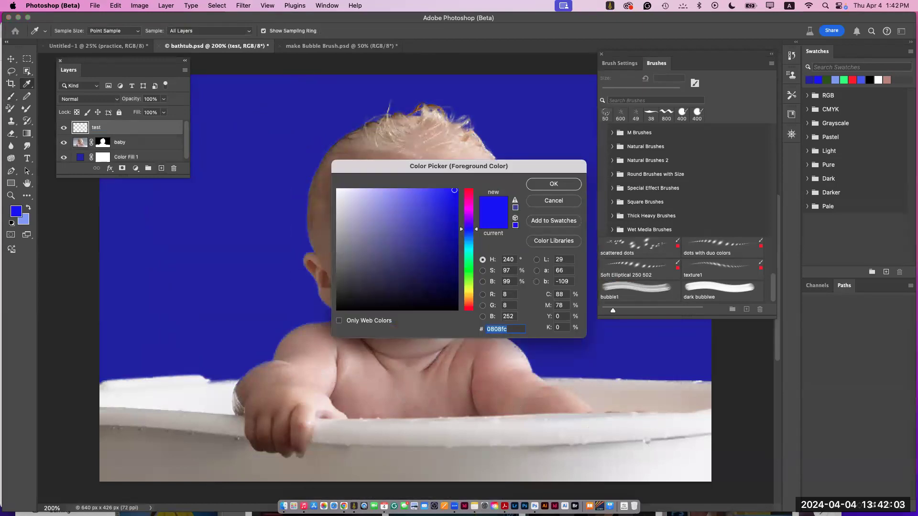
drag(469, 229, 468, 290)
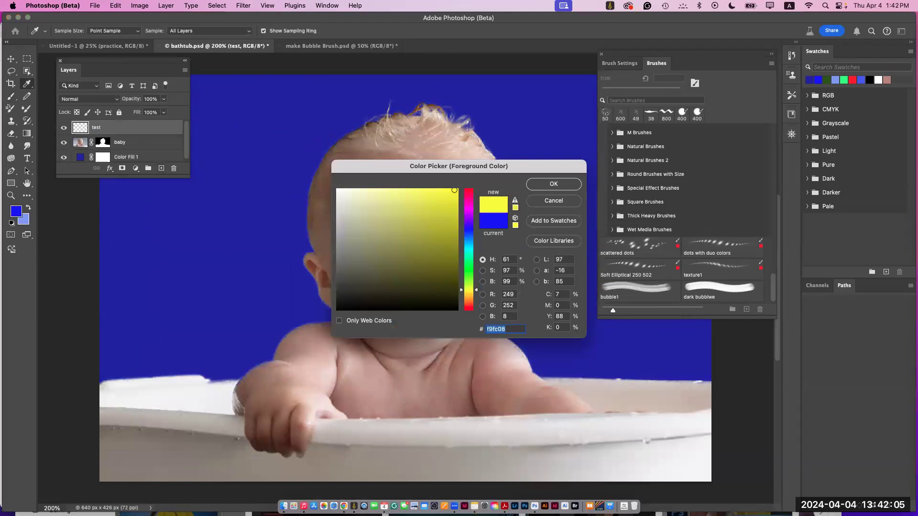
click(357, 192)
key(Return)
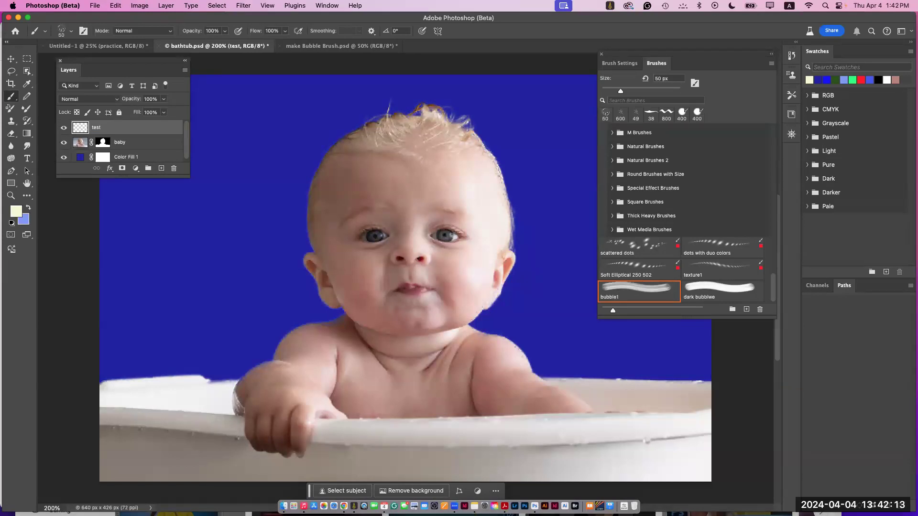
Step: Set the bubble1 brush's tip spacing to 151% and enable Shape Dynamics with a size jitter of 61%
click(620, 63)
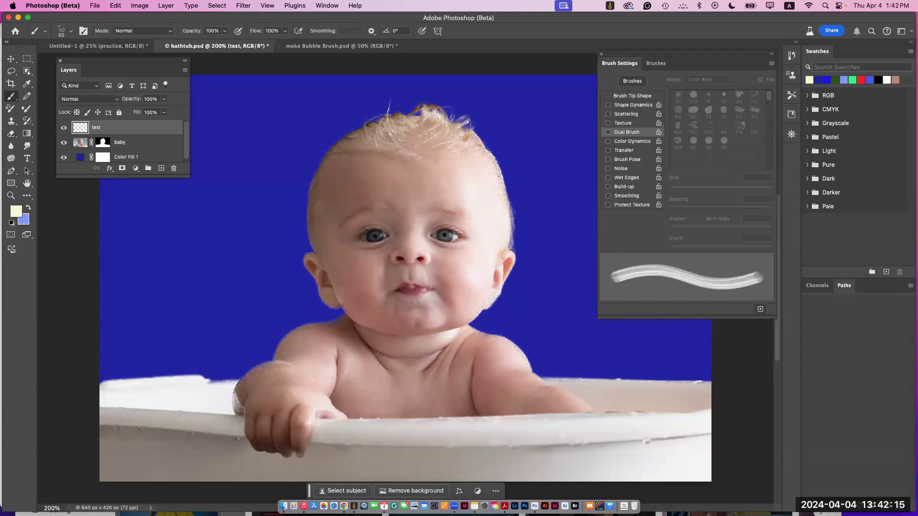
click(632, 96)
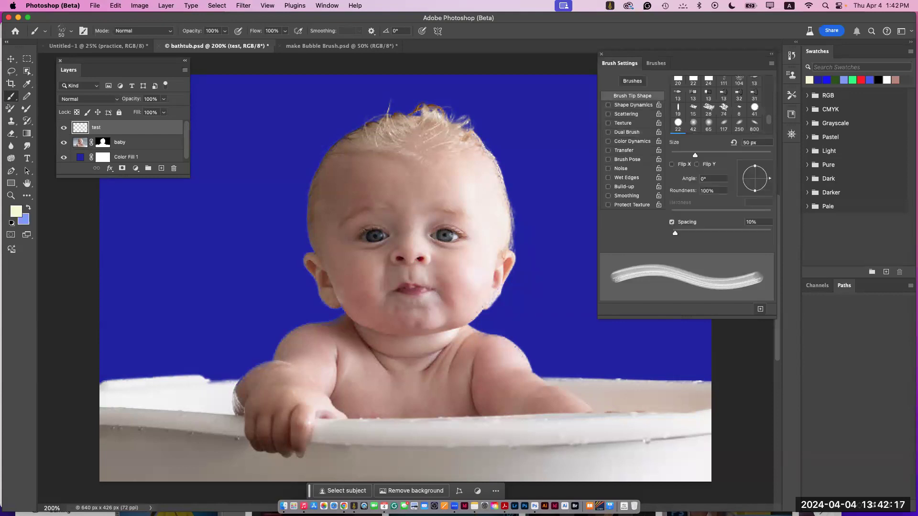
drag(675, 233, 734, 233)
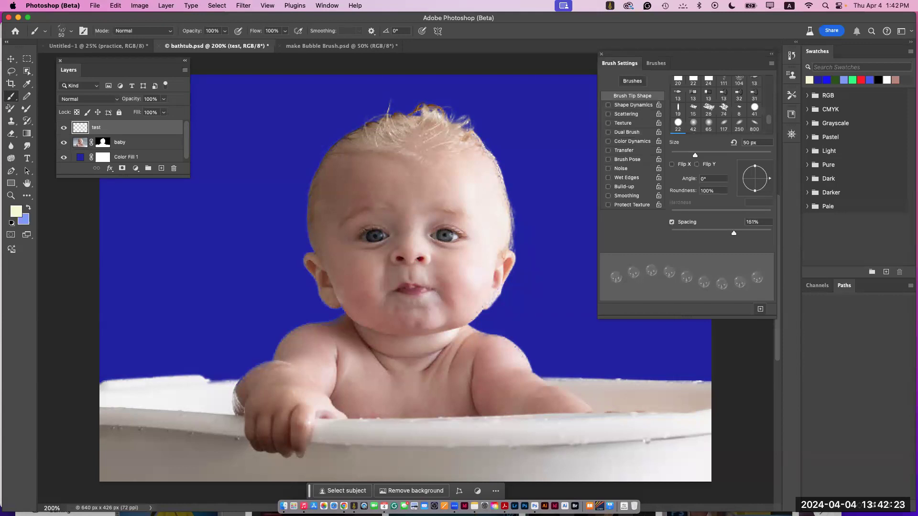
click(631, 105)
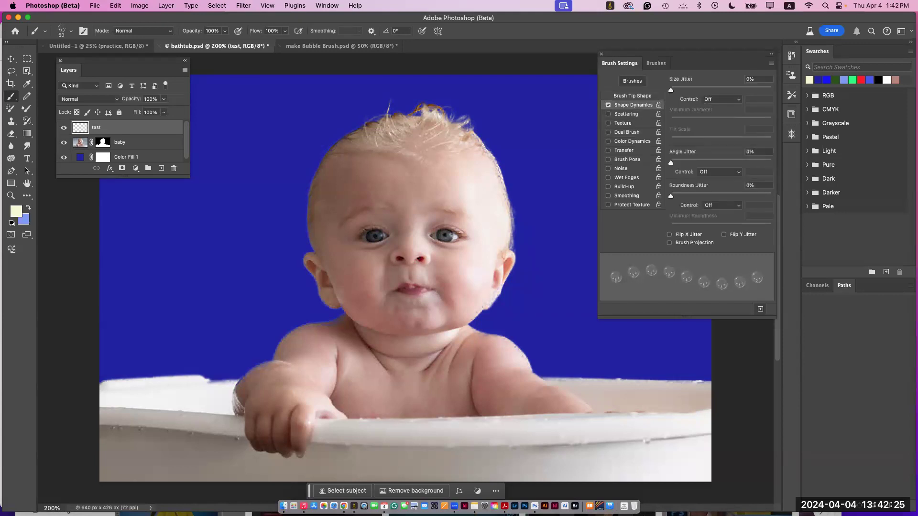
drag(671, 90, 733, 90)
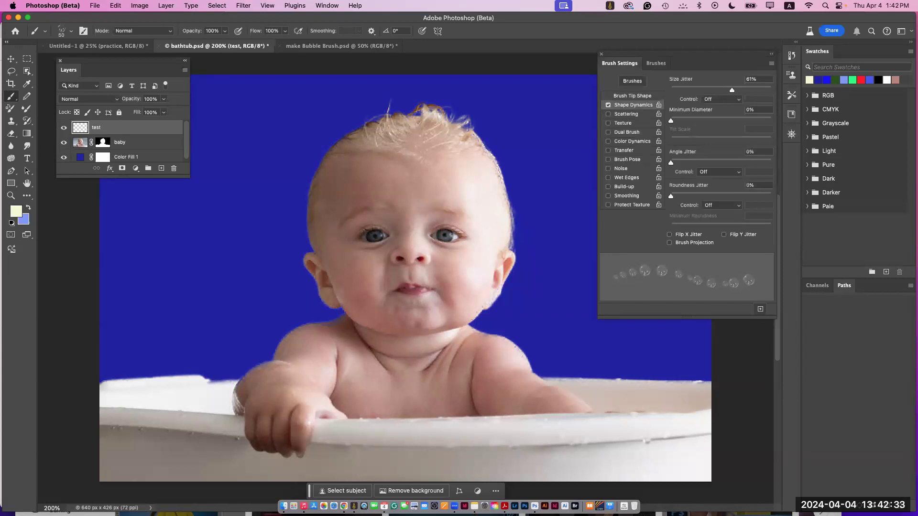
Step: Enable Scattering for the bubble1 brush on both axes with a scatter of 519%
click(608, 113)
click(701, 79)
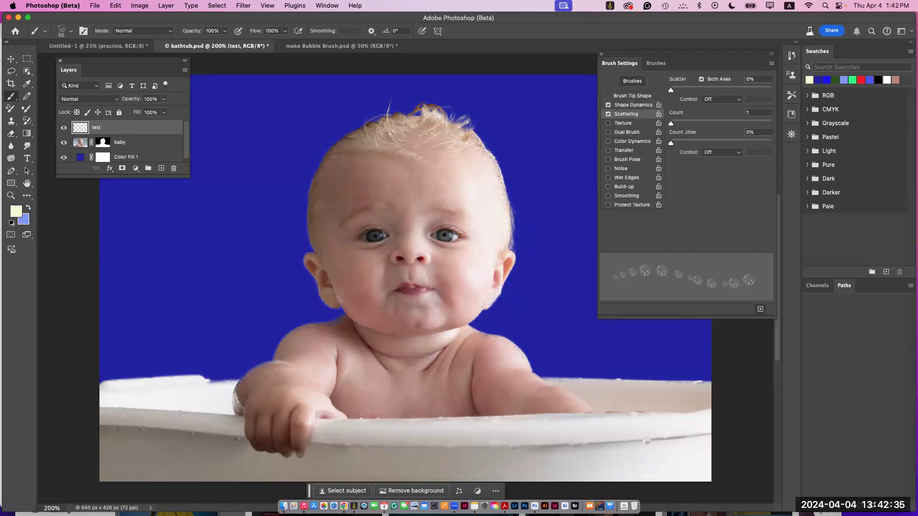
drag(671, 90, 723, 90)
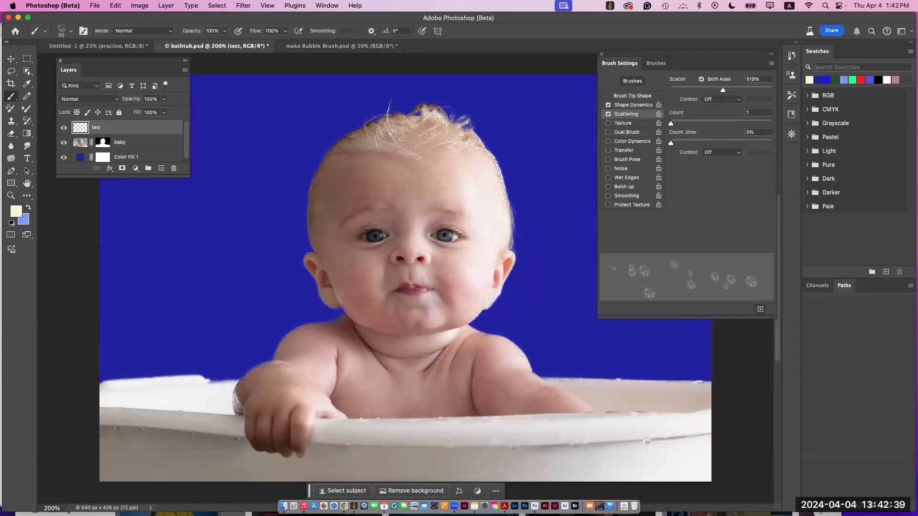
Step: Enlarge the brush to 70 px and stamp pale yellow bubbles around and over the baby and bathtub on the test layer
key(bracketright)
key(bracketright)
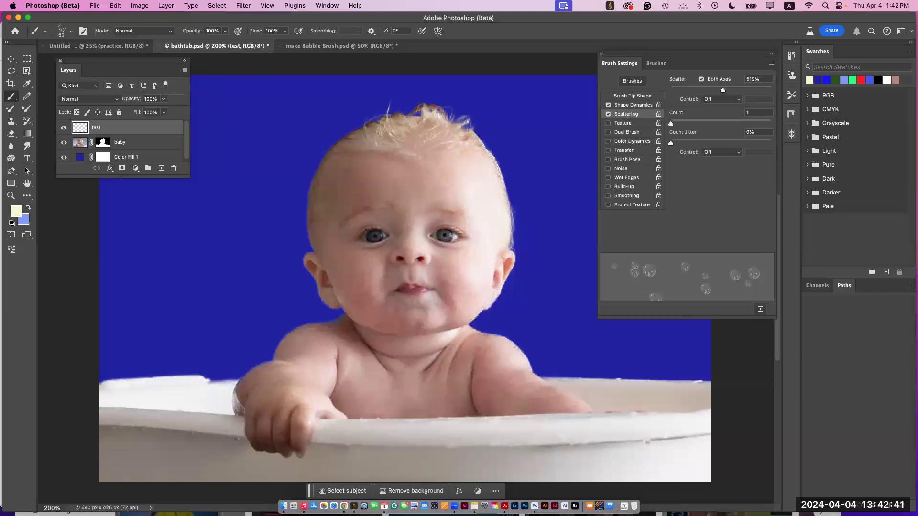
click(265, 125)
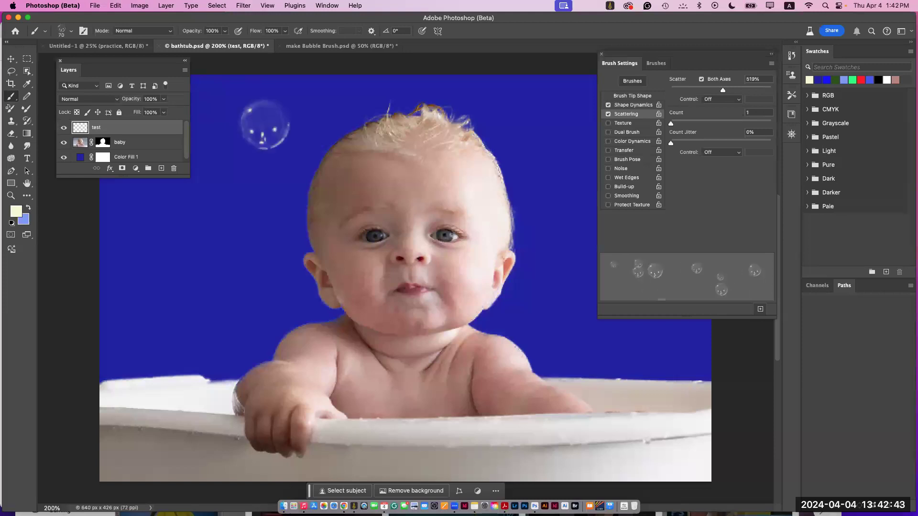
click(314, 274)
click(392, 281)
click(485, 462)
click(349, 368)
click(327, 198)
click(273, 305)
click(418, 148)
click(571, 97)
click(505, 173)
click(449, 297)
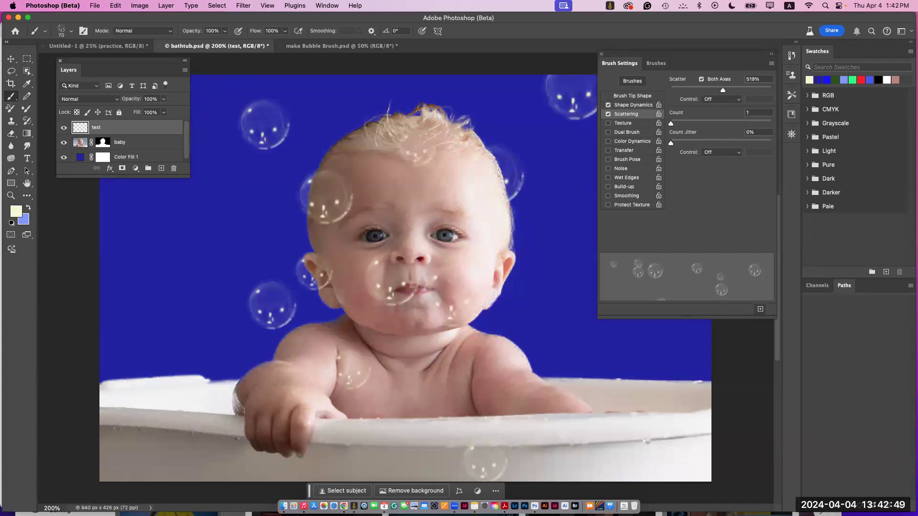
click(574, 356)
click(262, 229)
click(245, 266)
click(193, 160)
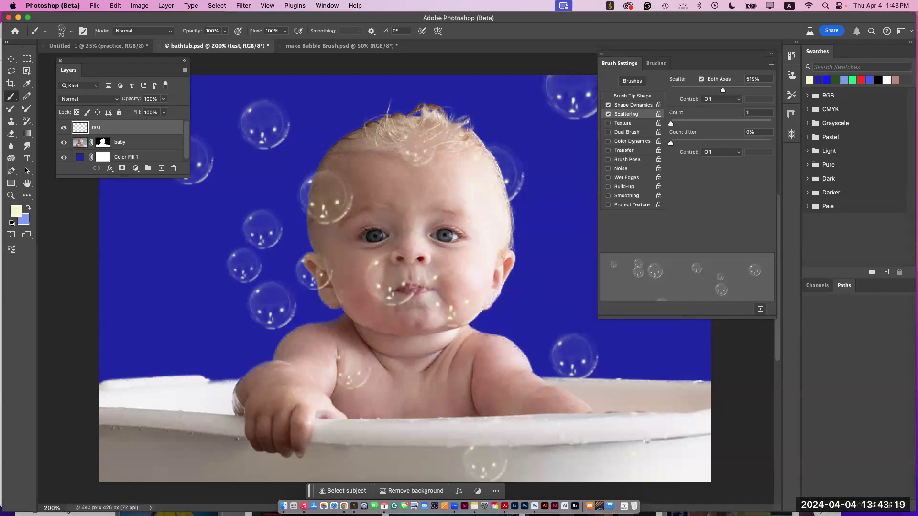
Step: Save the adjusted brush as a new preset named bubbles all the way, including its size, tool settings and color
click(761, 310)
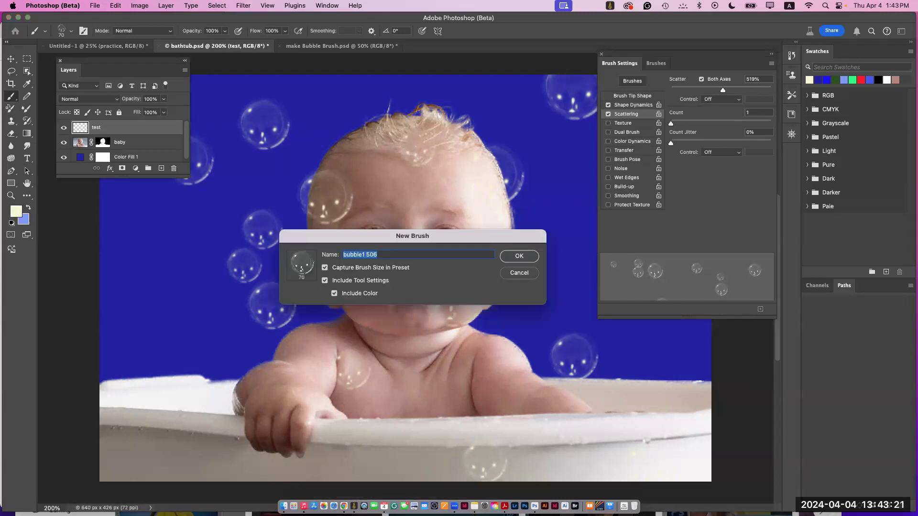
text(bubbles all the way)
key(Return)
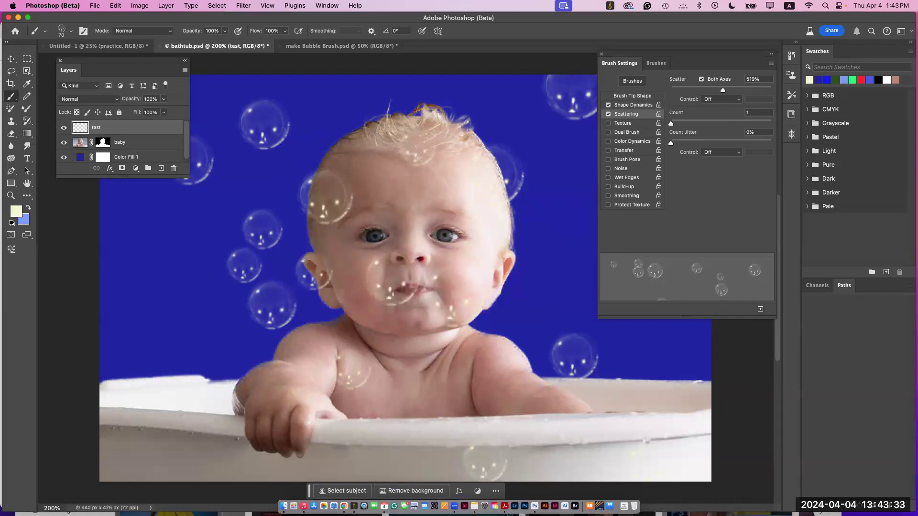
Step: Choose the dark bubblwe brush from the saved brushes and reduce its size to 50 px
click(656, 63)
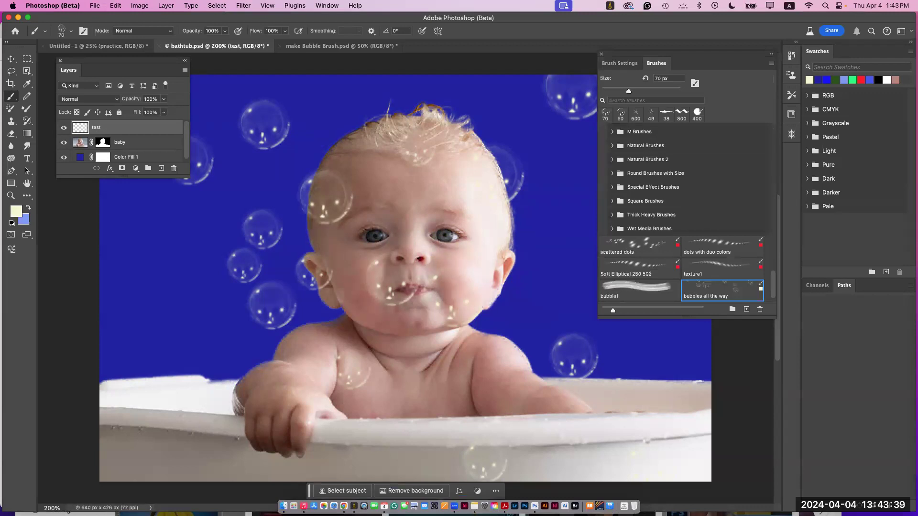
click(639, 290)
scroll(643, 282, down, 2)
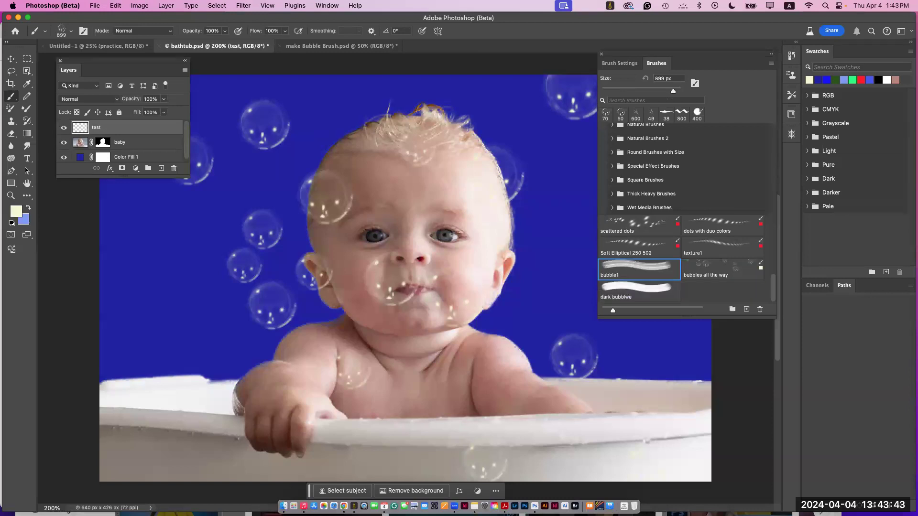
click(636, 289)
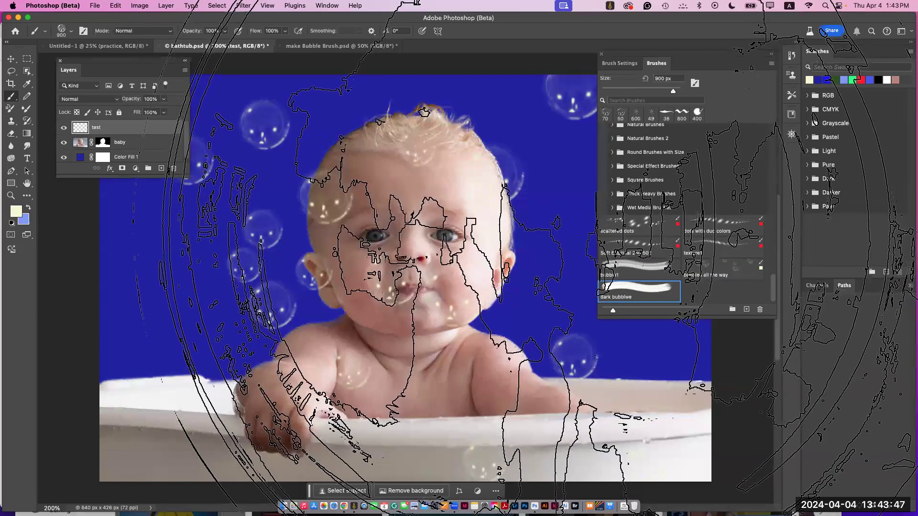
key(bracketleft)
key(bracketleft)
key(bracketleft)
key(bracketleft)
key(bracketleft)
key(bracketleft)
key(bracketleft)
key(bracketleft)
key(bracketleft)
key(bracketleft)
key(bracketleft)
key(bracketleft)
key(bracketleft)
key(bracketleft)
key(bracketleft)
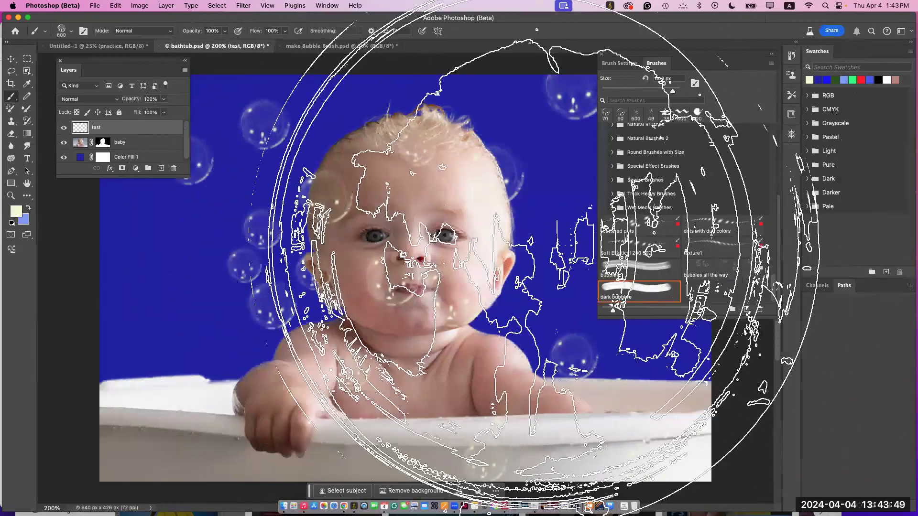
key(bracketleft)
key(bracketleft)
key(bracketleft)
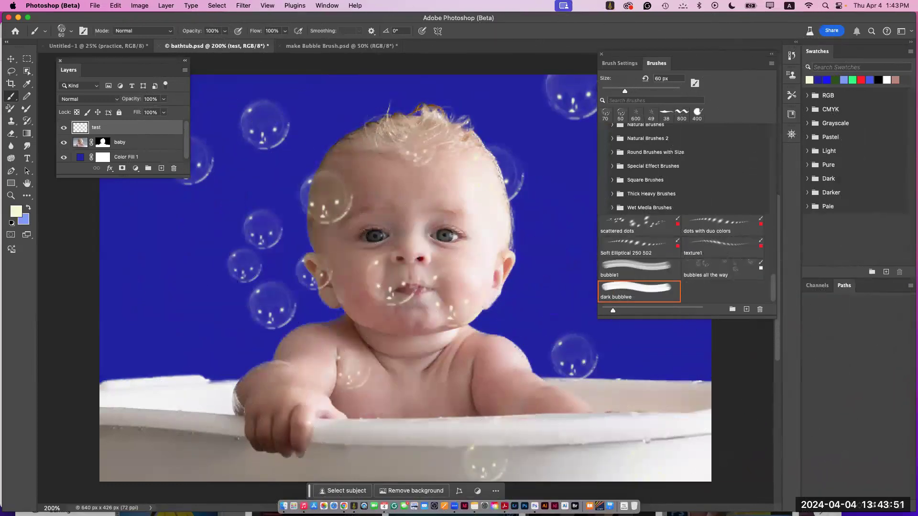
Step: Stamp three stronger bubbles with dark bubblwe on the blue background, two on the right of the baby and one on the left
click(555, 170)
click(560, 247)
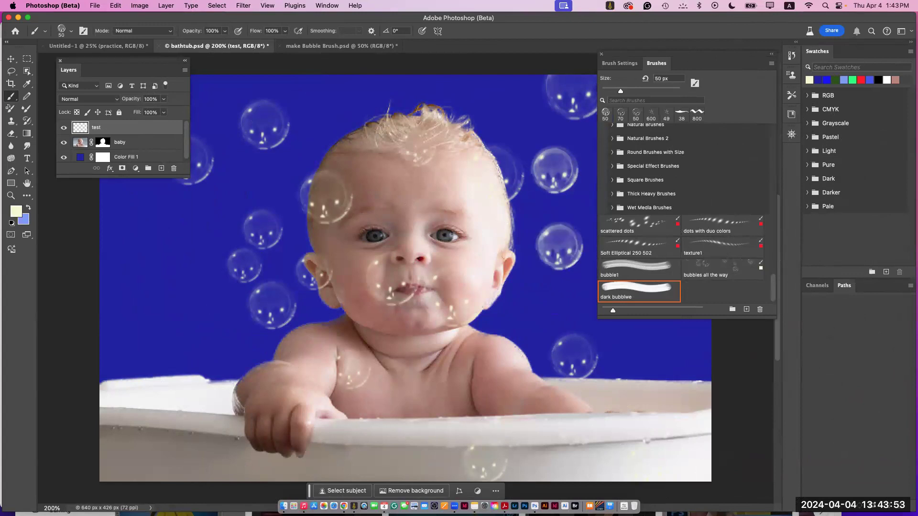
click(190, 243)
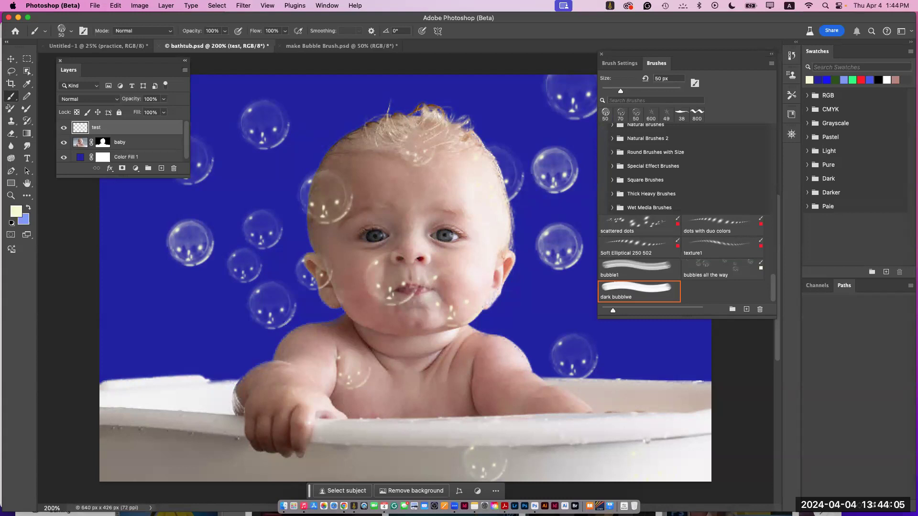
Step: Hide the test layer and add a new empty layer above it
click(63, 127)
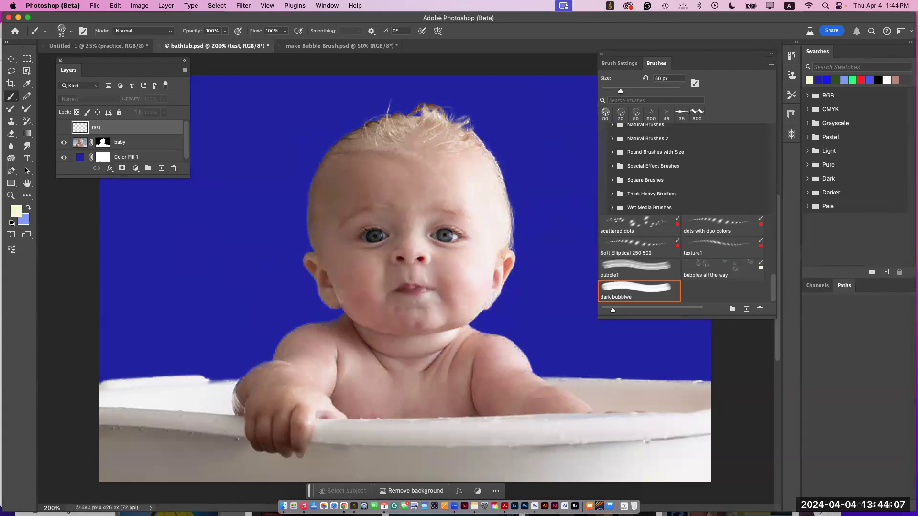
click(161, 168)
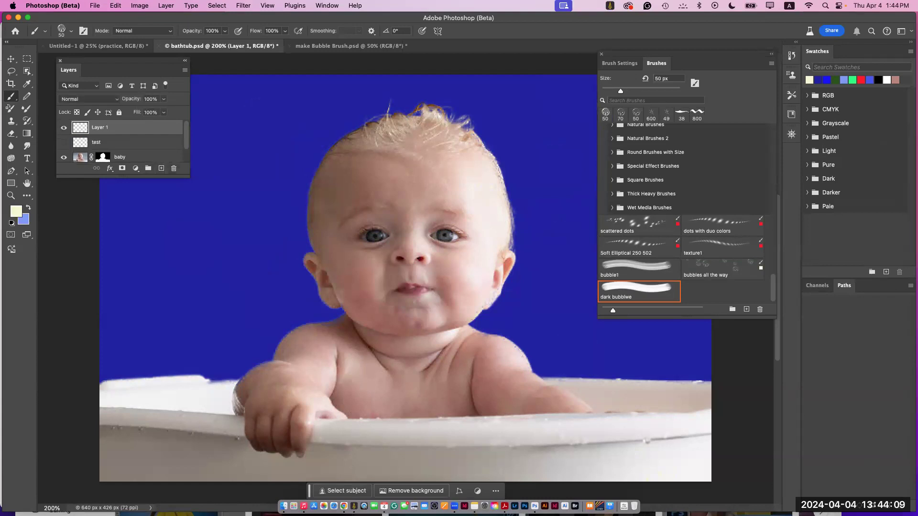
Step: Make the pale yellow foreground color slightly more saturated
click(16, 211)
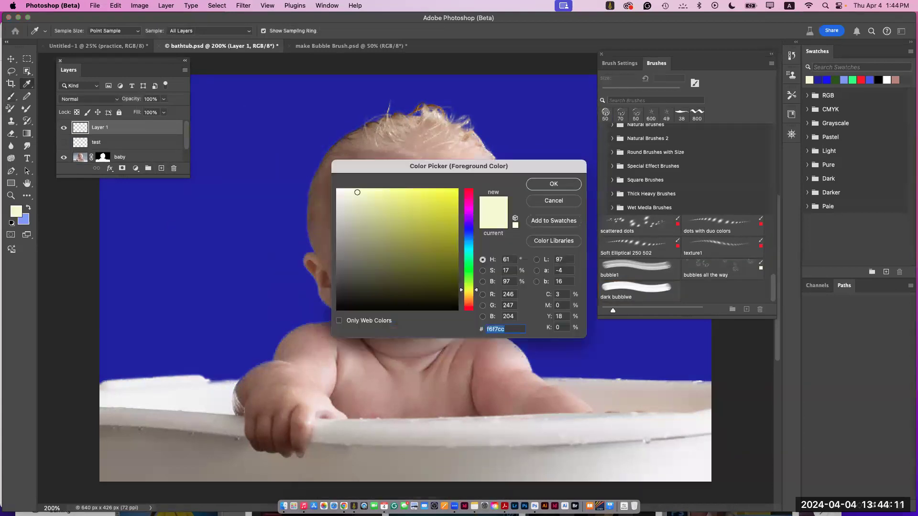
drag(357, 192, 368, 190)
key(Return)
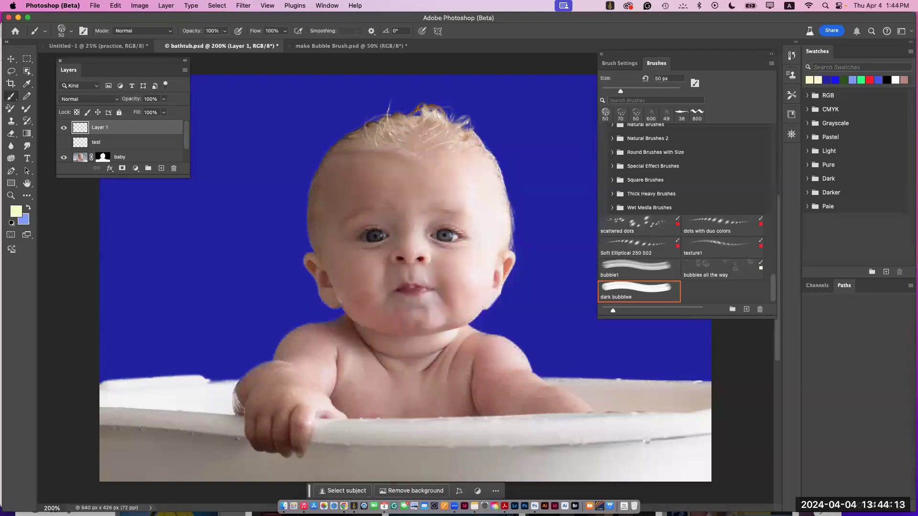
Step: Choose the saved bubbles all the way brush and stamp bubbles over the baby and the blue background on the new layer
click(722, 270)
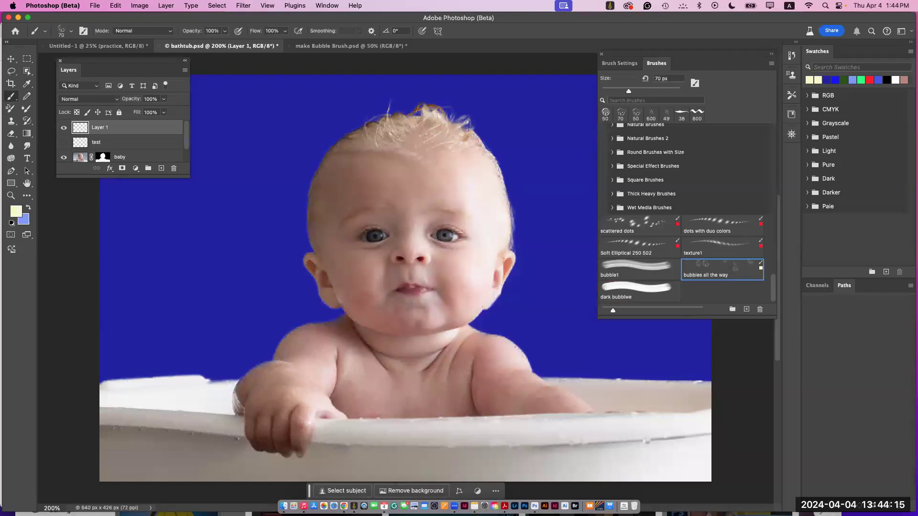
click(287, 249)
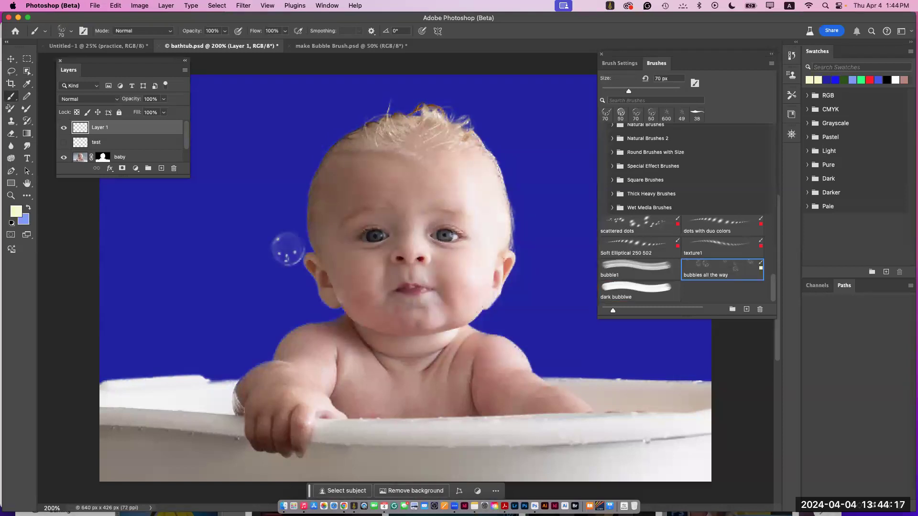
click(285, 173)
click(382, 117)
click(403, 265)
click(417, 350)
click(447, 349)
click(504, 396)
click(518, 273)
click(539, 265)
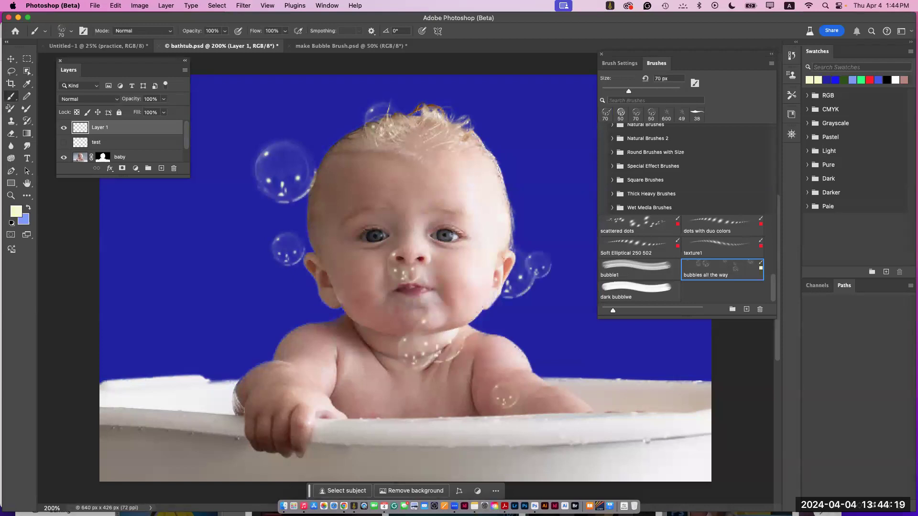
click(583, 332)
click(591, 242)
click(452, 274)
click(417, 242)
click(243, 271)
click(394, 308)
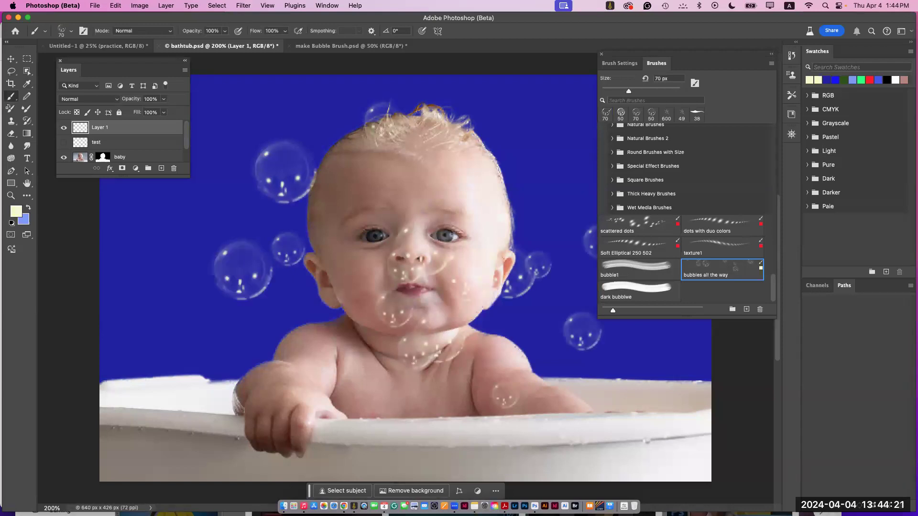
click(147, 286)
click(109, 362)
click(193, 137)
click(107, 202)
click(278, 130)
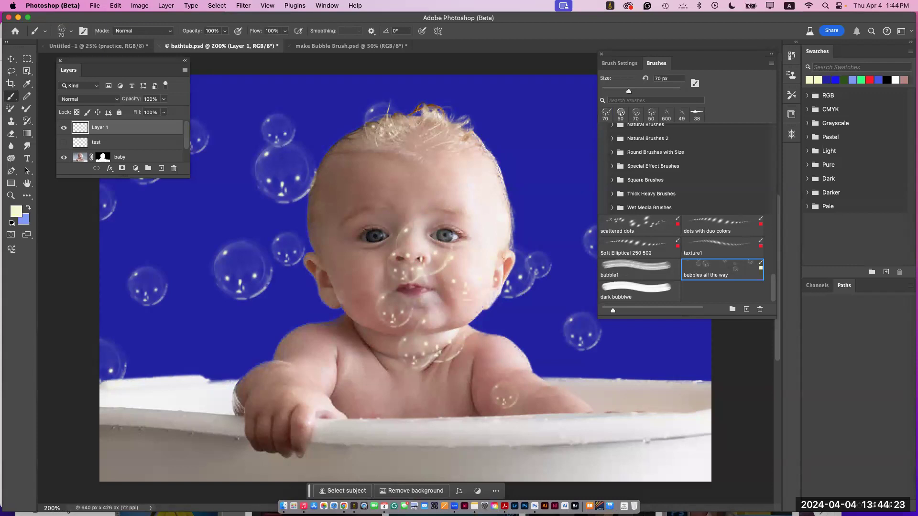
Step: Switch to the Soft Elliptical 250 502 preset and back to bubbles all the way to compare their stored colors and sizes
click(622, 246)
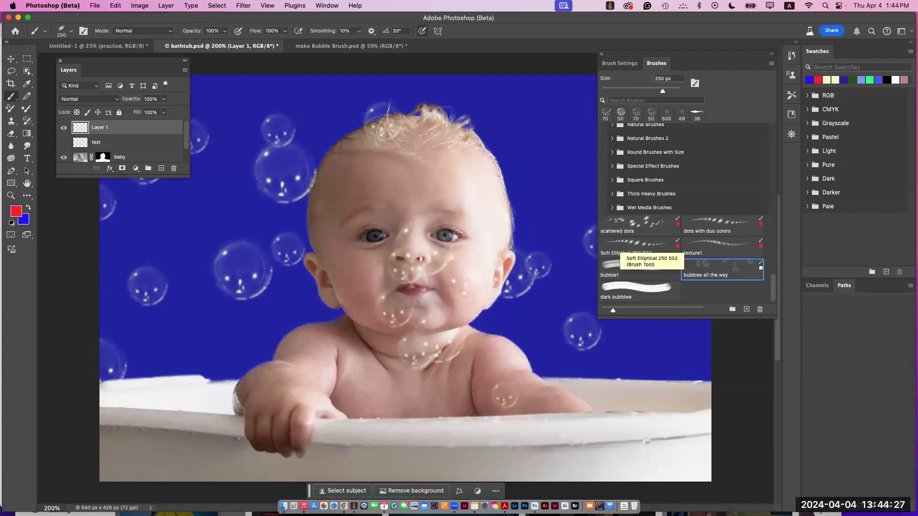
click(621, 266)
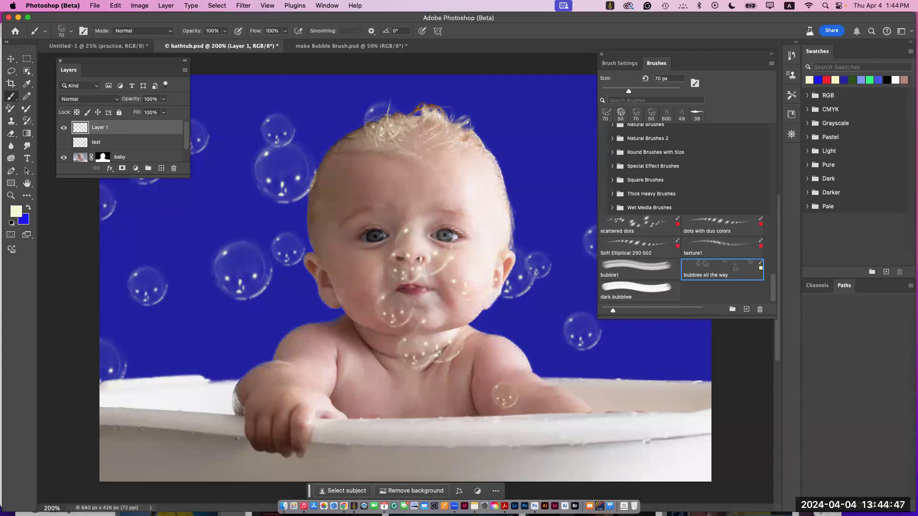
Step: Hide the new bubble layer, show the full layer list, and reselect the outline of the baby and bathtub
click(64, 128)
drag(124, 177, 123, 335)
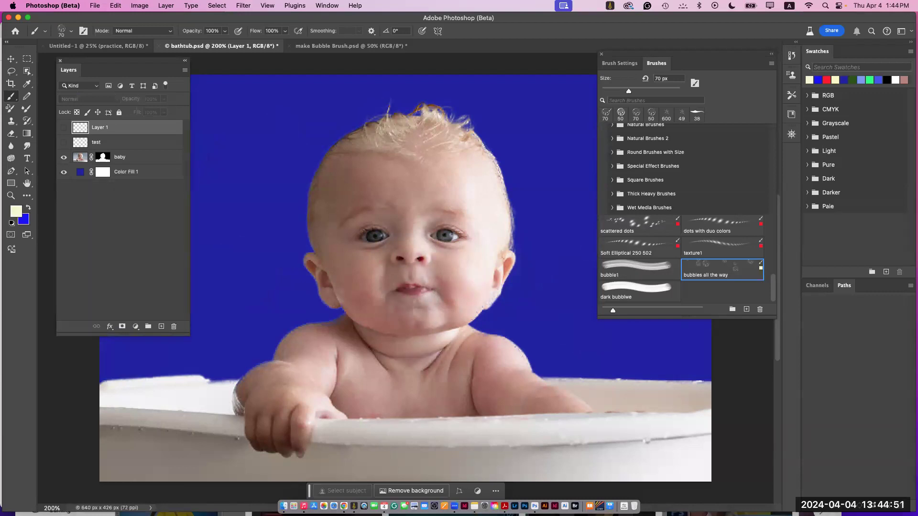
key(super+shift+d)
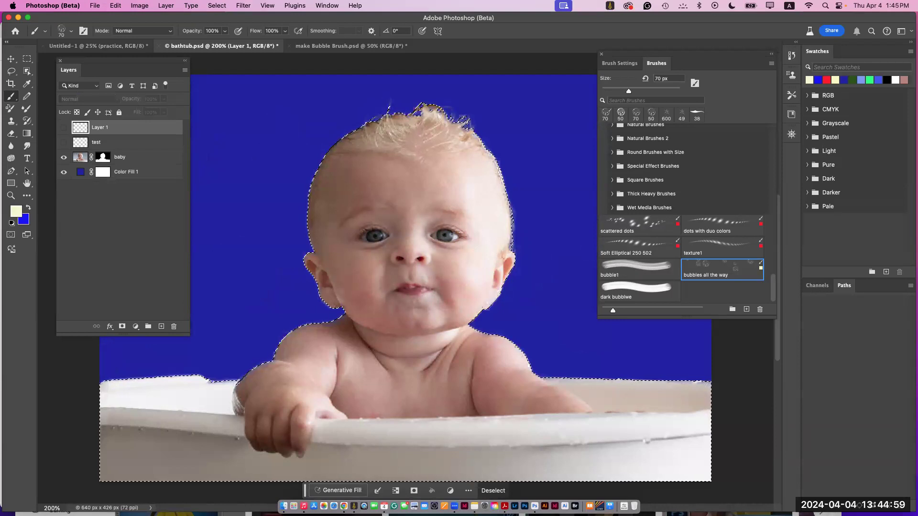
Step: Subtract the baby's body and the bathtub from the selection with the Lasso tool, cutting along the chin to keep the head
key(l)
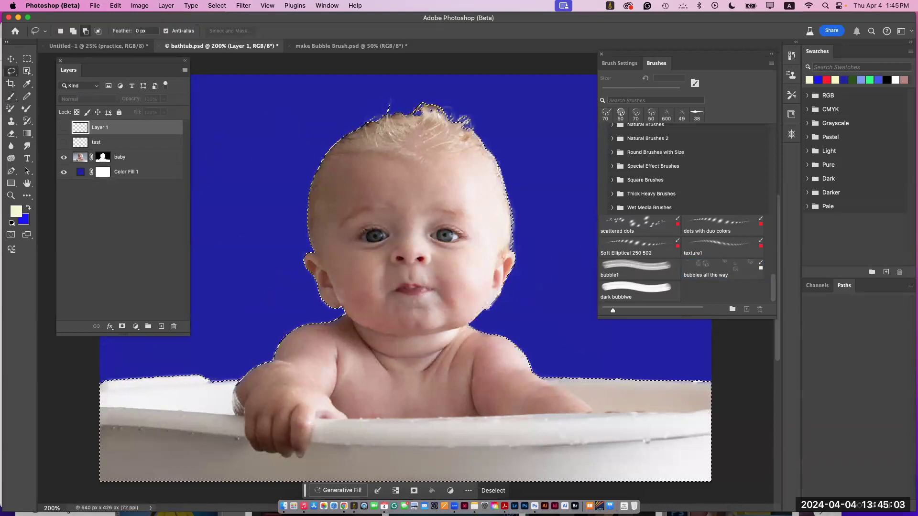
key(alt)
drag(343, 310, 351, 319)
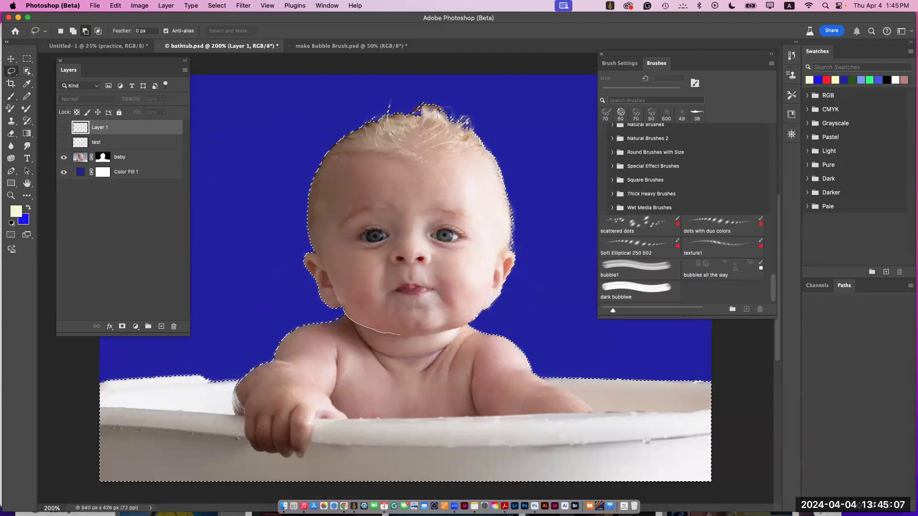
mouse_move(467, 325)
mouse_down()
mouse_move(620, 340)
mouse_move(713, 439)
mouse_move(413, 483)
mouse_move(99, 450)
mouse_up()
mouse_move(100, 388)
mouse_down()
mouse_move(212, 335)
mouse_move(343, 311)
mouse_up()
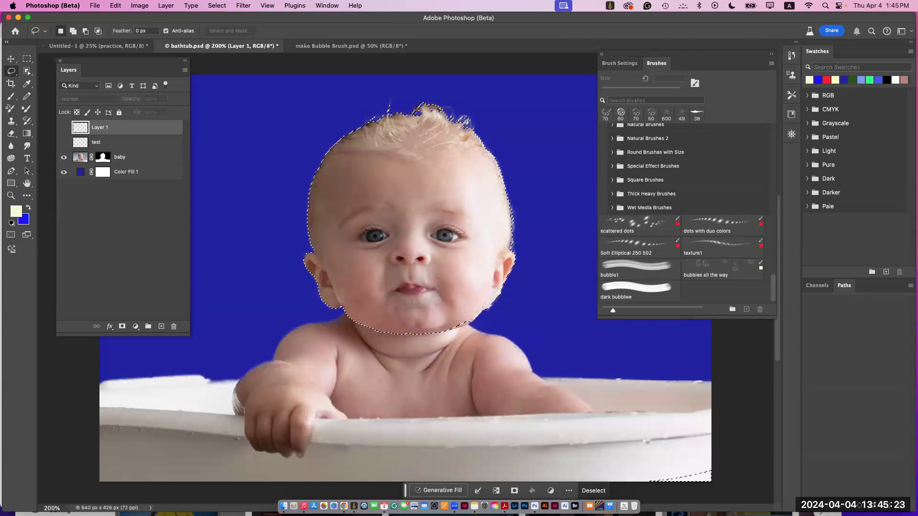
Step: Define a brush preset from the selected baby's head and name it baby
click(116, 6)
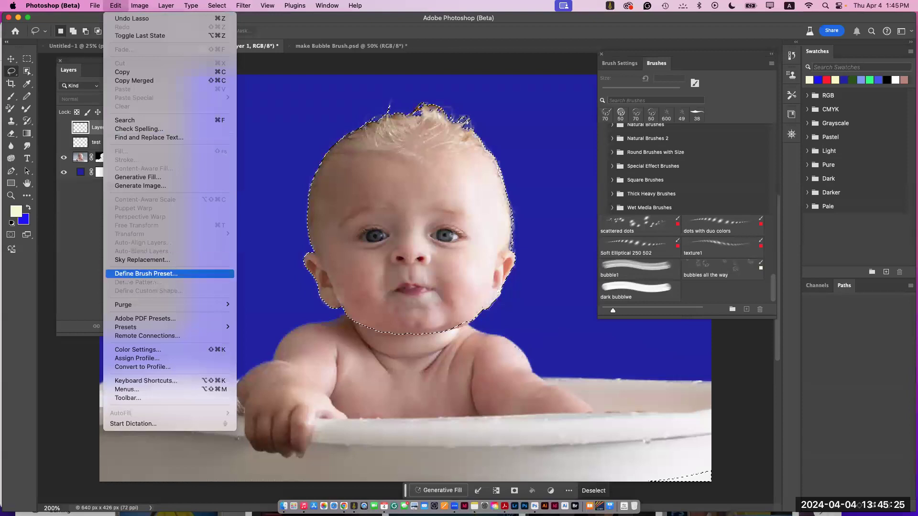
click(138, 274)
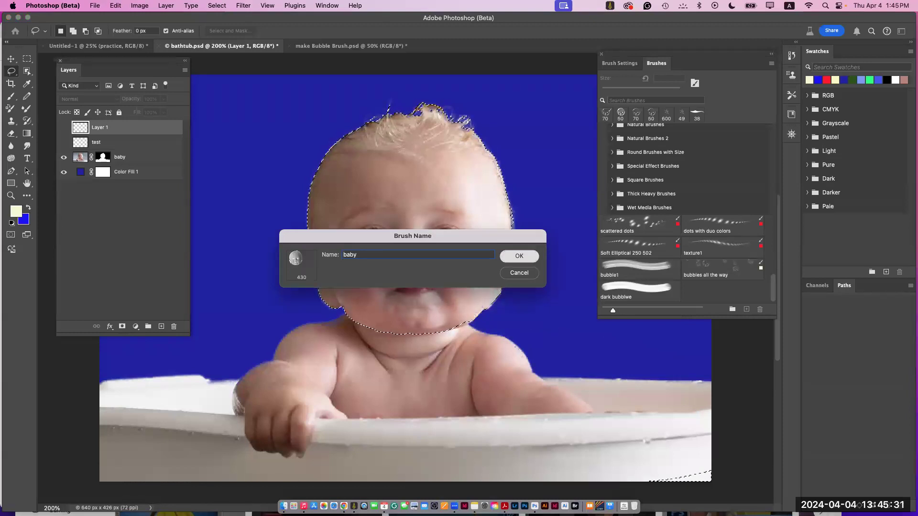
Step: Save the selected head as a brush preset named baby
click(531, 257)
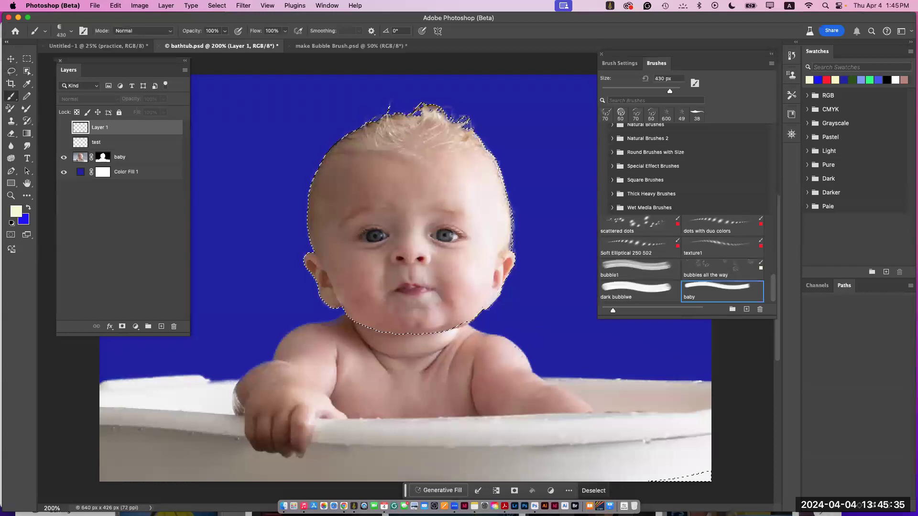
Step: Clear all painted strokes from the practice layer in the Untitled-1 document and remove the selection
click(98, 47)
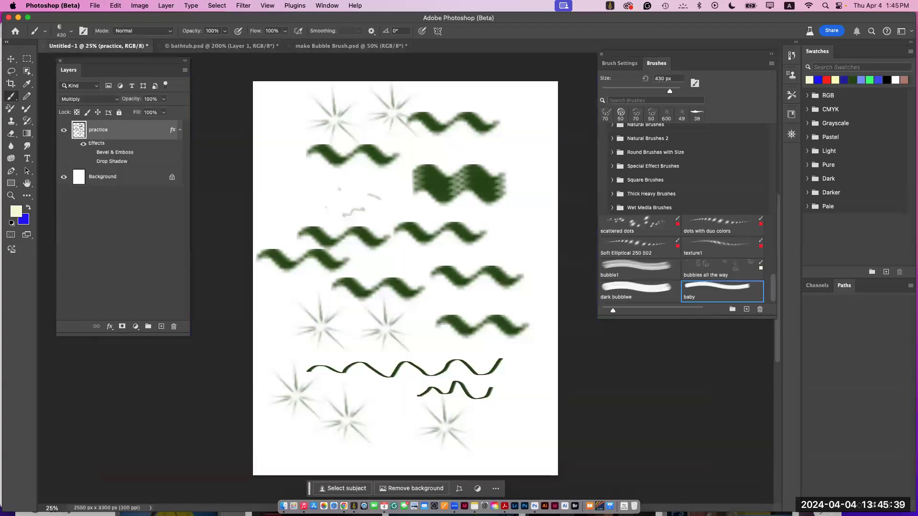
key(super+a)
key(BackSpace)
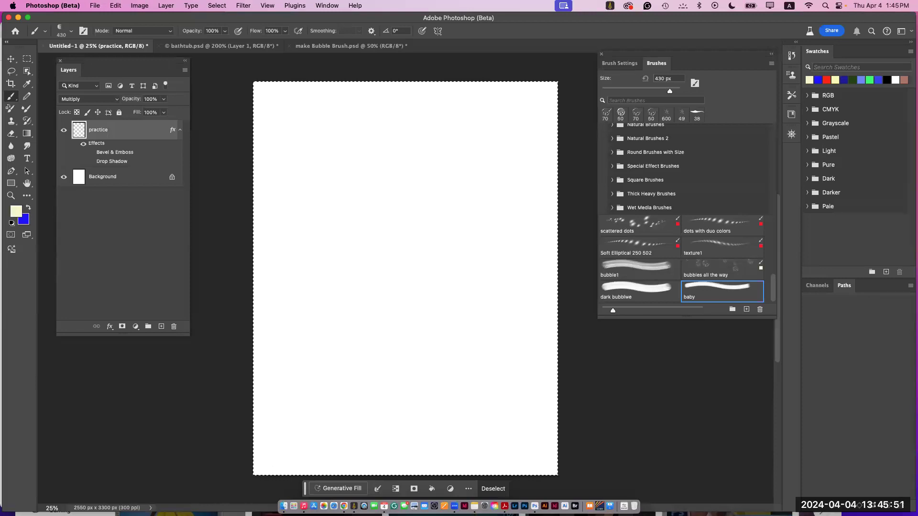
key(super+d)
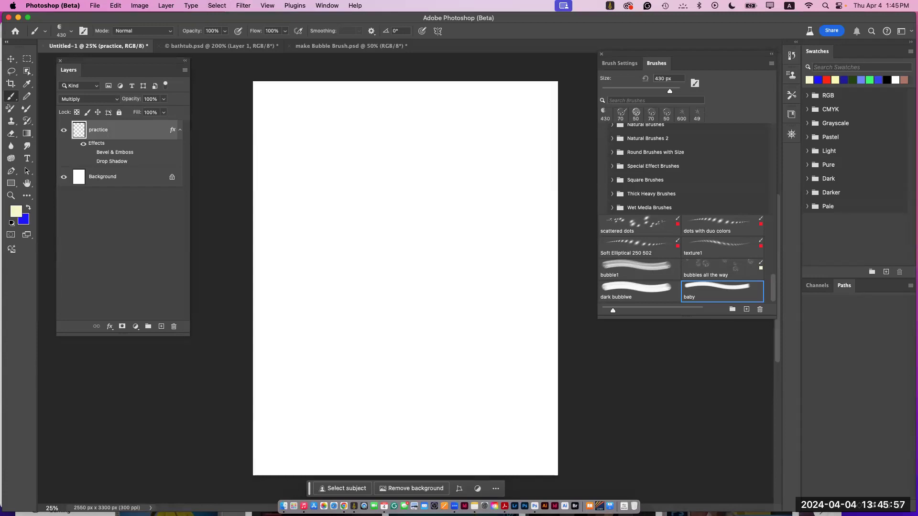
Step: Swap to the blue foreground color and stamp five heads on the practice layer with the 430 px baby brush
key(x)
click(326, 133)
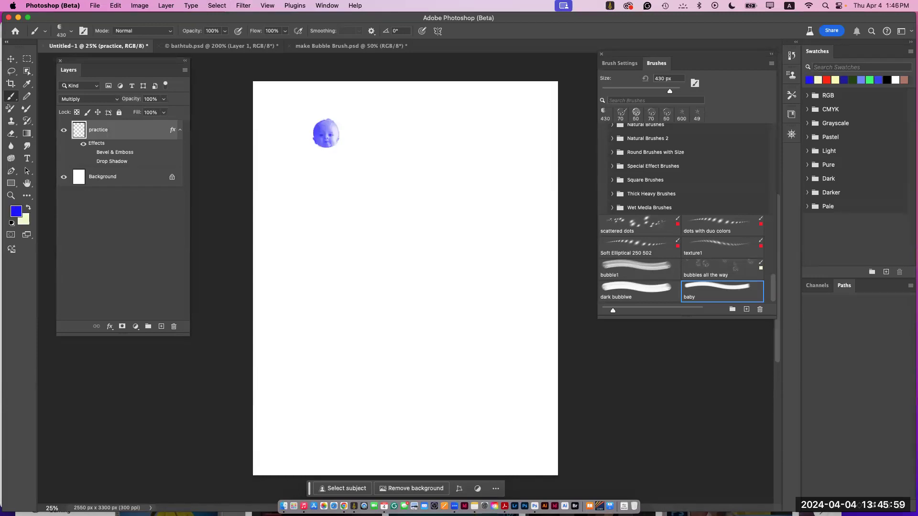
click(408, 131)
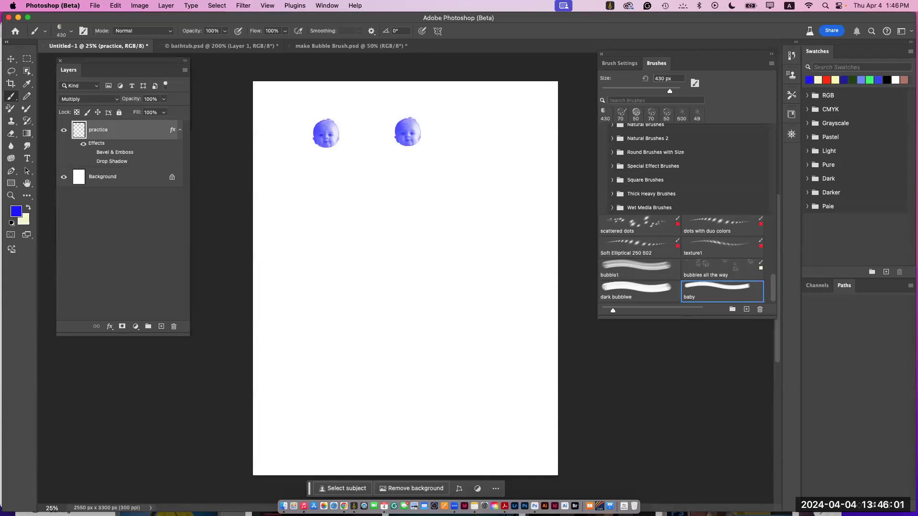
key(super+equal)
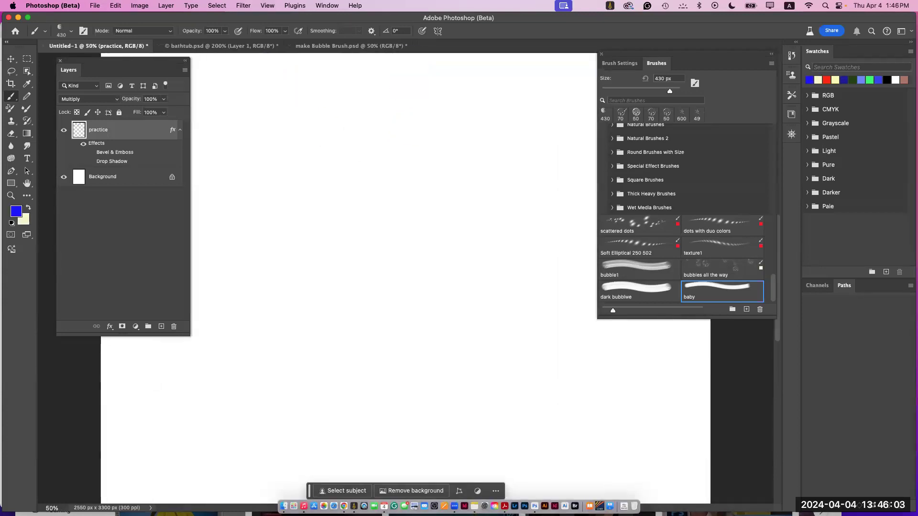
scroll(512, 264, up, 5)
click(512, 264)
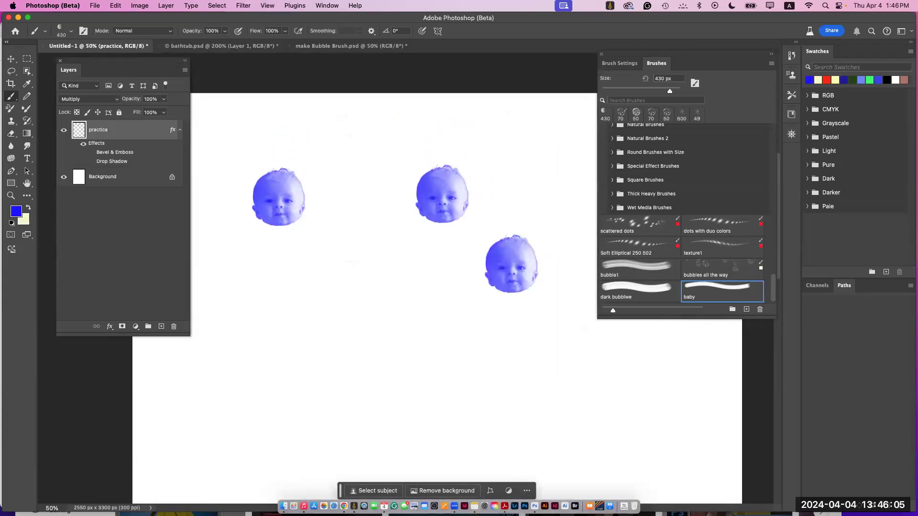
click(425, 266)
click(332, 266)
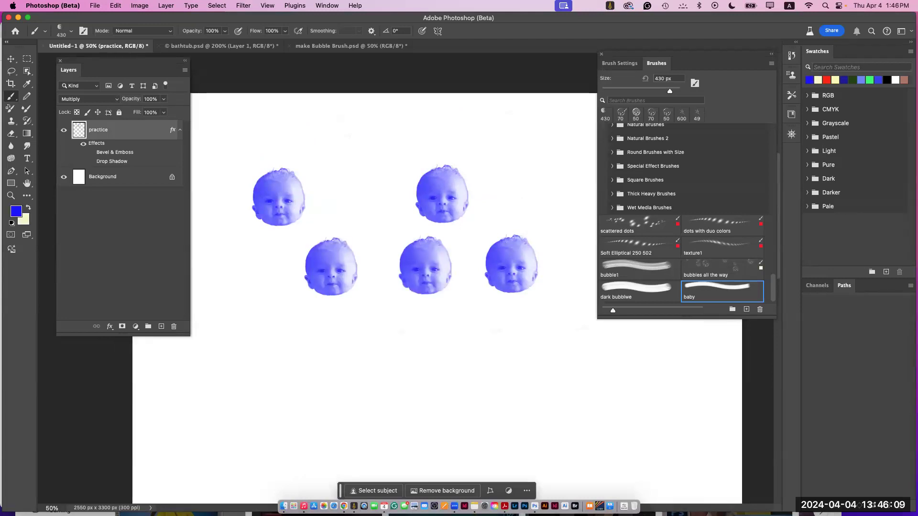
Step: Enlarge the baby brush to 1300 px and stamp two heads side by side below the small ones
key(bracketright)
key(bracketright)
key(bracketright)
key(bracketright)
key(bracketright)
key(bracketright)
key(bracketright)
key(bracketright)
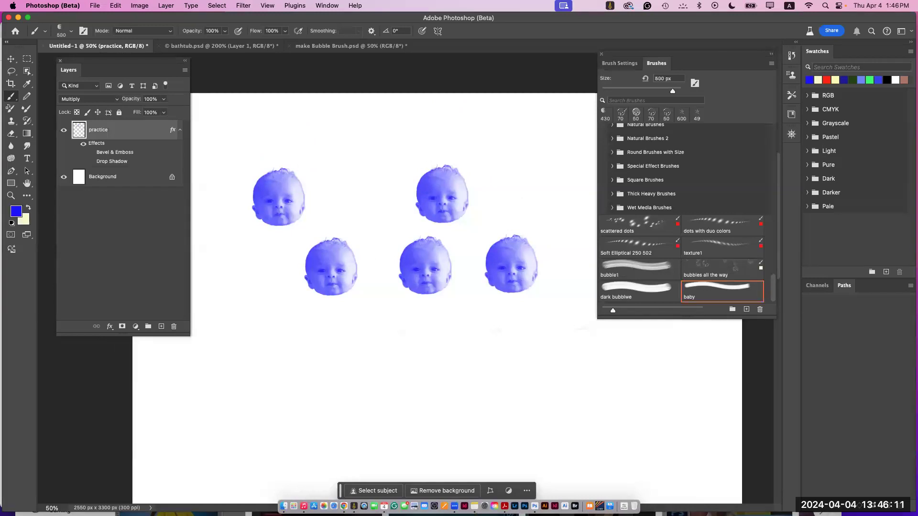
key(bracketright)
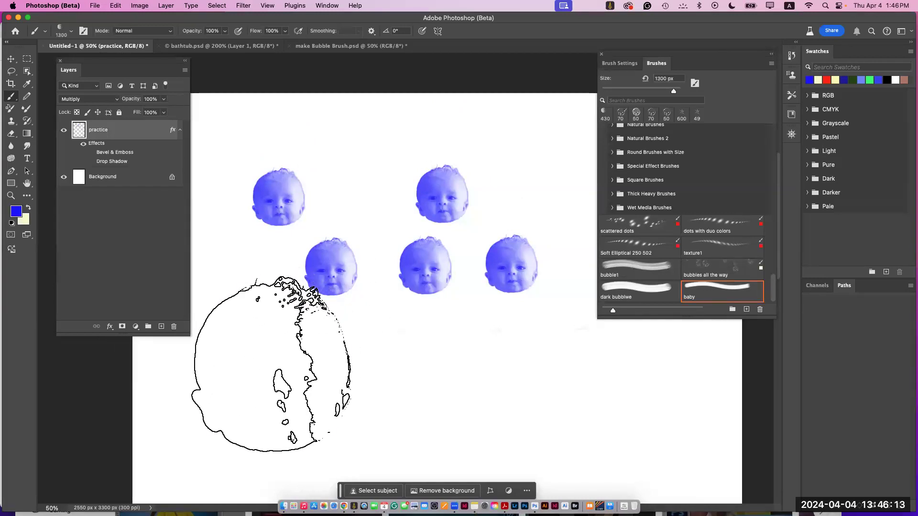
click(271, 364)
click(425, 371)
Step: Enlarge the baby brush to 1800 px and stamp one bigger head overlapping the second large head
key(bracketright)
key(bracketright)
key(bracketright)
key(bracketright)
key(bracketright)
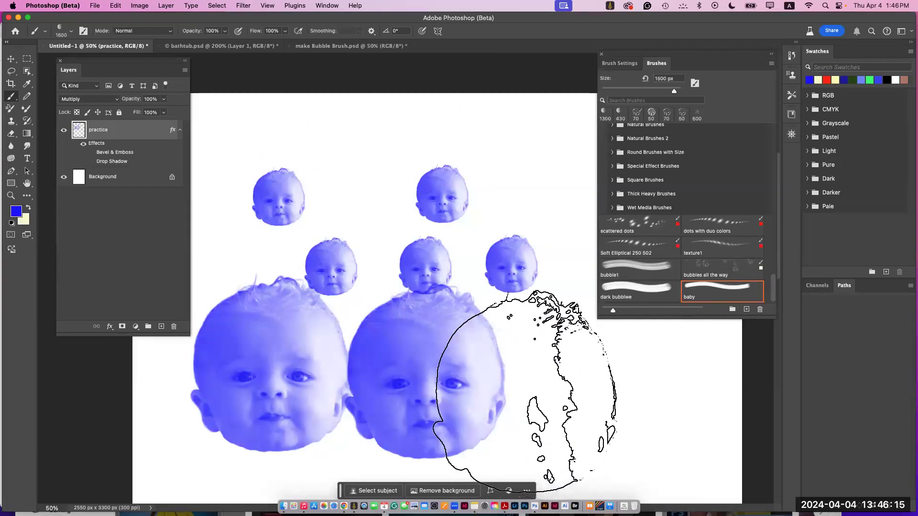
click(569, 349)
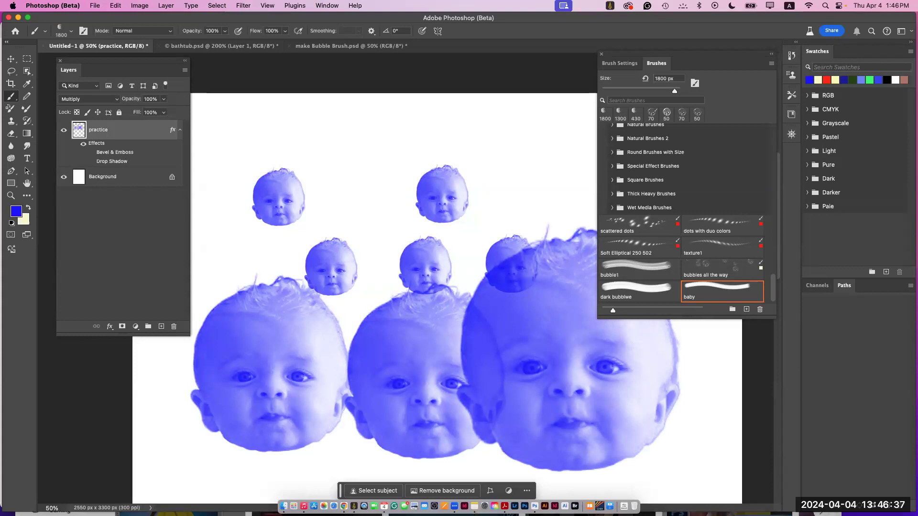
Step: Switch to the bathtub.psd document with the selected baby head
key(super+minus)
key(super+minus)
key(super+minus)
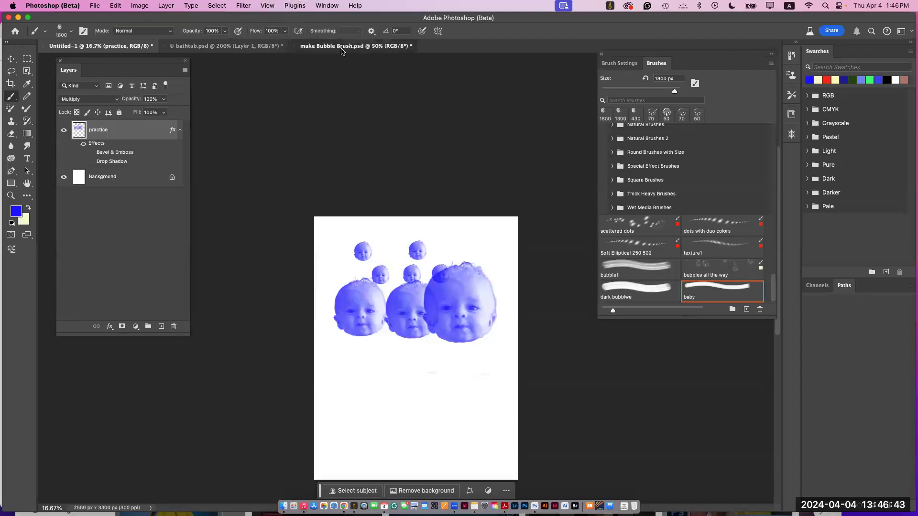
click(315, 45)
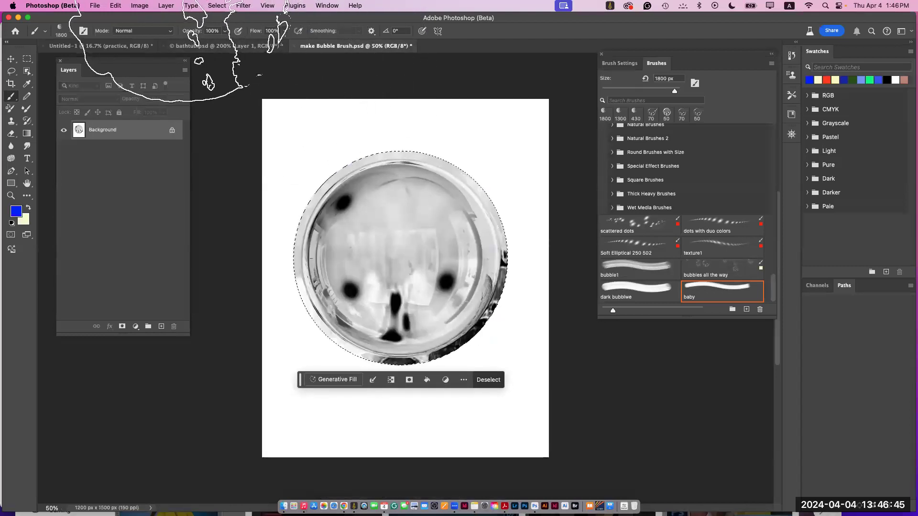
click(257, 46)
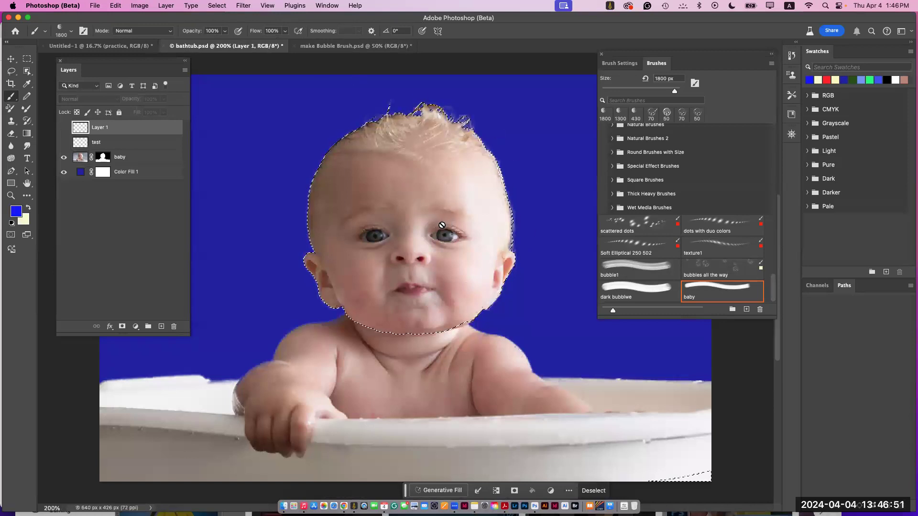
click(141, 6)
mouse_move(143, 19)
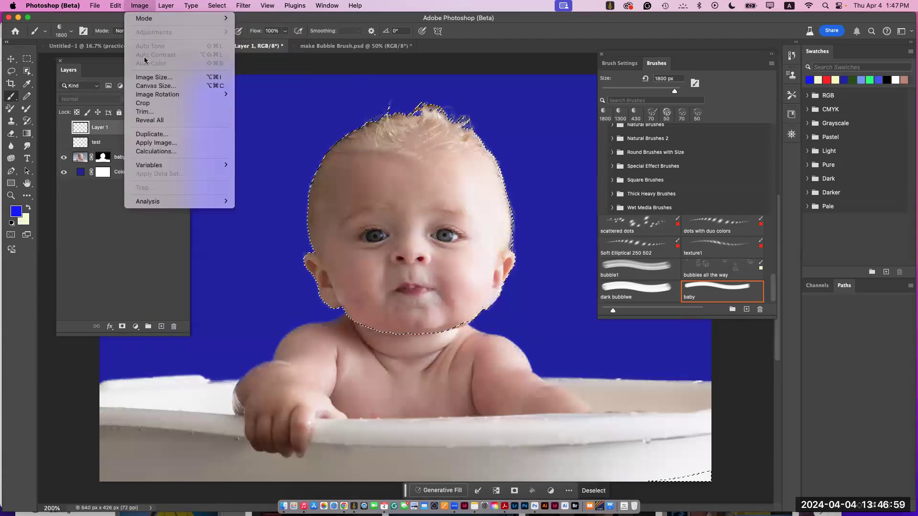
key(Escape)
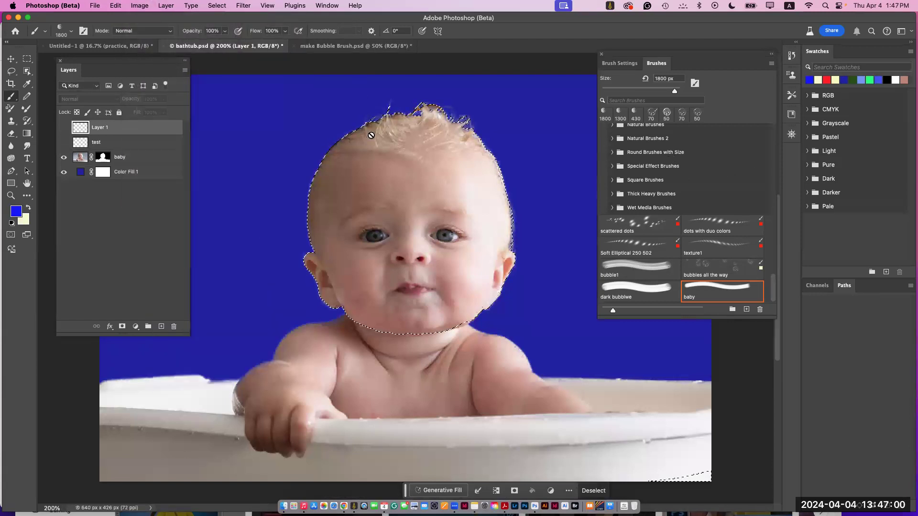
Step: Desaturate the selected head on the baby layer
click(155, 162)
click(137, 6)
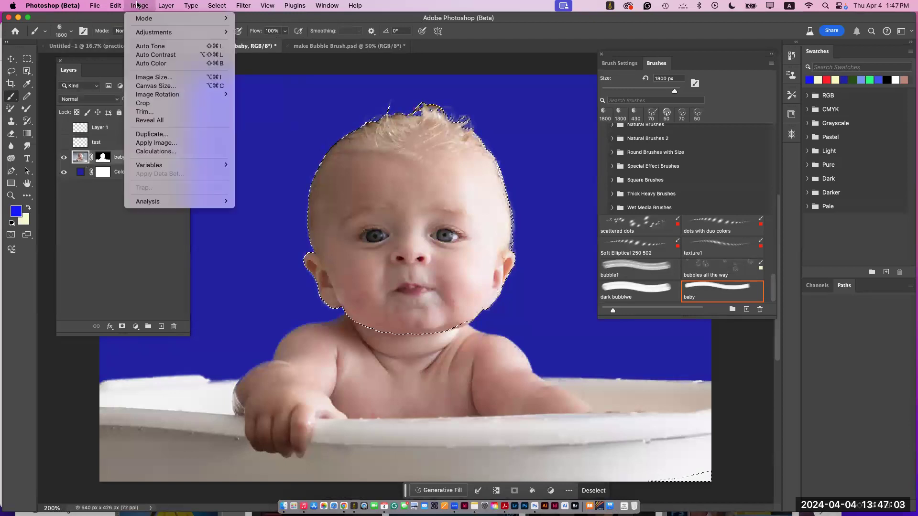
mouse_move(154, 34)
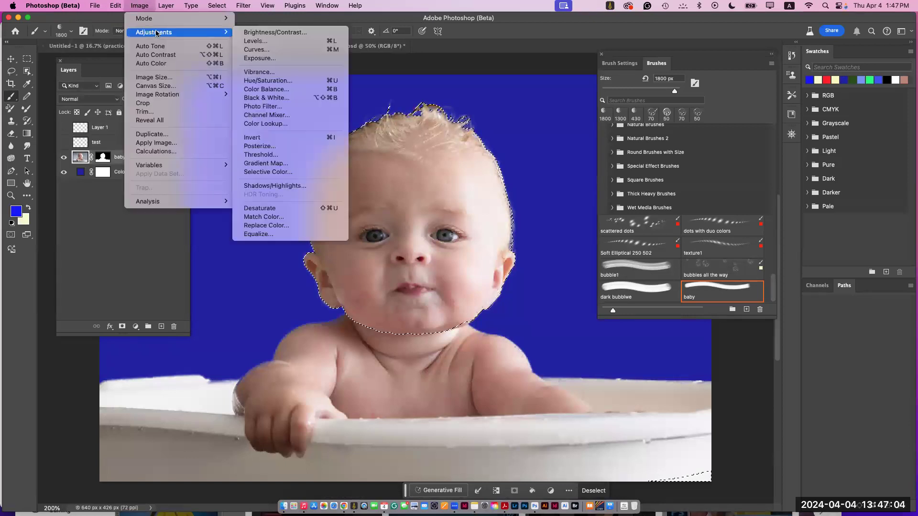
click(294, 208)
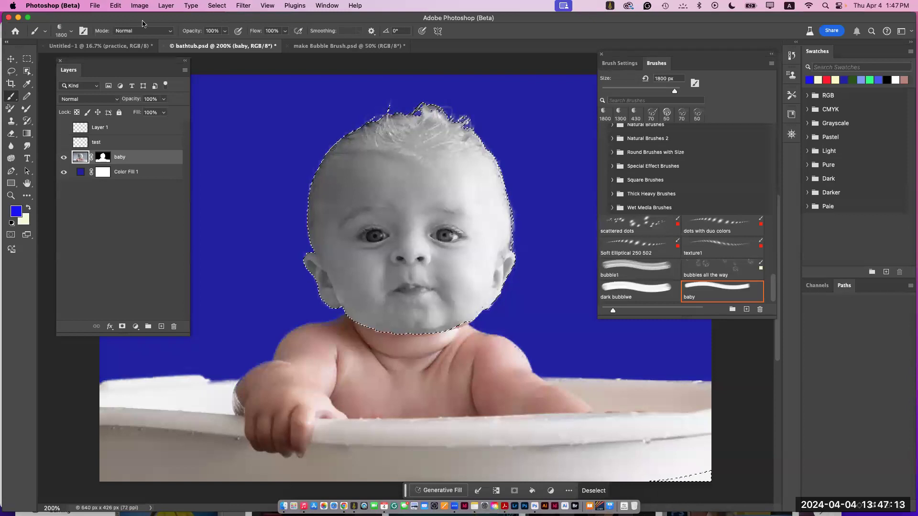
Step: Define the desaturated head as a brush preset named haed BW and deselect it
click(116, 6)
click(146, 274)
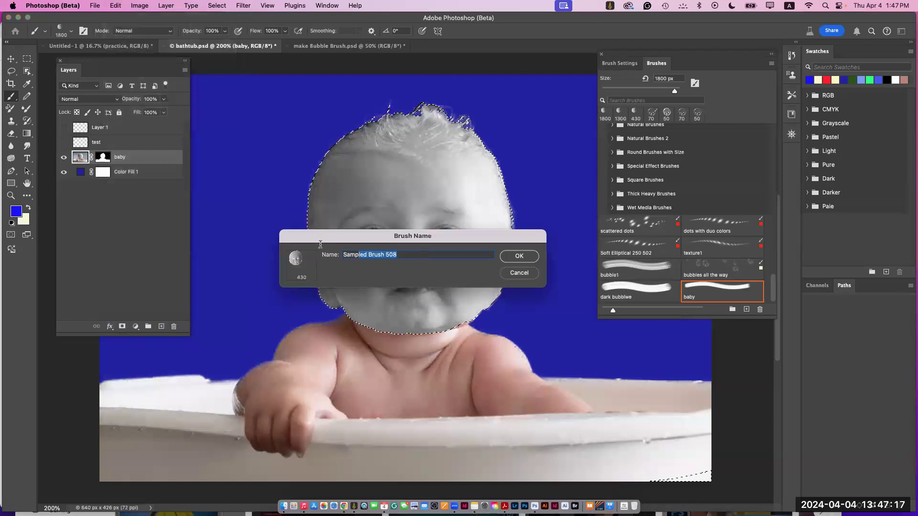
text(haed BW)
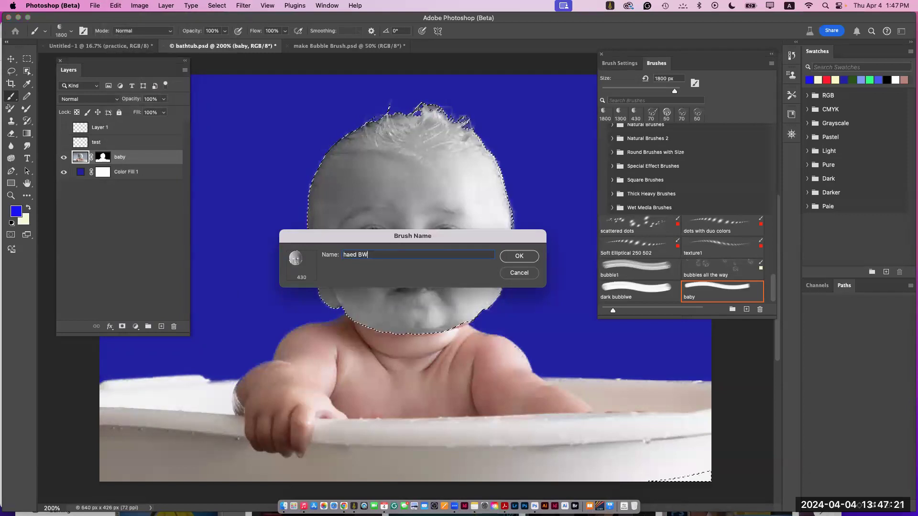
key(Return)
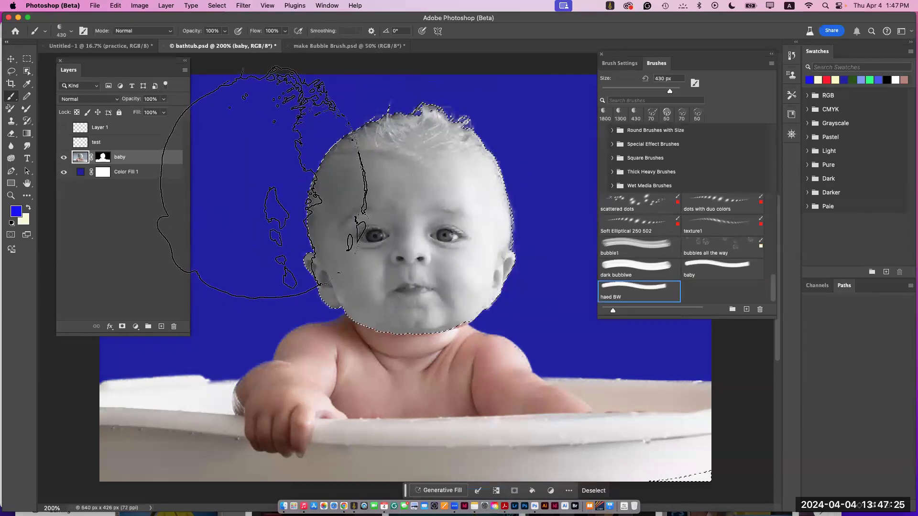
key(super+d)
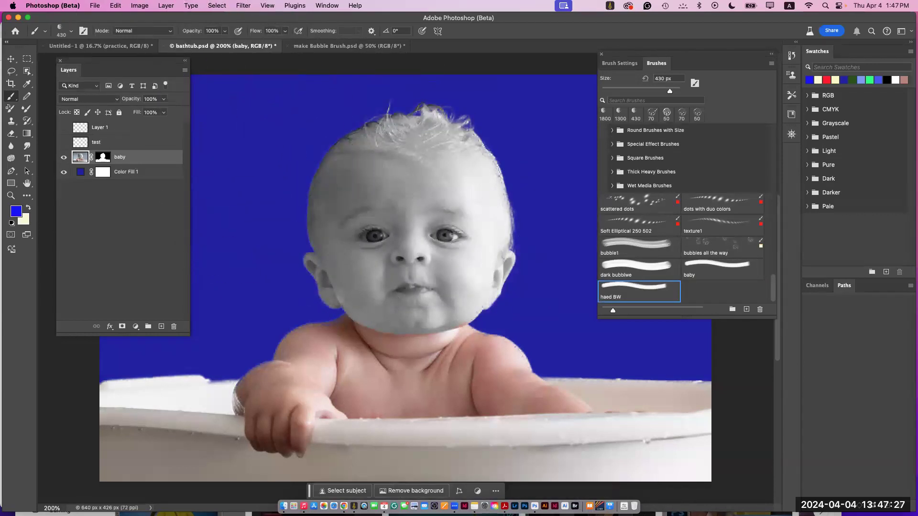
Step: In the Untitled-1 document, enlarge the haed BW brush to 900 px and stamp two heads below the large ones
click(101, 46)
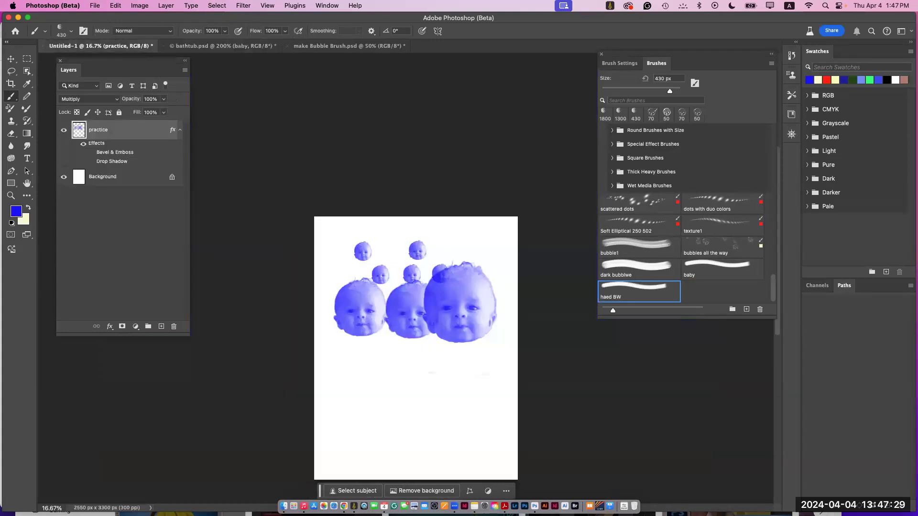
key(bracketright)
click(439, 385)
key(bracketright)
key(super+plus)
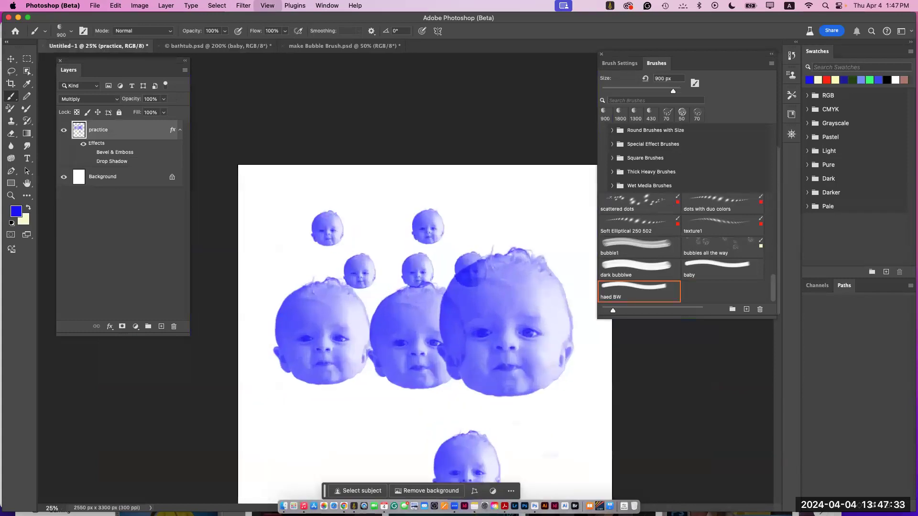
drag(488, 410, 432, 193)
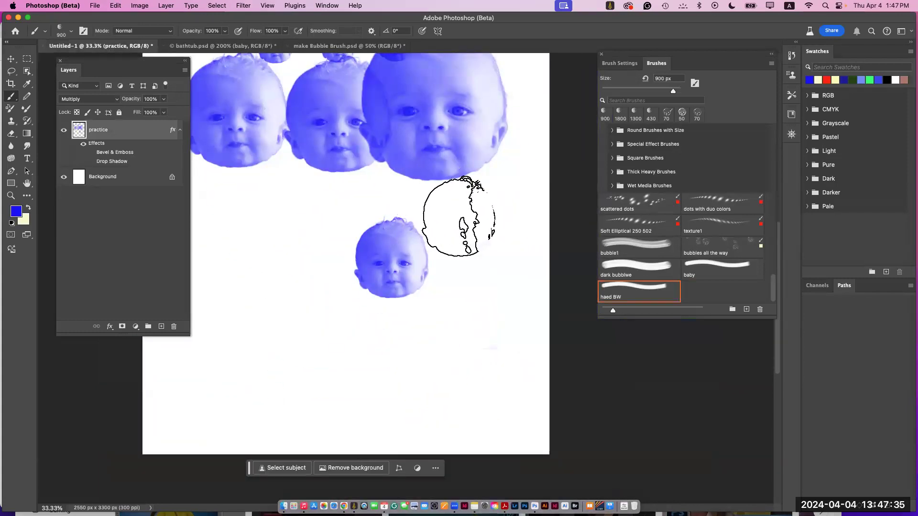
click(459, 216)
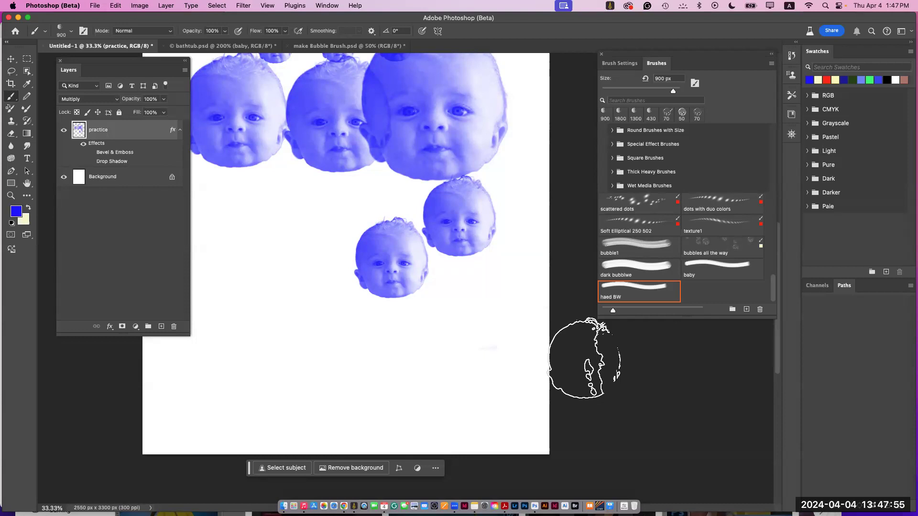
Step: Create a Letter-size document, 8.5 x 11 inches at 300 ppi with a white background, and add an empty layer
click(95, 6)
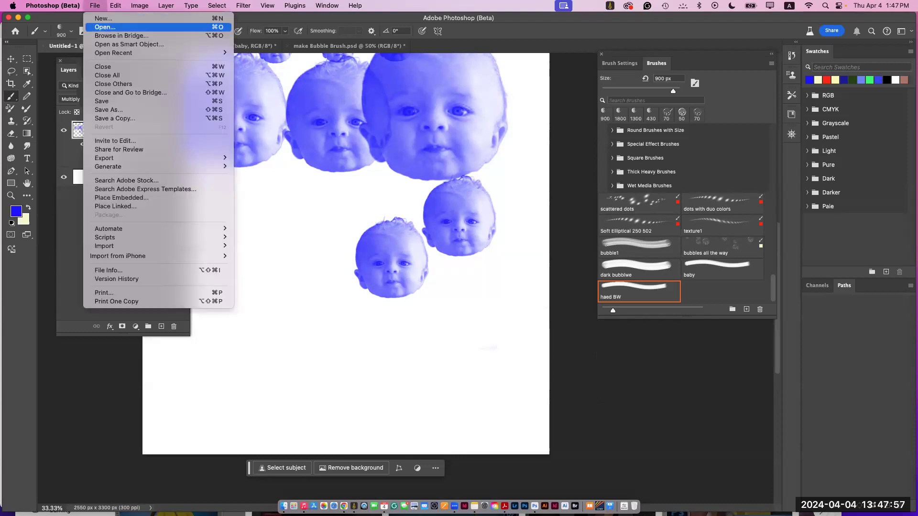
click(102, 18)
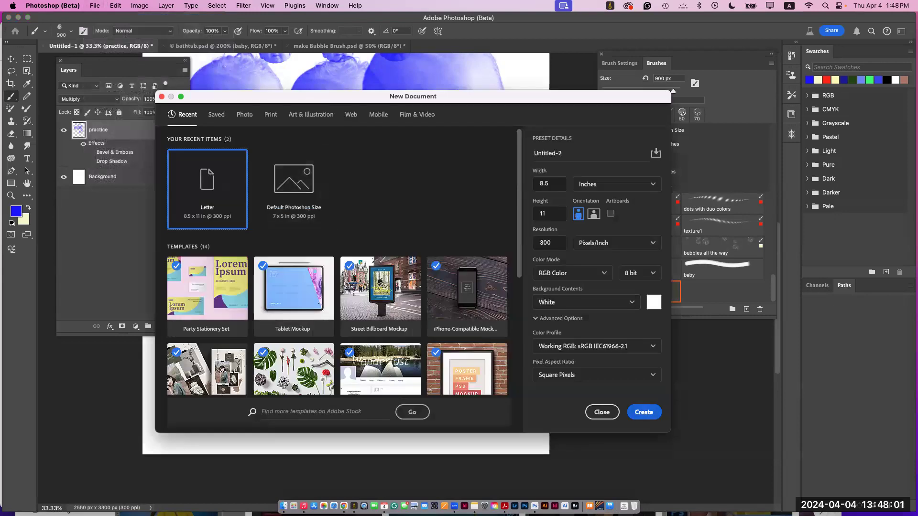
click(644, 413)
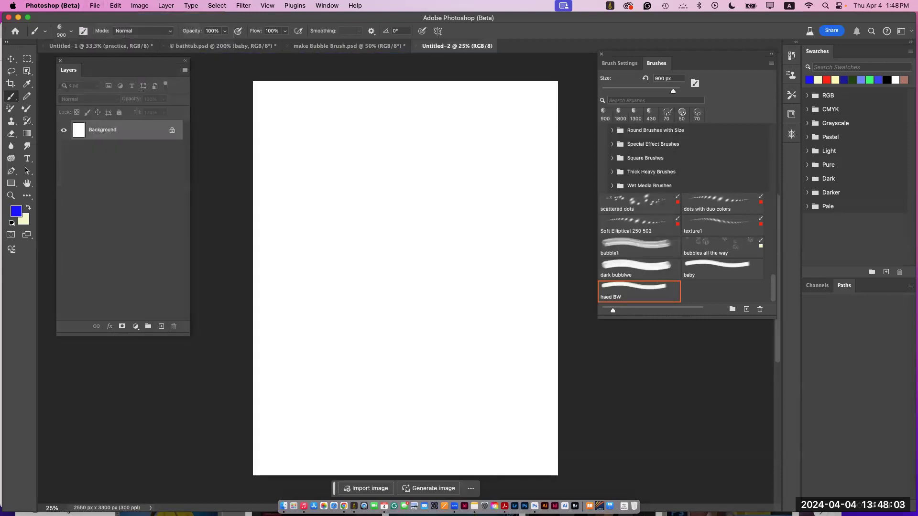
click(162, 327)
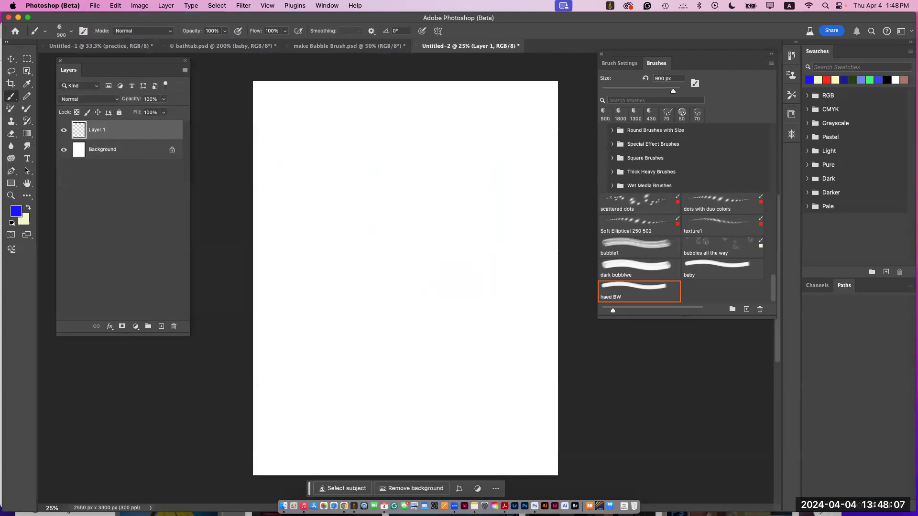
Step: Pick the Soft Round brush from the General Brushes and reduce its size to 80 px
click(612, 131)
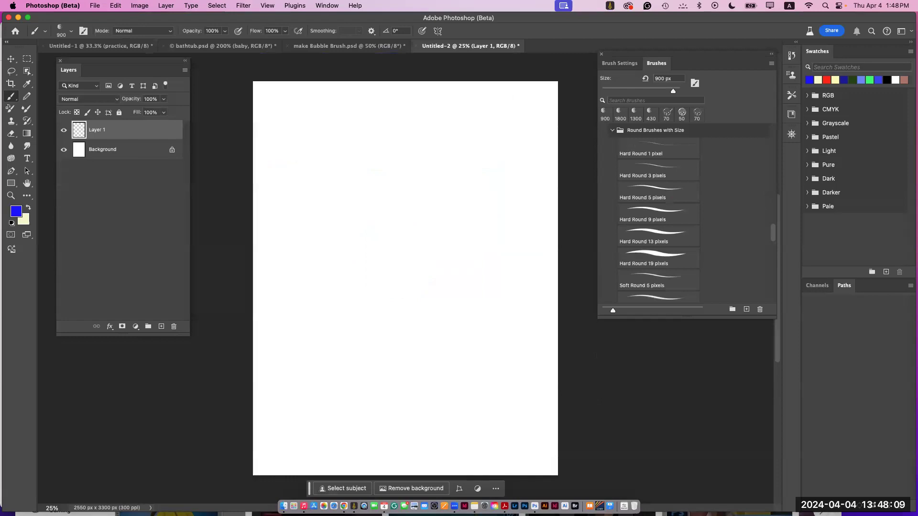
scroll(686, 215, up, 10)
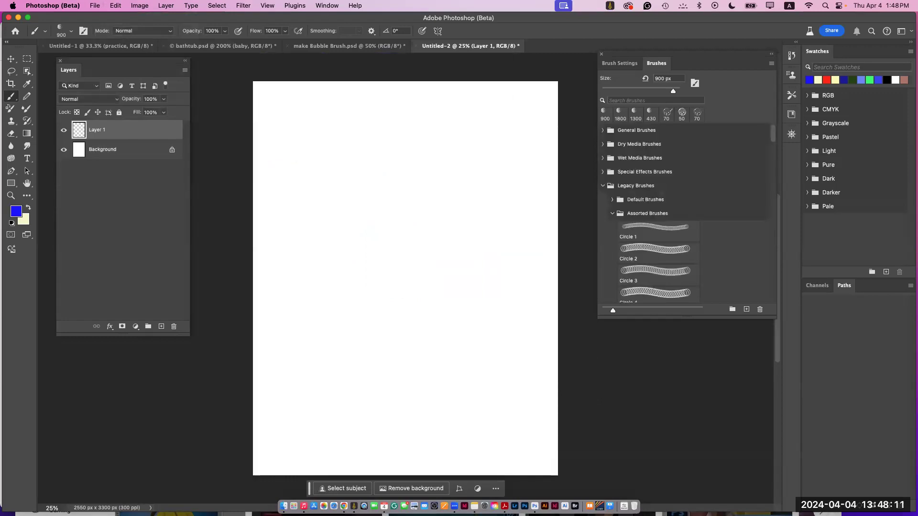
click(603, 186)
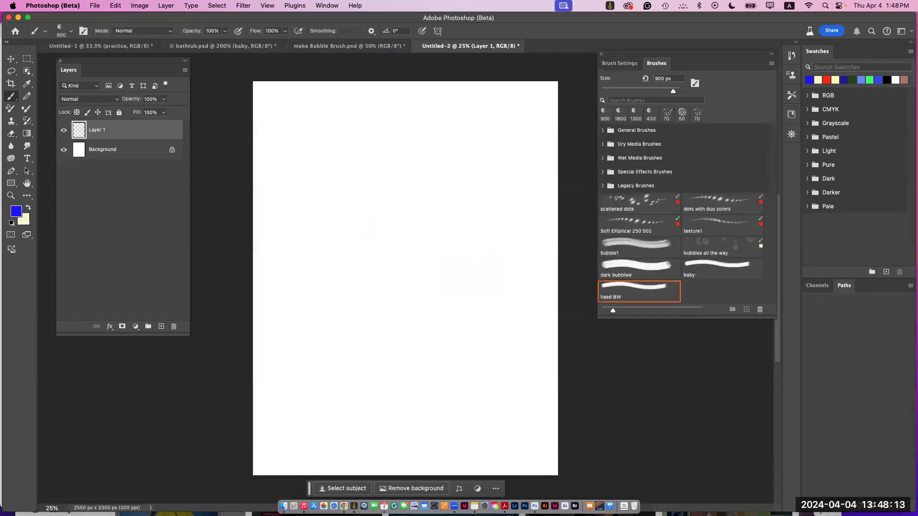
click(603, 130)
click(646, 146)
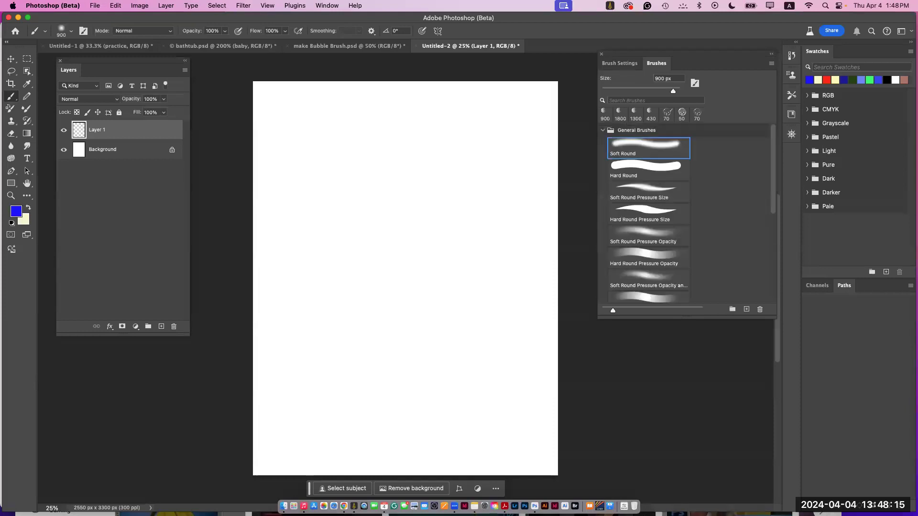
drag(673, 91, 633, 91)
Step: Set the foreground colour to near-black #0d0d0d
click(16, 211)
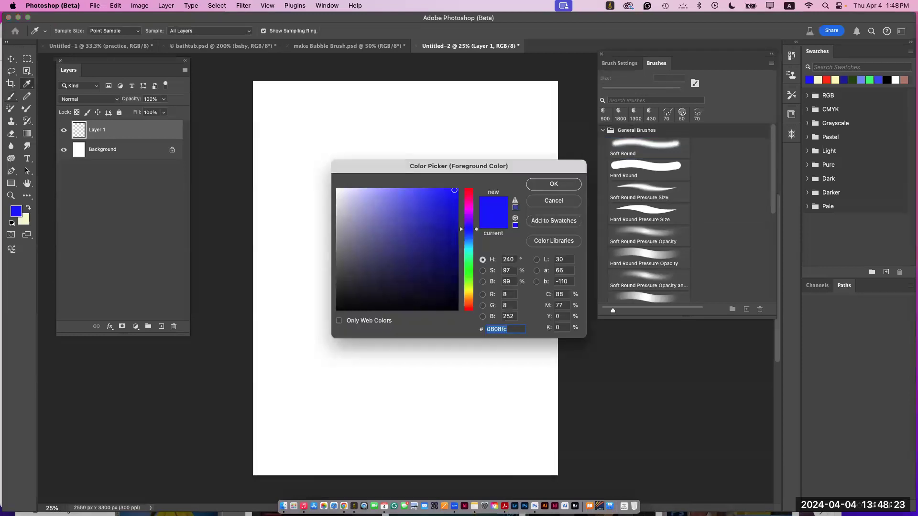
click(340, 305)
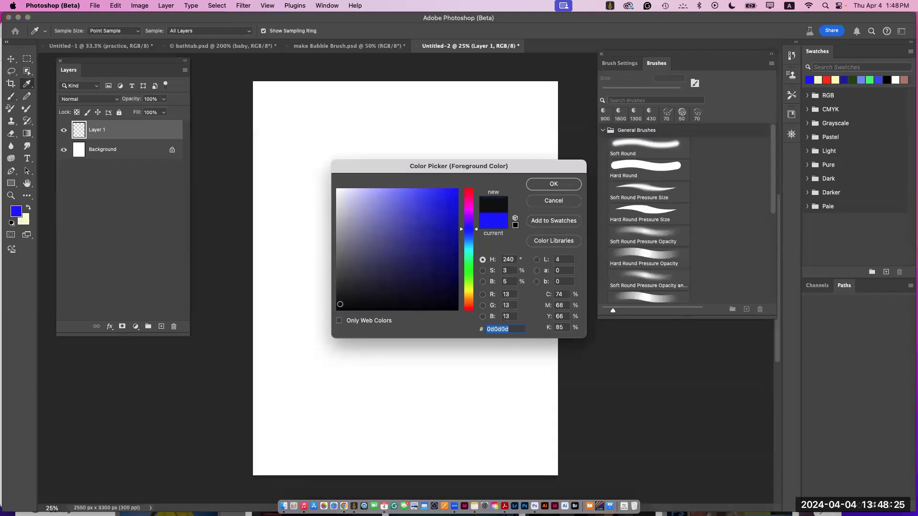
click(554, 184)
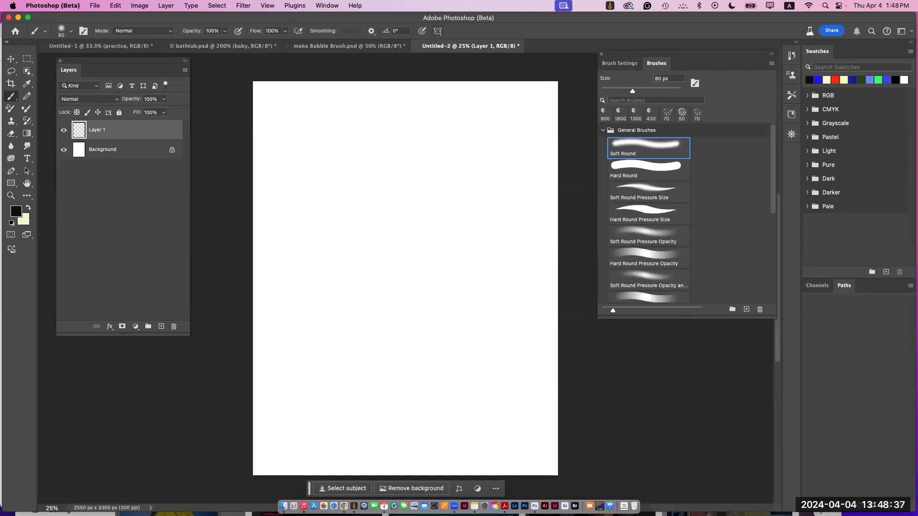
Step: Enable radial symmetry with 8 segments at the page centre and paint a wavy near-black stroke on Layer 1
click(438, 31)
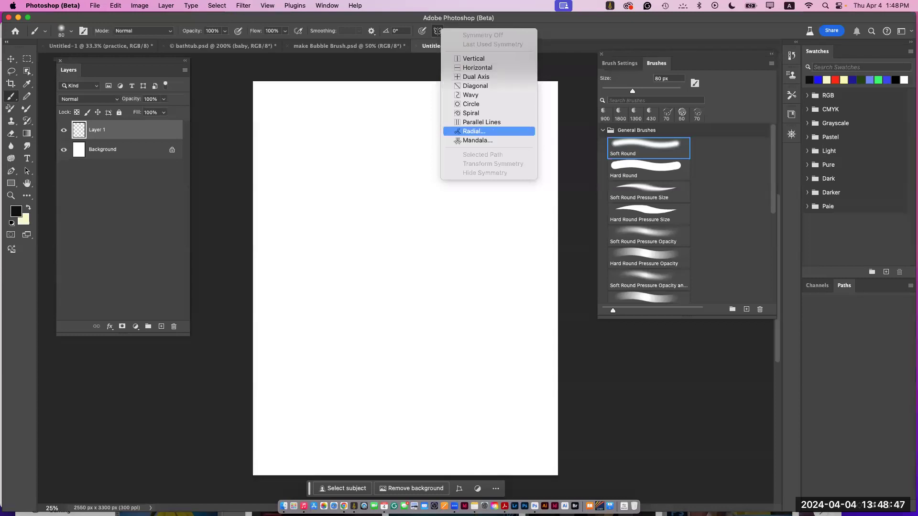
key(Return)
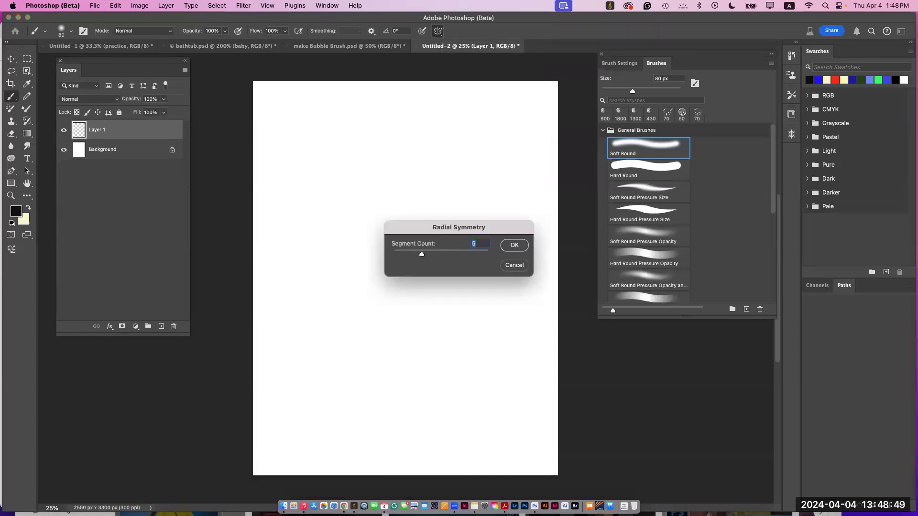
drag(422, 254, 447, 254)
key(Return)
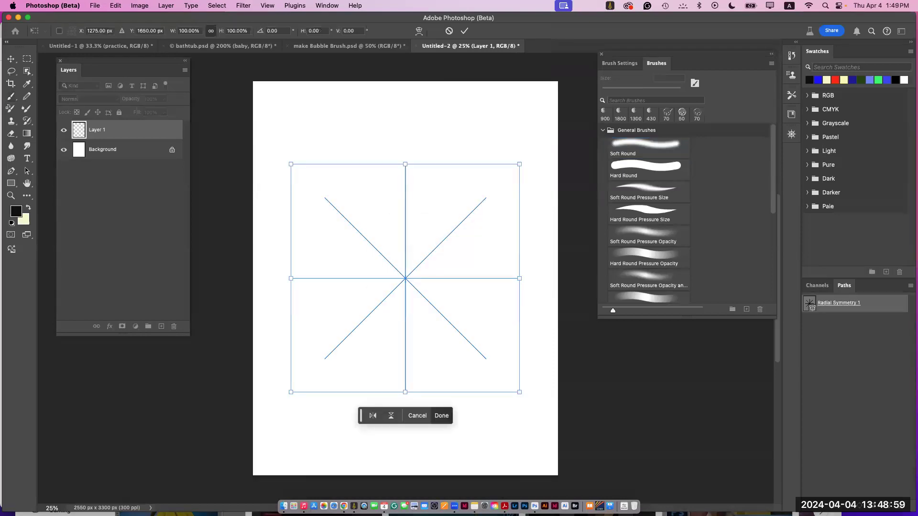
key(Return)
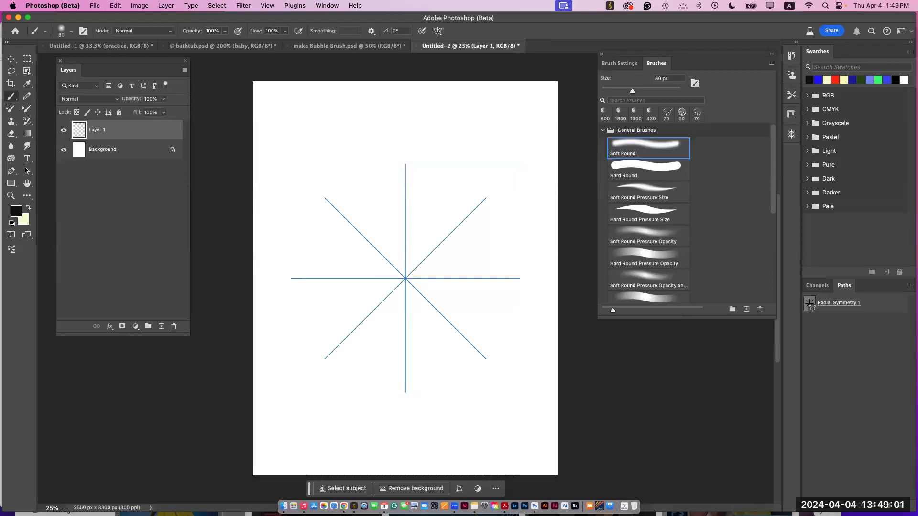
mouse_move(391, 182)
mouse_down()
mouse_move(396, 173)
mouse_move(417, 184)
mouse_move(437, 225)
mouse_up()
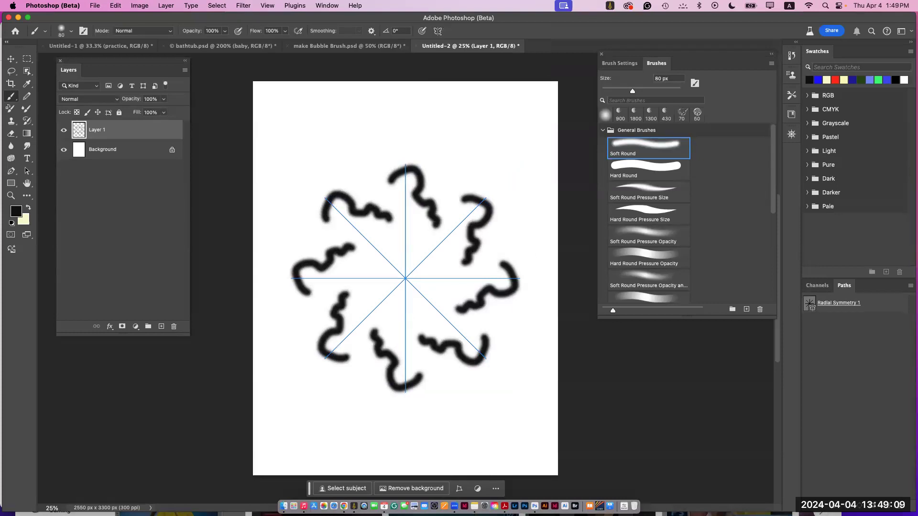
Step: Paint thinner wavy strokes inside the ring on a new layer, using a 50 px brush in dark grey #353537
key(bracketleft)
key(bracketleft)
click(15, 211)
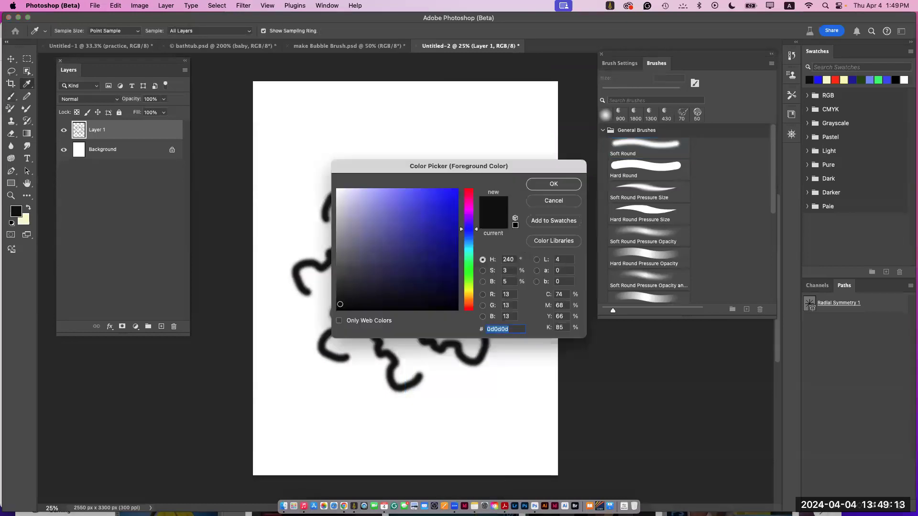
click(340, 285)
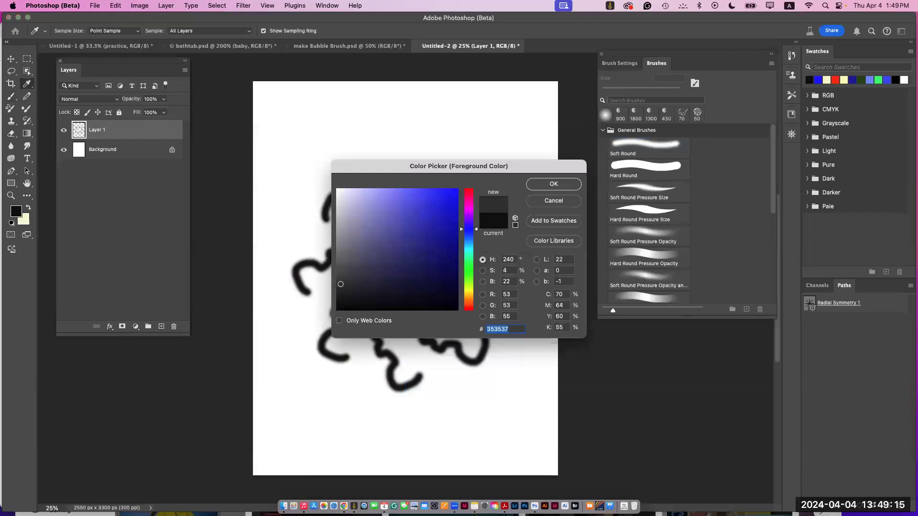
key(Return)
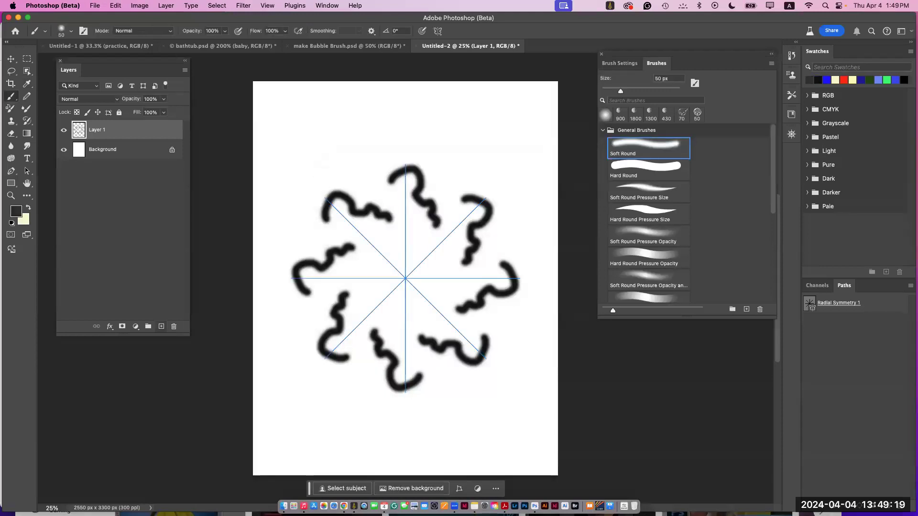
click(161, 327)
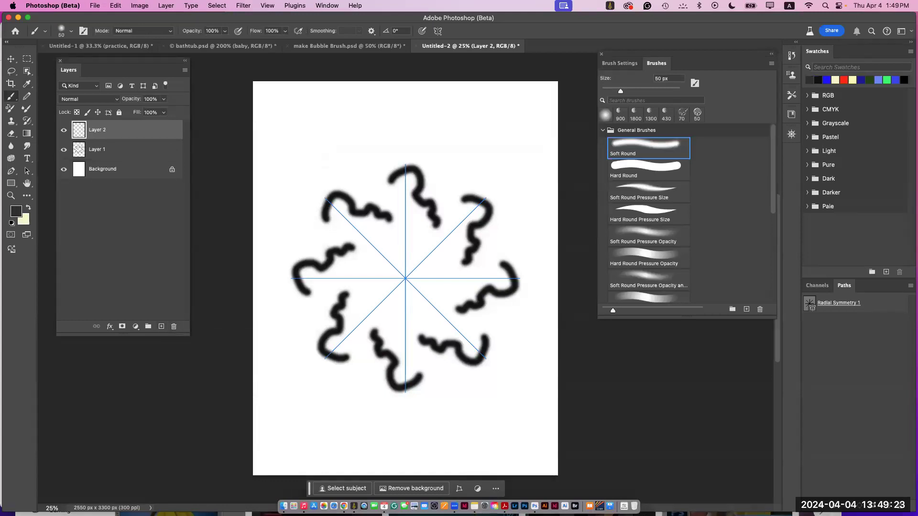
mouse_move(366, 257)
mouse_down()
mouse_move(393, 263)
mouse_move(336, 276)
mouse_up()
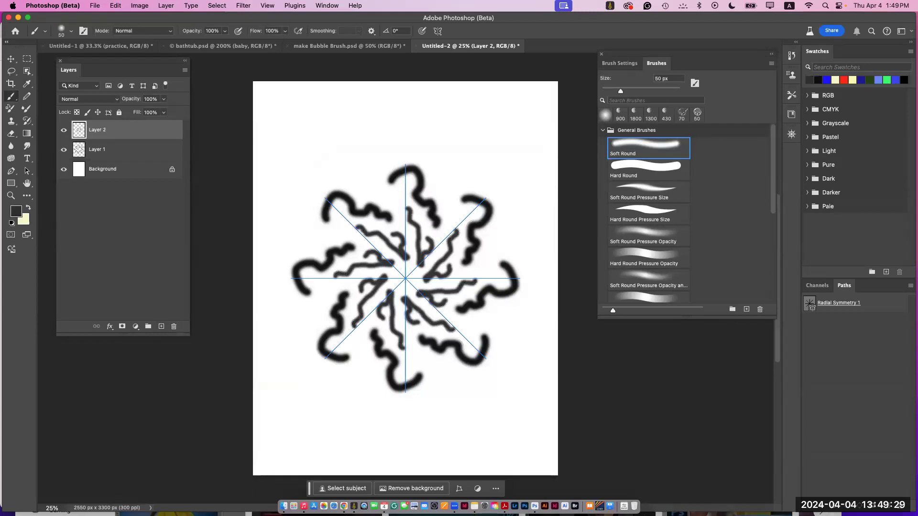
Step: Paint curly strokes around the outside and at the centre on another new layer in grey #98989f, and turn symmetry off
click(15, 211)
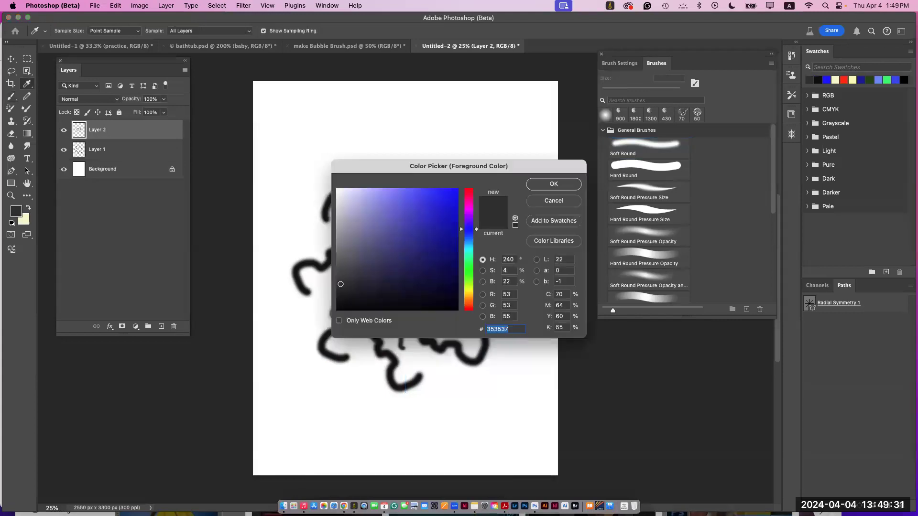
click(341, 234)
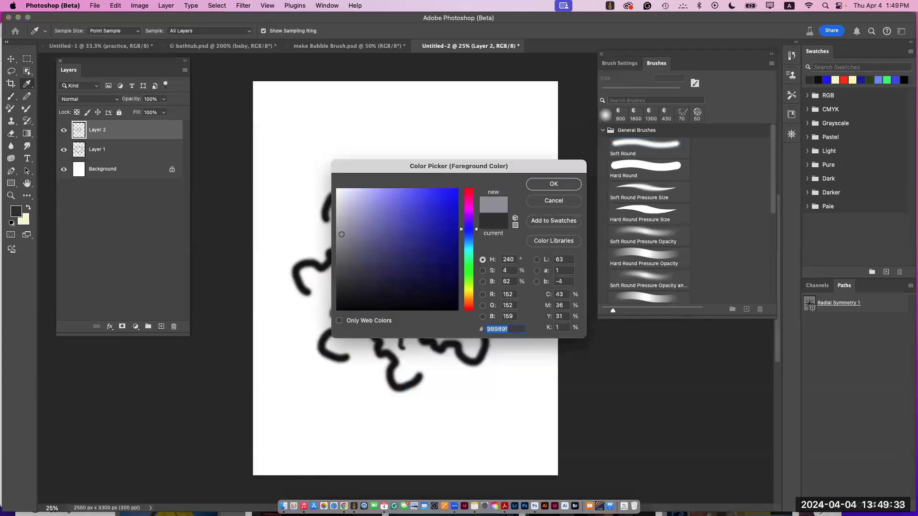
key(Return)
click(161, 327)
click(503, 242)
mouse_move(503, 242)
mouse_down()
mouse_move(494, 251)
mouse_move(457, 214)
mouse_move(468, 185)
mouse_move(502, 198)
mouse_move(511, 230)
mouse_move(534, 225)
mouse_move(549, 264)
mouse_up()
drag(407, 276, 419, 269)
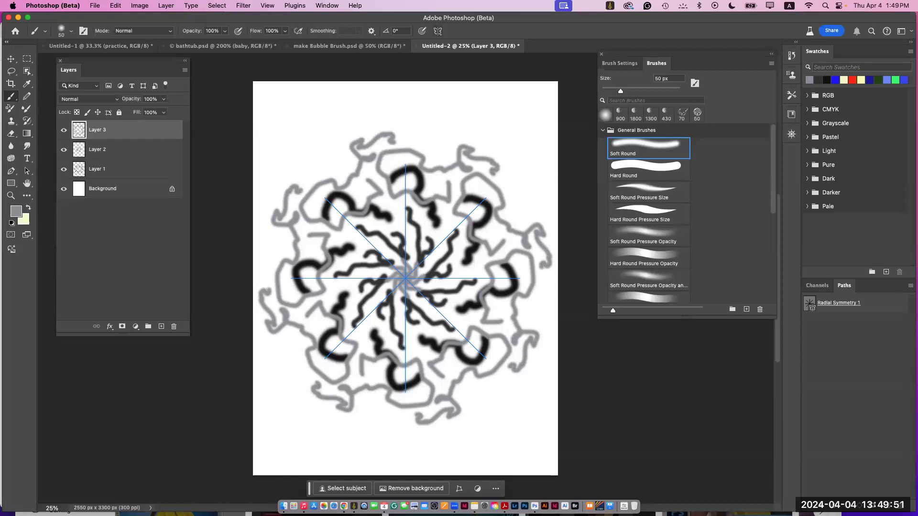
click(437, 31)
click(482, 35)
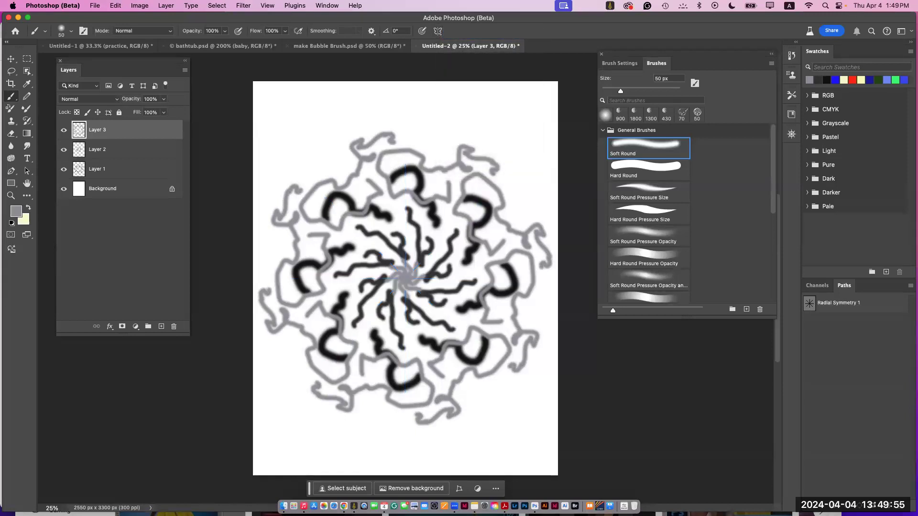
Step: Convert Layer 1, Layer 2 and Layer 3 into a single smart object
click(113, 169)
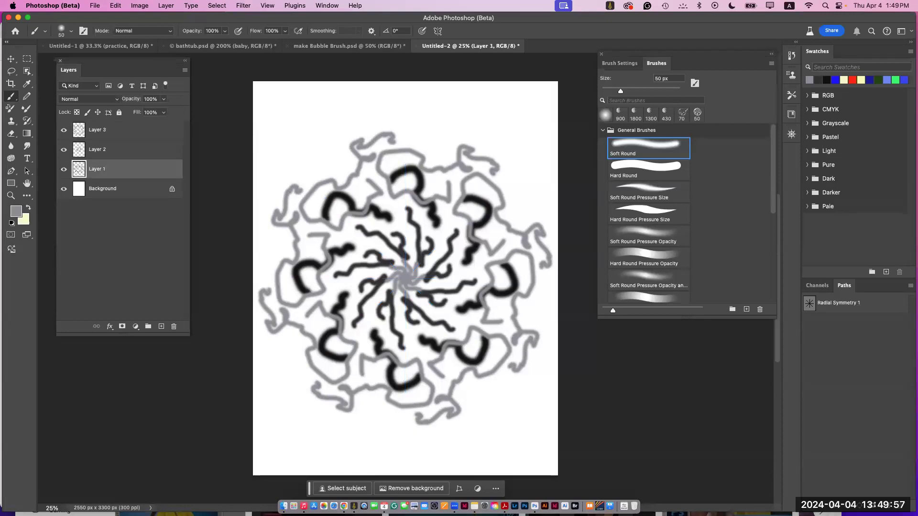
shift+click(113, 150)
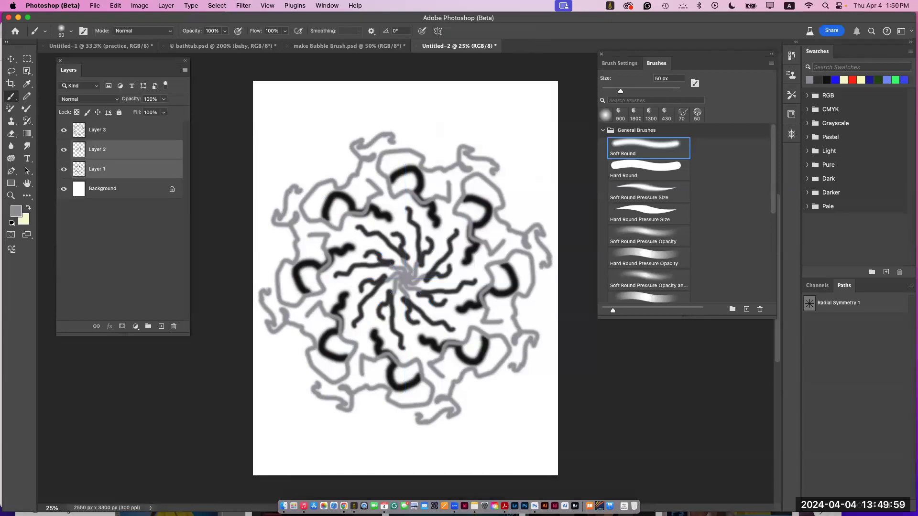
shift+click(113, 130)
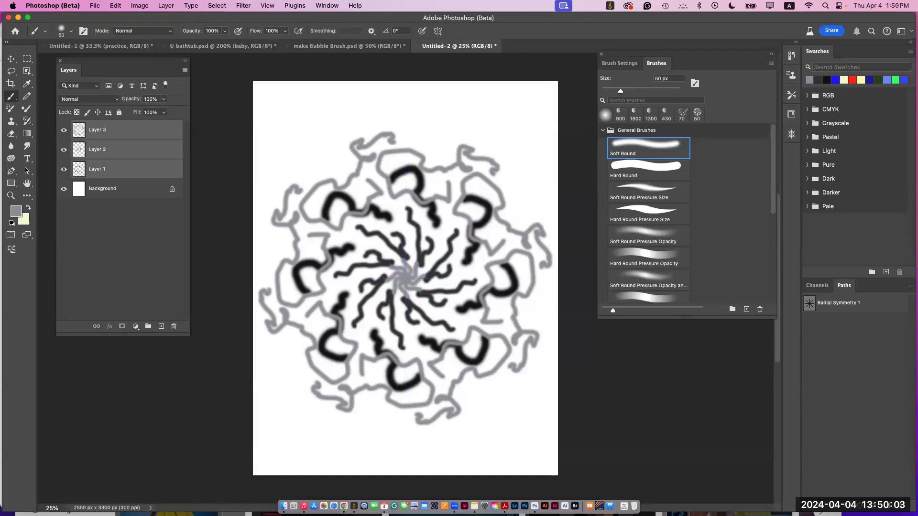
click(185, 69)
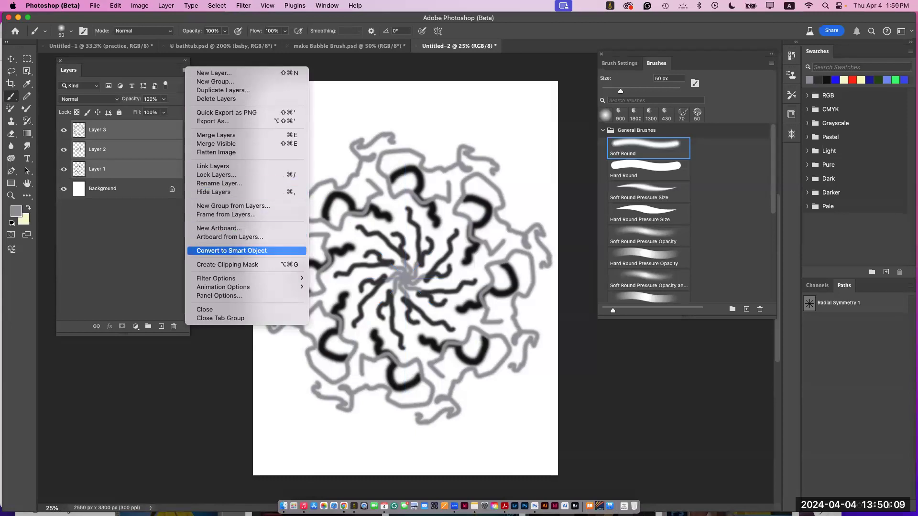
click(231, 251)
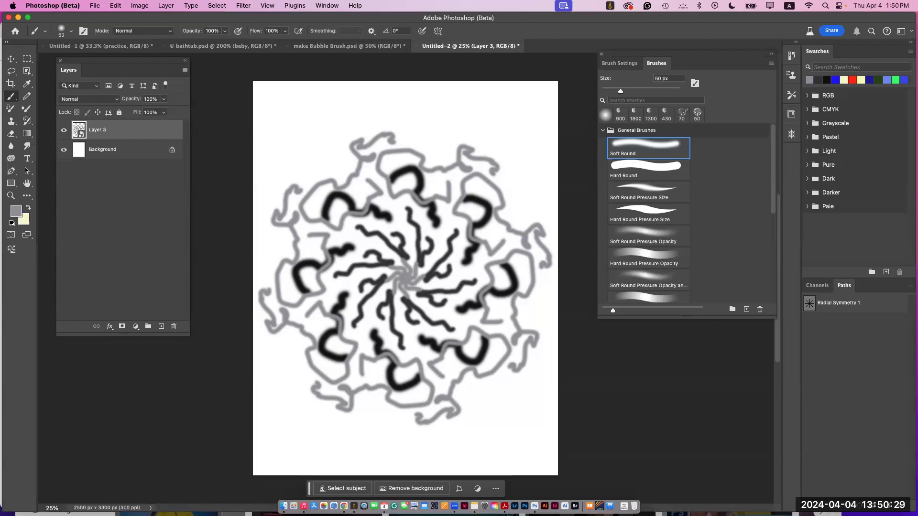
Step: Load the radial drawing as a selection, define it as a brush preset named symmetry1, and deselect it
super+click(79, 130)
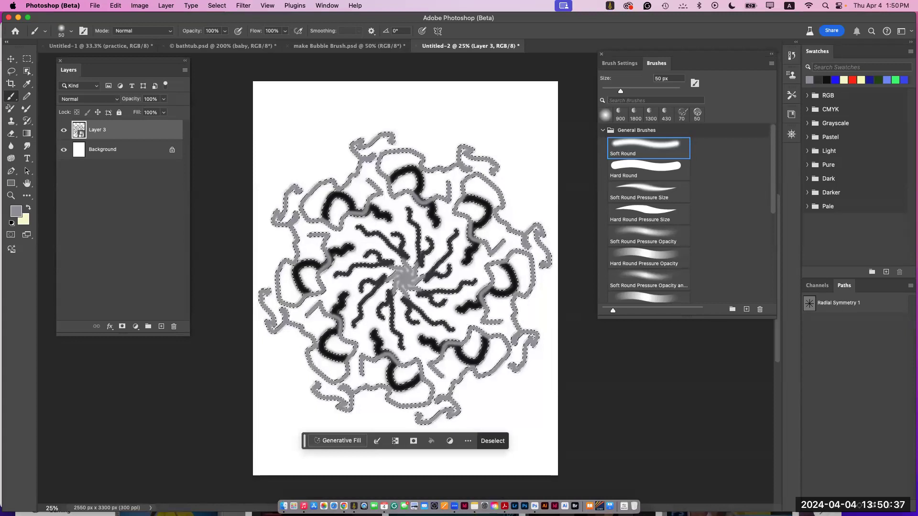
click(115, 6)
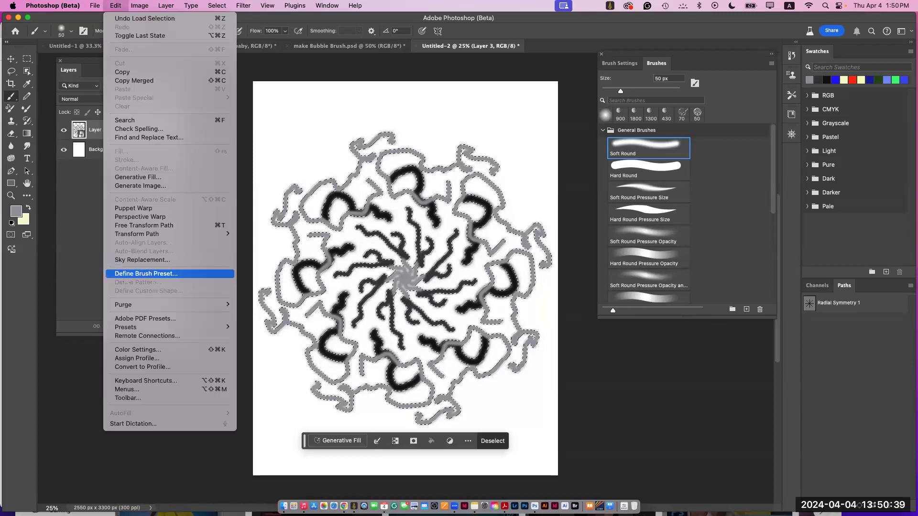
click(146, 274)
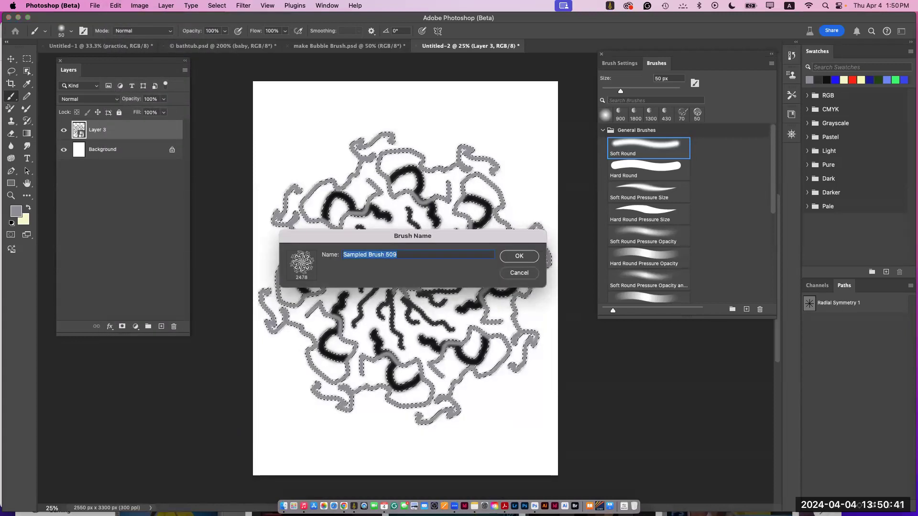
text(symmetry1)
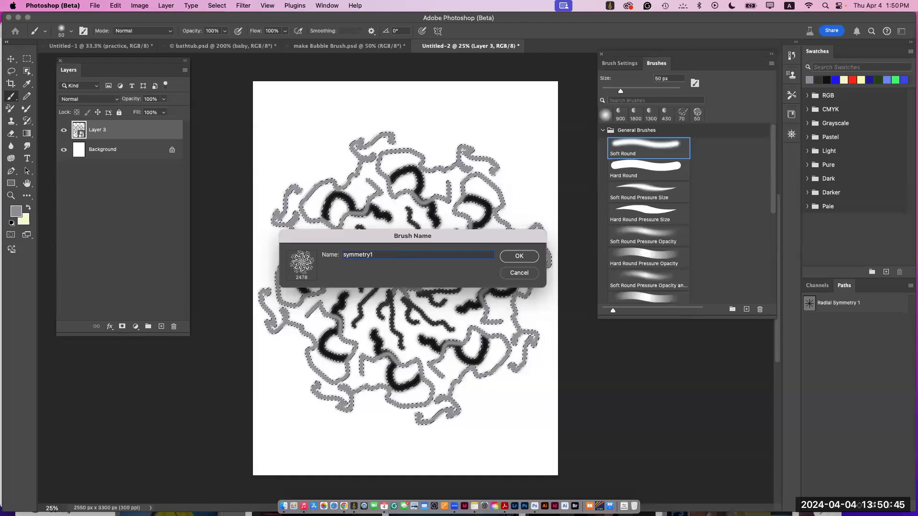
key(Return)
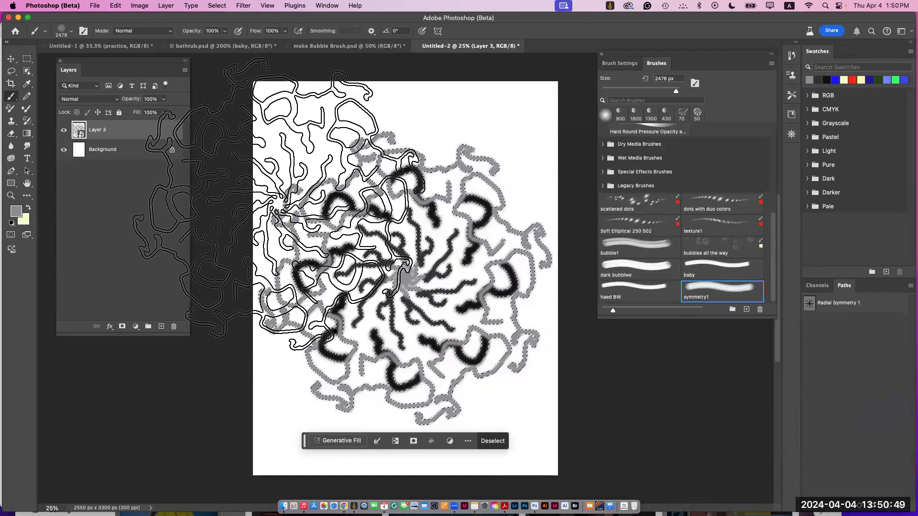
click(492, 441)
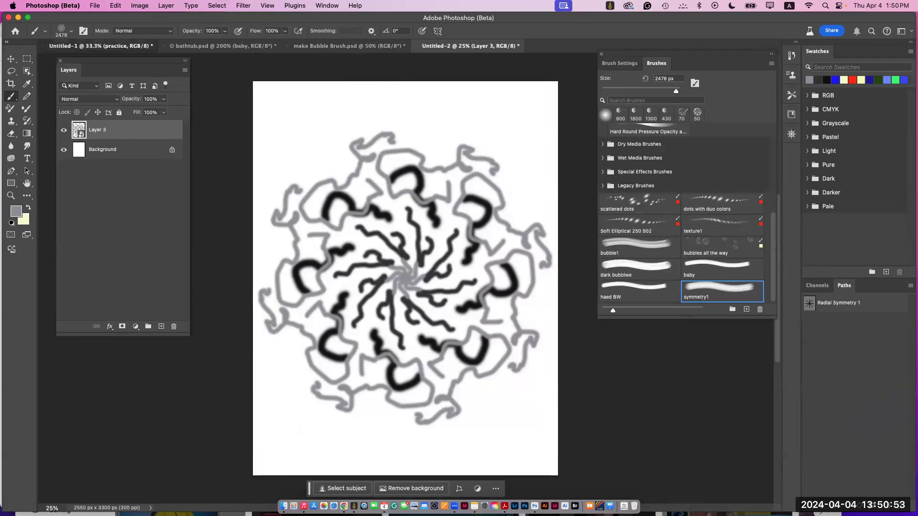
Step: Clear all the stamped heads from the practice layer of the Untitled-1 document
click(101, 45)
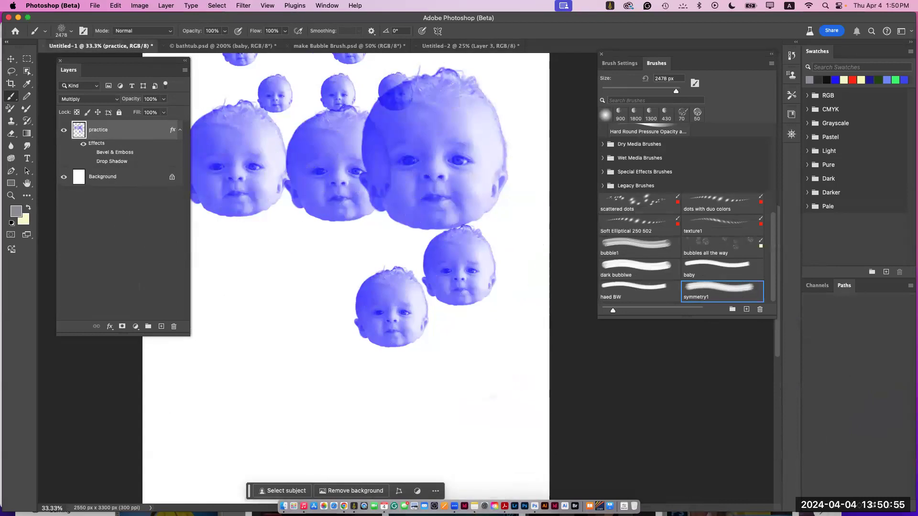
key(super+a)
key(BackSpace)
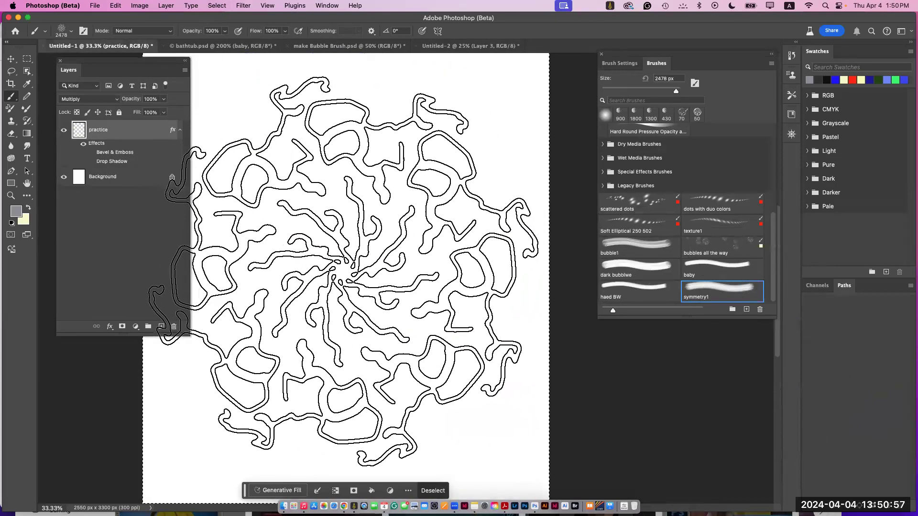
key(super+minus)
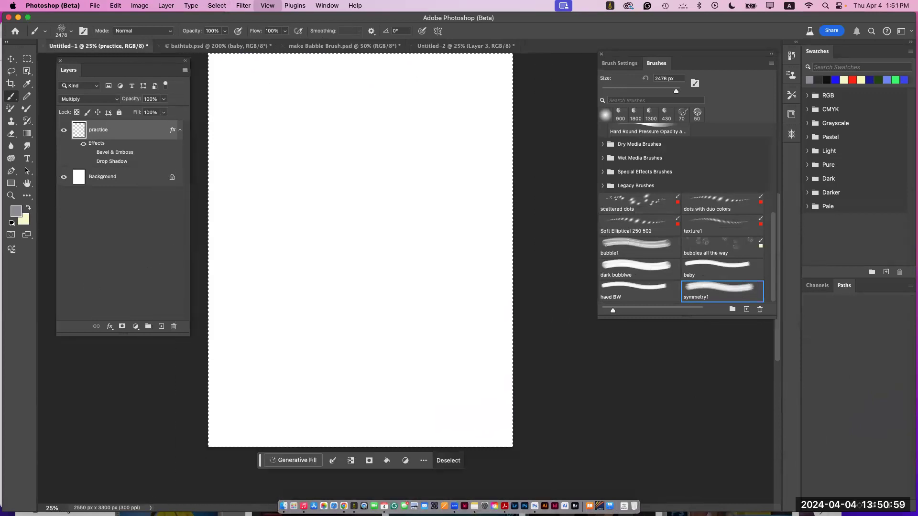
Step: Stamp the symmetry1 brush once at 2478 px on the practice layer, and clear the stamp
scroll(345, 293, up, 3)
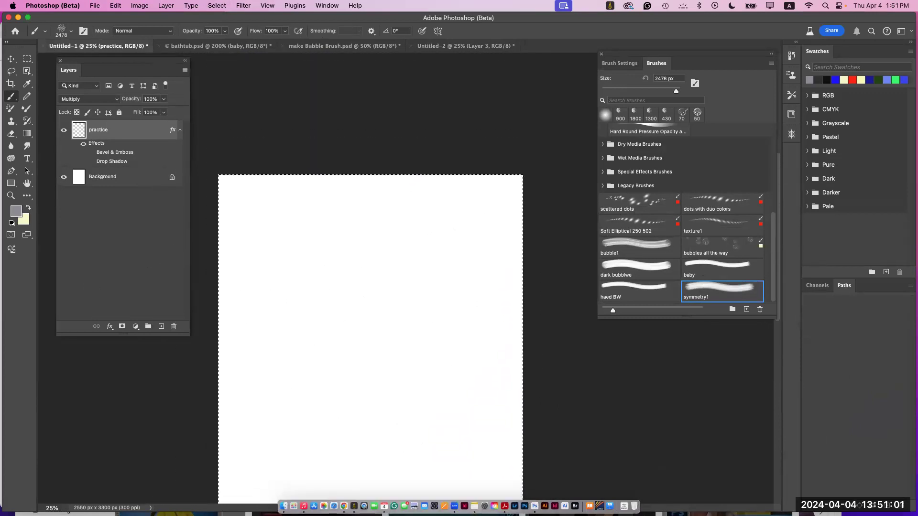
click(345, 294)
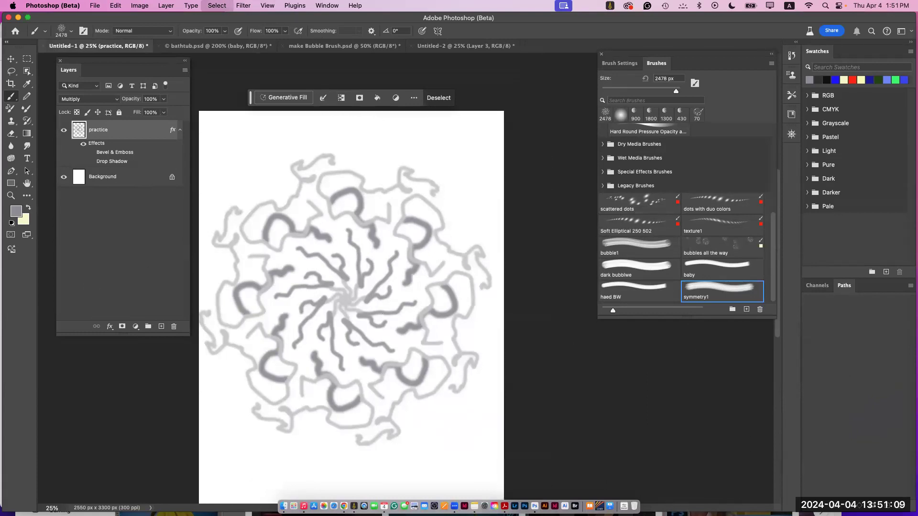
key(Delete)
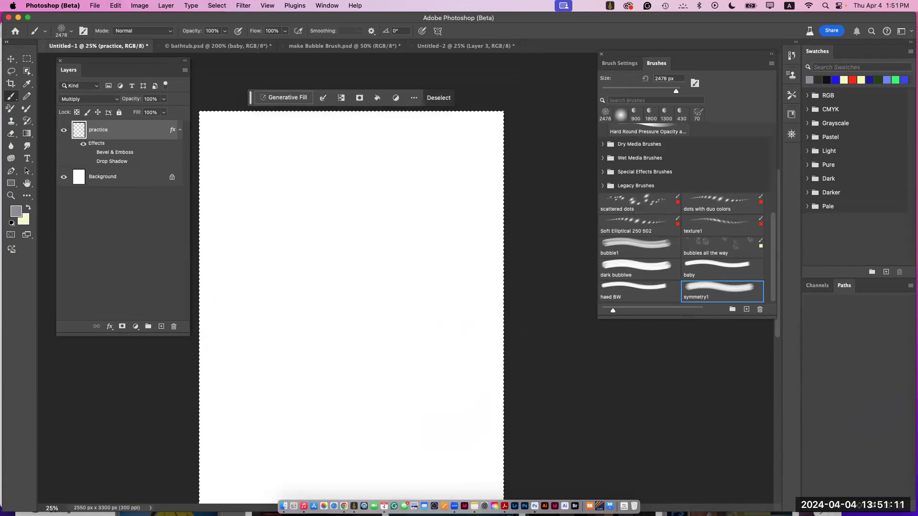
key(super+z)
key(super+shift+z)
Step: Enable Shape Dynamics for the symmetry1 brush and set its tip spacing to 91%
click(619, 63)
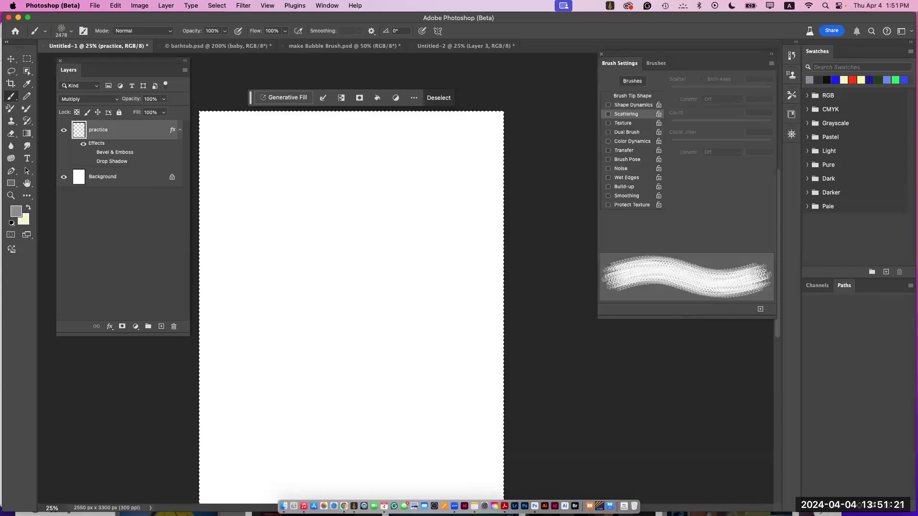
click(633, 105)
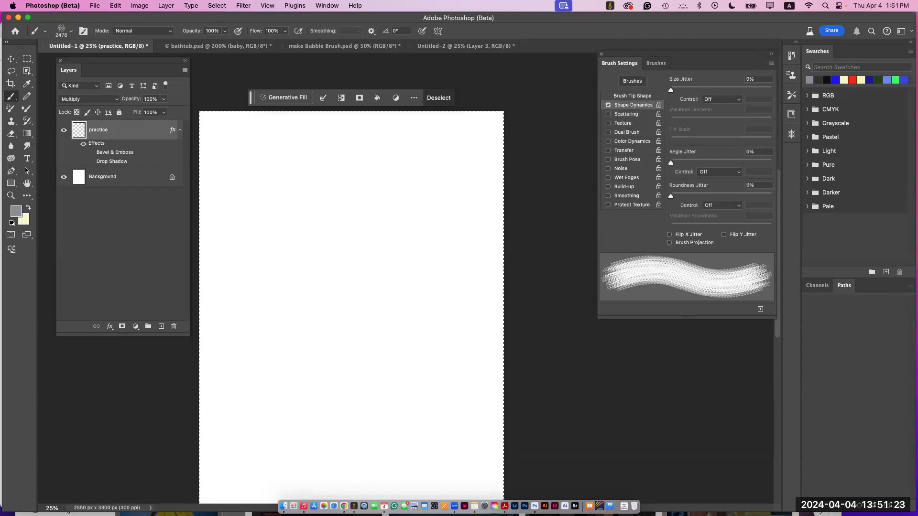
click(632, 96)
drag(691, 233, 716, 233)
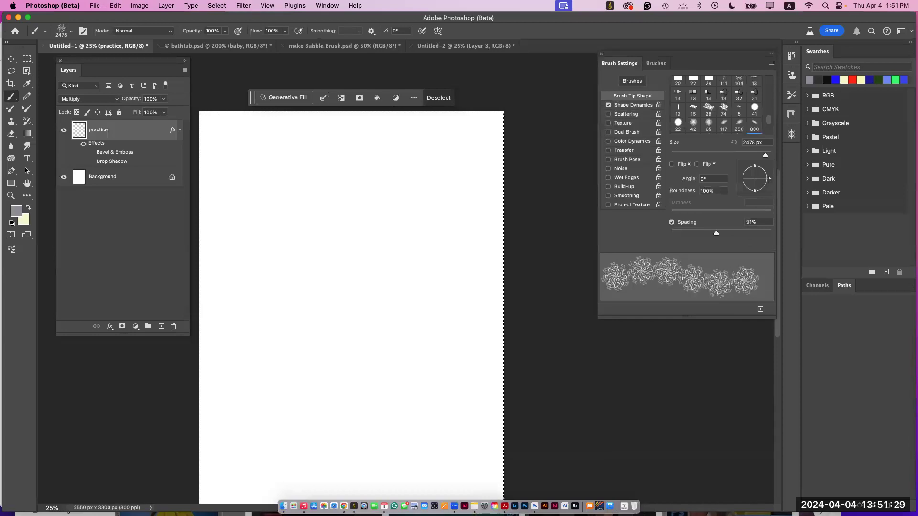
Step: Set the brush scatter to 195% and enable Color Dynamics with a hue jitter of 48%
click(627, 114)
drag(671, 90, 690, 89)
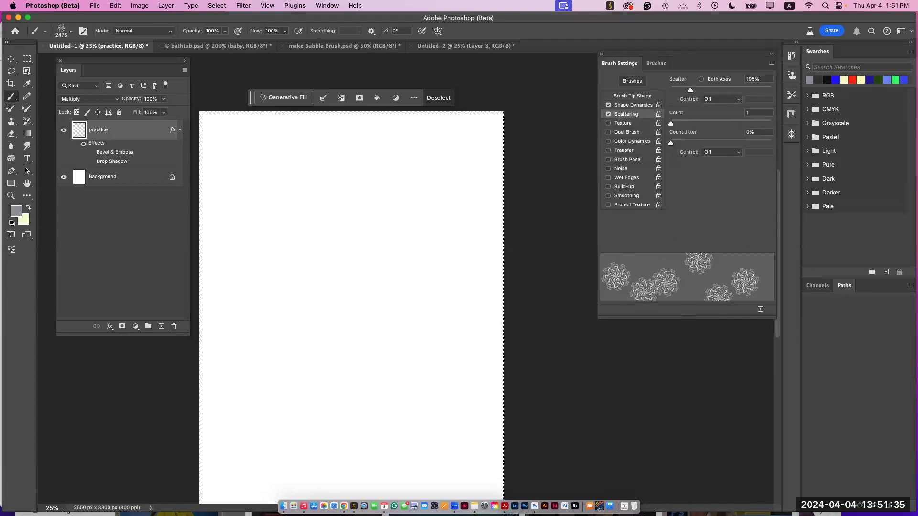
click(633, 142)
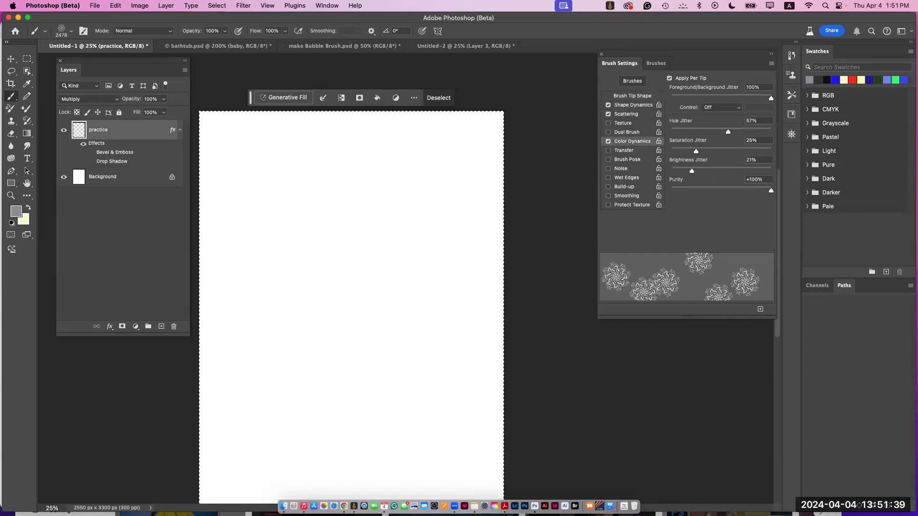
drag(729, 132, 719, 132)
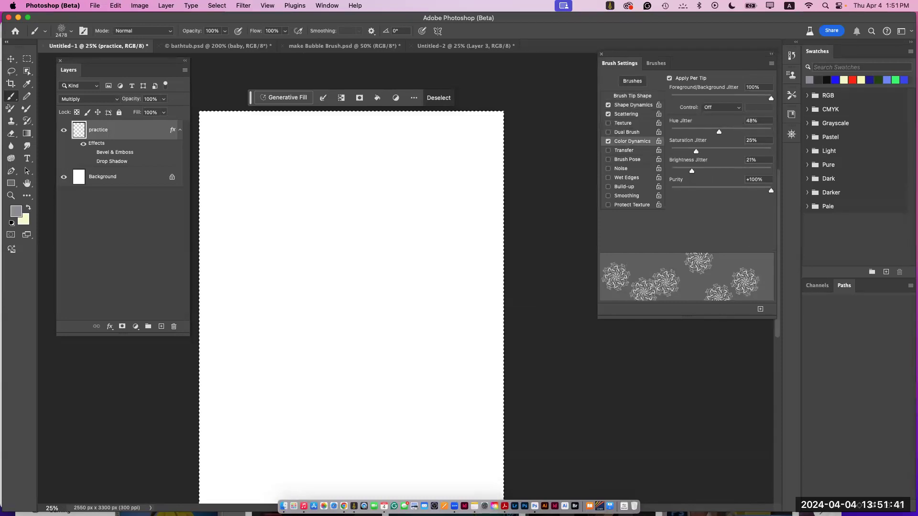
Step: Set the foreground color to orange #fc980a and the background color to bright yellow
click(16, 211)
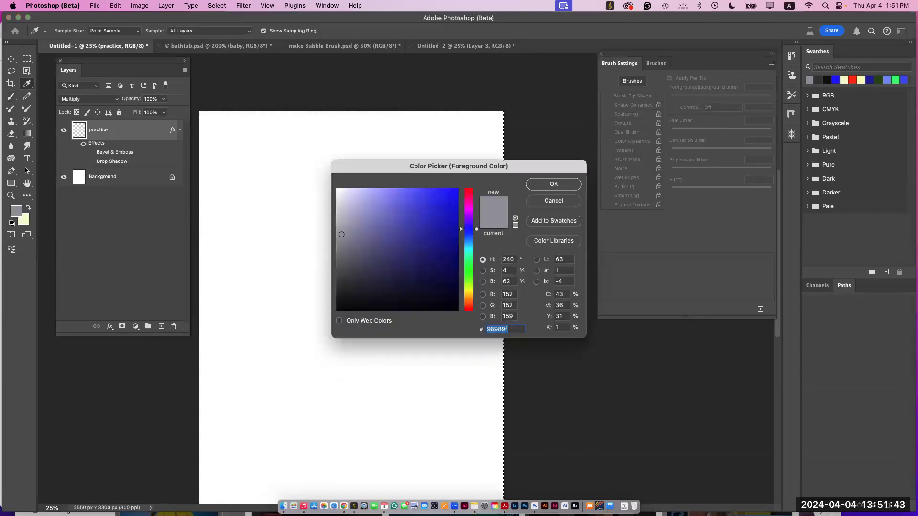
click(468, 299)
click(454, 191)
click(554, 184)
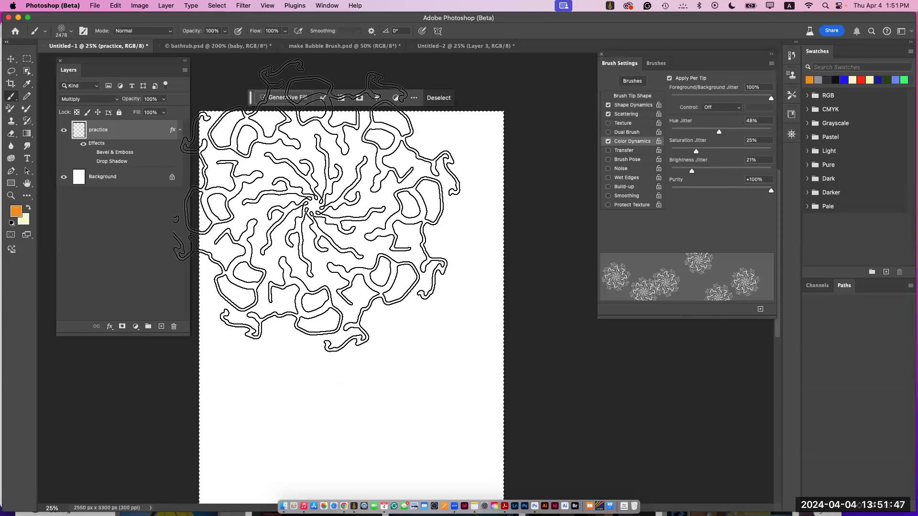
click(23, 219)
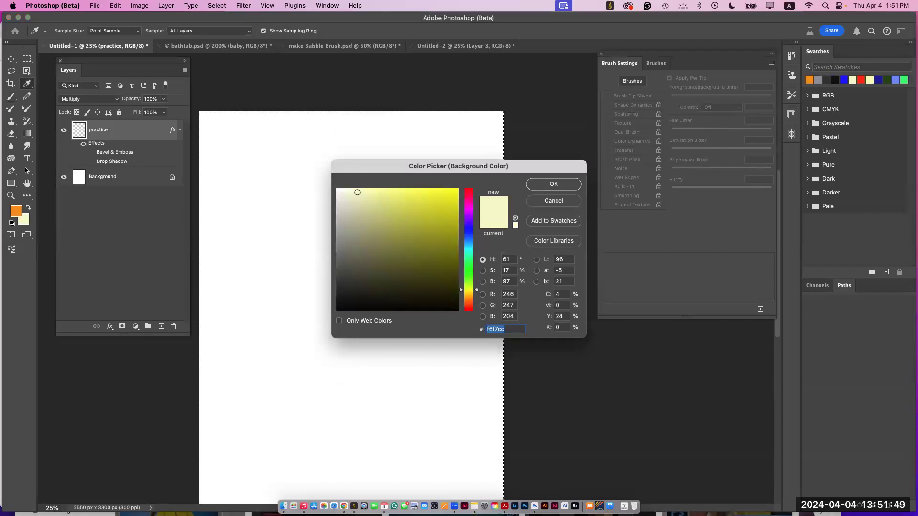
click(455, 191)
click(554, 184)
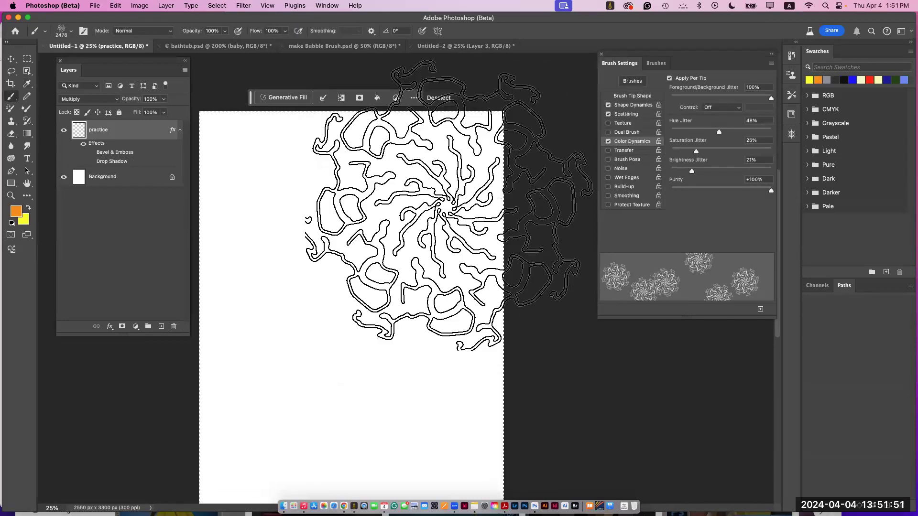
Step: Reduce the brush to 250 px and paint scattered multicolored stamps across the practice layer, densely along the lower part of the page
key(bracketleft)
key(bracketleft)
key(bracketleft)
key(bracketleft)
key(bracketleft)
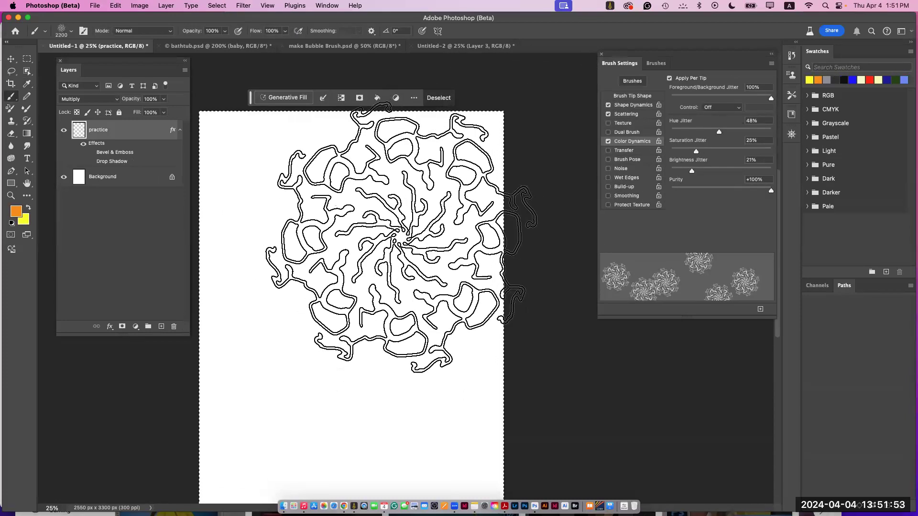
key(bracketleft)
key(bracketleft)
key(bracketleft)
key(bracketleft)
key(bracketleft)
key(bracketleft)
key(bracketleft)
key(bracketleft)
key(bracketleft)
key(bracketleft)
key(bracketleft)
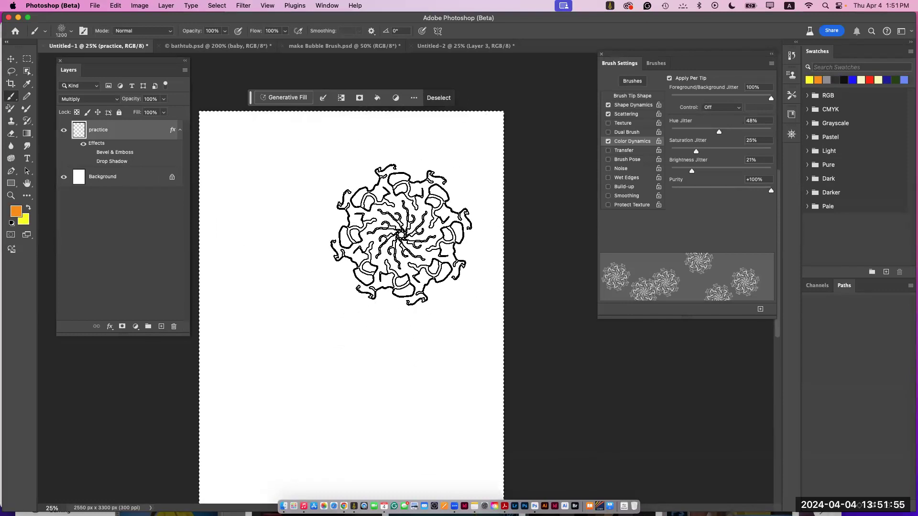
key(bracketleft)
key(bracketleft)
key(bracketleft)
key(bracketleft)
key(bracketleft)
key(bracketleft)
key(bracketleft)
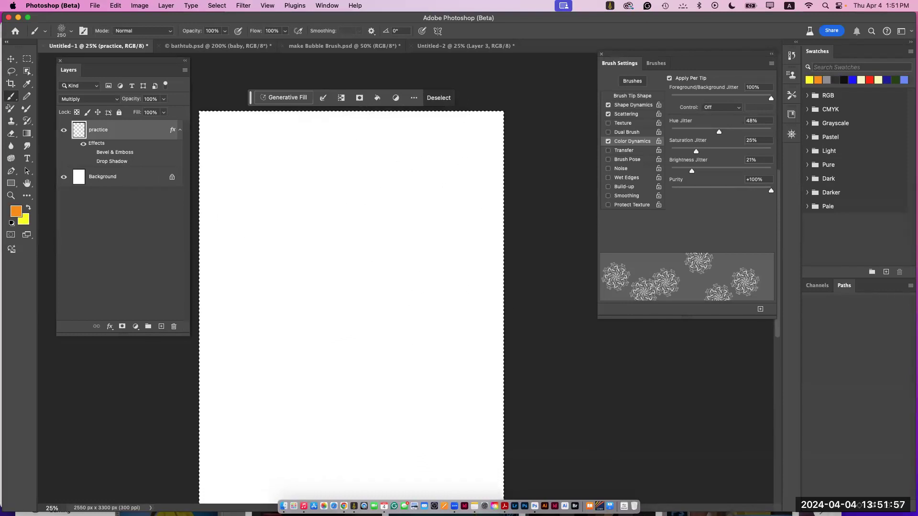
mouse_move(454, 167)
mouse_down()
mouse_move(436, 213)
mouse_move(373, 221)
mouse_move(361, 178)
mouse_move(308, 214)
mouse_move(272, 181)
mouse_move(264, 153)
mouse_move(217, 240)
mouse_move(364, 274)
mouse_move(461, 268)
mouse_move(461, 287)
mouse_move(437, 326)
mouse_move(342, 345)
mouse_move(270, 345)
mouse_move(256, 288)
mouse_move(321, 286)
mouse_up()
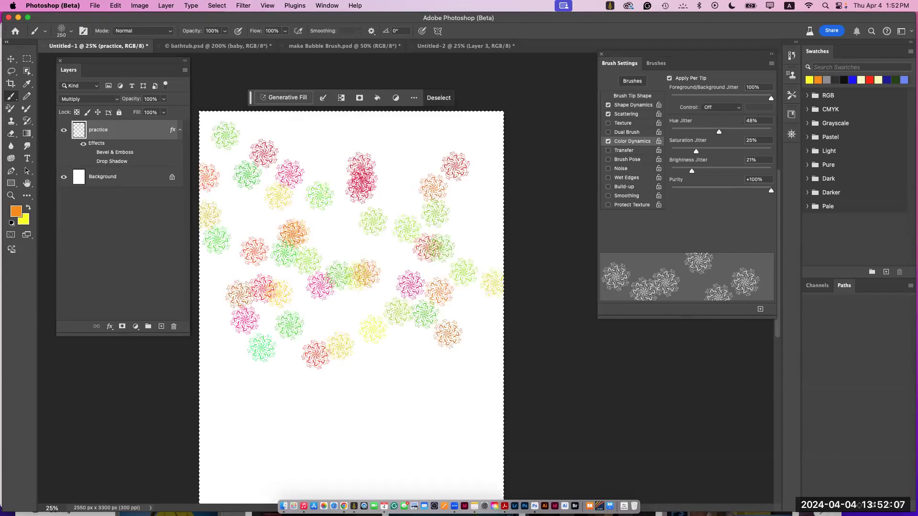
mouse_move(493, 462)
mouse_down()
mouse_move(414, 468)
mouse_move(406, 470)
mouse_move(439, 473)
mouse_move(389, 490)
mouse_move(302, 485)
mouse_move(363, 445)
mouse_move(358, 435)
mouse_move(371, 451)
mouse_move(414, 424)
mouse_move(473, 425)
mouse_move(485, 404)
mouse_move(464, 446)
mouse_move(389, 422)
mouse_move(308, 432)
mouse_move(355, 450)
mouse_move(310, 414)
mouse_move(297, 461)
mouse_move(237, 460)
mouse_move(293, 490)
mouse_move(318, 456)
mouse_move(442, 472)
mouse_move(488, 496)
mouse_move(486, 411)
mouse_move(374, 435)
mouse_move(293, 398)
mouse_move(247, 444)
mouse_move(229, 429)
mouse_move(237, 386)
mouse_move(216, 455)
mouse_move(201, 396)
mouse_move(297, 451)
mouse_up()
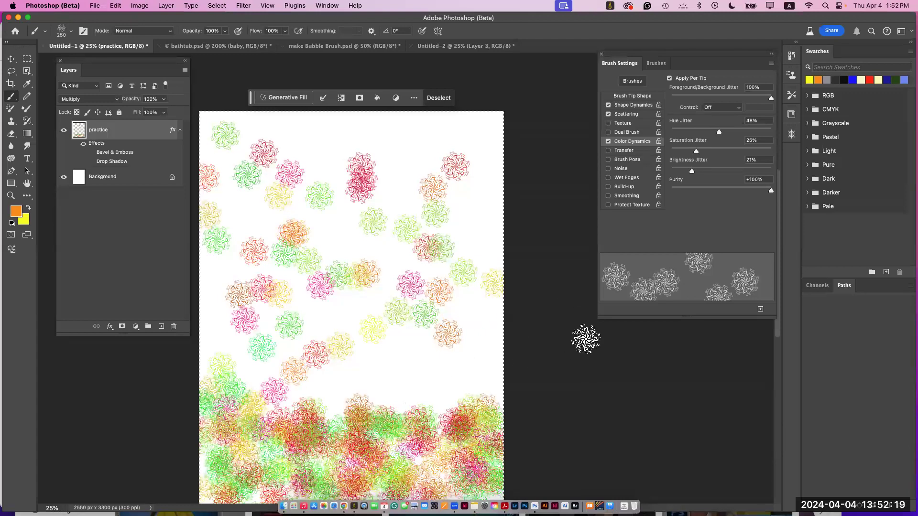
Step: Save the adjusted brush as a new preset named symmetry, including its size, tool settings and color
click(761, 309)
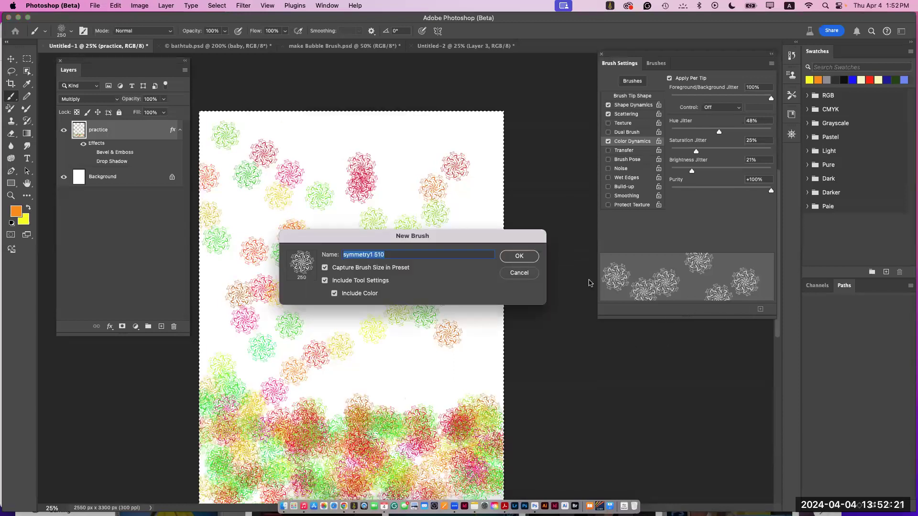
text(symmetry)
key(Return)
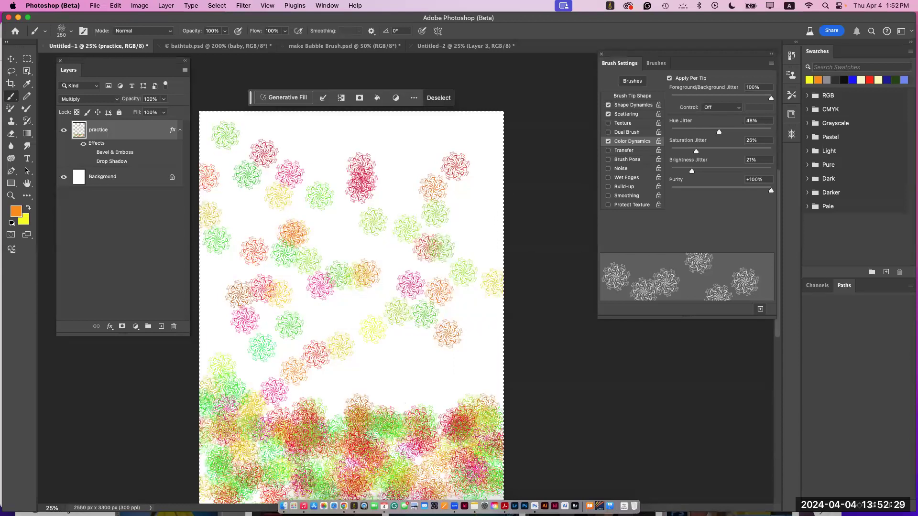
Step: Keep the orange foreground, set hue and saturation jitter to 0%, and paint test stamps over the existing ones
click(16, 211)
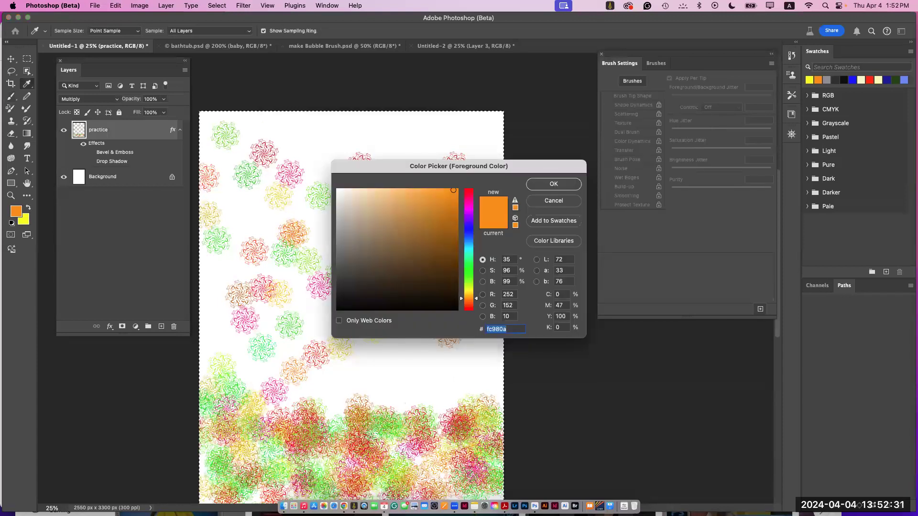
key(Return)
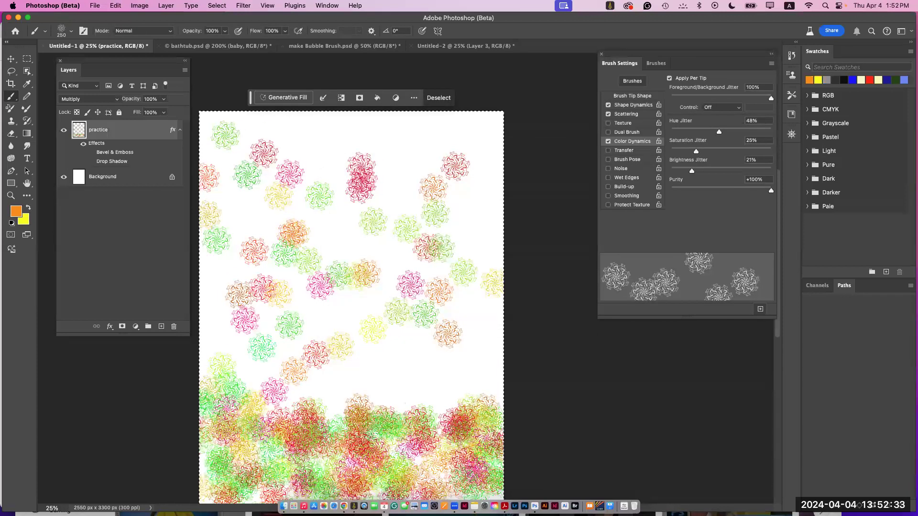
mouse_move(697, 131)
mouse_down()
mouse_move(671, 132)
mouse_move(671, 151)
mouse_up()
mouse_move(454, 211)
mouse_down()
mouse_move(454, 253)
mouse_move(416, 378)
mouse_move(335, 385)
mouse_move(421, 158)
mouse_move(387, 215)
mouse_up()
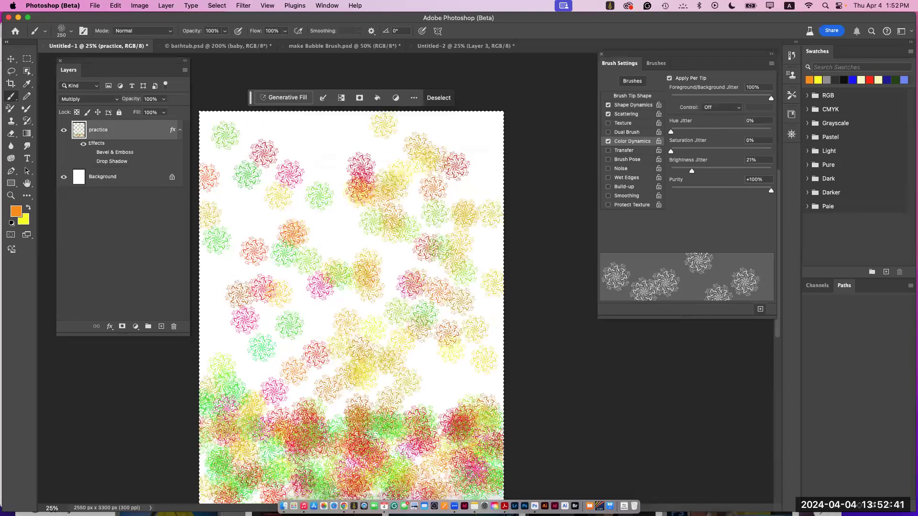
Step: Clear the practice layer, deselect, and paint three fresh strokes of orange and yellow stamps across the upper half of the page
key(Delete)
key(super+d)
mouse_move(460, 171)
mouse_down()
mouse_move(354, 169)
mouse_move(249, 192)
mouse_up()
mouse_move(436, 217)
mouse_down()
mouse_move(392, 239)
mouse_move(282, 225)
mouse_up()
mouse_move(437, 253)
mouse_down()
mouse_move(373, 304)
mouse_move(304, 303)
mouse_up()
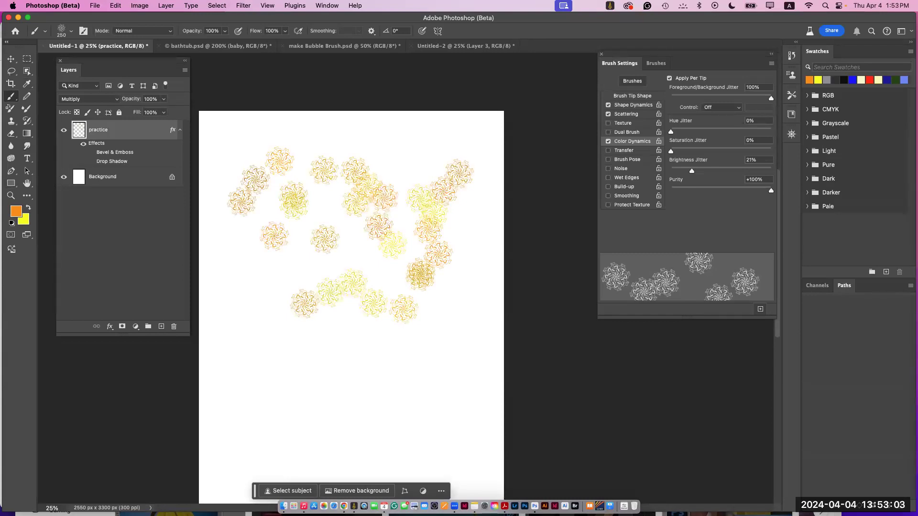
Step: Clear all the orange and yellow stamps from the practice layer and remove the selection
key(super+a)
key(Delete)
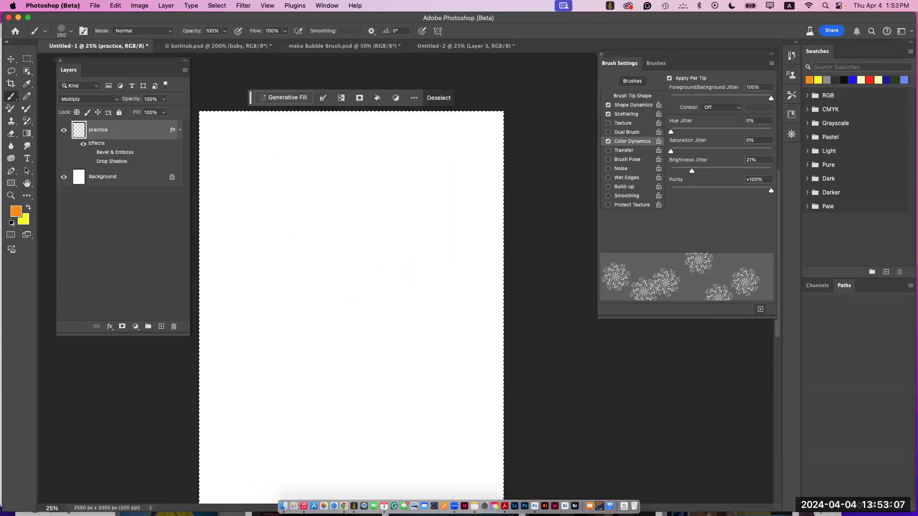
key(super+d)
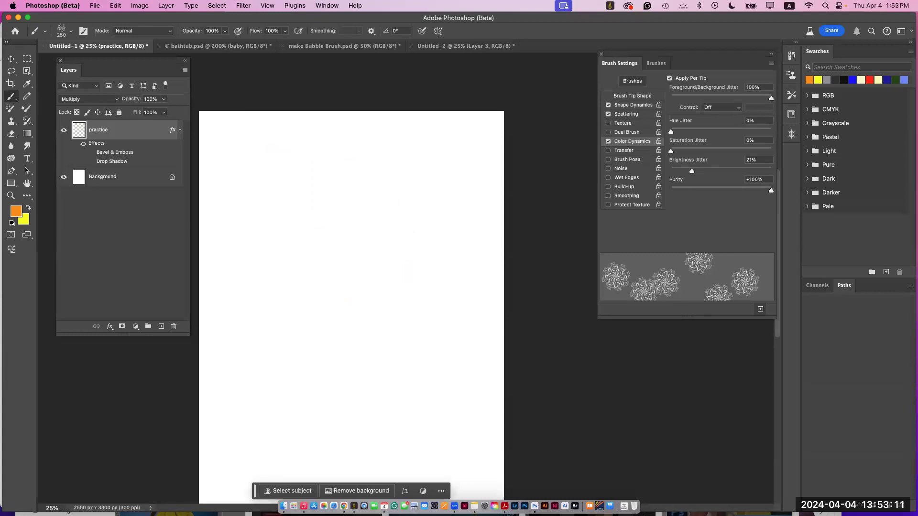
Step: Place Symetry.ai from the AI Files folder inside Assets as an embedded object in the Untitled-1 document
click(95, 5)
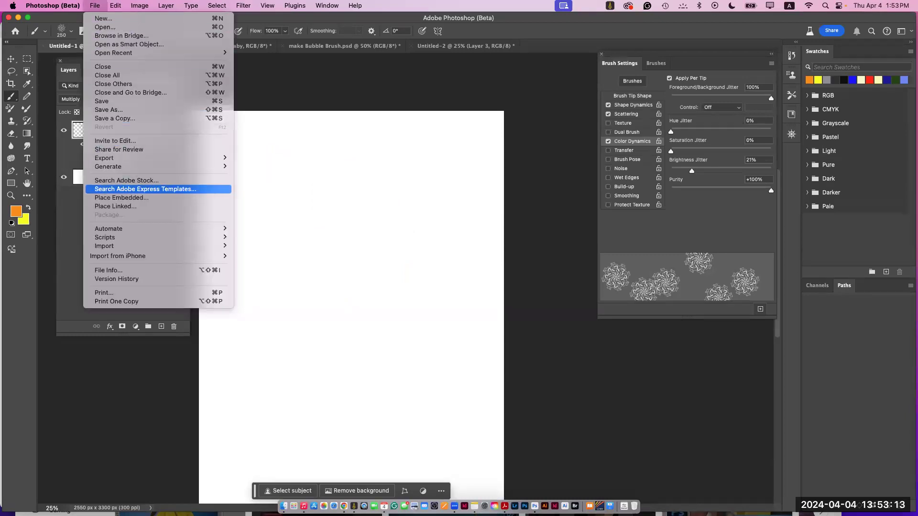
click(122, 197)
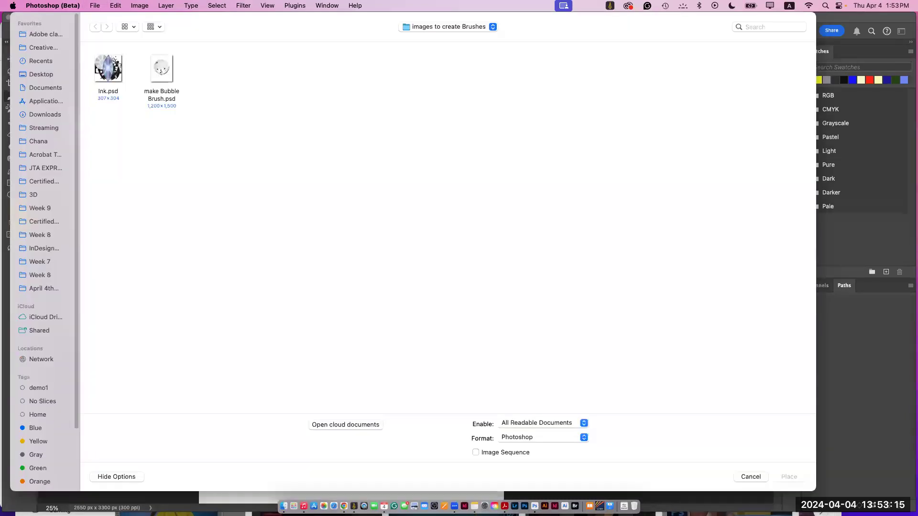
click(449, 26)
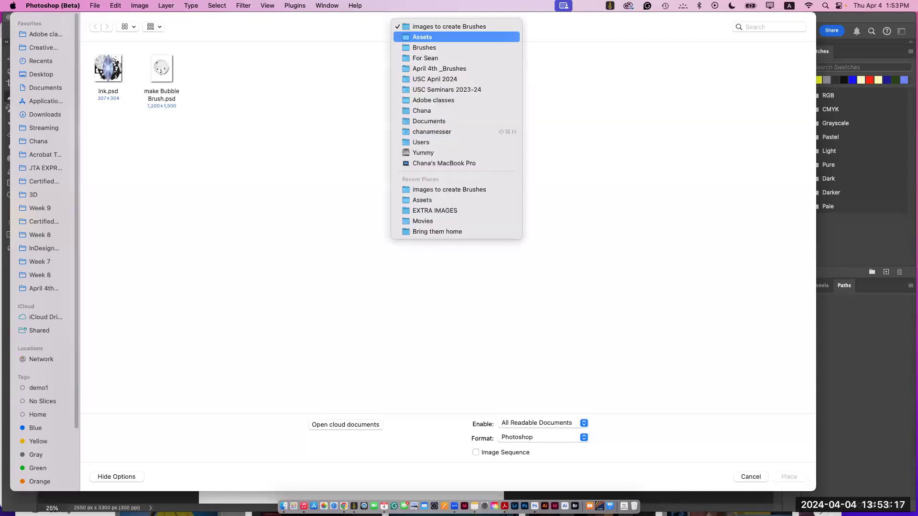
click(444, 37)
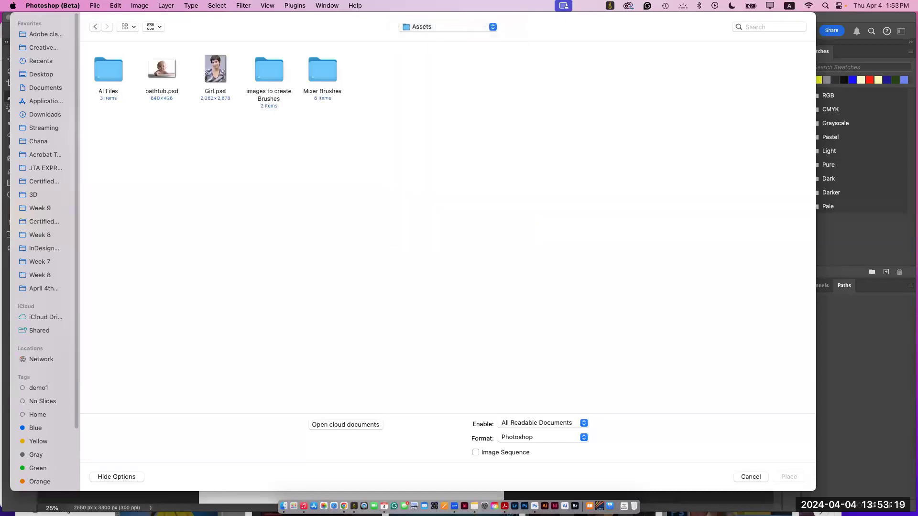
double_click(109, 71)
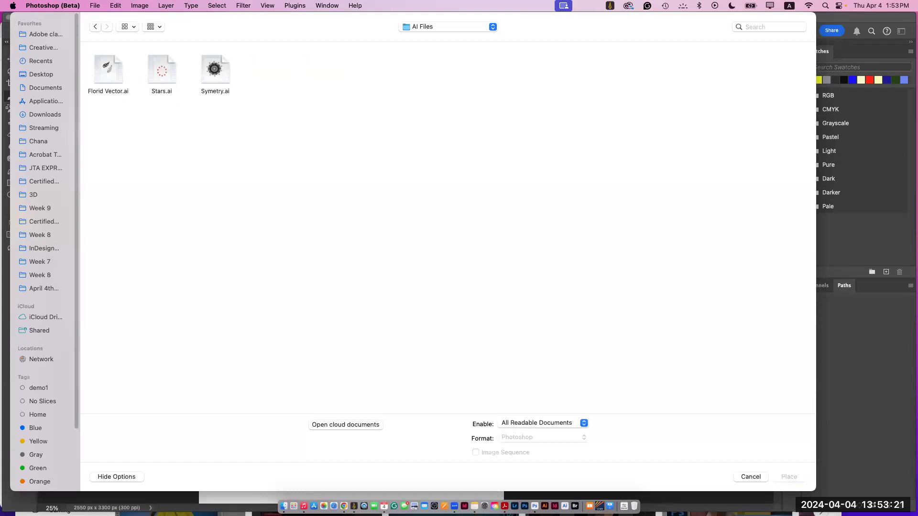
click(215, 70)
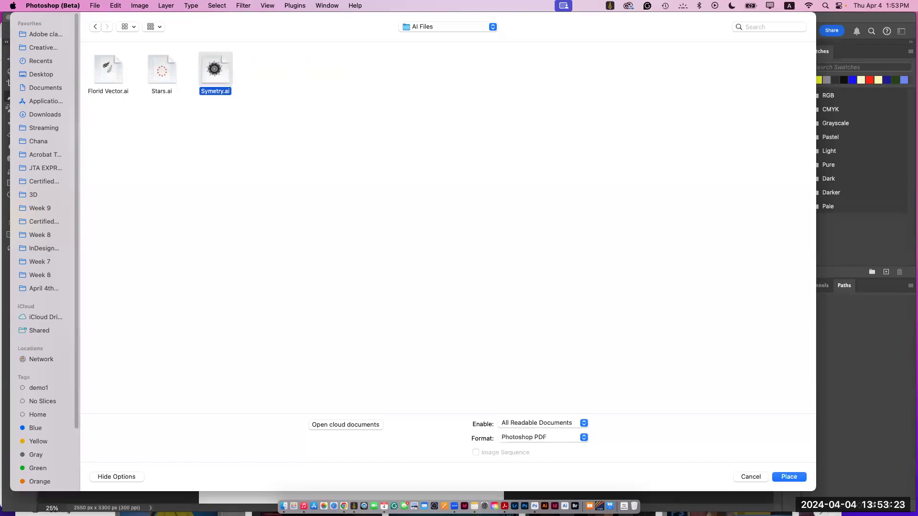
key(Return)
key(Return)
Step: Scale the placed Symetry artwork to 236.21%, move it near the middle of the page, and commit the transformation
drag(378, 285, 364, 213)
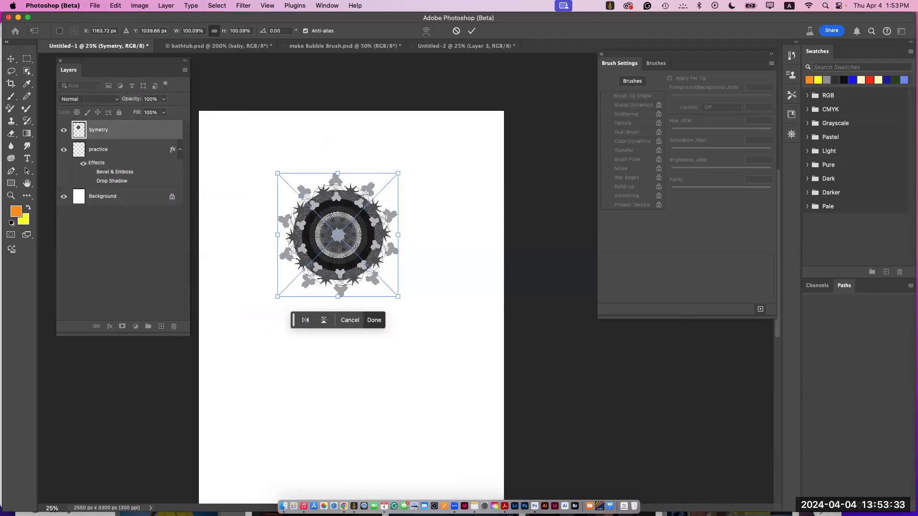
drag(398, 296, 499, 399)
drag(277, 173, 214, 107)
drag(345, 286, 332, 334)
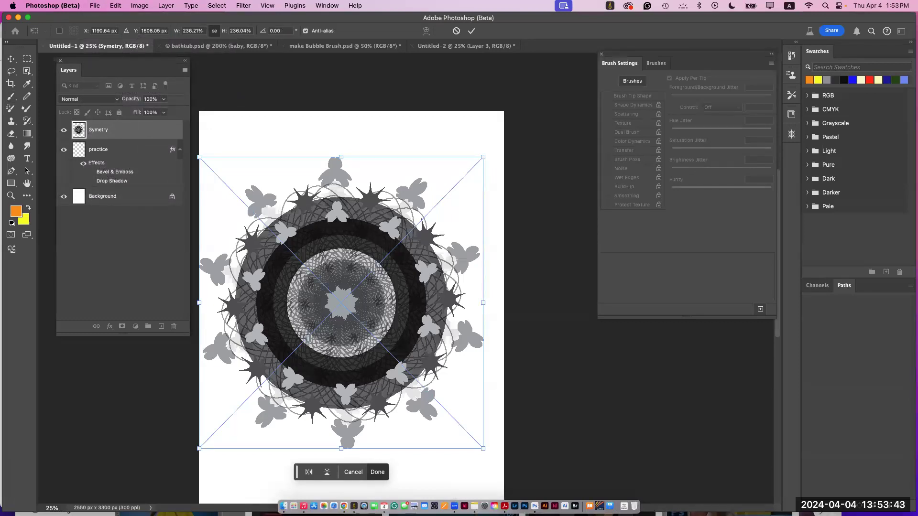
click(472, 31)
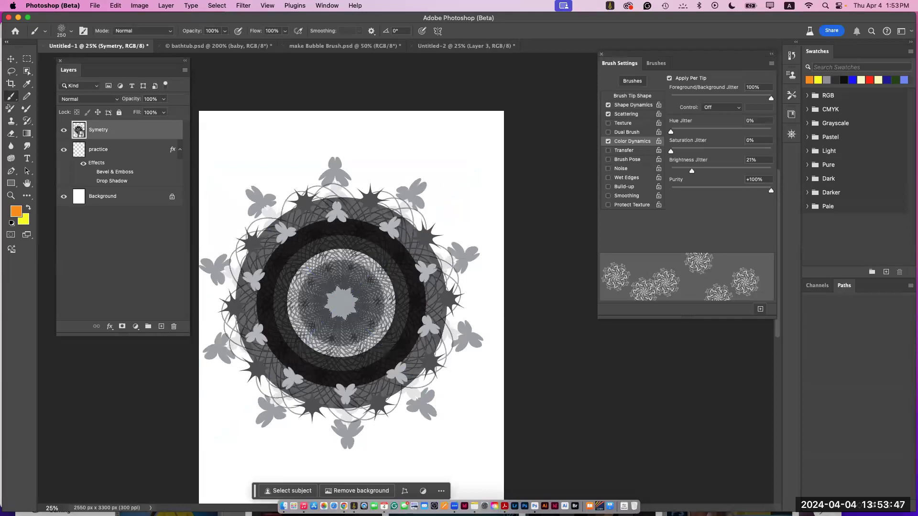
Step: Load the Symetry layer's outline as a selection and define it as a brush preset named AI_Brush
super+click(79, 131)
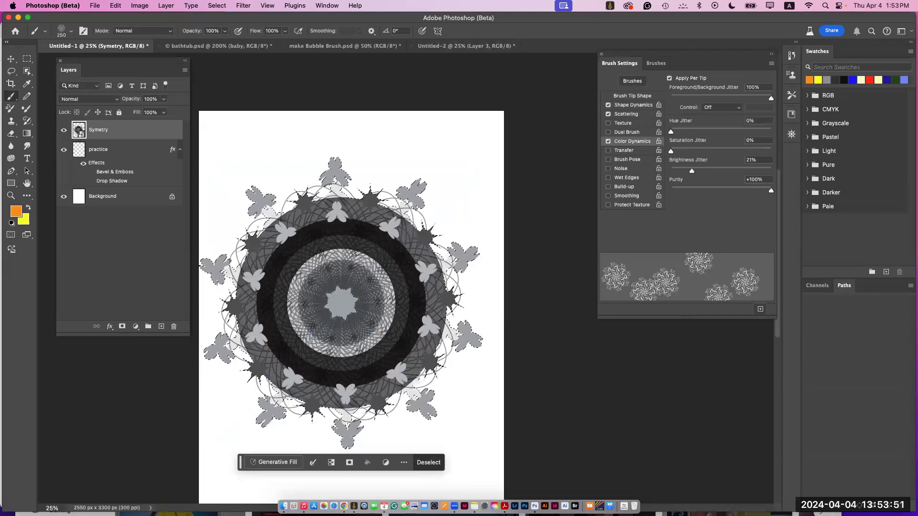
click(115, 5)
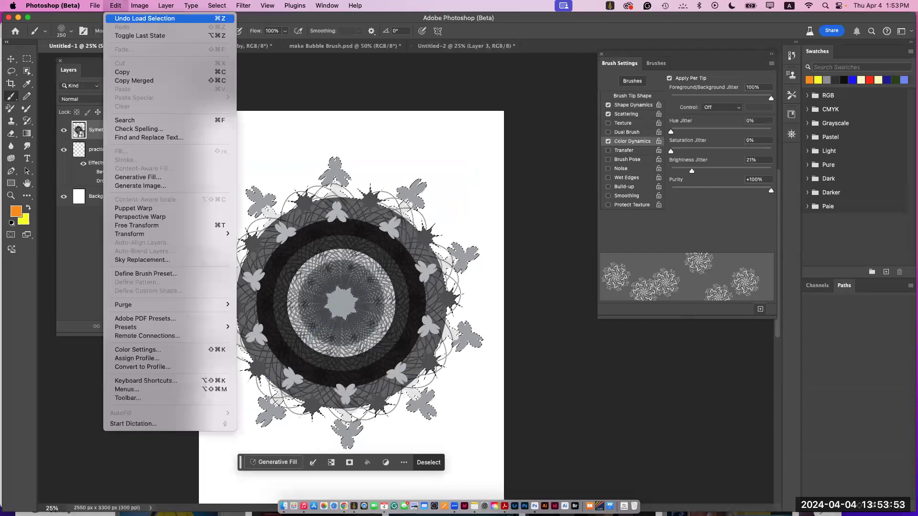
click(146, 273)
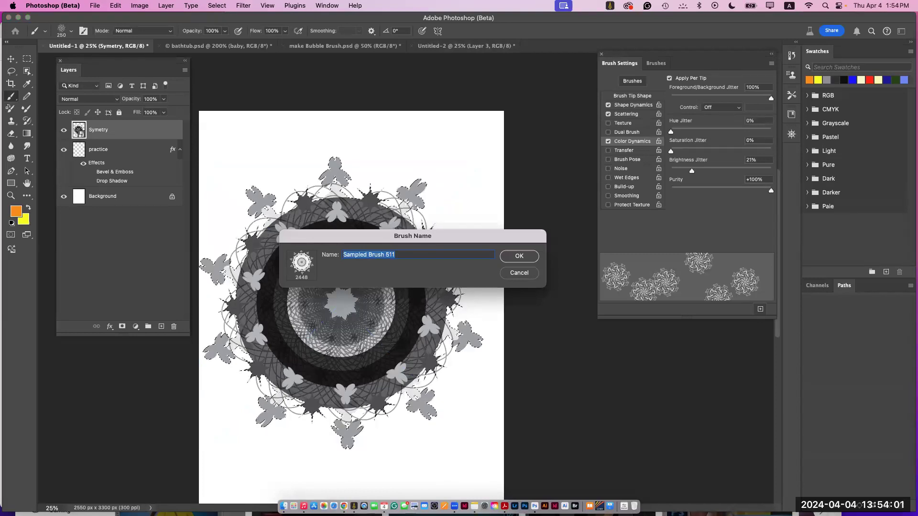
text(Al)
text(_Brush)
click(519, 255)
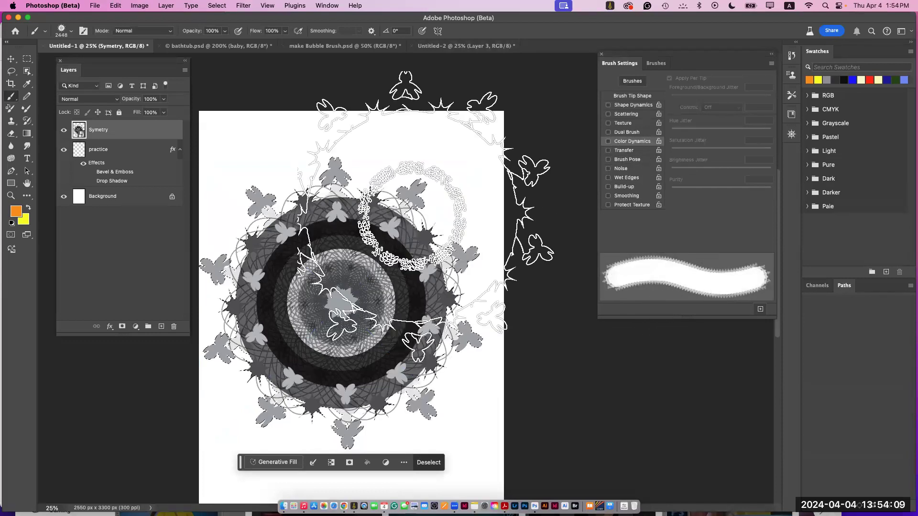
Step: Hide the Symetry layer, remove the selection, and stamp the new brush once in orange on the practice layer
click(64, 130)
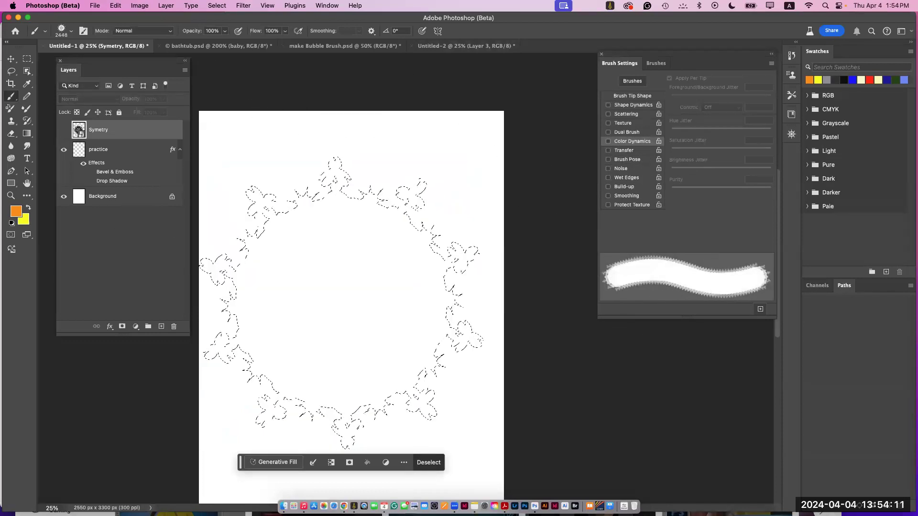
key(super+d)
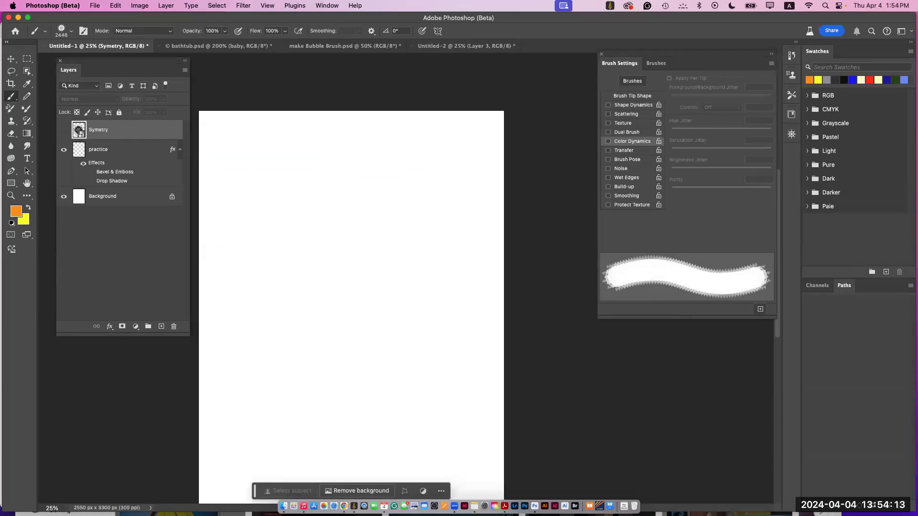
click(99, 149)
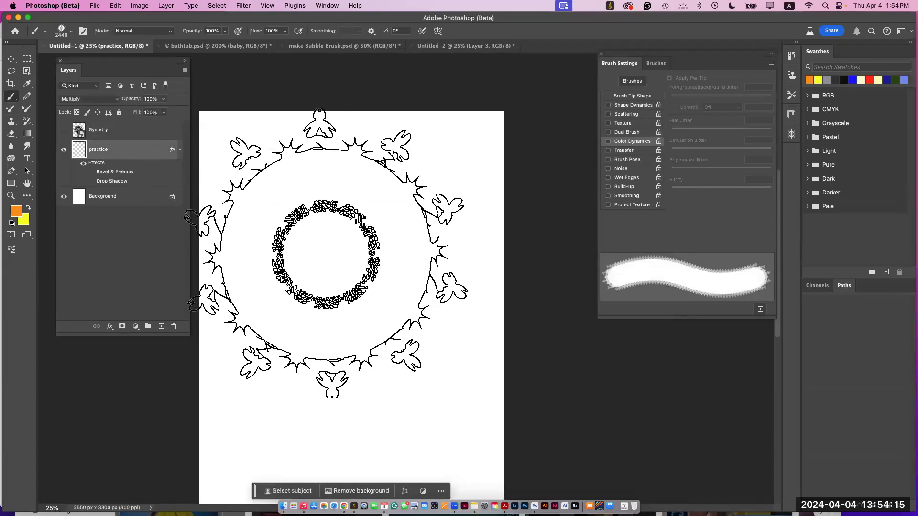
click(339, 286)
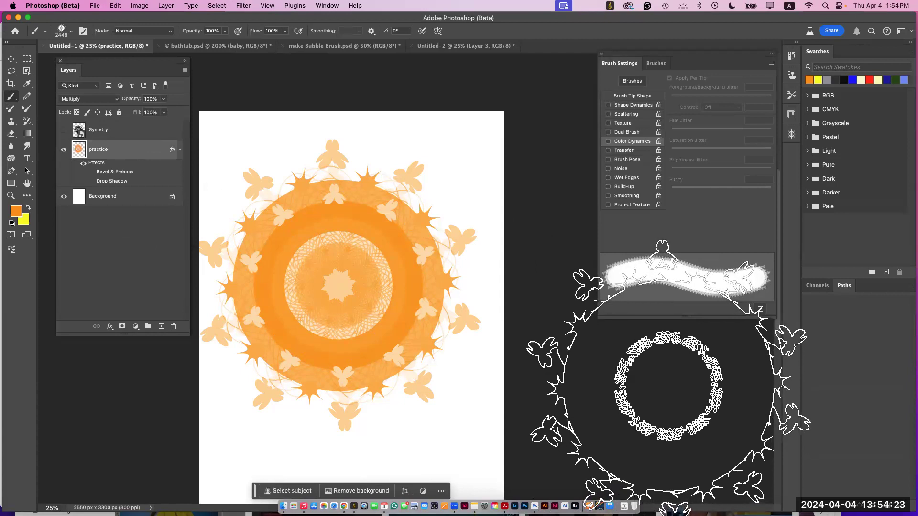
Step: Open Girl.psd from the Assets folder inside Brushes
click(94, 5)
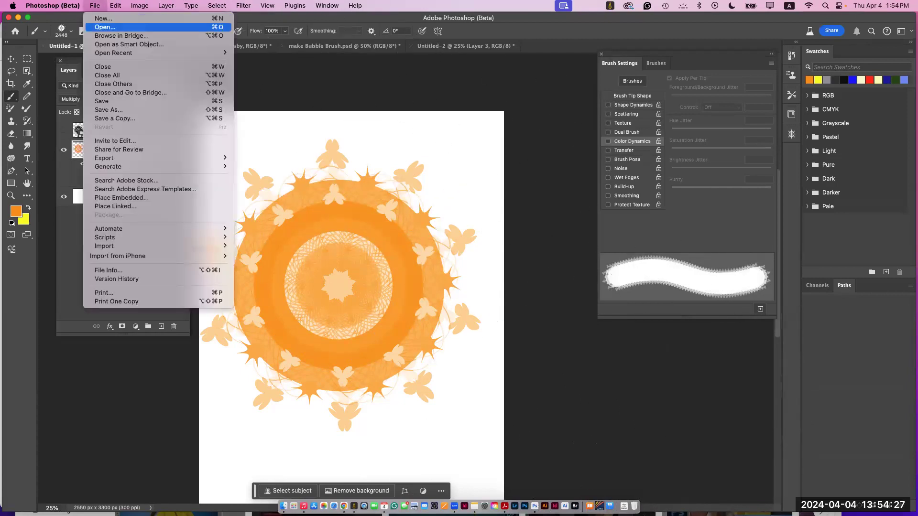
click(104, 27)
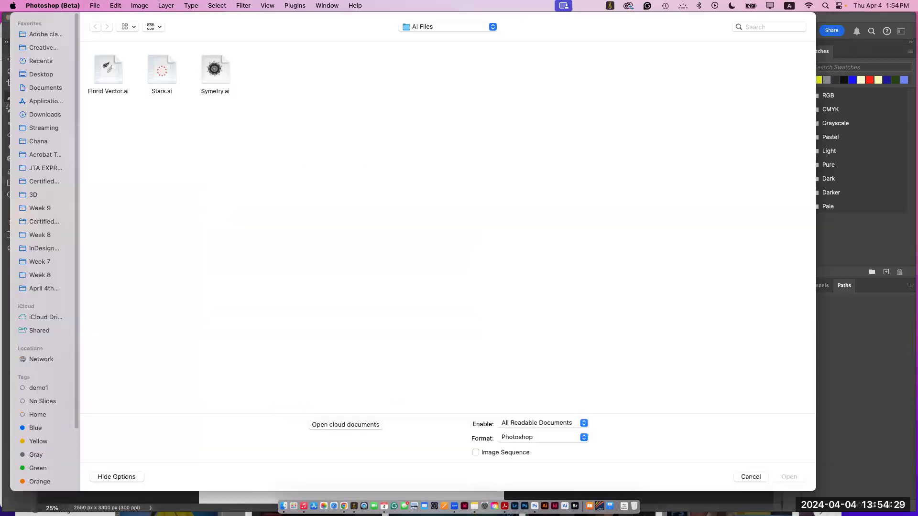
click(447, 27)
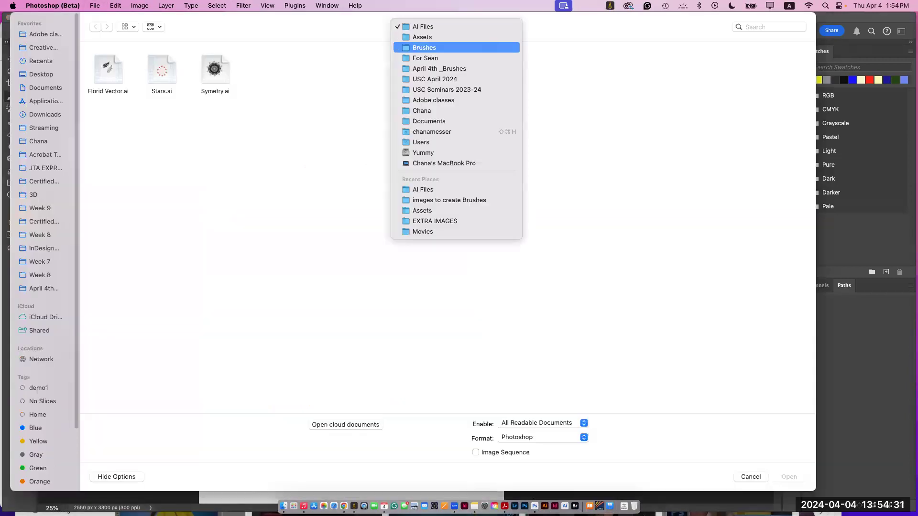
click(425, 47)
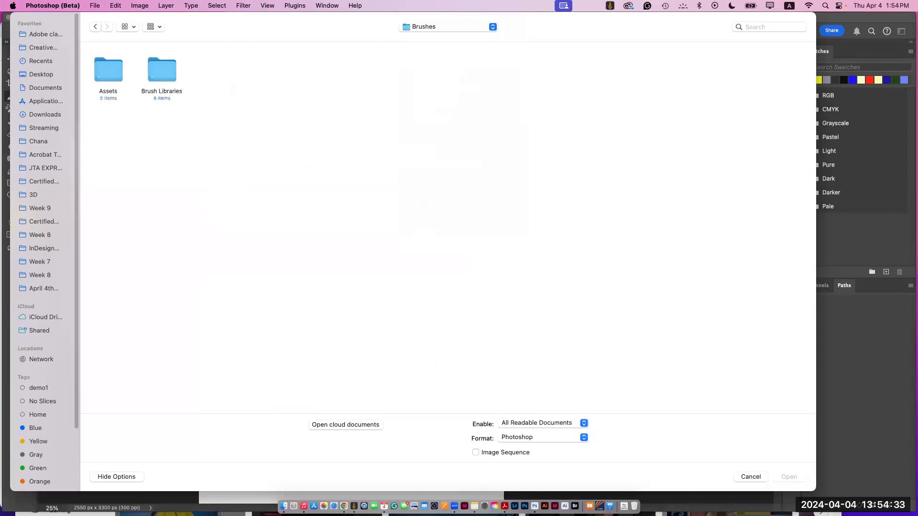
double_click(108, 70)
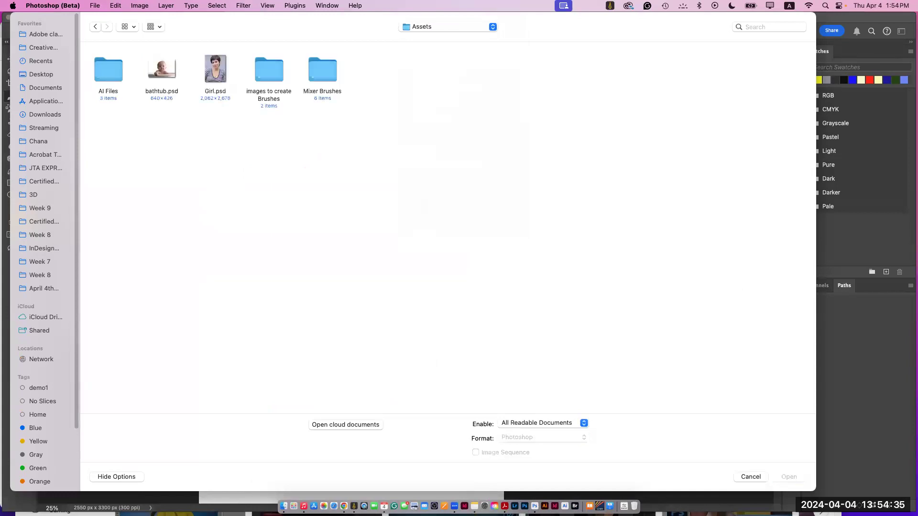
click(215, 70)
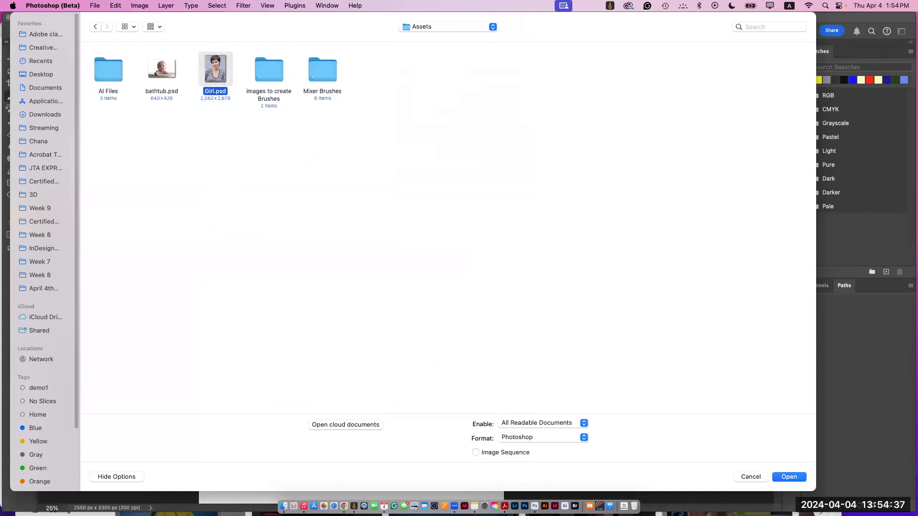
click(789, 477)
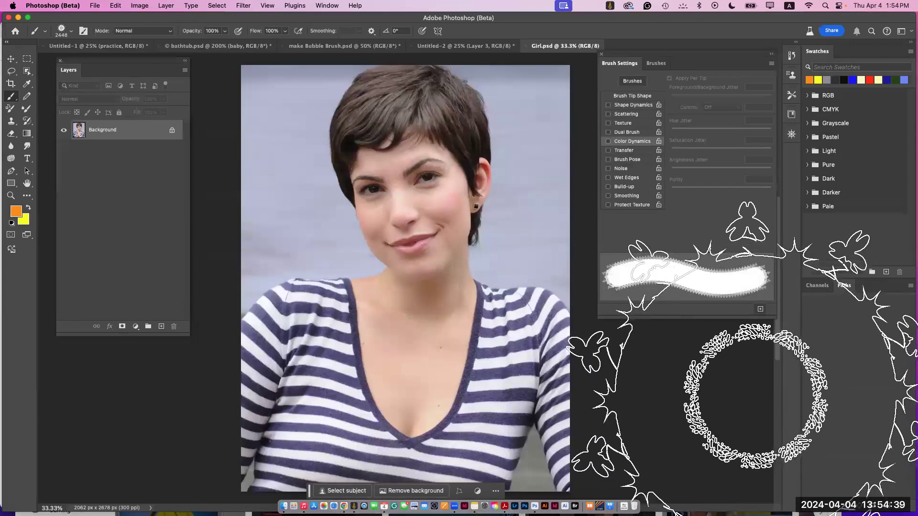
Step: Add a new layer above the girl photo's Background and reduce the symmetry brush size to 300 px
key(super+minus)
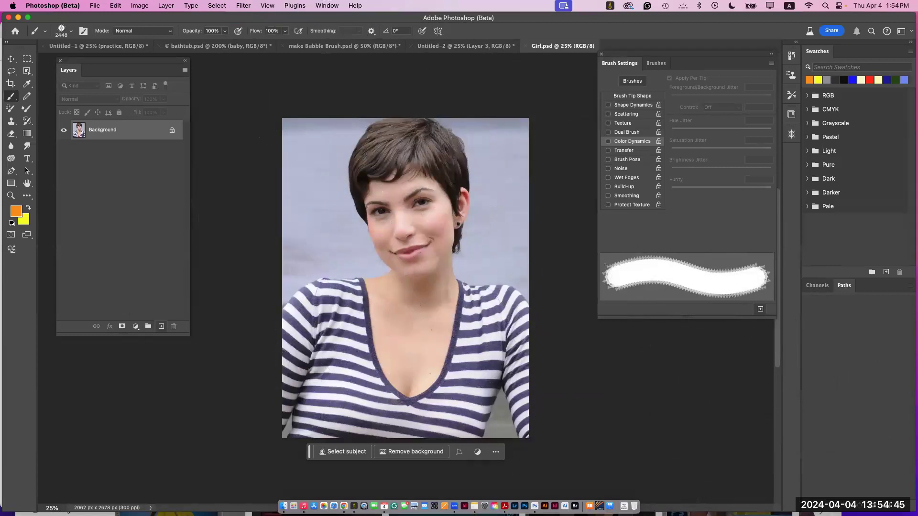
click(161, 327)
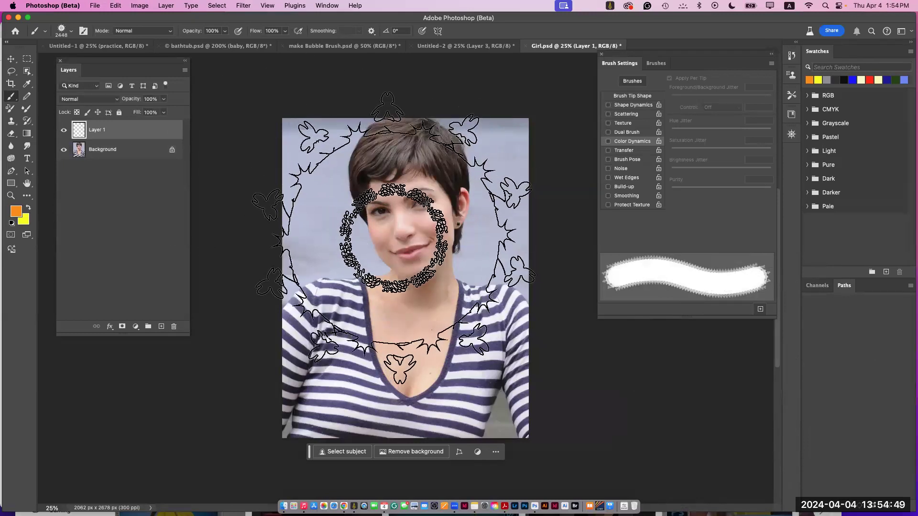
key(bracketleft)
key(bracketleft)
key(bracketleft)
key(bracketleft)
key(bracketleft)
key(bracketleft)
key(bracketleft)
key(bracketleft)
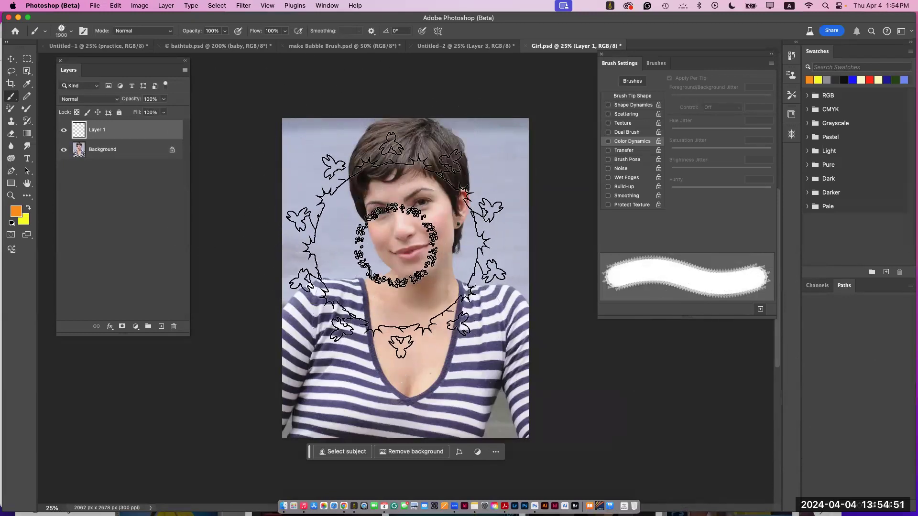
key(bracketleft)
key(bracketleft)
key(bracketleft)
key(bracketleft)
key(bracketleft)
key(bracketleft)
key(bracketleft)
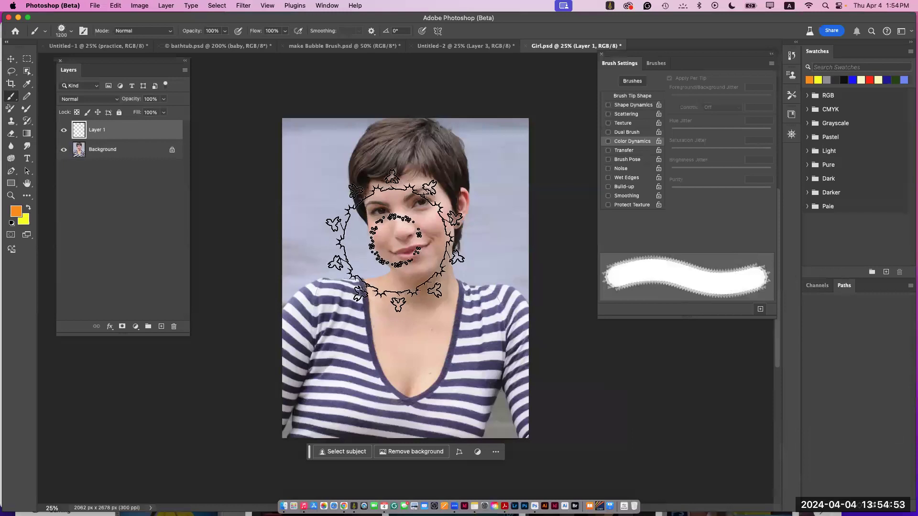
key(bracketleft)
key(bracketleft)
key(bracketleft)
key(bracketleft)
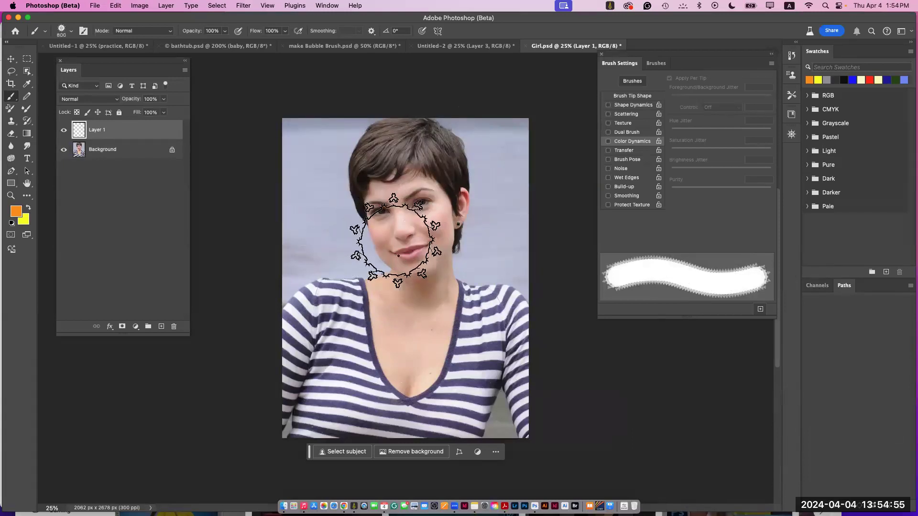
key(bracketleft)
key(bracketleft)
key(bracketleft)
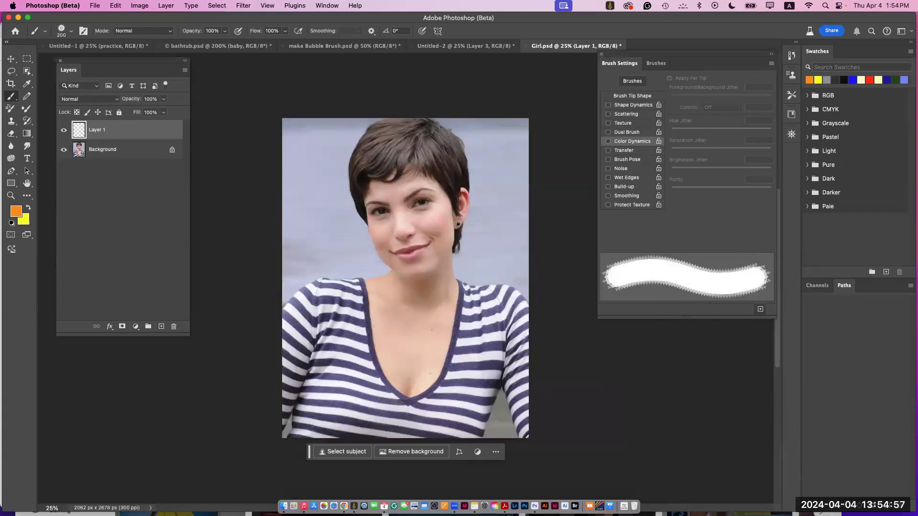
key(bracketright)
Step: Enable Color Dynamics for the brush and confirm yellow f8fa31 as the background color
click(608, 142)
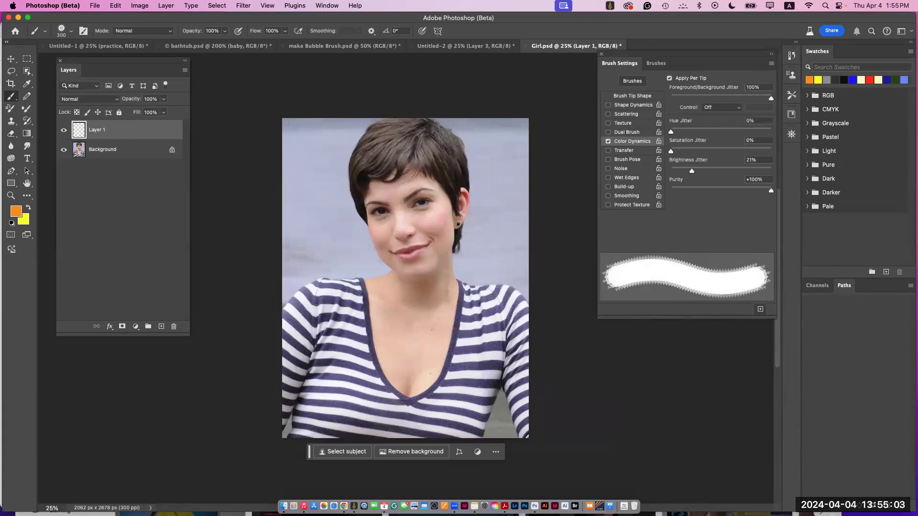
click(24, 220)
click(434, 191)
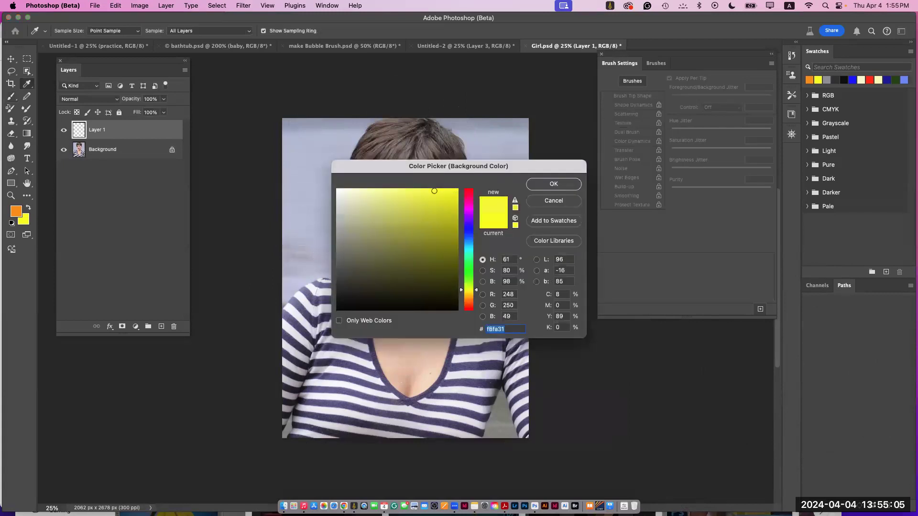
key(Return)
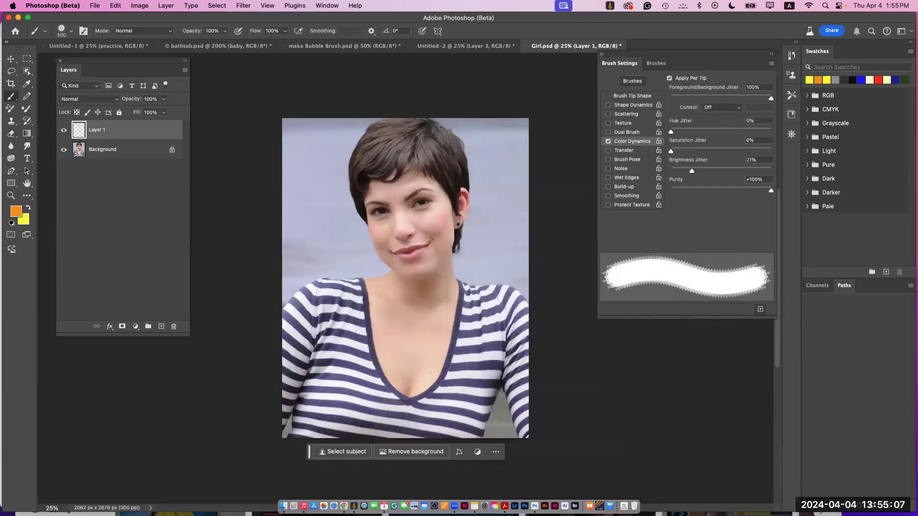
Step: Enable Shape Dynamics and set the brush tip spacing to 67%
click(608, 105)
click(632, 95)
drag(675, 233, 704, 233)
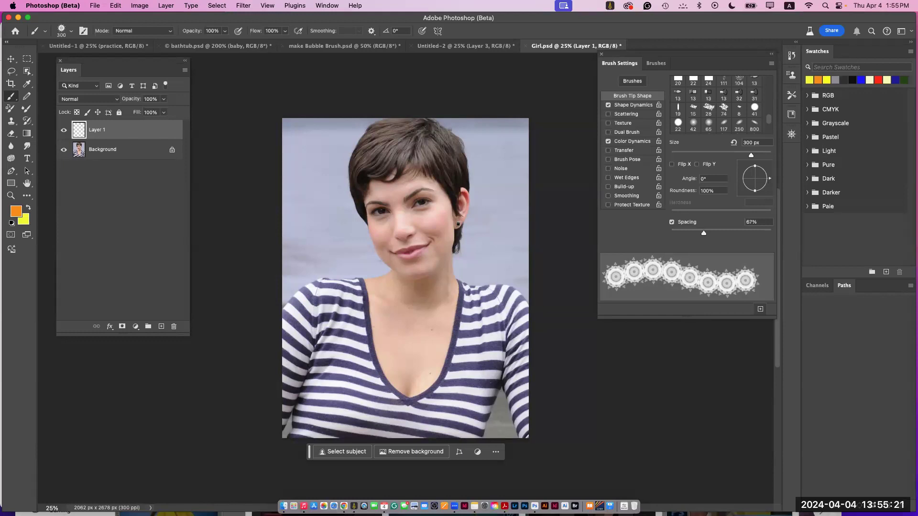
Step: Reduce the brush to 200 px and paint a curved headband of orange and yellow stamps across the girl's hair
key(bracketleft)
key(bracketleft)
click(460, 182)
mouse_move(461, 182)
mouse_down()
mouse_move(431, 150)
mouse_move(401, 141)
mouse_move(372, 153)
mouse_move(357, 178)
mouse_up()
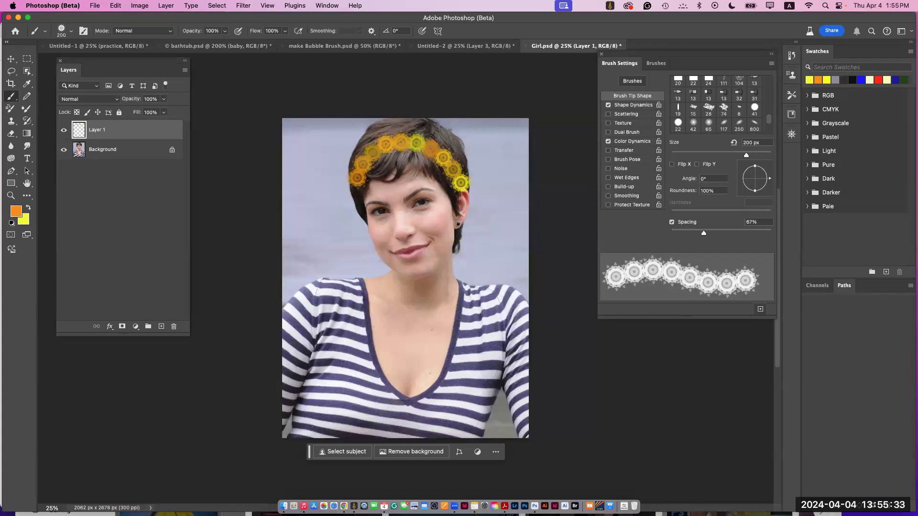
Step: Apply Bevel & Emboss and Drop Shadow effects to the headband on Layer 1
click(110, 326)
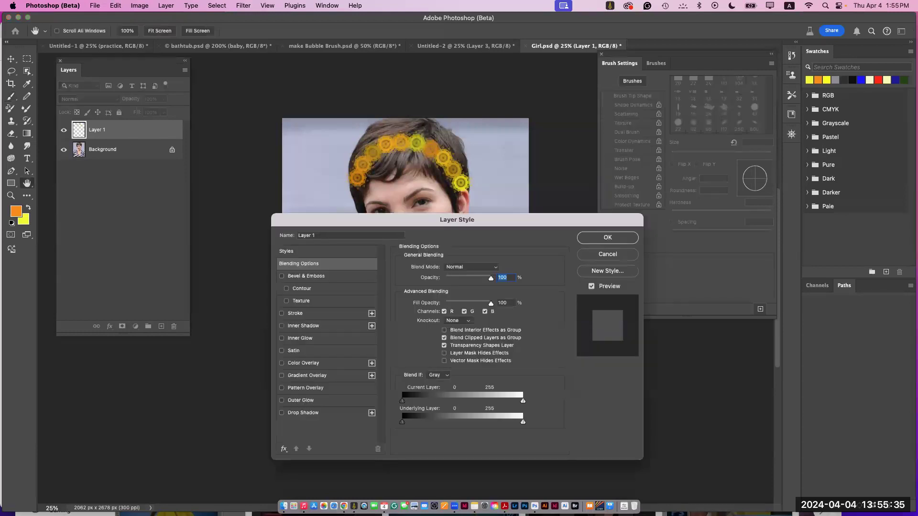
click(306, 276)
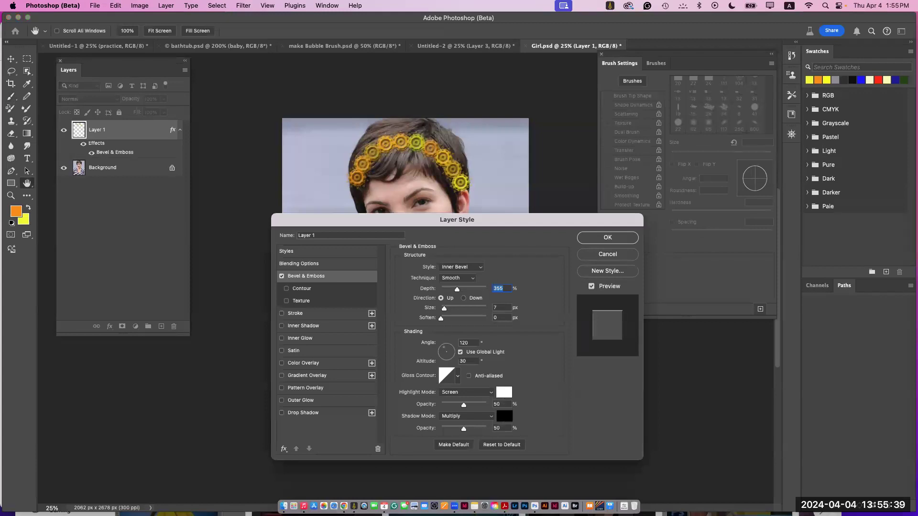
click(303, 413)
key(Return)
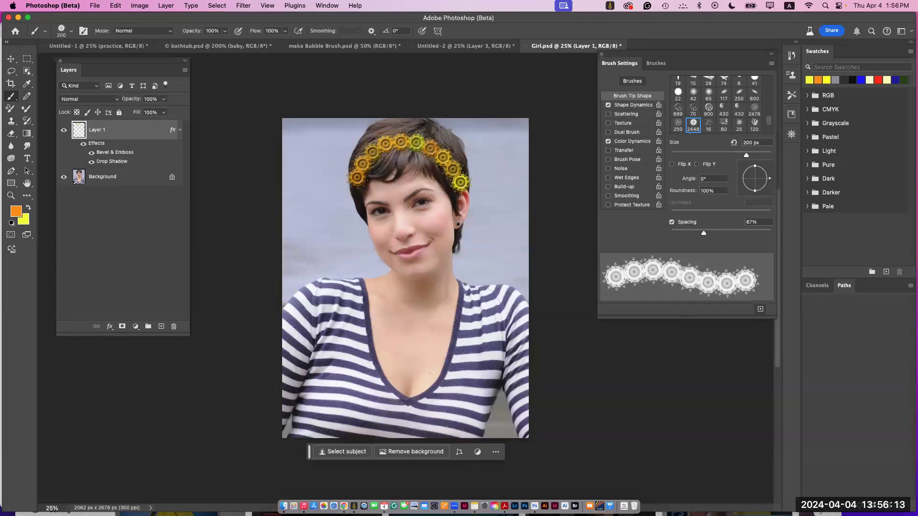
Step: Draw an open U-shaped necklace path with the Curvature Pen from one side of the neck, down the chest and up the other side
key(p)
right_click(11, 171)
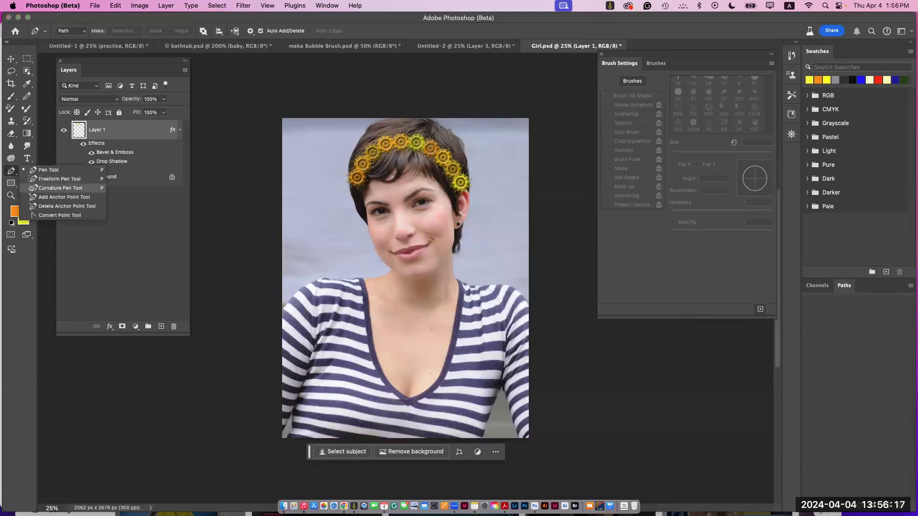
click(61, 188)
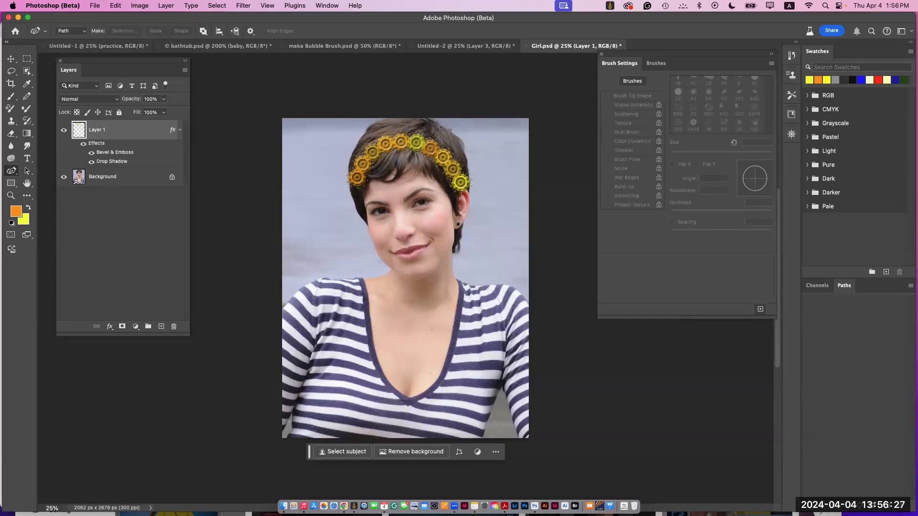
key(super+equal)
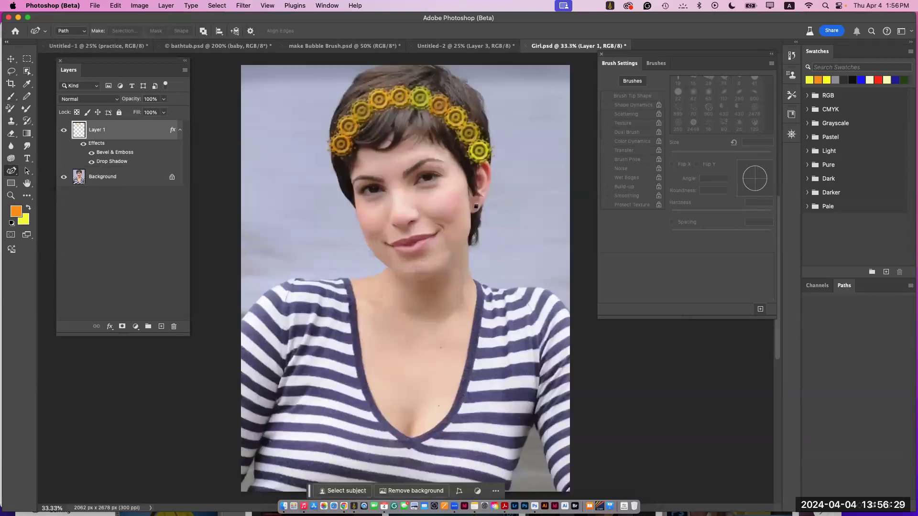
click(471, 279)
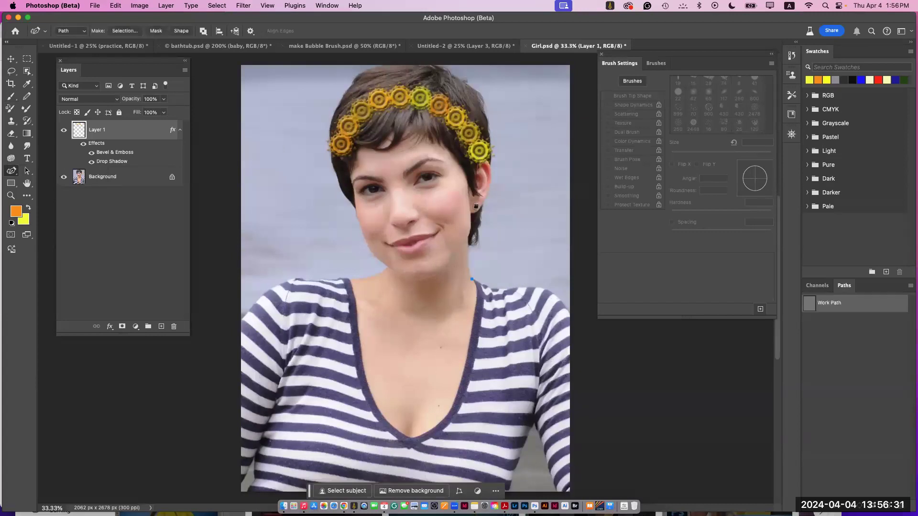
click(463, 318)
click(454, 372)
click(431, 406)
click(393, 389)
click(378, 341)
click(372, 292)
click(366, 277)
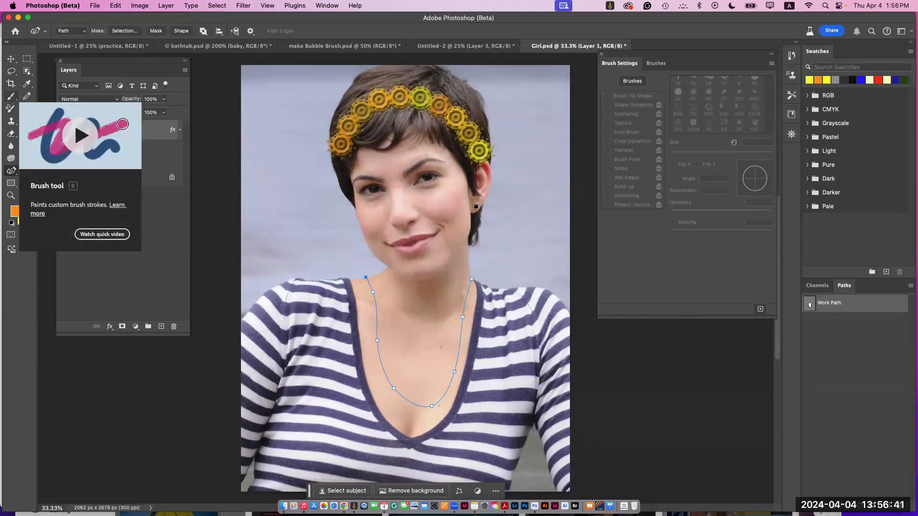
Step: Save the current 200 px brush as the preset AI_Brush 512, including its size, tool settings and color
click(10, 96)
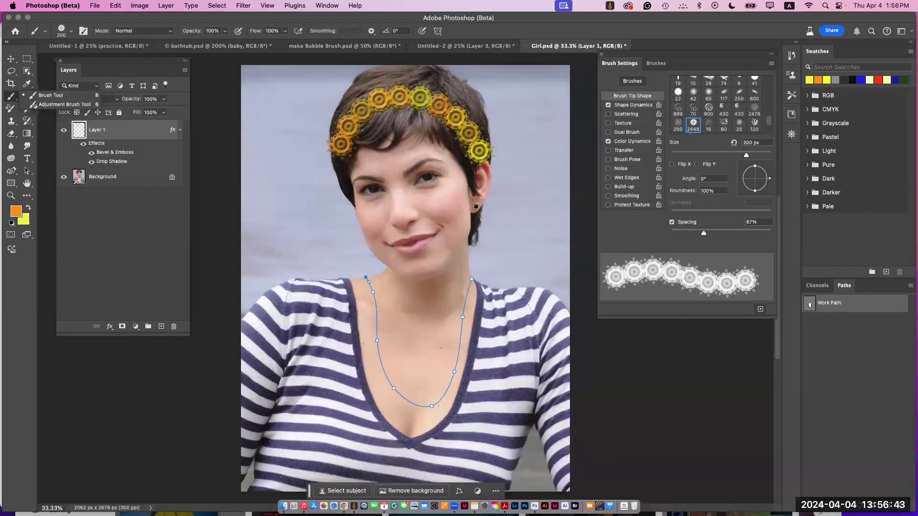
click(760, 309)
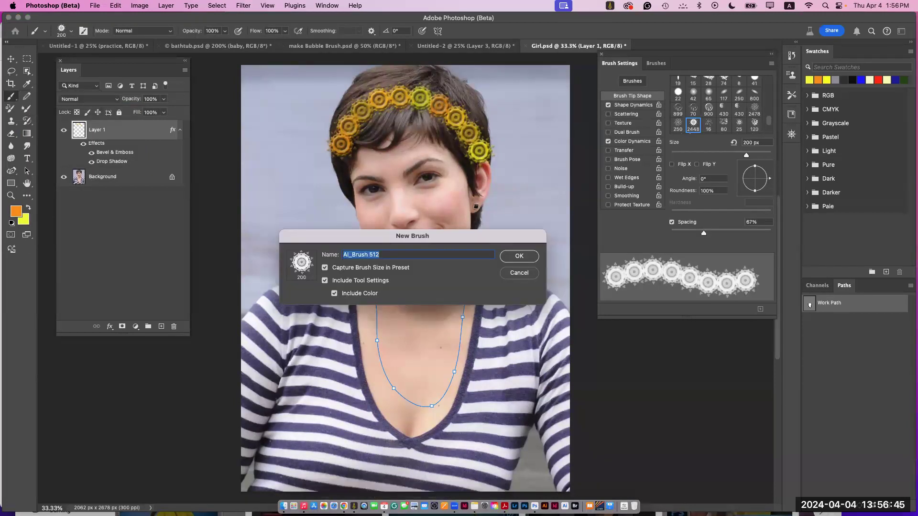
key(Return)
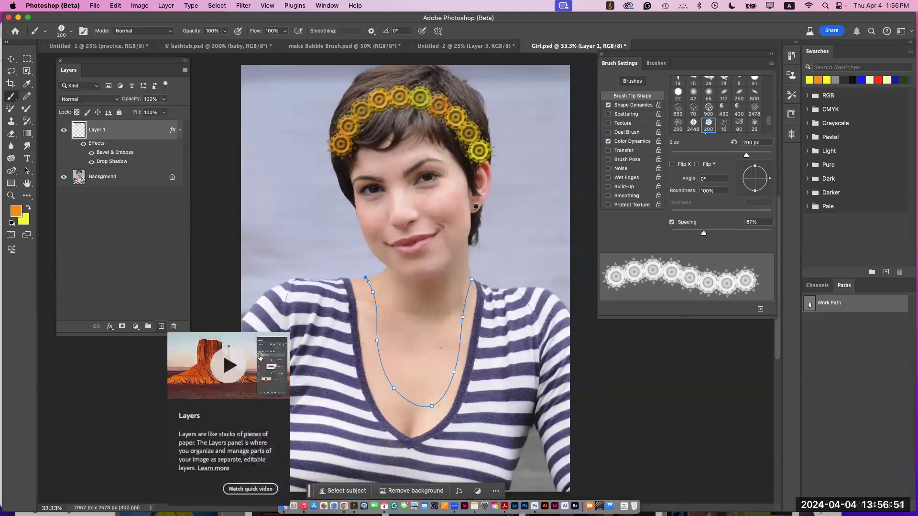
Step: Add a new layer above Layer 1 and name it "neckless"
click(161, 326)
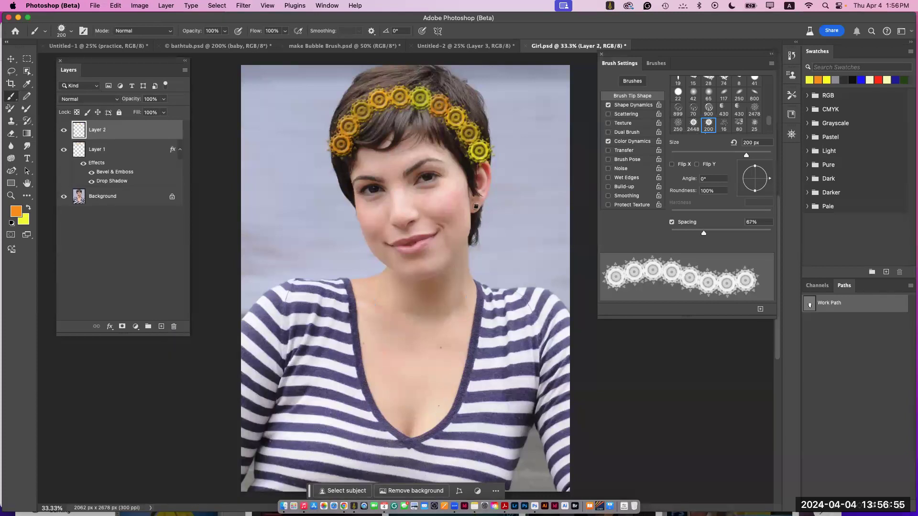
double_click(96, 130)
text(neckless)
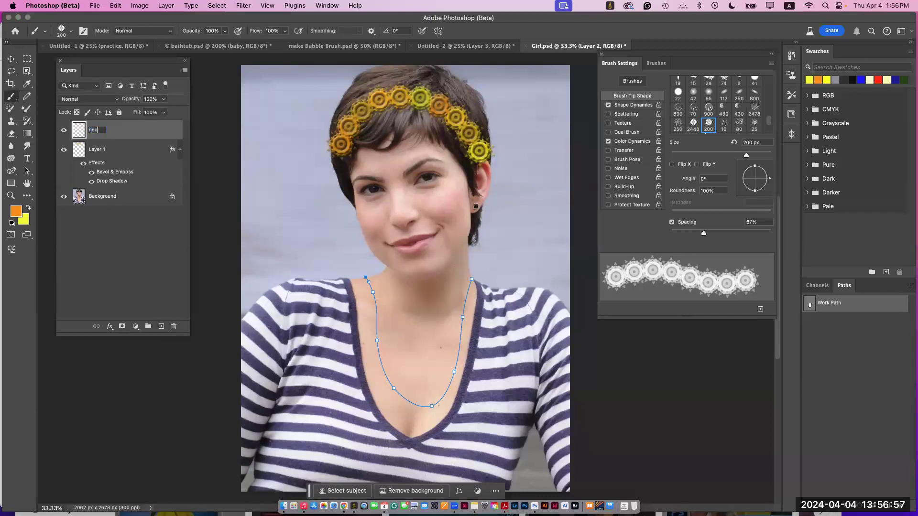
key(Return)
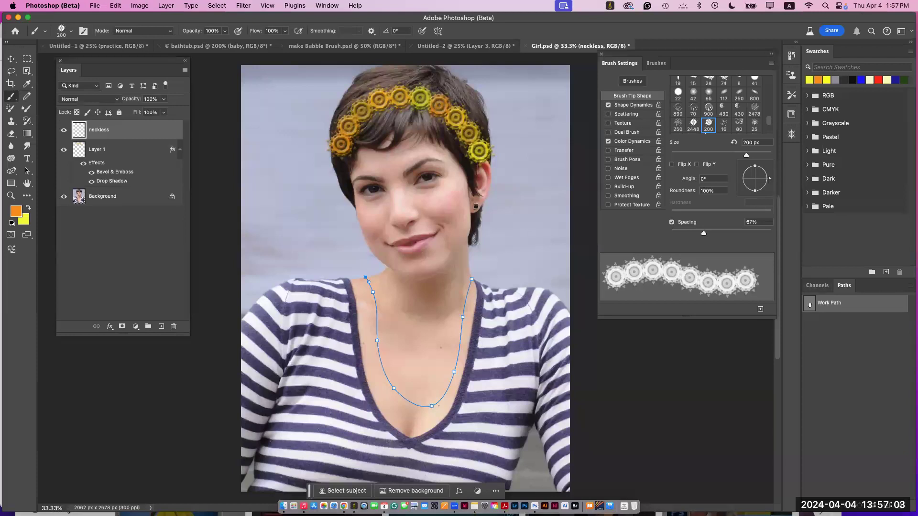
Step: Float the Paths panel beside Layers, reduce the brush to 125 px, stroke the necklace path with it and deselect the path
drag(810, 305, 209, 94)
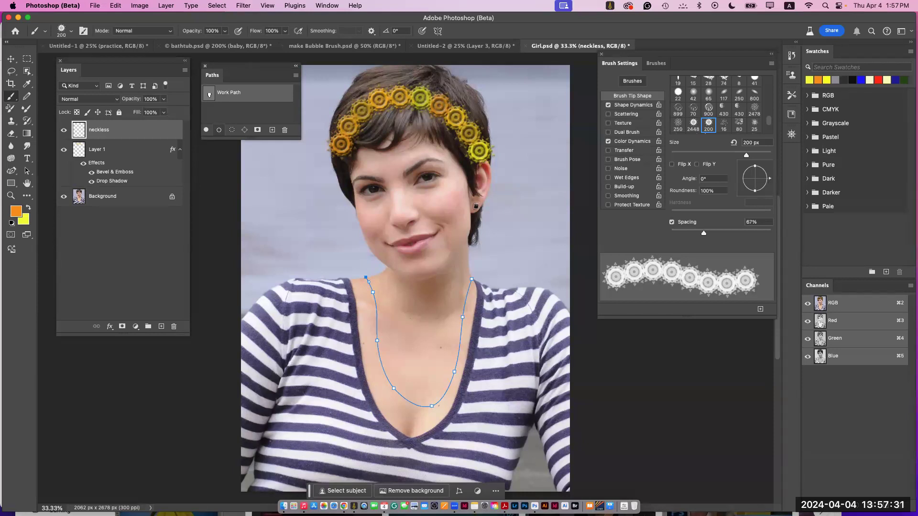
key(bracketleft)
key(bracketleft)
key(bracketleft)
key(Return)
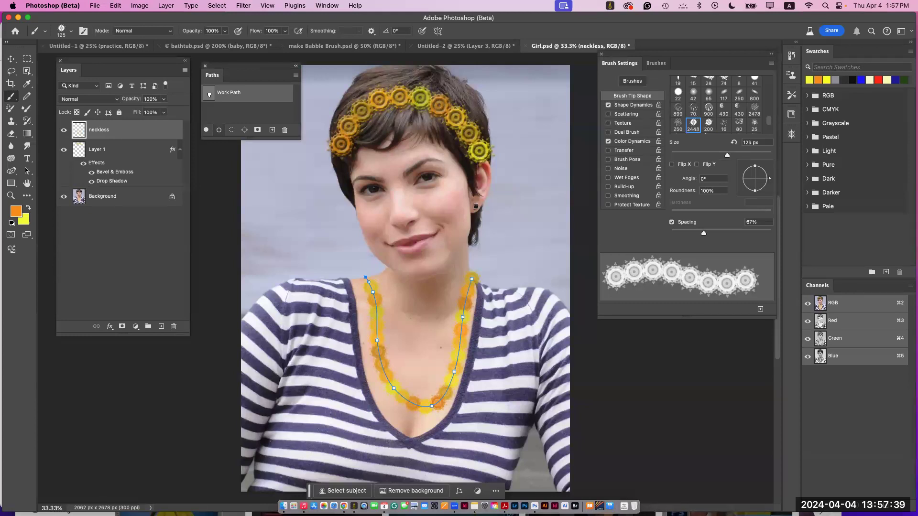
click(249, 113)
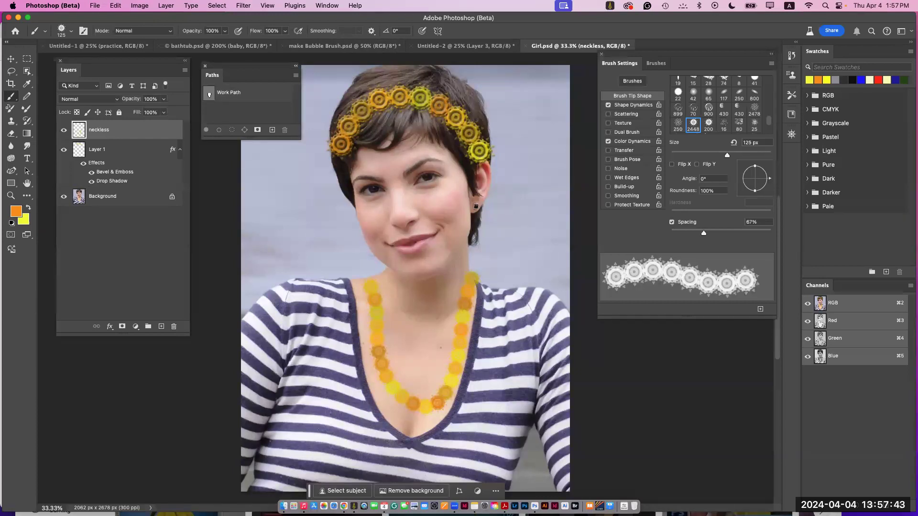
Step: Apply Bevel & Emboss and Drop Shadow effects to the neckless layer
double_click(140, 130)
click(306, 276)
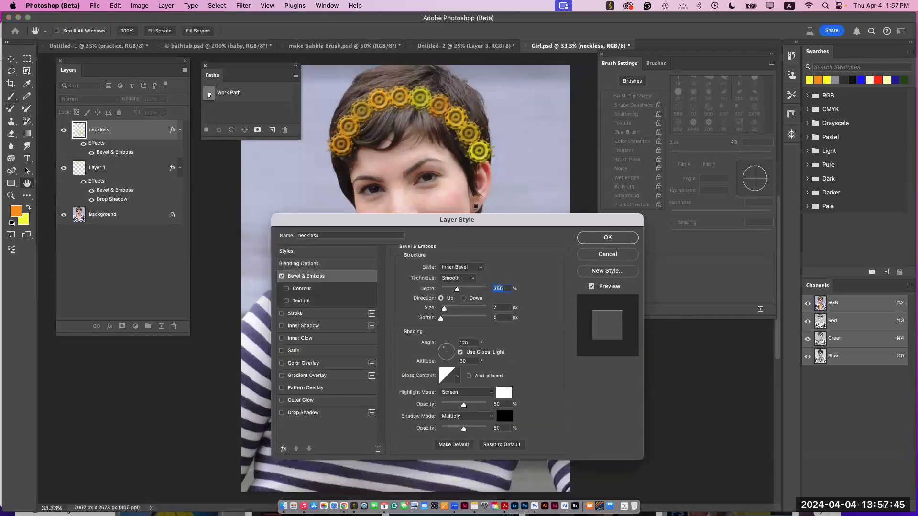
click(303, 414)
key(Return)
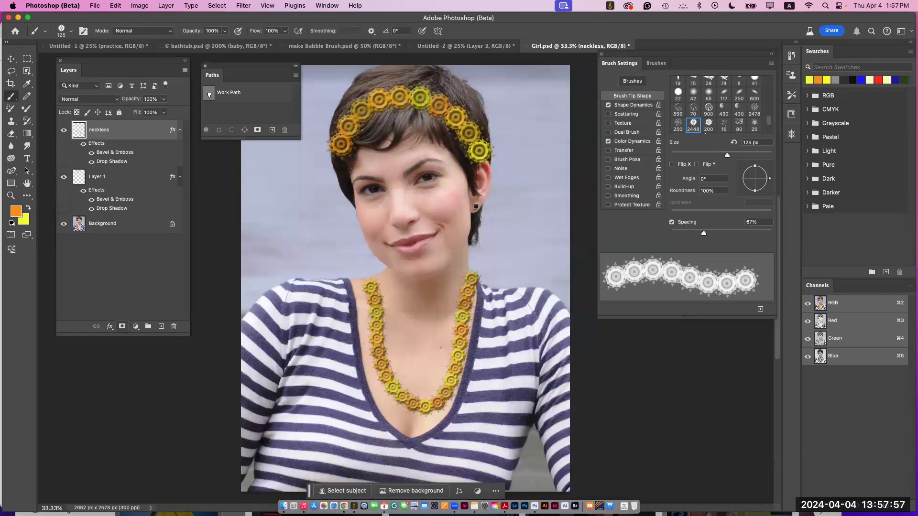
Step: Add a layer mask to the neckless layer and hide the outer edge of the necklace's upper right end with a 125 px soft round brush
click(123, 327)
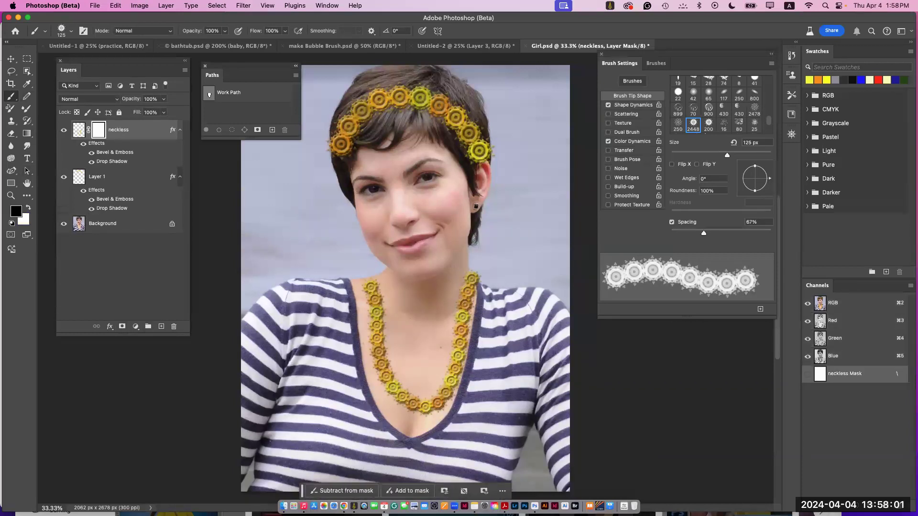
click(70, 30)
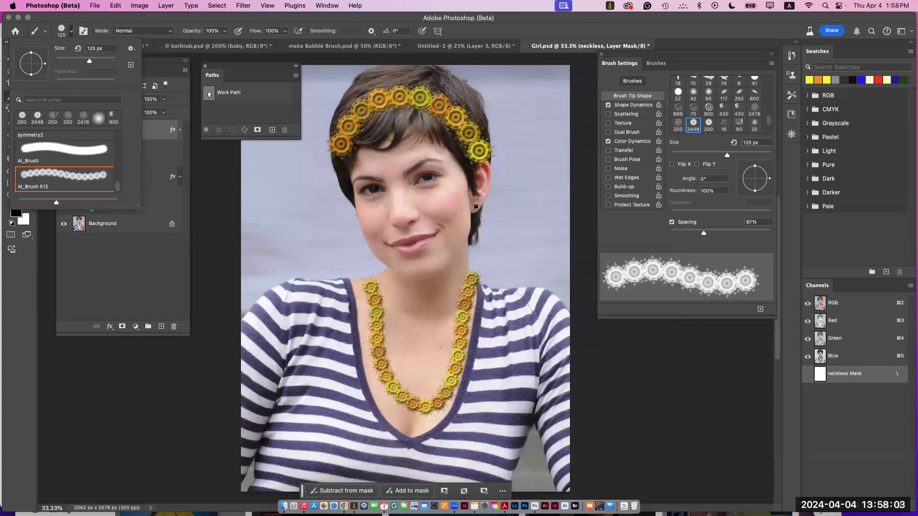
click(99, 119)
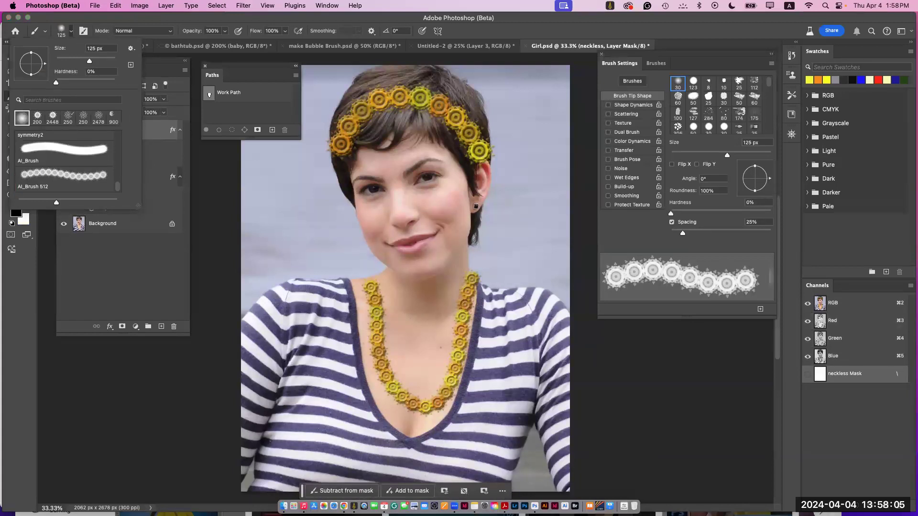
drag(480, 271, 475, 275)
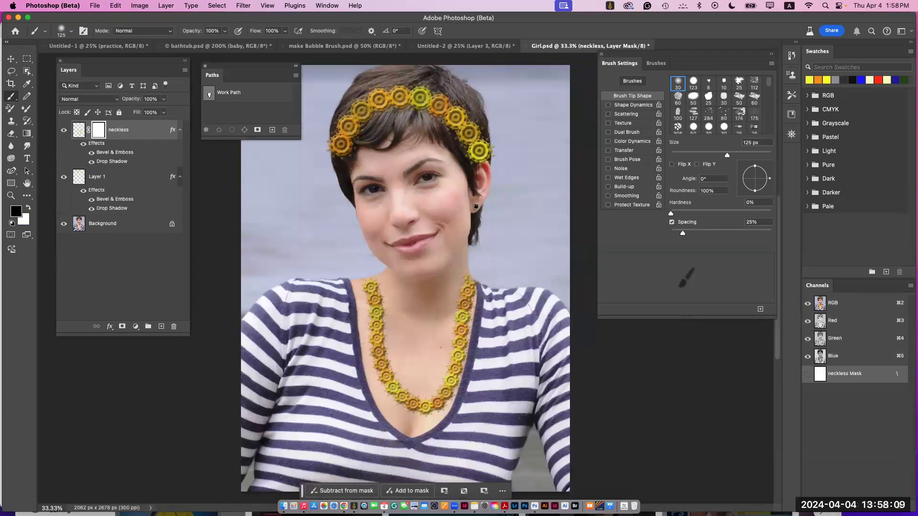
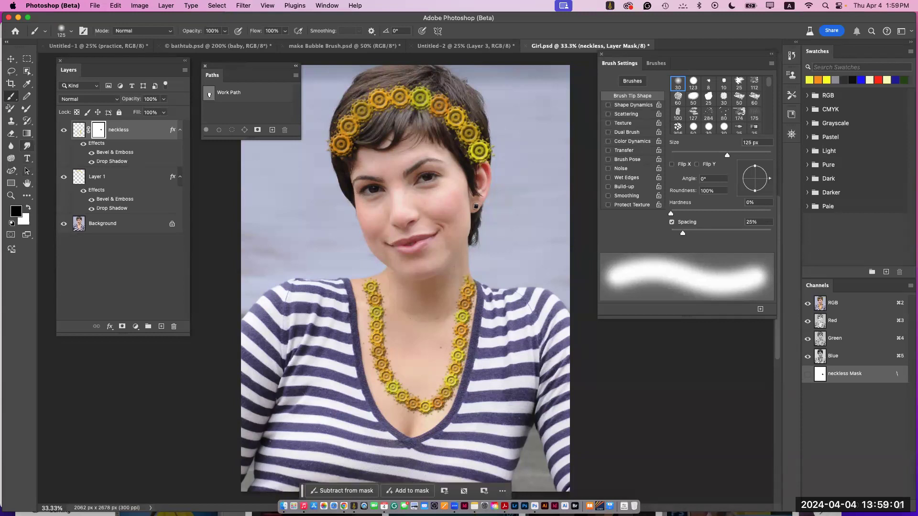
Step: Activate the Blur tool and switch the display to Full Screen Mode With Menu Bar
click(27, 146)
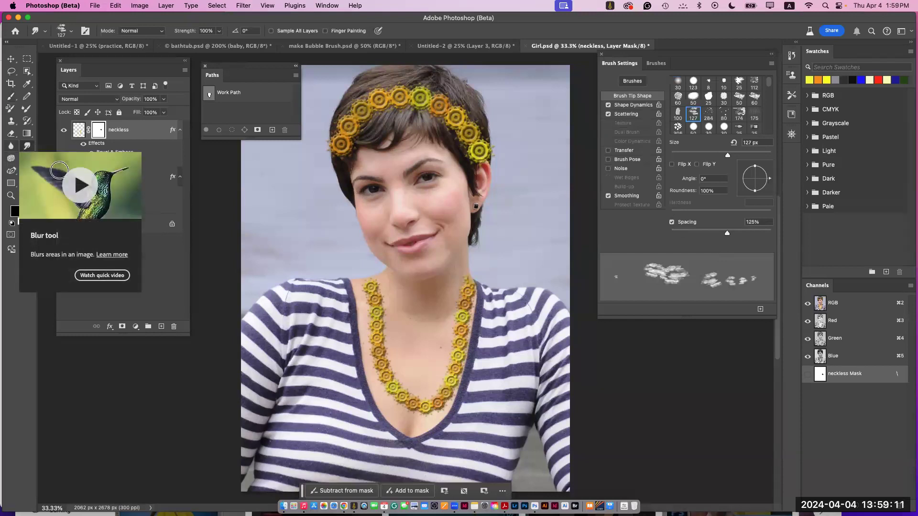
click(11, 146)
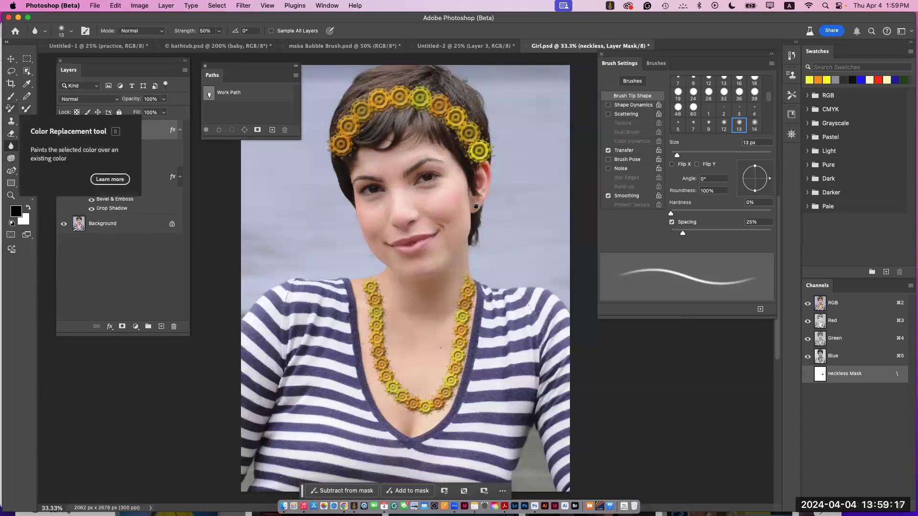
click(27, 235)
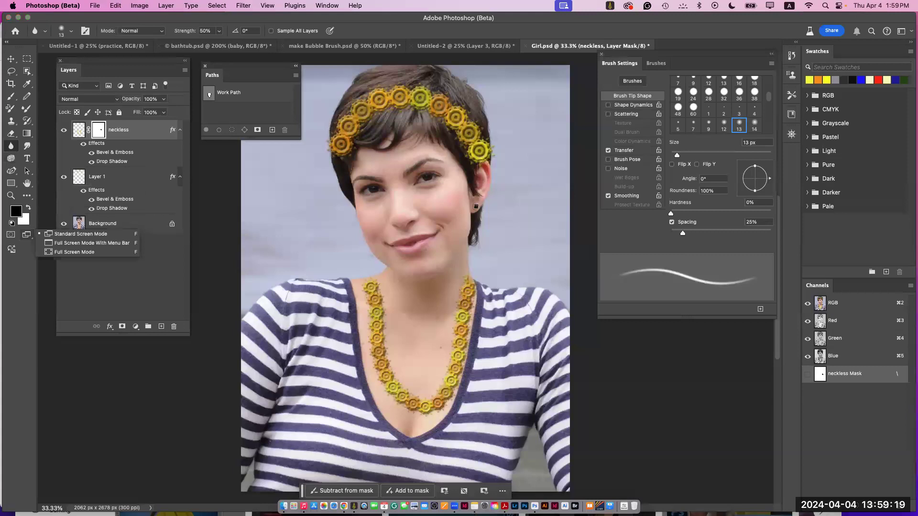
click(77, 243)
click(25, 224)
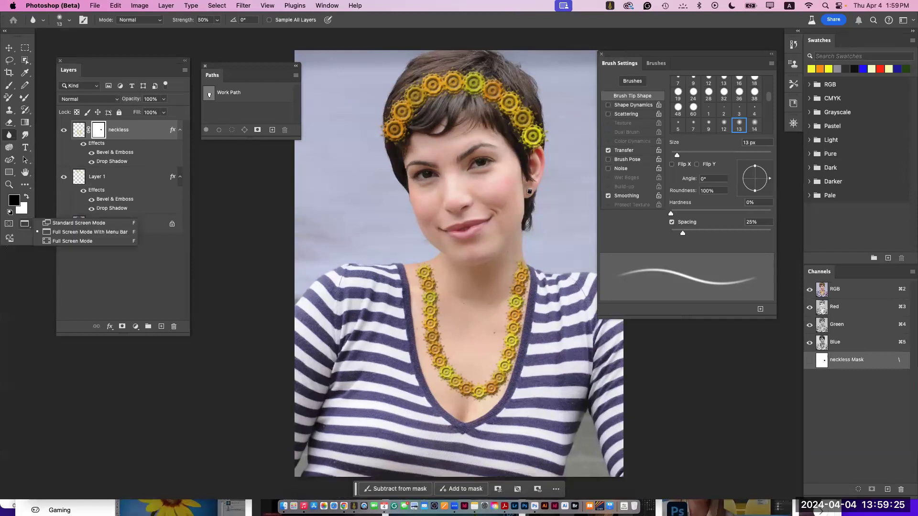
click(9, 238)
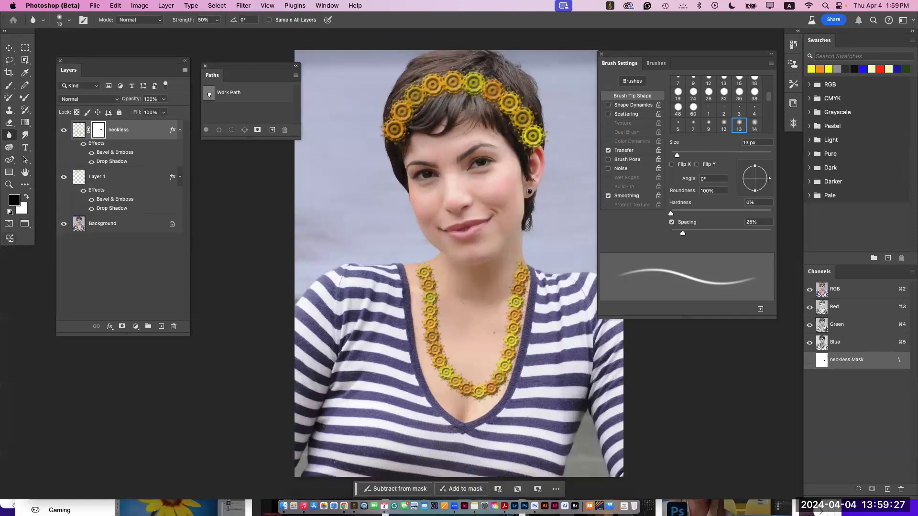
click(264, 85)
Step: Switch to the Essentials (Default) workspace and reset it
click(327, 6)
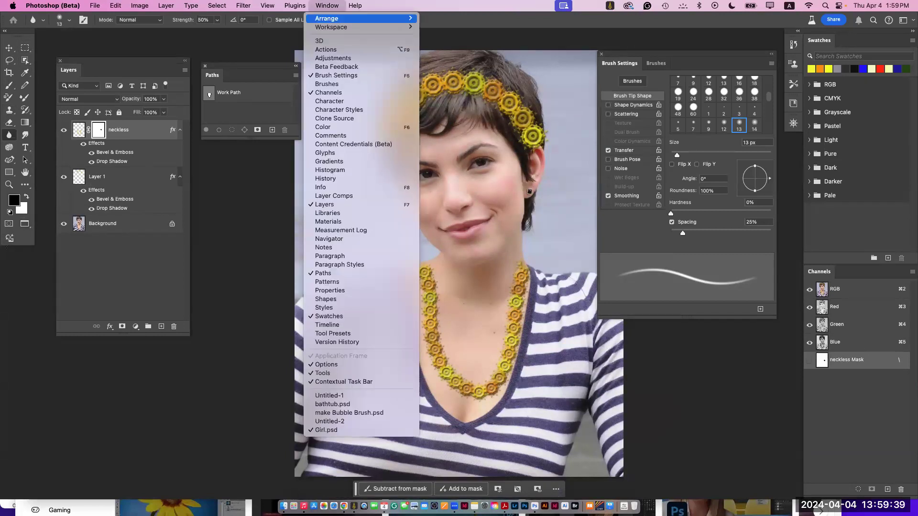
mouse_move(332, 27)
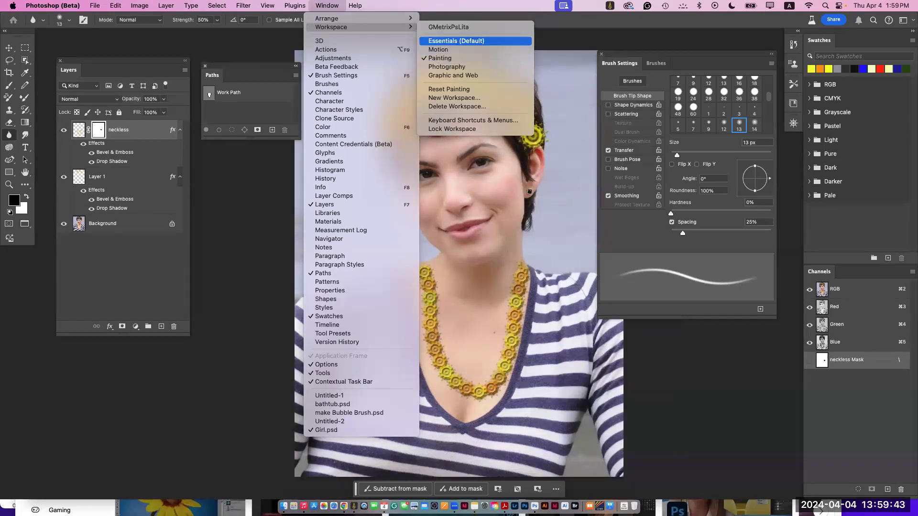
click(456, 41)
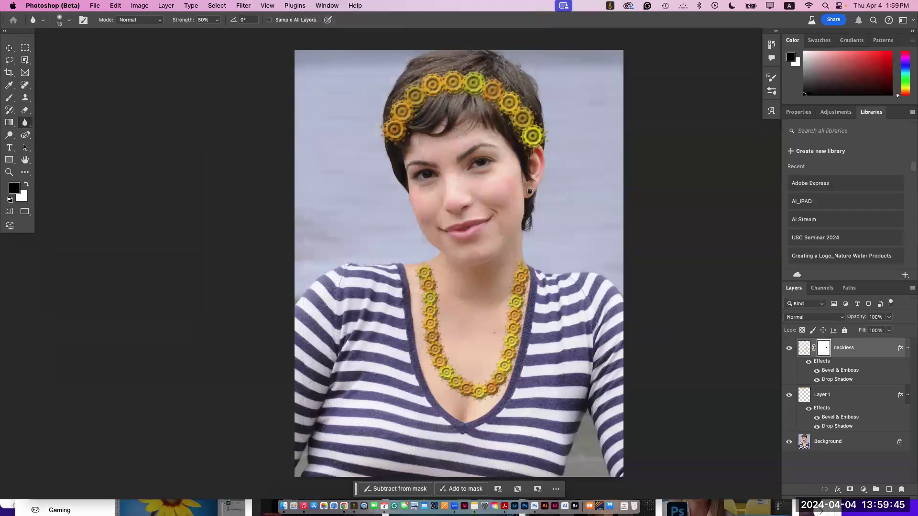
click(327, 5)
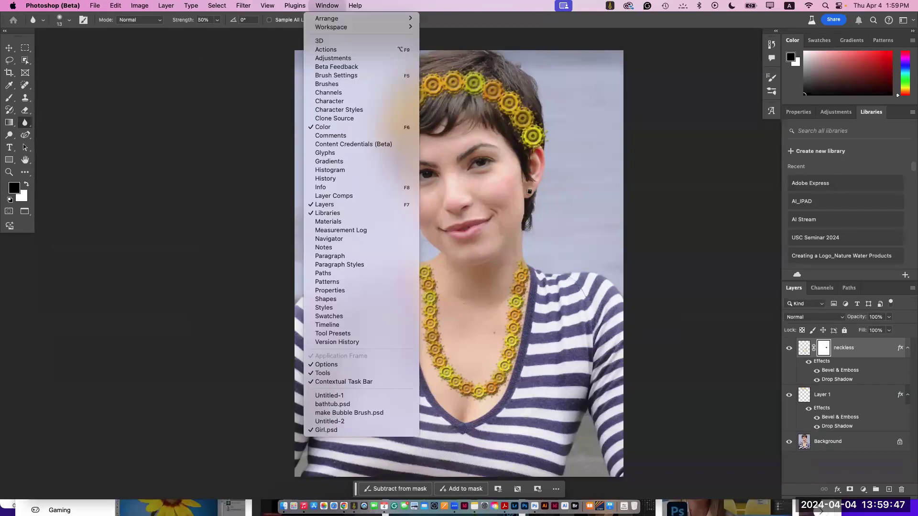
mouse_move(331, 27)
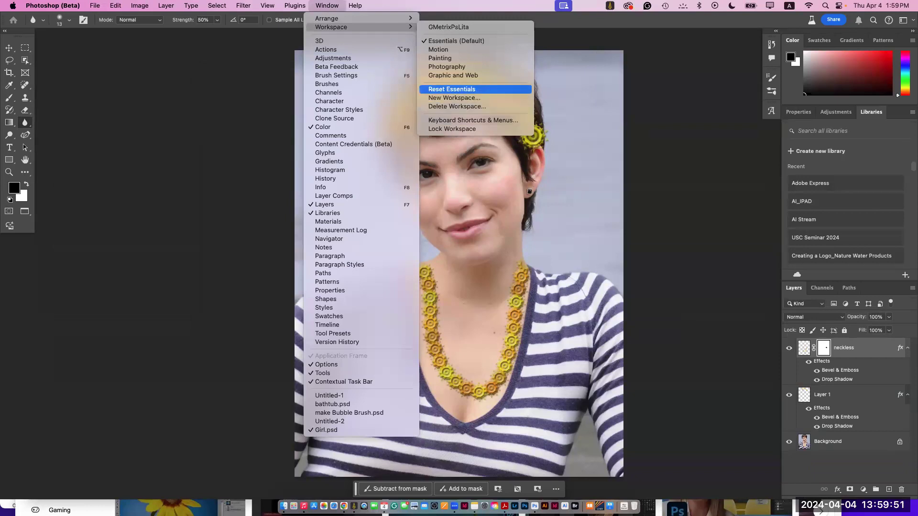
click(452, 89)
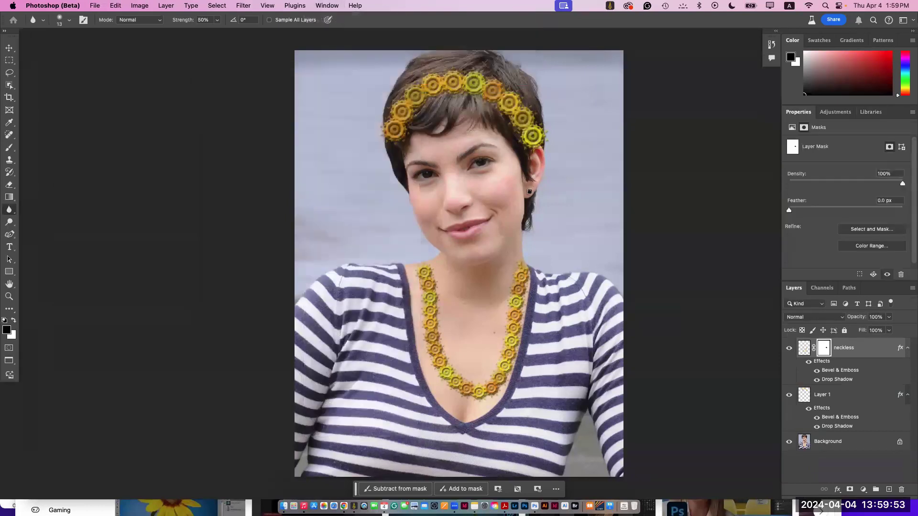
Step: Show the Brushes panel beside the photo and arrange the tools in two columns
click(328, 5)
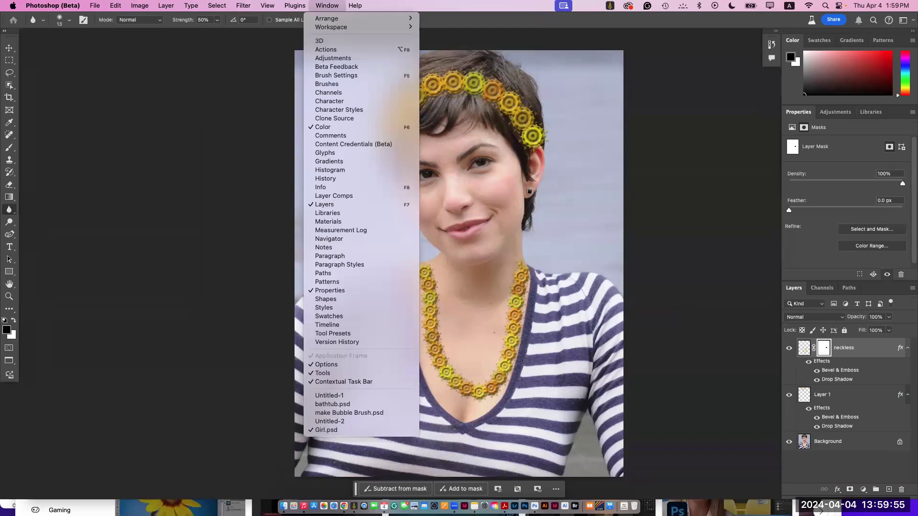
click(326, 84)
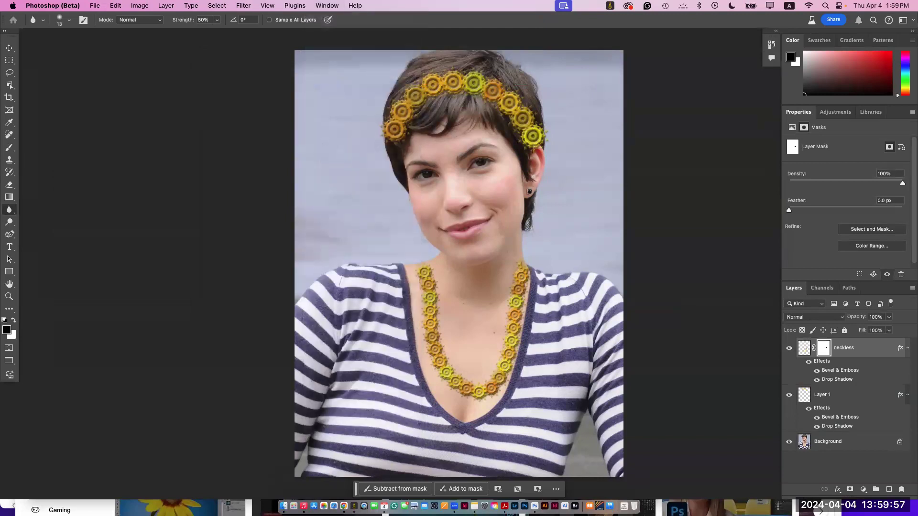
mouse_move(689, 73)
mouse_down()
mouse_move(250, 94)
mouse_move(197, 59)
mouse_up()
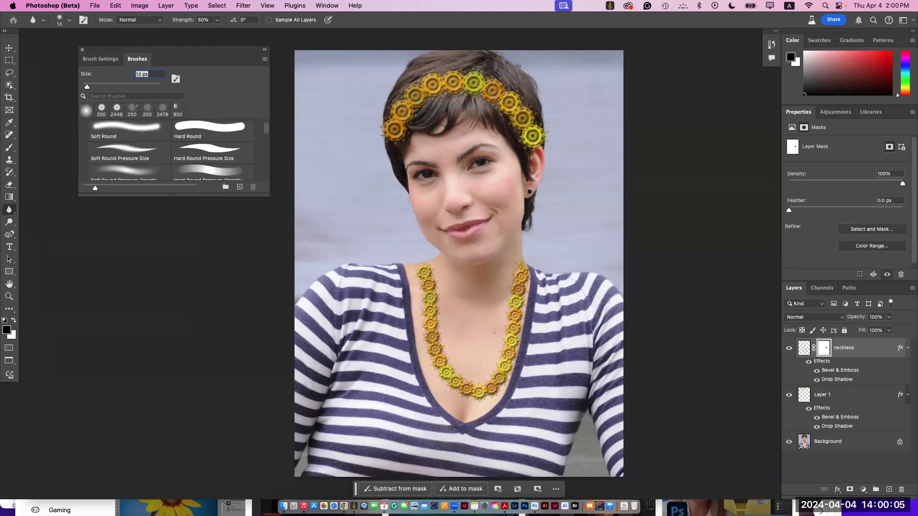
click(4, 31)
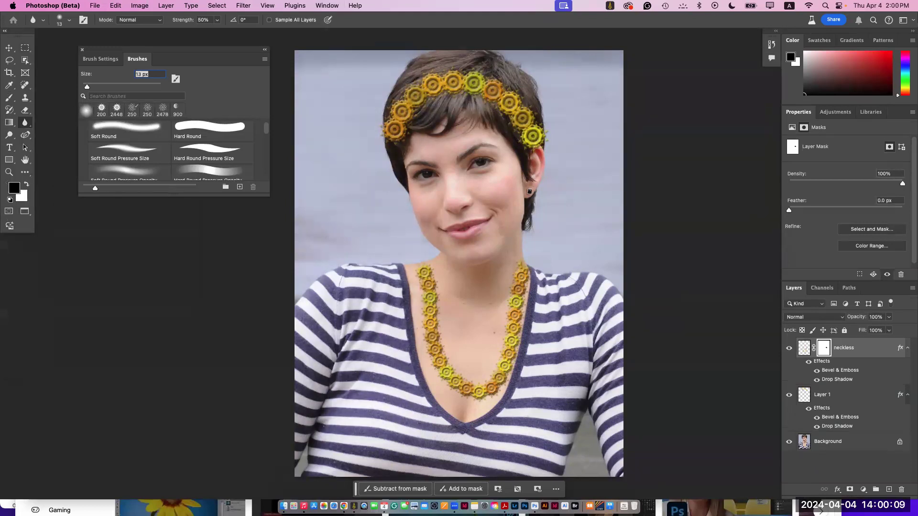
Step: Open door.psd and the Edgy portrait JPG together from the Drawing tools folder
click(95, 5)
click(105, 26)
click(449, 26)
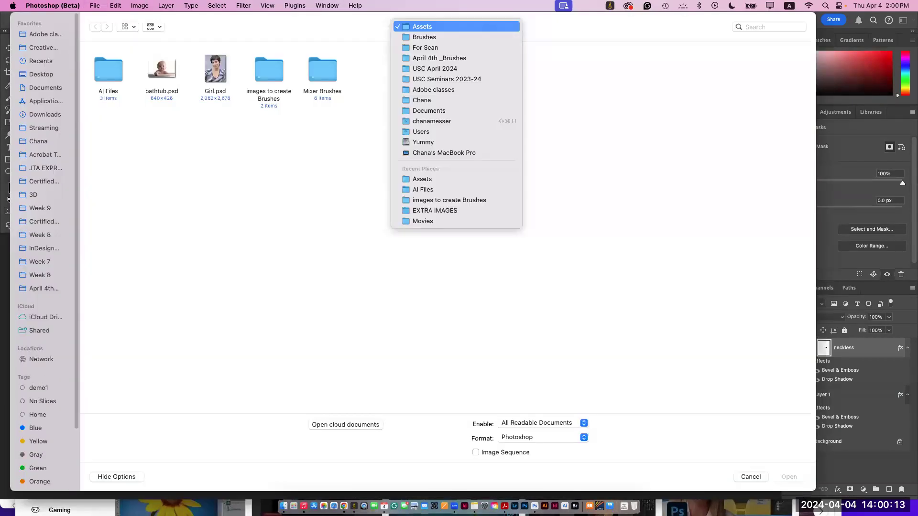
click(421, 35)
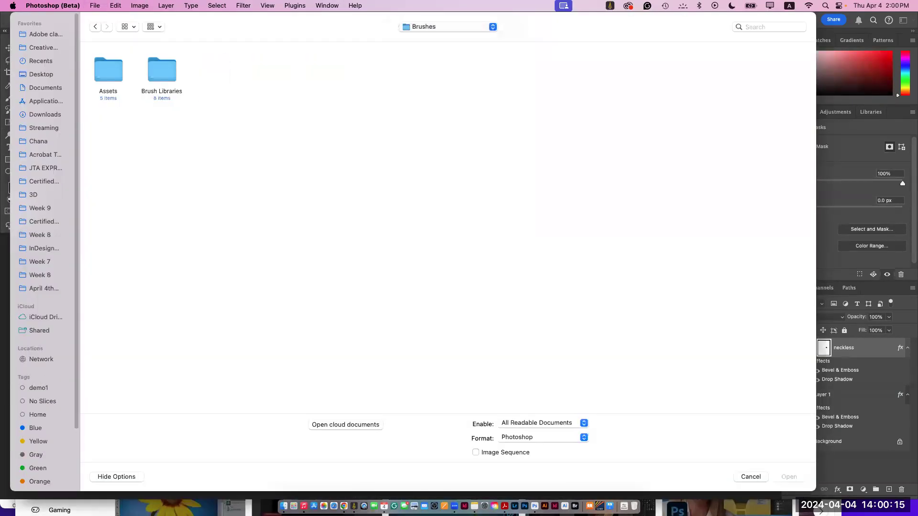
click(449, 26)
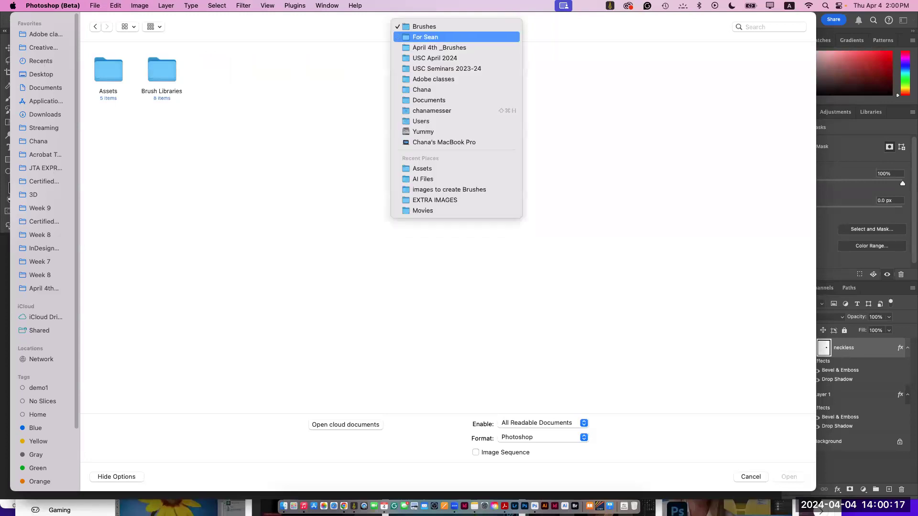
click(426, 37)
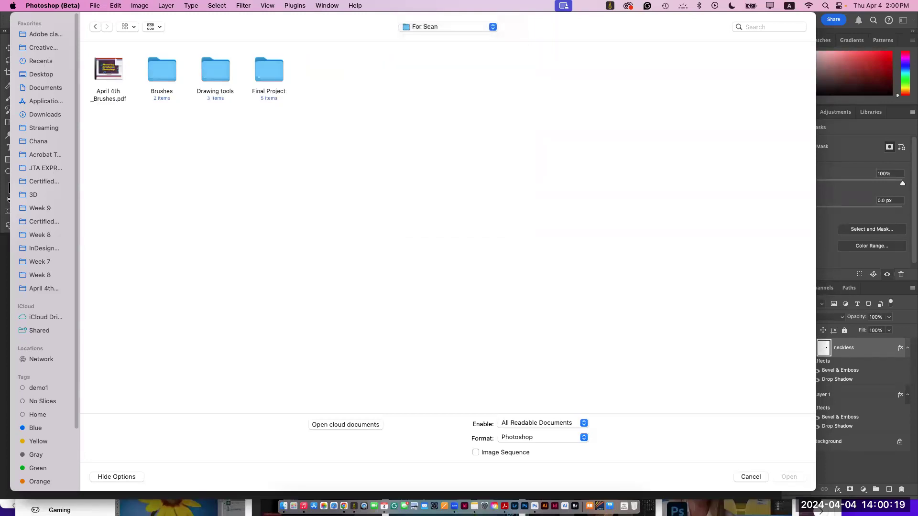
double_click(215, 71)
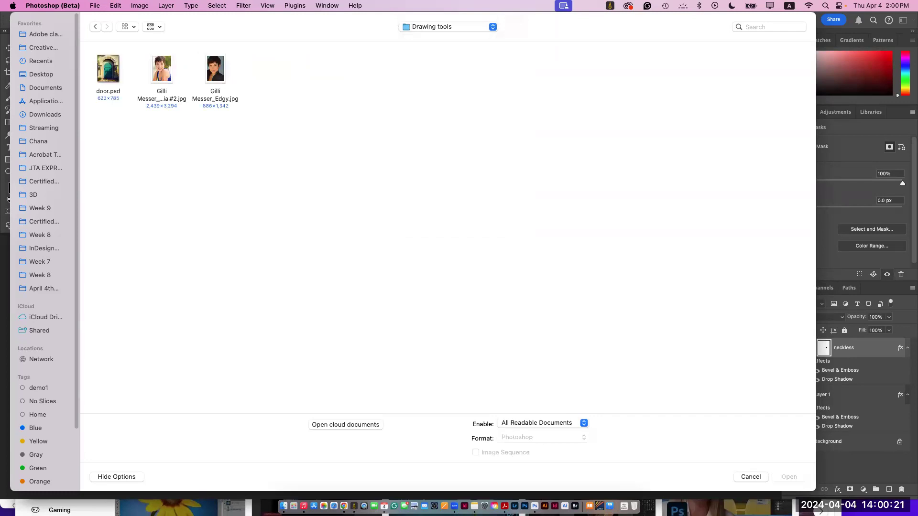
click(108, 68)
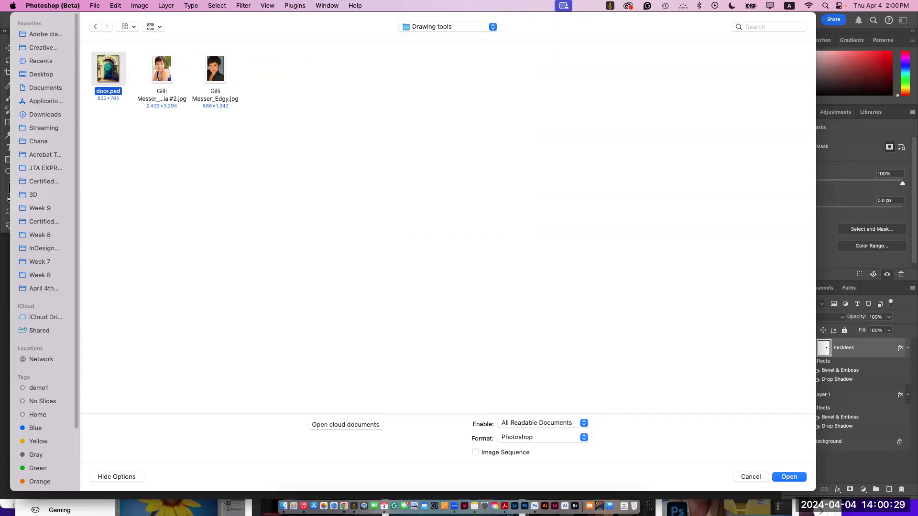
super+click(215, 76)
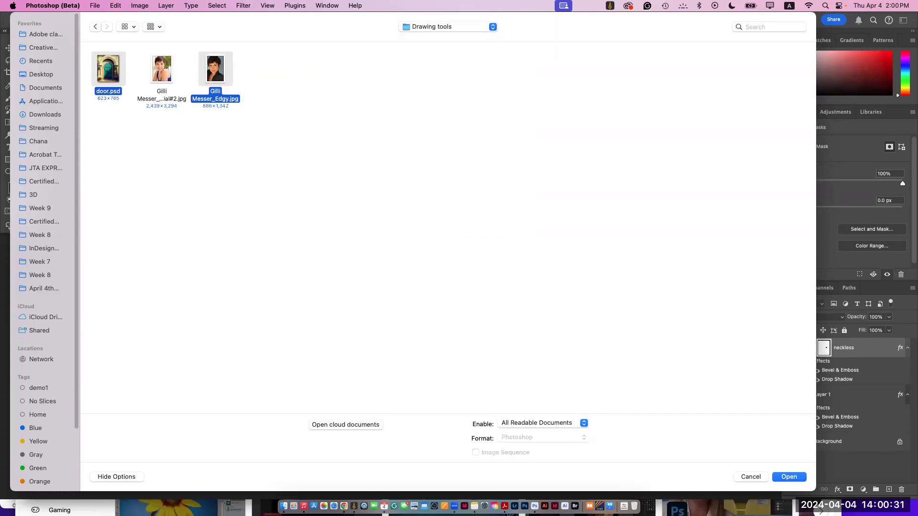
key(Return)
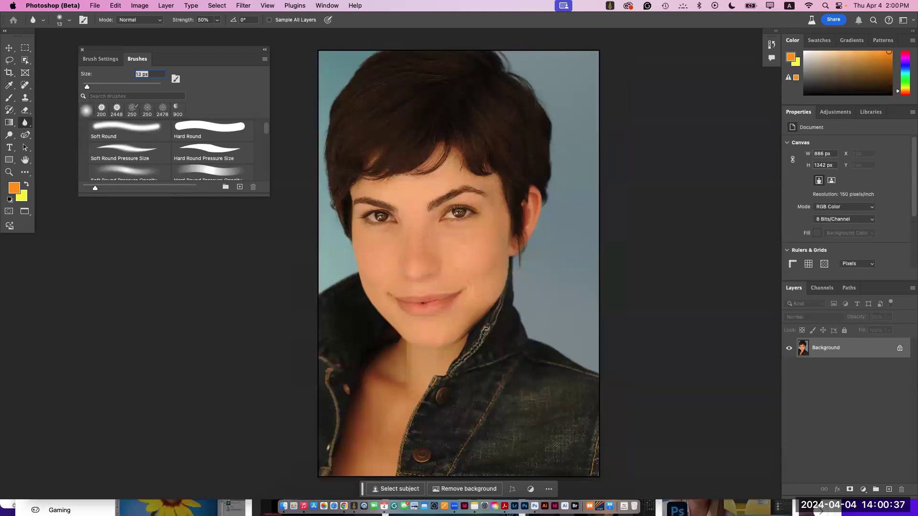
Step: Return to the standard screen mode, bring door.psd to the front and move the Brushes panel clear of the image
key(f)
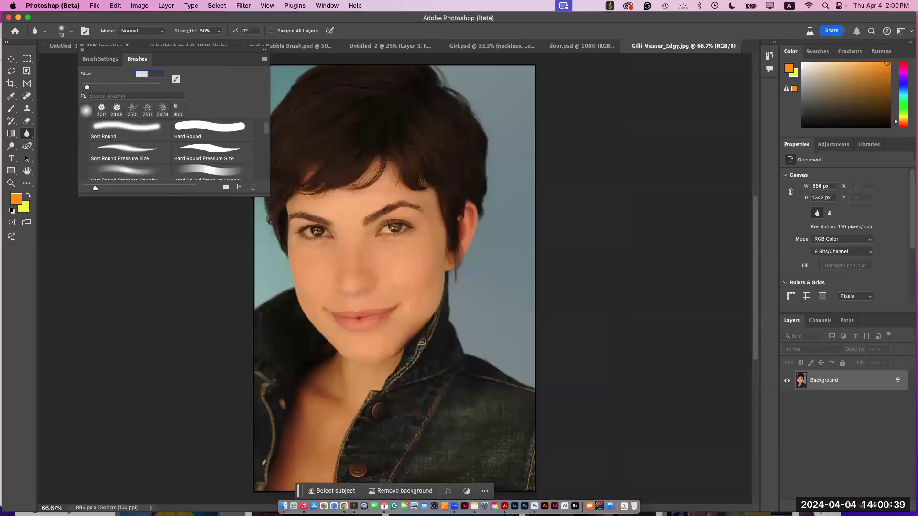
click(581, 47)
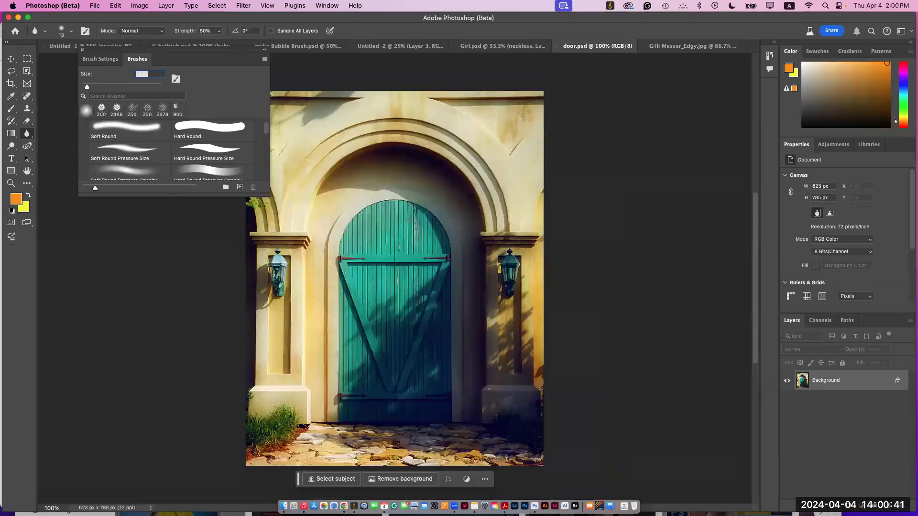
click(692, 46)
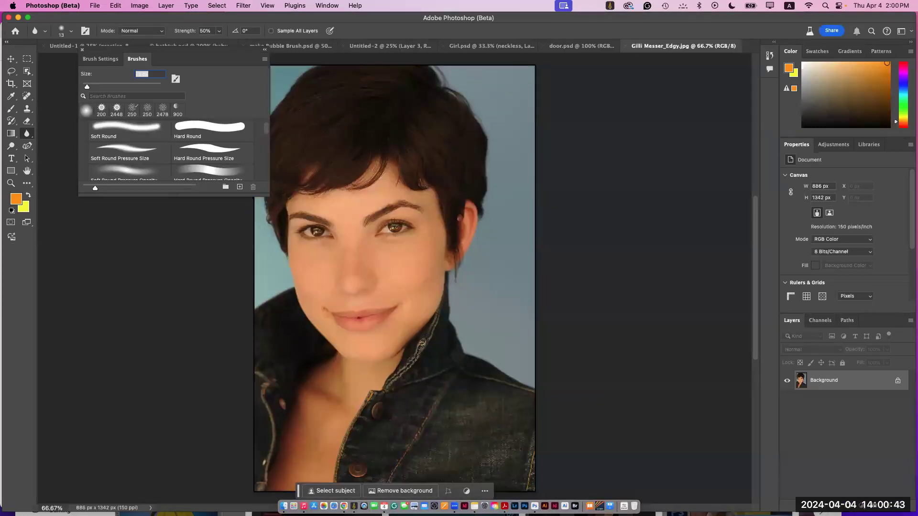
click(581, 47)
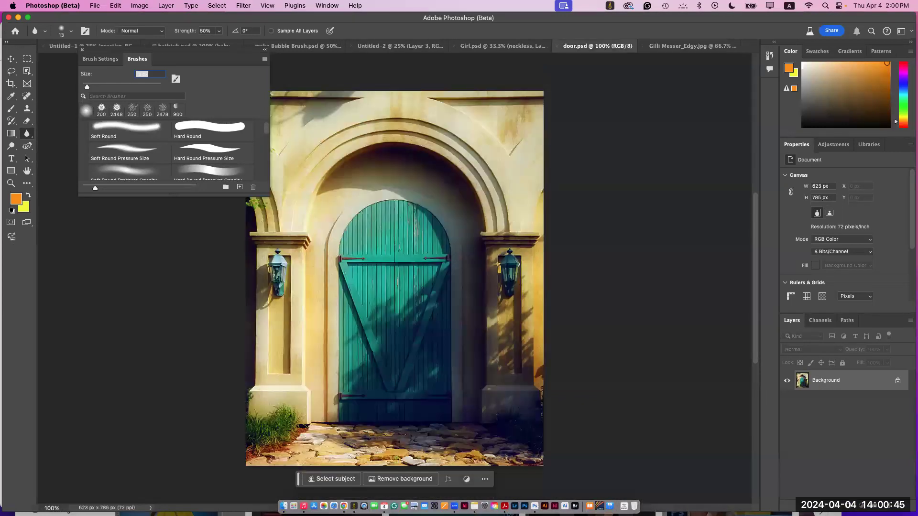
mouse_move(172, 49)
mouse_down()
mouse_move(545, 120)
mouse_move(695, 64)
mouse_move(674, 59)
mouse_up()
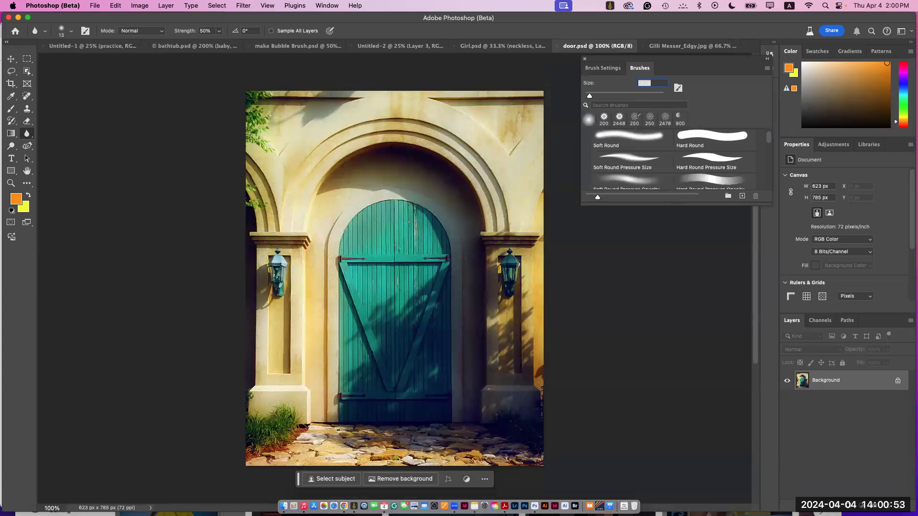
Step: Set up the Blur tool with the Soft Round brush at 60 px
click(631, 140)
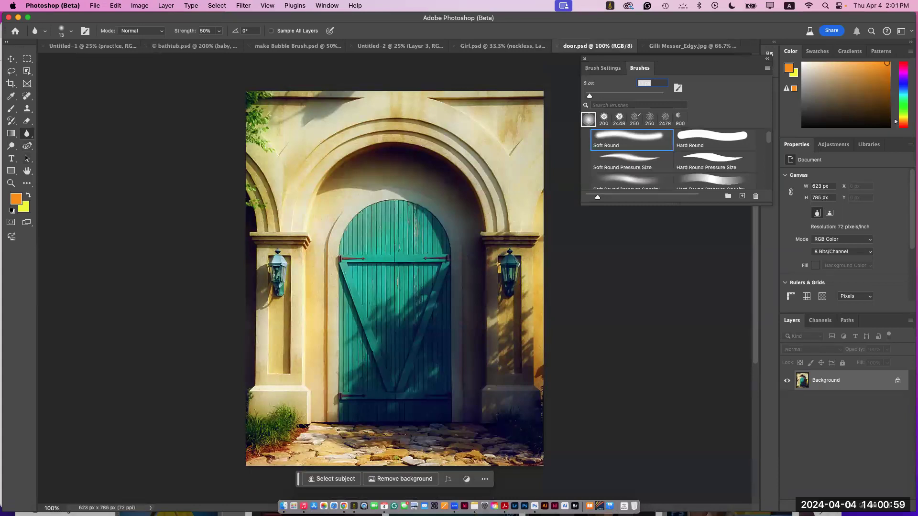
click(27, 134)
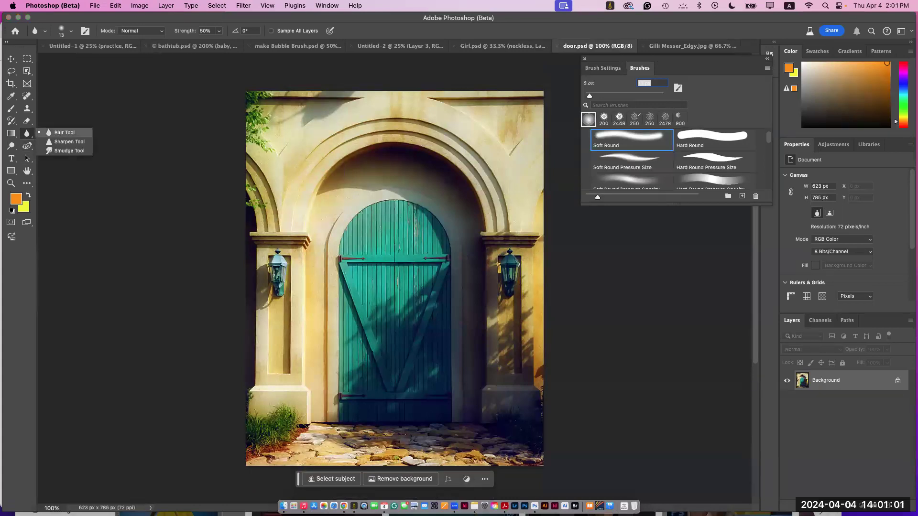
click(64, 133)
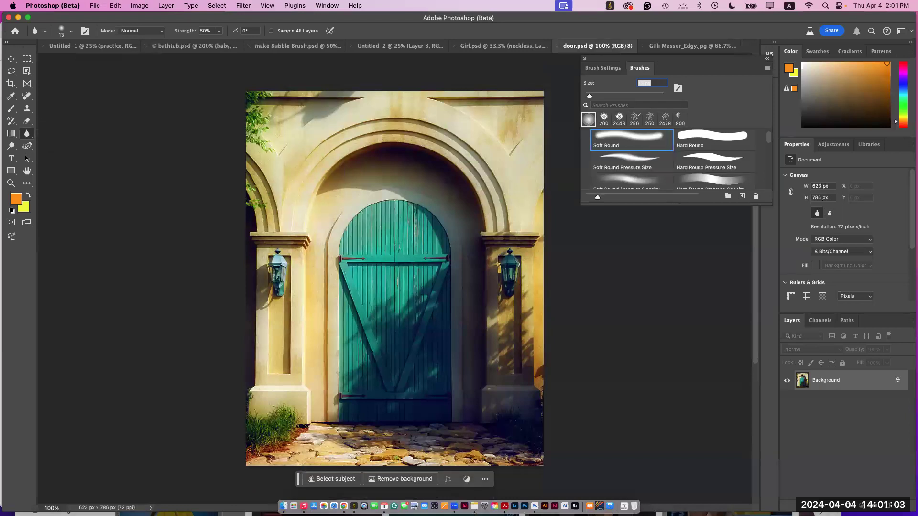
drag(590, 96, 608, 96)
mouse_move(27, 134)
Step: Add a new layer above the Background in door.psd and name it blur1
key(super+shift+alt+n)
double_click(821, 381)
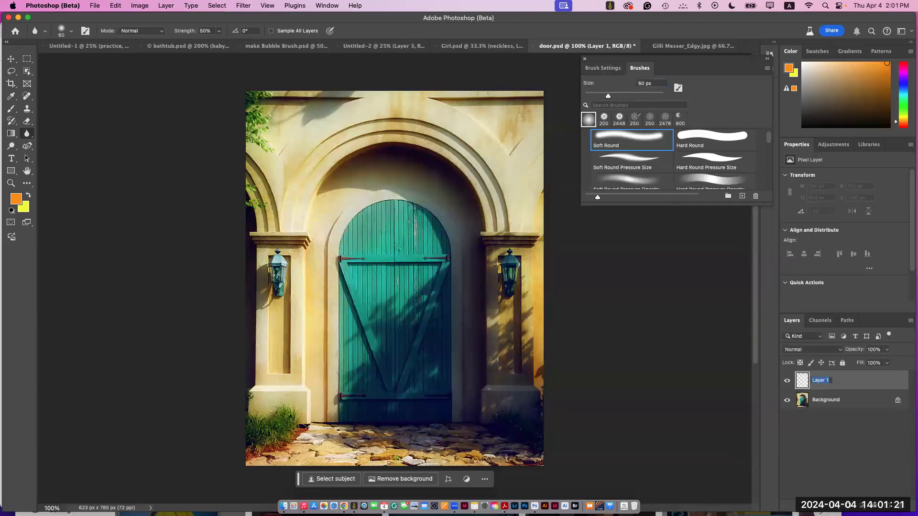
text(blur1)
key(Return)
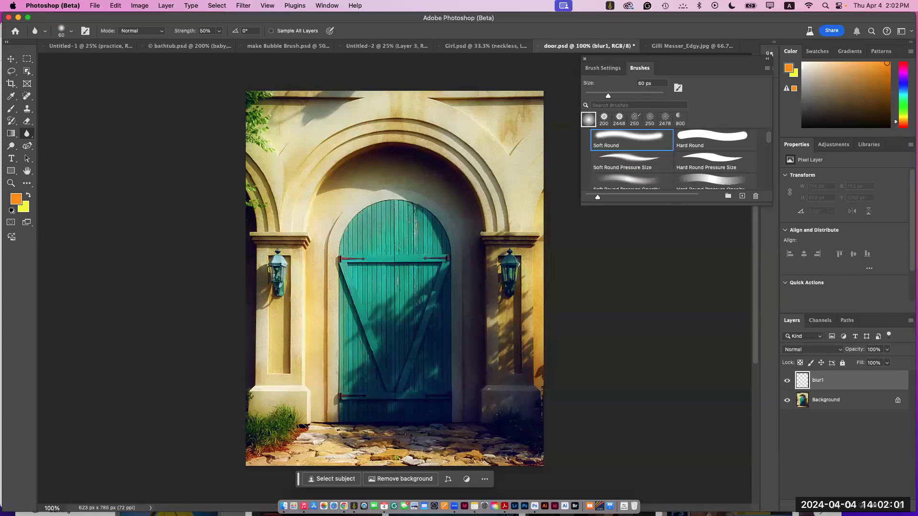
click(142, 31)
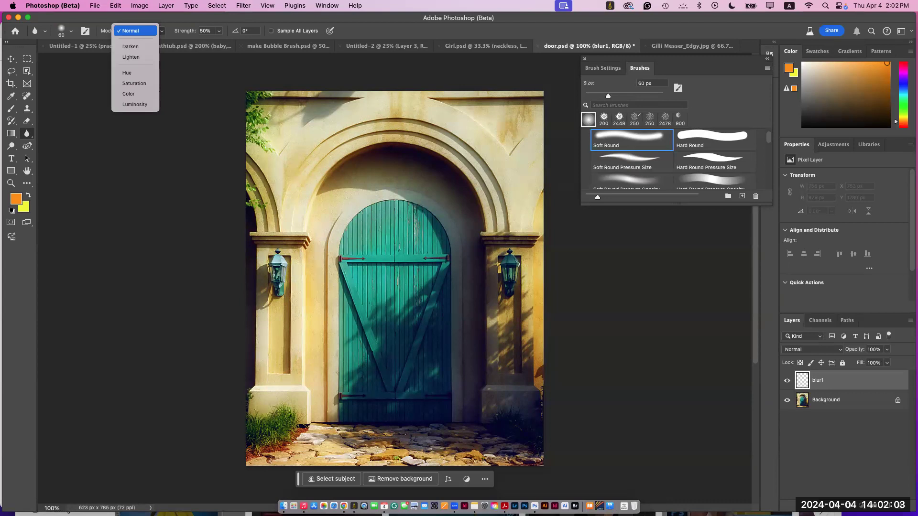
key(Escape)
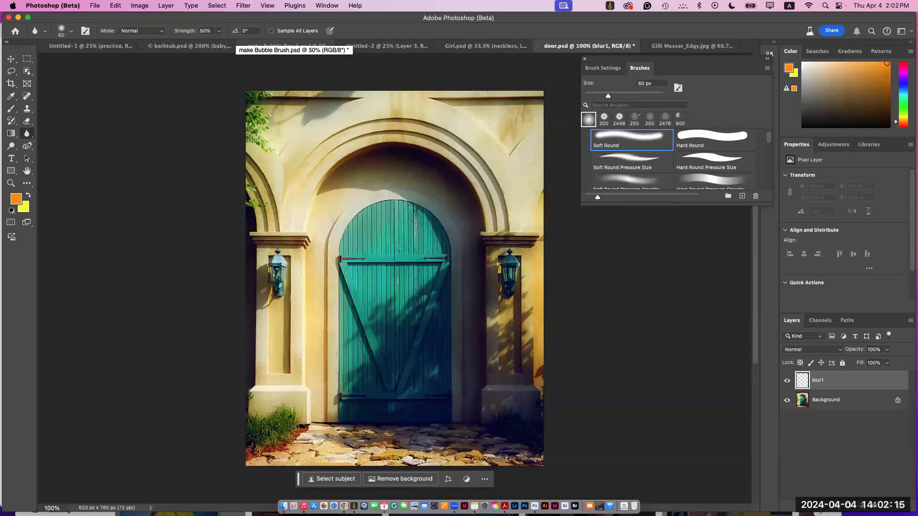
Step: Float the Layers panel beside the door image and extend its height
drag(792, 321, 82, 85)
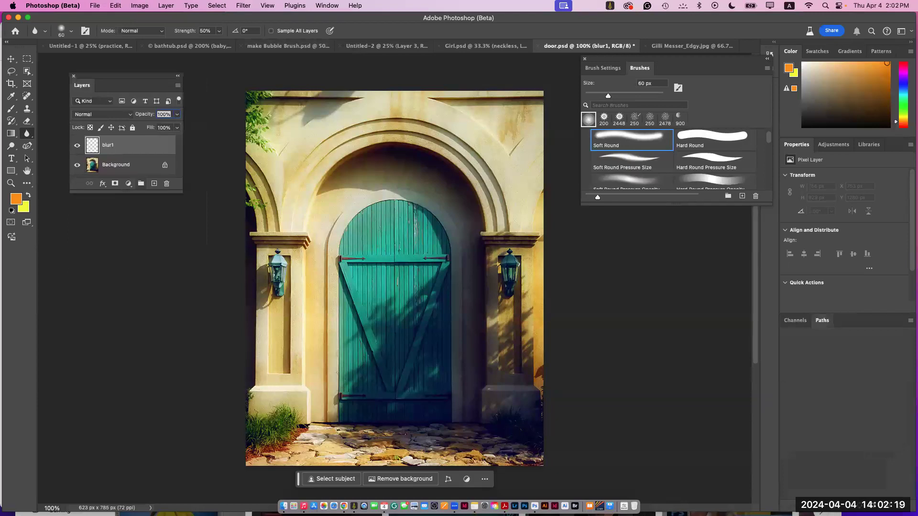
drag(141, 192, 141, 448)
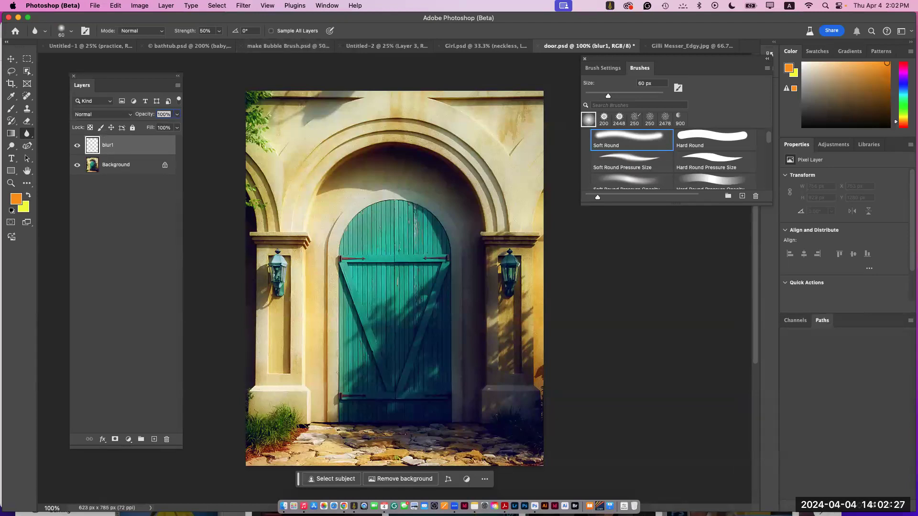
click(77, 165)
click(77, 165)
Step: Enable Sample All Layers and blur the green door on the blur1 layer, enlarging the brush to 100 px
click(271, 30)
key(bracketright)
key(bracketright)
key(bracketright)
key(bracketright)
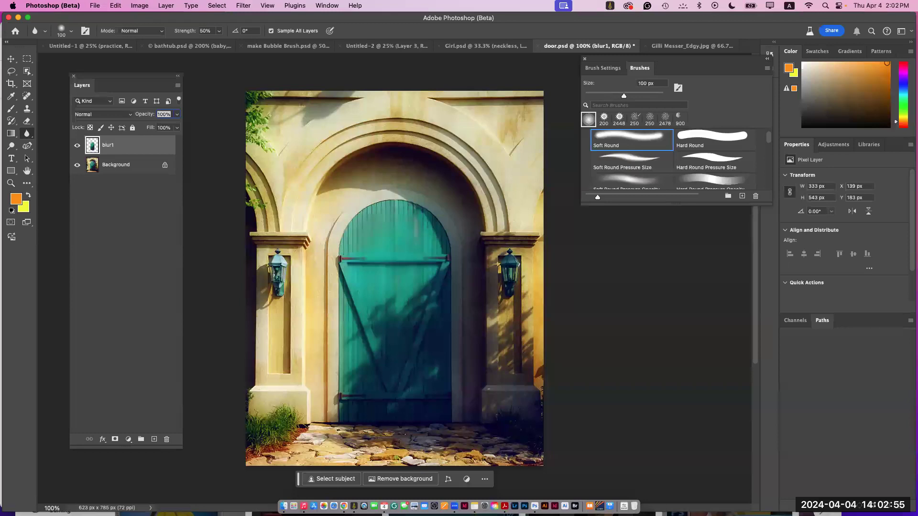
Step: Examine the blurred door pixels on blur1 with and without the Background layer, and preview other blend modes for blur1
click(77, 165)
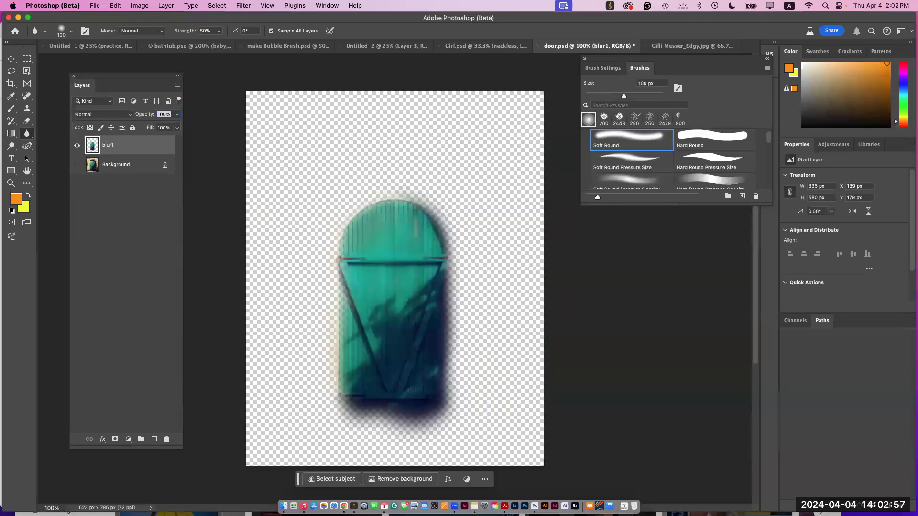
click(77, 165)
click(77, 165)
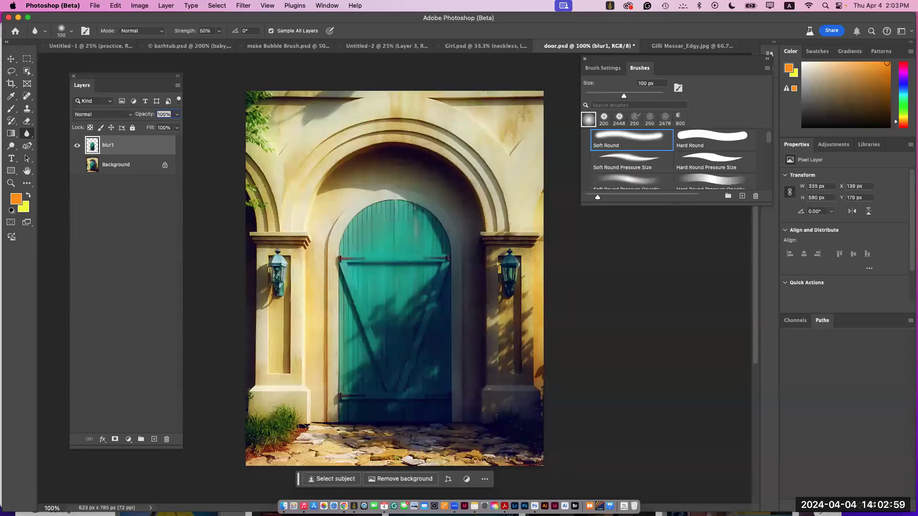
click(77, 164)
click(77, 165)
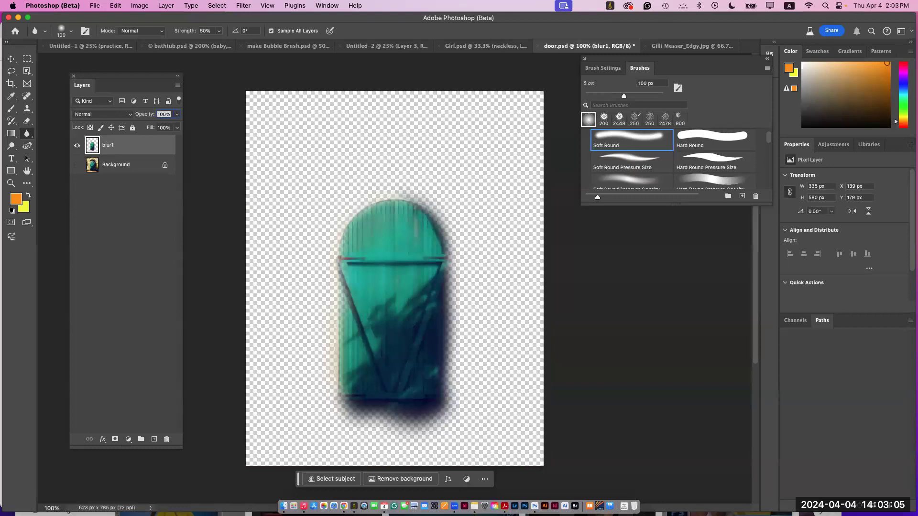
click(77, 165)
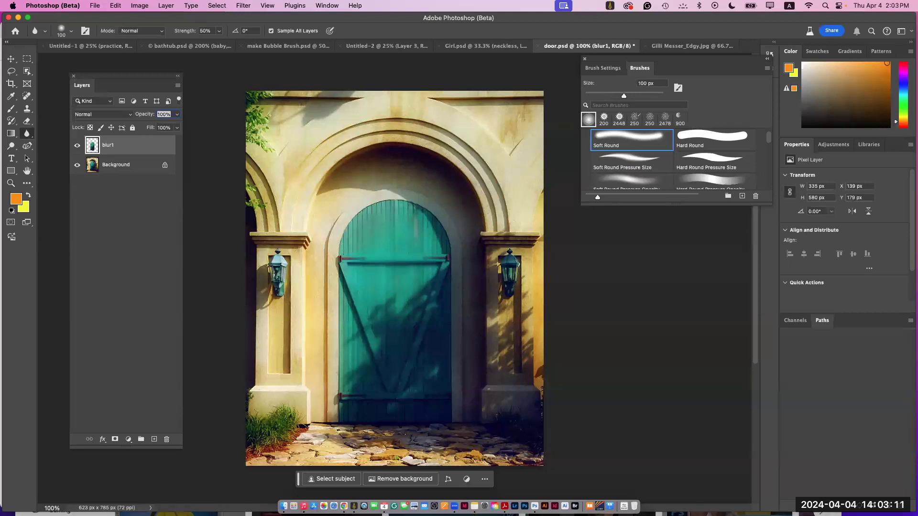
click(103, 114)
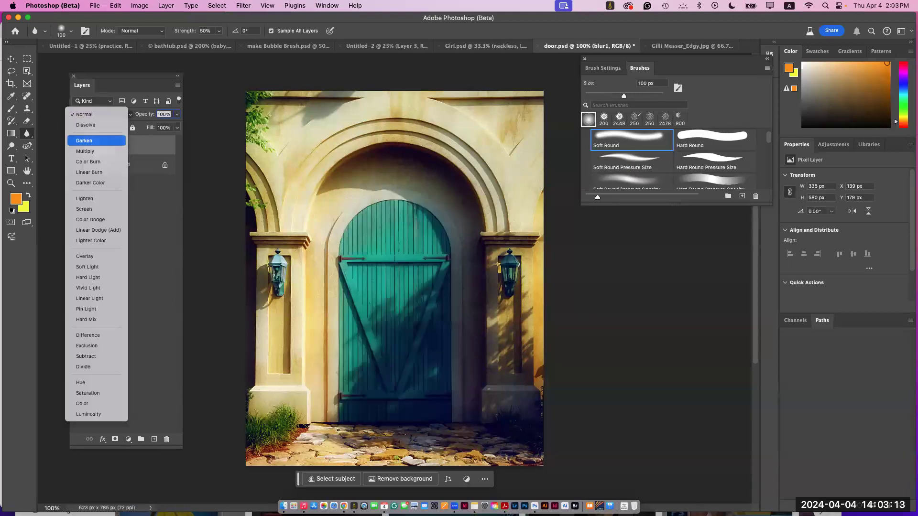
click(85, 114)
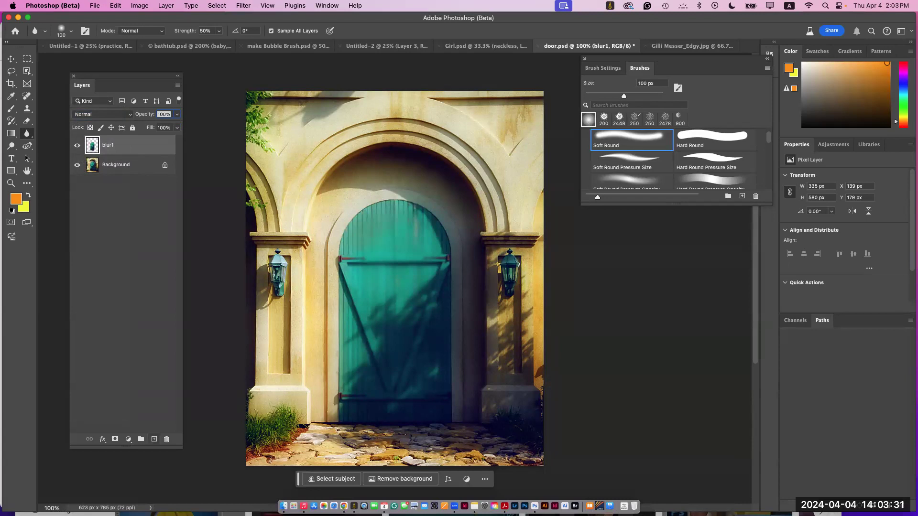
Step: Add another new layer above blur1 and reselect the Blur tool
click(154, 439)
double_click(110, 145)
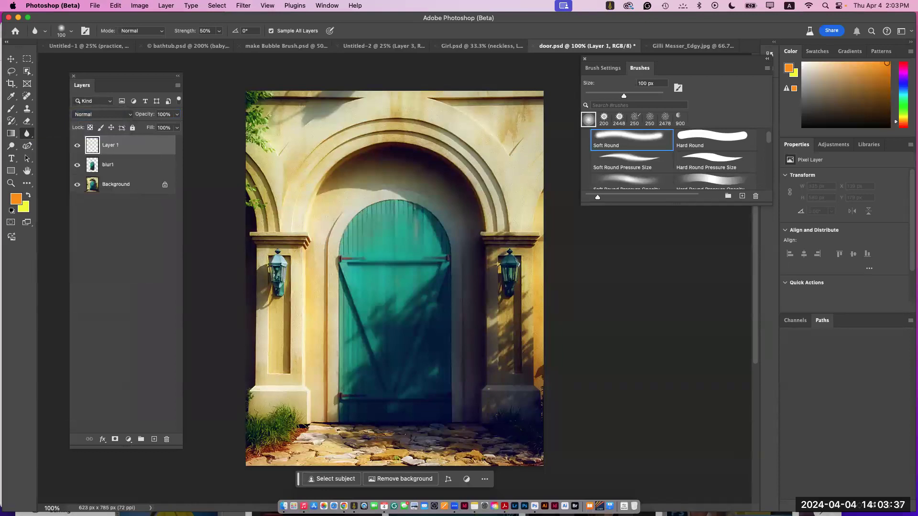
click(27, 133)
click(64, 133)
Step: Save the 100 px soft round Blur tool brush as a preset named blur brush, including its size and tool settings
drag(676, 204, 677, 439)
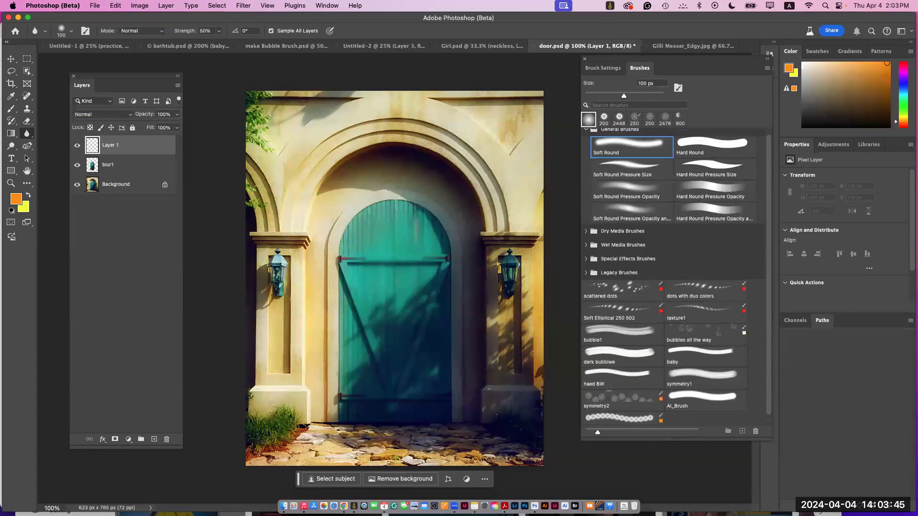
click(587, 130)
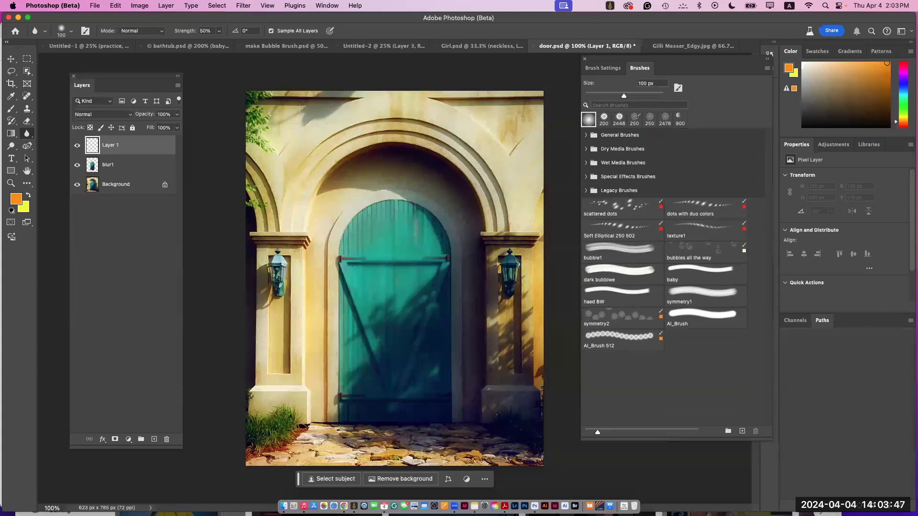
click(742, 432)
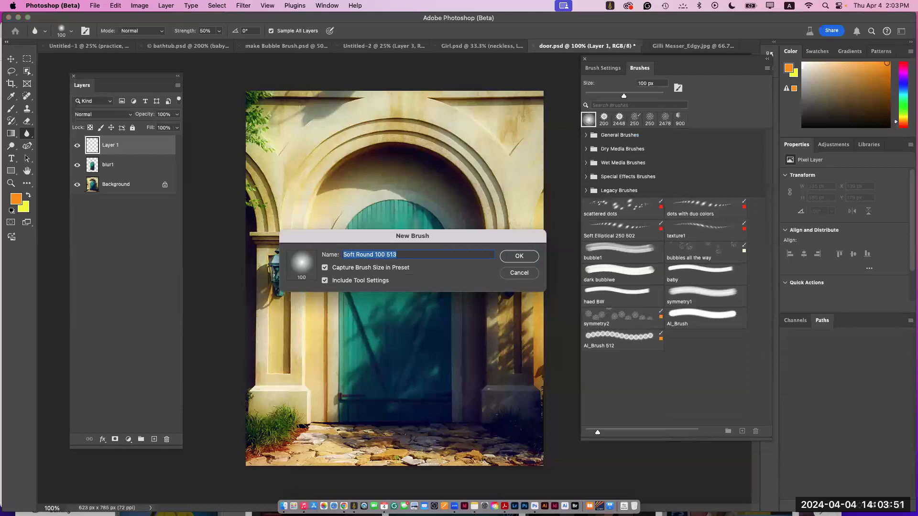
text(blur brush)
key(Return)
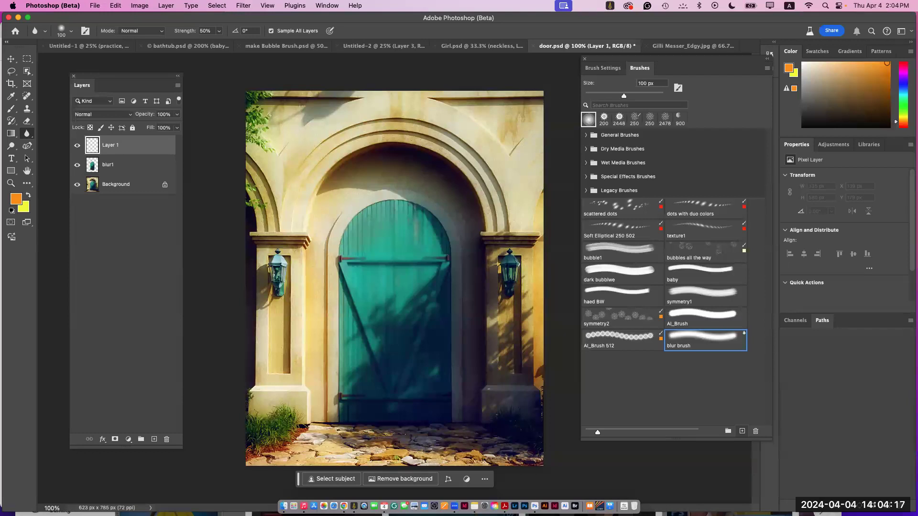
Step: Select the Sharpen tool and enlarge its brush to 90 px
right_click(27, 134)
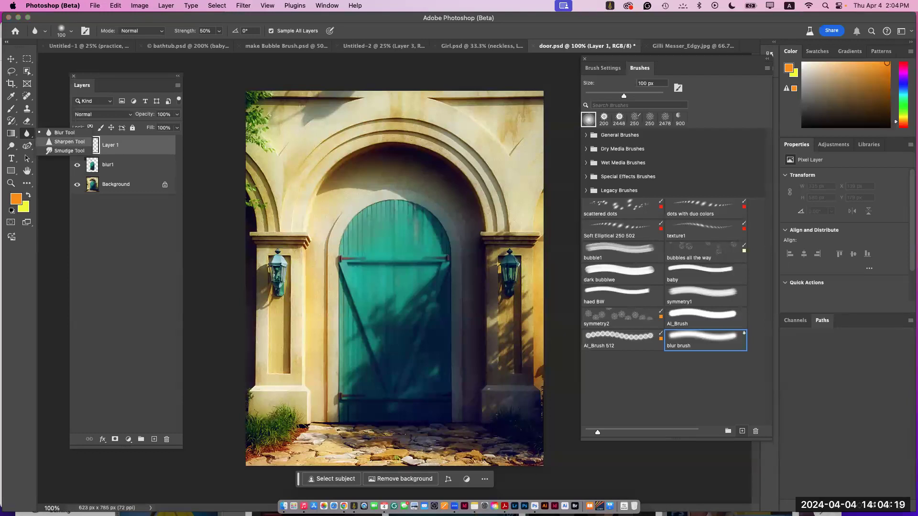
click(67, 141)
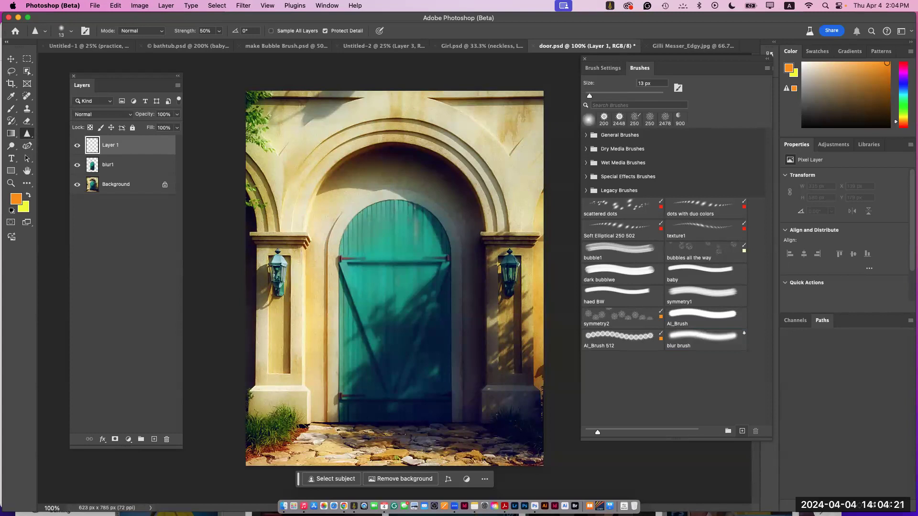
key(bracketright)
key(bracketright)
key(bracketright)
key(bracketright)
key(bracketright)
key(bracketright)
key(bracketright)
key(bracketright)
key(bracketright)
key(bracketright)
key(bracketright)
key(bracketright)
Step: Try the KYLE Bonus Chunky Charcoal dry media brush at 150 px with one stroke beside the arch, and undo the stroke
click(587, 149)
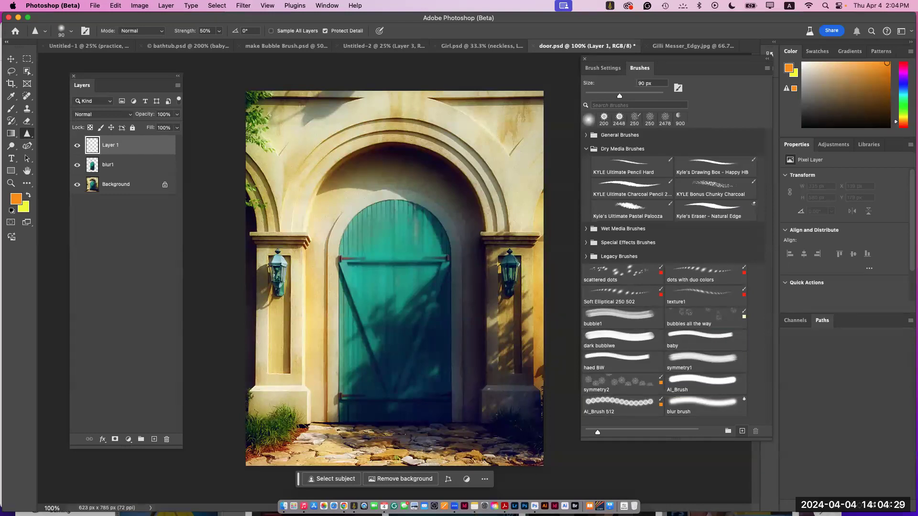
click(715, 189)
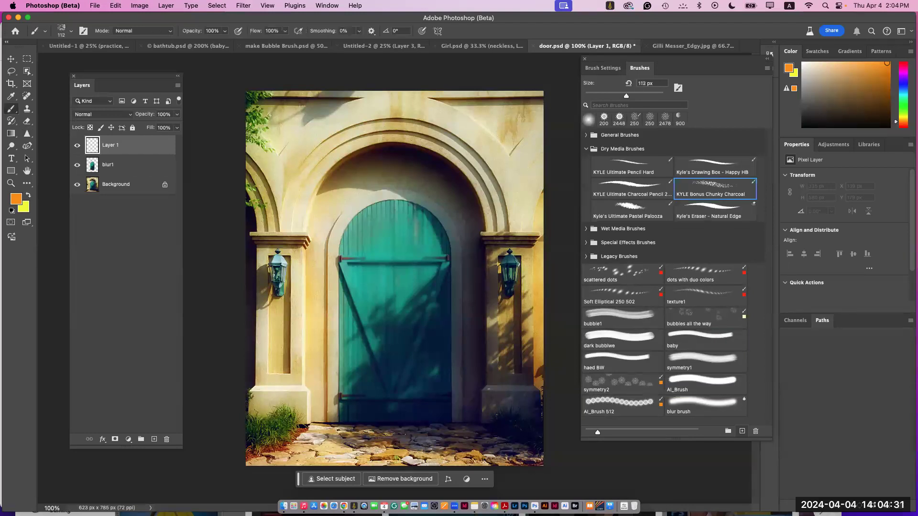
key(bracketright)
key(bracketright)
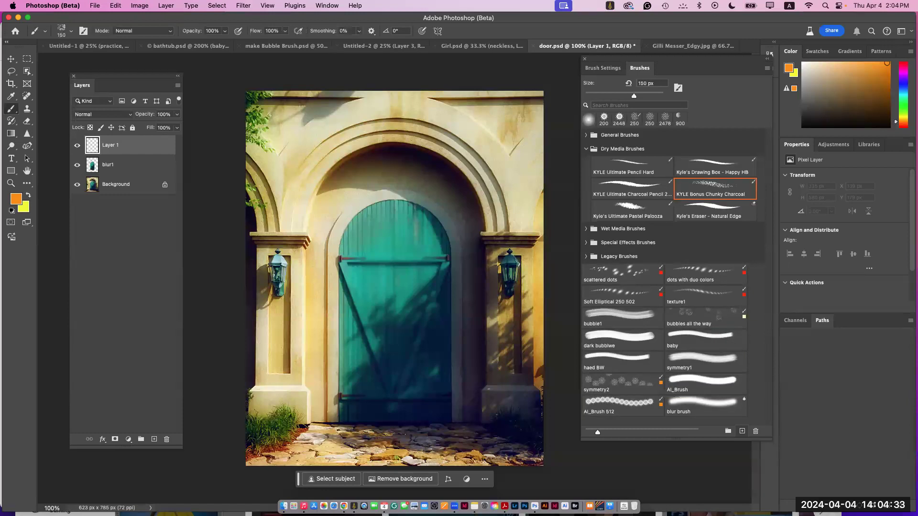
drag(495, 225, 469, 172)
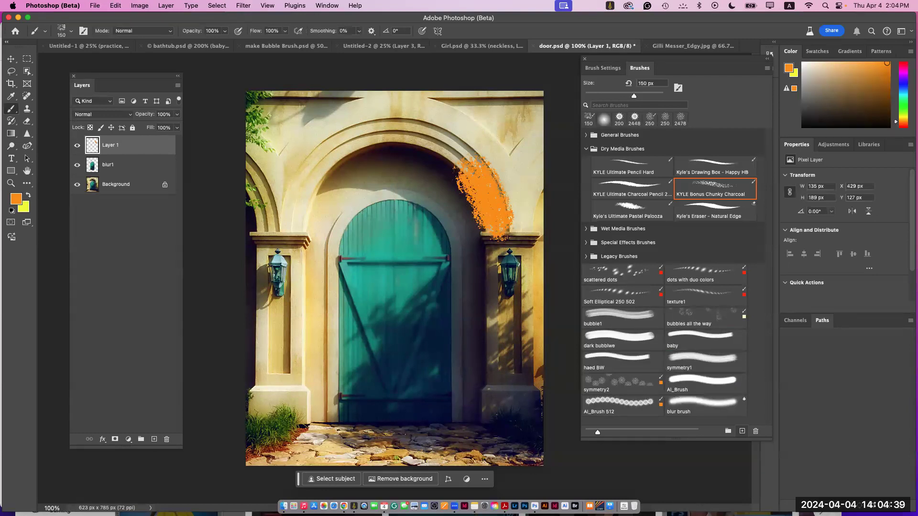
key(super+z)
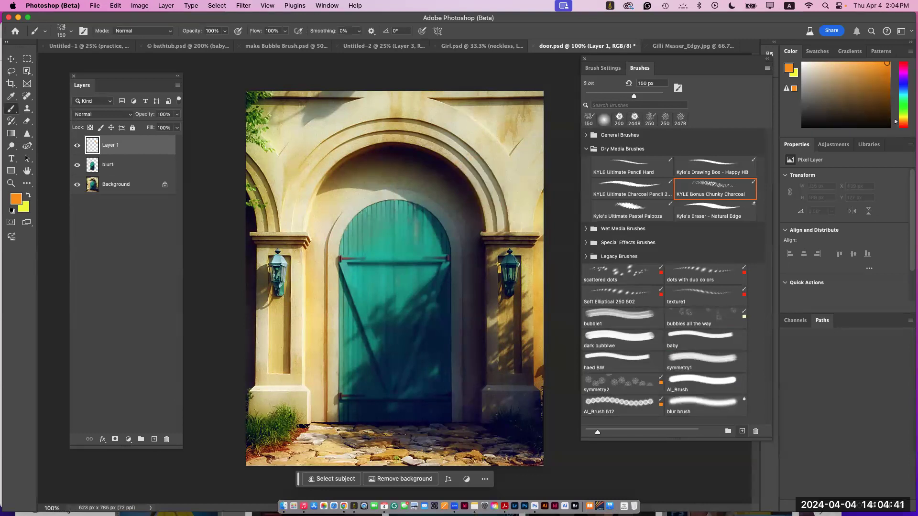
Step: Try the KYLE Bonus Chunky Charcoal and Soft Round presets from the Sharpen tool, and return to the Sharpen tool
click(27, 134)
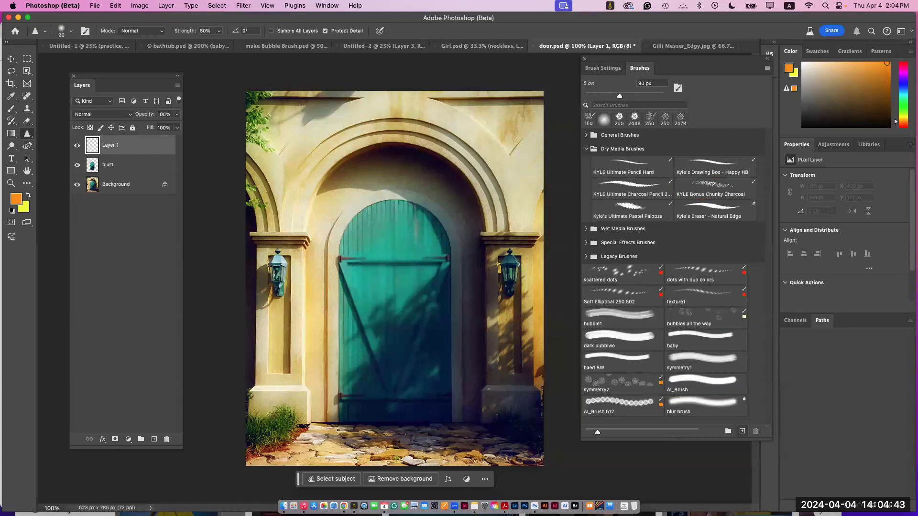
click(715, 189)
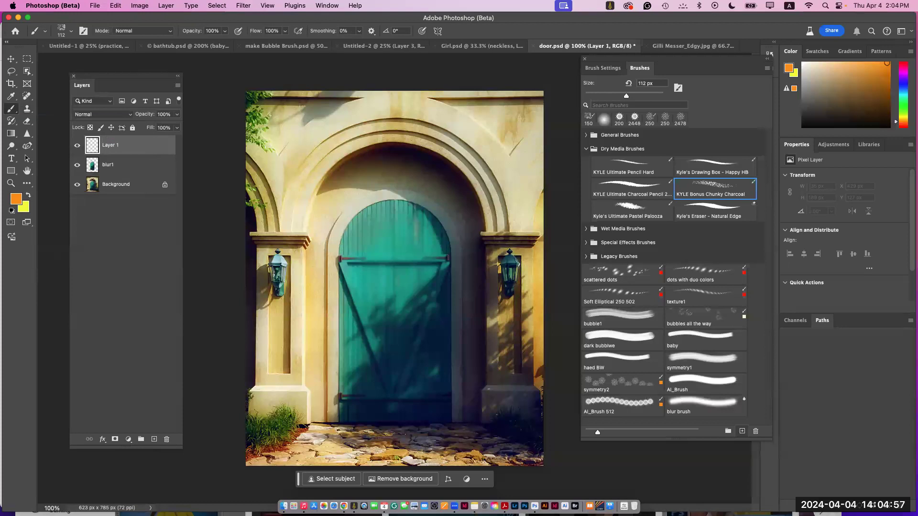
click(586, 148)
click(587, 135)
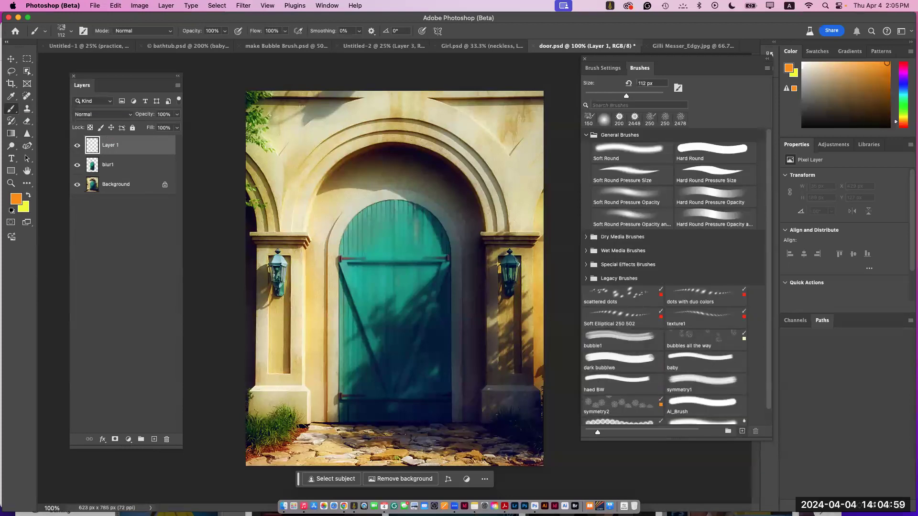
click(627, 151)
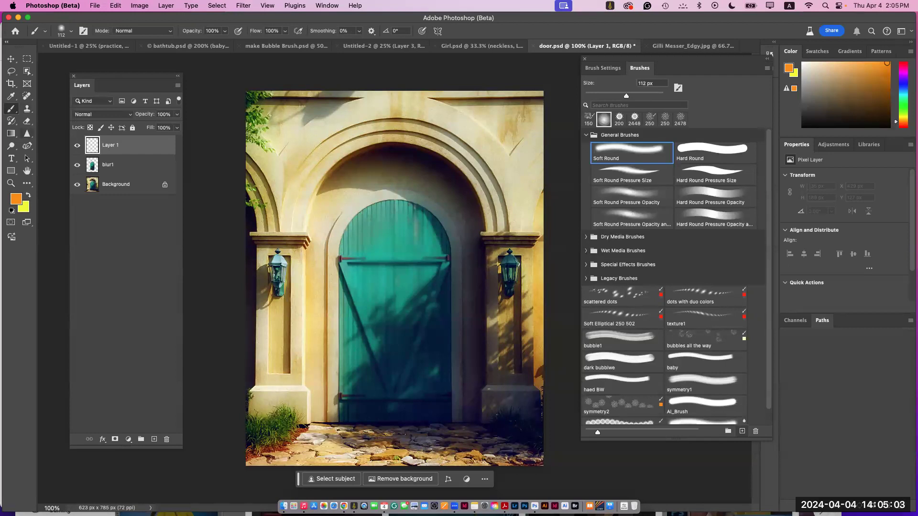
click(27, 133)
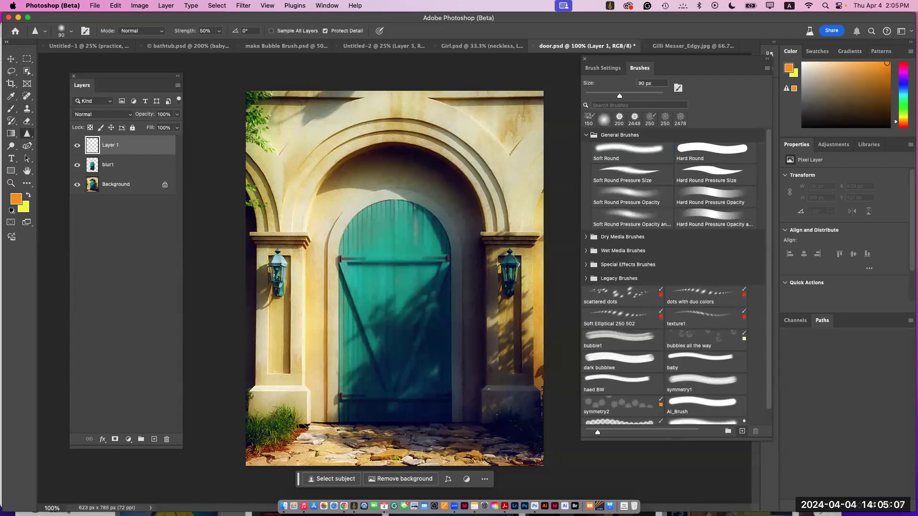
click(586, 135)
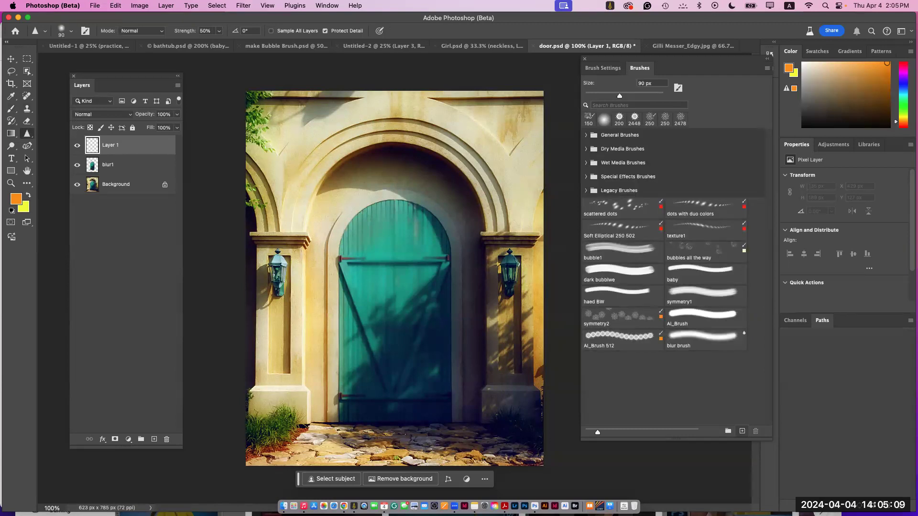
Step: Set the Sharpen brush tip to a size of 96 px and a spacing of 39%
click(603, 67)
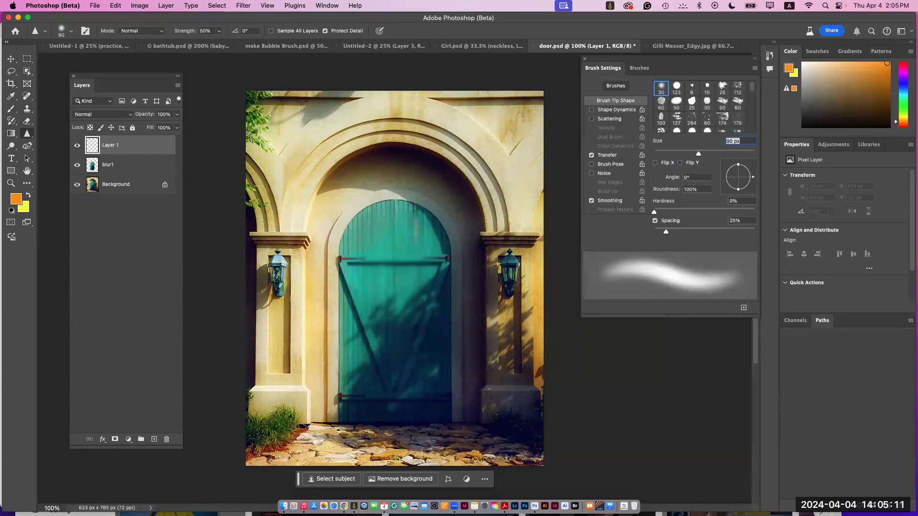
key(Up)
key(Up)
key(Up)
key(Up)
key(Up)
key(Up)
drag(666, 231, 673, 232)
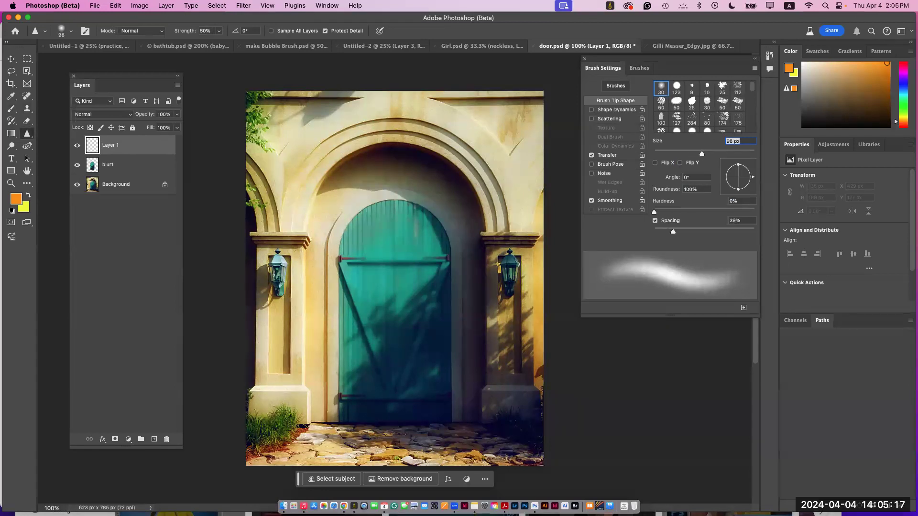
Step: Enable Noise and Shape Dynamics for the Sharpen brush, with 24% size jitter, 10% minimum diameter and 18% angle jitter
click(616, 110)
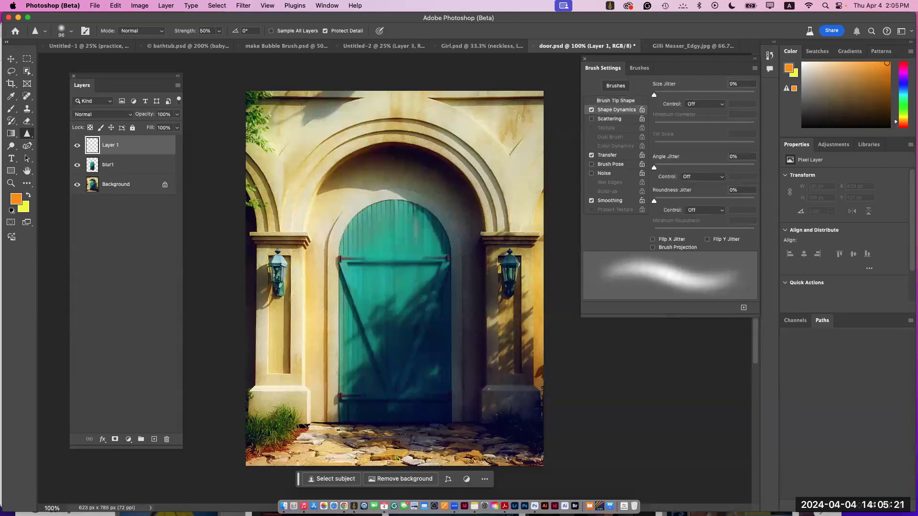
drag(654, 95, 678, 94)
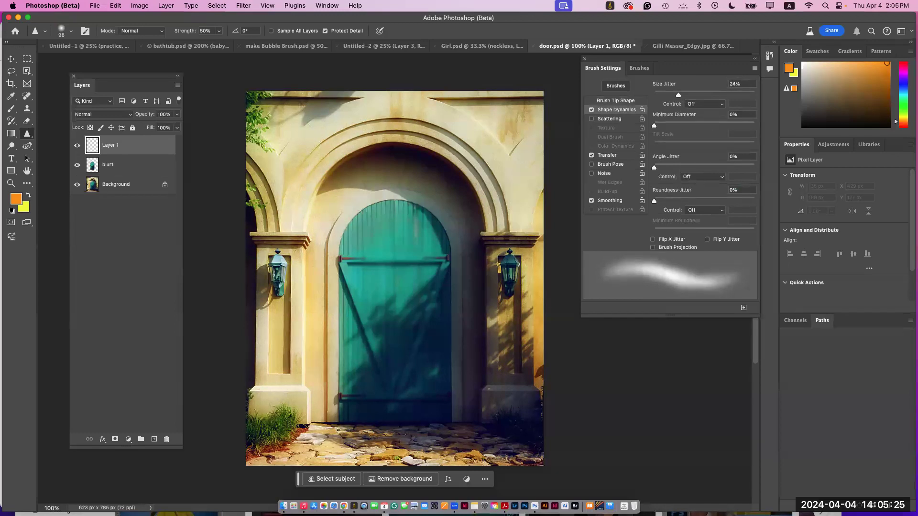
click(591, 173)
drag(654, 168, 672, 167)
drag(655, 125, 664, 126)
Step: Save the Sharpen brush as a preset named sharpen brush, including its size and tool settings
click(744, 308)
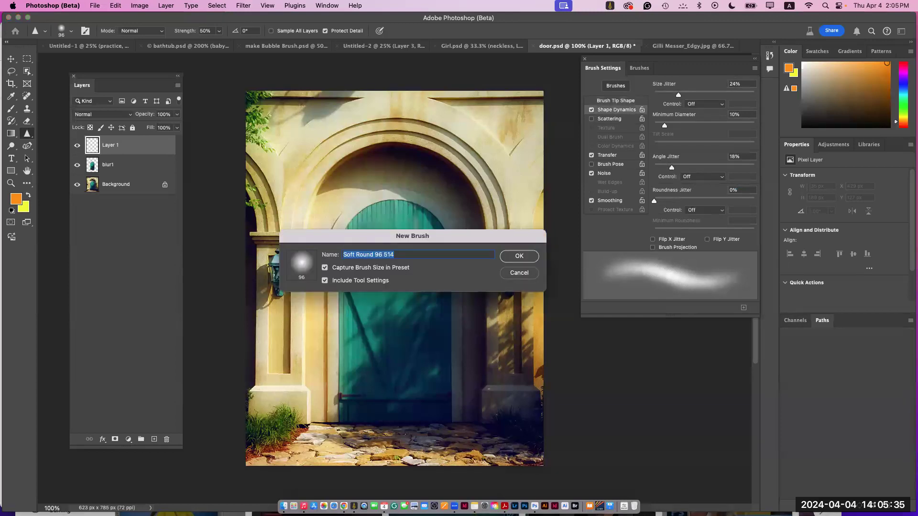
text(sharpen brush)
key(Return)
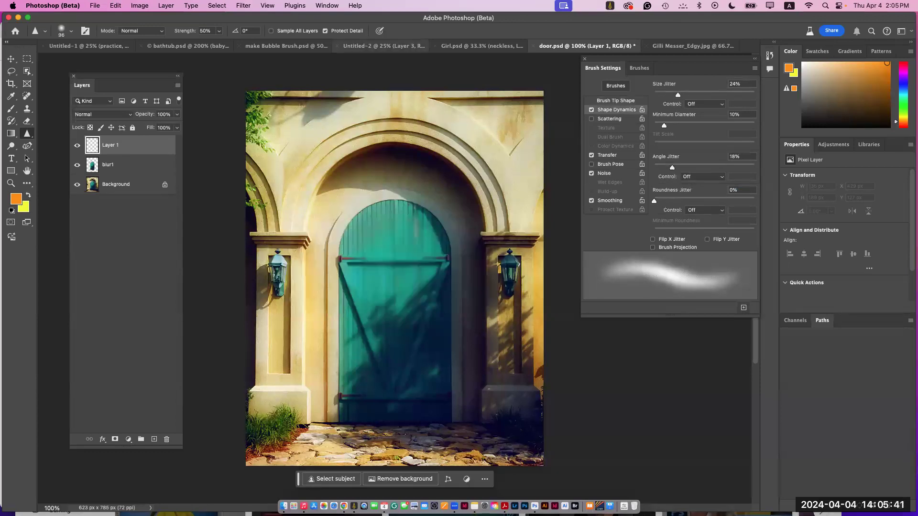
Step: Enable Sample All Layers, set the strength to 100%, and sharpen the stone arch above the door on Layer 1
click(271, 31)
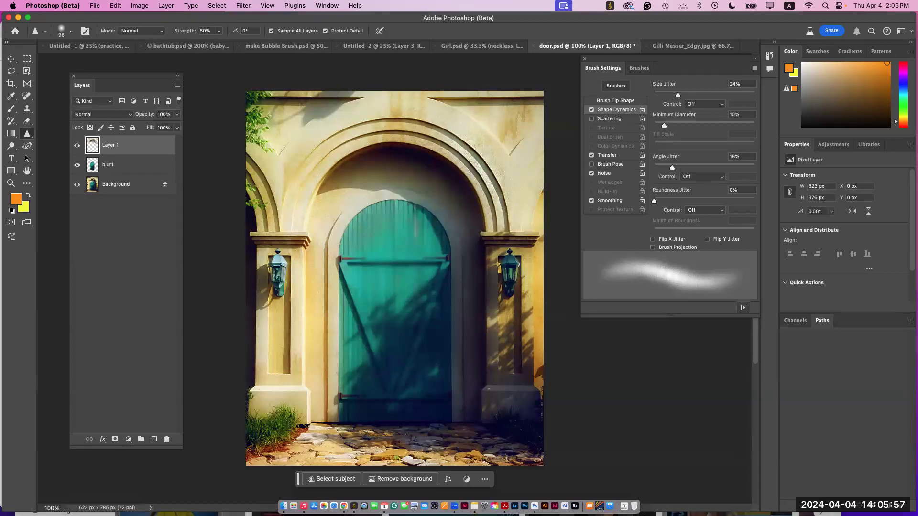
key(0)
mouse_move(466, 150)
mouse_down()
mouse_move(494, 184)
mouse_move(351, 136)
mouse_move(400, 128)
mouse_move(346, 138)
mouse_up()
drag(485, 190, 495, 225)
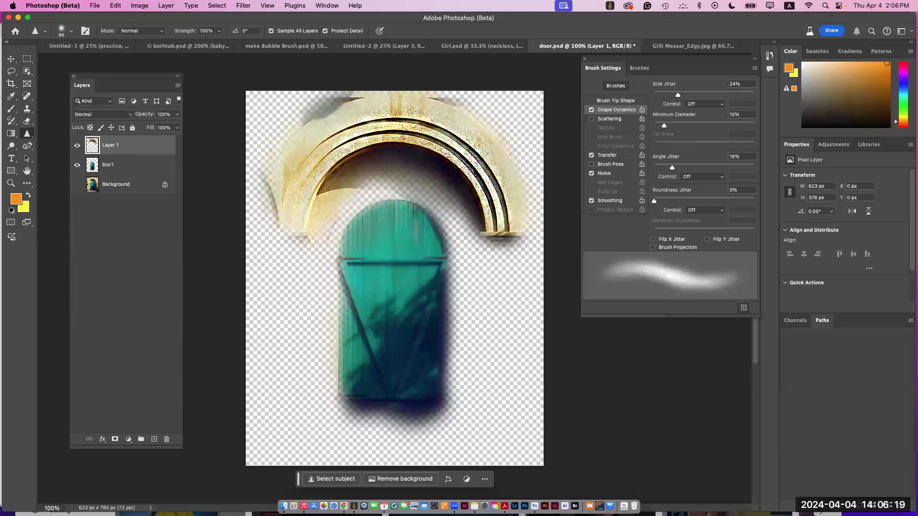
Step: Select the Smudge tool, show the Background layer again, and add a new layer above Layer 1
click(27, 133)
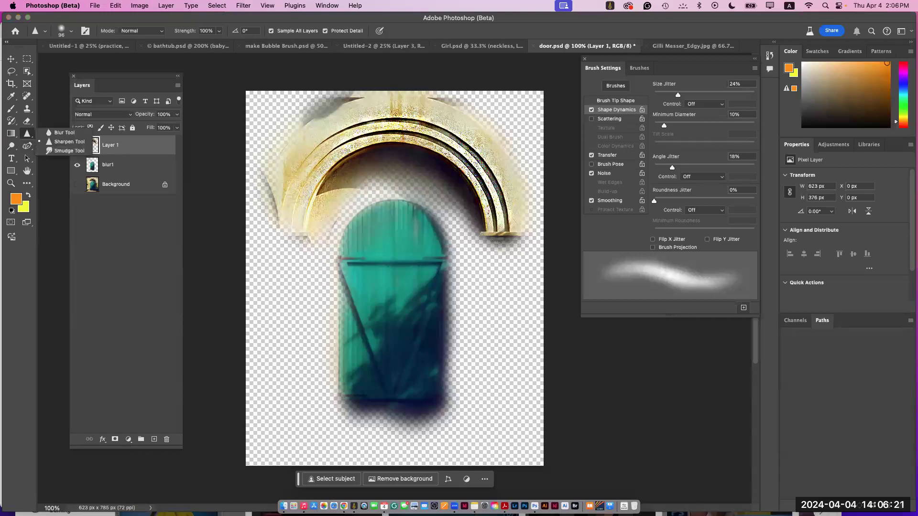
click(67, 151)
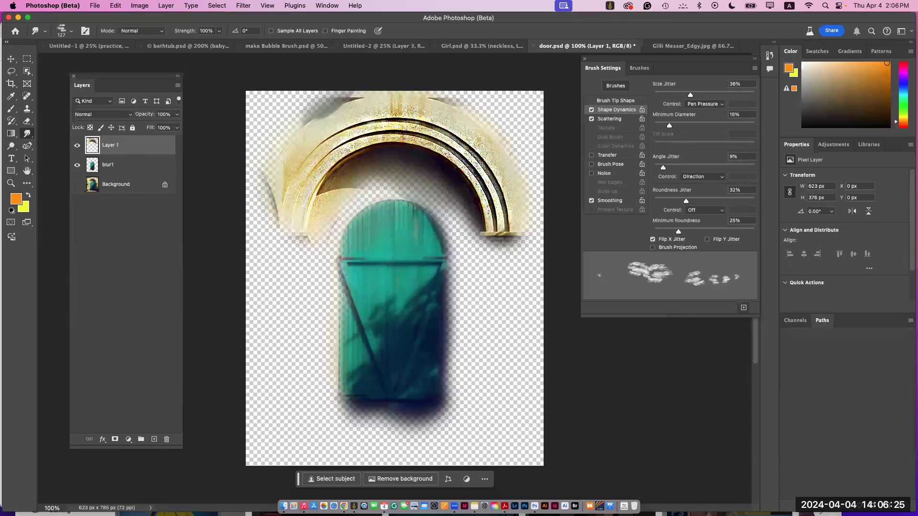
click(77, 184)
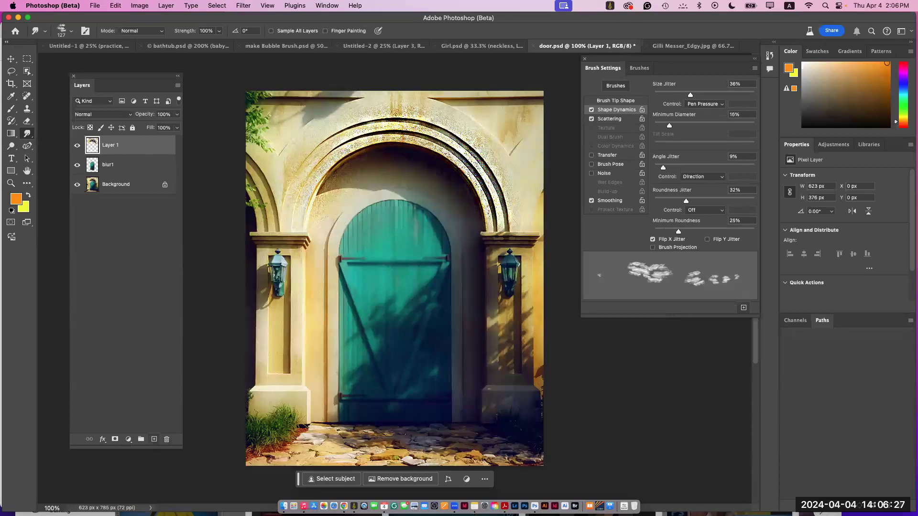
click(154, 439)
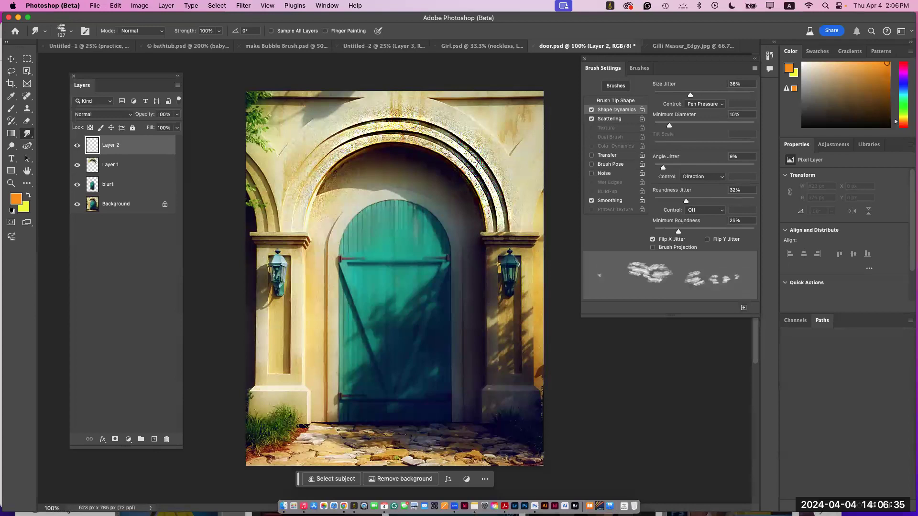
Step: With Sample All Layers enabled, smudge the walls, ground and door surround on Layer 2, hiding Background to check the strokes
mouse_move(514, 287)
mouse_down()
mouse_move(522, 346)
mouse_move(507, 424)
mouse_move(471, 454)
mouse_move(466, 442)
mouse_move(369, 447)
mouse_move(443, 438)
mouse_move(254, 447)
mouse_move(296, 397)
mouse_move(306, 406)
mouse_move(287, 345)
mouse_move(254, 363)
mouse_move(311, 373)
mouse_move(270, 287)
mouse_move(258, 335)
mouse_move(306, 220)
mouse_move(315, 310)
mouse_move(311, 217)
mouse_up()
mouse_move(500, 220)
mouse_down()
mouse_move(519, 284)
mouse_move(530, 96)
mouse_move(331, 102)
mouse_move(311, 126)
mouse_move(249, 120)
mouse_move(261, 134)
mouse_move(271, 197)
mouse_move(355, 106)
mouse_move(479, 125)
mouse_move(523, 149)
mouse_move(529, 368)
mouse_up()
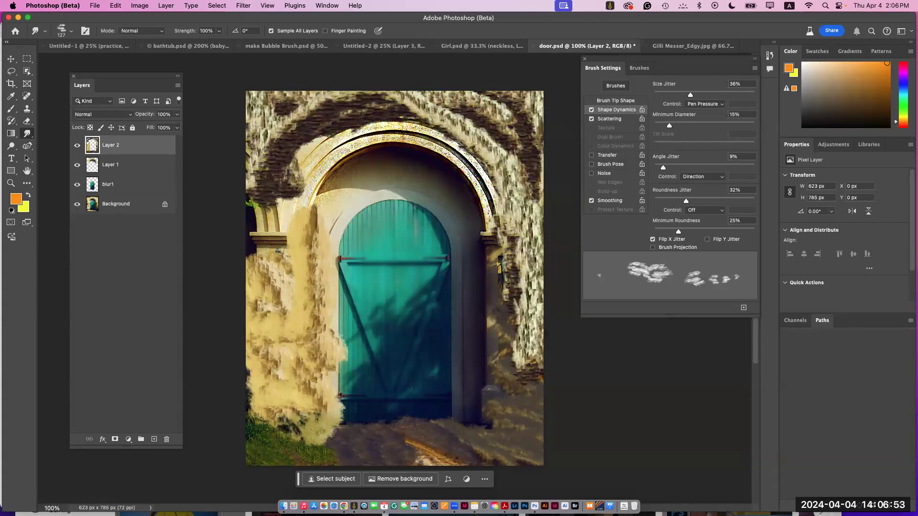
click(77, 204)
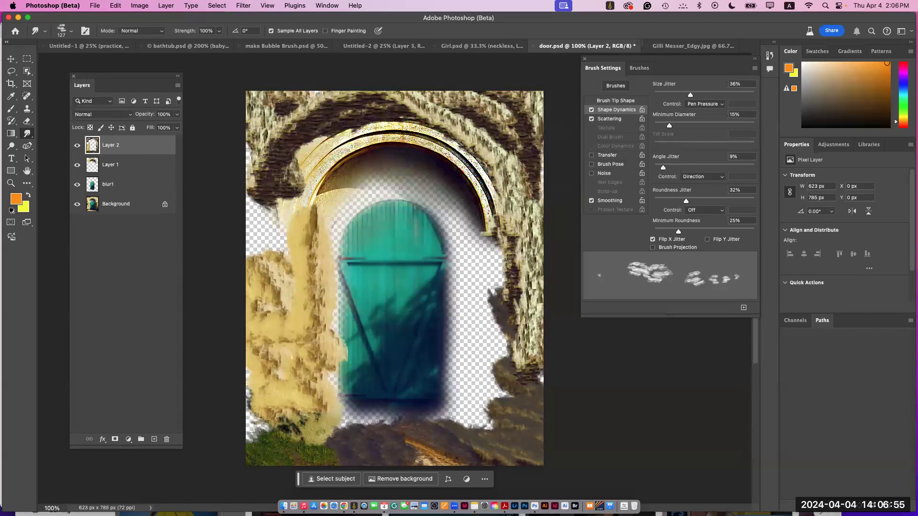
mouse_move(431, 165)
mouse_down()
mouse_move(468, 246)
mouse_move(467, 395)
mouse_move(471, 306)
mouse_move(438, 206)
mouse_move(325, 248)
mouse_move(339, 165)
mouse_move(299, 287)
mouse_move(306, 345)
mouse_up()
Step: Show the Background layer again and smudge the remaining wall areas on both sides of the door on Layer 2
click(77, 204)
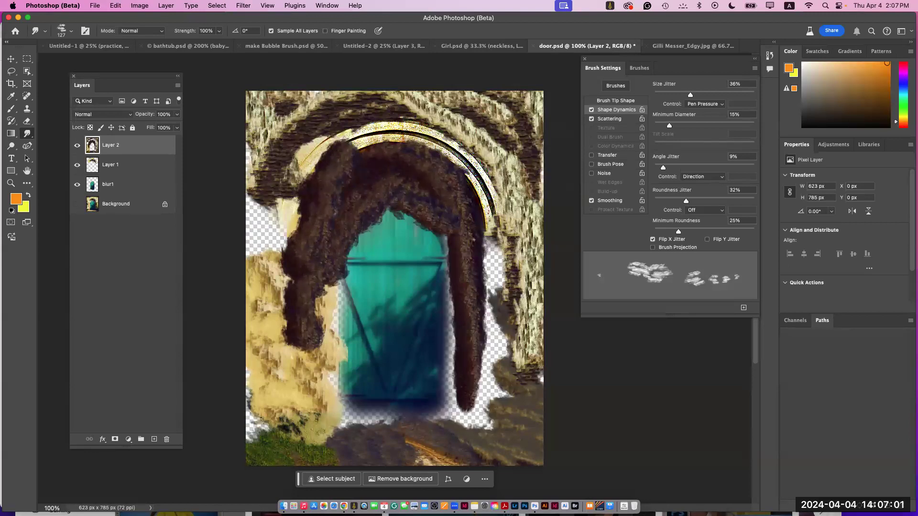
click(77, 204)
mouse_move(251, 179)
mouse_down()
mouse_move(282, 229)
mouse_move(278, 287)
mouse_up()
mouse_move(512, 225)
mouse_down()
mouse_move(507, 383)
mouse_move(473, 445)
mouse_move(459, 459)
mouse_move(311, 458)
mouse_up()
Step: Move Layer 2 below blur1, directly above the Background layer
drag(110, 145, 110, 194)
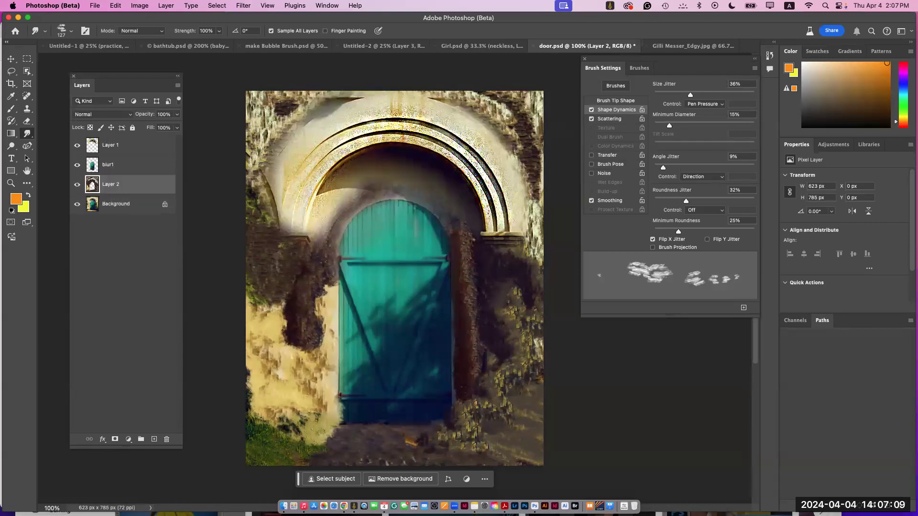
click(124, 165)
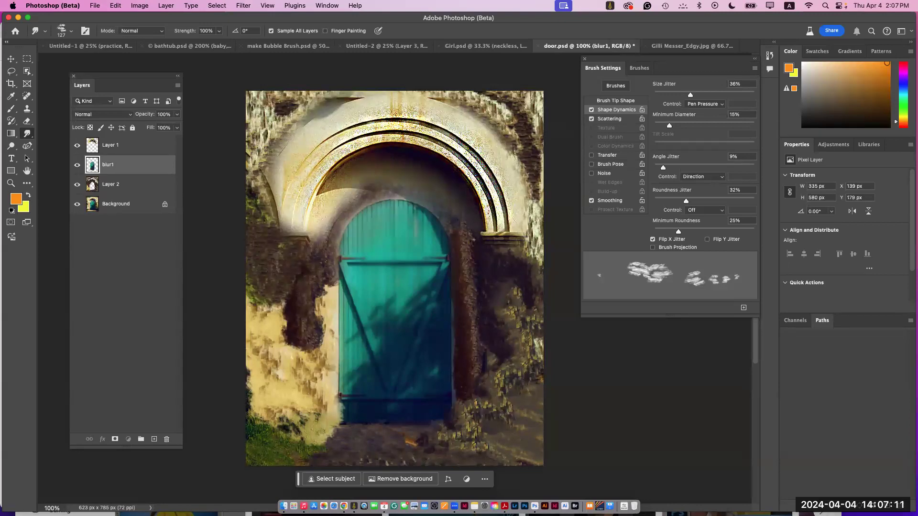
click(124, 144)
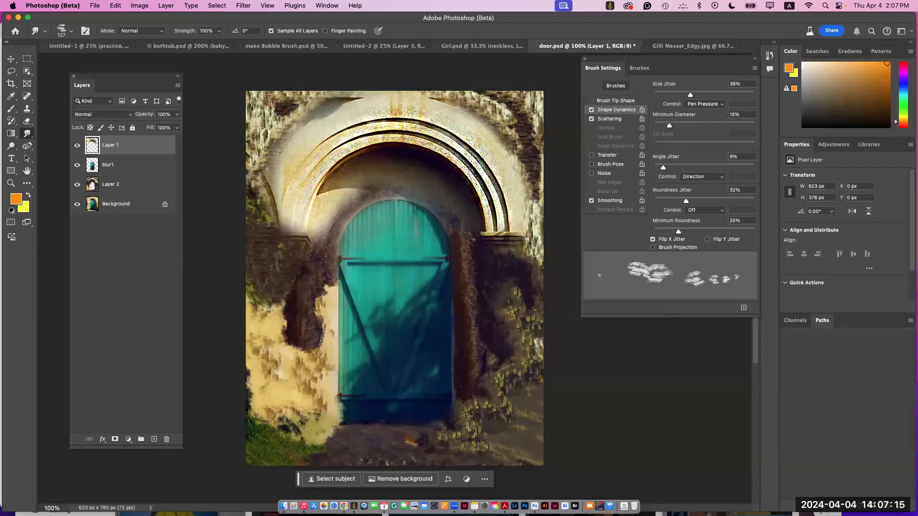
Step: Smudge the columns, walls and grass on both sides of the door with mostly vertical strokes on Layer 2
click(119, 185)
mouse_move(306, 235)
mouse_down()
mouse_move(319, 243)
mouse_move(283, 224)
mouse_move(265, 268)
mouse_up()
drag(264, 191, 266, 299)
drag(290, 232, 315, 386)
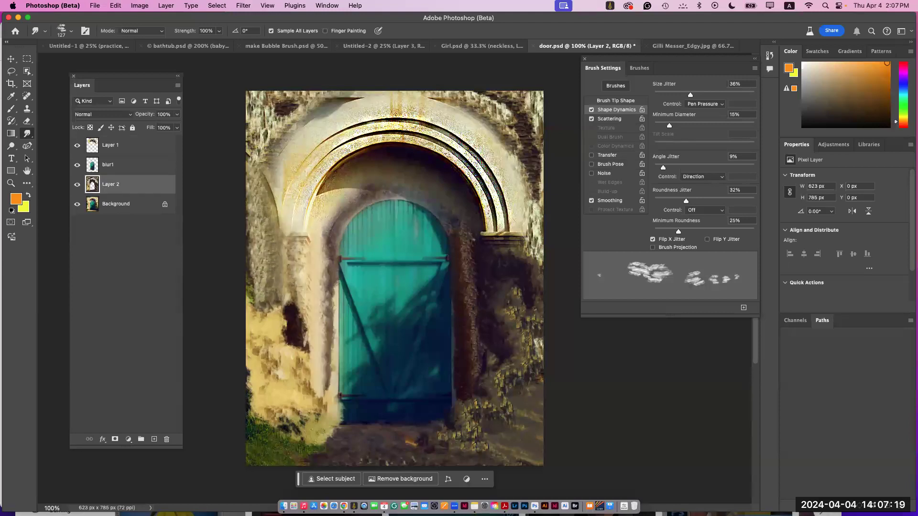
drag(330, 272, 331, 403)
drag(300, 278, 302, 388)
mouse_move(284, 277)
mouse_down()
mouse_move(288, 392)
mouse_move(273, 370)
mouse_up()
drag(258, 260, 258, 373)
mouse_move(253, 133)
mouse_down()
mouse_move(256, 380)
mouse_move(302, 447)
mouse_up()
drag(273, 392, 325, 454)
drag(272, 420, 309, 459)
drag(497, 283, 499, 421)
drag(512, 227, 511, 287)
drag(520, 246, 520, 275)
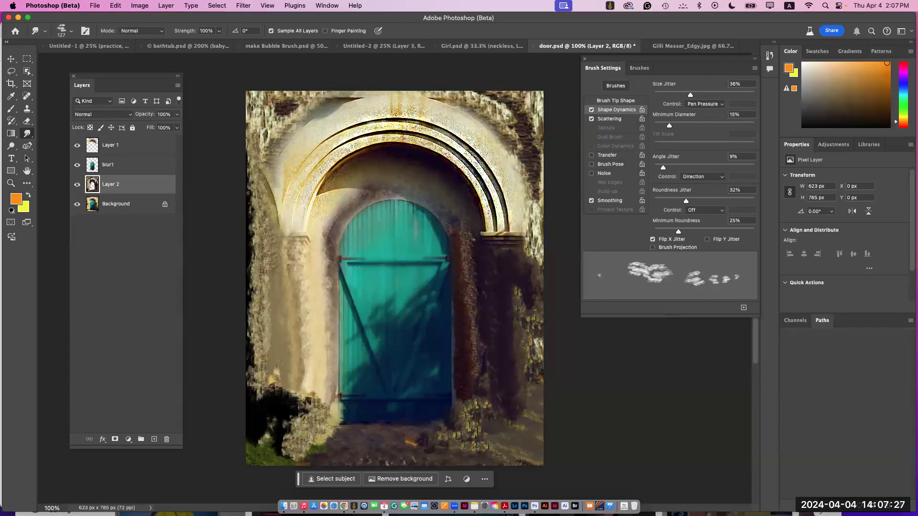
Step: Save the current 127 px Smudge tool brush as a new preset under its suggested name
click(644, 68)
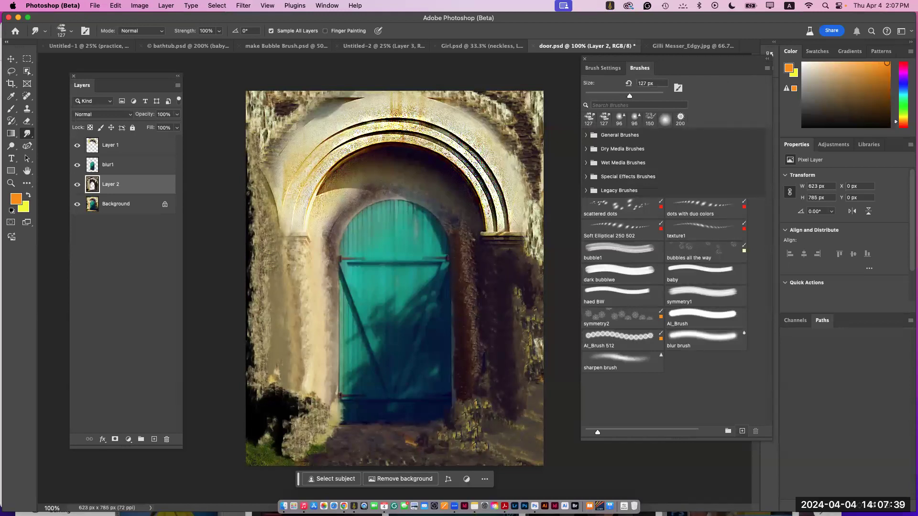
click(742, 431)
key(Return)
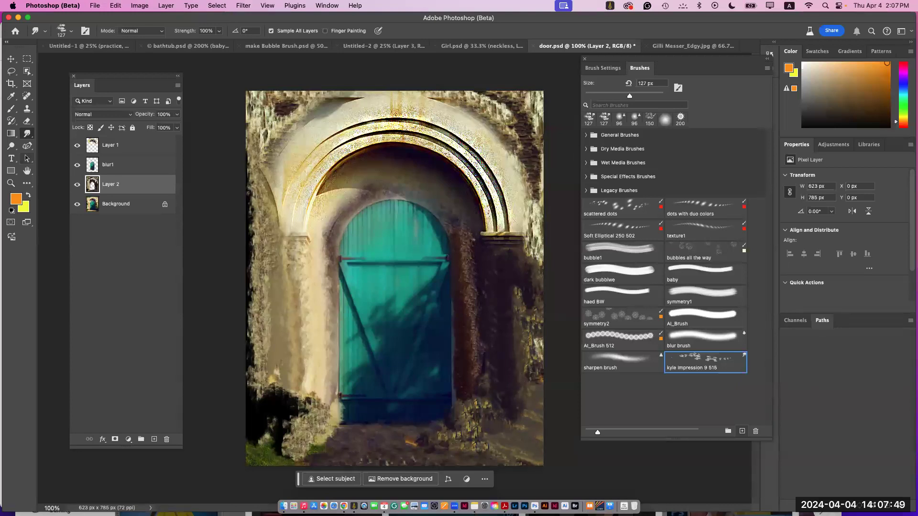
Step: Select the Dodge tool and duplicate the Background layer in the short-haired woman's portrait document
click(10, 146)
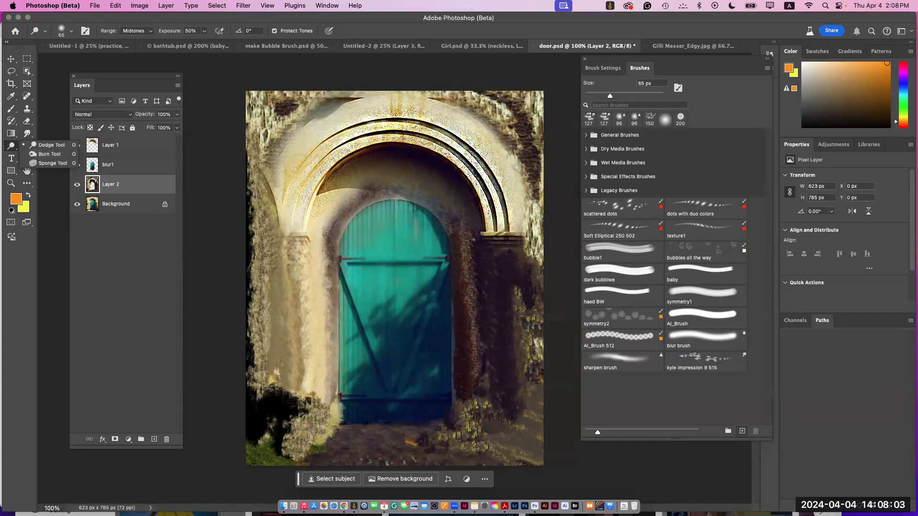
click(693, 46)
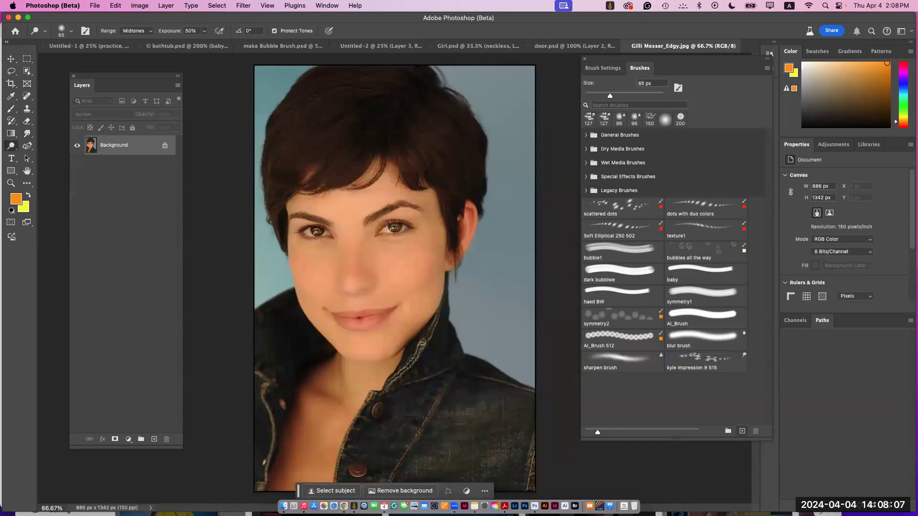
key(super+j)
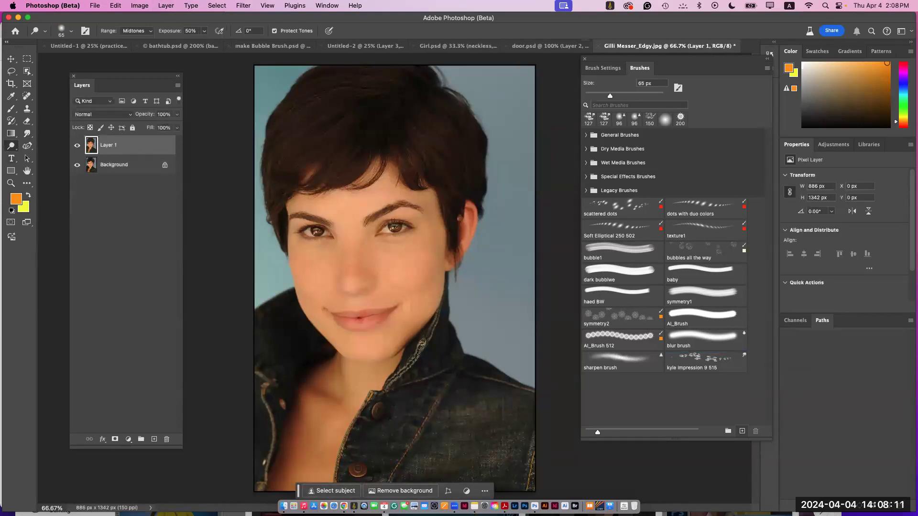
Step: Lighten the hair on Layer 1 with a 150 px Dodge brush, raising exposure to 65% and setting the range to Shadows
click(11, 145)
click(48, 145)
drag(611, 95, 634, 95)
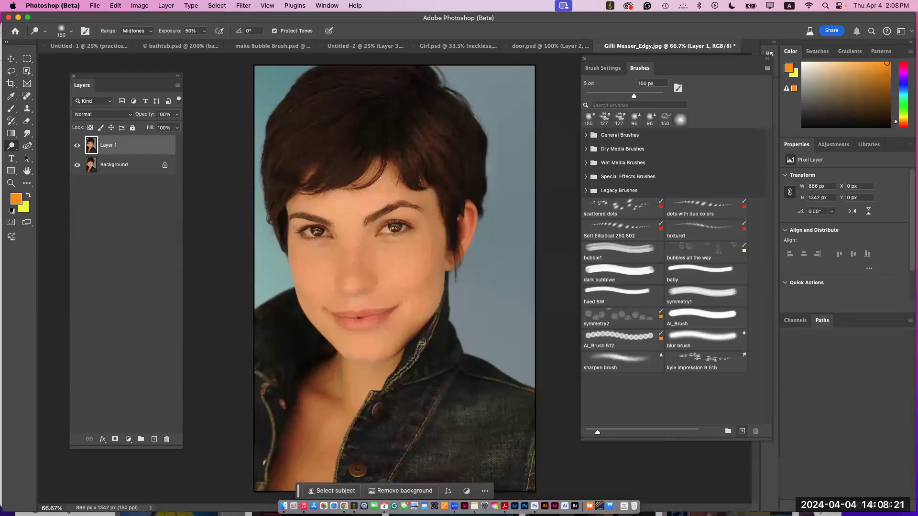
key(6)
key(5)
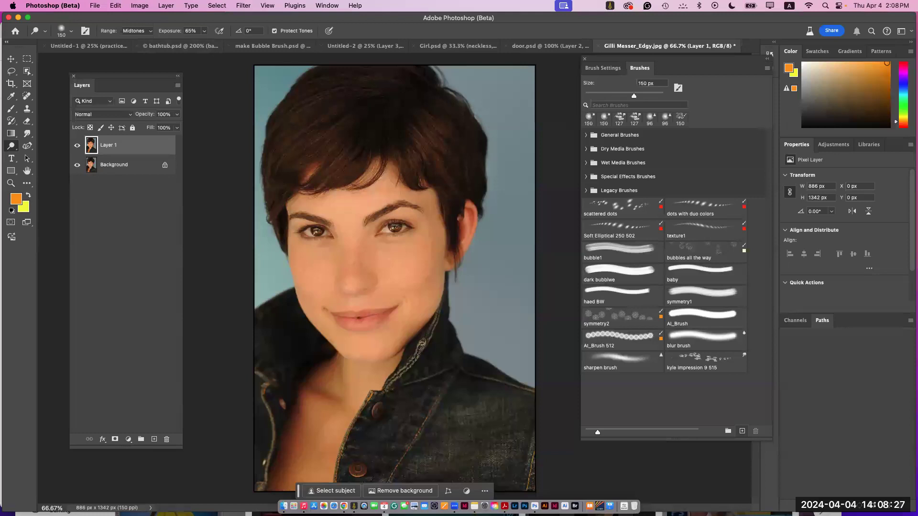
click(136, 31)
click(134, 20)
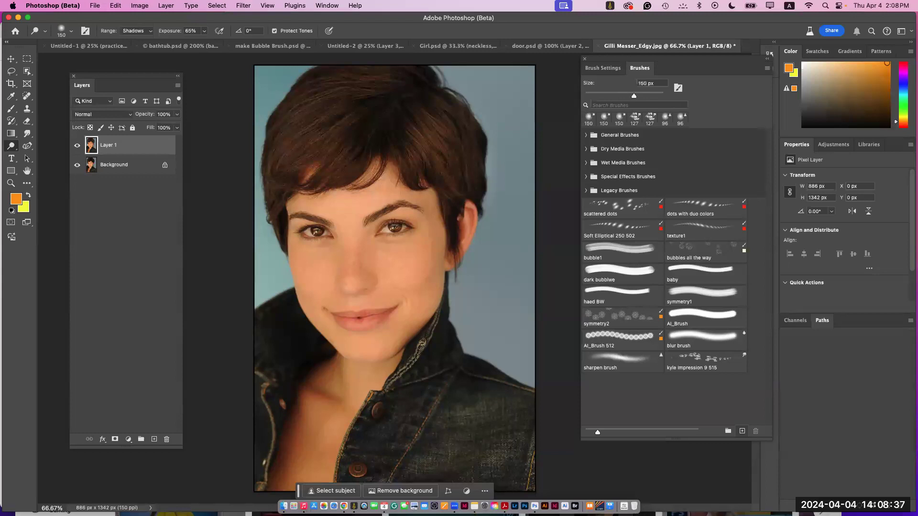
click(77, 145)
click(77, 146)
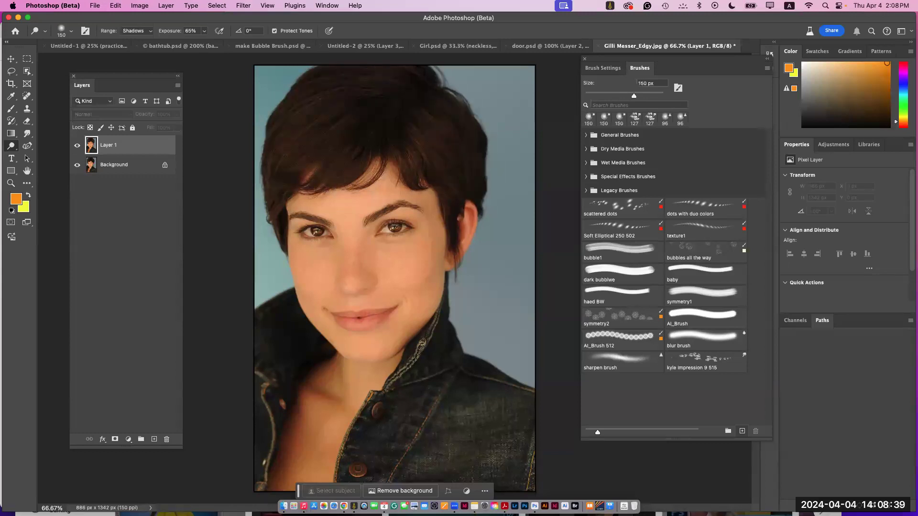
Step: Lighten the whites of both eyes on Layer 1 with a 10 px Dodge brush set to Midtones, and compare with the original
key(super+equal)
key(super+equal)
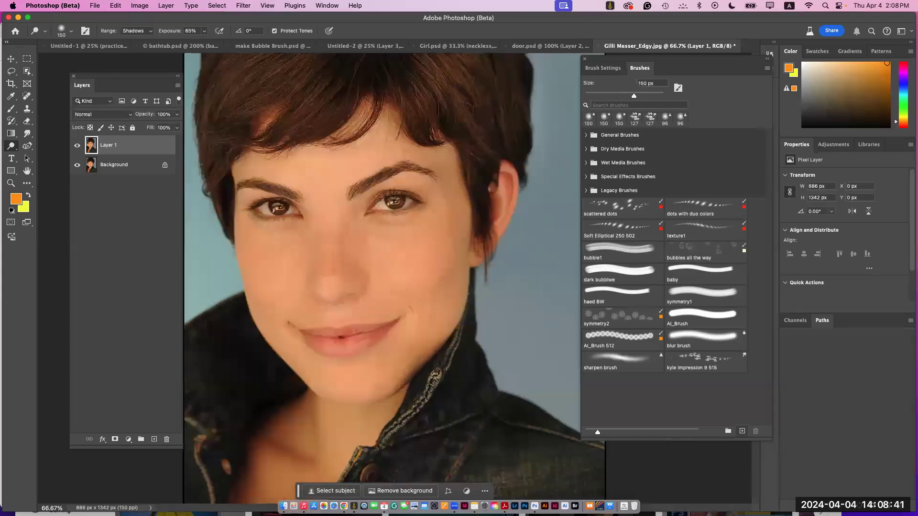
scroll(335, 278, up, 3)
scroll(335, 277, left, 3)
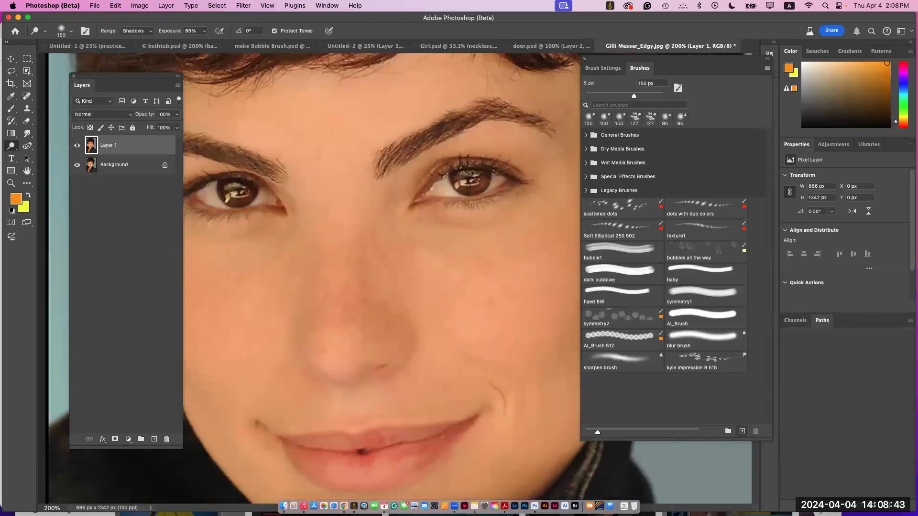
key(bracketleft)
key(bracketleft)
key(bracketleft)
key(bracketleft)
key(bracketleft)
key(bracketleft)
key(bracketleft)
key(bracketleft)
key(bracketleft)
key(bracketleft)
key(bracketleft)
key(bracketleft)
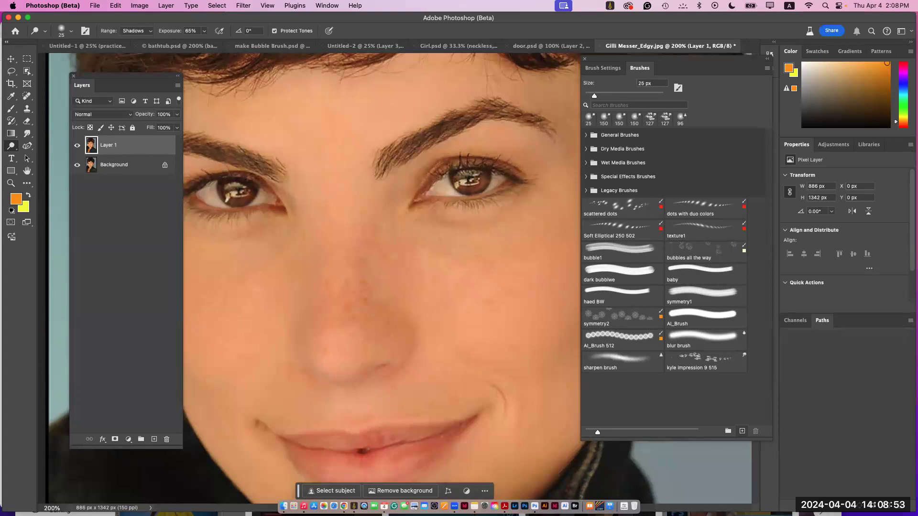
key(bracketleft)
key(bracketleft)
click(137, 30)
click(134, 42)
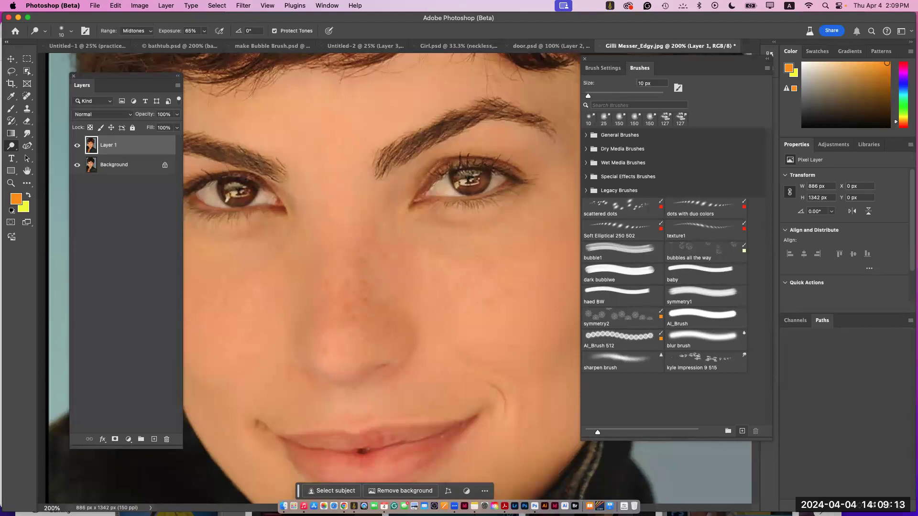
drag(203, 189, 215, 204)
click(199, 195)
drag(446, 190, 436, 195)
drag(502, 178, 495, 174)
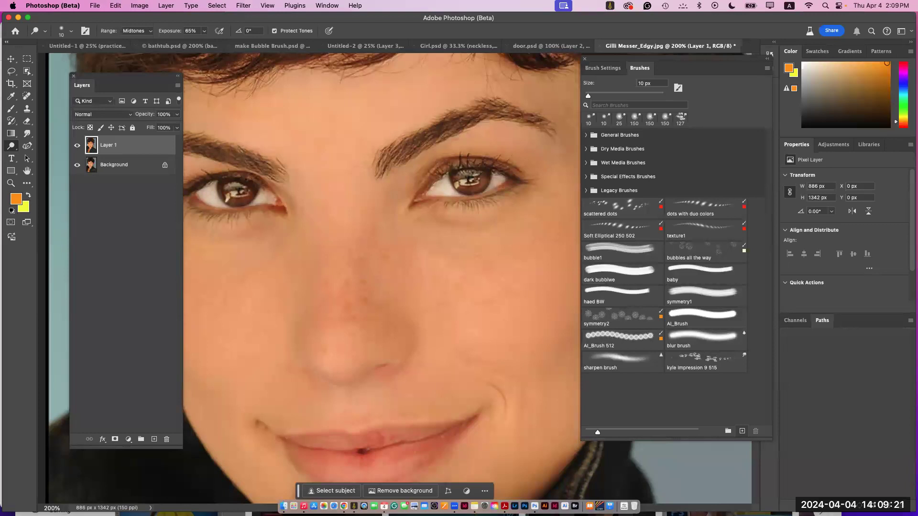
click(77, 145)
click(77, 145)
click(77, 145)
Step: Save the current 10 px Dodge tool brush as a new preset under its suggested name
key(super+minus)
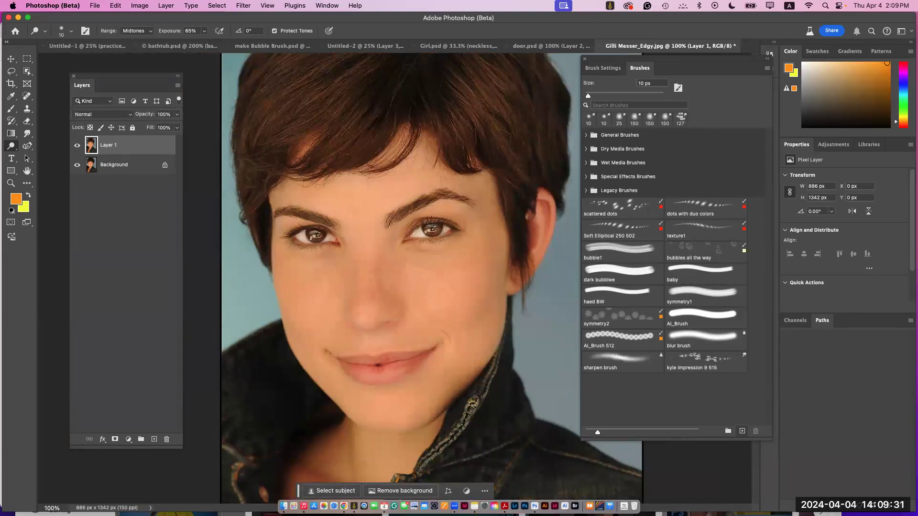
click(742, 432)
key(Return)
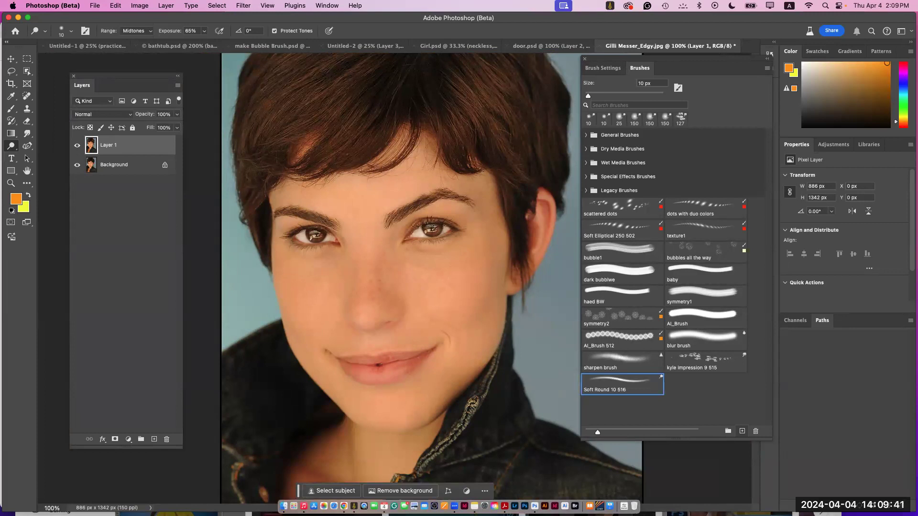
Step: Switch to the Burn tool with a 45 px brush and undo the trial burn on Layer 1
click(11, 145)
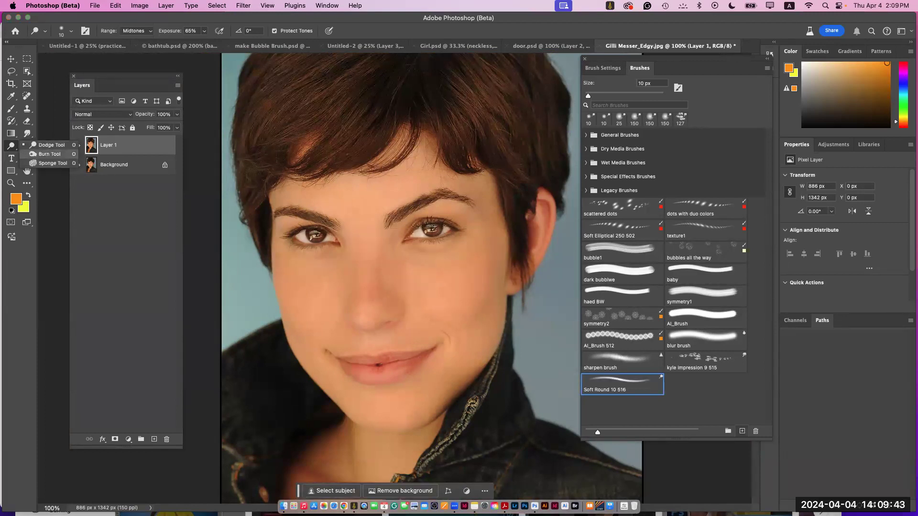
click(47, 154)
key(bracketleft)
key(bracketleft)
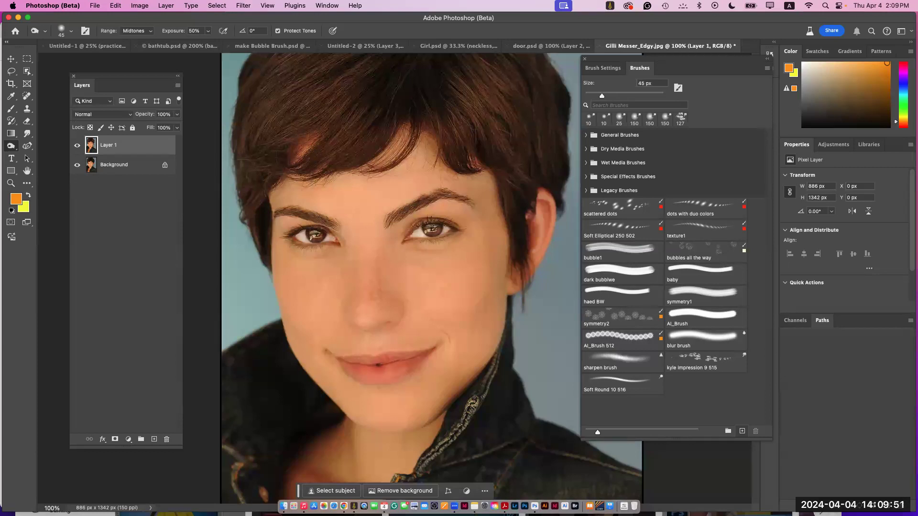
key(super+z)
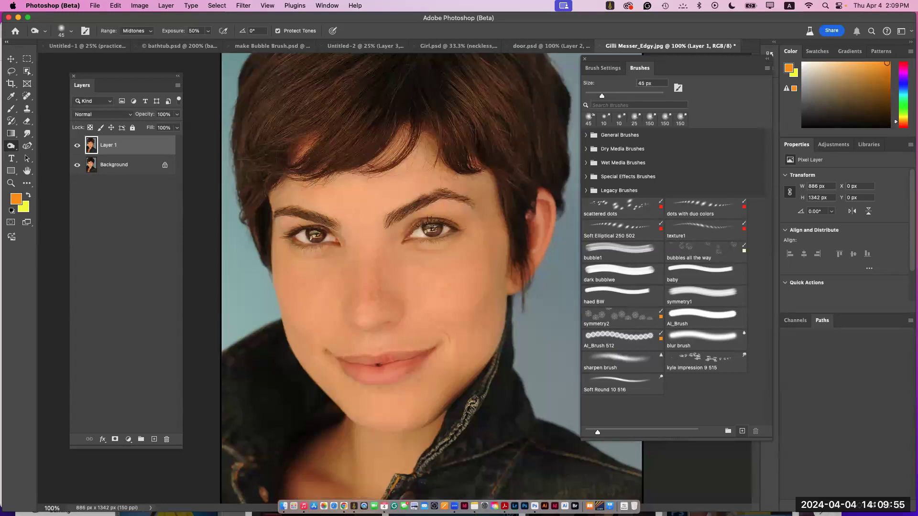
Step: Duplicate Layer 1 and compare both retouched layers with the Background by toggling their visibility
key(super+j)
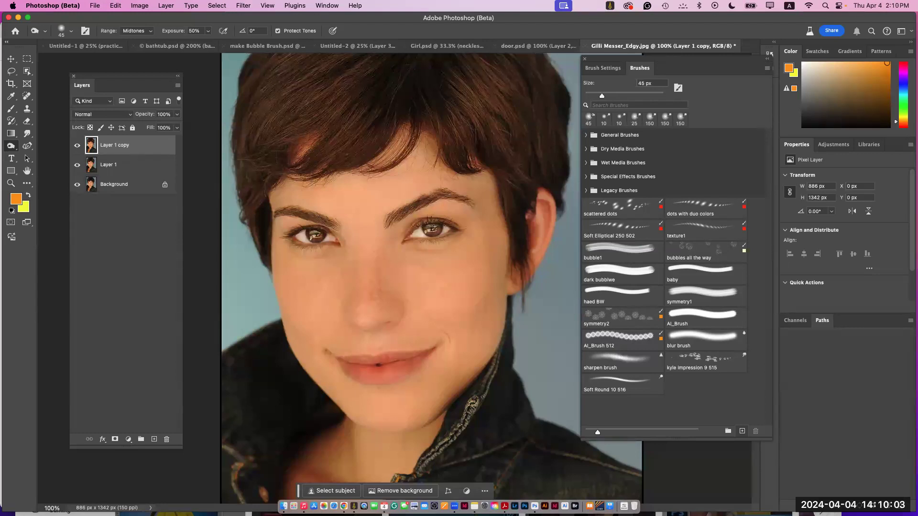
click(77, 146)
click(77, 165)
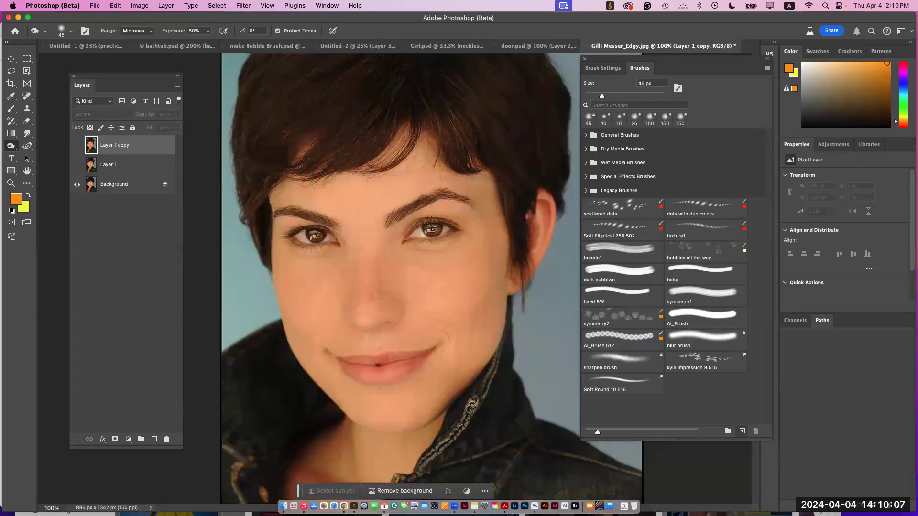
click(77, 165)
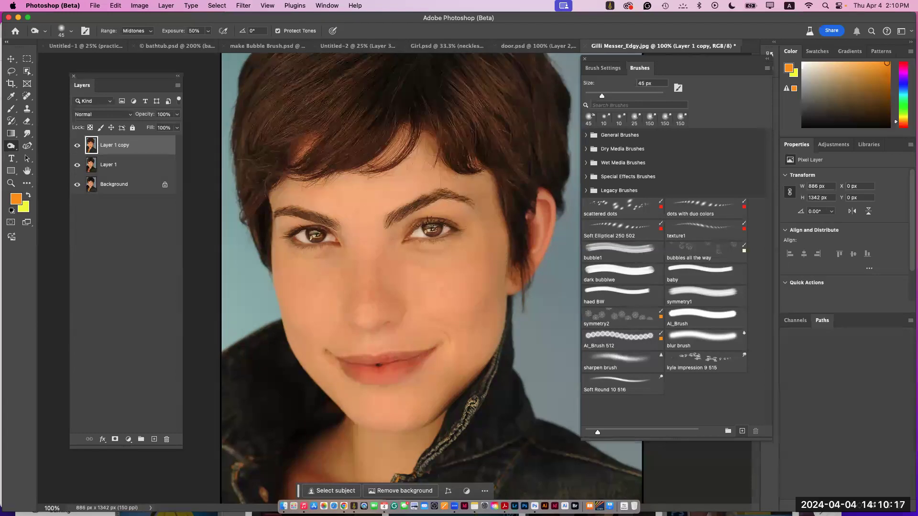
click(702, 292)
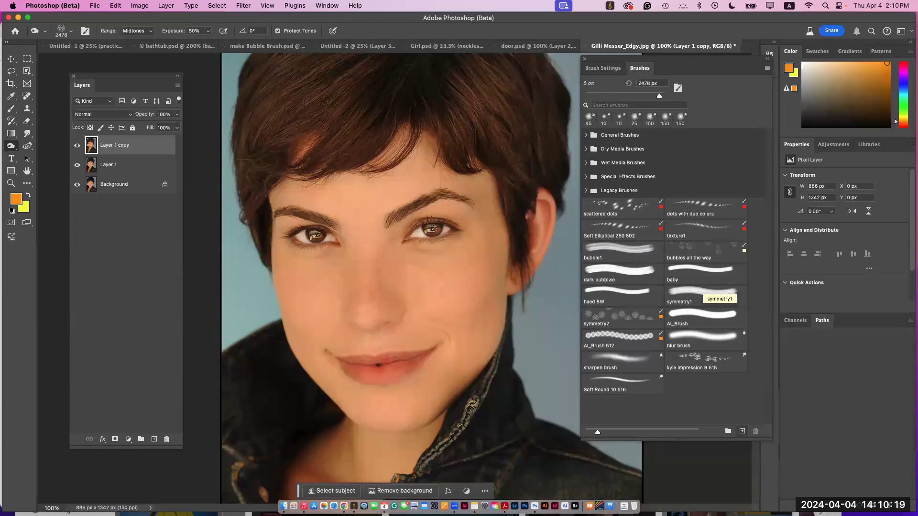
click(730, 290)
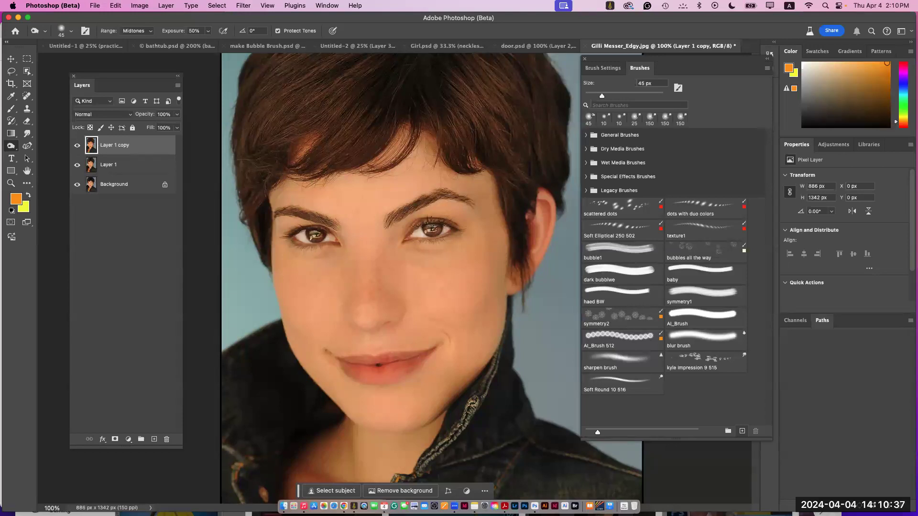
key(super+minus)
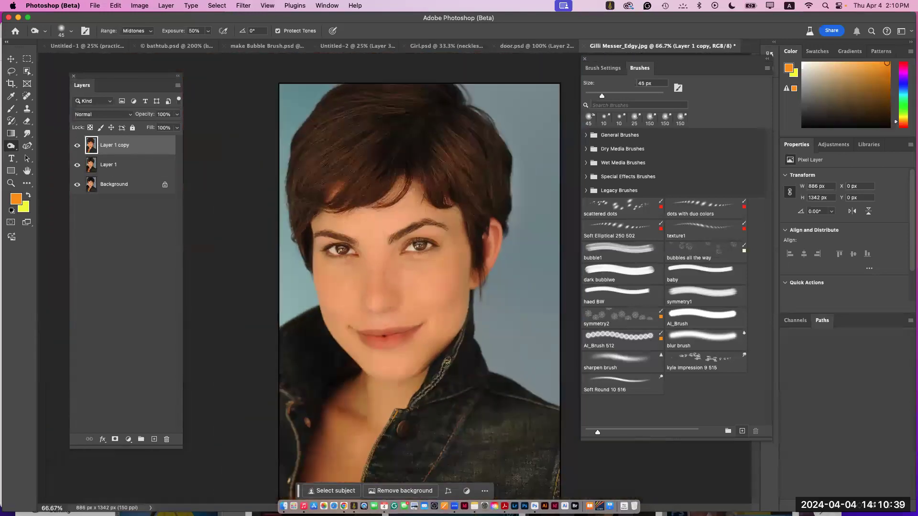
Step: Add a new empty layer above Layer 1 copy and choose the Soft Round brush from General Brushes, enlarged to 175 px
click(154, 439)
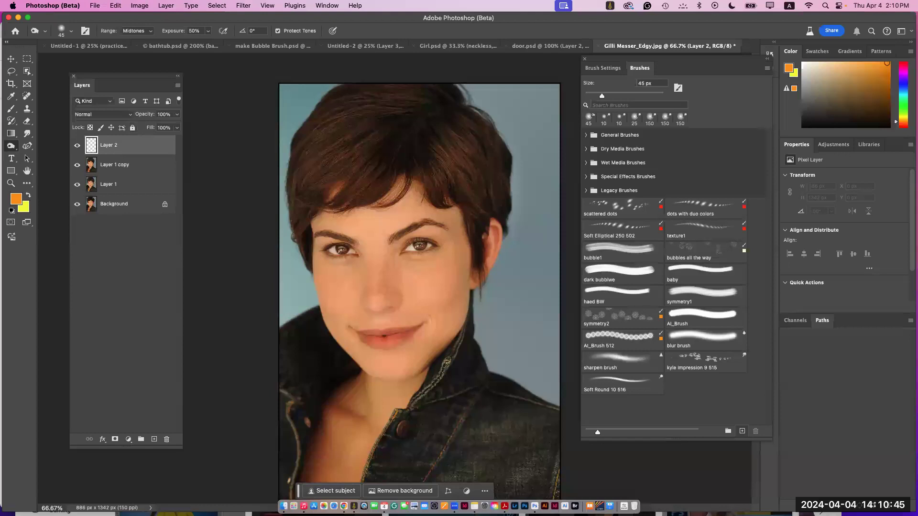
click(587, 135)
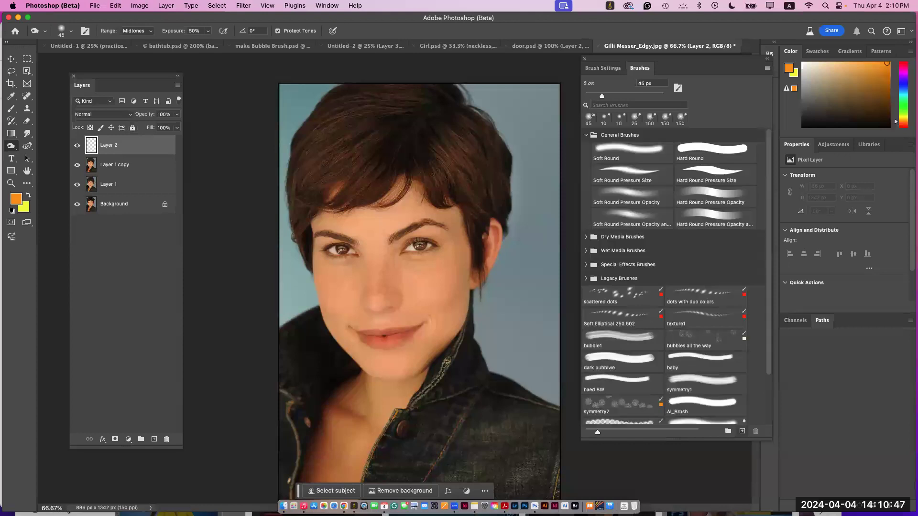
click(631, 153)
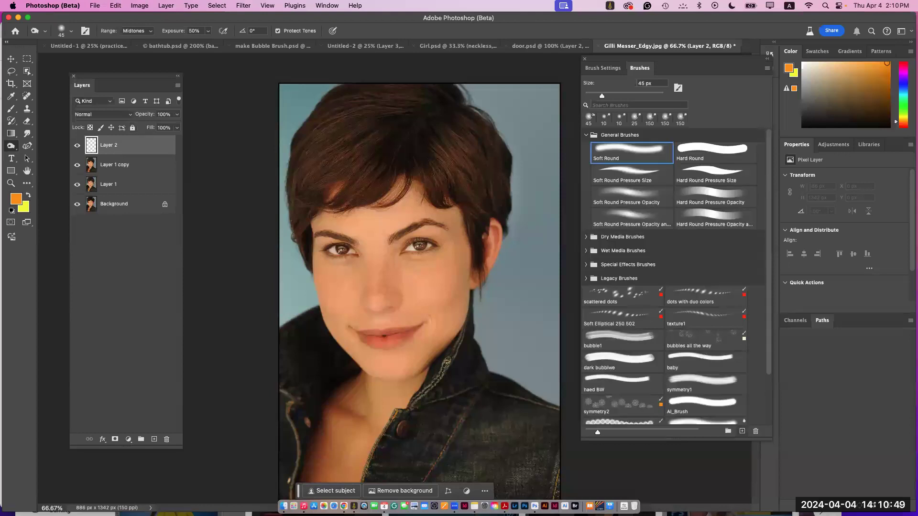
key(bracketright)
key(bracketright)
key(bracketright)
key(bracketright)
key(bracketright)
key(bracketright)
key(bracketright)
key(bracketright)
Step: Change the foreground color to a bright yellow
click(16, 199)
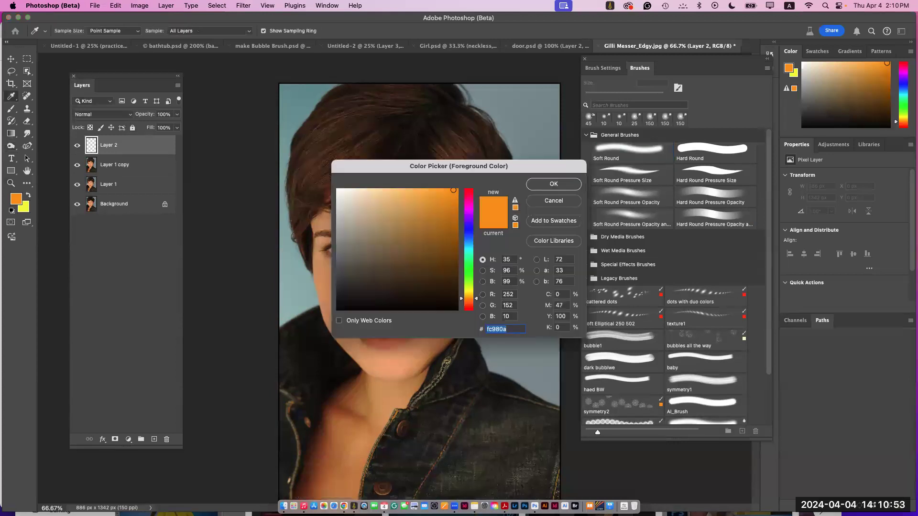
click(469, 289)
click(424, 196)
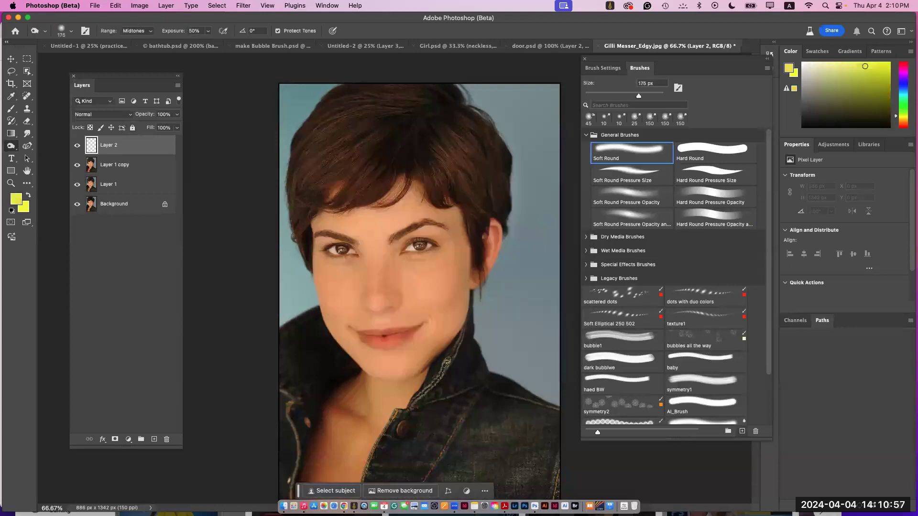
key(bracketright)
key(bracketright)
key(bracketright)
key(bracketright)
key(bracketright)
mouse_move(413, 305)
mouse_down()
mouse_move(379, 301)
mouse_move(369, 328)
mouse_move(378, 334)
mouse_up()
Step: Paint a diagonal 700 px yellow Brush stroke across the portrait on Layer 2 and set the layer's blend mode to Soft Light
key(b)
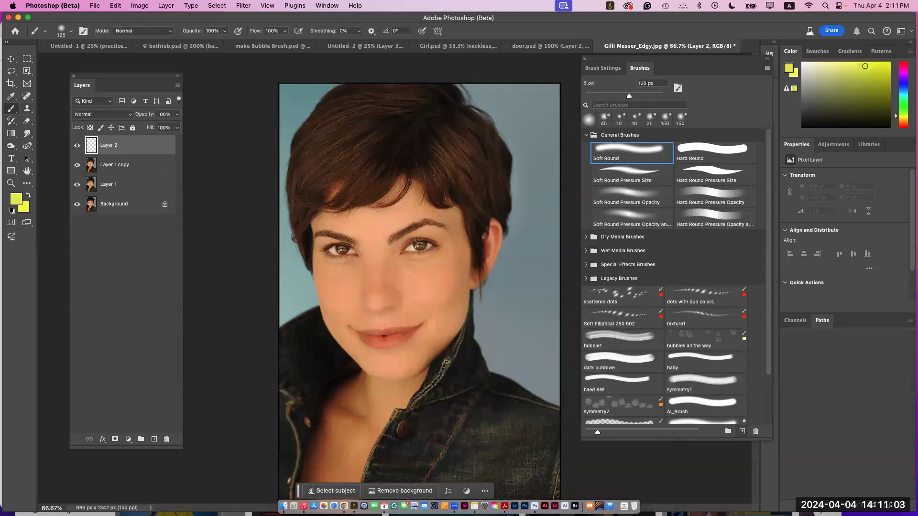
key(bracketright)
key(bracketright)
key(bracketright)
key(bracketright)
key(bracketright)
key(bracketright)
key(bracketright)
key(bracketright)
mouse_move(536, 158)
mouse_down()
mouse_move(363, 287)
mouse_move(396, 367)
mouse_move(377, 412)
mouse_up()
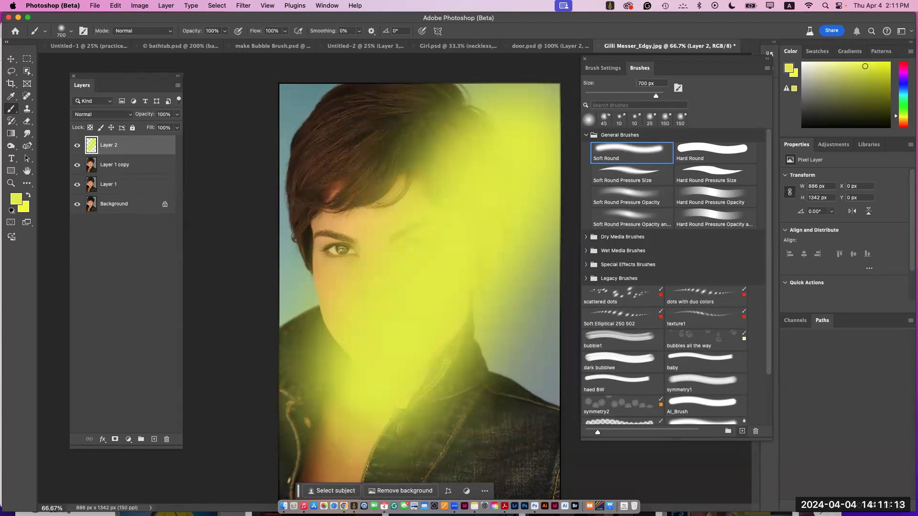
click(102, 115)
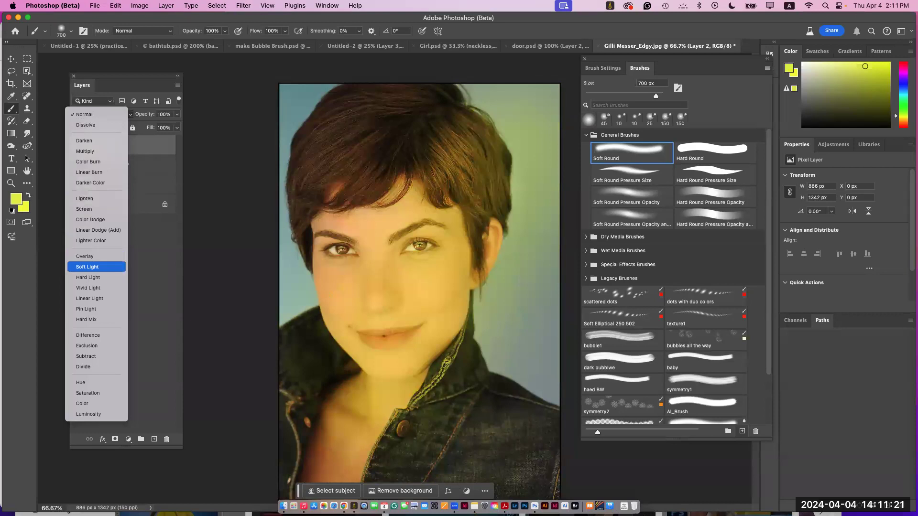
click(95, 267)
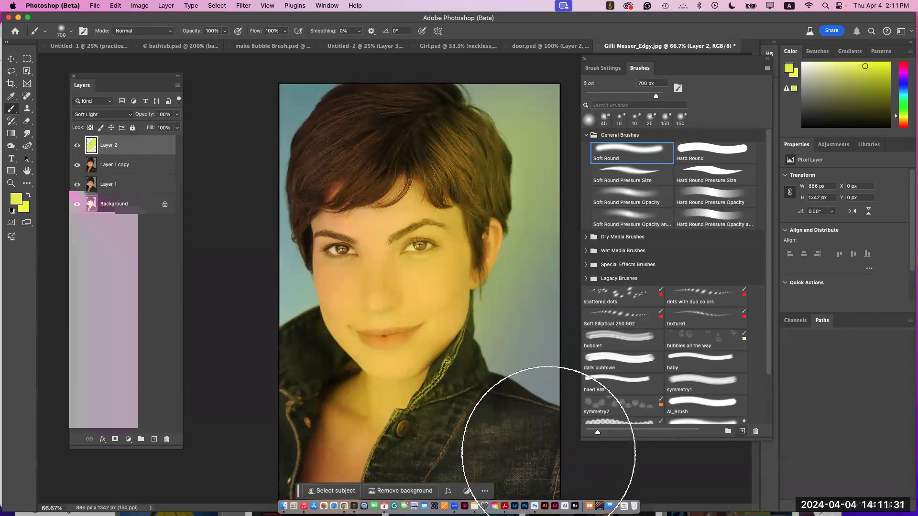
Step: Add a layer mask to Layer 2 and paint black over the face to remove the yellow tint there
click(115, 440)
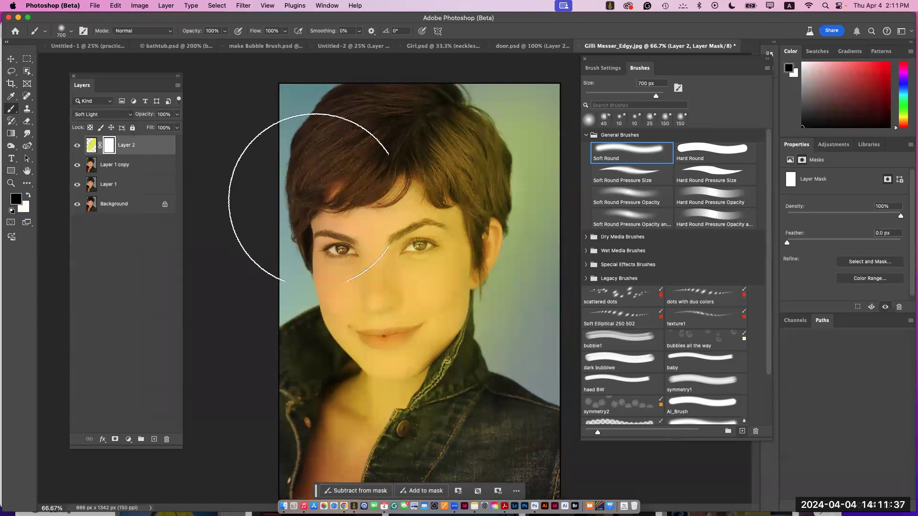
click(400, 268)
mouse_move(400, 268)
mouse_down()
mouse_move(405, 302)
mouse_move(399, 266)
mouse_move(376, 257)
mouse_move(385, 330)
mouse_move(430, 339)
mouse_move(403, 289)
mouse_move(386, 301)
mouse_move(373, 228)
mouse_move(393, 267)
mouse_move(383, 226)
mouse_up()
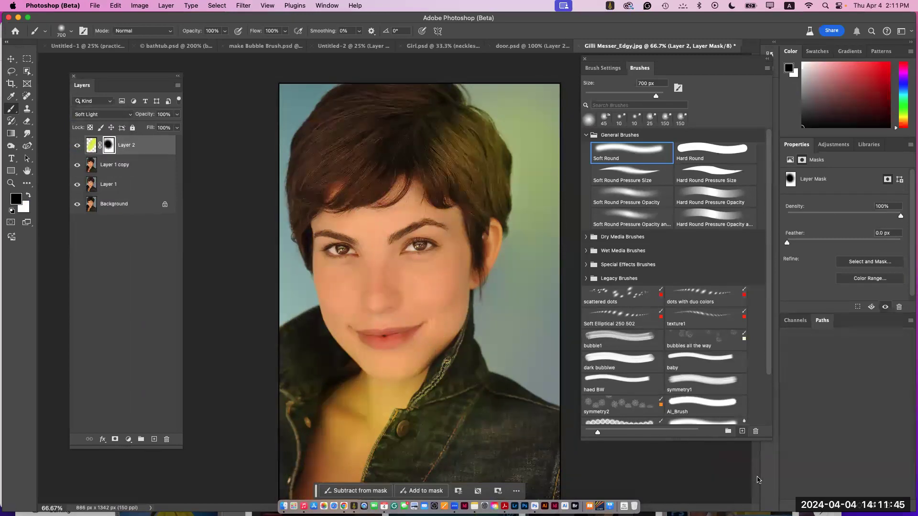
Step: Hide Layer 1 copy and Layer 1, keeping Layer 2 shown over the Background
click(77, 165)
click(77, 185)
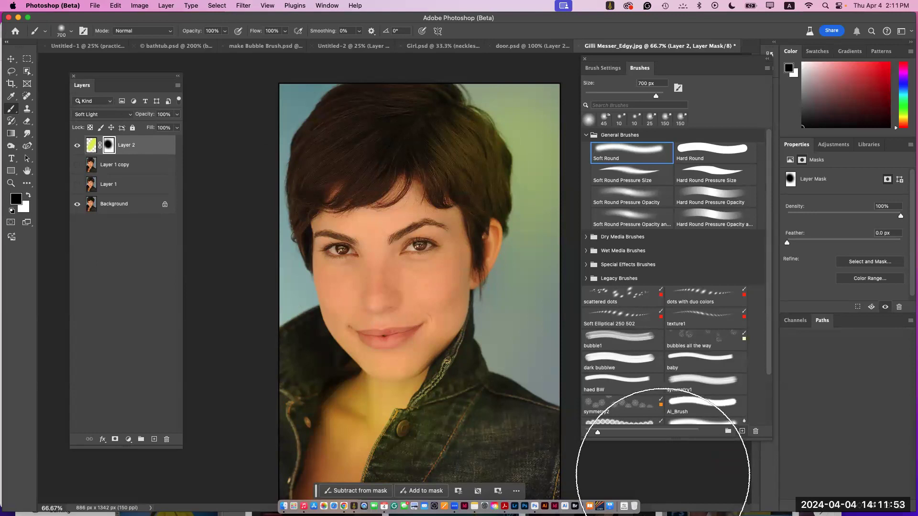
Step: Extend the yellow paint on Layer 2's image, not its mask, over the jacket and the lower part of the portrait
click(90, 146)
mouse_move(338, 400)
mouse_down()
mouse_move(308, 466)
mouse_move(314, 438)
mouse_move(322, 441)
mouse_move(307, 455)
mouse_move(456, 480)
mouse_move(404, 471)
mouse_up()
key(super+z)
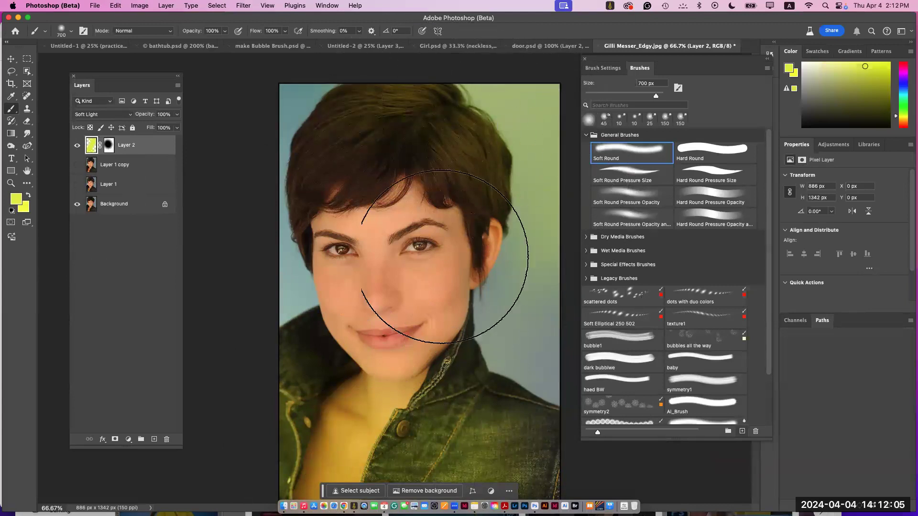
Step: Add a new layer above Layer 2 and set the foreground color to purple d26bf0
click(154, 439)
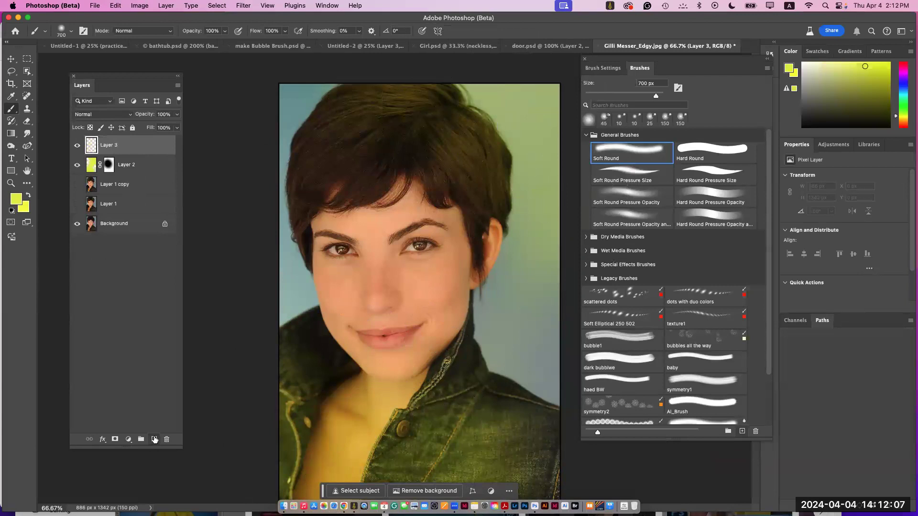
click(17, 199)
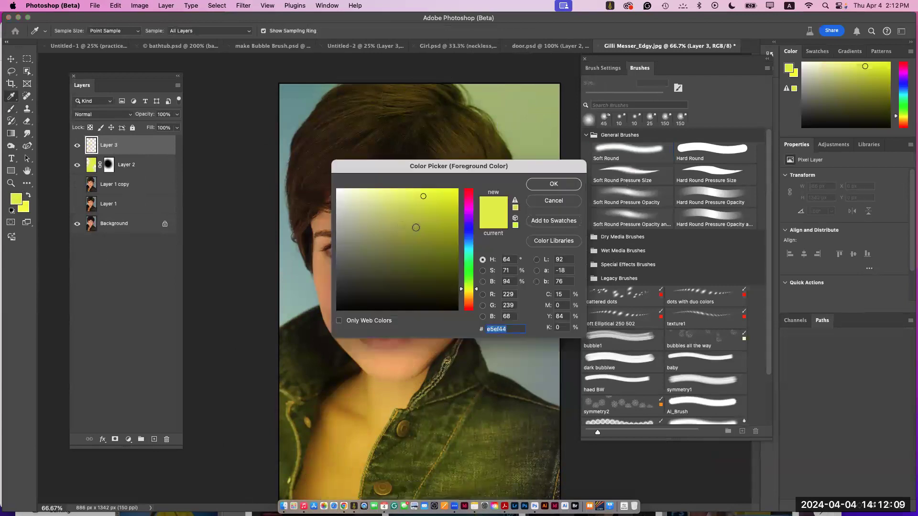
click(471, 215)
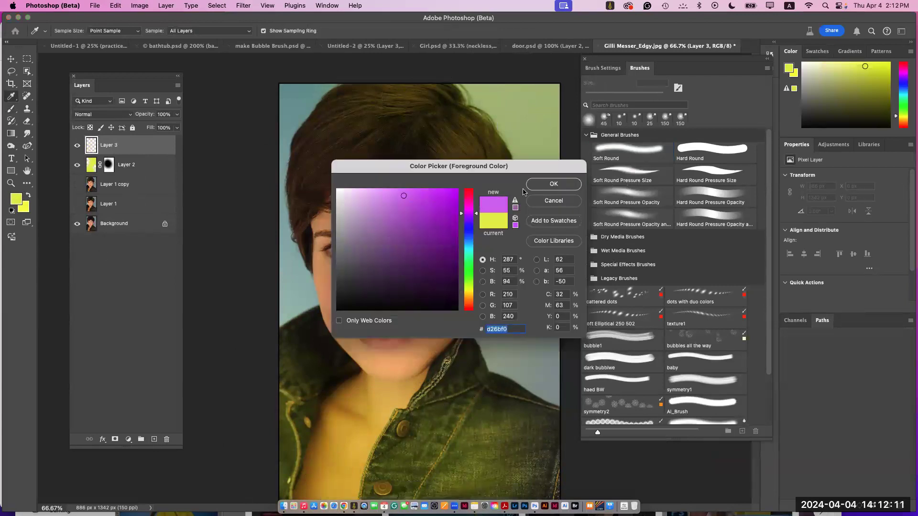
click(539, 184)
Step: Paint purple diagonally across the portrait and over the jacket on Layer 3, and set the layer's blend mode to Soft Light
drag(308, 113, 468, 310)
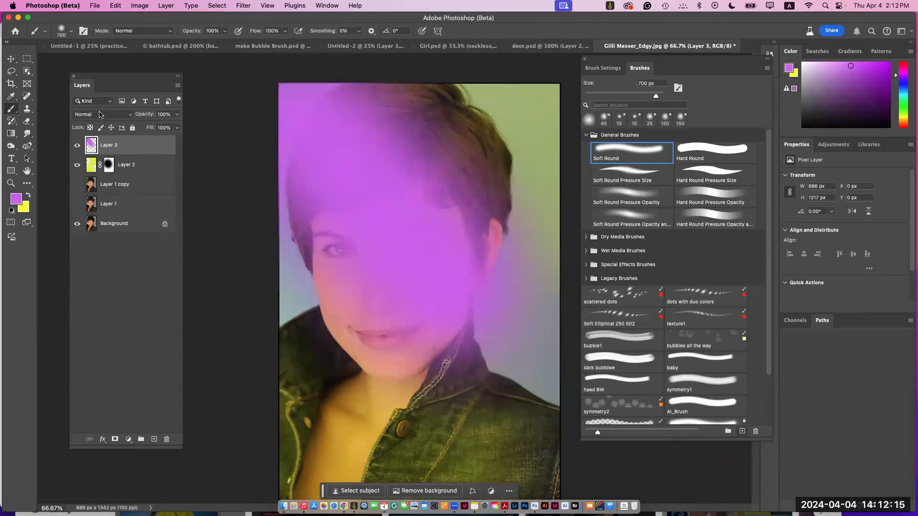
click(100, 113)
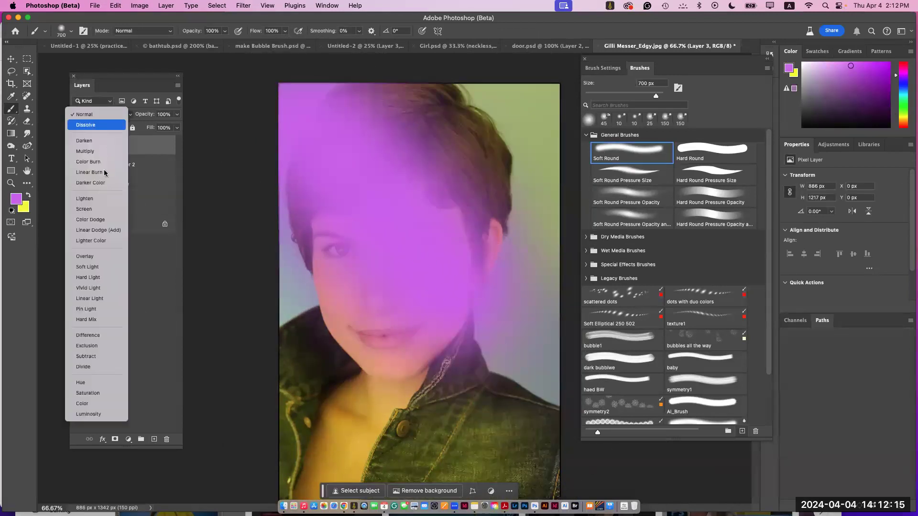
click(99, 268)
drag(501, 423, 493, 378)
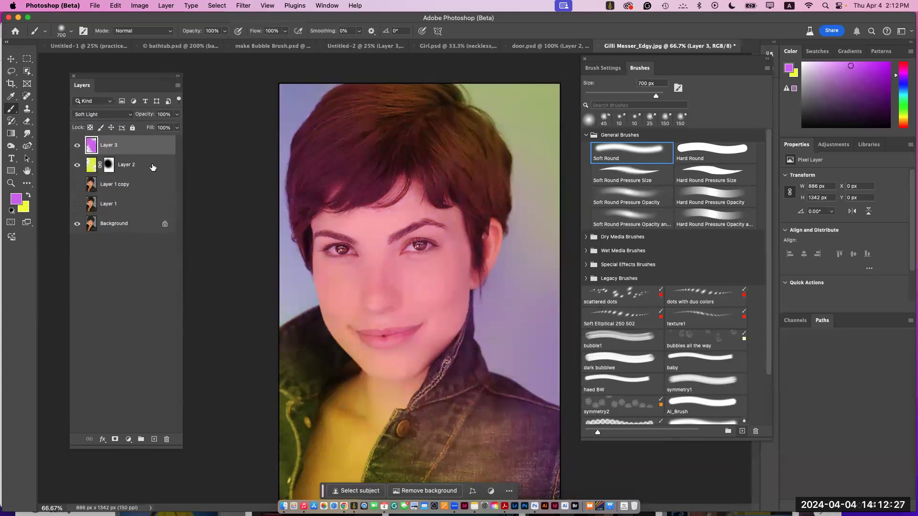
Step: Add a layer mask to Layer 3, paint black over the face to remove the purple tint, and compare with Layer 3 hidden
click(115, 439)
mouse_move(368, 273)
mouse_down()
mouse_move(389, 266)
mouse_move(409, 286)
mouse_move(377, 261)
mouse_move(399, 328)
mouse_move(315, 364)
mouse_up()
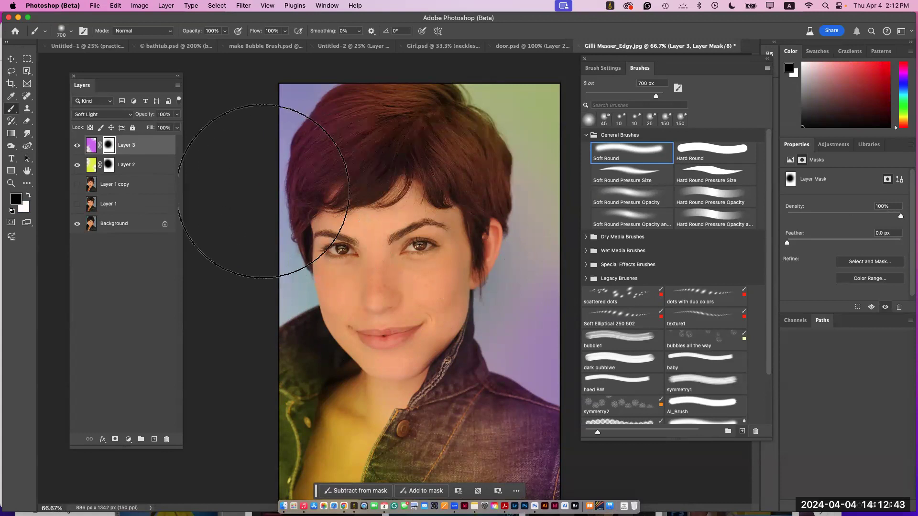
click(78, 145)
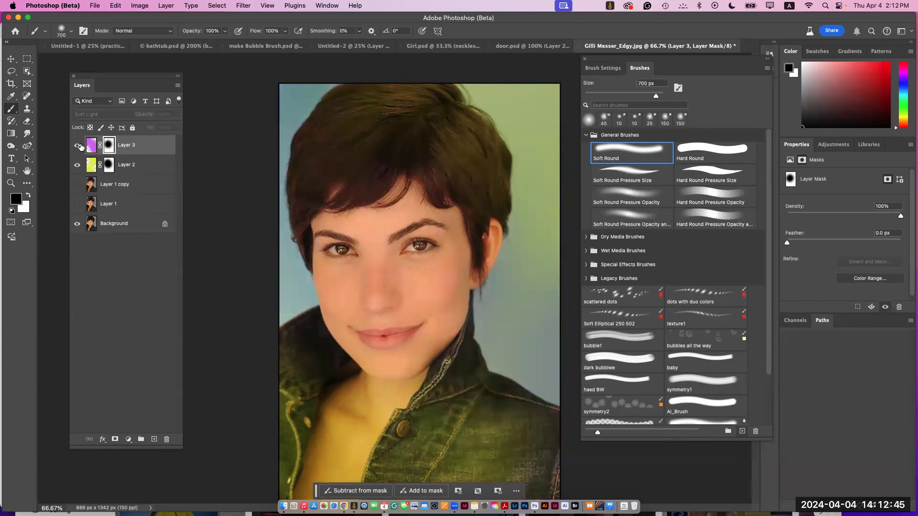
click(79, 166)
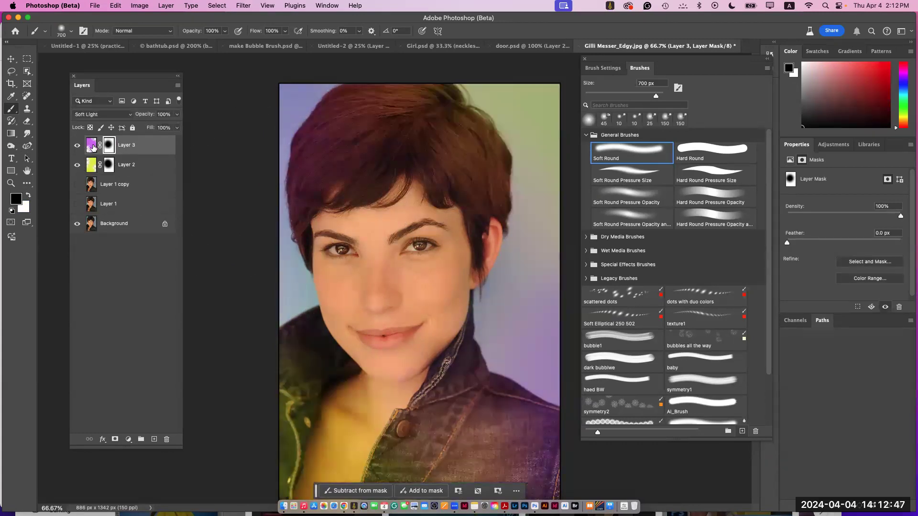
Step: Set Layer 3's blend mode to Hard Mix
click(91, 145)
click(100, 115)
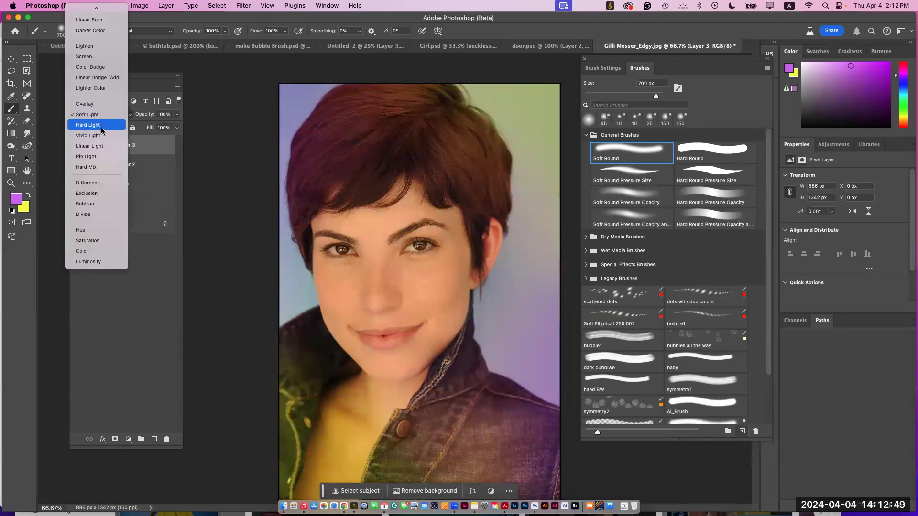
click(91, 167)
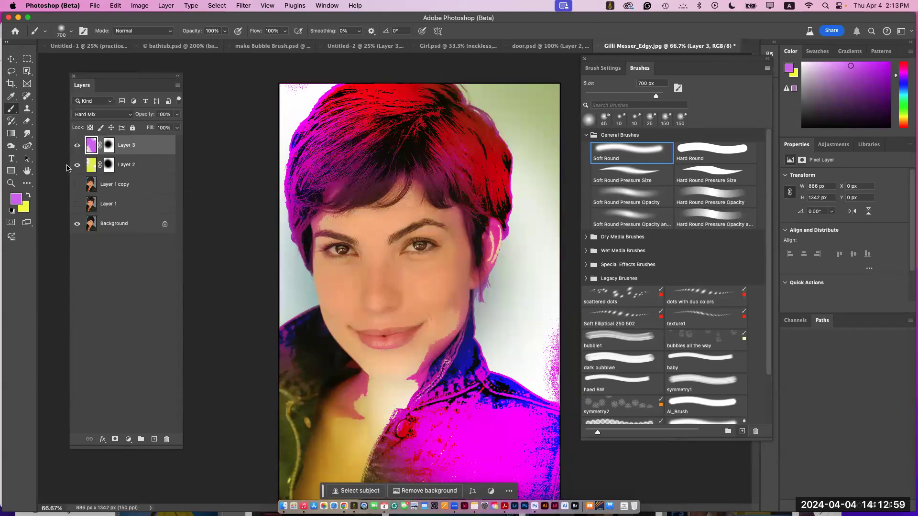
Step: Try the Difference blend mode on Layer 2, settling on Hard Mix
click(93, 166)
click(84, 117)
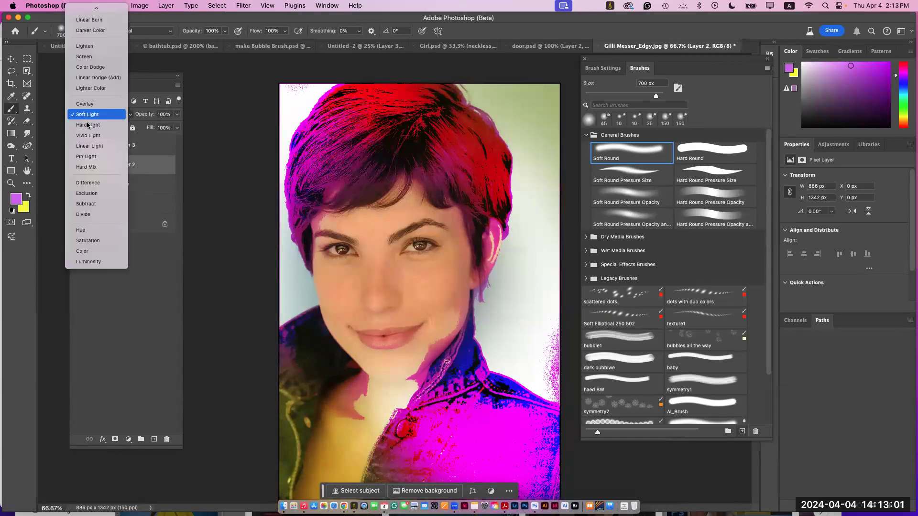
click(93, 167)
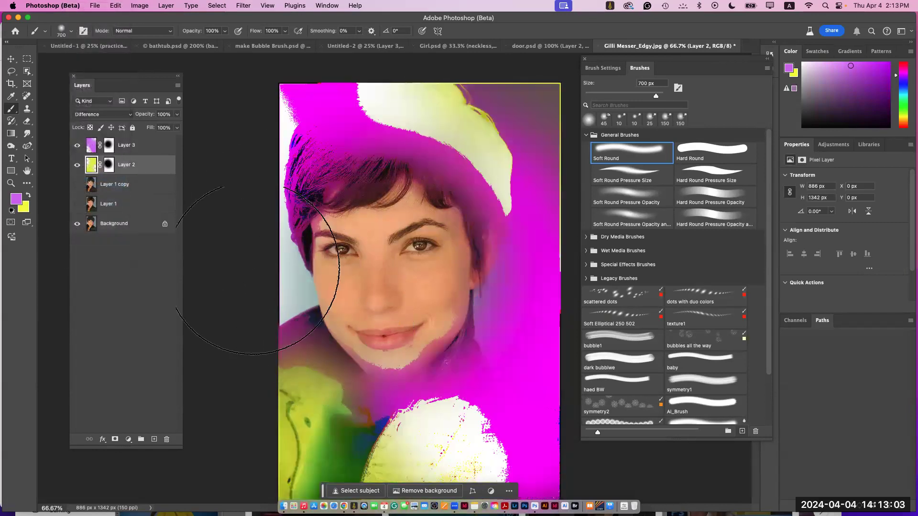
click(105, 114)
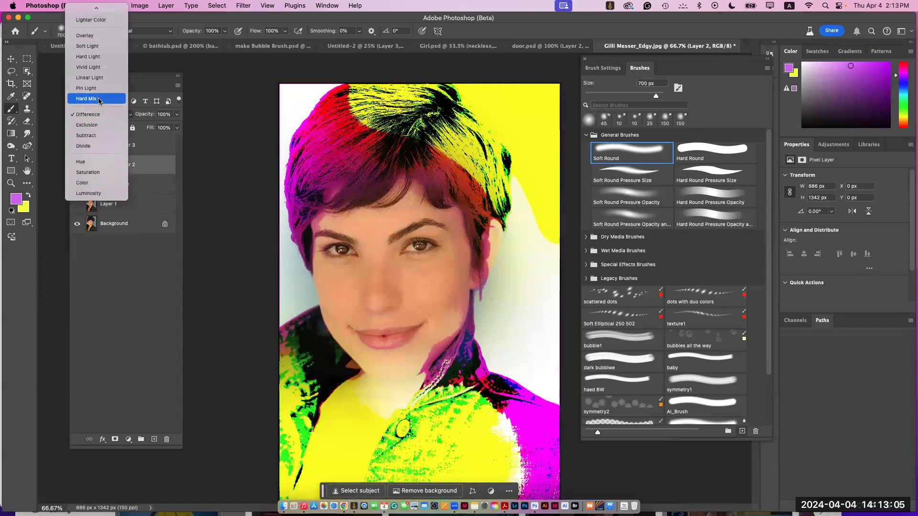
click(100, 99)
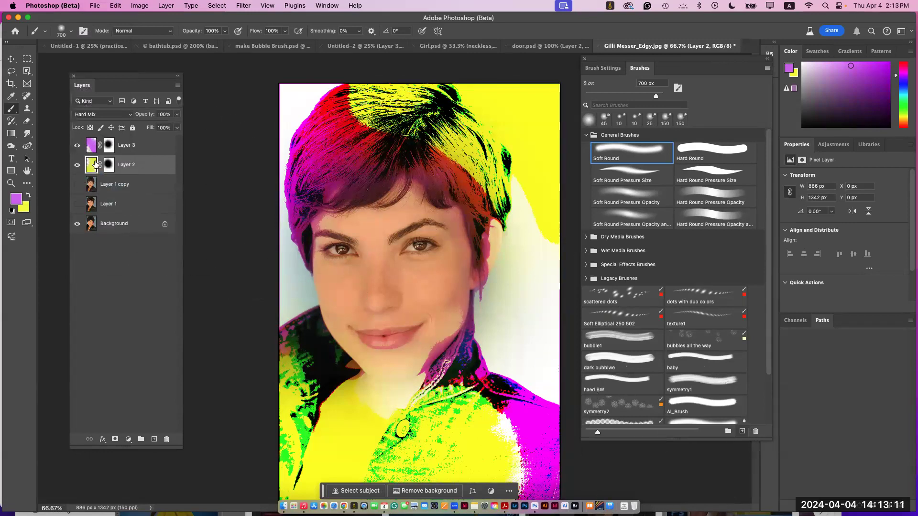
Step: Swap the foreground color to yellow and paint over the hair, background and jacket on Layer 2
click(29, 195)
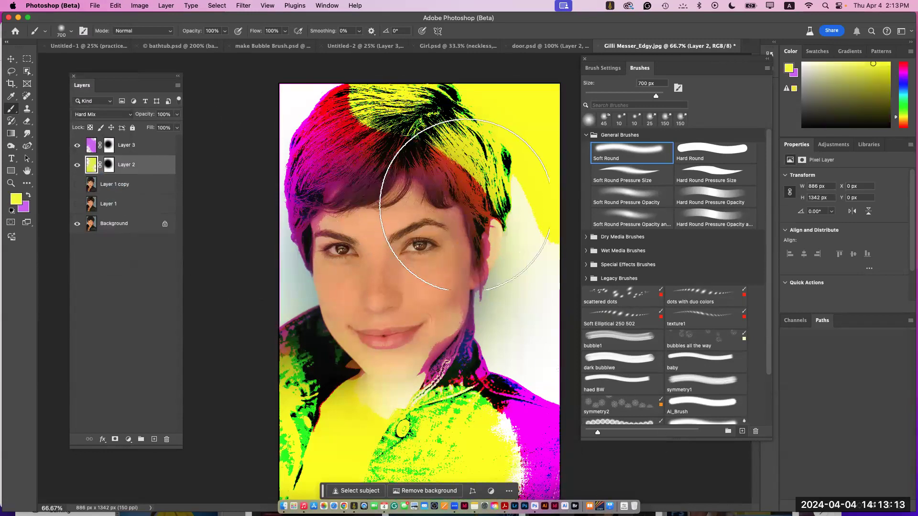
click(368, 169)
mouse_move(368, 169)
mouse_down()
mouse_move(310, 199)
mouse_move(292, 223)
mouse_move(312, 127)
mouse_move(502, 132)
mouse_move(333, 92)
mouse_move(295, 157)
mouse_move(285, 151)
mouse_move(284, 166)
mouse_move(282, 153)
mouse_move(286, 175)
mouse_move(276, 139)
mouse_move(277, 190)
mouse_move(302, 319)
mouse_move(323, 358)
mouse_move(465, 358)
mouse_move(488, 387)
mouse_move(533, 215)
mouse_move(548, 276)
mouse_move(533, 456)
mouse_move(533, 446)
mouse_move(283, 473)
mouse_move(333, 464)
mouse_up()
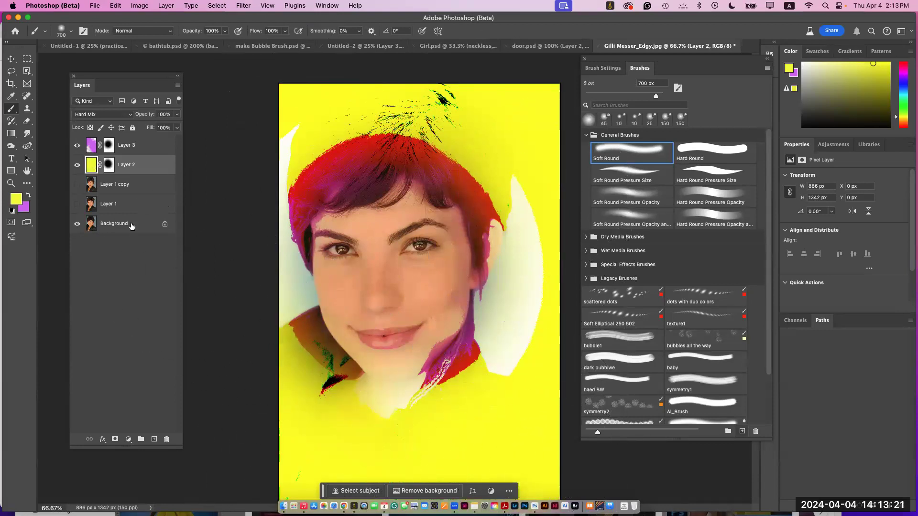
Step: Paint black on Layer 2's mask to hide the yellow over the hair, neck and jacket
click(109, 166)
key(d)
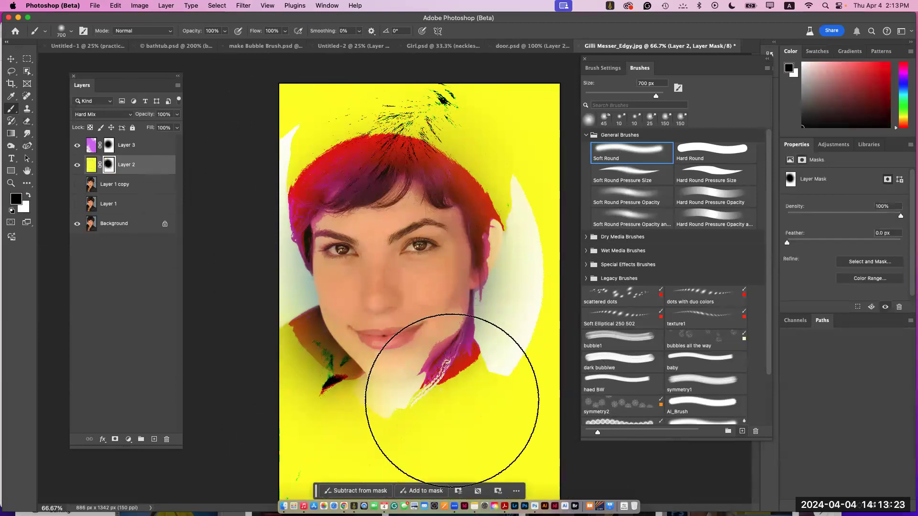
click(456, 402)
mouse_move(456, 402)
mouse_down()
mouse_move(461, 409)
mouse_move(482, 400)
mouse_move(389, 450)
mouse_move(302, 413)
mouse_move(292, 349)
mouse_move(378, 306)
mouse_move(421, 180)
mouse_move(374, 106)
mouse_move(383, 191)
mouse_up()
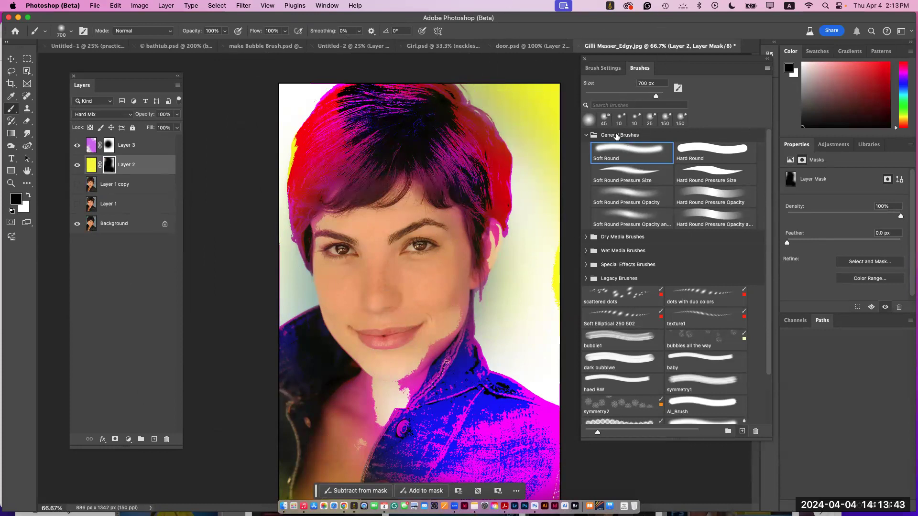
Step: Collapse the General Brushes group and import the watercolor.abr brush file from Downloads
click(587, 137)
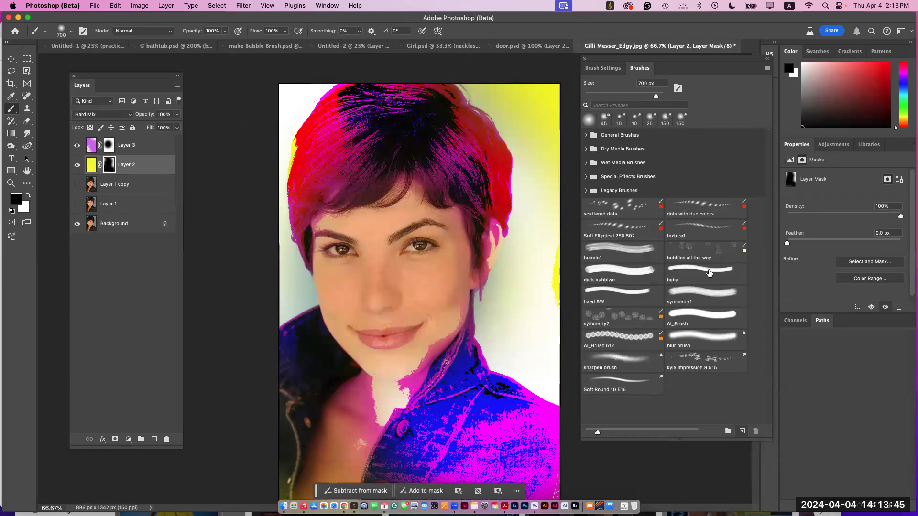
click(586, 191)
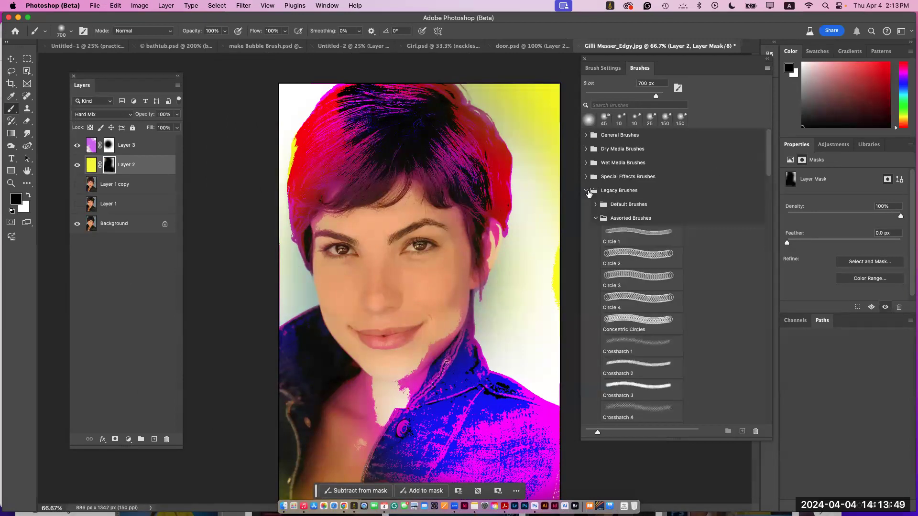
click(587, 192)
click(767, 70)
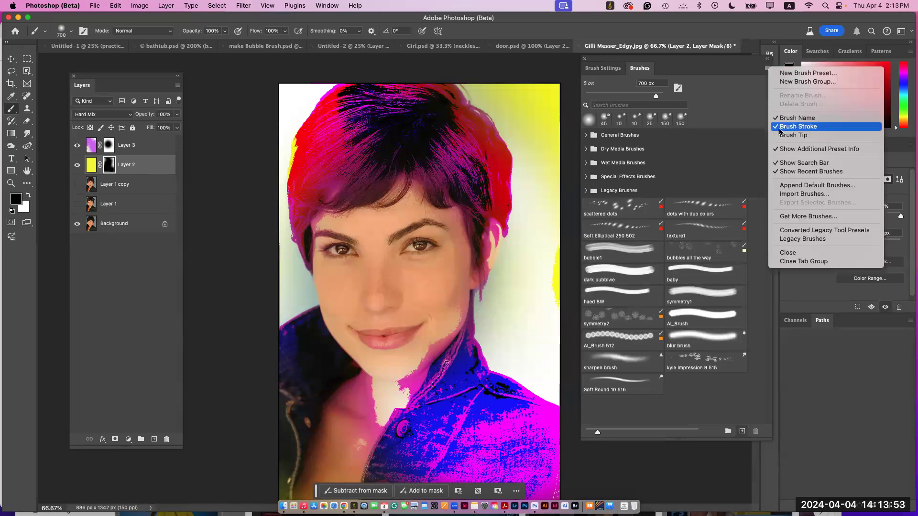
click(794, 194)
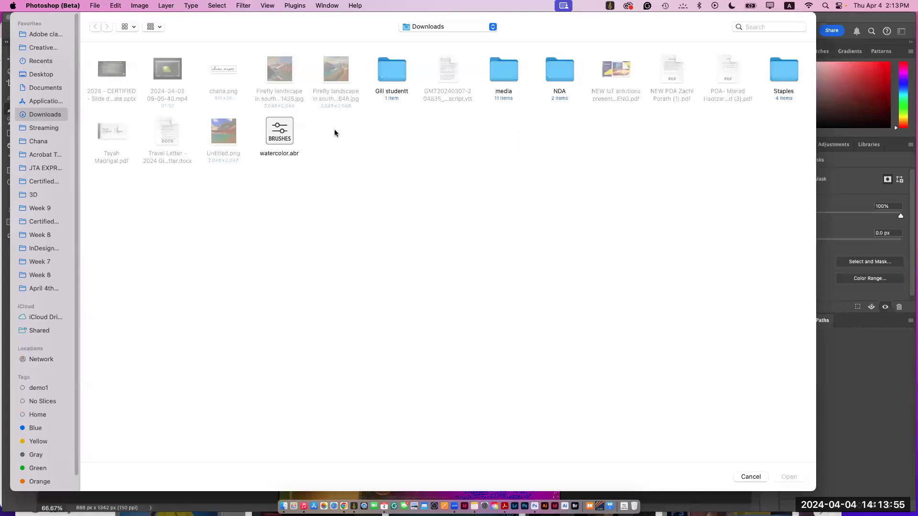
click(280, 141)
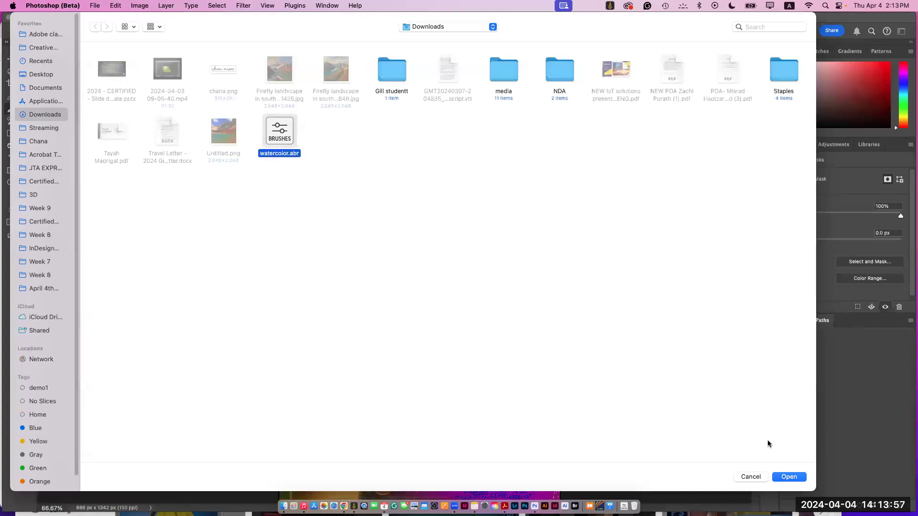
click(790, 478)
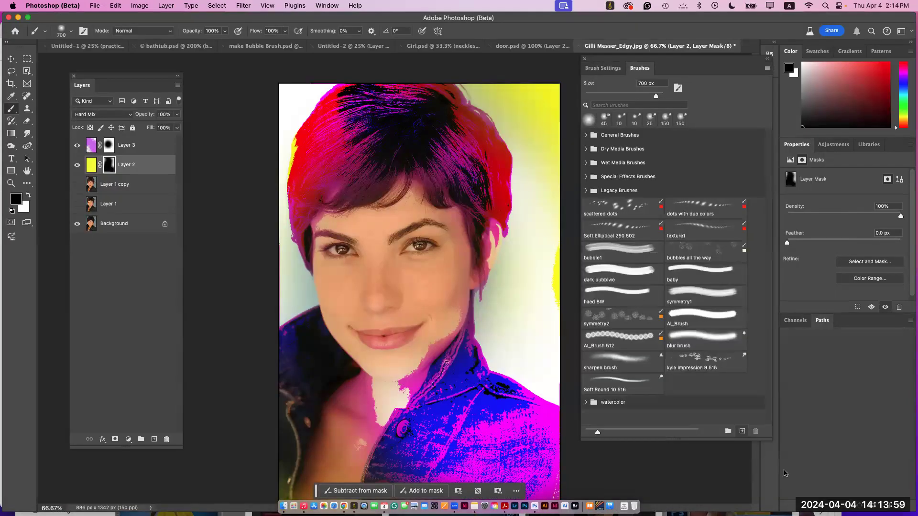
Step: Choose a Kyle's Real Watercolor Bristle brush from the watercolor group
click(587, 401)
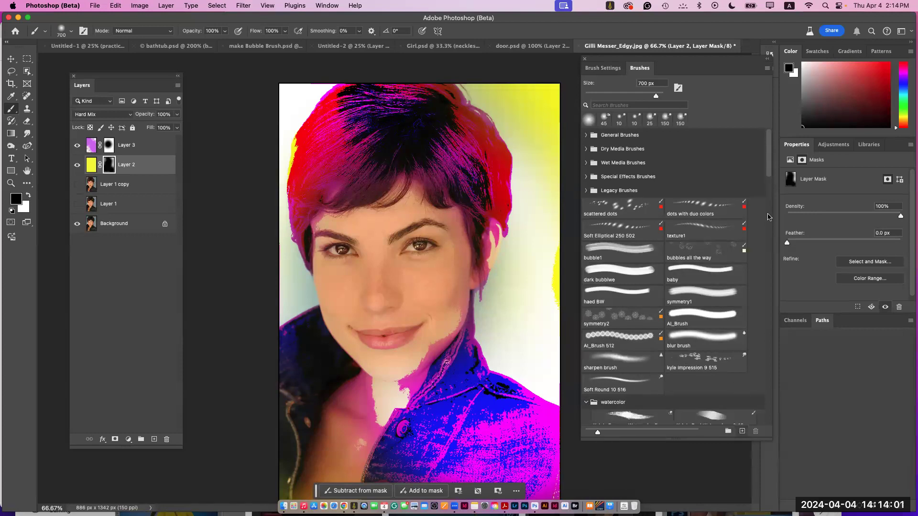
scroll(771, 171, down, 10)
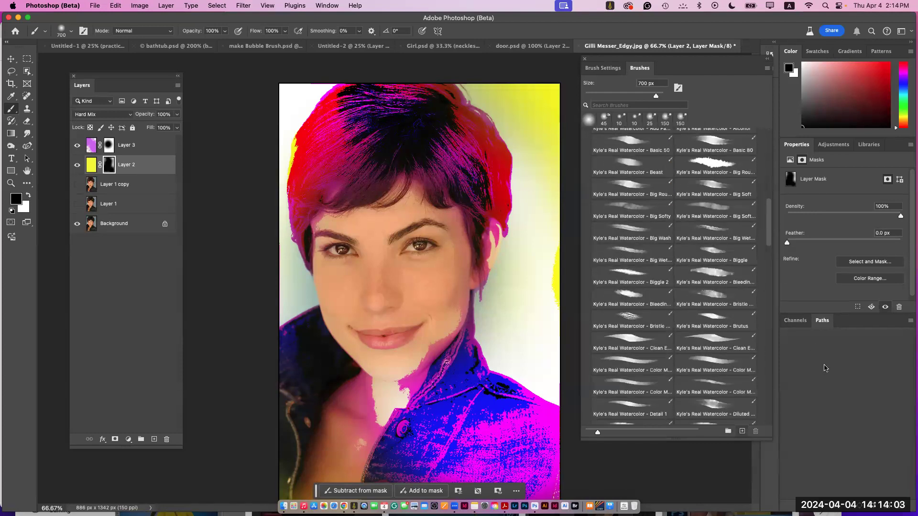
click(709, 296)
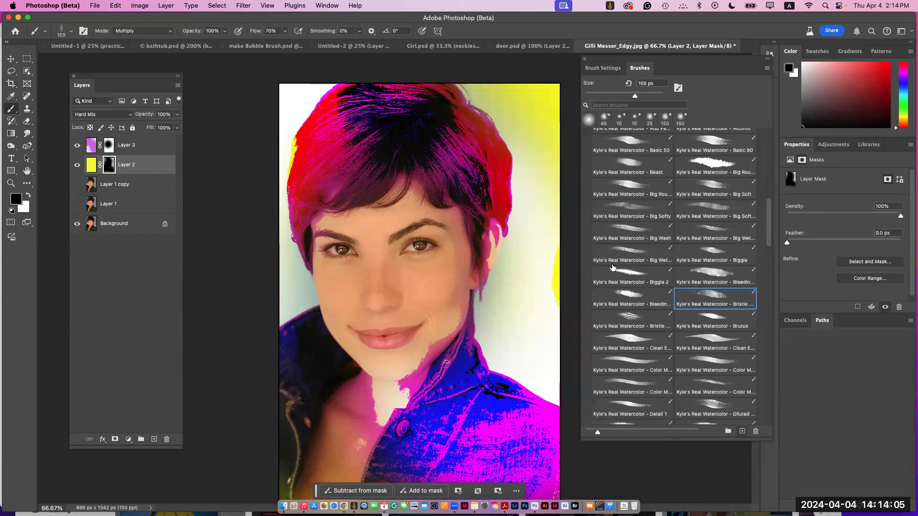
Step: Hide Layer 3, Layer 2 and the Background layer
click(78, 146)
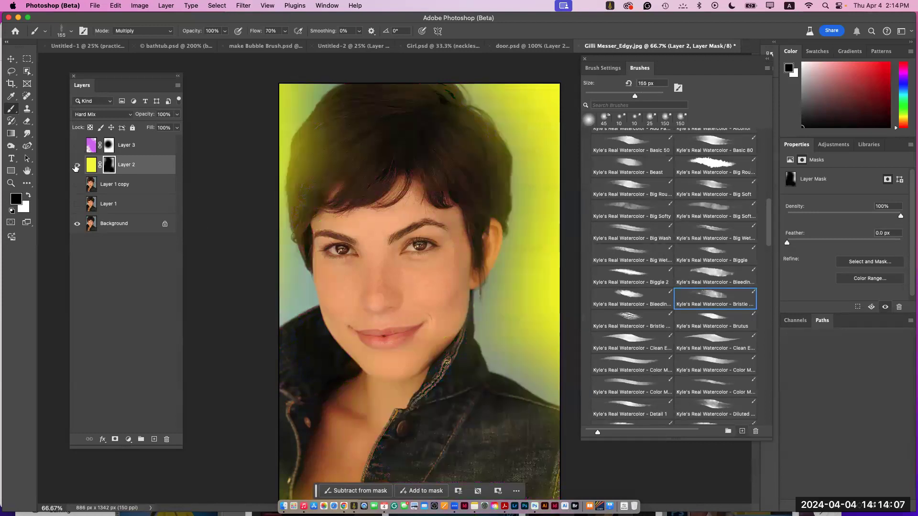
click(77, 165)
click(77, 225)
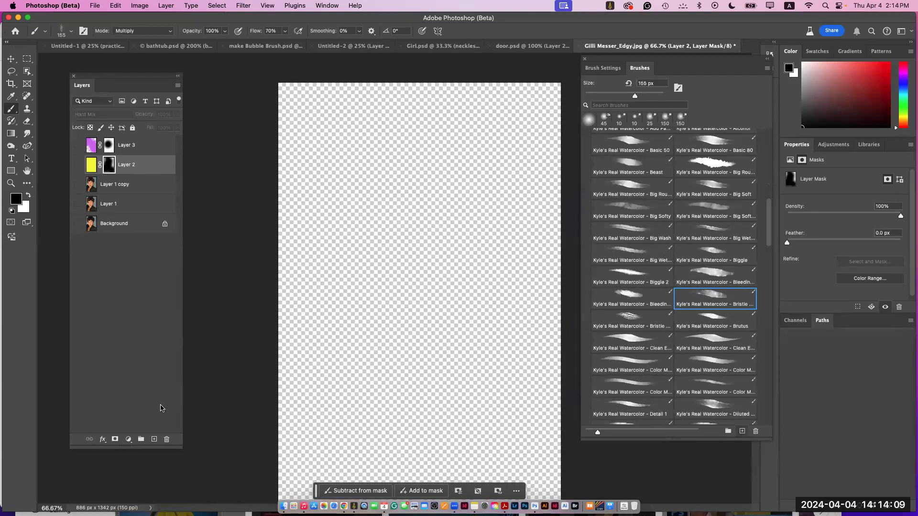
Step: Add a new layer above Layer 2 and fill it with white using the default colors
click(153, 439)
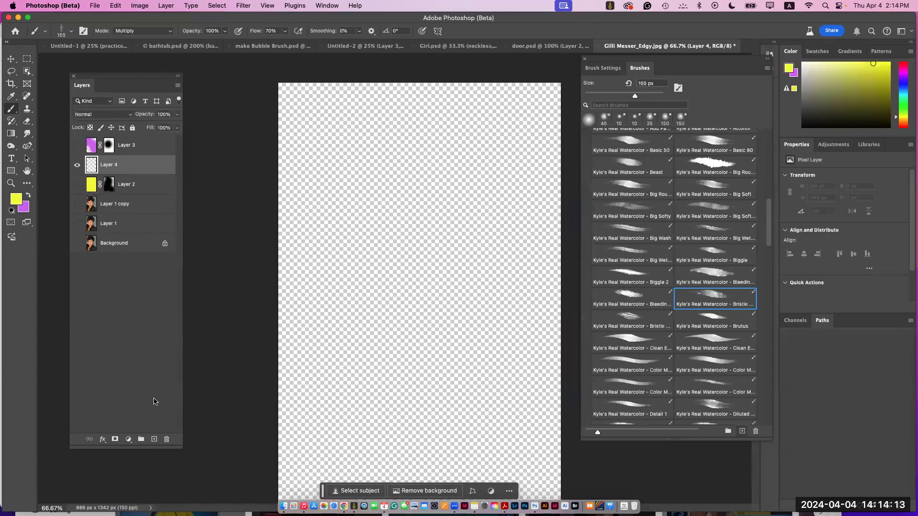
key(d)
key(super+BackSpace)
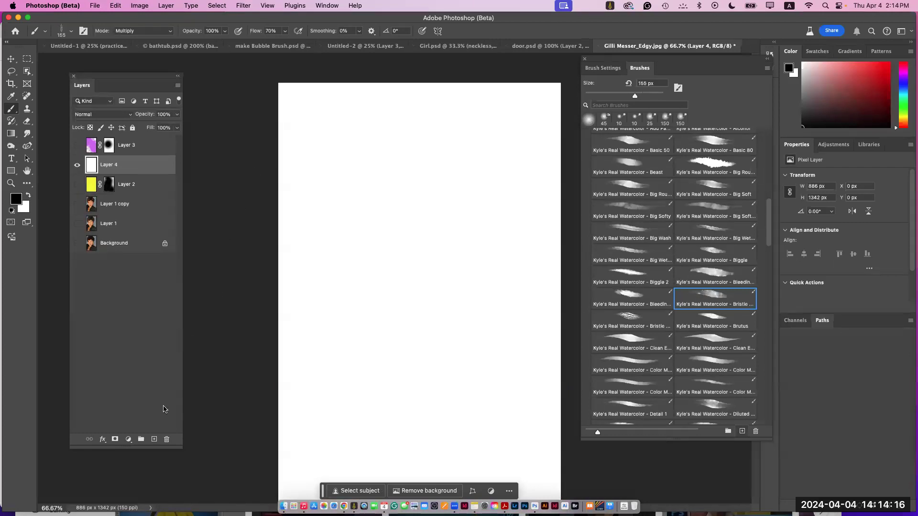
Step: Paint black watercolor strokes on another new layer above the white one and show the brush's settings
click(154, 439)
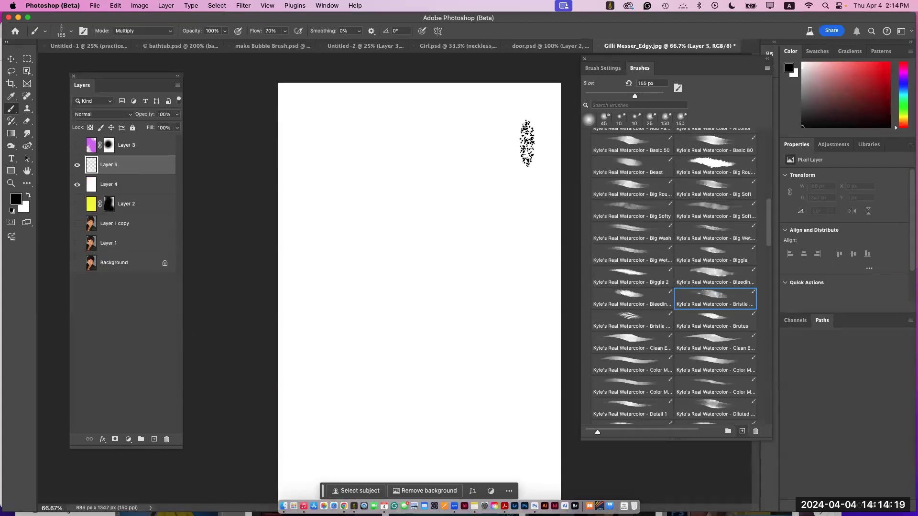
drag(526, 143, 428, 145)
drag(523, 159, 429, 160)
mouse_move(516, 177)
mouse_down()
mouse_move(468, 195)
mouse_move(485, 241)
mouse_move(436, 217)
mouse_move(425, 223)
mouse_move(438, 288)
mouse_move(430, 310)
mouse_move(433, 267)
mouse_move(467, 274)
mouse_move(511, 258)
mouse_move(510, 200)
mouse_move(507, 242)
mouse_move(491, 252)
mouse_move(446, 227)
mouse_move(416, 264)
mouse_move(400, 268)
mouse_move(435, 232)
mouse_move(453, 239)
mouse_move(474, 218)
mouse_move(513, 270)
mouse_move(467, 253)
mouse_move(476, 285)
mouse_move(440, 272)
mouse_move(434, 312)
mouse_move(388, 304)
mouse_move(384, 315)
mouse_move(404, 274)
mouse_move(394, 219)
mouse_move(433, 228)
mouse_move(431, 182)
mouse_move(448, 178)
mouse_move(500, 208)
mouse_move(507, 197)
mouse_move(492, 179)
mouse_move(512, 139)
mouse_up()
click(603, 68)
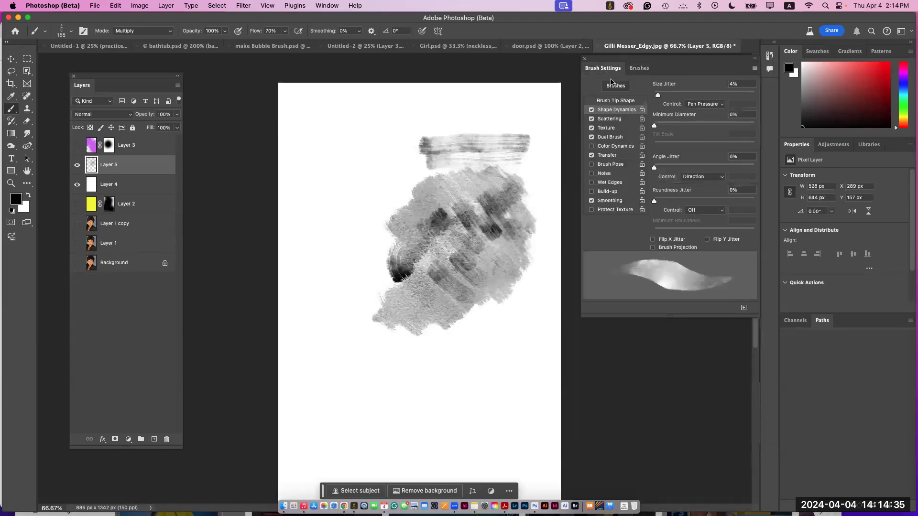
Step: Switch the brush's Dual Brush tip to the 174 px one and paint test strokes along the grey watercolor area
click(617, 120)
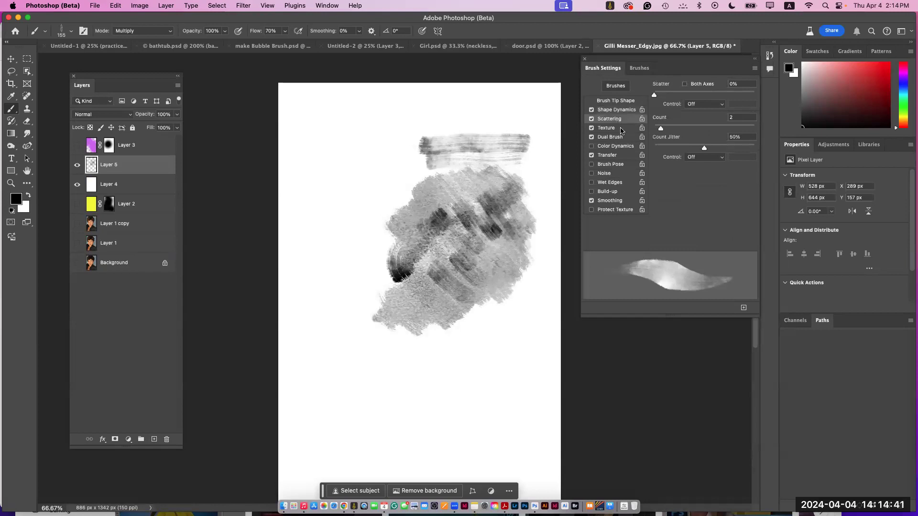
click(621, 129)
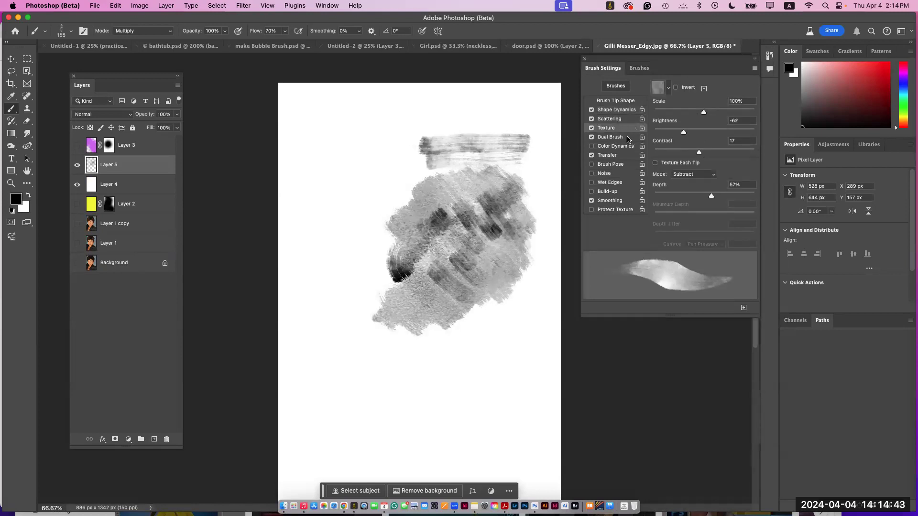
click(628, 138)
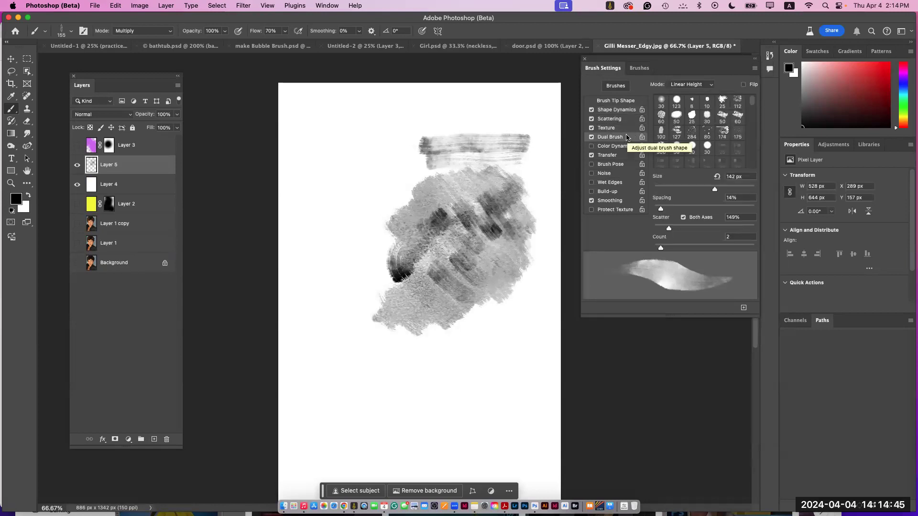
click(723, 132)
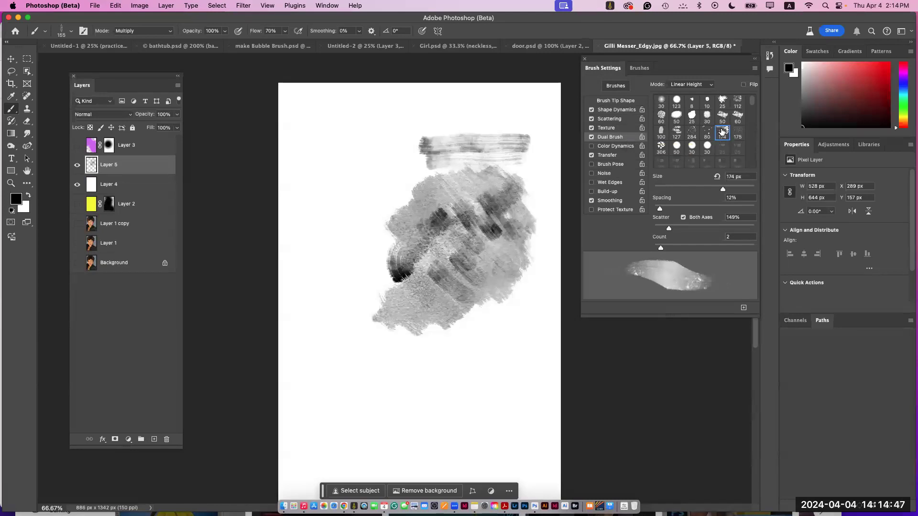
mouse_move(425, 210)
mouse_down()
mouse_move(387, 191)
mouse_move(398, 202)
mouse_move(368, 197)
mouse_move(388, 218)
mouse_move(349, 211)
mouse_move(384, 230)
mouse_move(357, 239)
mouse_move(362, 253)
mouse_move(404, 269)
mouse_move(369, 264)
mouse_move(360, 287)
mouse_move(408, 297)
mouse_move(373, 321)
mouse_up()
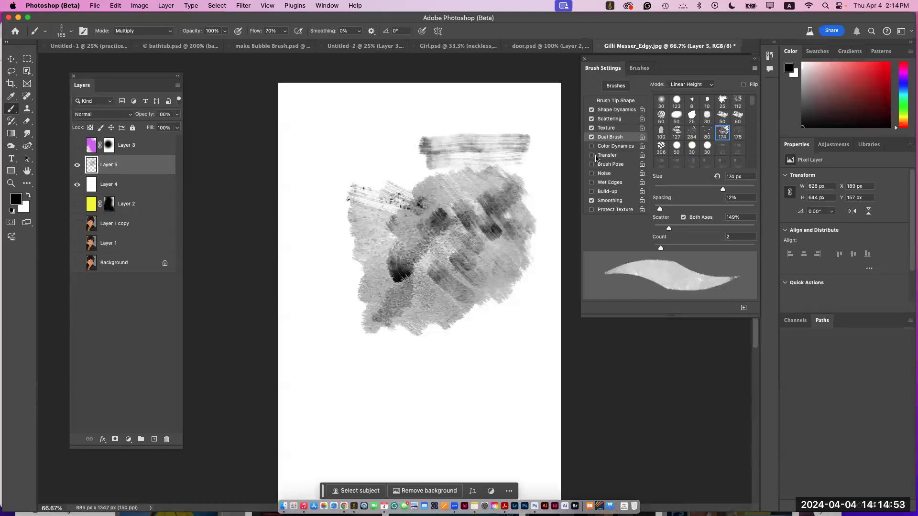
Step: Paint dark strokes across the top of the canvas with Transfer off, and more strokes below the grey area with Transfer back on
mouse_move(391, 143)
mouse_down()
mouse_move(451, 120)
mouse_move(338, 108)
mouse_move(533, 93)
mouse_move(447, 94)
mouse_move(325, 112)
mouse_move(429, 77)
mouse_move(298, 84)
mouse_move(284, 127)
mouse_up()
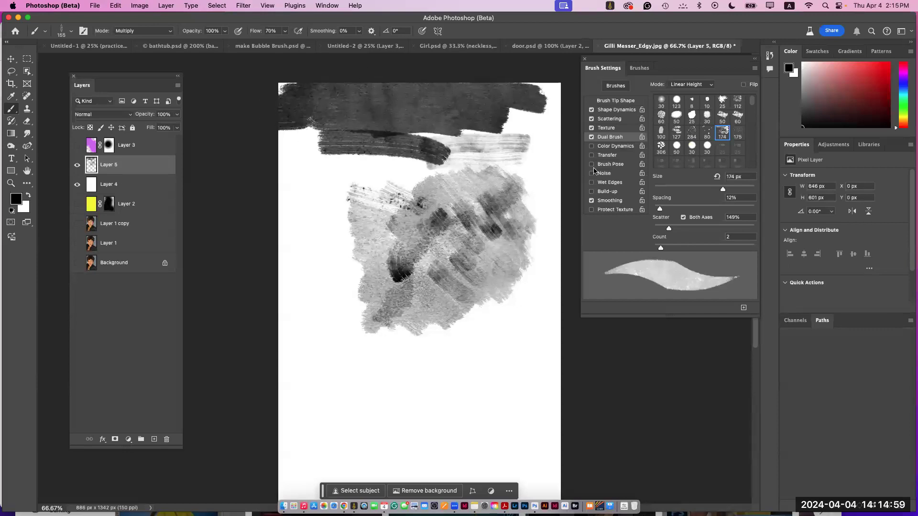
click(607, 154)
drag(544, 318, 476, 301)
mouse_move(502, 345)
mouse_down()
mouse_move(419, 316)
mouse_move(428, 354)
mouse_move(359, 328)
mouse_move(372, 354)
mouse_up()
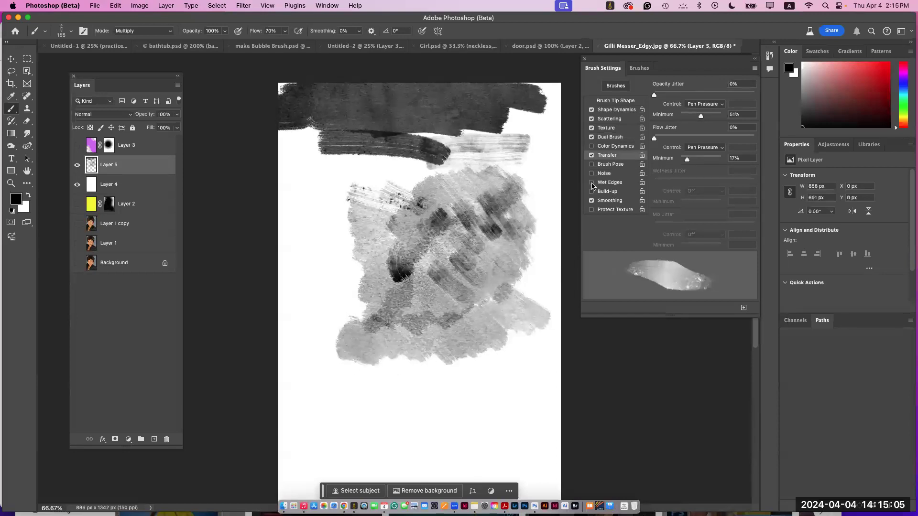
Step: Turn on Wet Edges for the brush and paint black and bright red test strokes along the canvas's left side
click(591, 182)
mouse_move(369, 241)
mouse_down()
mouse_move(306, 232)
mouse_move(366, 253)
mouse_move(295, 256)
mouse_move(327, 271)
mouse_move(300, 284)
mouse_move(358, 320)
mouse_move(338, 329)
mouse_move(345, 346)
mouse_move(327, 352)
mouse_move(306, 356)
mouse_up()
click(16, 199)
click(445, 198)
click(559, 184)
drag(371, 195, 441, 199)
mouse_move(345, 171)
mouse_down()
mouse_move(410, 166)
mouse_move(295, 156)
mouse_move(377, 196)
mouse_move(370, 209)
mouse_move(300, 223)
mouse_move(342, 188)
mouse_move(280, 126)
mouse_move(270, 95)
mouse_move(309, 352)
mouse_move(302, 268)
mouse_move(291, 323)
mouse_move(285, 275)
mouse_up()
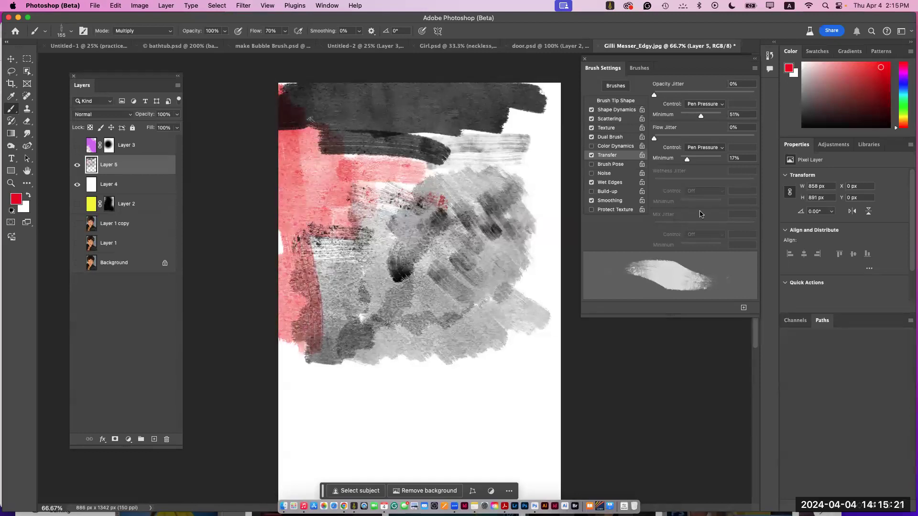
Step: Set the brush's texture mode to Darken and paint red test strokes in the lower right of the canvas
click(706, 105)
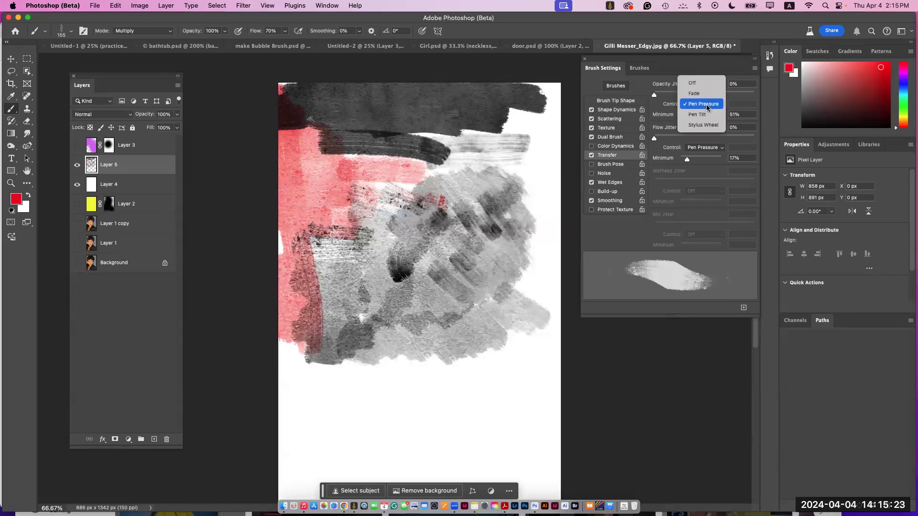
click(708, 105)
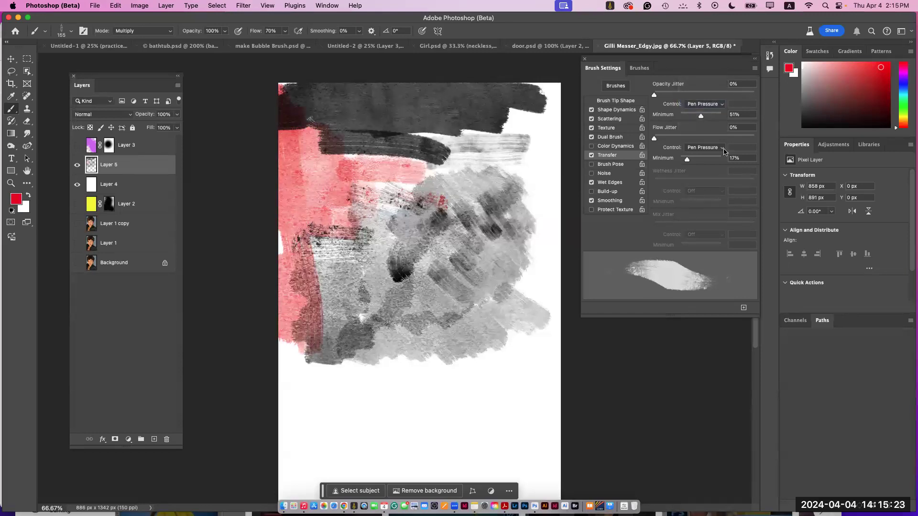
click(623, 132)
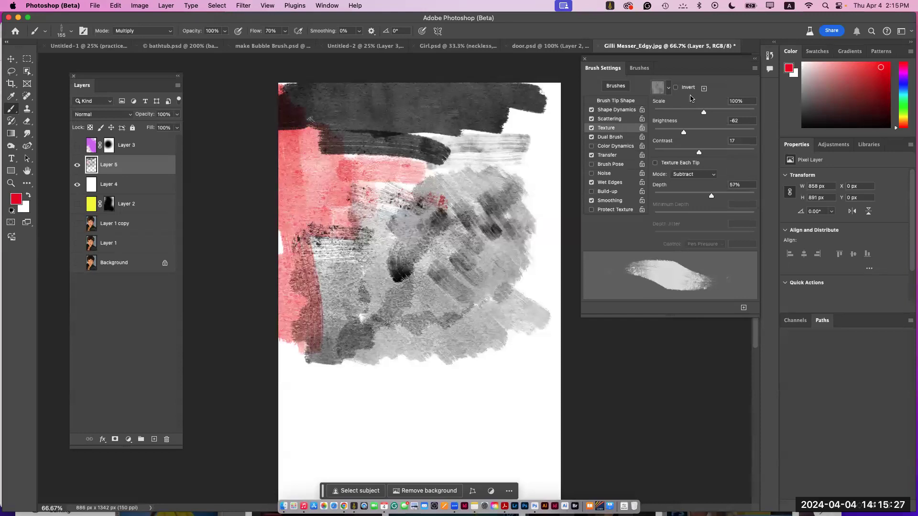
click(707, 179)
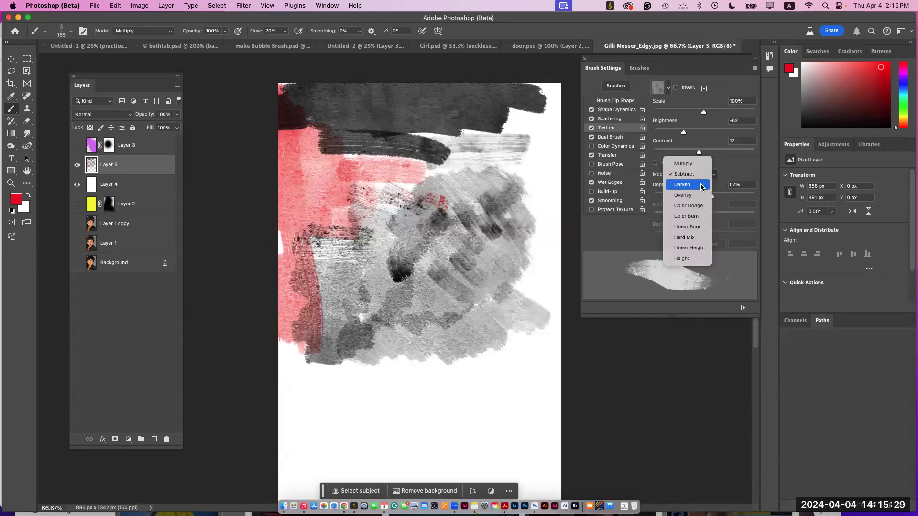
click(701, 186)
drag(538, 367, 447, 367)
mouse_move(530, 395)
mouse_down()
mouse_move(492, 395)
mouse_move(534, 396)
mouse_move(452, 419)
mouse_up()
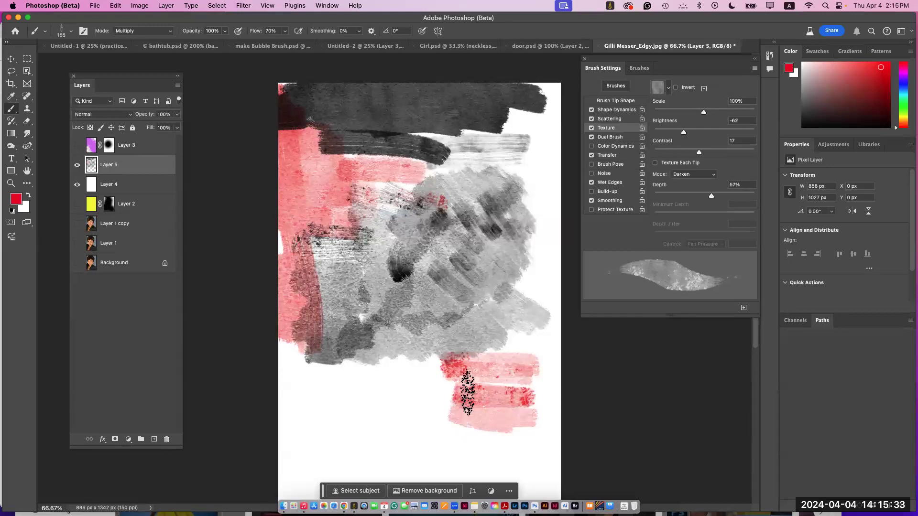
mouse_move(535, 317)
mouse_down()
mouse_move(547, 405)
mouse_move(543, 348)
mouse_move(545, 369)
mouse_move(517, 328)
mouse_up()
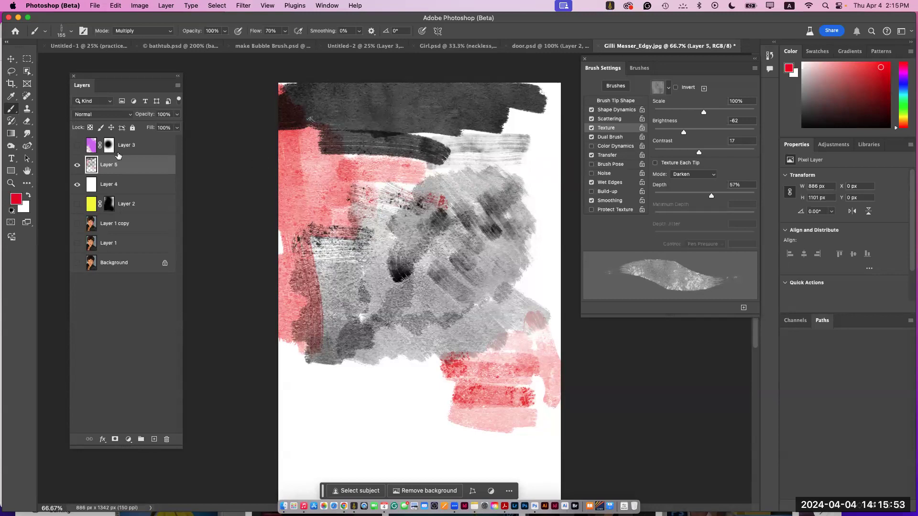
Step: Select the Art History Brush tool
click(11, 122)
click(11, 122)
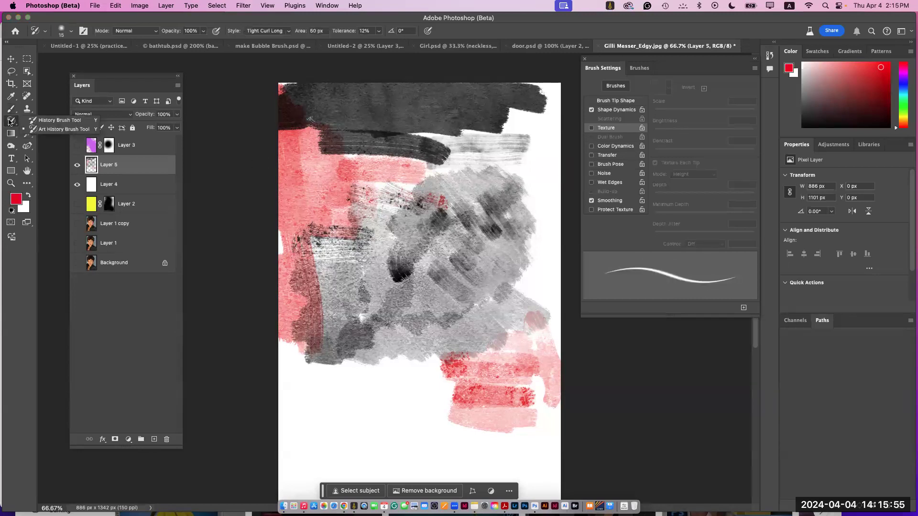
click(45, 133)
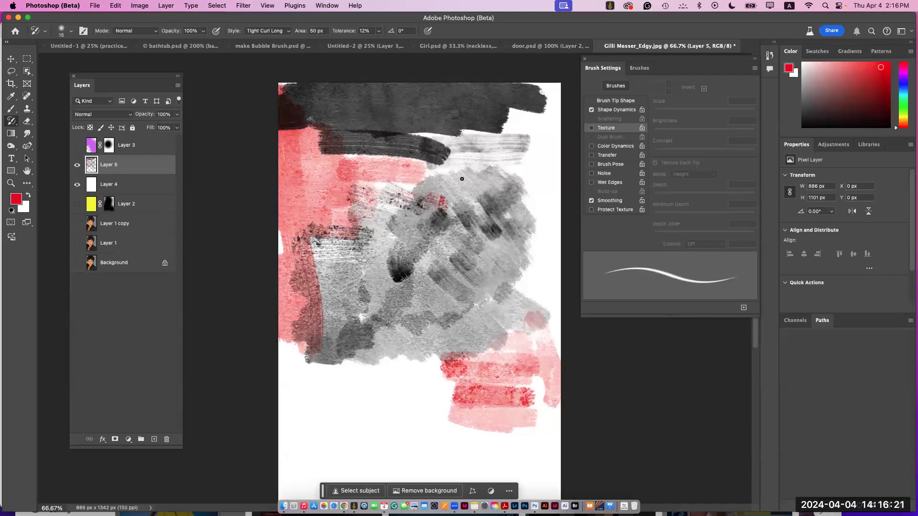
Step: Open door.psd from the Drawing tools folder
click(95, 7)
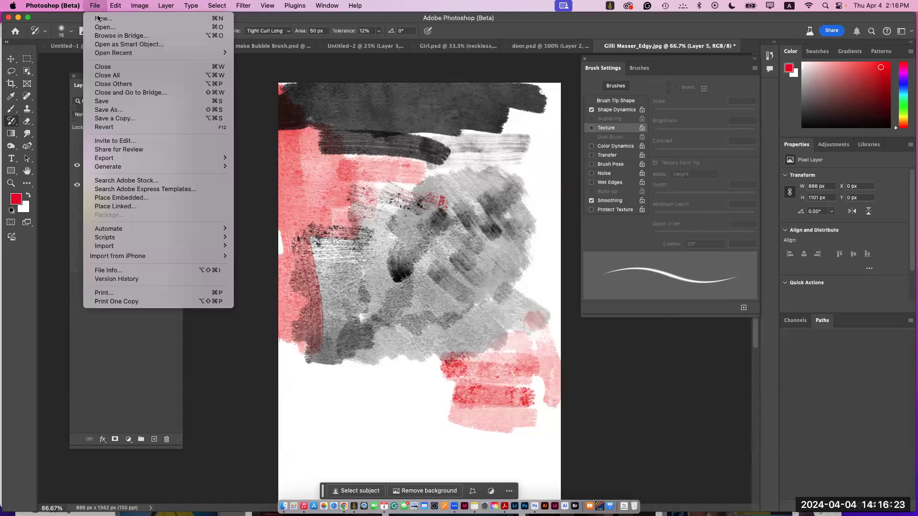
click(106, 28)
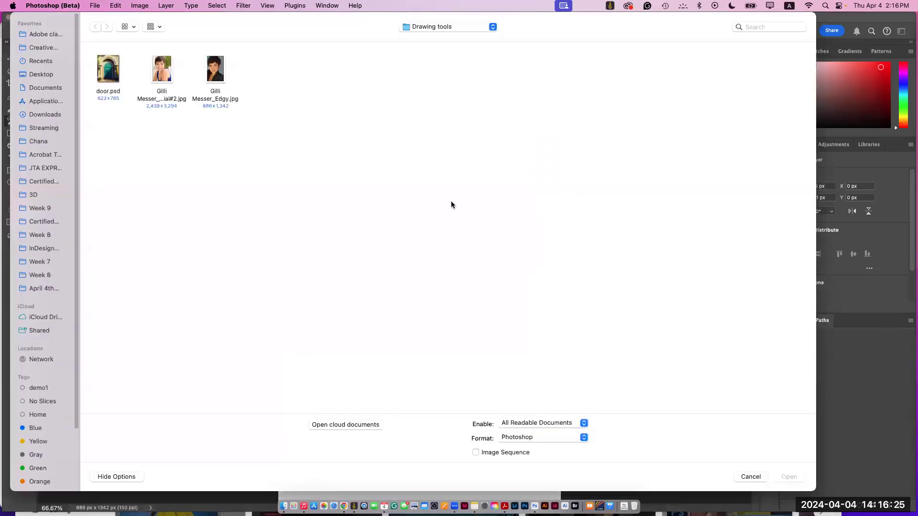
click(115, 76)
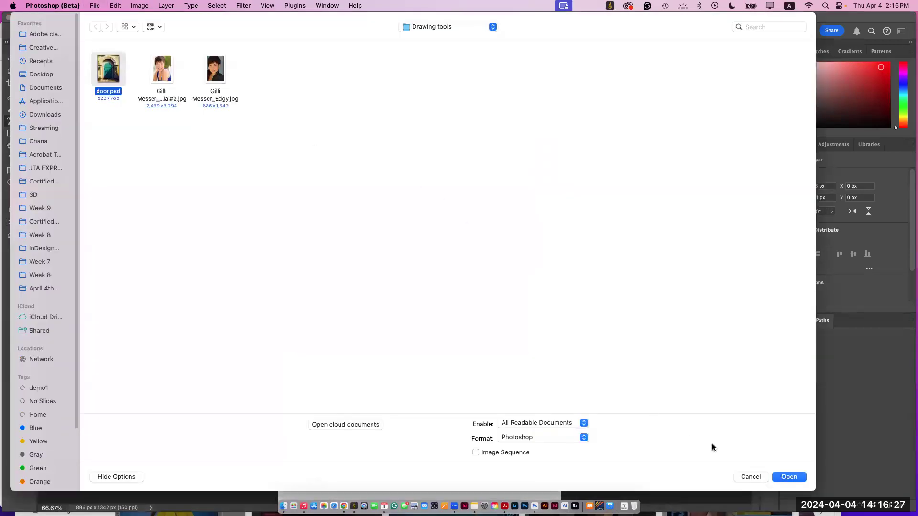
click(790, 477)
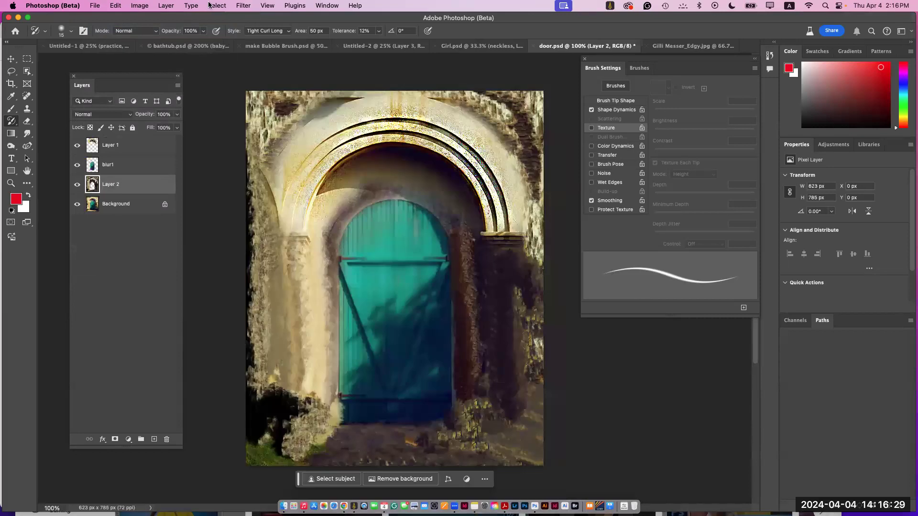
Step: Show the file commands for the door.psd document
click(94, 6)
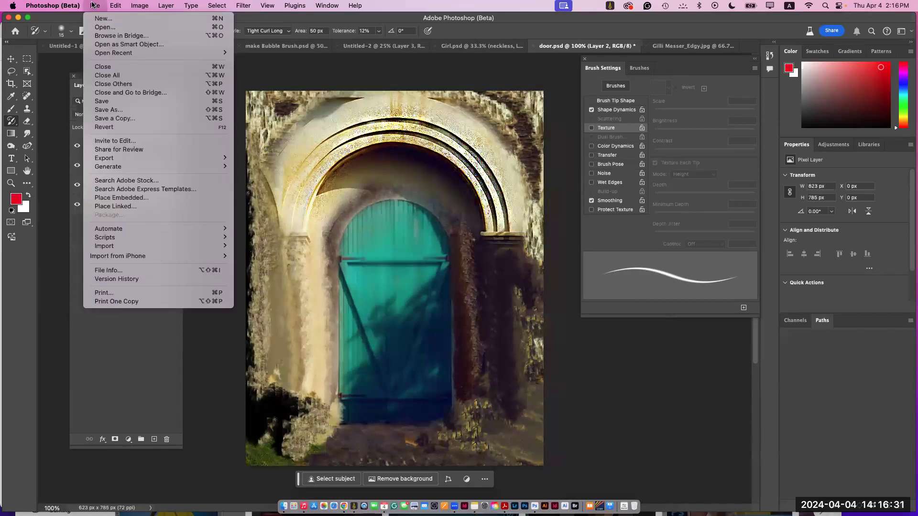
Step: Revert door.psd to its saved version and select its opening snapshot in the history
click(135, 126)
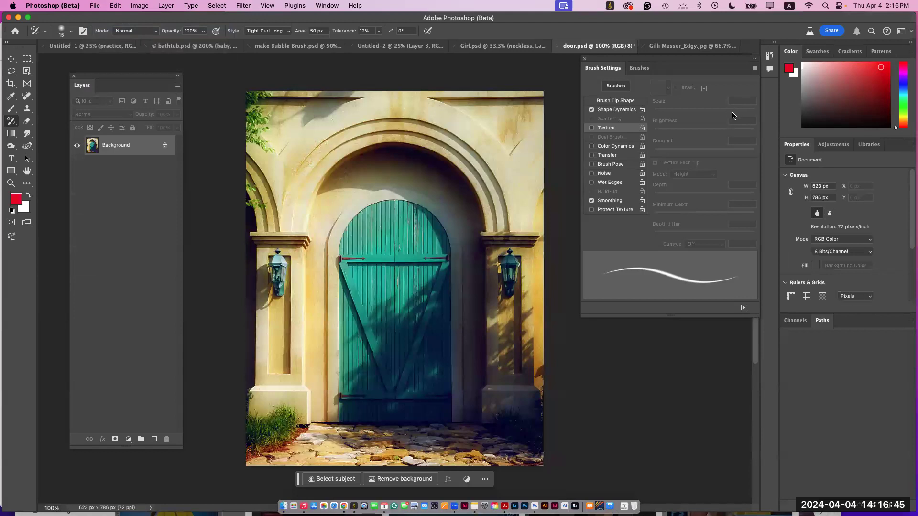
click(769, 56)
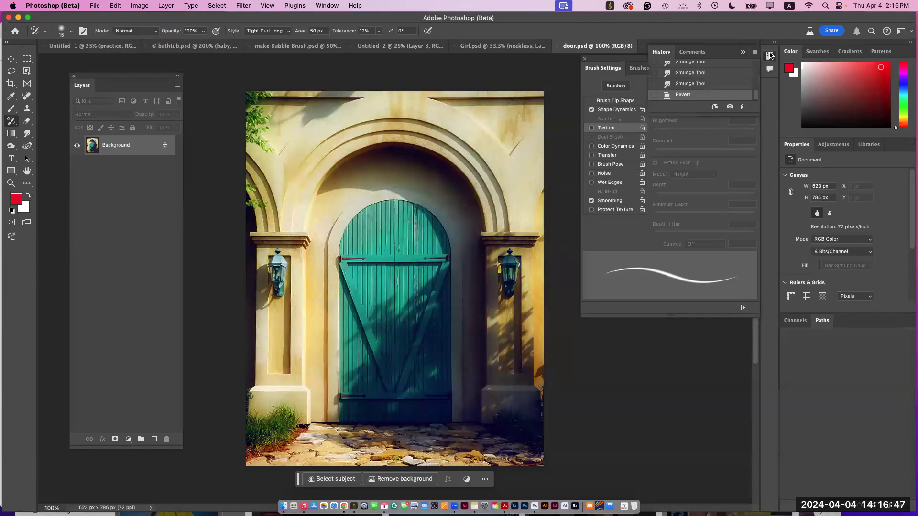
drag(704, 114, 703, 484)
scroll(747, 343, up, 10)
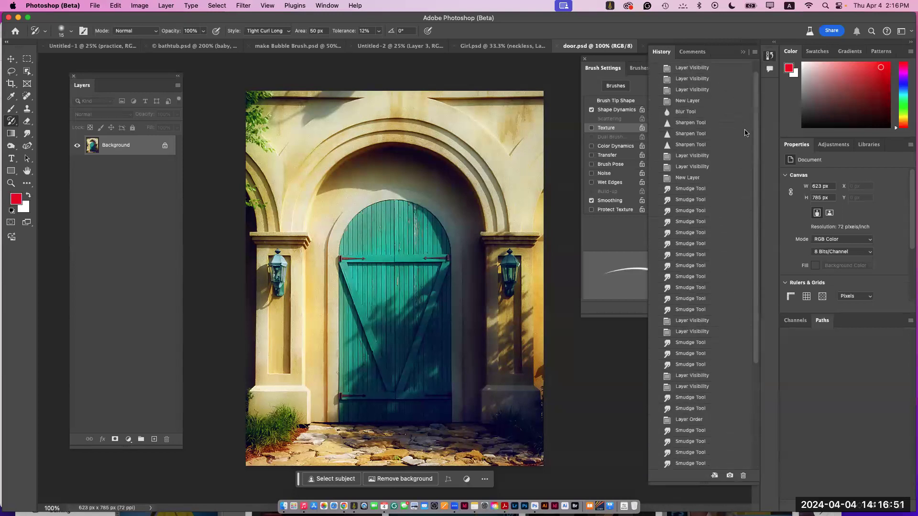
click(694, 70)
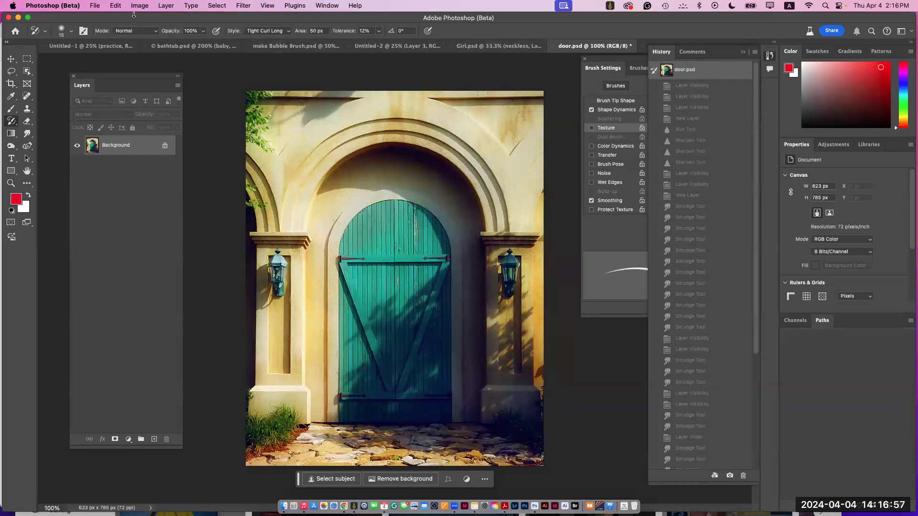
Step: Close all open documents without saving changes and collapse the history list
click(95, 5)
click(113, 84)
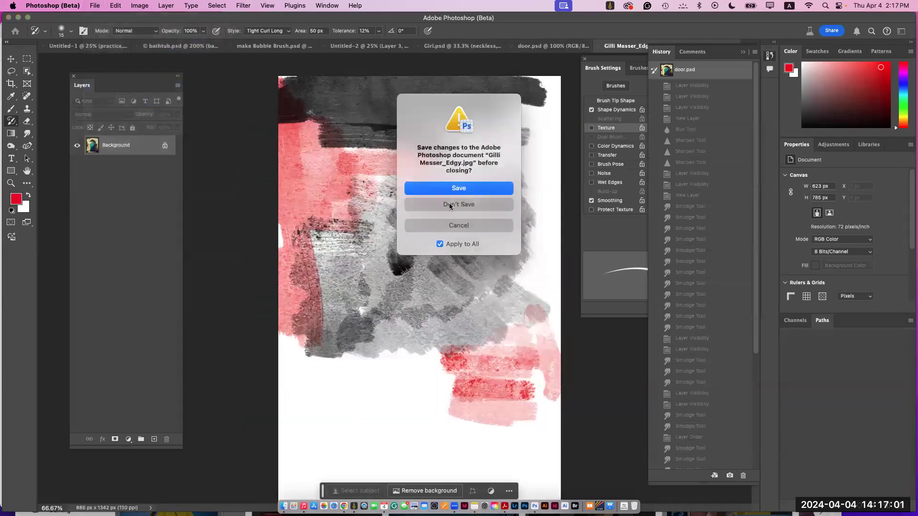
click(451, 206)
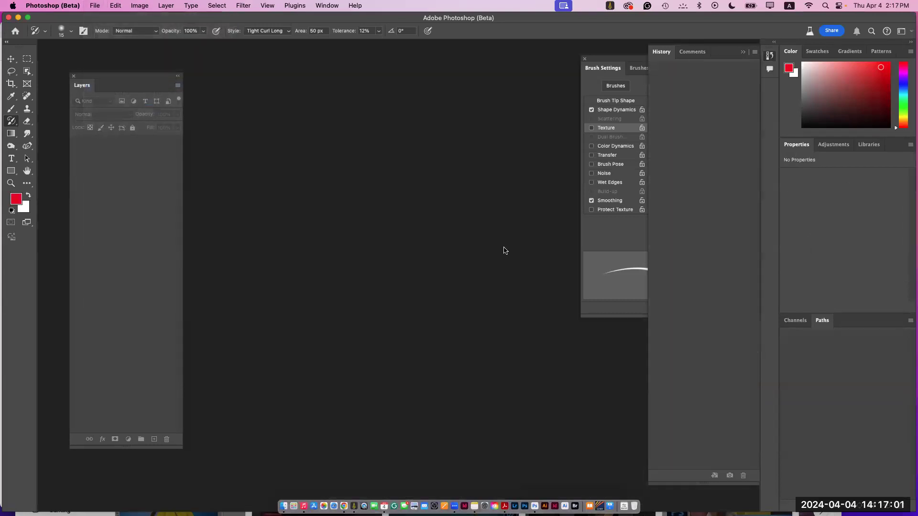
click(662, 52)
Step: Reopen door.psd from the recent files and select its opening snapshot in the history
click(94, 5)
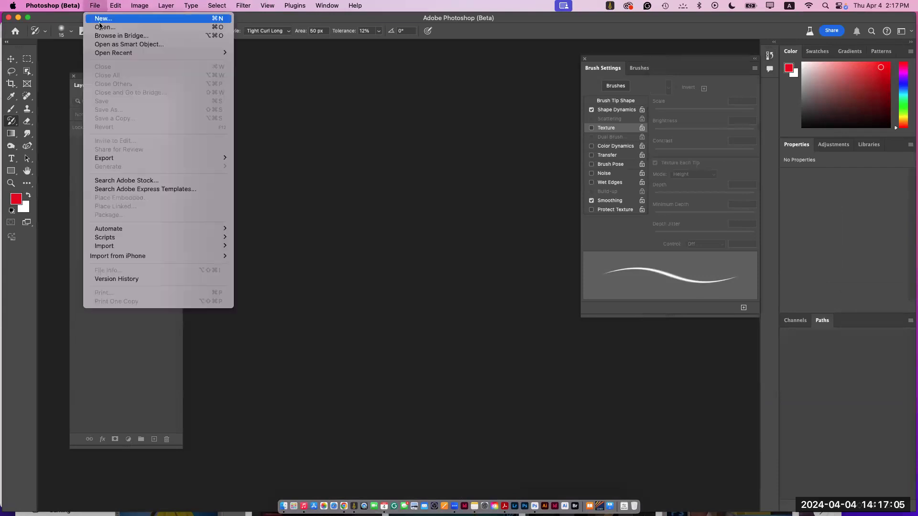
mouse_move(107, 53)
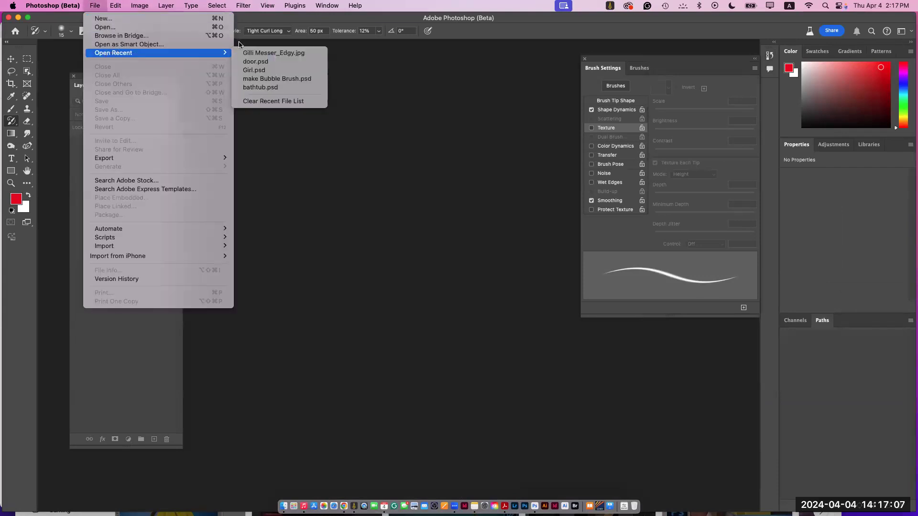
click(256, 61)
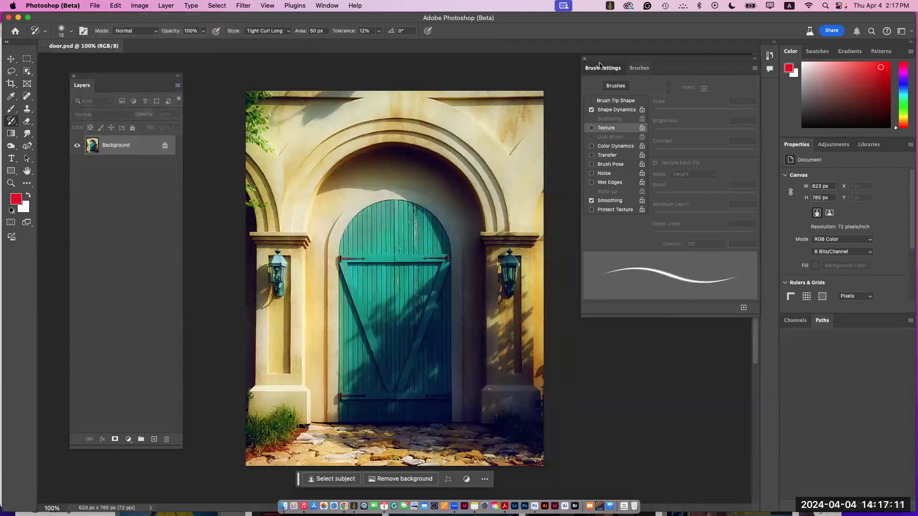
click(769, 55)
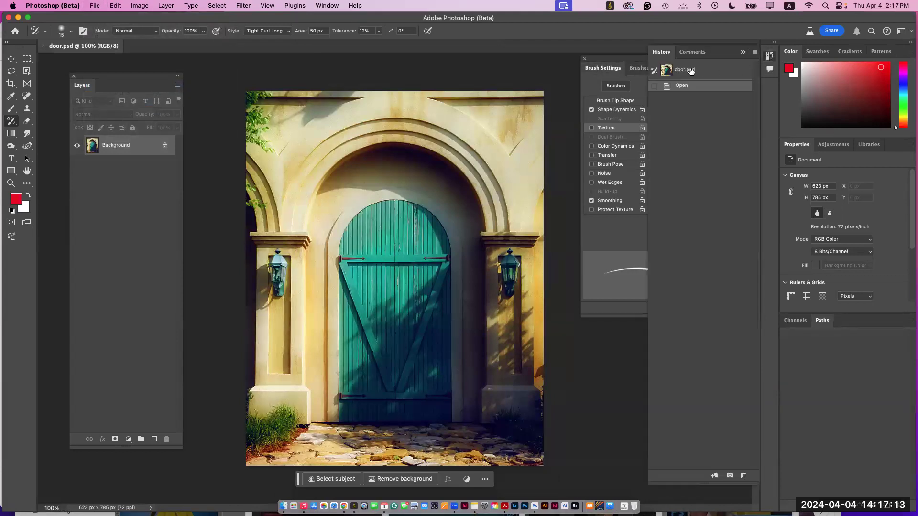
click(689, 72)
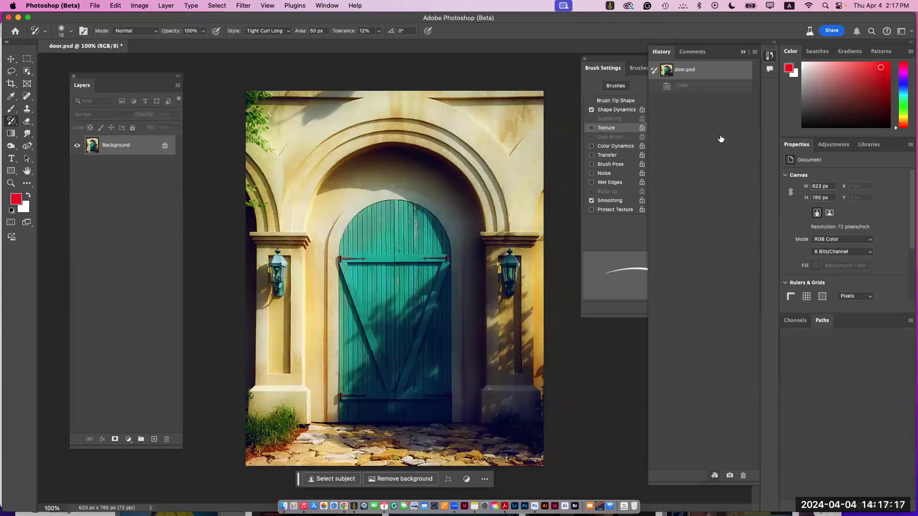
drag(705, 474, 699, 121)
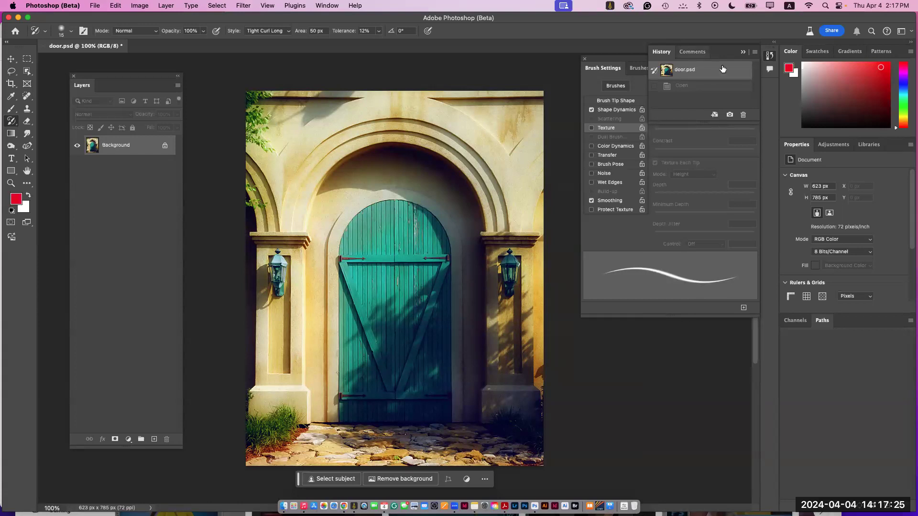
Step: Set the history options to create the first snapshot automatically, allow non-linear history and make layer visibility changes undoable
click(755, 52)
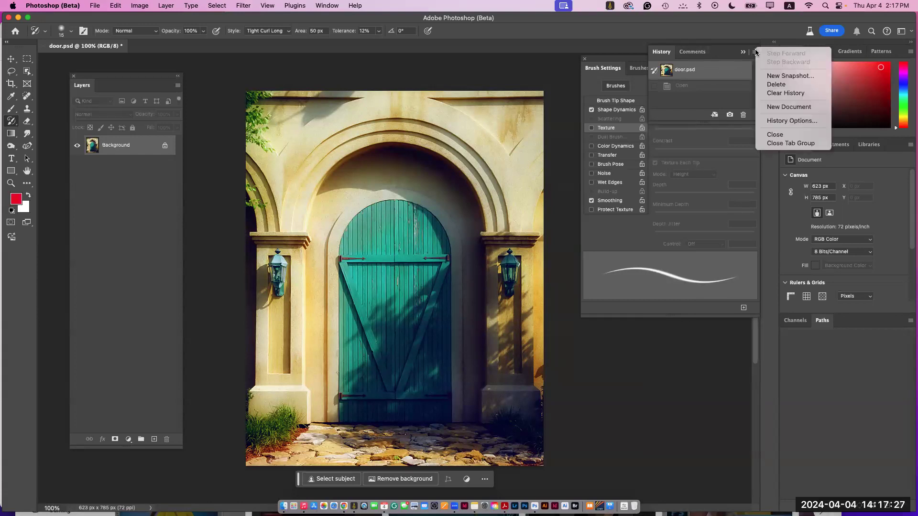
click(792, 120)
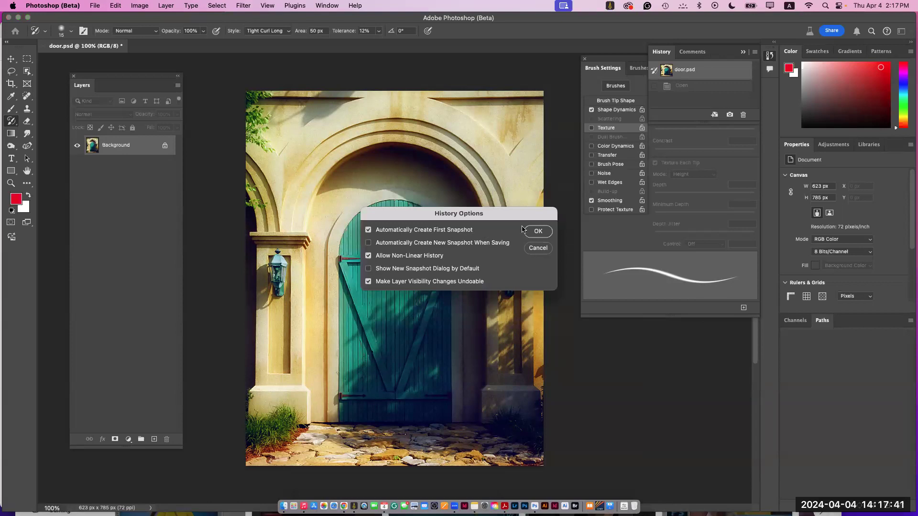
click(534, 234)
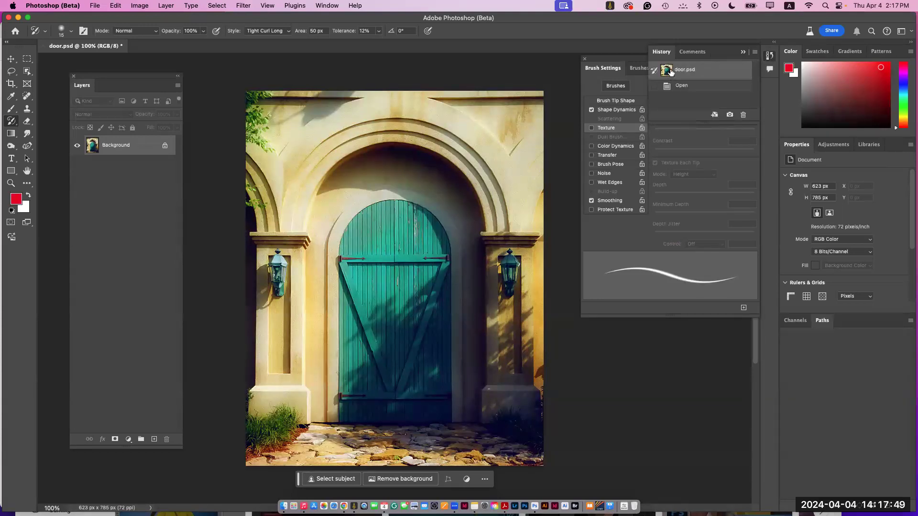
Step: Choose the Art History Brush Tool and enlarge its brush size to 30 px
click(12, 122)
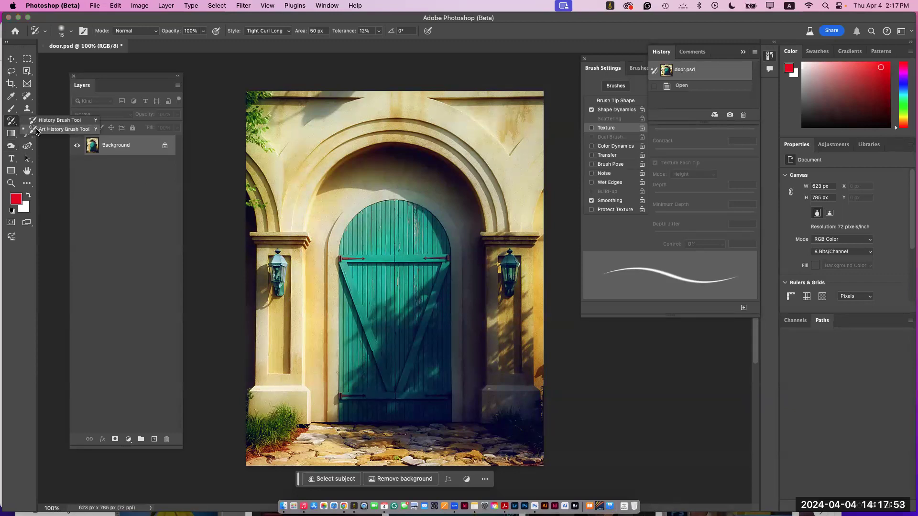
click(63, 129)
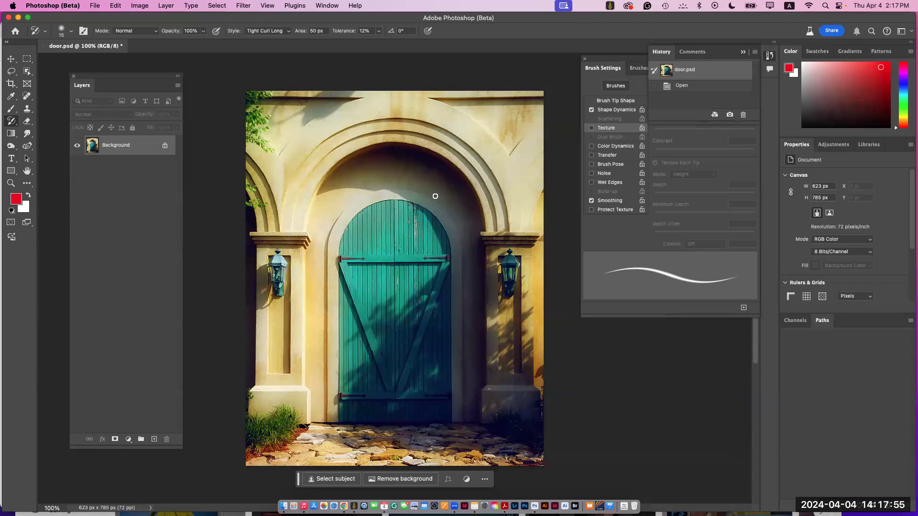
key(bracketright)
key(bracketright)
key(bracketright)
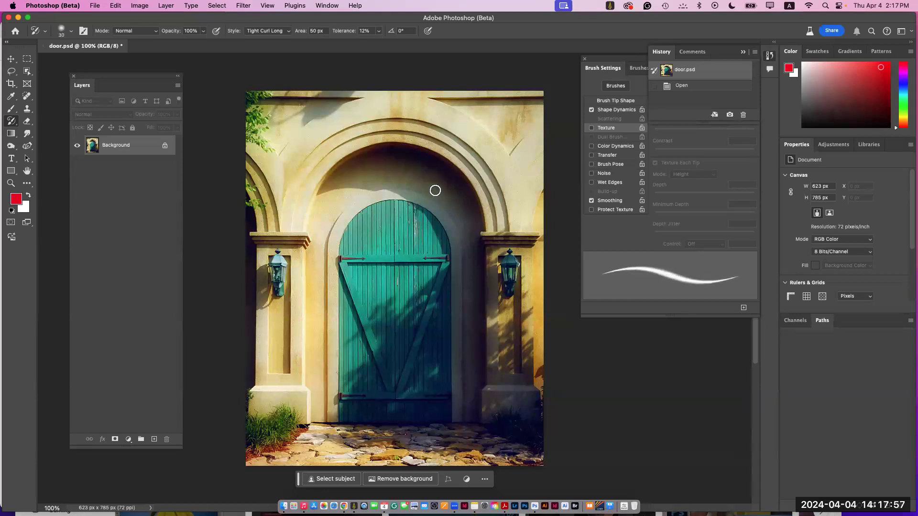
Step: Show the brush library, collapse the watercolor and Assorted Brushes groups, and expand Legacy Brushes
click(655, 54)
click(641, 68)
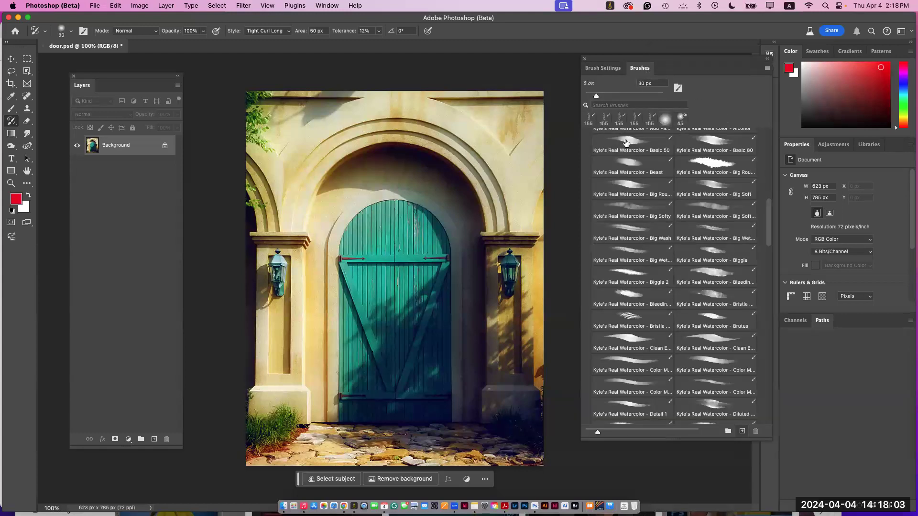
scroll(670, 206, up, 15)
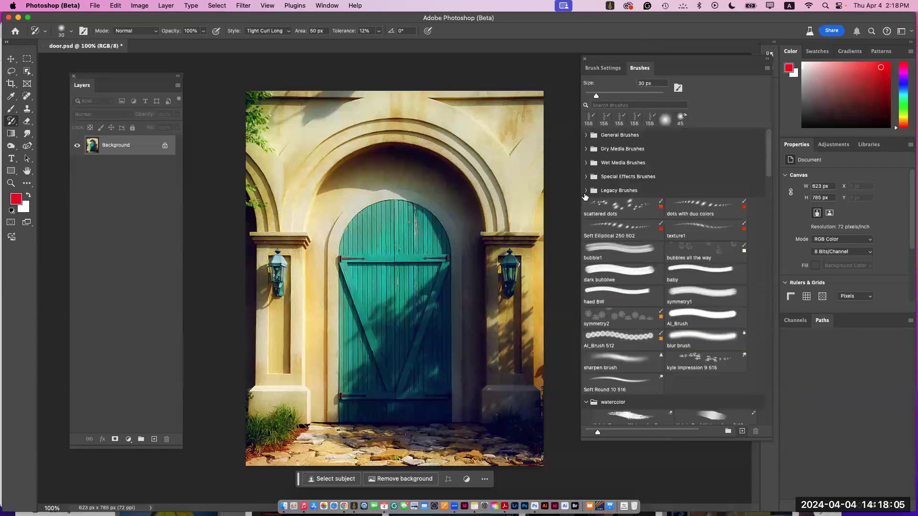
click(586, 403)
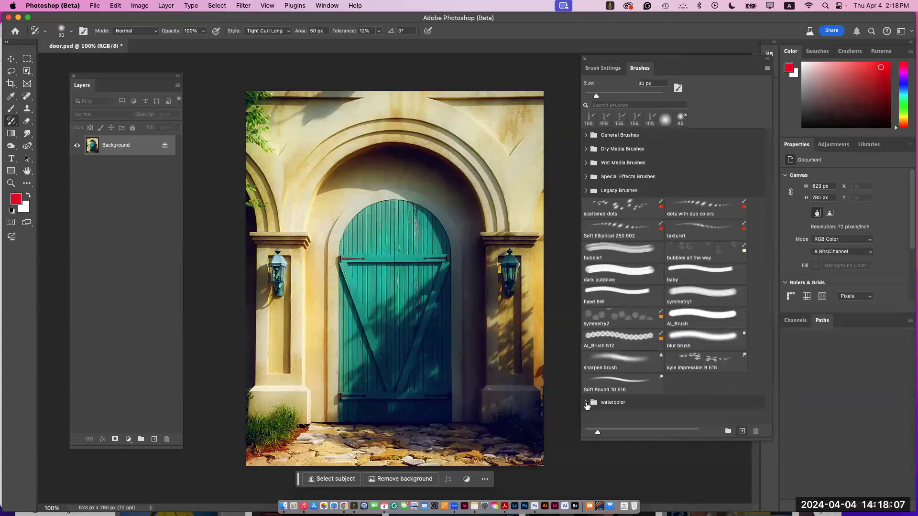
click(587, 190)
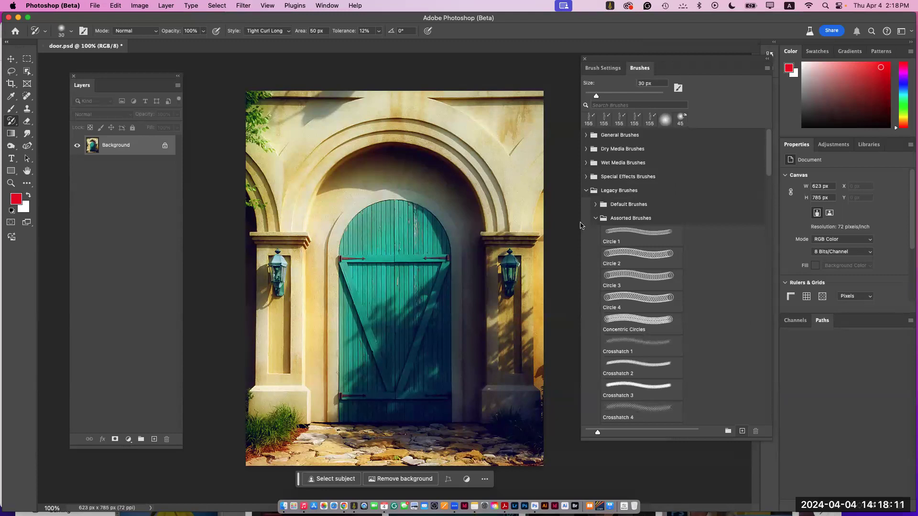
click(597, 219)
Step: Select the Chalk 44 pixels brush from the Default Brushes group within Legacy Brushes
mouse_move(769, 195)
mouse_down()
mouse_move(771, 235)
mouse_move(748, 188)
mouse_up()
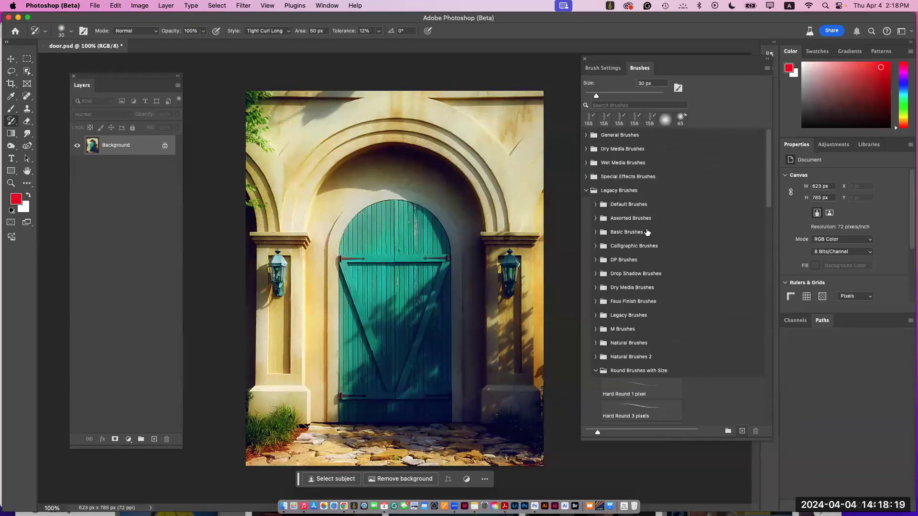
click(595, 221)
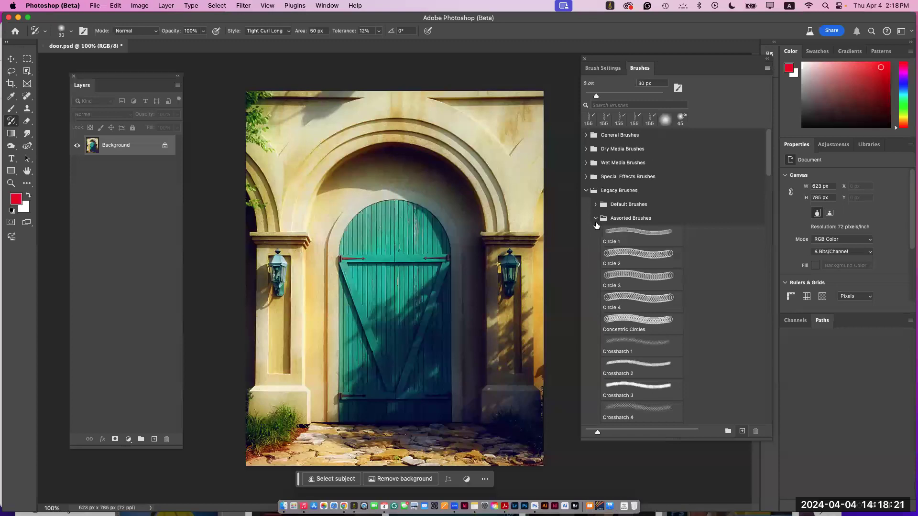
click(595, 221)
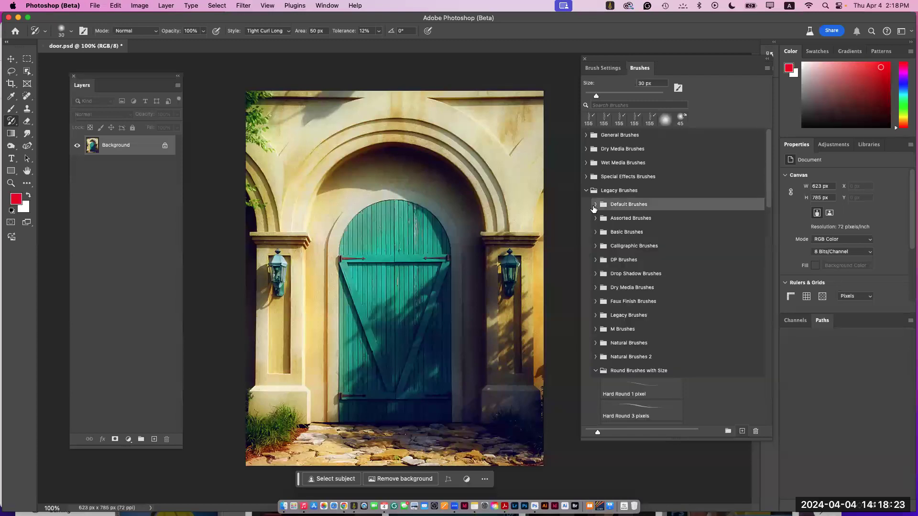
click(595, 206)
drag(768, 156, 775, 250)
scroll(762, 254, down, 4)
click(653, 356)
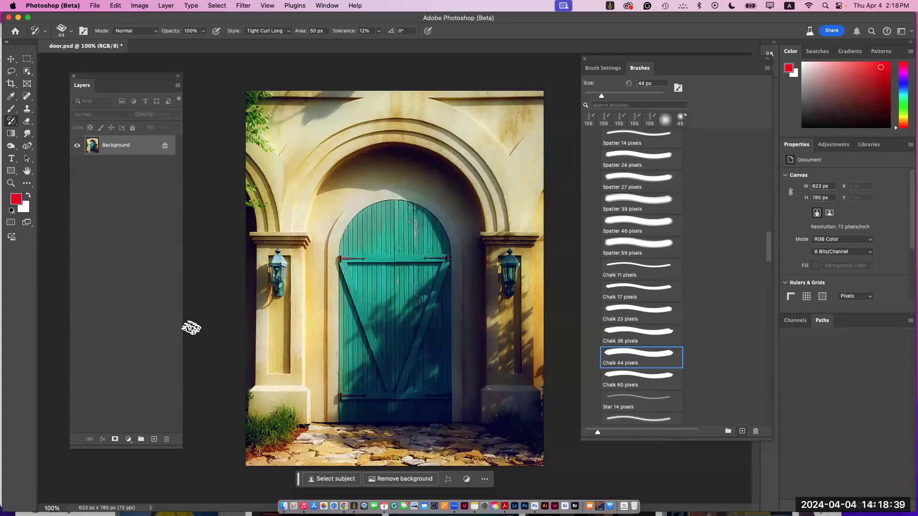
Step: Add a new layer above the background and name it "art 1"
click(153, 439)
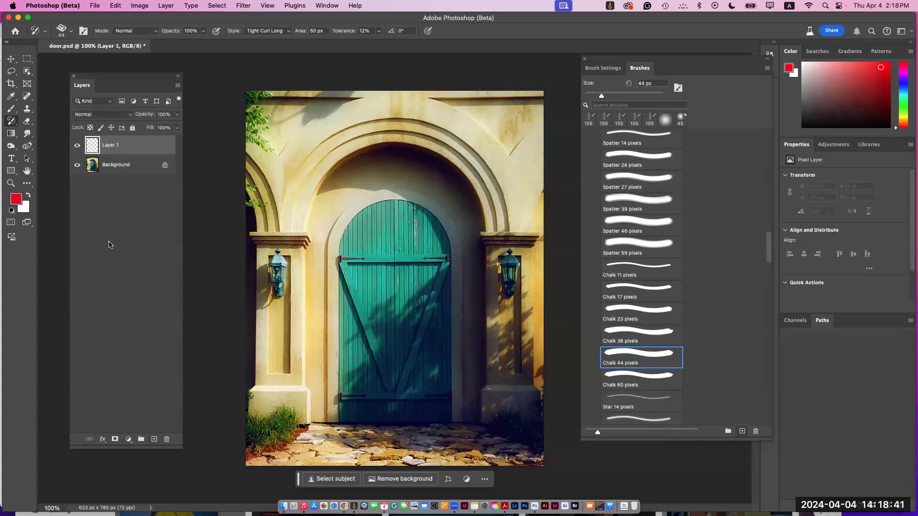
double_click(112, 144)
text(ar)
key(Return)
Step: Set the chalk brush's size jitter to 14% in Shape Dynamics and its tip spacing to 20%
click(770, 54)
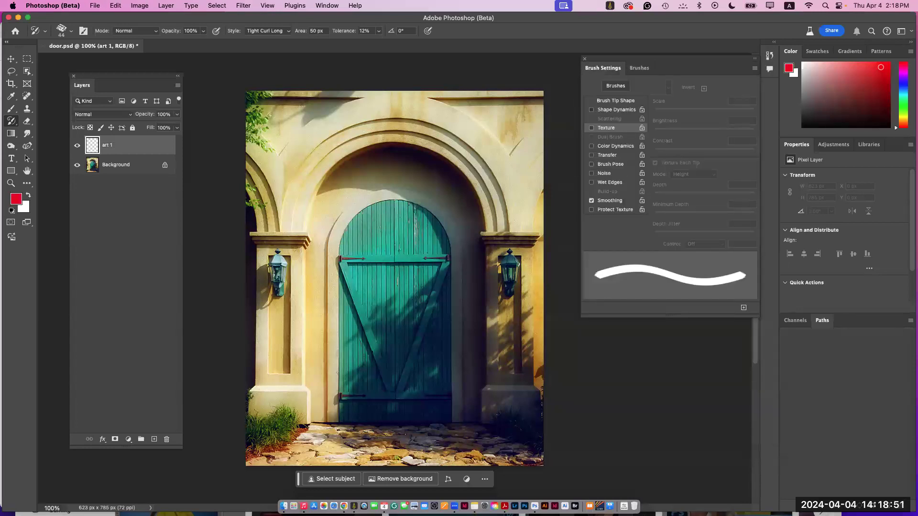
click(616, 110)
drag(655, 95, 669, 95)
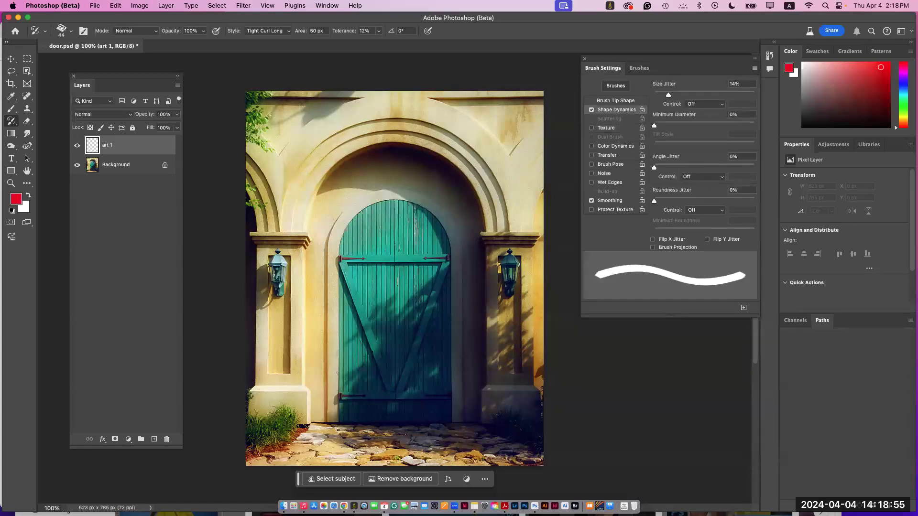
click(616, 101)
drag(656, 231, 664, 232)
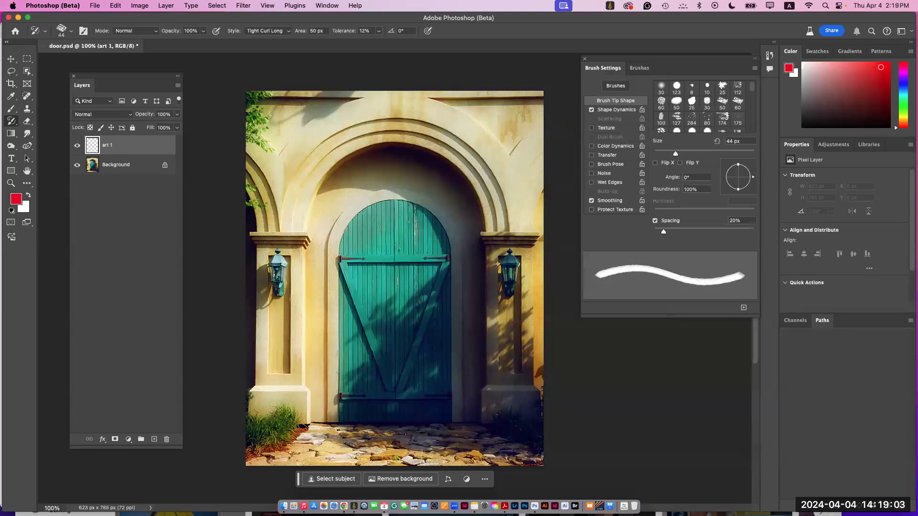
Step: Enable Texture for the chalk brush, choose a texture pattern and set the texture mode to Multiply
click(607, 128)
click(668, 88)
click(651, 134)
click(668, 87)
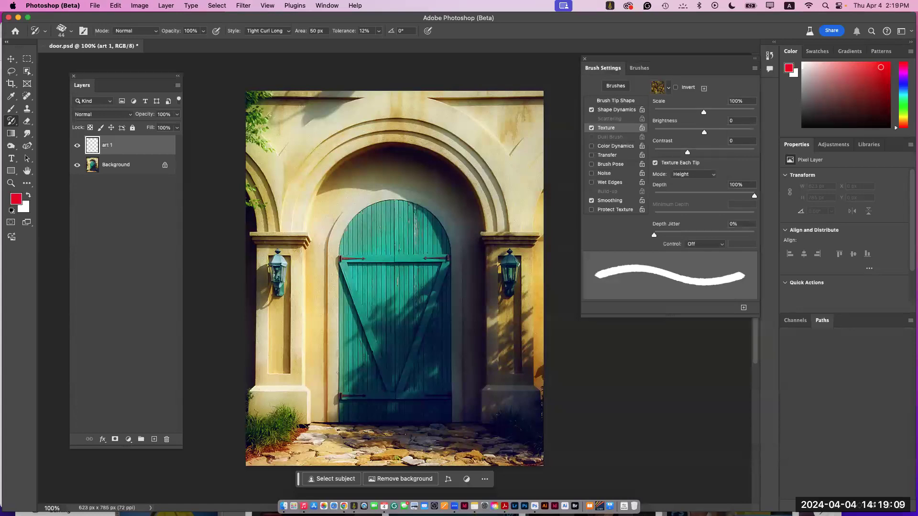
click(693, 174)
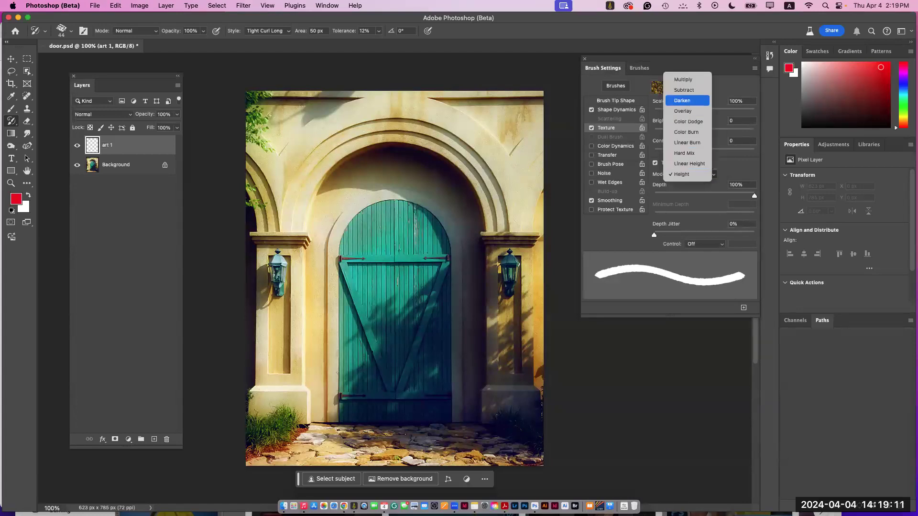
click(684, 80)
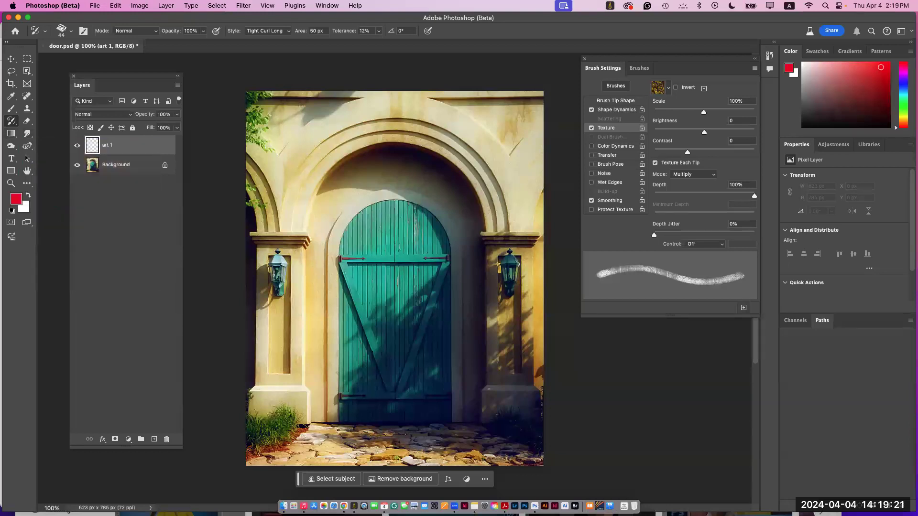
Step: Save the customized chalk brush as a new preset named "Art Brush1", including its size and tool settings
click(743, 307)
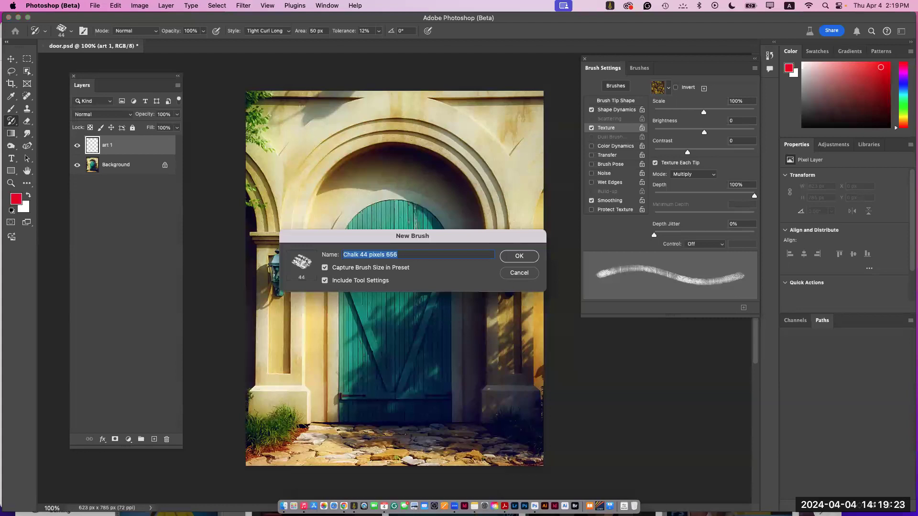
text(Art Brush1)
key(Return)
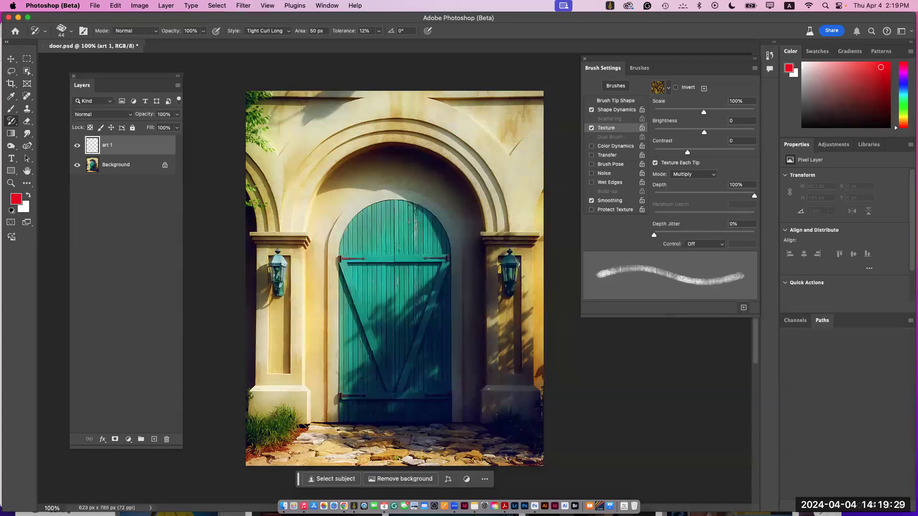
Step: Browse the brush presets and collapse the Default Brushes and Legacy Brushes folders
click(639, 68)
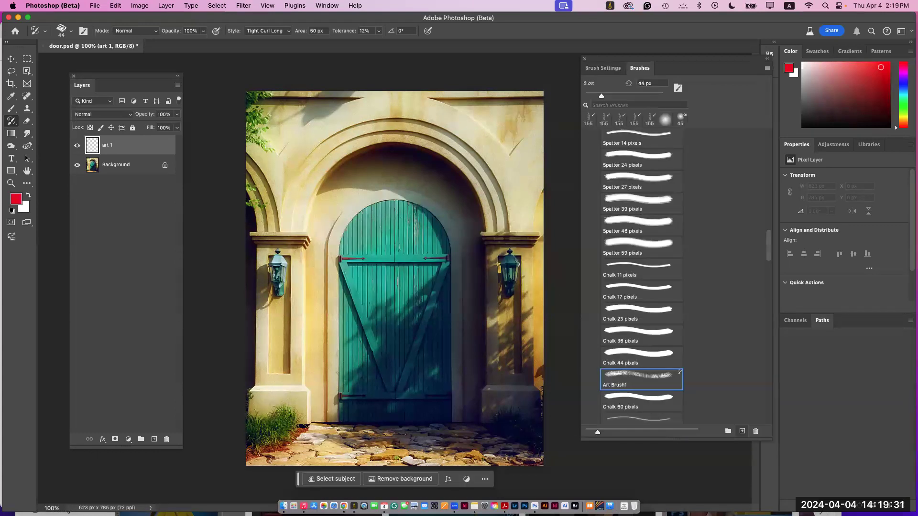
scroll(640, 277, down, 10)
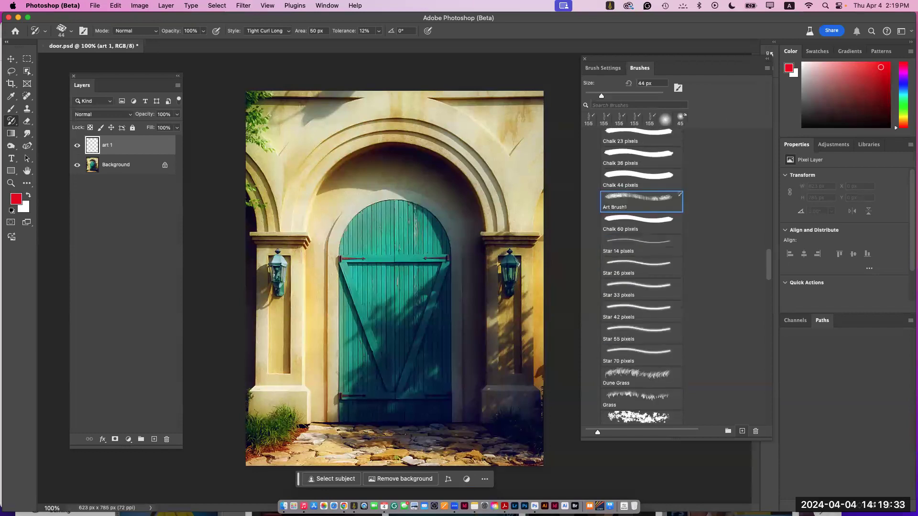
scroll(640, 278, up, 10)
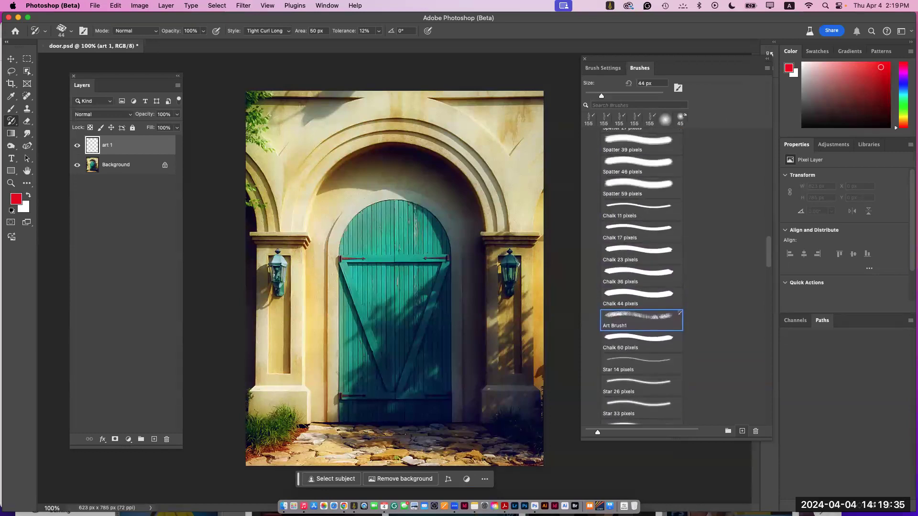
scroll(641, 277, up, 10)
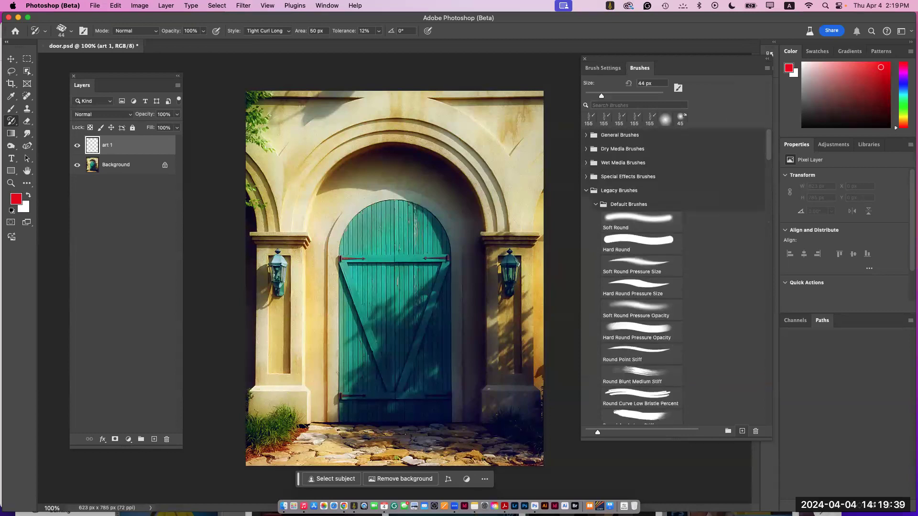
click(596, 204)
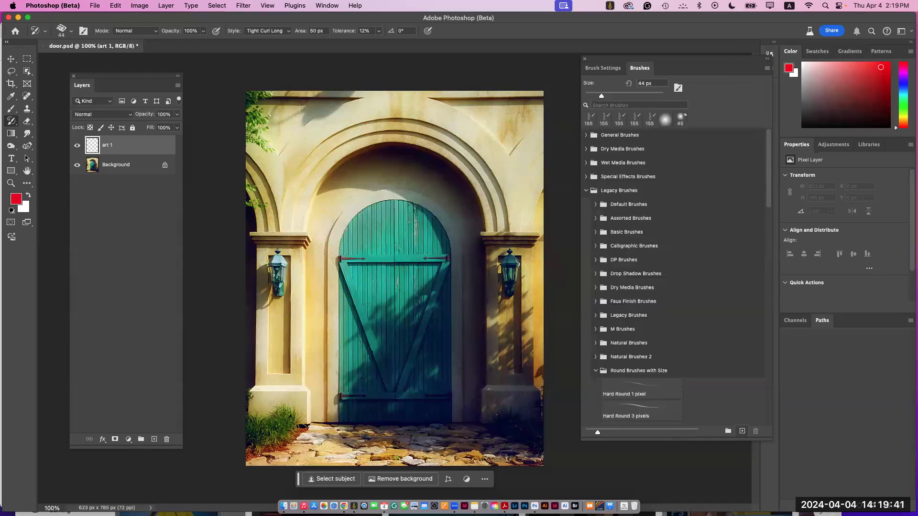
click(587, 191)
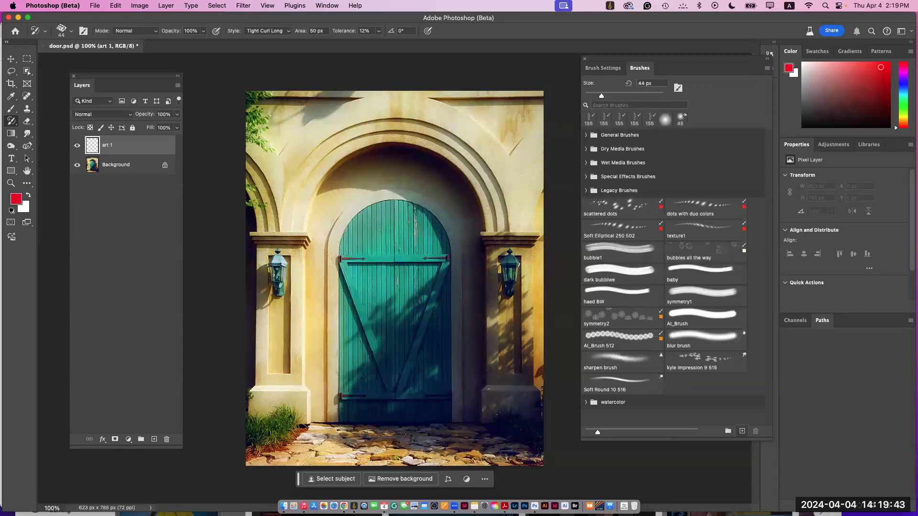
Step: Save the current chalk brush as a new preset named "art brush1", with brush size and tool settings included
click(742, 431)
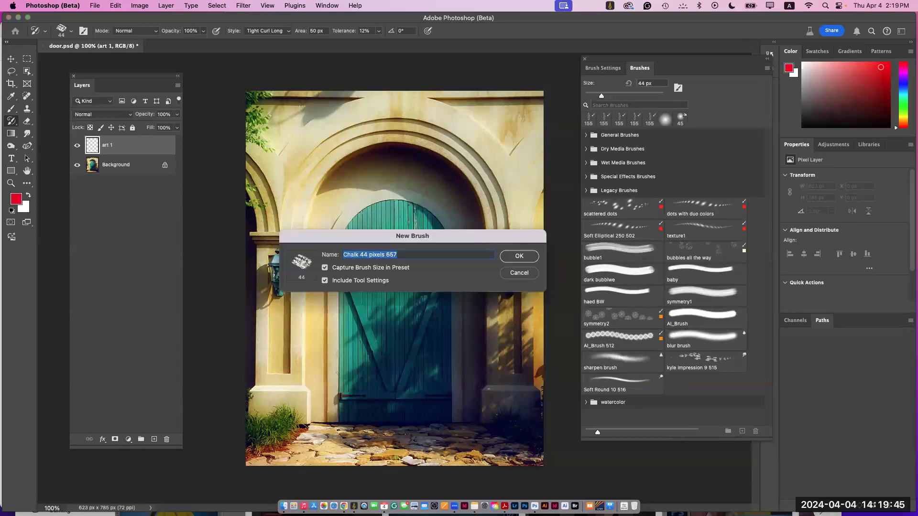
text(art bru)
key(Return)
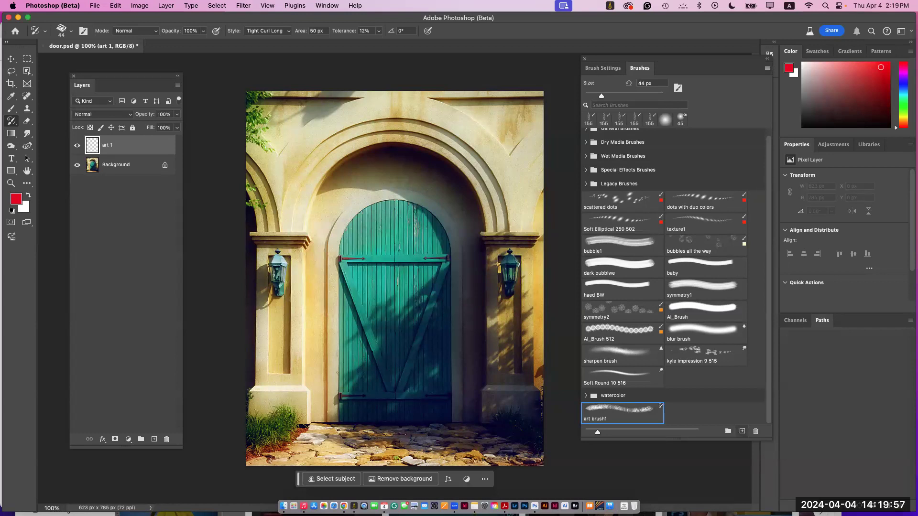
Step: Paint over the outer arch above the door with the Art History Brush in Tight Long style at 30 px
click(266, 30)
mouse_move(264, 8)
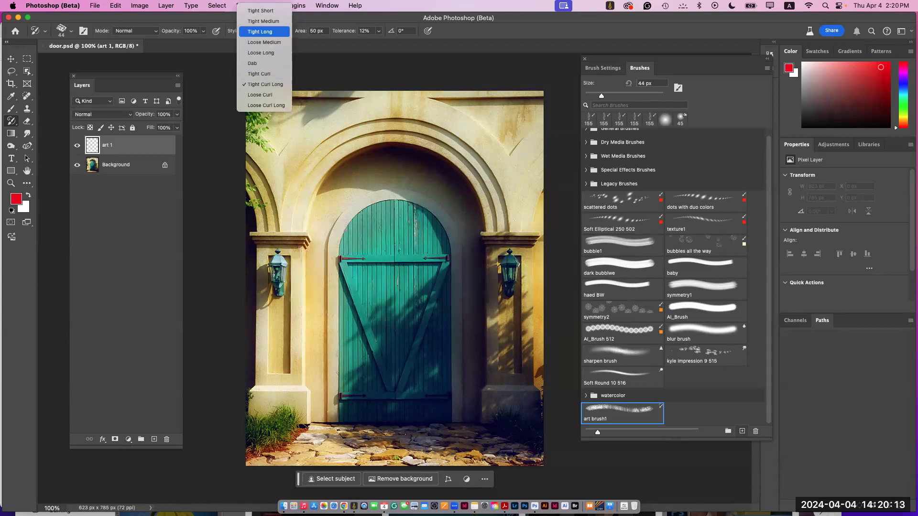
click(262, 31)
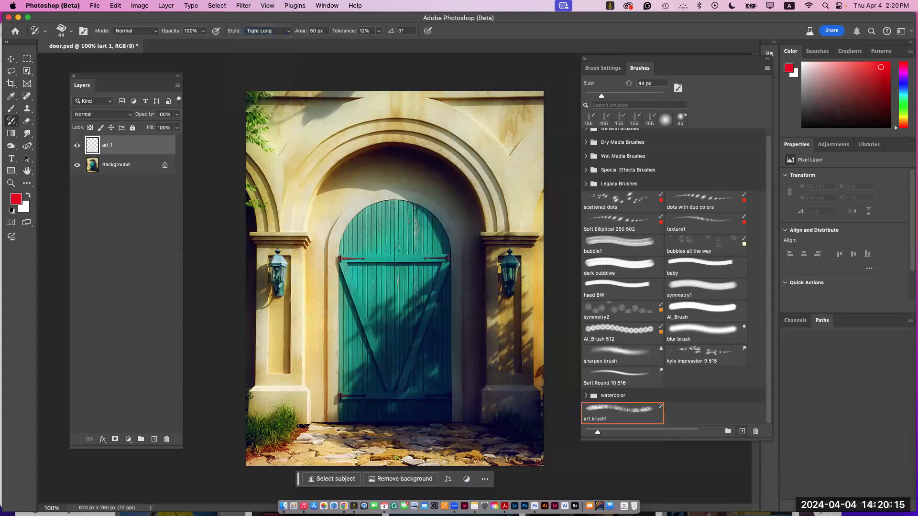
key(bracketleft)
key(bracketleft)
key(bracketleft)
click(135, 31)
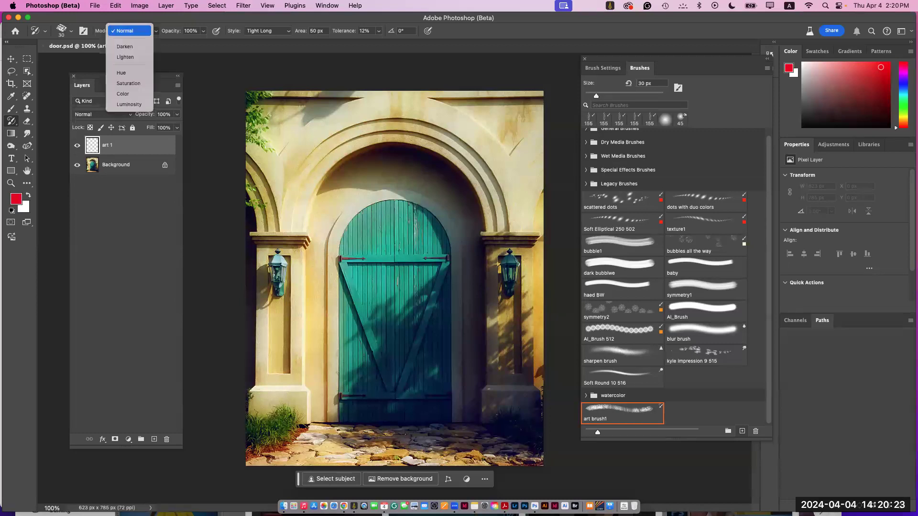
key(Escape)
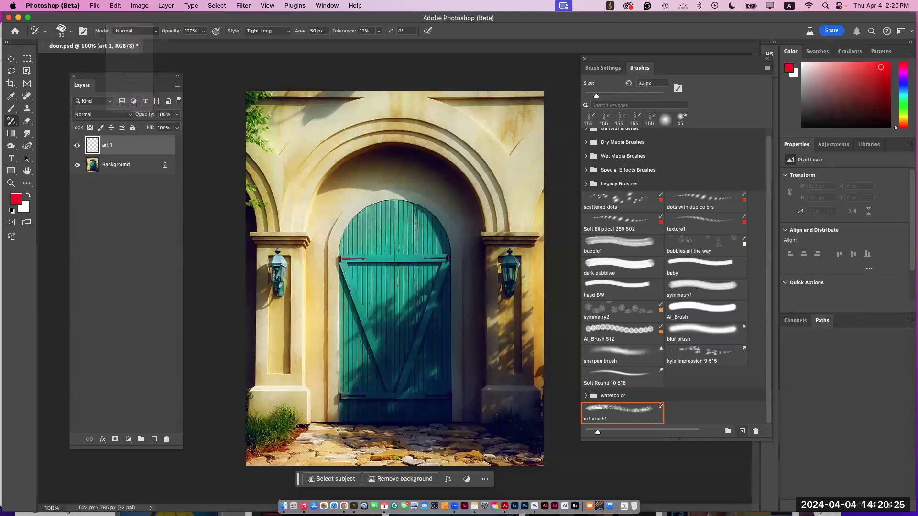
drag(399, 124, 495, 213)
mouse_move(488, 177)
mouse_down()
mouse_move(450, 136)
mouse_move(339, 139)
mouse_move(424, 127)
mouse_up()
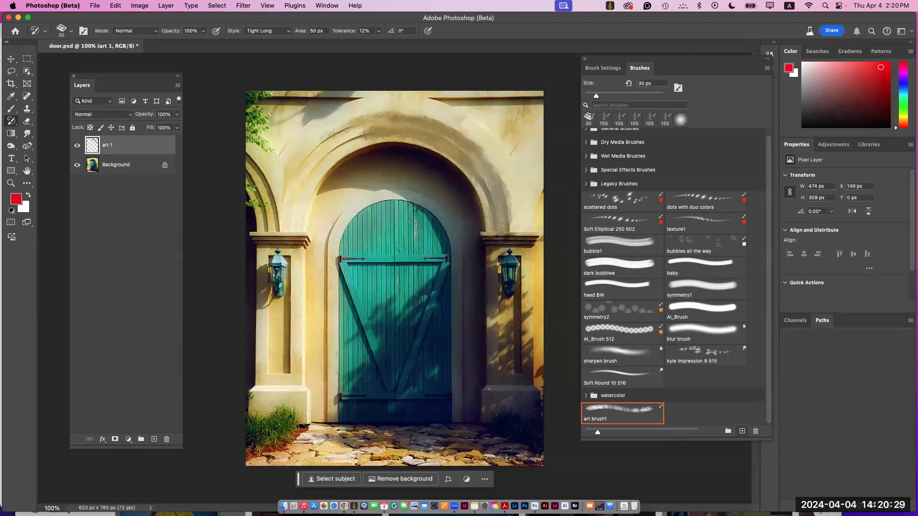
Step: Set the tolerance to 8% and the area to 41 px, and paint over the inner arch and the upper wall
drag(345, 31, 343, 31)
key(Down)
drag(302, 31, 297, 31)
mouse_move(399, 132)
mouse_down()
mouse_move(321, 191)
mouse_move(459, 172)
mouse_up()
mouse_move(296, 201)
mouse_down()
mouse_move(397, 186)
mouse_move(325, 194)
mouse_move(369, 188)
mouse_up()
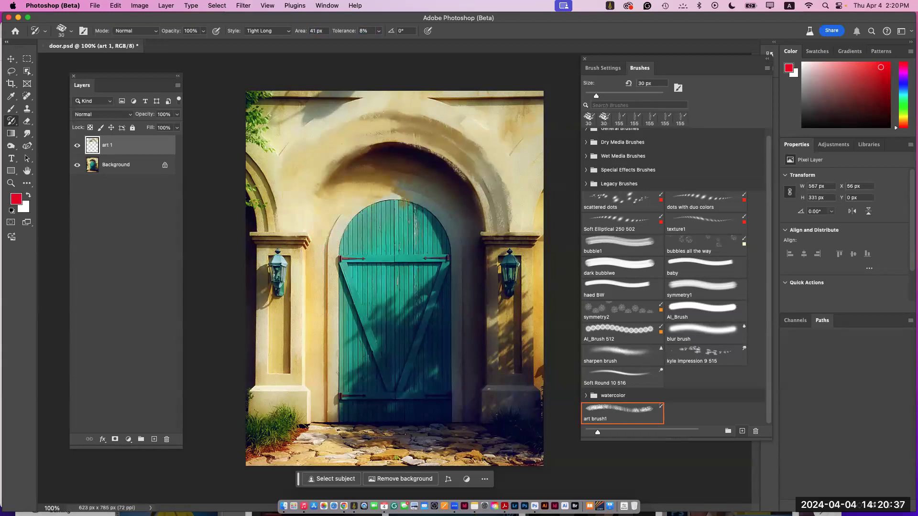
mouse_move(366, 120)
mouse_down()
mouse_move(449, 139)
mouse_move(478, 174)
mouse_move(397, 124)
mouse_move(411, 120)
mouse_up()
mouse_move(483, 103)
mouse_down()
mouse_move(519, 210)
mouse_move(459, 102)
mouse_move(282, 100)
mouse_move(346, 99)
mouse_up()
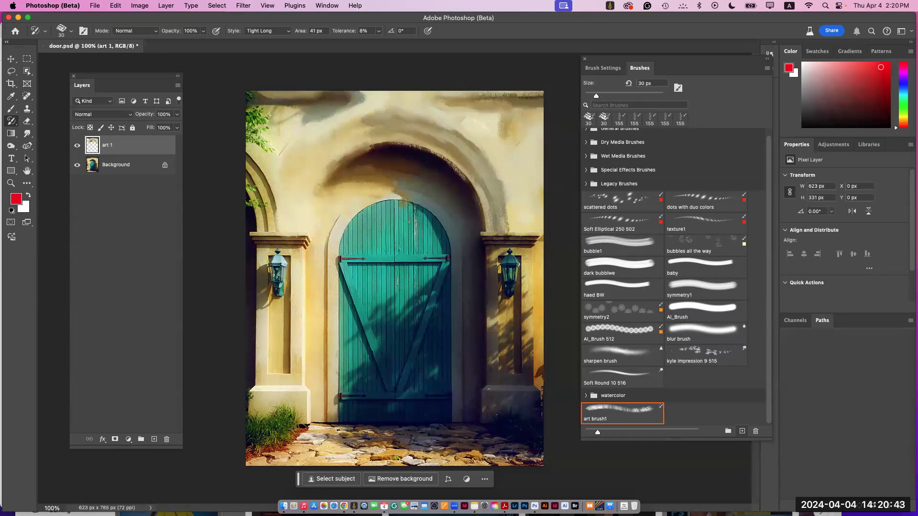
Step: Paint over the foliage and wall at the photo's upper left using the Tight Short style with 1% tolerance
click(268, 30)
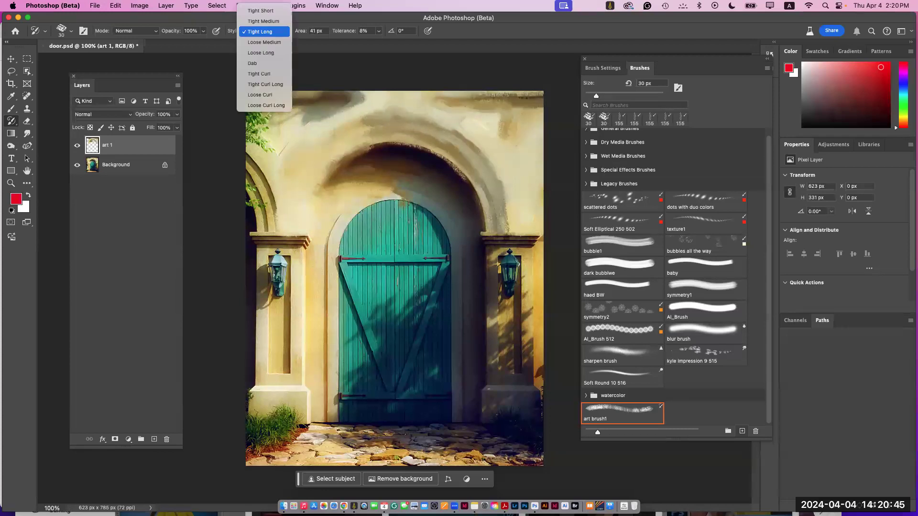
click(261, 10)
mouse_move(273, 115)
mouse_down()
mouse_move(249, 158)
mouse_move(251, 99)
mouse_move(283, 105)
mouse_move(290, 117)
mouse_up()
click(365, 30)
key(Down)
key(Down)
key(Down)
mouse_move(268, 203)
mouse_down()
mouse_move(261, 211)
mouse_move(275, 211)
mouse_move(252, 141)
mouse_up()
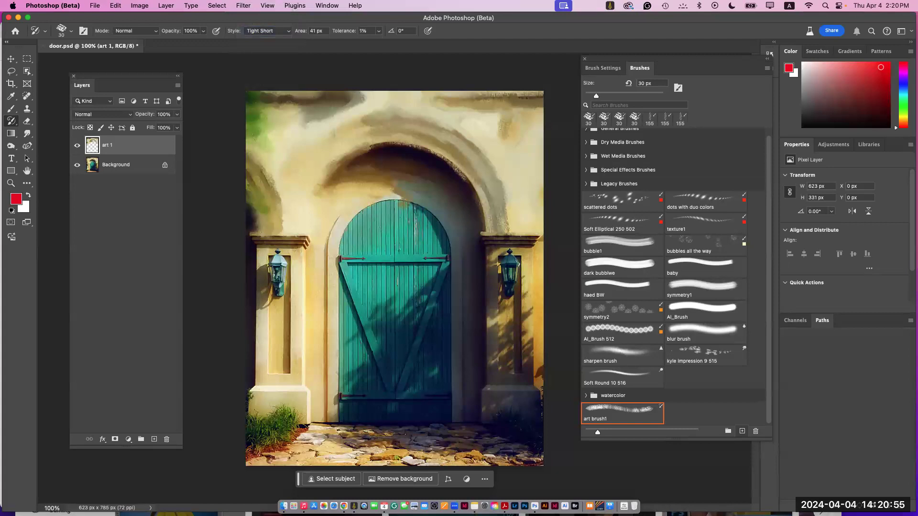
Step: Add a new layer above "art 1" and paint over the teal door's planks and crossbar on it
key(super+comma)
key(alt+shift+super+n)
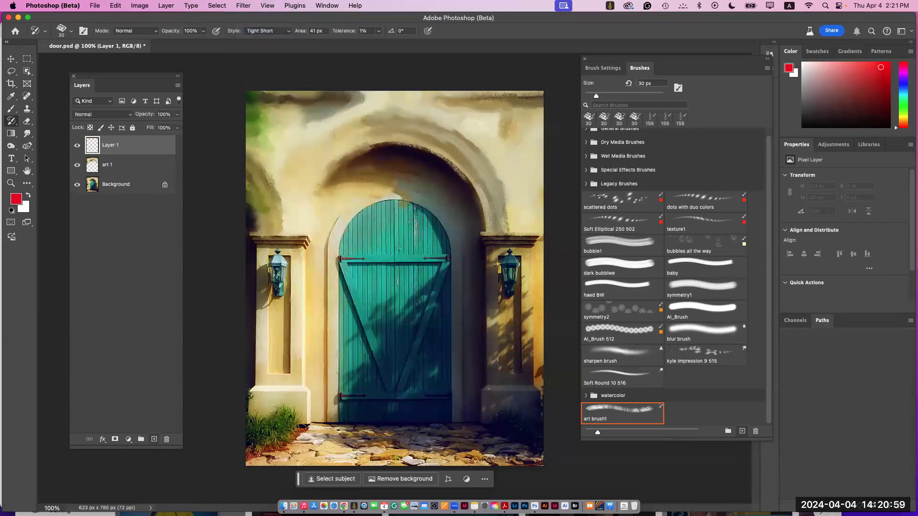
mouse_move(402, 263)
mouse_down()
mouse_move(382, 315)
mouse_move(386, 343)
mouse_up()
mouse_move(409, 206)
mouse_down()
mouse_move(415, 251)
mouse_move(444, 260)
mouse_move(378, 254)
mouse_move(363, 263)
mouse_up()
mouse_move(453, 354)
mouse_down()
mouse_move(453, 403)
mouse_move(356, 366)
mouse_move(348, 289)
mouse_move(386, 263)
mouse_move(439, 299)
mouse_up()
drag(392, 253, 416, 263)
drag(340, 258, 366, 260)
drag(361, 347, 366, 366)
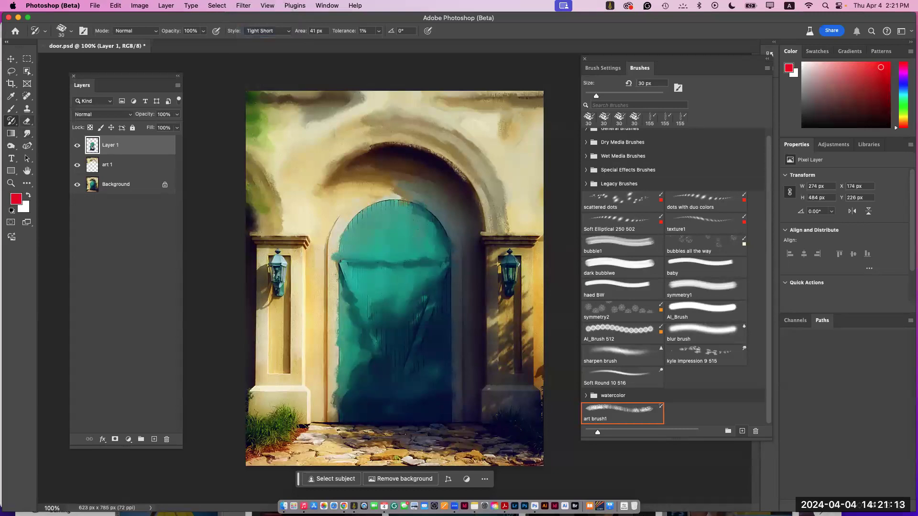
Step: Paint a red test stroke on the wall to the right of the door with the regular Brush tool
click(11, 109)
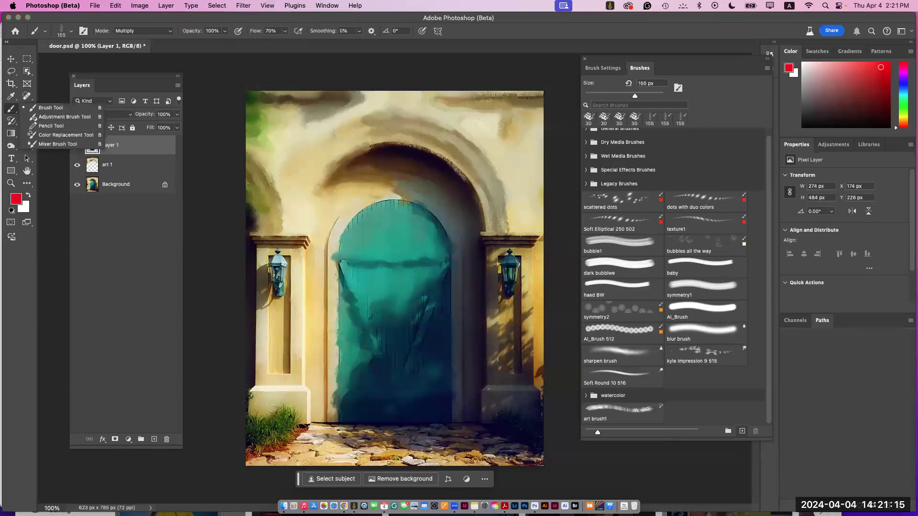
key(Escape)
drag(475, 351, 472, 295)
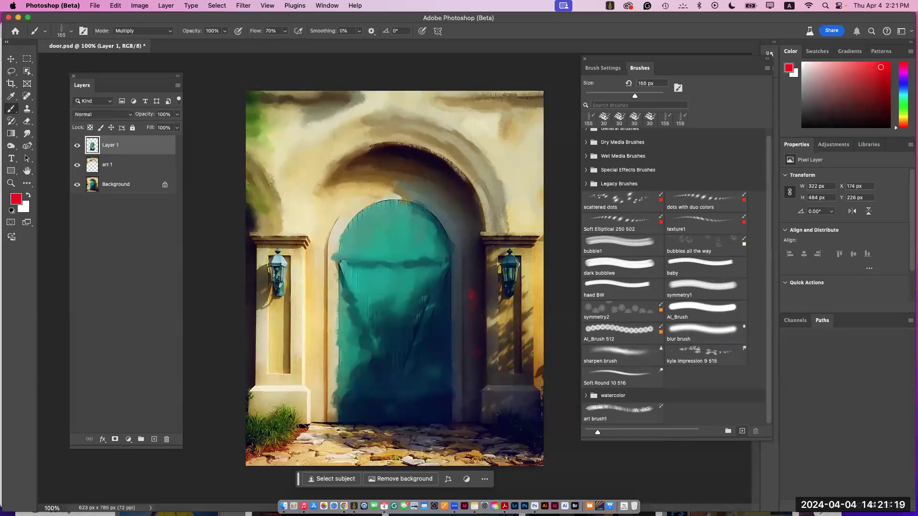
Step: Paint over the red marks, the right pillar and the upper right wall with the Art History Brush
key(y)
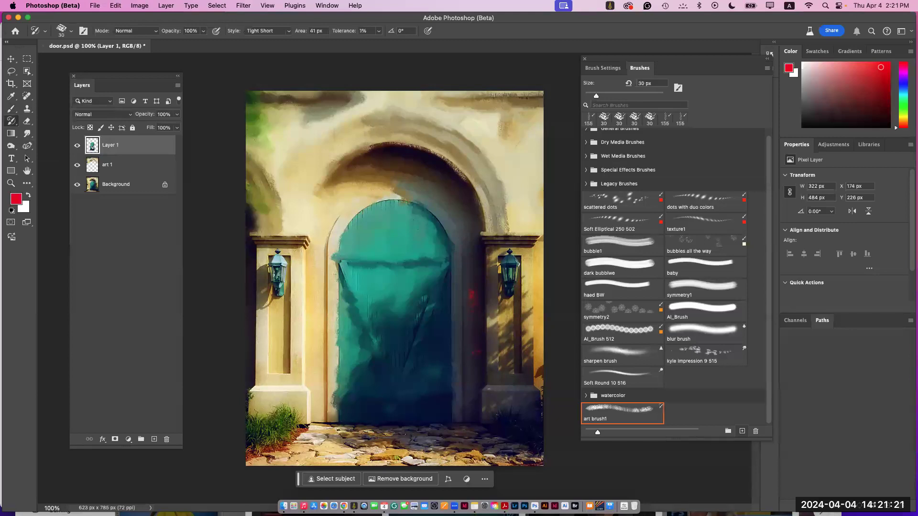
mouse_move(445, 220)
mouse_down()
mouse_move(485, 320)
mouse_move(486, 404)
mouse_move(538, 400)
mouse_up()
mouse_move(526, 335)
mouse_down()
mouse_move(521, 268)
mouse_move(529, 354)
mouse_move(497, 345)
mouse_move(512, 296)
mouse_move(509, 319)
mouse_up()
mouse_move(500, 223)
mouse_down()
mouse_move(532, 240)
mouse_move(500, 250)
mouse_up()
mouse_move(508, 108)
mouse_down()
mouse_move(535, 106)
mouse_move(495, 115)
mouse_move(475, 102)
mouse_up()
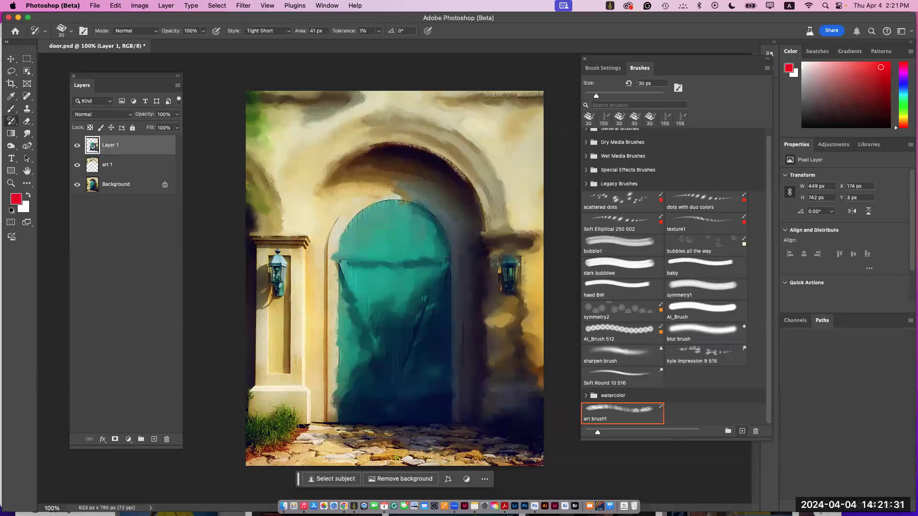
Step: Paint over the left pillar, the grass at its base, the stone path and the upper wall
mouse_move(296, 239)
mouse_down()
mouse_move(291, 396)
mouse_move(311, 421)
mouse_move(253, 382)
mouse_move(287, 445)
mouse_move(316, 455)
mouse_move(536, 457)
mouse_move(349, 438)
mouse_move(378, 454)
mouse_up()
mouse_move(272, 222)
mouse_down()
mouse_move(263, 191)
mouse_move(330, 184)
mouse_move(318, 189)
mouse_up()
drag(502, 120, 507, 126)
mouse_move(442, 101)
mouse_down()
mouse_move(383, 111)
mouse_move(282, 103)
mouse_move(265, 108)
mouse_move(259, 134)
mouse_up()
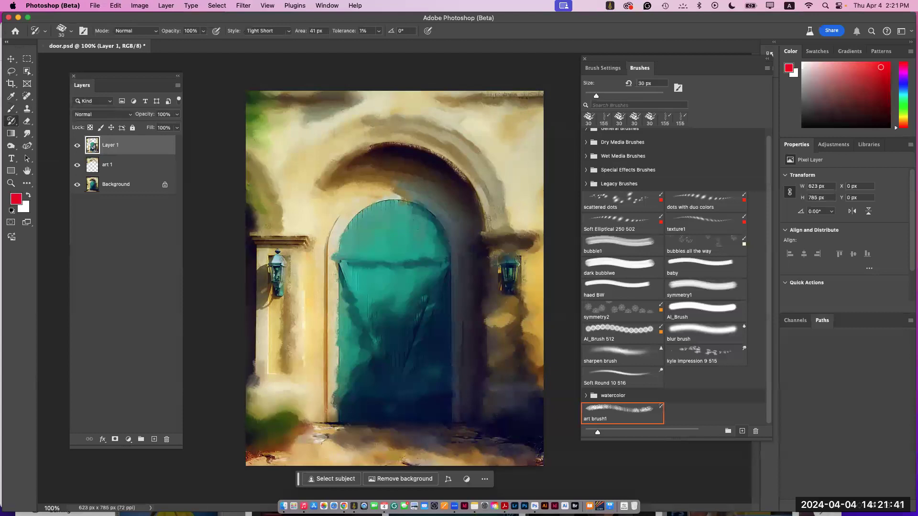
Step: Soften the door's left, arched and right edges with strokes, and paint over the stone path again
drag(339, 388, 330, 318)
mouse_move(335, 273)
mouse_down()
mouse_move(340, 215)
mouse_move(378, 203)
mouse_up()
drag(438, 220, 450, 373)
mouse_move(476, 433)
mouse_down()
mouse_move(455, 450)
mouse_move(287, 440)
mouse_move(268, 458)
mouse_up()
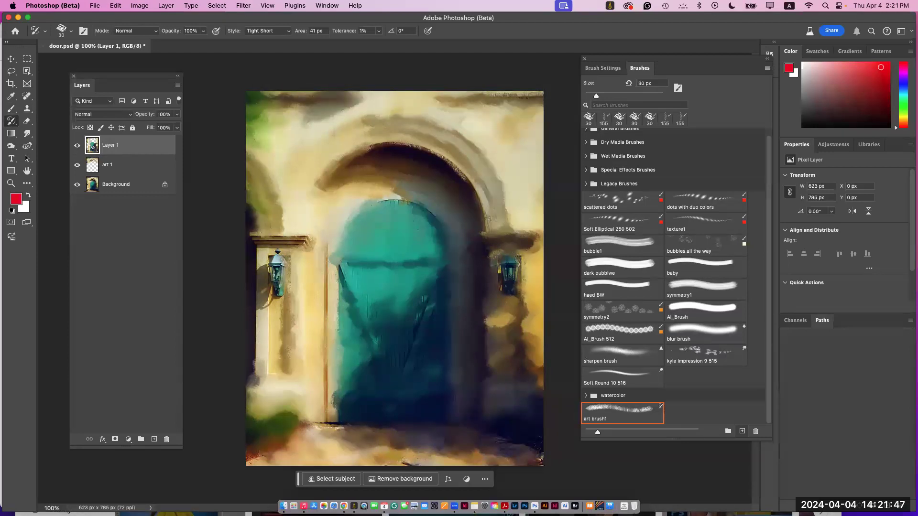
Step: Paint over the lower right pillar, the grass on the left, and the left pillar with its lantern
mouse_move(510, 320)
mouse_down()
mouse_move(535, 363)
mouse_move(536, 458)
mouse_move(483, 453)
mouse_up()
mouse_move(293, 446)
mouse_down()
mouse_move(266, 455)
mouse_move(254, 404)
mouse_move(294, 412)
mouse_up()
mouse_move(257, 385)
mouse_down()
mouse_move(275, 260)
mouse_move(287, 258)
mouse_move(282, 310)
mouse_move(287, 270)
mouse_up()
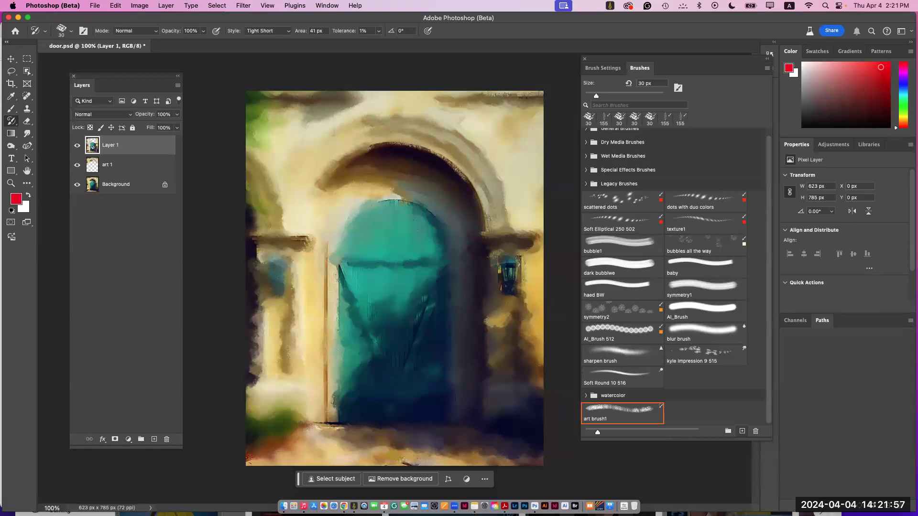
Step: Preview other blend modes on Layer 1 and keep it at Normal
click(102, 115)
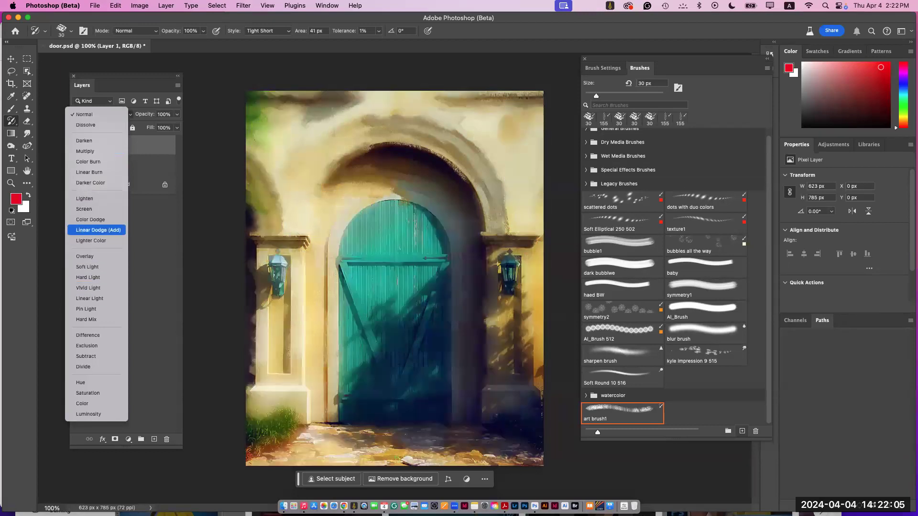
key(Return)
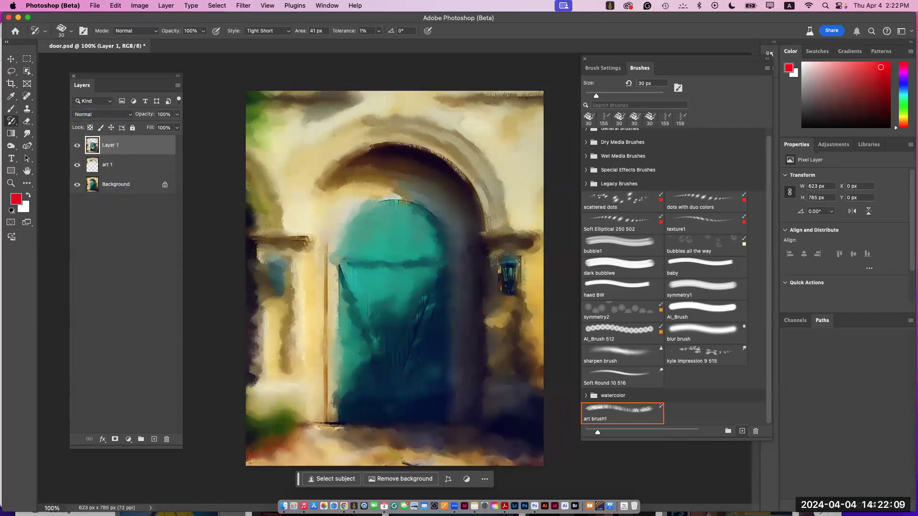
Step: Add another new layer and paint around the door's arch and left edge using the Dab style
key(alt+shift+super+n)
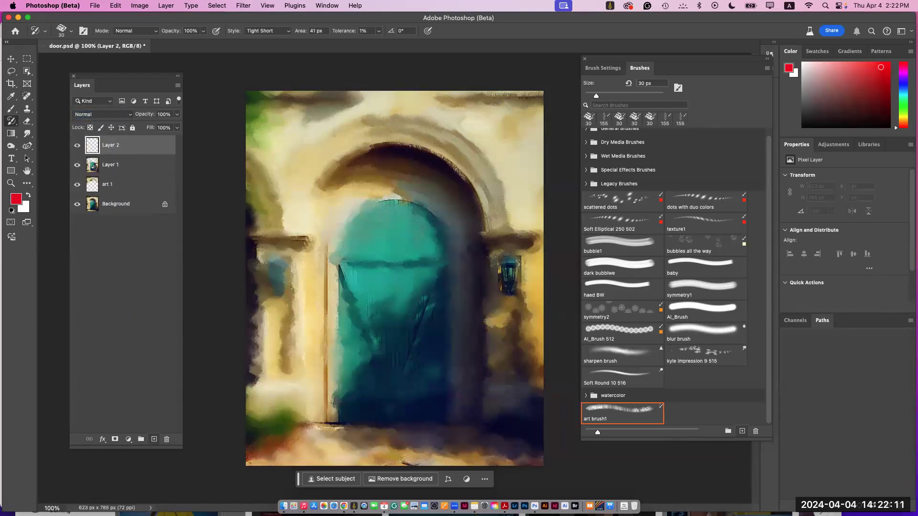
click(268, 31)
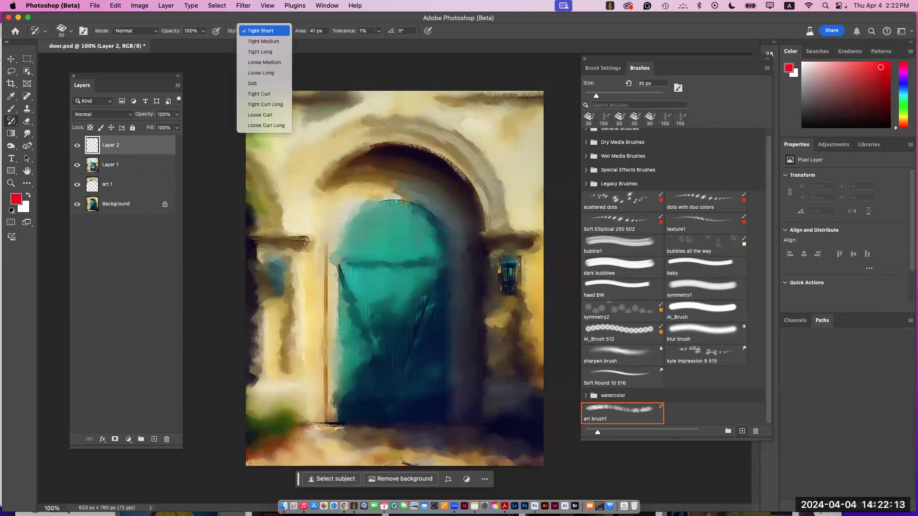
key(Return)
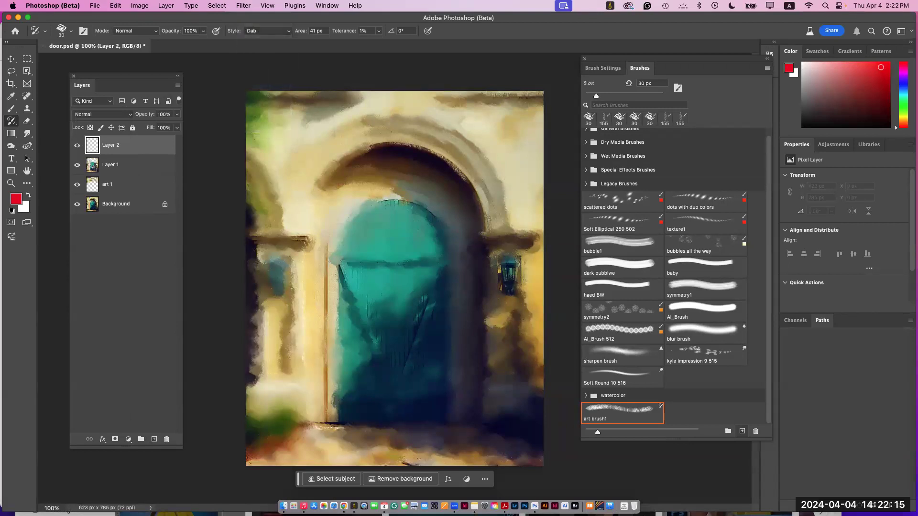
mouse_move(431, 239)
mouse_down()
mouse_move(423, 216)
mouse_move(346, 185)
mouse_move(389, 190)
mouse_up()
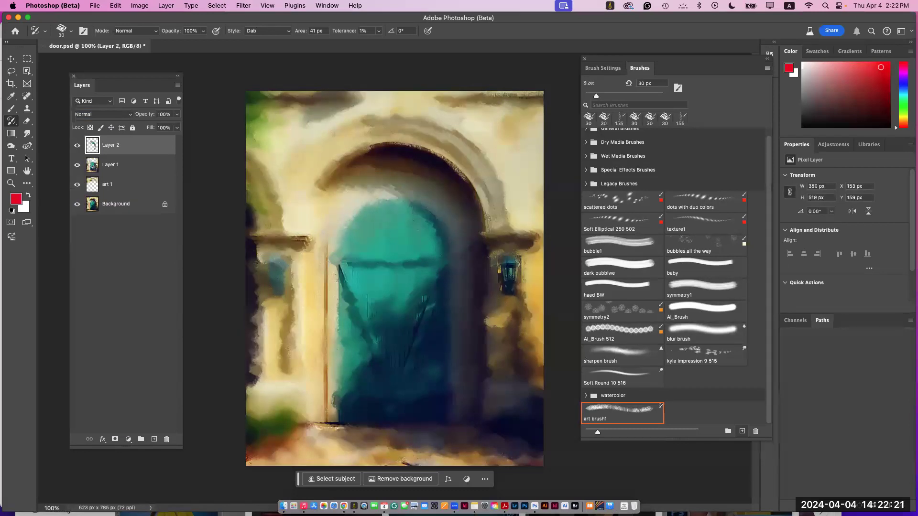
mouse_move(349, 258)
mouse_down()
mouse_move(323, 373)
mouse_move(342, 437)
mouse_up()
Step: Paint dabs over the right pillar, its lantern and capital, the outer arch and the left side of the wall
mouse_move(535, 237)
mouse_down()
mouse_move(496, 230)
mouse_move(525, 245)
mouse_move(493, 249)
mouse_up()
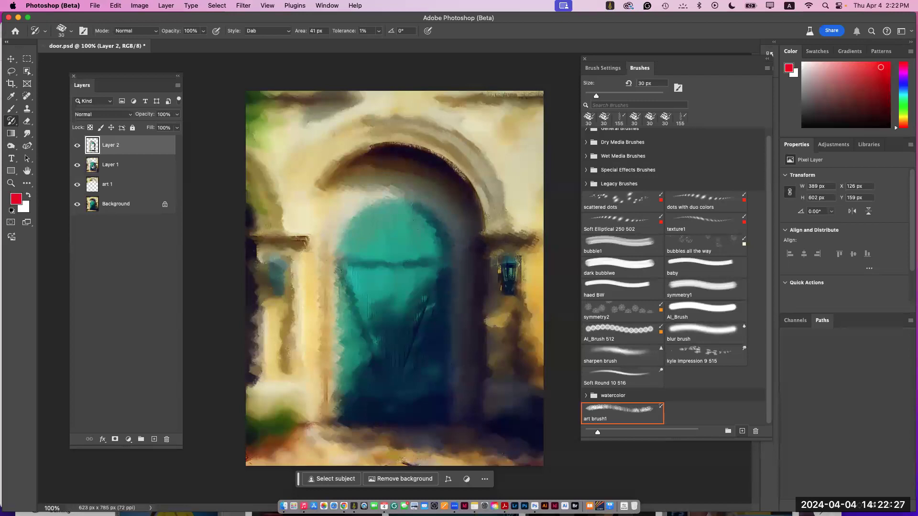
mouse_move(492, 322)
mouse_down()
mouse_move(505, 316)
mouse_move(503, 325)
mouse_move(527, 333)
mouse_up()
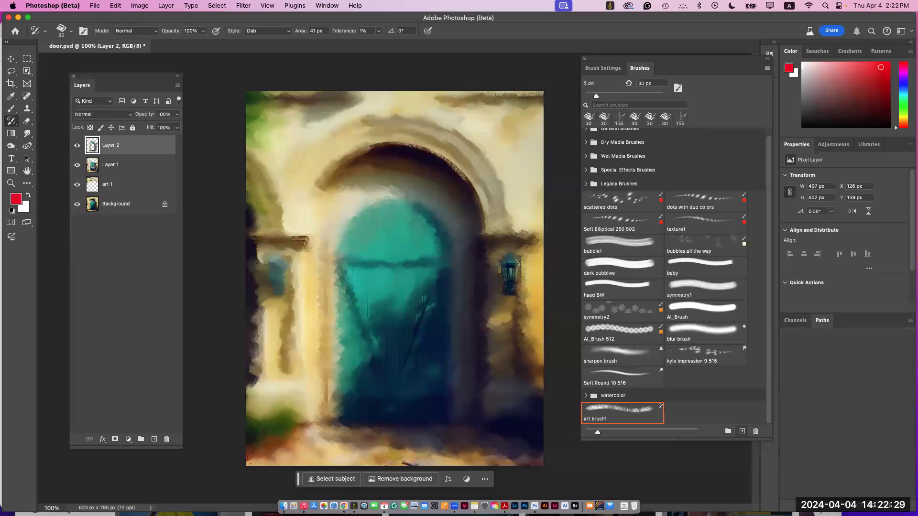
drag(521, 268, 526, 335)
drag(504, 218, 488, 177)
mouse_move(359, 143)
mouse_down()
mouse_move(451, 133)
mouse_move(318, 189)
mouse_move(299, 246)
mouse_move(267, 241)
mouse_move(304, 428)
mouse_move(385, 448)
mouse_up()
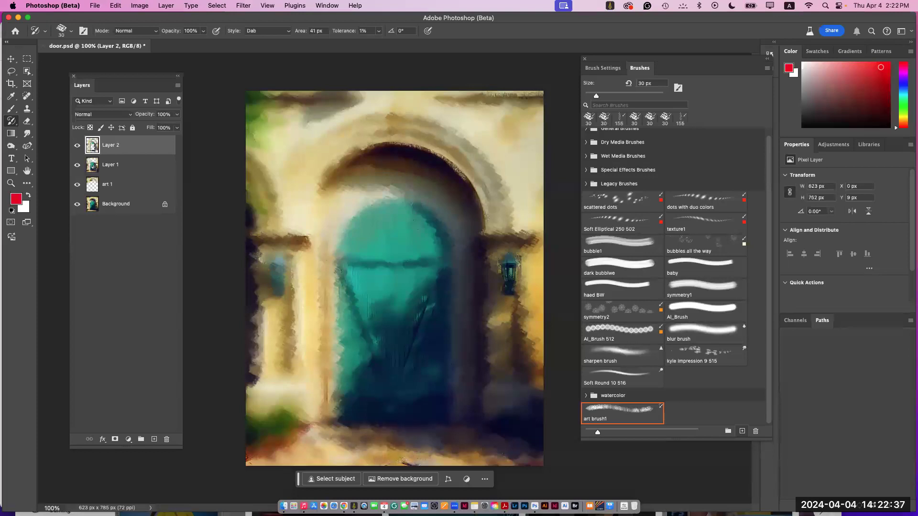
Step: Paint dabs over the door's left panel and save the brush as a preset including its size and tool settings
drag(351, 288, 369, 341)
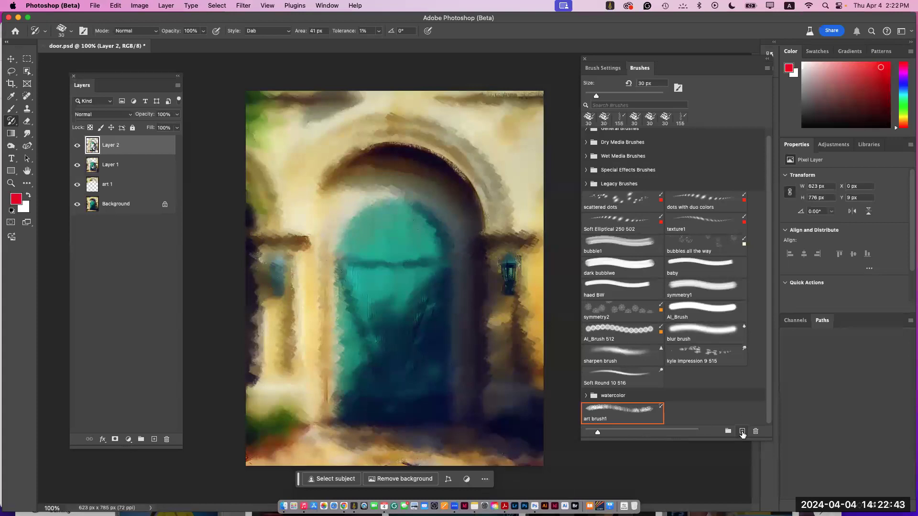
click(742, 433)
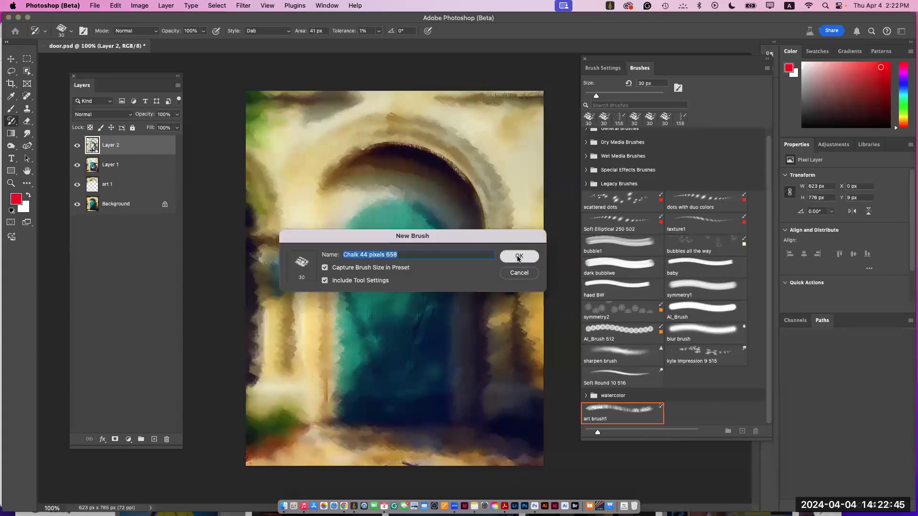
click(519, 256)
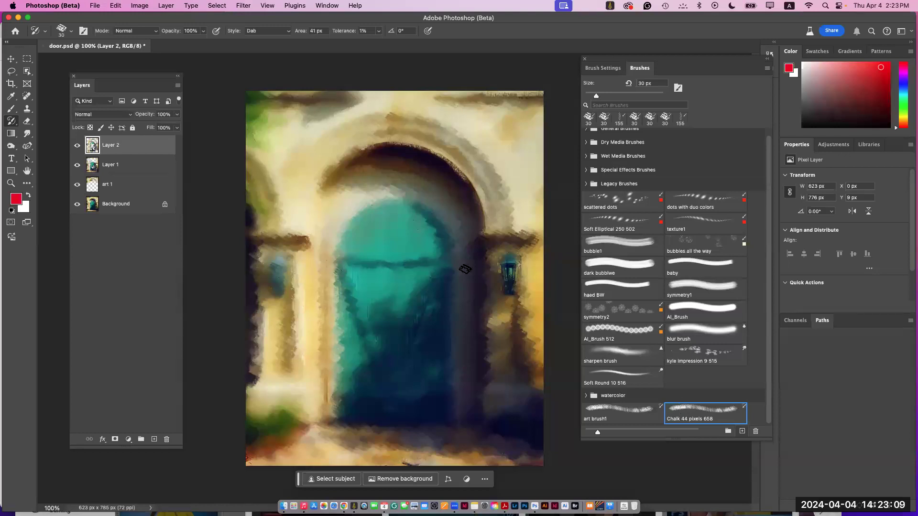
Step: Hide all layers except the Background, add a new layer, and paint over the door in the Tight Curl Long style
drag(81, 185, 74, 133)
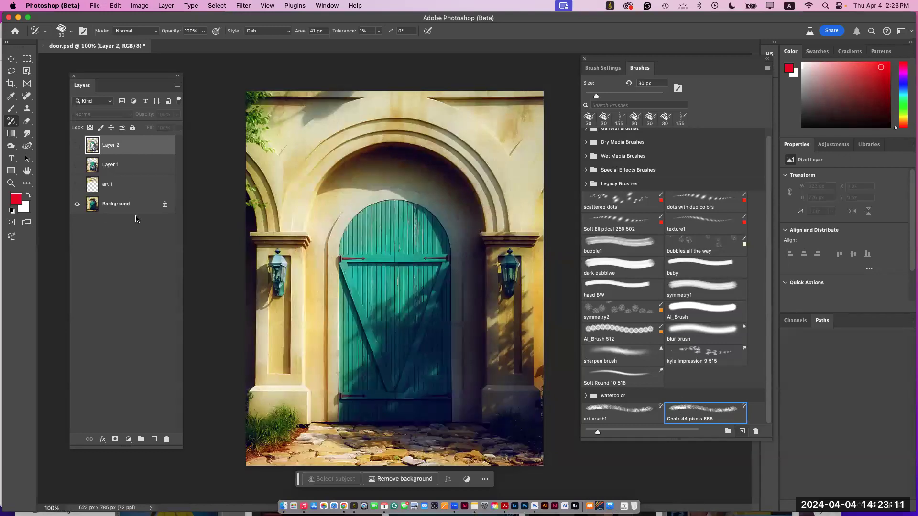
click(154, 439)
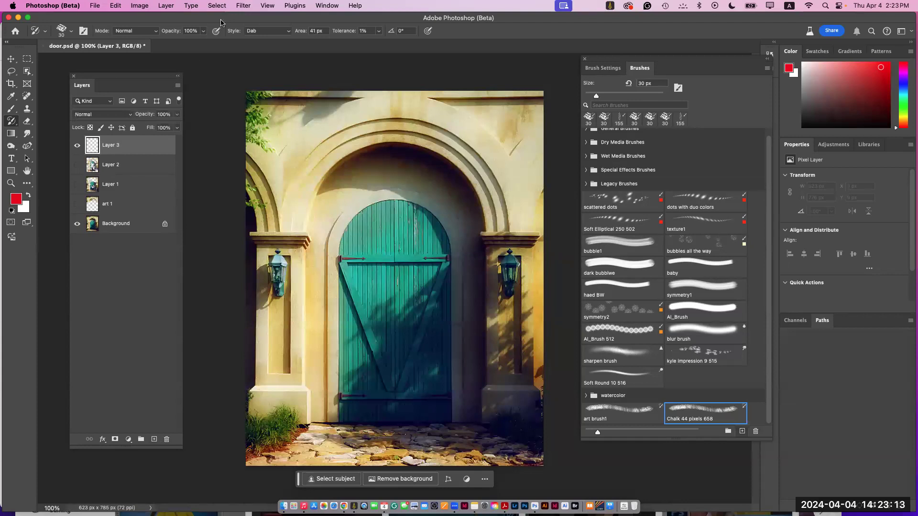
click(287, 31)
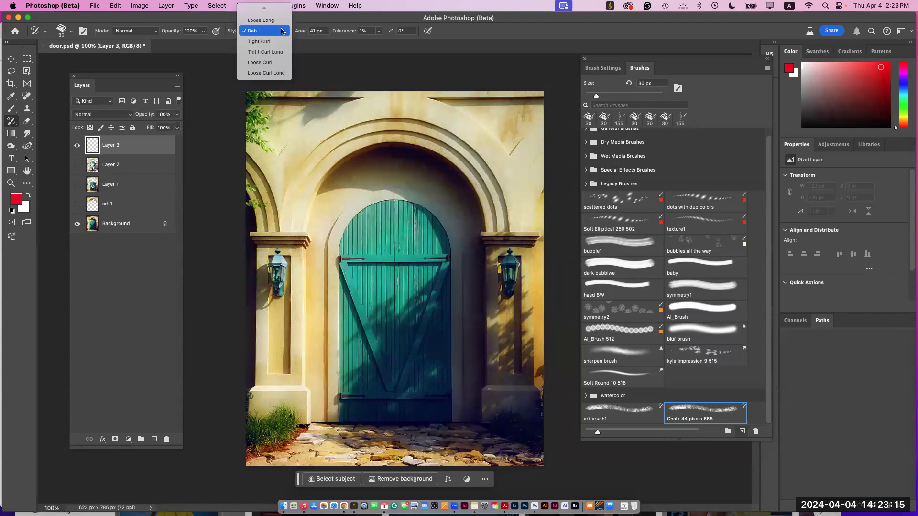
click(287, 54)
mouse_move(406, 211)
mouse_down()
mouse_move(444, 240)
mouse_move(378, 247)
mouse_move(380, 206)
mouse_move(430, 351)
mouse_move(443, 328)
mouse_move(401, 395)
mouse_move(378, 406)
mouse_up()
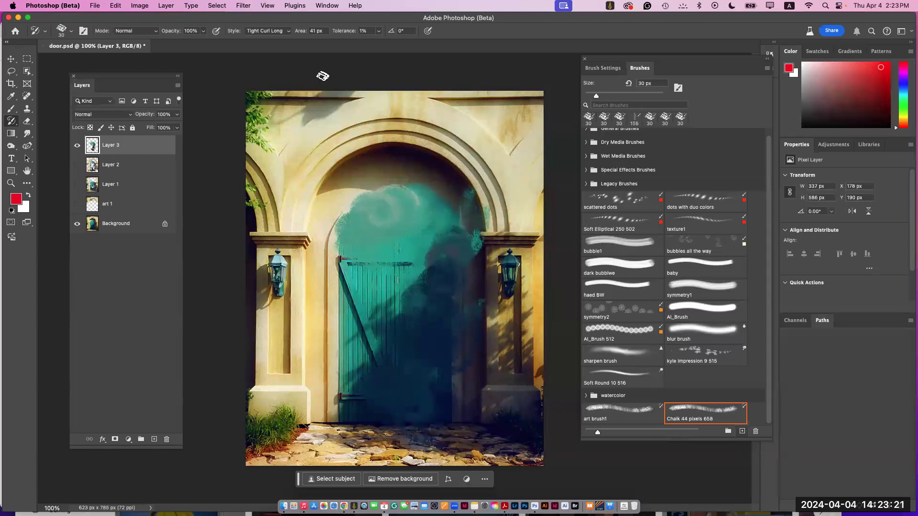
Step: Reduce the brush area to 18 px and paint curls over the arch, upper wall, right pillar and the paving stones
drag(300, 31, 287, 30)
mouse_move(304, 185)
mouse_down()
mouse_move(292, 221)
mouse_move(310, 149)
mouse_move(371, 123)
mouse_move(463, 166)
mouse_move(500, 238)
mouse_move(476, 120)
mouse_move(534, 142)
mouse_move(526, 220)
mouse_move(494, 149)
mouse_move(422, 113)
mouse_move(260, 96)
mouse_move(262, 186)
mouse_up()
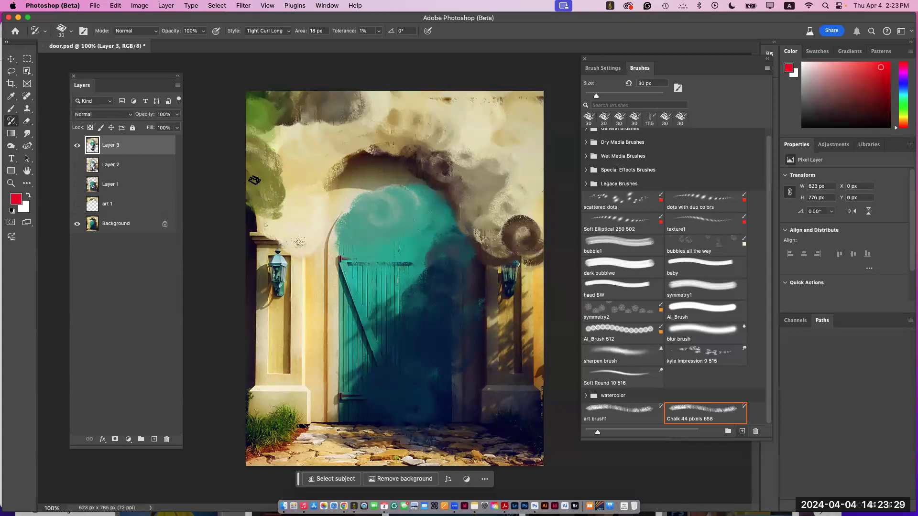
drag(362, 186, 337, 225)
mouse_move(507, 264)
mouse_down()
mouse_move(524, 232)
mouse_move(523, 434)
mouse_move(524, 426)
mouse_move(490, 436)
mouse_move(461, 432)
mouse_move(407, 449)
mouse_move(256, 454)
mouse_up()
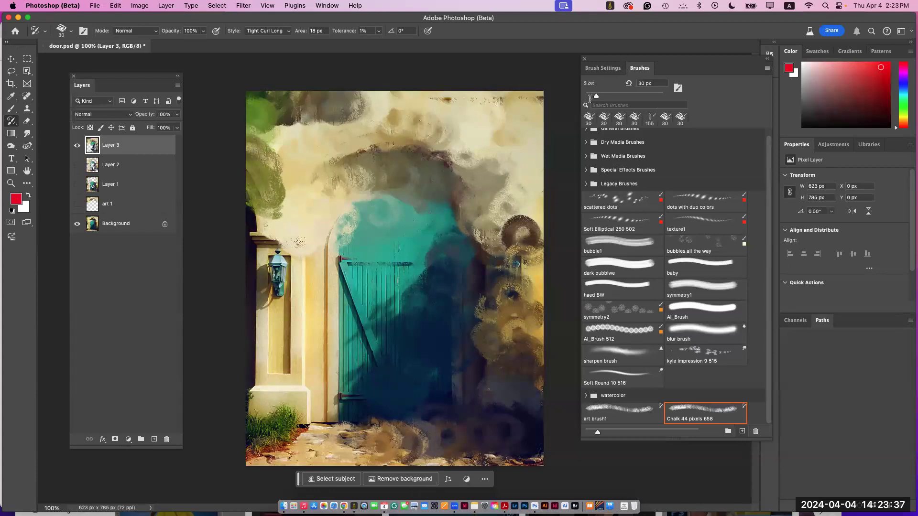
Step: Review the full list of history states and capture the current painting as a snapshot
click(612, 71)
click(771, 56)
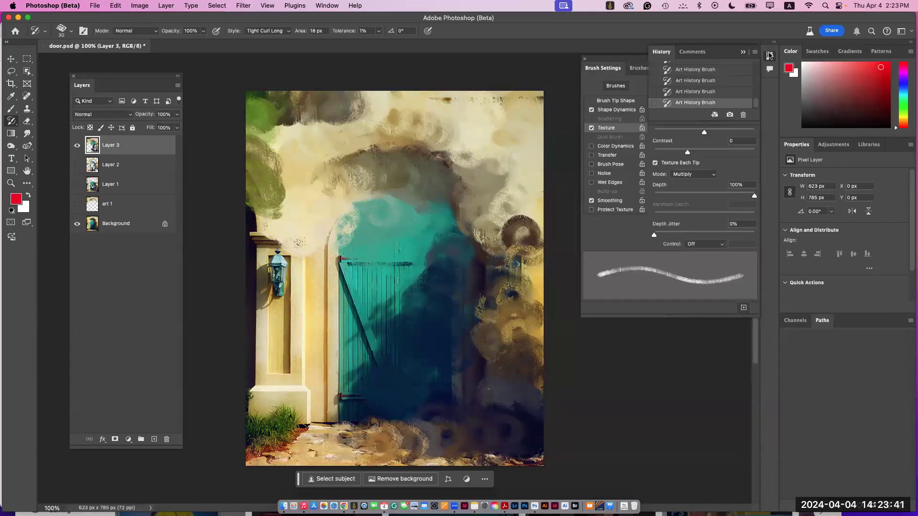
drag(704, 122, 696, 506)
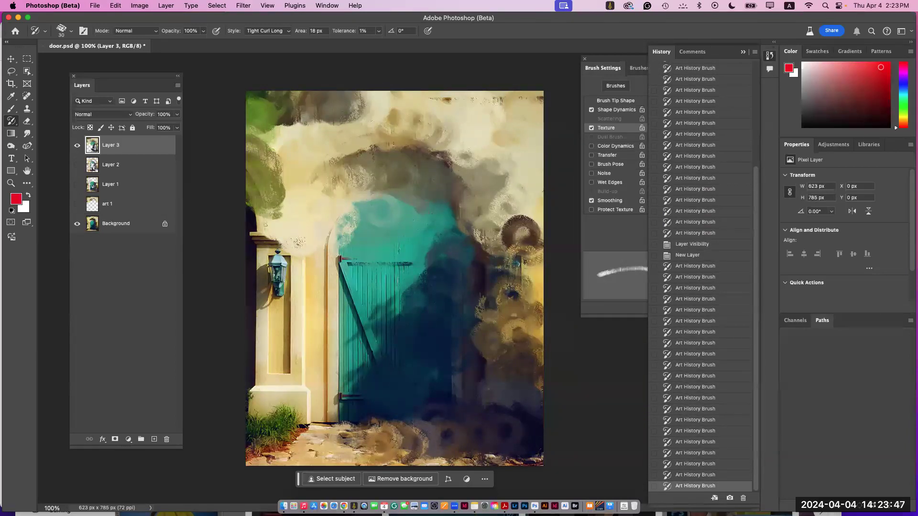
scroll(759, 226, up, 5)
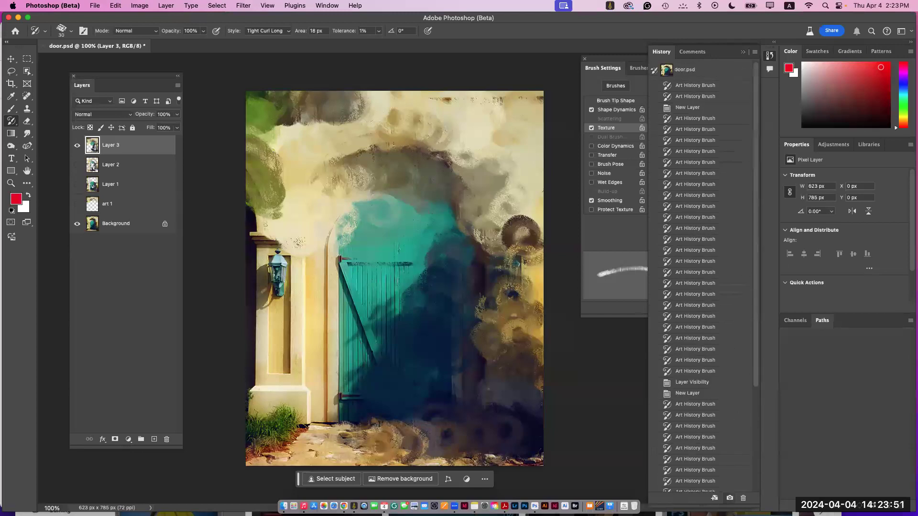
scroll(729, 490, down, 5)
scroll(761, 211, up, 5)
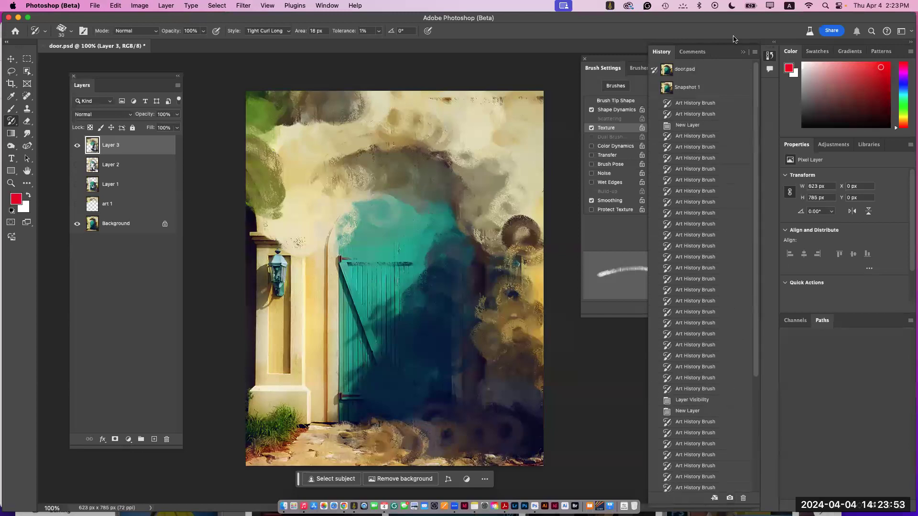
Step: Compare Snapshot 1 with the original door.psd state and finish on the original
click(704, 73)
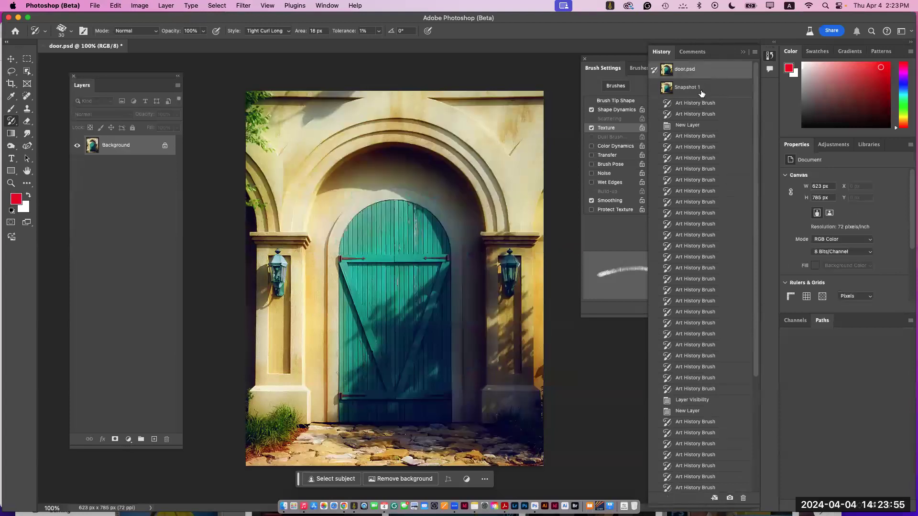
click(690, 88)
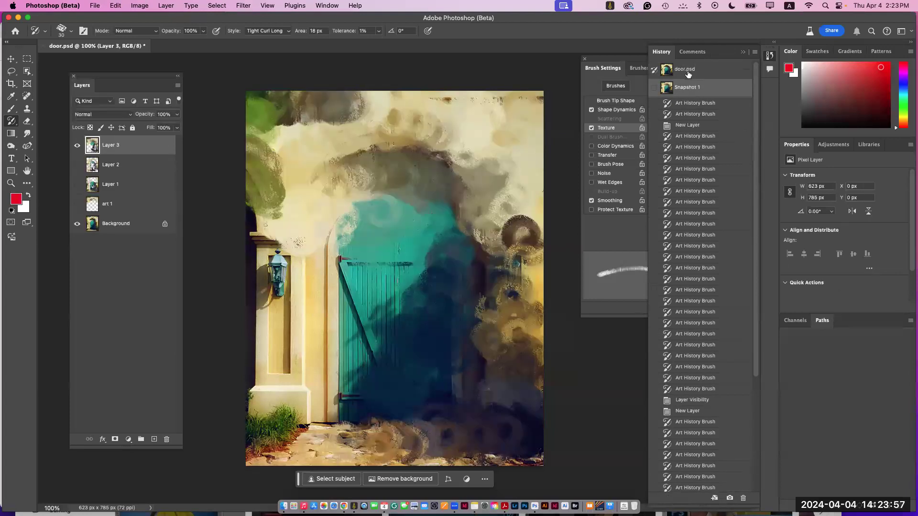
click(689, 75)
click(691, 85)
click(689, 73)
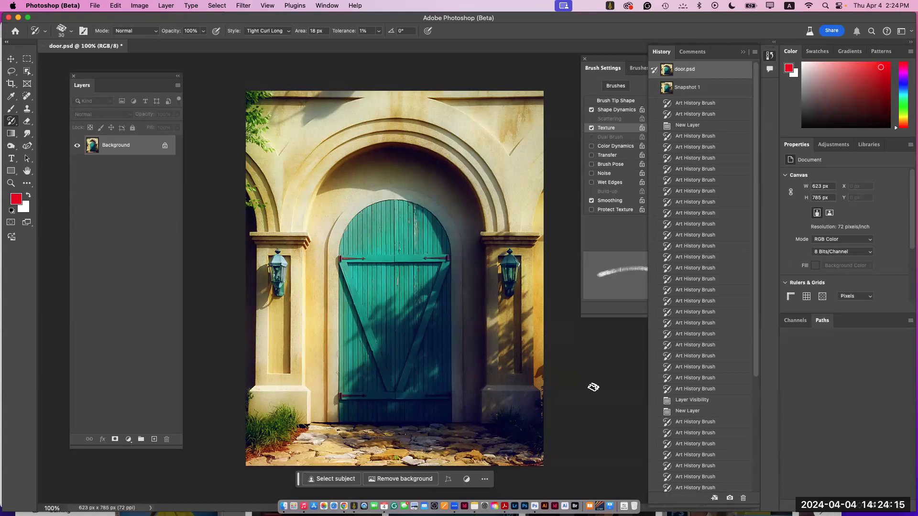
Step: Start opening a file and go to the parent folder of Drawing tools
click(95, 5)
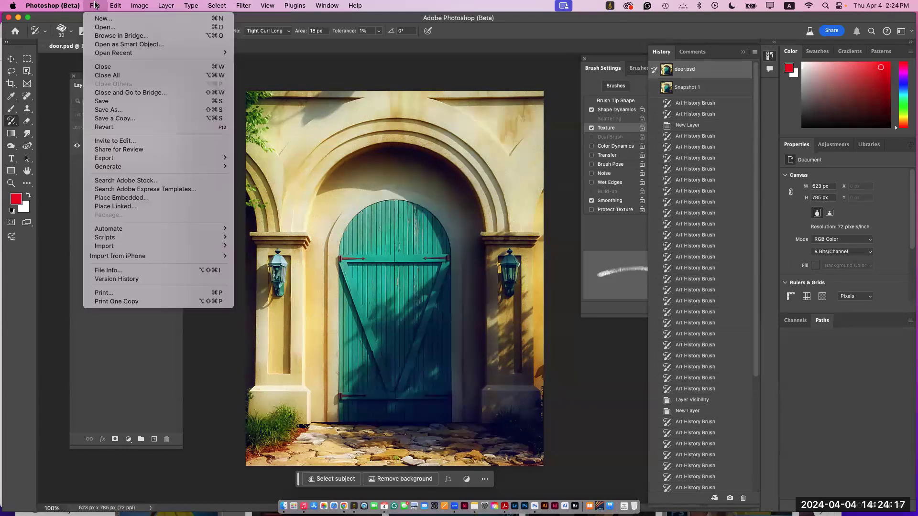
click(117, 36)
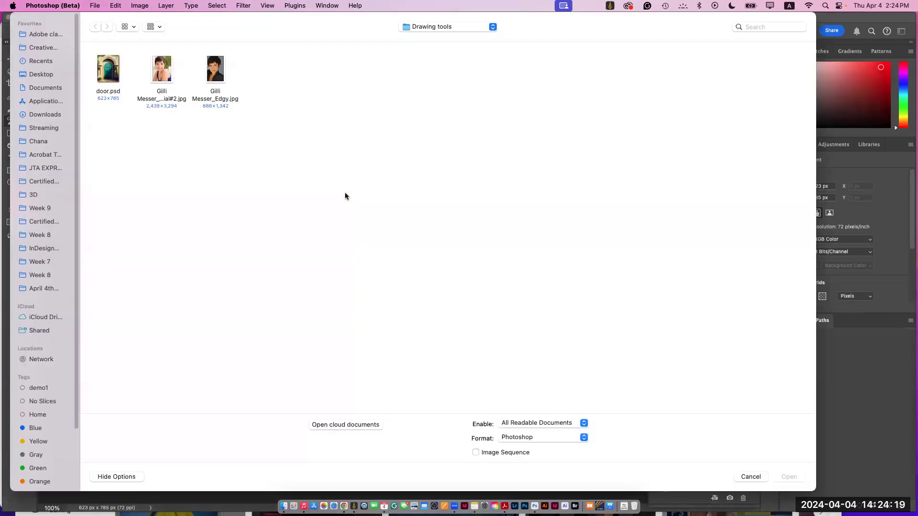
click(432, 27)
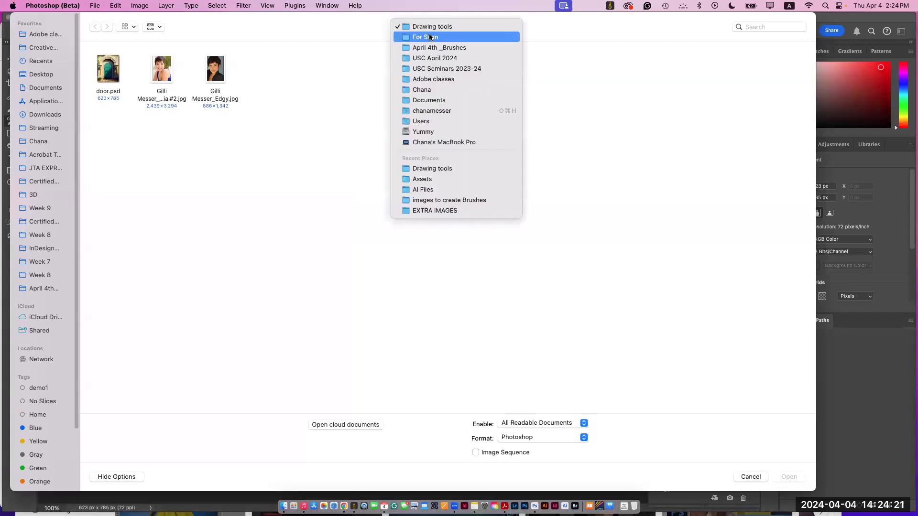
click(431, 37)
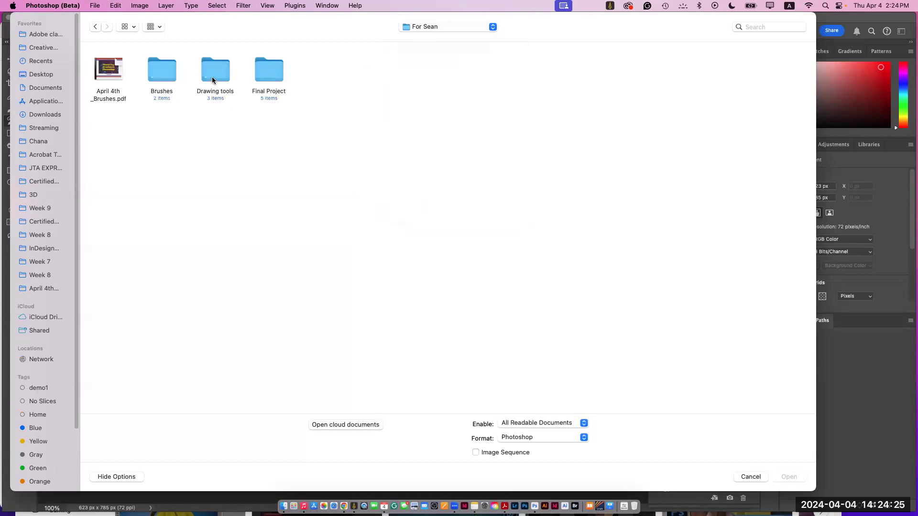
double_click(167, 77)
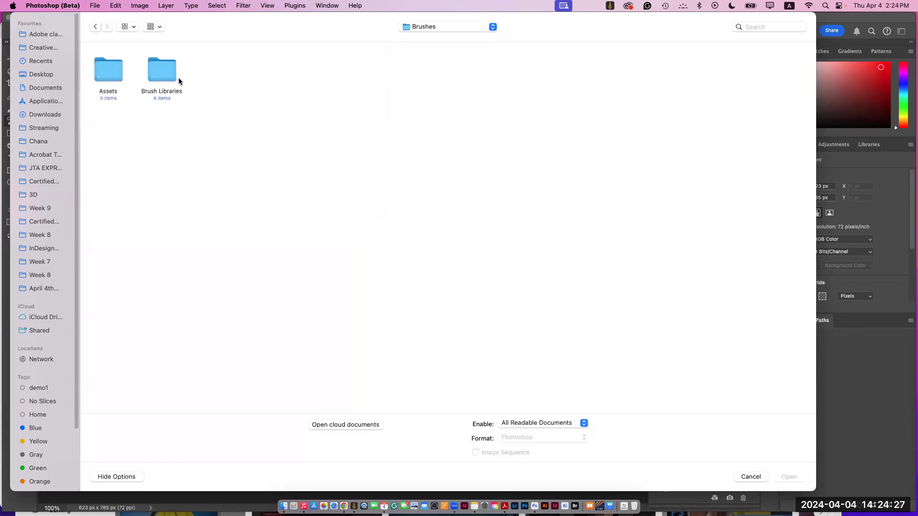
click(95, 27)
click(216, 69)
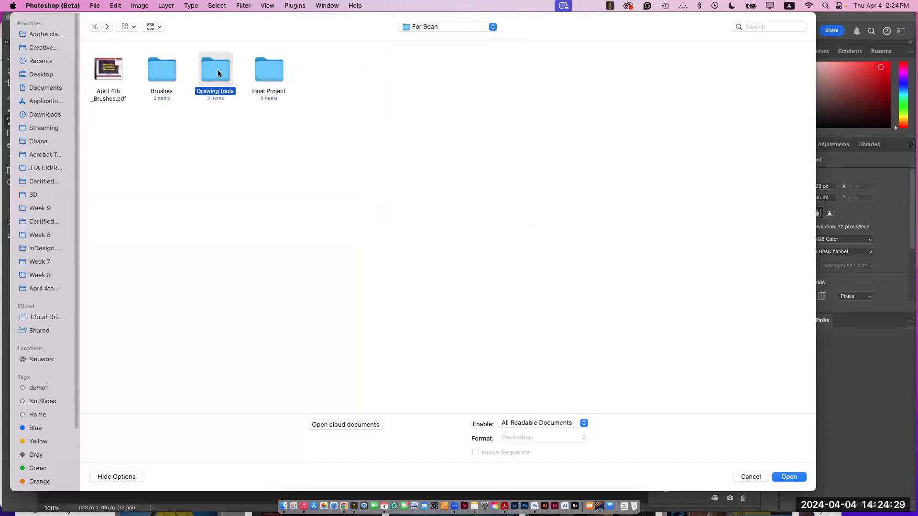
click(412, 26)
click(430, 35)
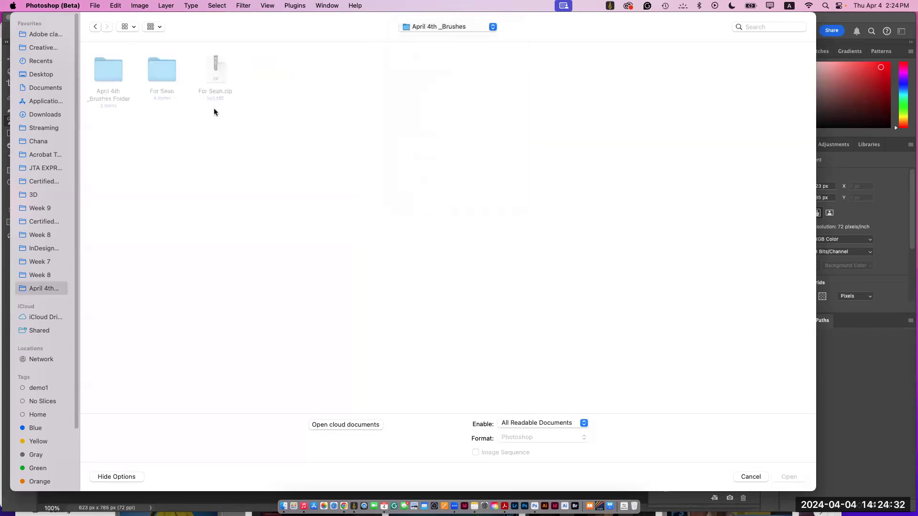
double_click(160, 77)
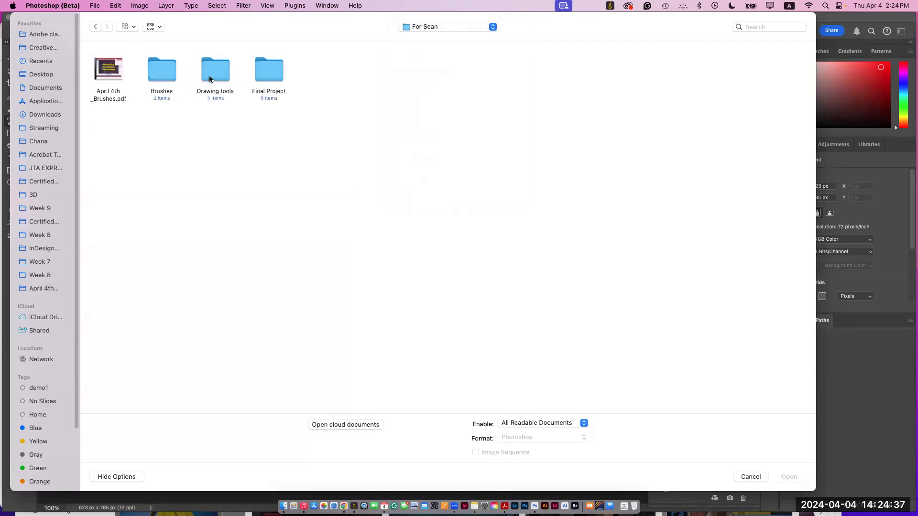
Step: Open color_bars.psd from the Mixer Brushes folder inside the Assets folder of Brushes
double_click(160, 77)
click(116, 74)
double_click(116, 75)
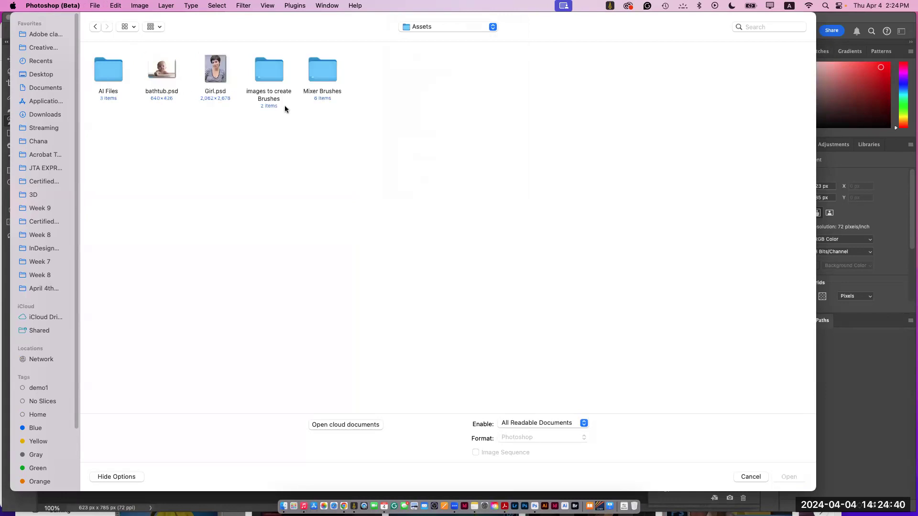
double_click(323, 74)
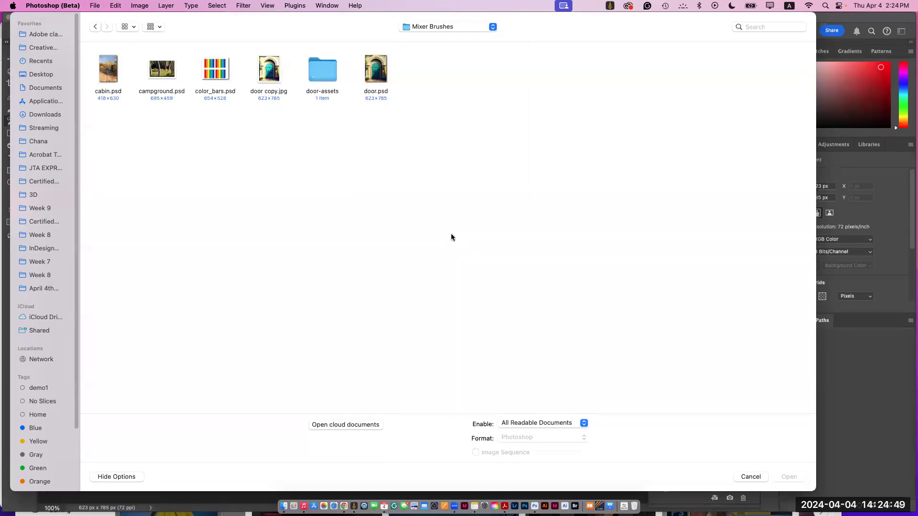
click(219, 74)
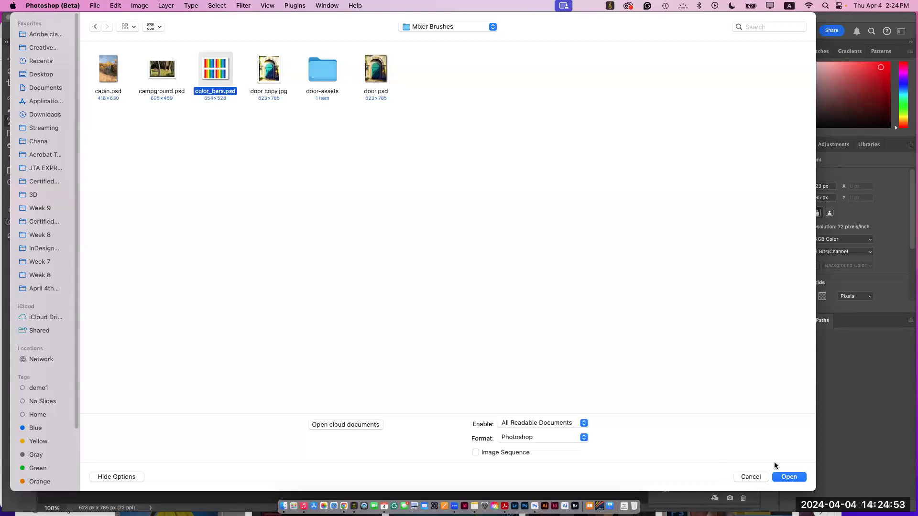
click(787, 478)
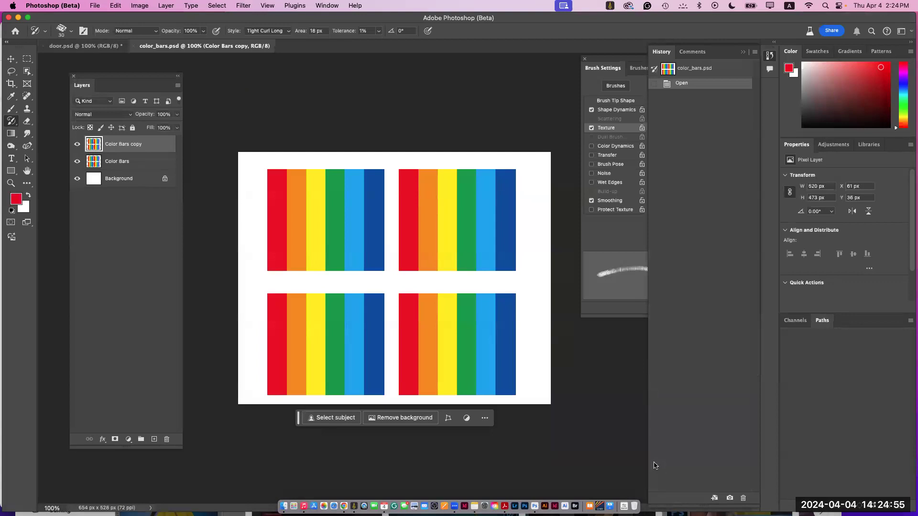
Step: Switch to the Mixer Brush and add a new layer above the color bars, with Sample All Layers enabled
click(661, 54)
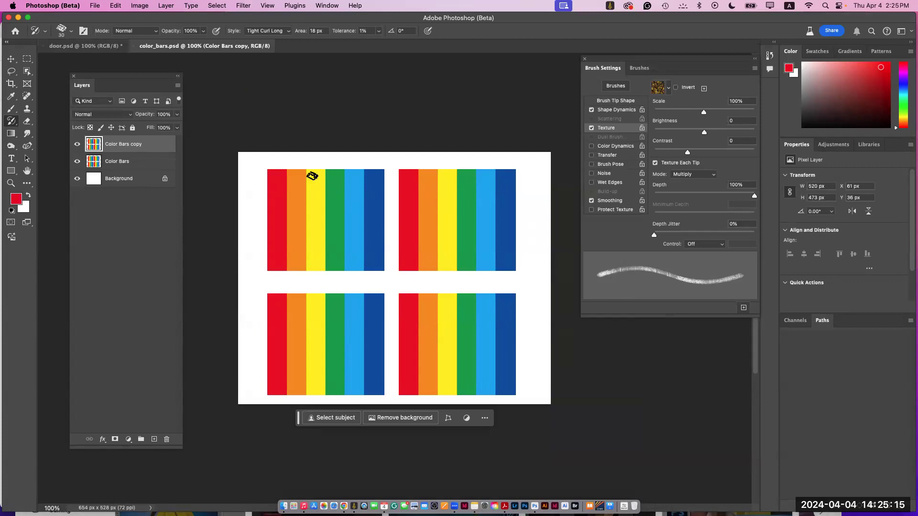
click(11, 108)
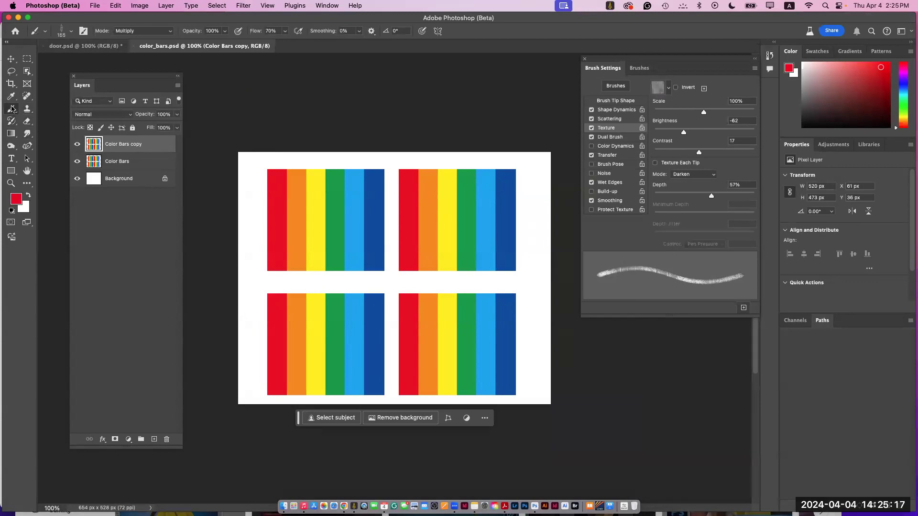
click(57, 144)
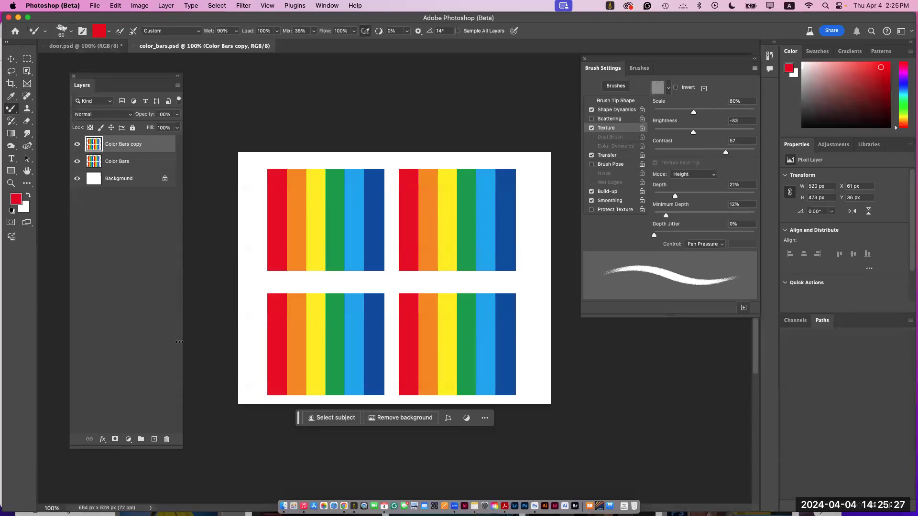
click(154, 439)
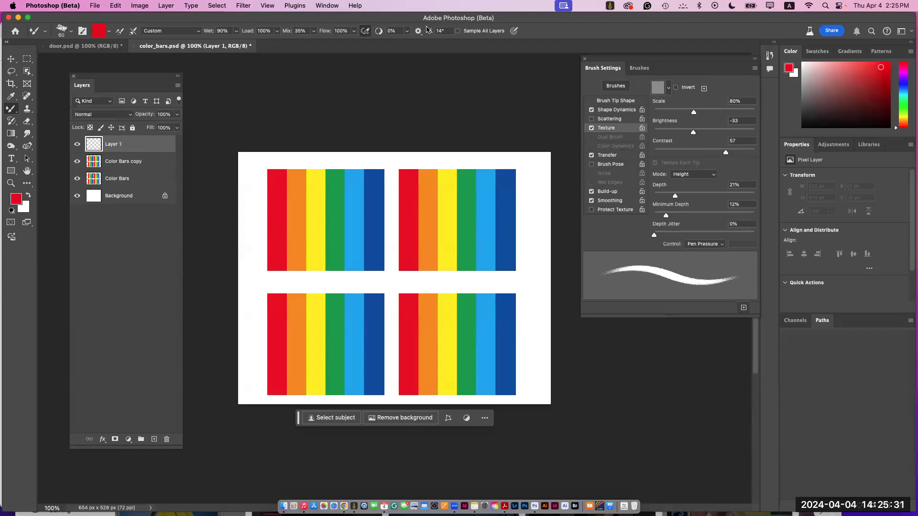
click(458, 31)
Step: Set the stroke smoothing to 24% and paint two red Mixer Brush strokes across the upper color bars
click(407, 32)
drag(407, 42, 416, 44)
click(419, 32)
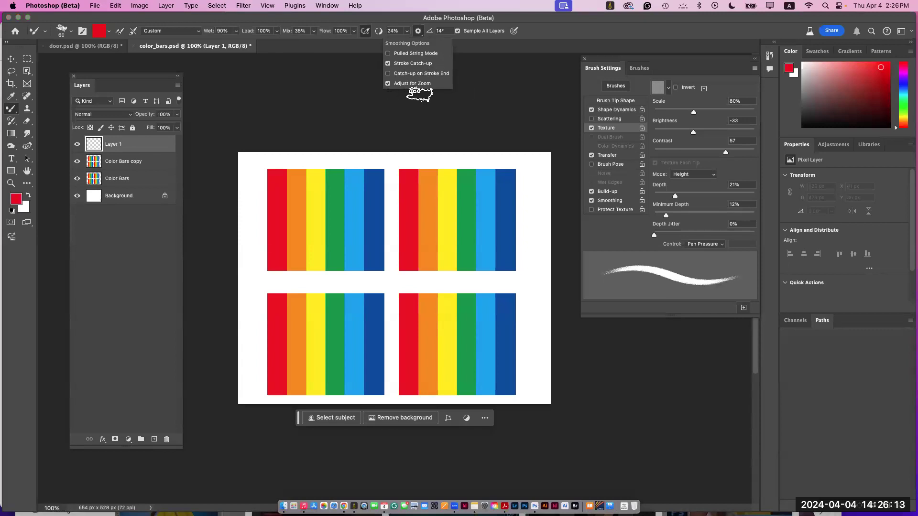
click(540, 27)
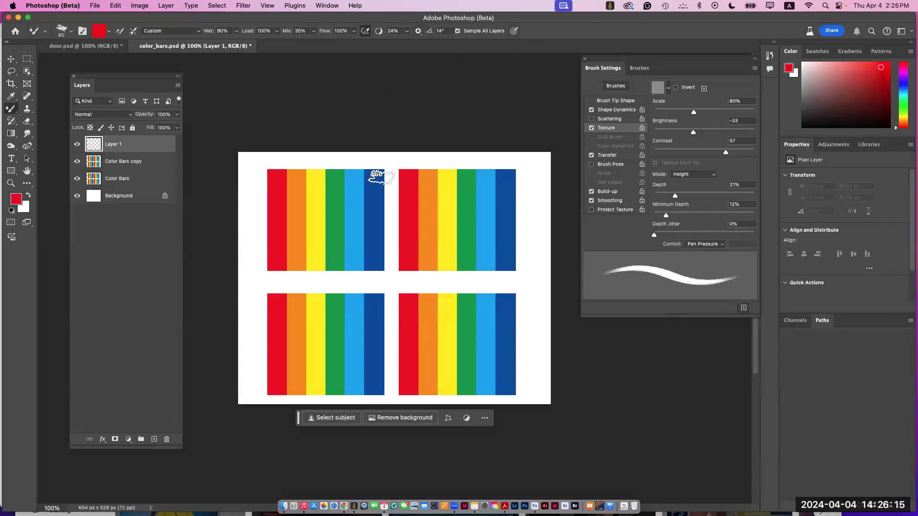
mouse_move(263, 191)
mouse_down()
mouse_move(345, 197)
mouse_move(365, 185)
mouse_move(379, 202)
mouse_move(407, 187)
mouse_move(423, 202)
mouse_move(453, 193)
mouse_move(557, 203)
mouse_move(253, 211)
mouse_move(291, 197)
mouse_move(330, 199)
mouse_move(358, 183)
mouse_move(378, 198)
mouse_move(426, 202)
mouse_move(425, 192)
mouse_move(473, 208)
mouse_move(481, 196)
mouse_move(512, 210)
mouse_move(531, 201)
mouse_up()
mouse_move(270, 229)
mouse_down()
mouse_move(305, 233)
mouse_move(321, 219)
mouse_move(344, 230)
mouse_move(437, 219)
mouse_move(467, 231)
mouse_move(503, 220)
mouse_move(557, 228)
mouse_up()
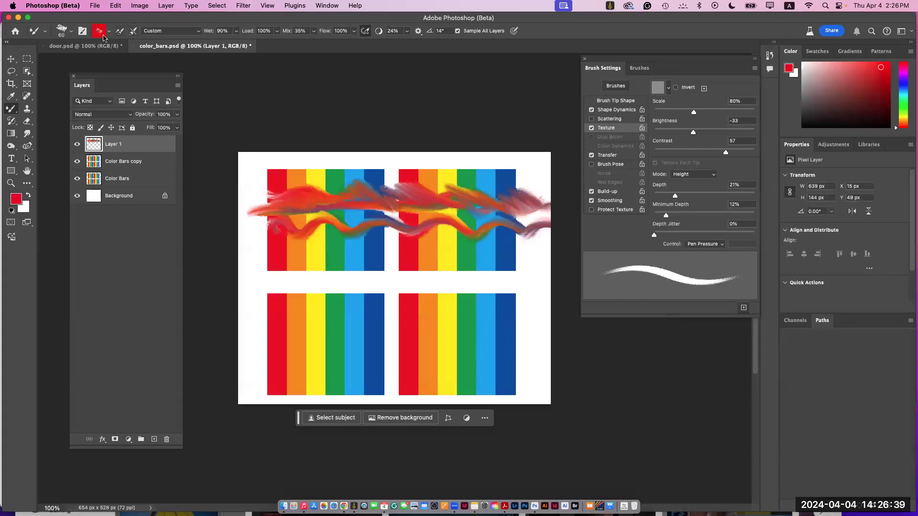
Step: Paint more wavy Mixer Brush strokes across the upper and lower color bars and the white top margin, without reloading the brush between strokes
click(119, 32)
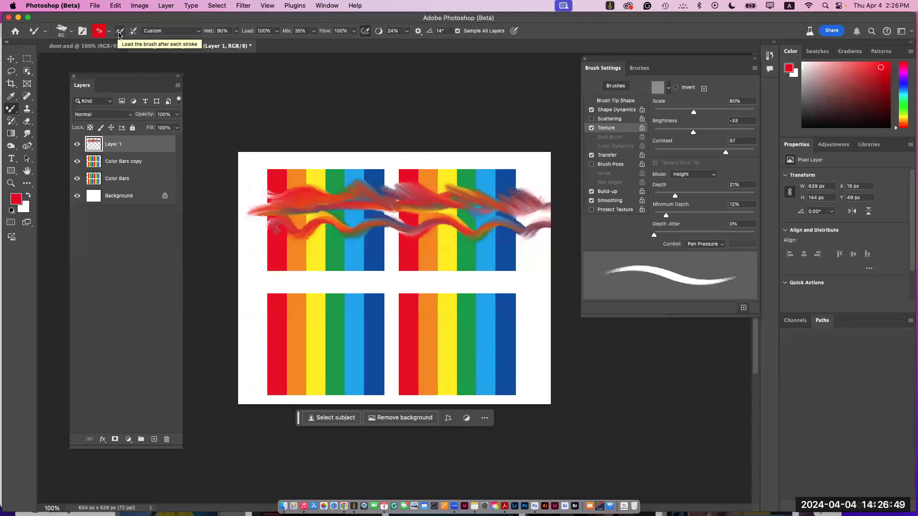
mouse_move(299, 242)
mouse_down()
mouse_move(331, 251)
mouse_move(353, 240)
mouse_move(383, 251)
mouse_move(422, 239)
mouse_move(464, 255)
mouse_move(481, 242)
mouse_move(521, 249)
mouse_up()
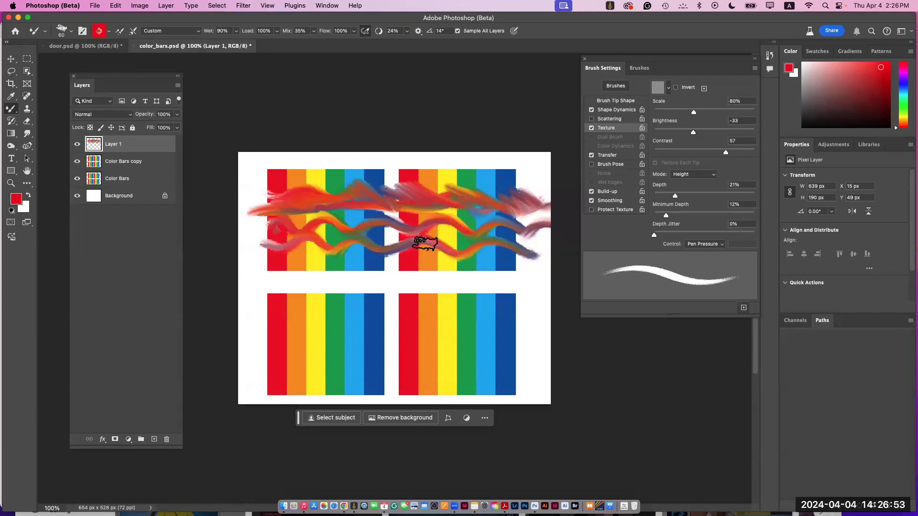
mouse_move(260, 315)
mouse_down()
mouse_move(299, 299)
mouse_move(325, 318)
mouse_move(537, 313)
mouse_up()
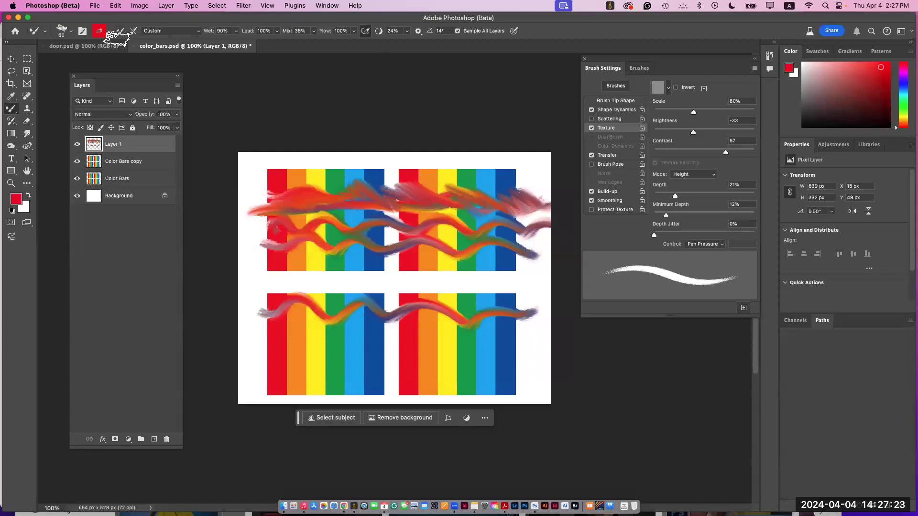
mouse_move(308, 160)
mouse_down()
mouse_move(459, 152)
mouse_move(549, 166)
mouse_move(525, 149)
mouse_move(511, 149)
mouse_move(509, 164)
mouse_move(474, 147)
mouse_move(468, 165)
mouse_move(423, 148)
mouse_move(400, 160)
mouse_move(241, 167)
mouse_move(266, 158)
mouse_move(255, 152)
mouse_move(294, 148)
mouse_move(525, 167)
mouse_move(433, 152)
mouse_move(257, 162)
mouse_move(302, 159)
mouse_move(266, 148)
mouse_up()
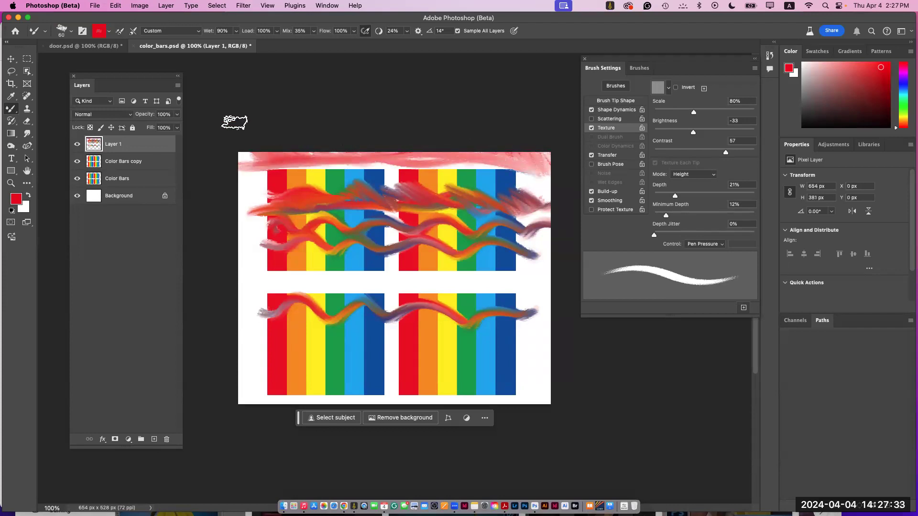
Step: With Layer 1 hidden, paint two wavy red strokes across the upper color bars on a new layer, loading the brush after each stroke
click(77, 144)
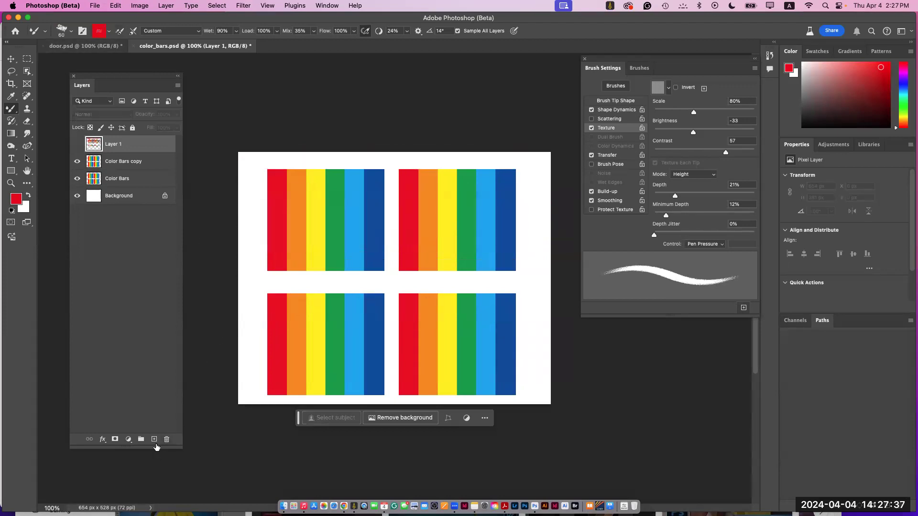
click(154, 439)
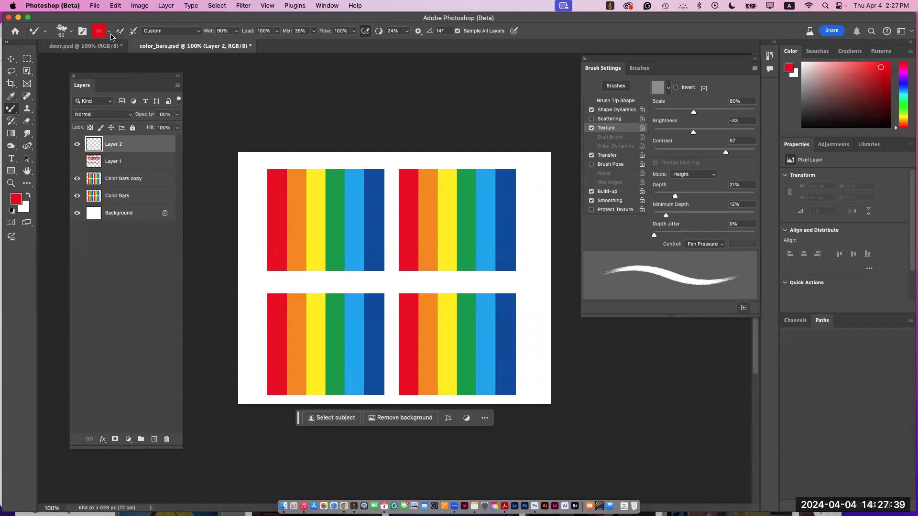
click(120, 32)
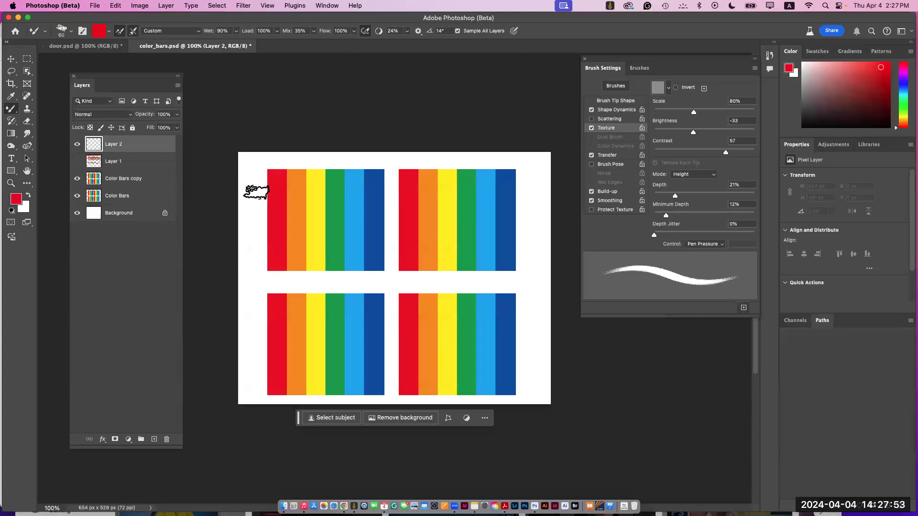
mouse_move(258, 195)
mouse_down()
mouse_move(307, 185)
mouse_move(355, 197)
mouse_move(388, 183)
mouse_move(443, 210)
mouse_move(485, 192)
mouse_move(544, 208)
mouse_up()
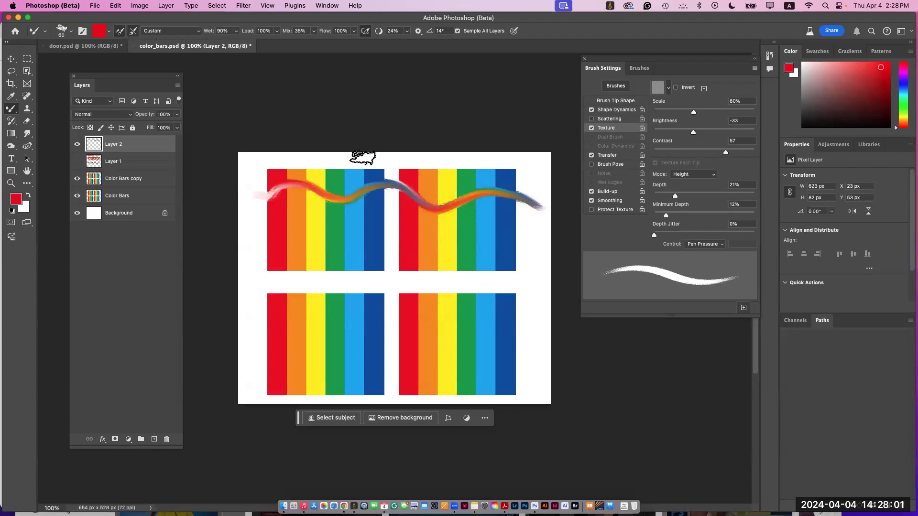
mouse_move(267, 214)
mouse_down()
mouse_move(323, 217)
mouse_move(366, 205)
mouse_move(418, 218)
mouse_move(550, 221)
mouse_up()
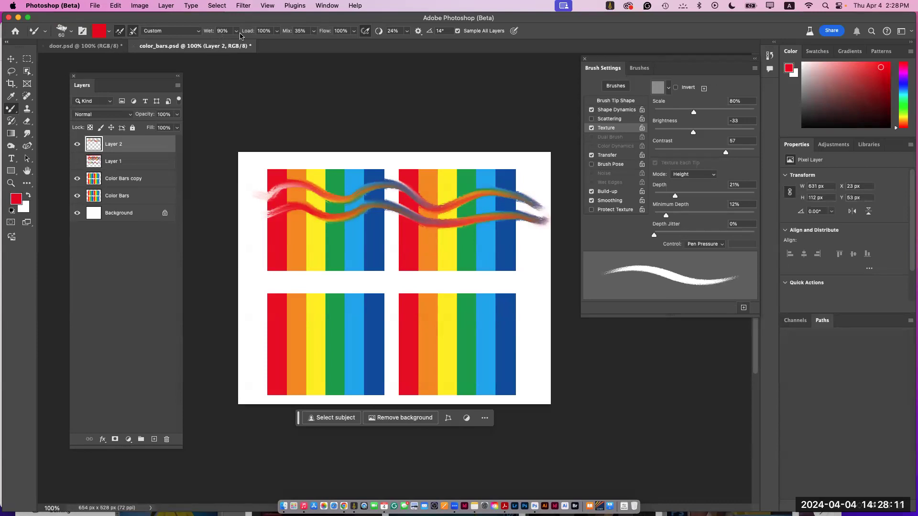
Step: Set the Mixer Brush to 100% wet and 99% mix, with loading after each stroke turned off
click(236, 31)
drag(236, 44, 324, 40)
click(121, 32)
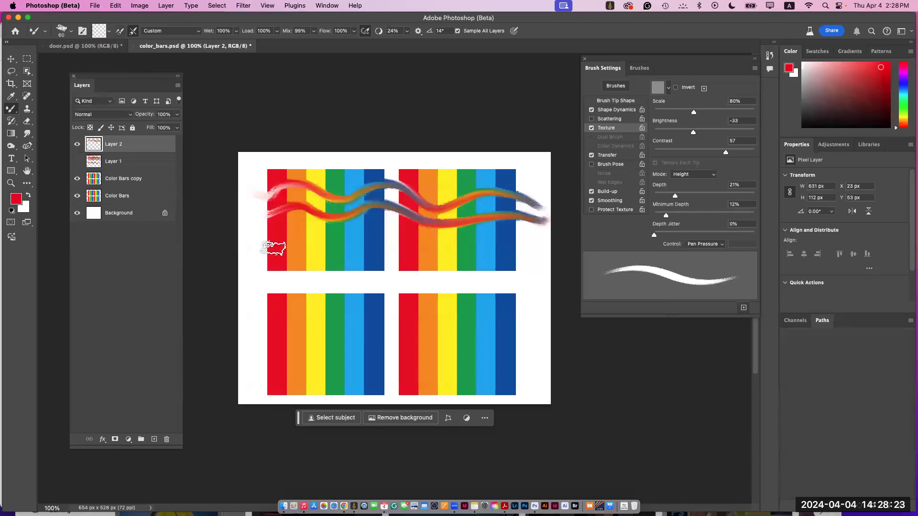
Step: Smear the bar colors with a wavy stroke across the upper bars, two across the lower bars, and diagonal scribbles below them
mouse_move(279, 239)
mouse_down()
mouse_move(307, 251)
mouse_move(340, 237)
mouse_move(437, 241)
mouse_move(513, 258)
mouse_up()
mouse_move(506, 322)
mouse_down()
mouse_move(474, 334)
mouse_move(440, 321)
mouse_move(403, 332)
mouse_move(343, 313)
mouse_move(322, 329)
mouse_move(261, 333)
mouse_up()
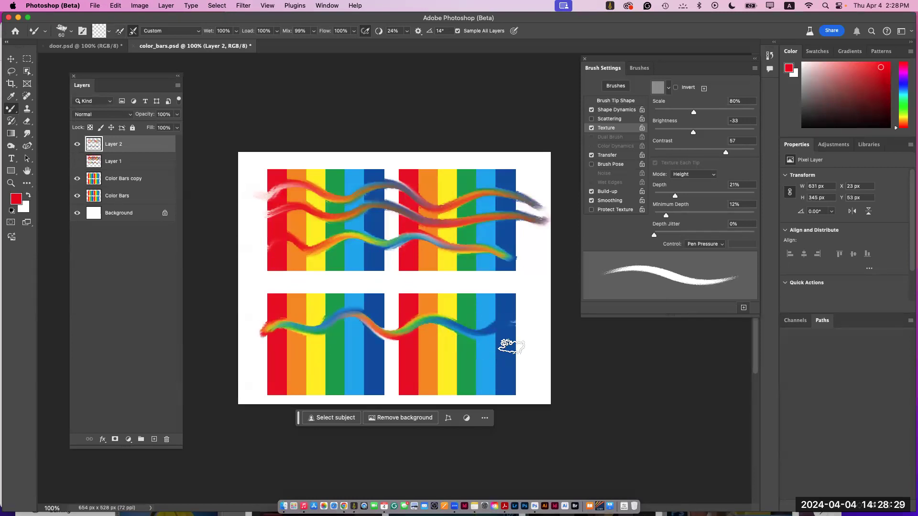
mouse_move(481, 357)
mouse_down()
mouse_move(458, 348)
mouse_move(418, 358)
mouse_move(367, 341)
mouse_move(309, 359)
mouse_move(267, 354)
mouse_up()
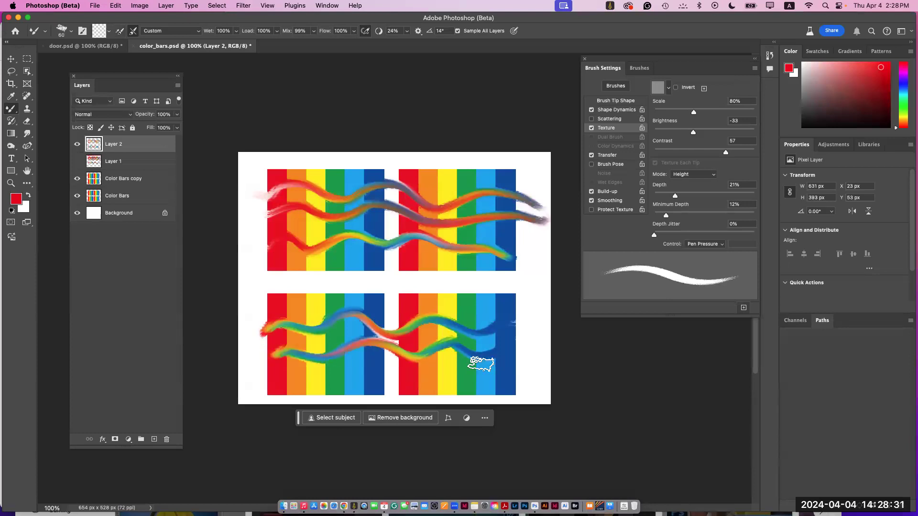
mouse_move(488, 360)
mouse_down()
mouse_move(483, 389)
mouse_move(474, 391)
mouse_move(420, 356)
mouse_move(440, 400)
mouse_move(407, 381)
mouse_move(350, 365)
mouse_move(326, 369)
mouse_move(345, 402)
mouse_move(276, 378)
mouse_move(268, 417)
mouse_move(259, 361)
mouse_move(302, 346)
mouse_move(382, 400)
mouse_move(417, 397)
mouse_move(407, 363)
mouse_move(414, 337)
mouse_up()
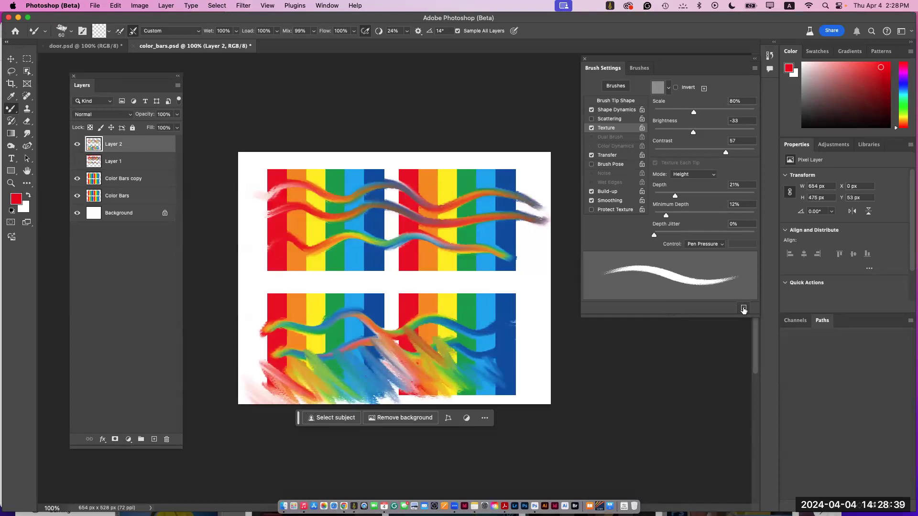
Step: Save the current Mixer Brush as a new brush preset and scribble over the blue part of the lower-right color bars
click(743, 308)
click(520, 255)
click(639, 68)
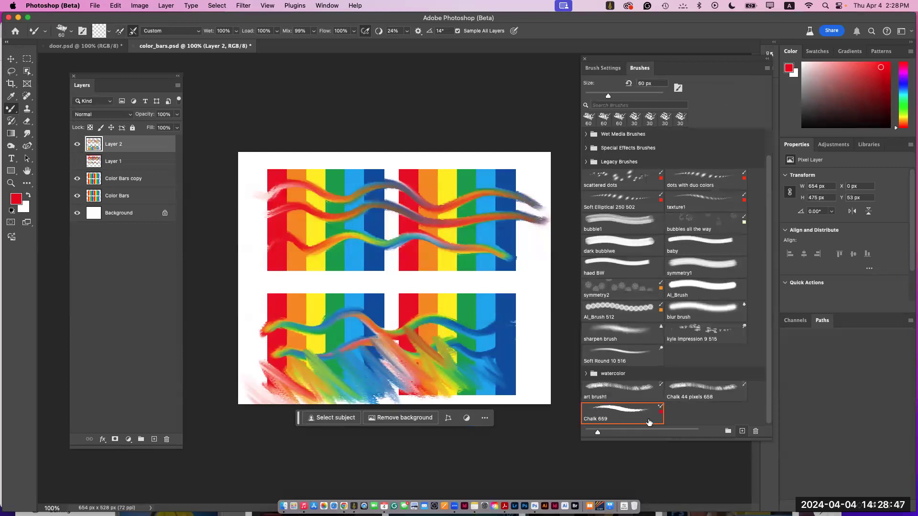
mouse_move(482, 331)
mouse_down()
mouse_move(473, 313)
mouse_move(494, 344)
mouse_move(457, 312)
mouse_move(481, 346)
mouse_up()
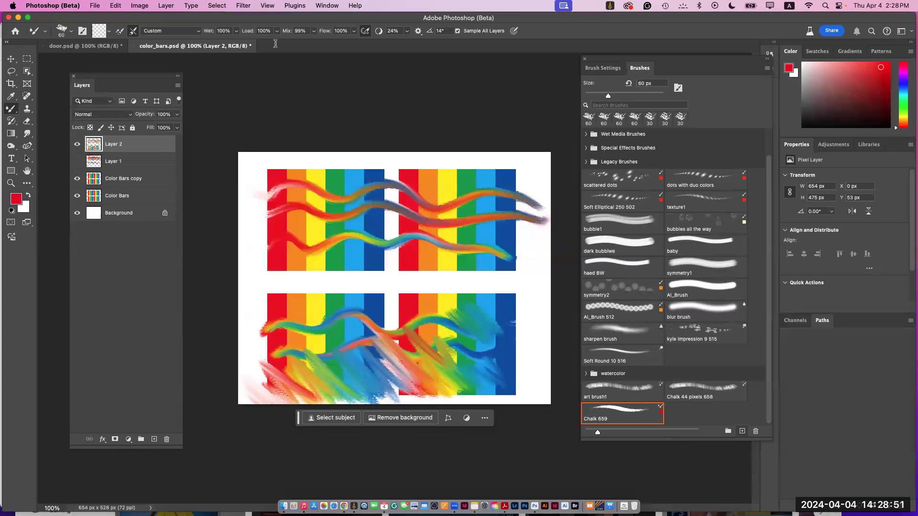
Step: Open the cabin.psd file
click(95, 5)
click(105, 26)
click(108, 73)
click(795, 478)
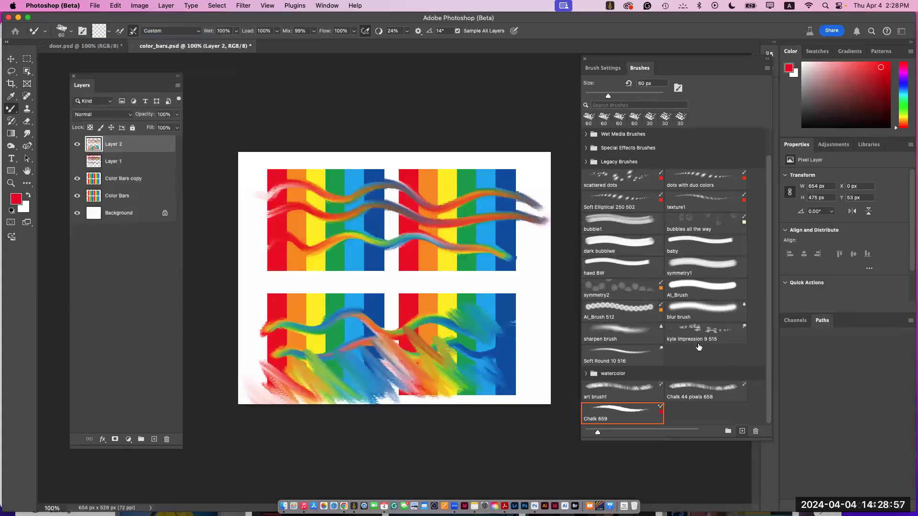
Step: Add a new layer named roof above the photo layer
click(155, 440)
double_click(109, 146)
text(roof)
key(Return)
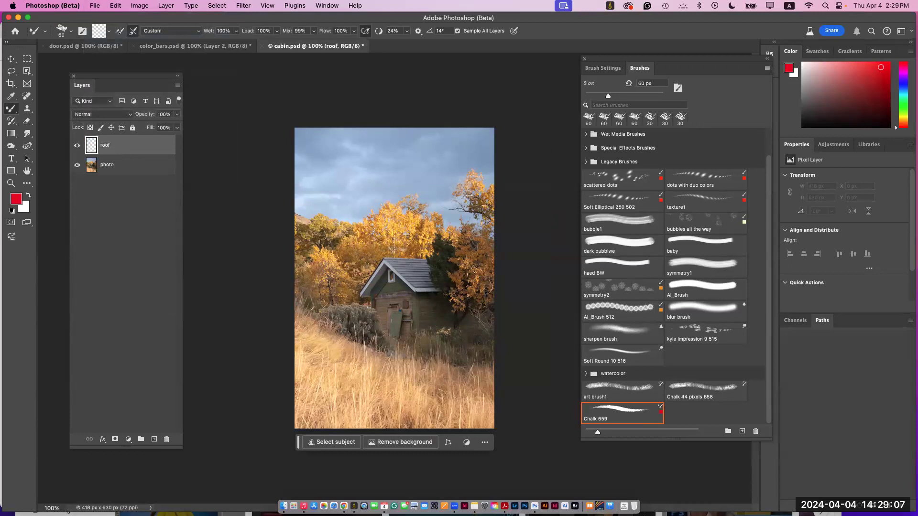
Step: Set the brush size to 35 px and blend the cabin roof's shingles into smooth painted strokes on the roof layer
key(super+equal)
key(super+equal)
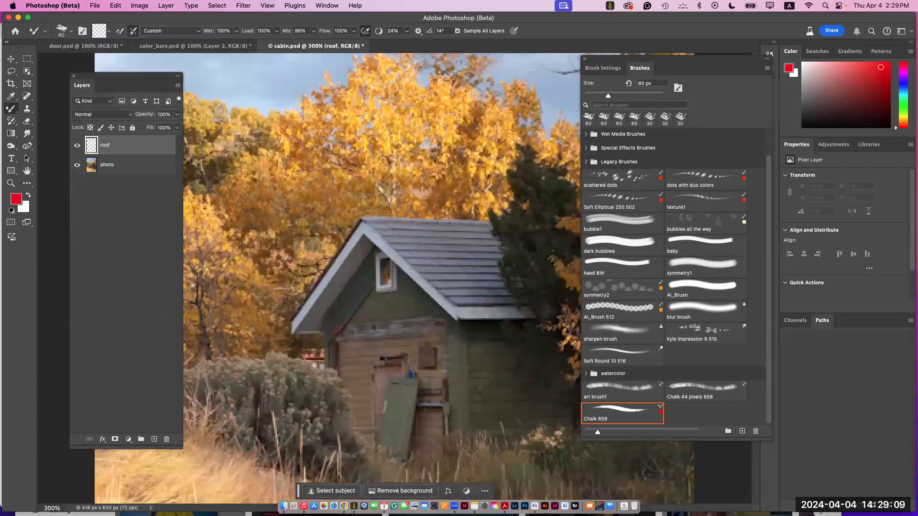
scroll(382, 277, right, 3)
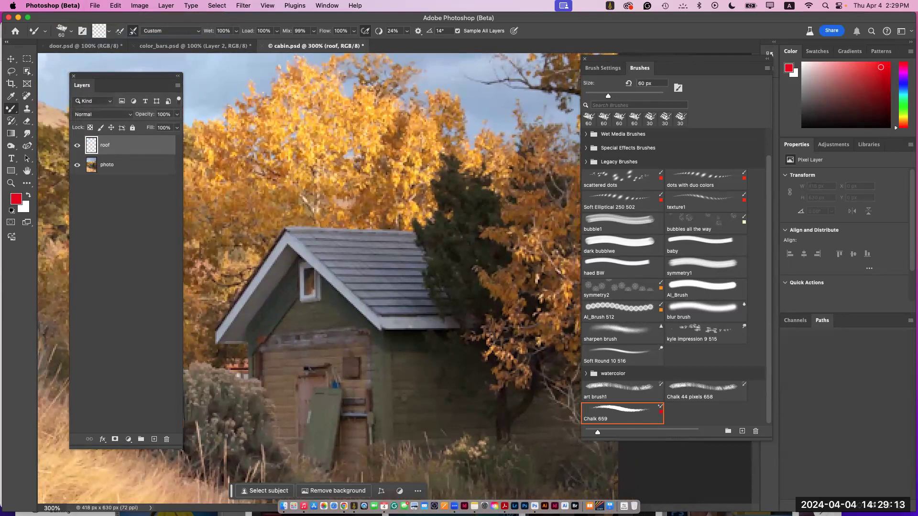
key(bracketleft)
key(bracketleft)
key(bracketleft)
key(bracketleft)
mouse_move(371, 260)
mouse_down()
mouse_move(385, 260)
mouse_move(344, 249)
mouse_move(397, 244)
mouse_move(402, 291)
mouse_move(352, 258)
mouse_up()
mouse_move(373, 287)
mouse_down()
mouse_move(303, 237)
mouse_move(378, 242)
mouse_move(421, 301)
mouse_move(394, 318)
mouse_move(433, 313)
mouse_move(392, 323)
mouse_move(321, 243)
mouse_move(302, 253)
mouse_move(371, 318)
mouse_move(450, 320)
mouse_move(397, 314)
mouse_up()
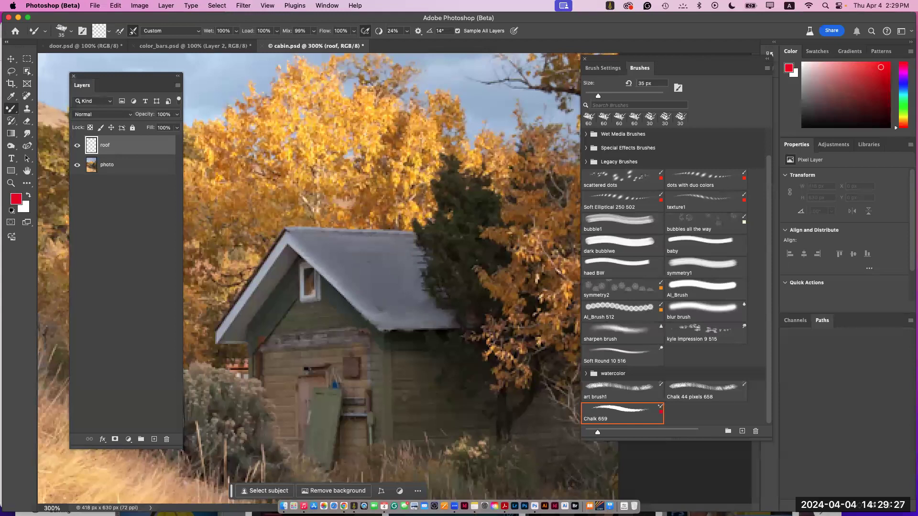
mouse_move(422, 261)
mouse_down()
mouse_move(415, 242)
mouse_move(371, 249)
mouse_up()
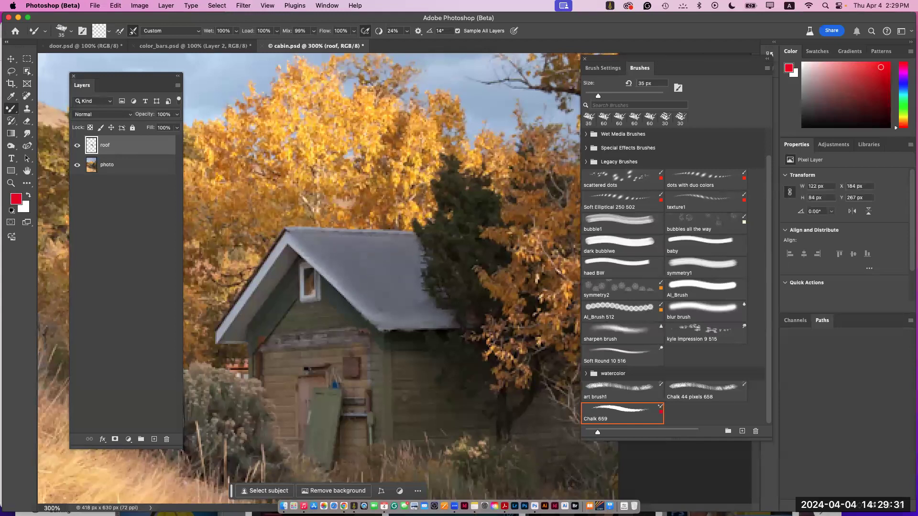
Step: Set the brush size to 9 px and paint along the white trim of the cabin's gable on the roof layer
key(bracketleft)
key(bracketleft)
key(bracketleft)
key(bracketleft)
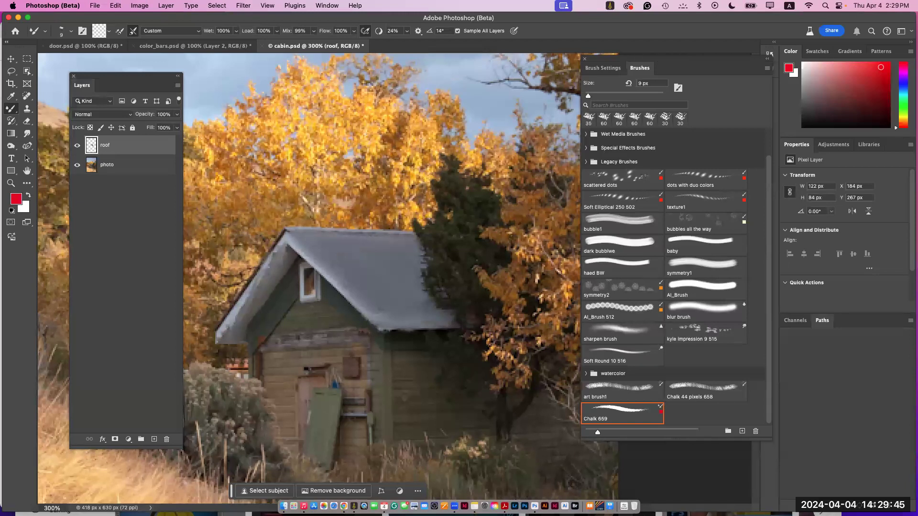
drag(287, 238, 290, 245)
Step: Add another layer above the roof layer and return to the standard screen mode with the Mixer Brush active
click(154, 439)
key(o)
key(f)
key(d)
key(l)
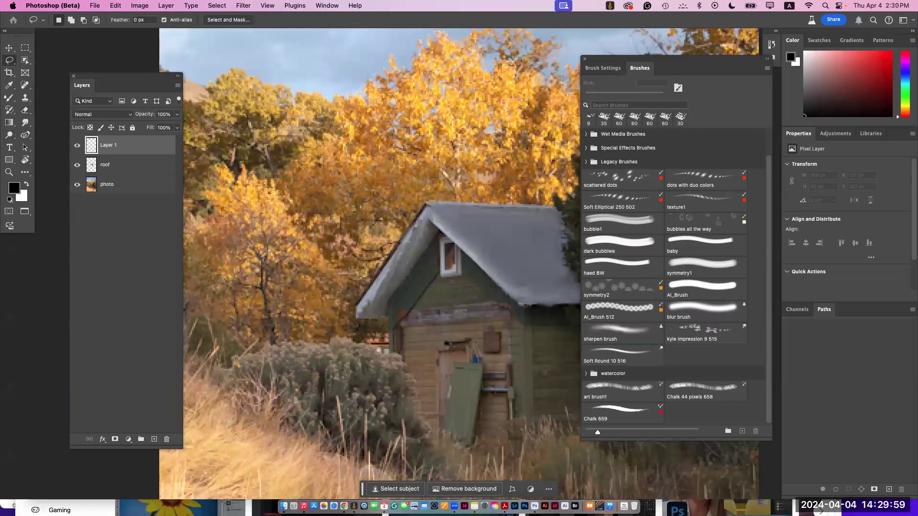
key(v)
click(107, 184)
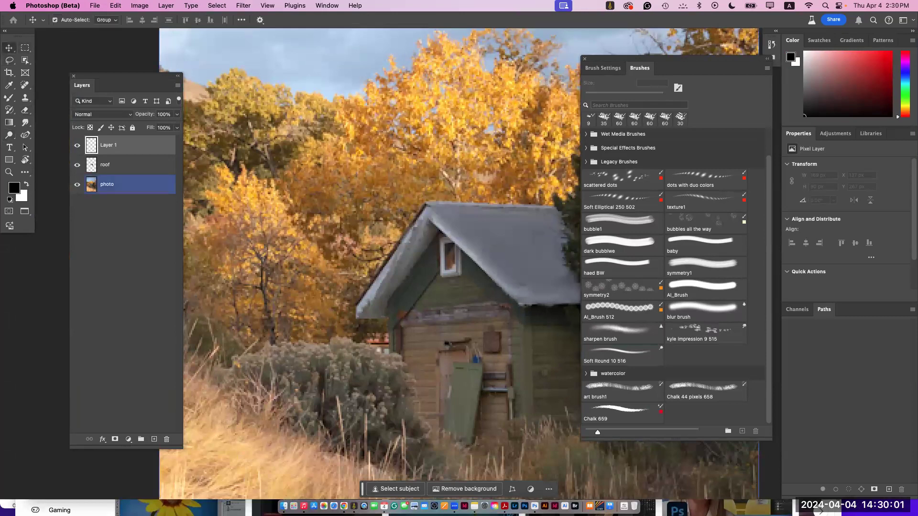
key(f)
key(f)
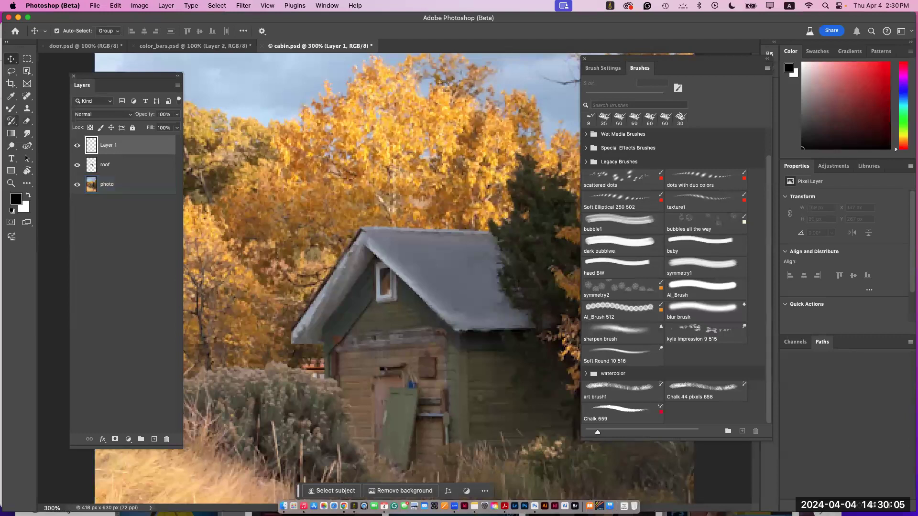
click(10, 109)
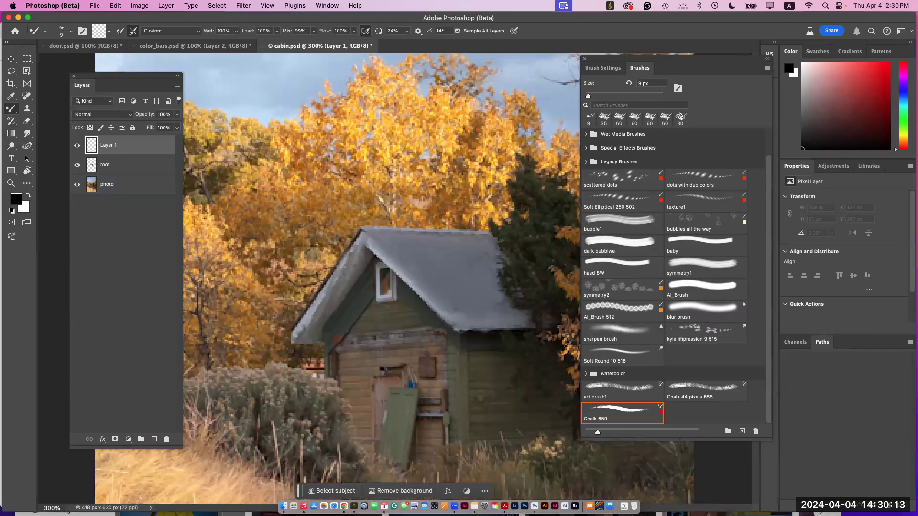
Step: With the roof layer hidden, set the brush to 5 px and 100% mix and trace the shingle lines on Layer 1
click(77, 164)
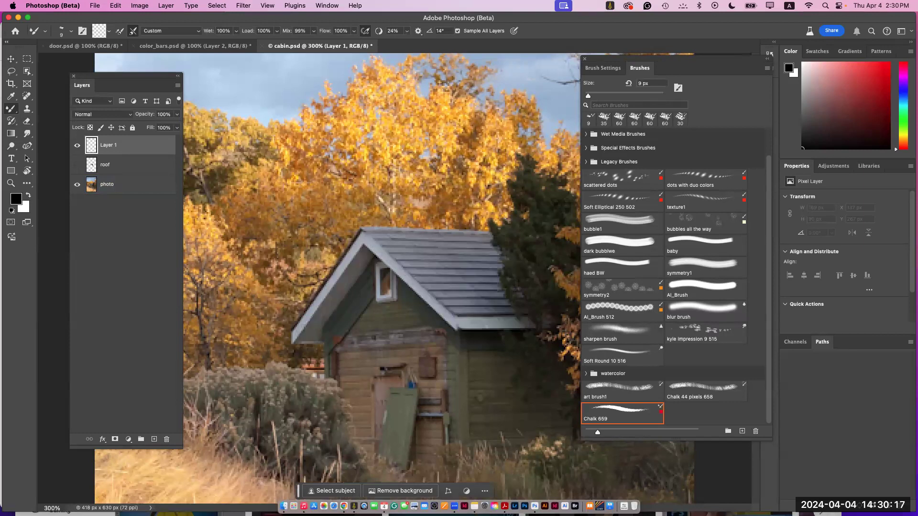
key(bracketleft)
key(bracketleft)
key(bracketleft)
drag(488, 313, 523, 313)
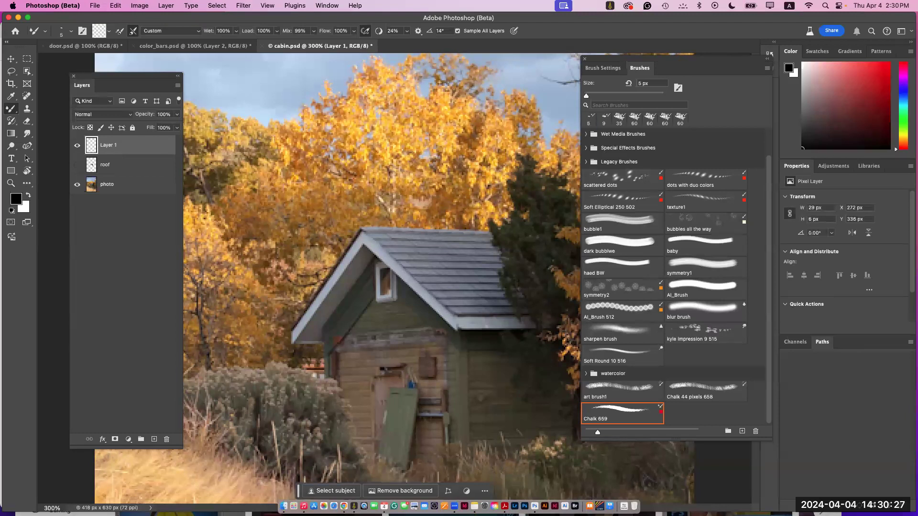
key(alt+shift+0)
drag(478, 320, 522, 320)
click(77, 165)
Step: Choose the Very Wet, Heavy Mix blending preset and paint over the roof's lower edge on Layer 1
click(171, 31)
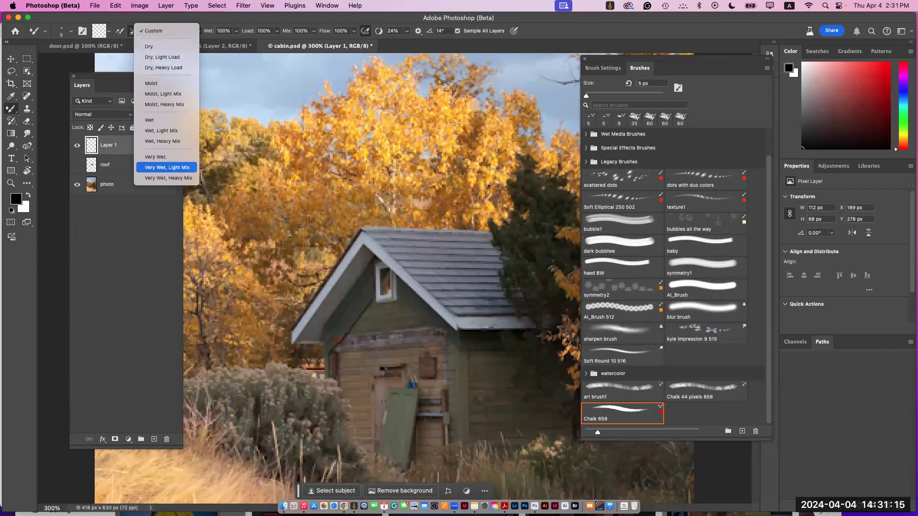
key(Return)
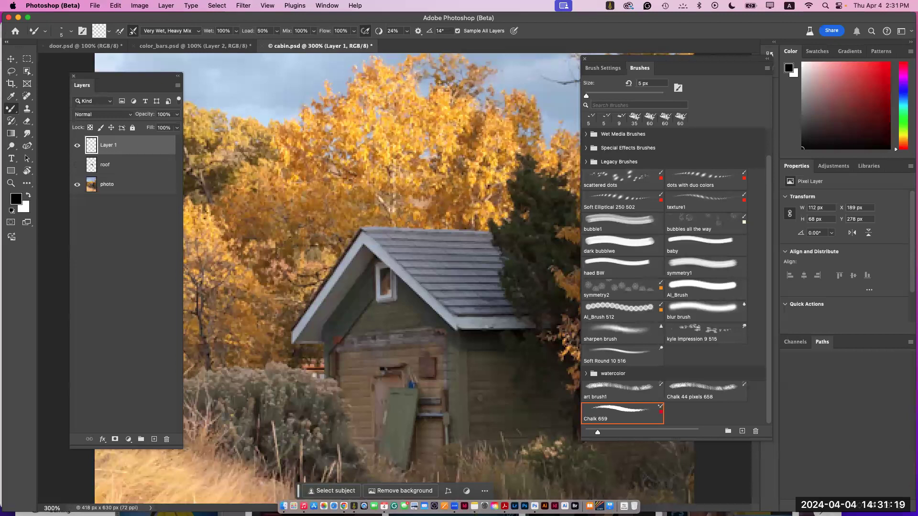
click(487, 327)
Step: Compare the cabin with the roof layer shown and hidden, leaving both the roof layer and Layer 1 hidden
click(77, 165)
click(77, 165)
click(77, 165)
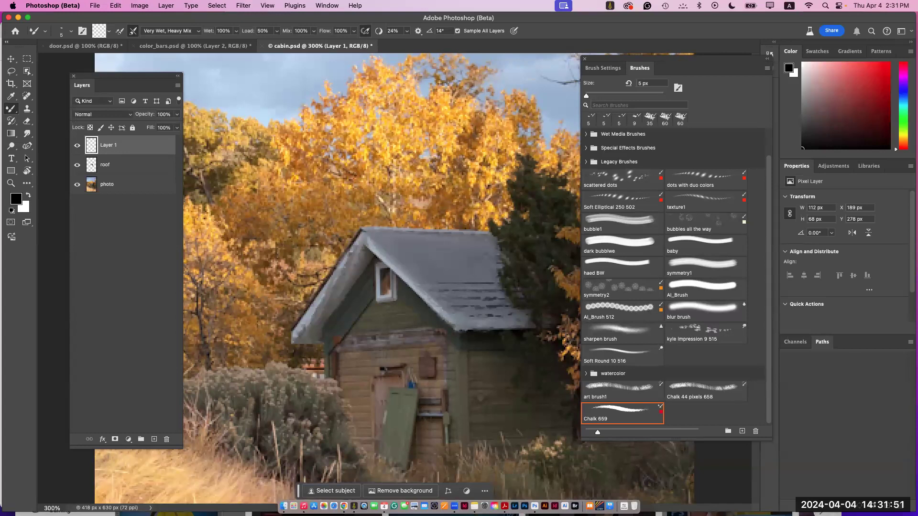
click(77, 164)
Step: Add a new layer, set the brush size to 9 px and blend the cabin's wooden walls on it
key(super+shift+alt+n)
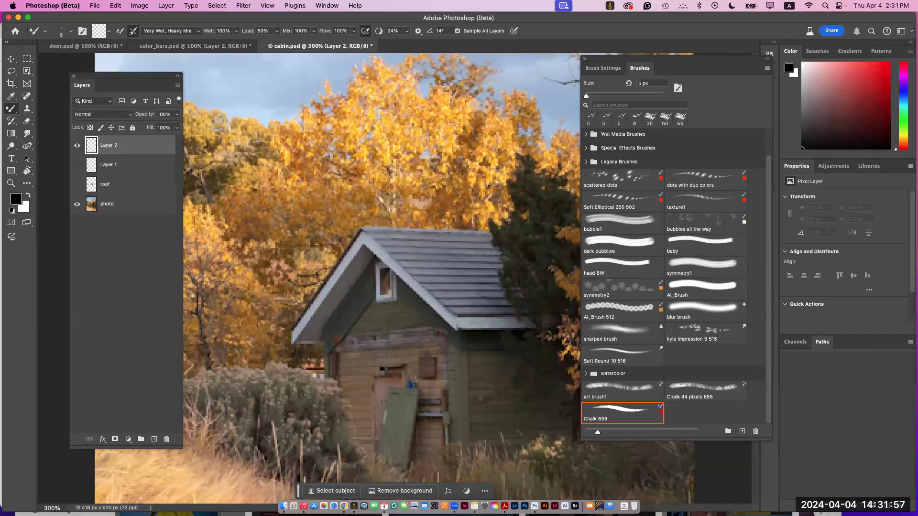
key(bracketright)
key(bracketright)
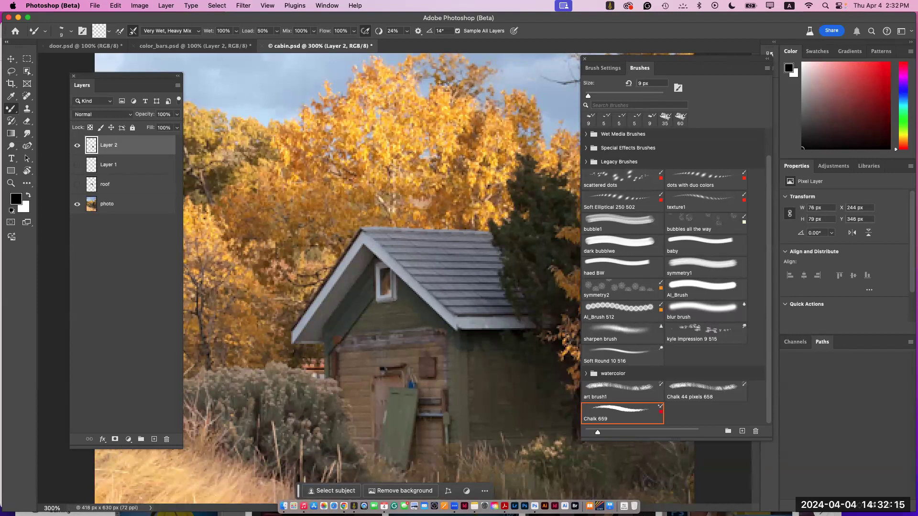
mouse_move(392, 300)
mouse_down()
mouse_move(385, 269)
mouse_move(373, 306)
mouse_move(375, 279)
mouse_up()
Step: Undo the recent cabin edits back to the photo layer alone and redo them up to the hidden roof layer and Layer 1
key(super+z)
key(super+z)
key(super+z)
key(super+z)
key(super+z)
key(super+z)
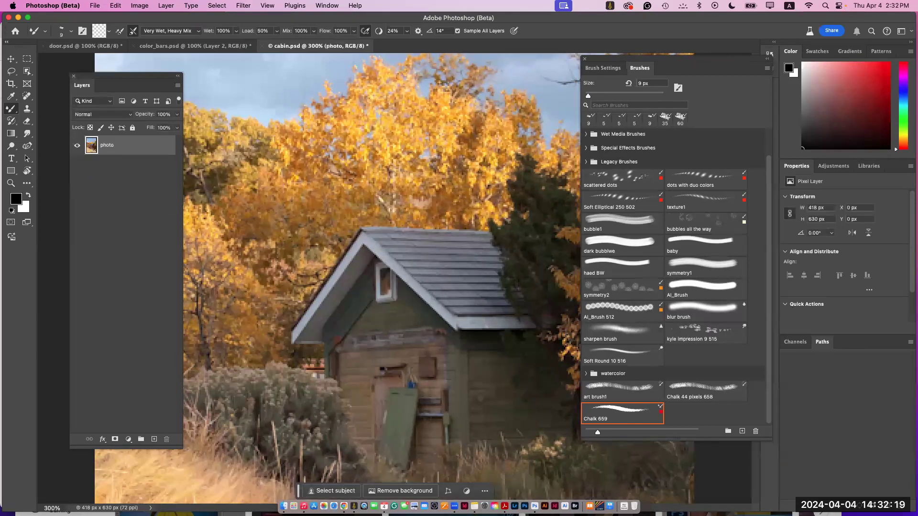
key(shift+super+z)
key(shift+super+z)
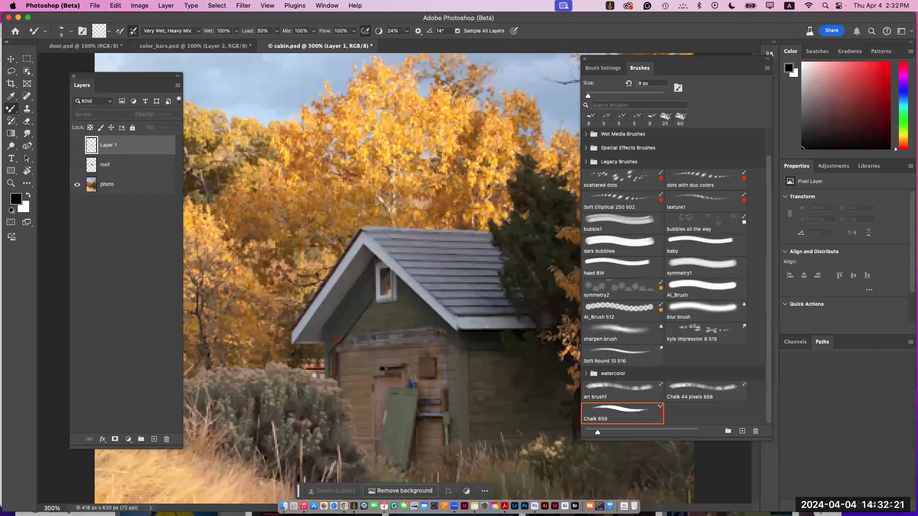
Step: Restore Layer 2, set the brush size to 25 px and blend the cabin's gable, window, door and side wall on it
key(shift+super+z)
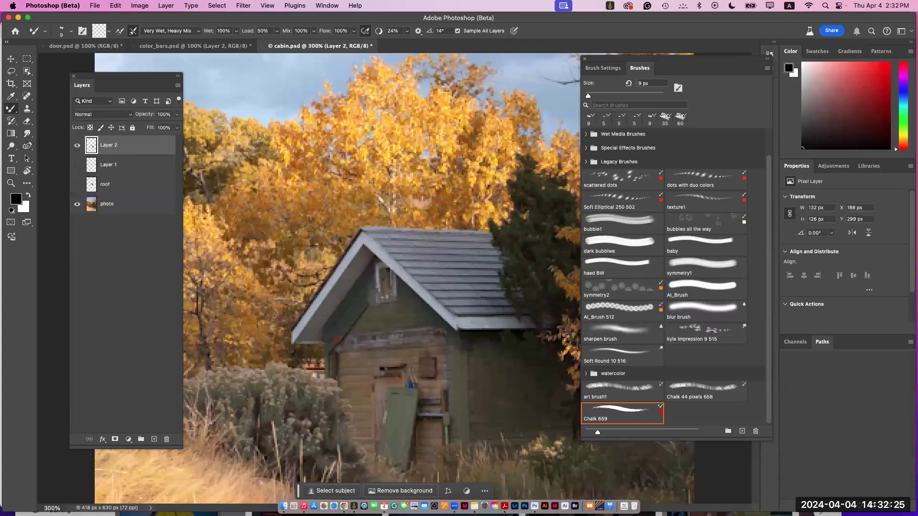
key(bracketright)
key(bracketright)
key(bracketright)
key(bracketright)
mouse_move(383, 276)
mouse_down()
mouse_move(381, 302)
mouse_move(421, 315)
mouse_up()
mouse_move(354, 330)
mouse_down()
mouse_move(376, 263)
mouse_move(342, 342)
mouse_move(417, 355)
mouse_move(438, 444)
mouse_move(437, 415)
mouse_up()
mouse_move(423, 383)
mouse_down()
mouse_move(426, 421)
mouse_move(413, 447)
mouse_move(397, 416)
mouse_move(378, 462)
mouse_move(406, 430)
mouse_move(383, 411)
mouse_move(392, 364)
mouse_move(363, 343)
mouse_move(377, 397)
mouse_move(409, 416)
mouse_move(419, 383)
mouse_move(404, 411)
mouse_move(371, 423)
mouse_move(335, 364)
mouse_up()
mouse_move(440, 334)
mouse_down()
mouse_move(353, 345)
mouse_move(434, 362)
mouse_move(445, 383)
mouse_move(459, 348)
mouse_up()
mouse_move(363, 447)
mouse_down()
mouse_move(361, 457)
mouse_move(348, 445)
mouse_move(393, 471)
mouse_up()
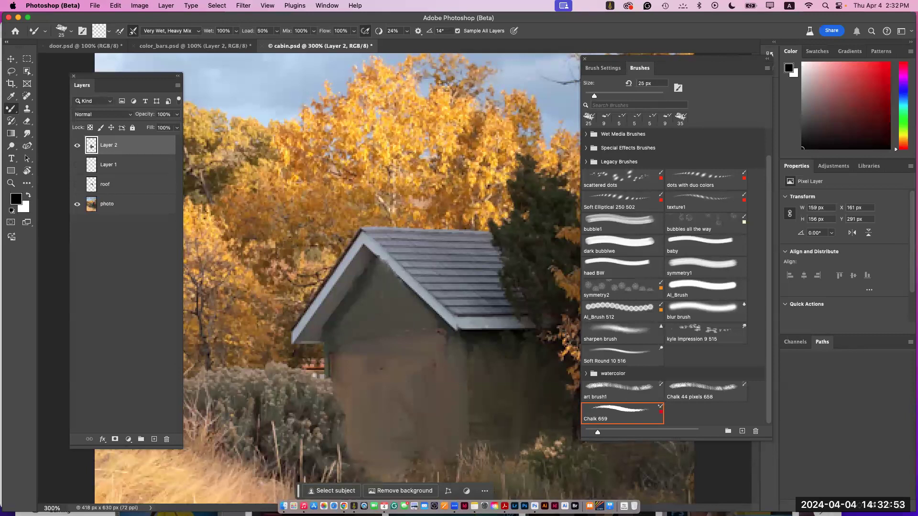
drag(490, 343, 491, 402)
Step: Open the Brush Settings and dock them beside the Color and Properties panels
click(603, 68)
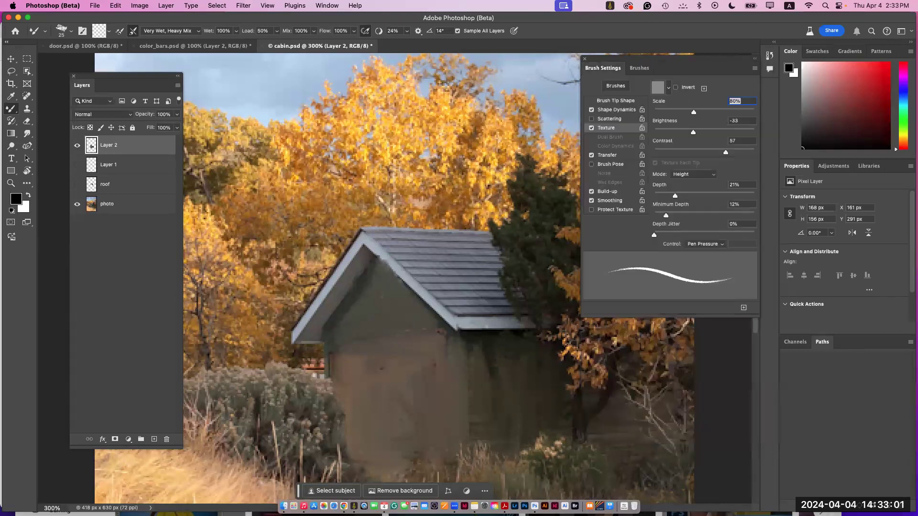
drag(598, 60, 763, 55)
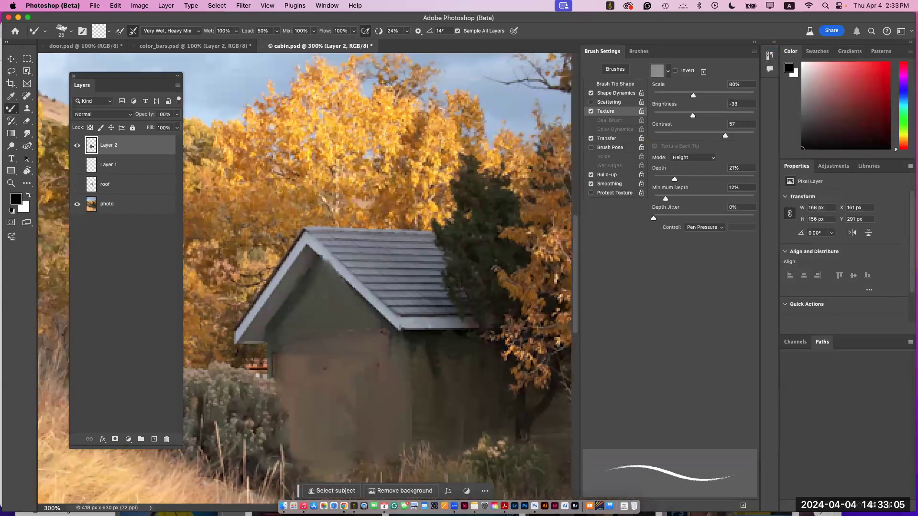
Step: Add a new layer with Layer 2 hidden, set the brush size to 10 px and blend the cabin's gable, window frame and front details
key(super+shift+alt+n)
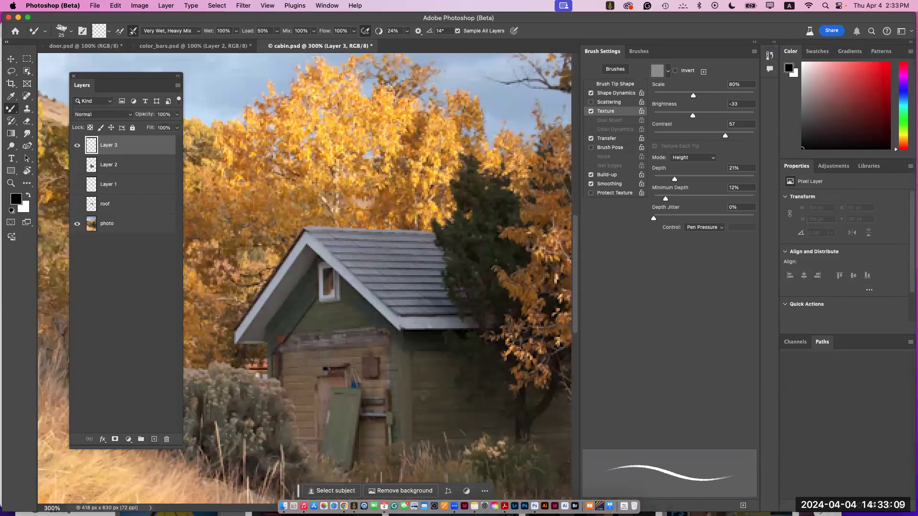
key(bracketleft)
key(bracketleft)
key(bracketleft)
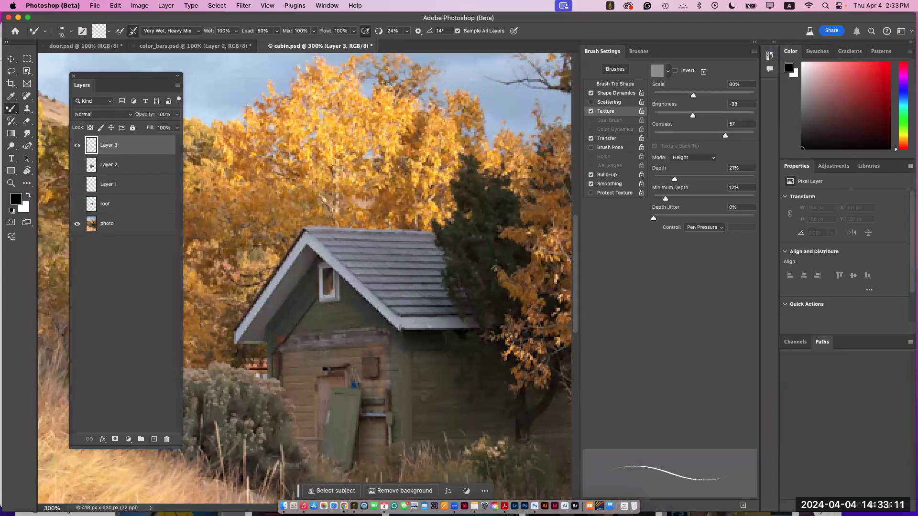
key(super+equal)
key(super+equal)
scroll(304, 278, down, 5)
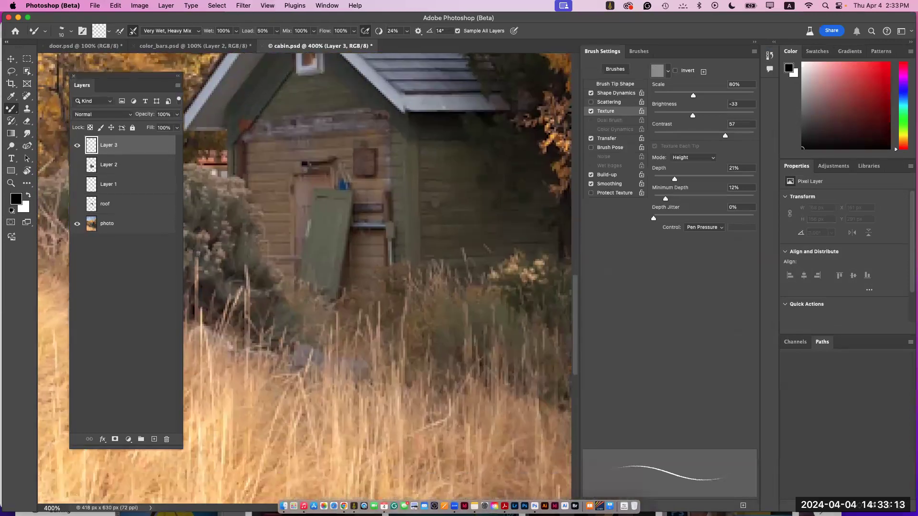
scroll(304, 278, up, 2)
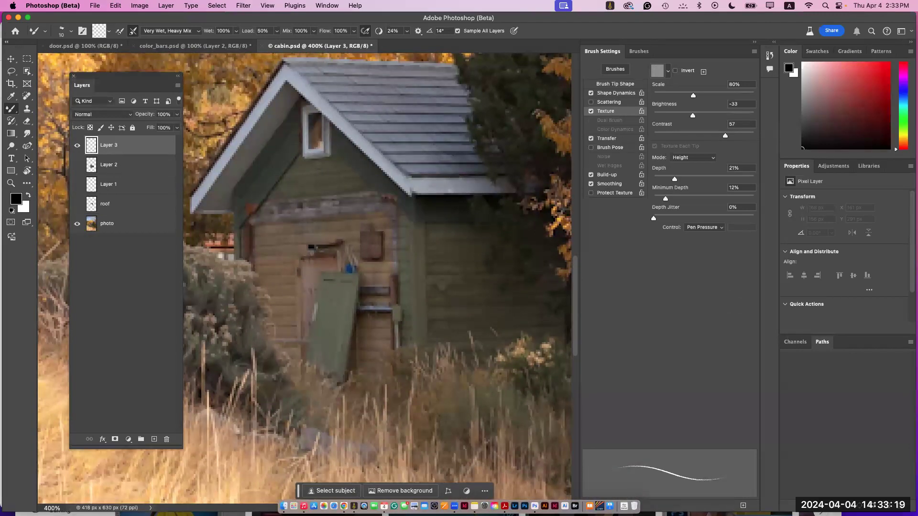
drag(336, 125, 350, 139)
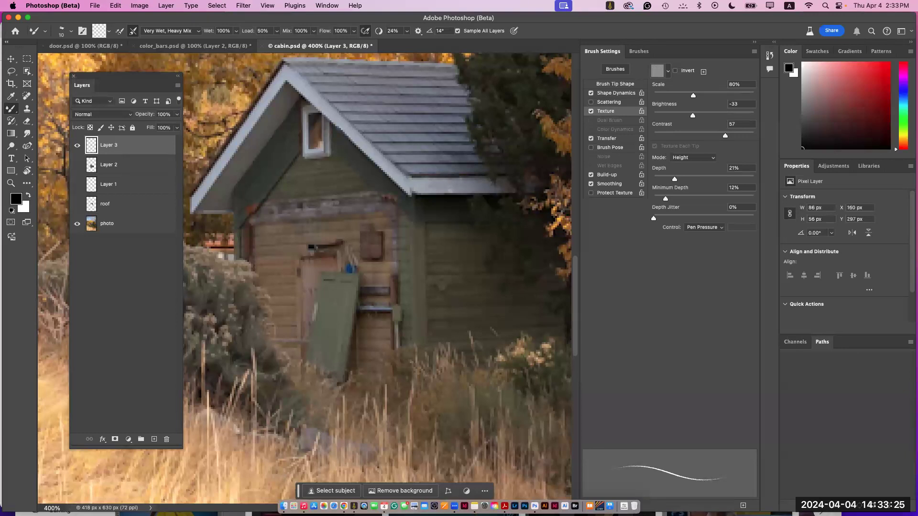
drag(303, 125, 303, 146)
drag(313, 114, 324, 118)
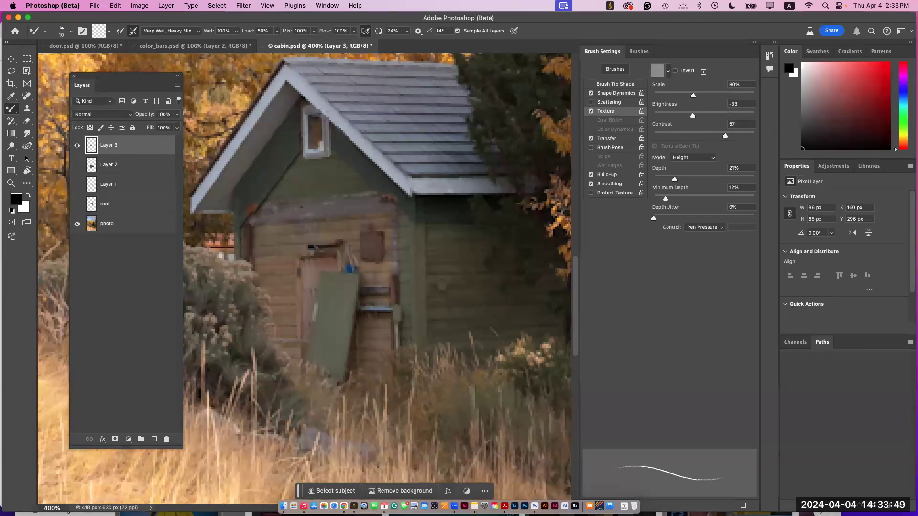
Step: Compare Layer 3 with Layer 2 shown beneath it, preview Layer 3's blending modes while keeping Normal, and hide Layer 2 again
click(77, 165)
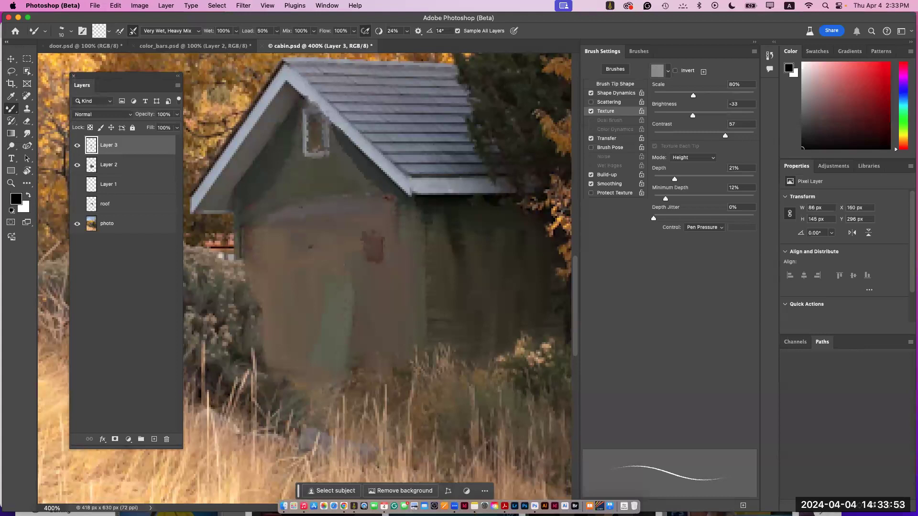
click(102, 114)
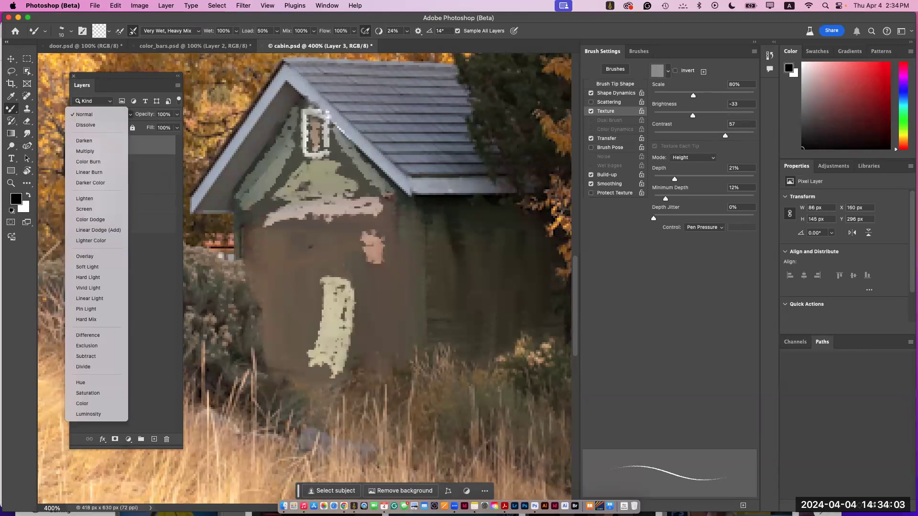
key(Escape)
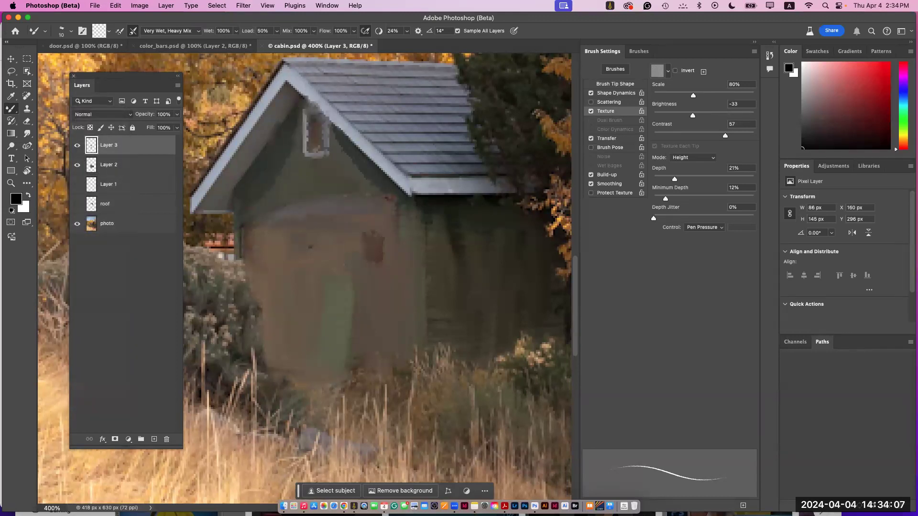
click(77, 165)
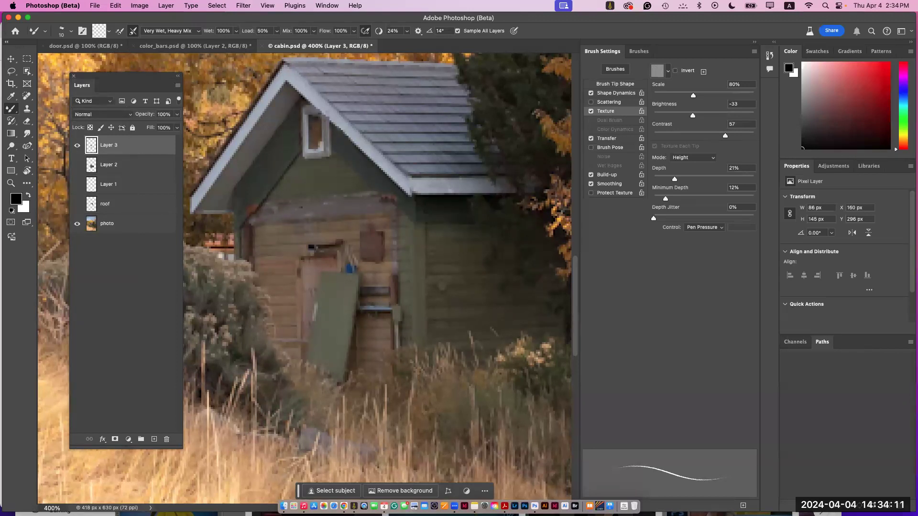
Step: Choose the Smudge tool, set its brush size to 25 px and smudge the green door's edges on Layer 3
click(27, 134)
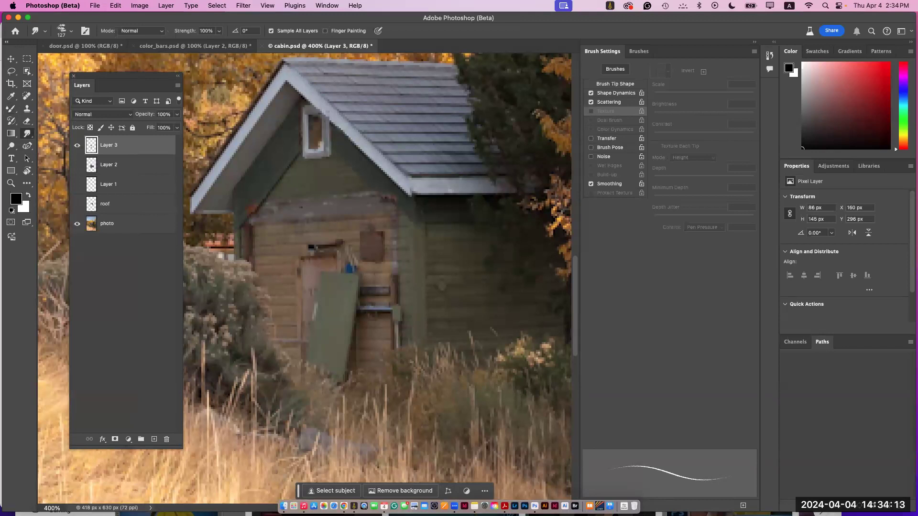
key(bracketleft)
key(bracketleft)
key(bracketleft)
key(bracketleft)
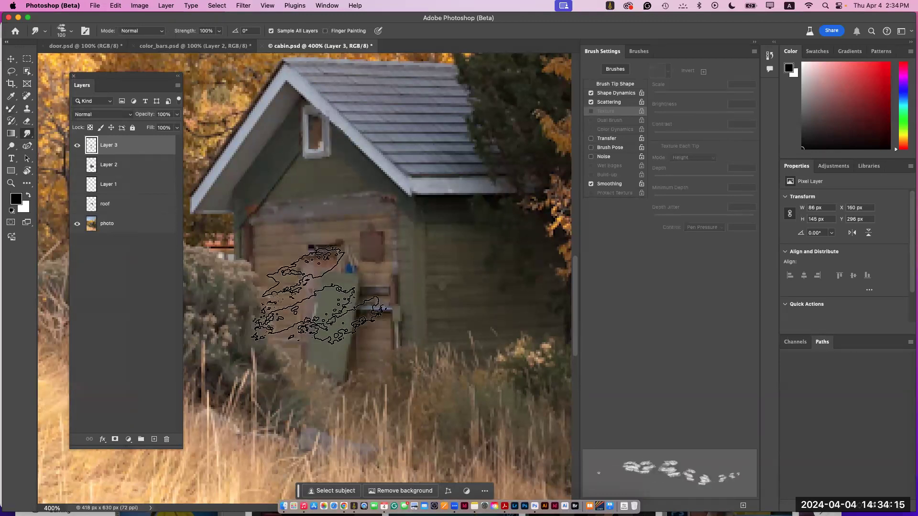
key(bracketleft)
key(bracketleft)
key(bracketleft)
key(bracketleft)
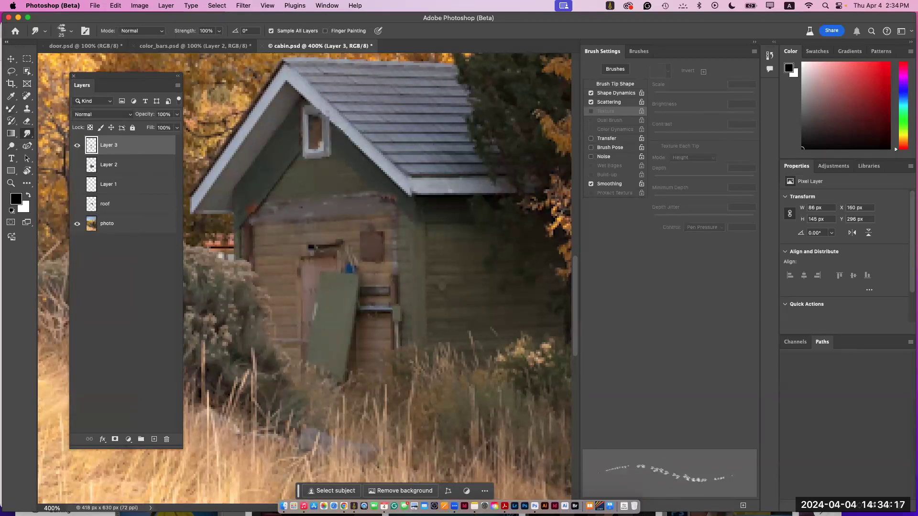
mouse_move(344, 369)
mouse_down()
mouse_move(356, 316)
mouse_move(350, 374)
mouse_up()
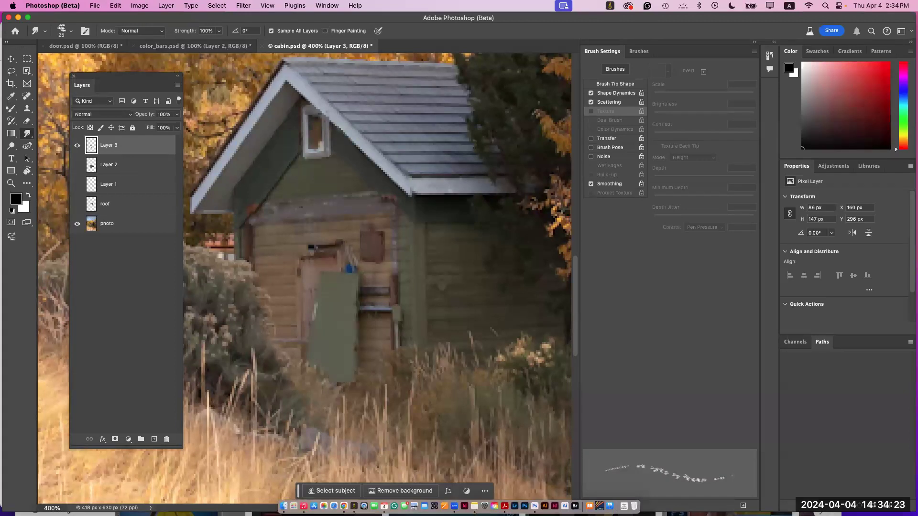
drag(318, 316, 318, 288)
Step: Smudge the cabin's dark side wall on Layer 3 and show Layer 2 again
drag(501, 306, 463, 309)
mouse_move(497, 269)
mouse_down()
mouse_move(454, 271)
mouse_move(451, 261)
mouse_up()
drag(490, 236, 441, 237)
click(77, 164)
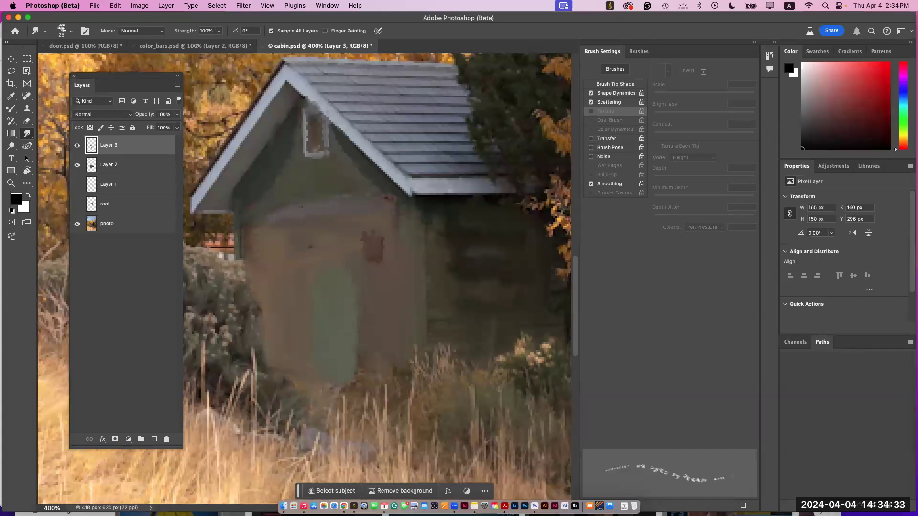
key(super+minus)
key(super+minus)
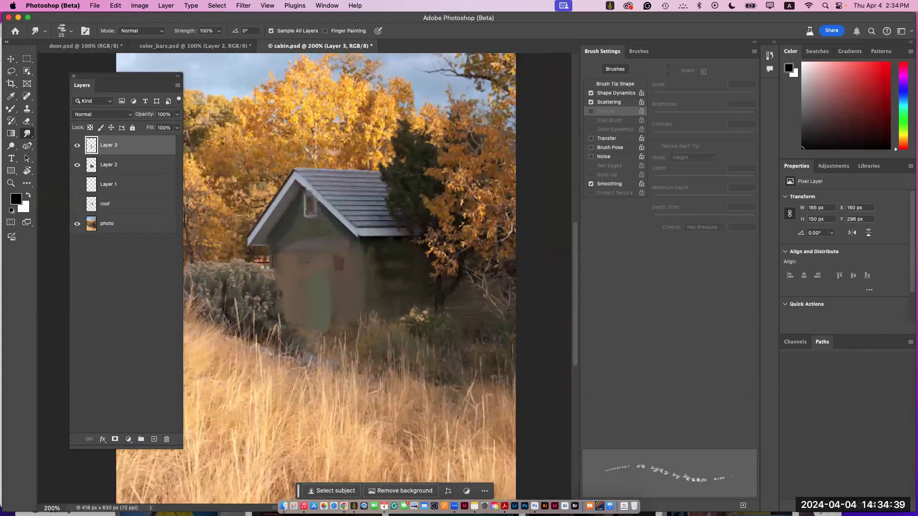
Step: Open the finished painting cabin_done.psd
click(94, 5)
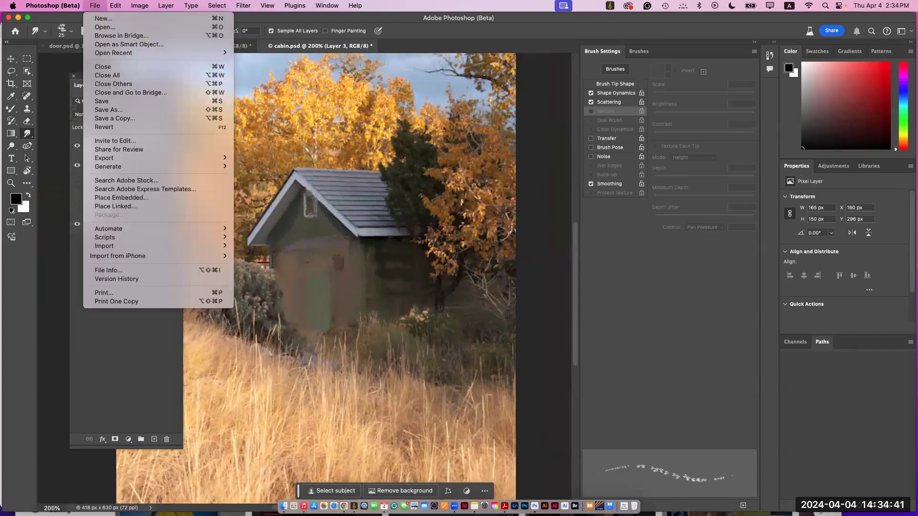
click(103, 27)
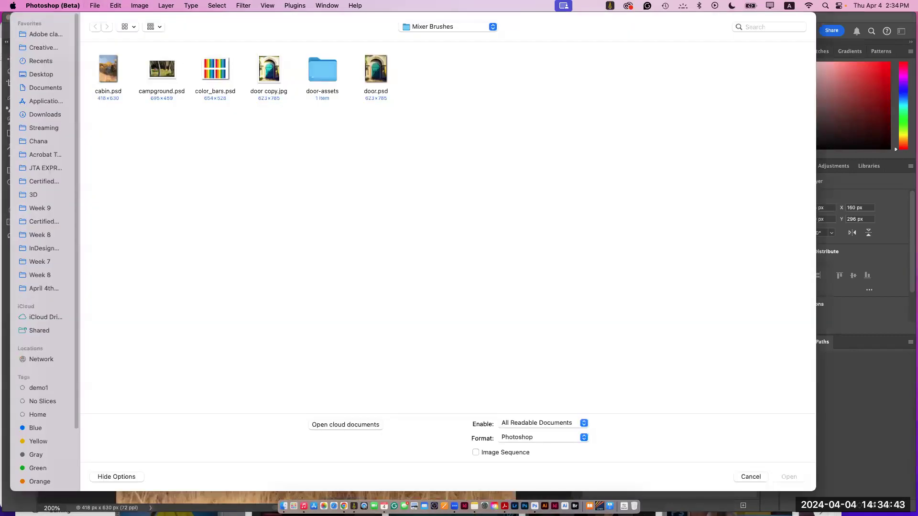
click(447, 26)
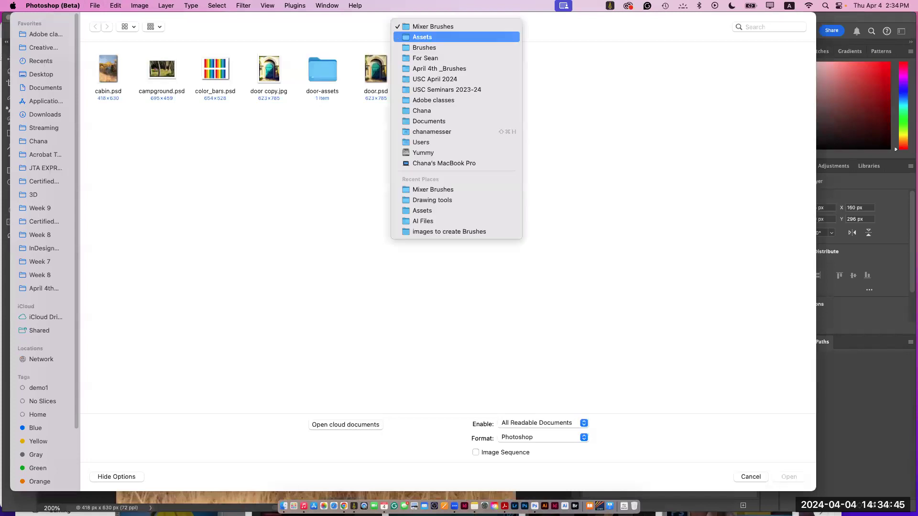
click(425, 58)
double_click(269, 69)
double_click(161, 69)
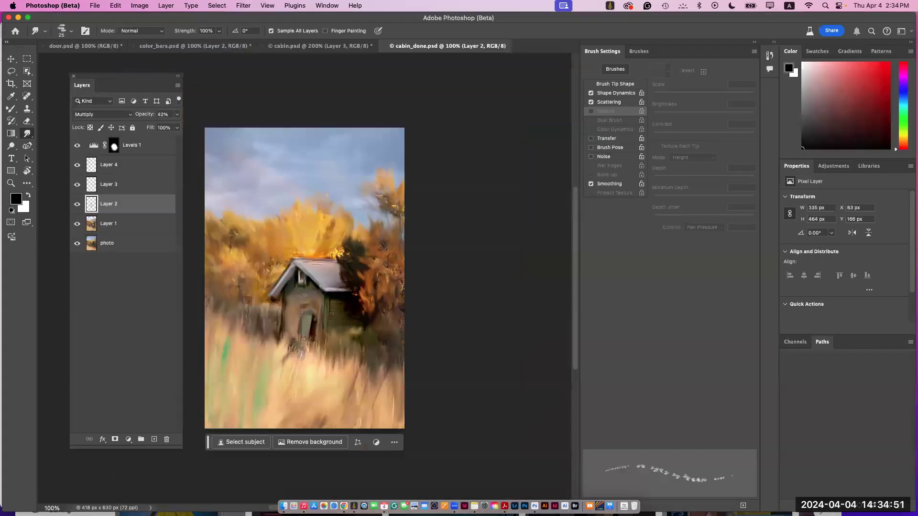
Step: Examine the finished painting's brushwork on the cabin, trees and grass, both as a whole and at 300% zoom
key(super+equal)
scroll(335, 277, down, 3)
scroll(334, 277, left, 3)
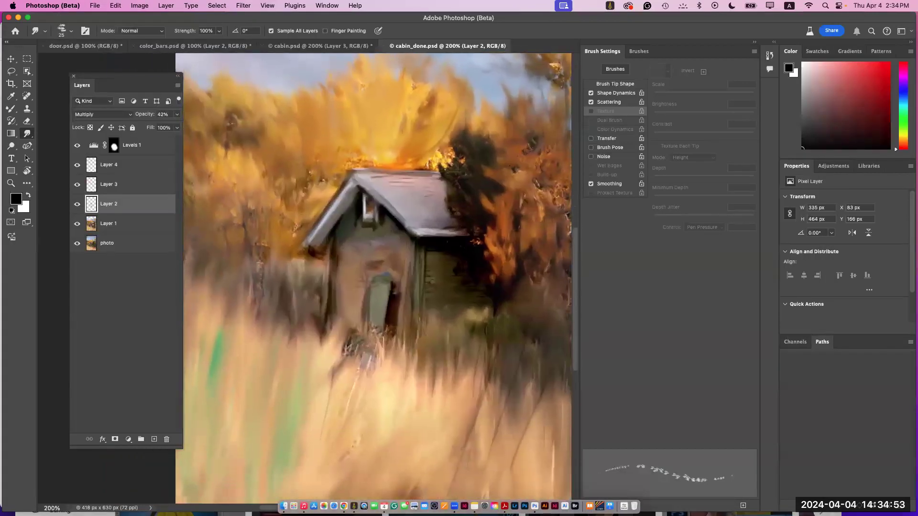
key(super+minus)
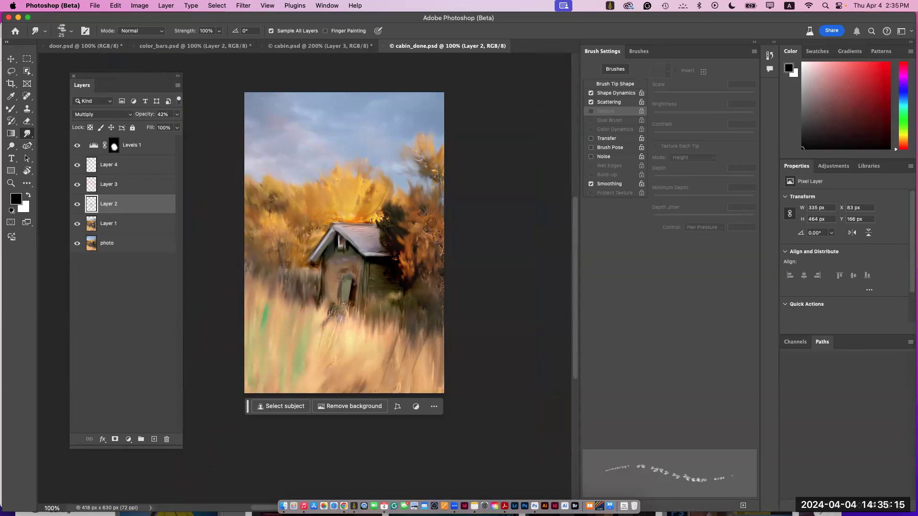
key(super+equal)
key(super+equal)
scroll(306, 278, right, 5)
scroll(306, 278, up, 2)
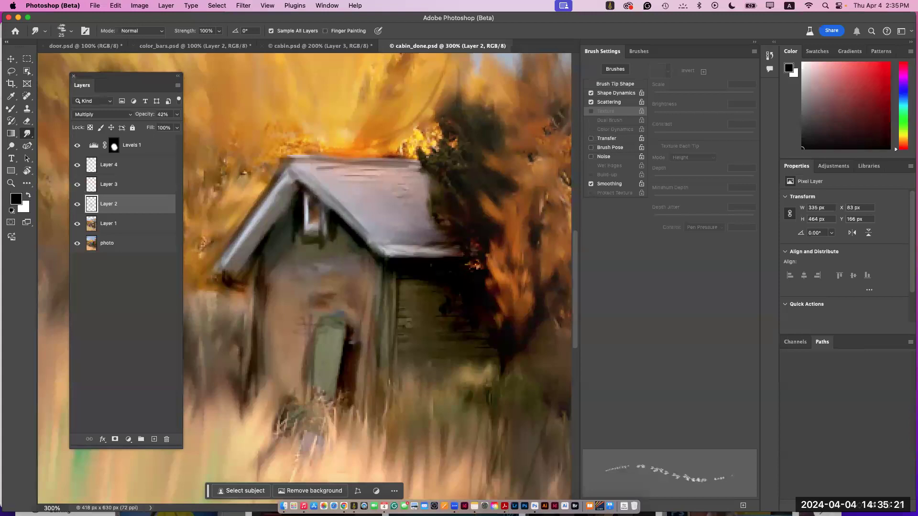
Step: Hide the painted layers and Levels 1 above the photo and show them again one by one to compare their contributions
click(77, 205)
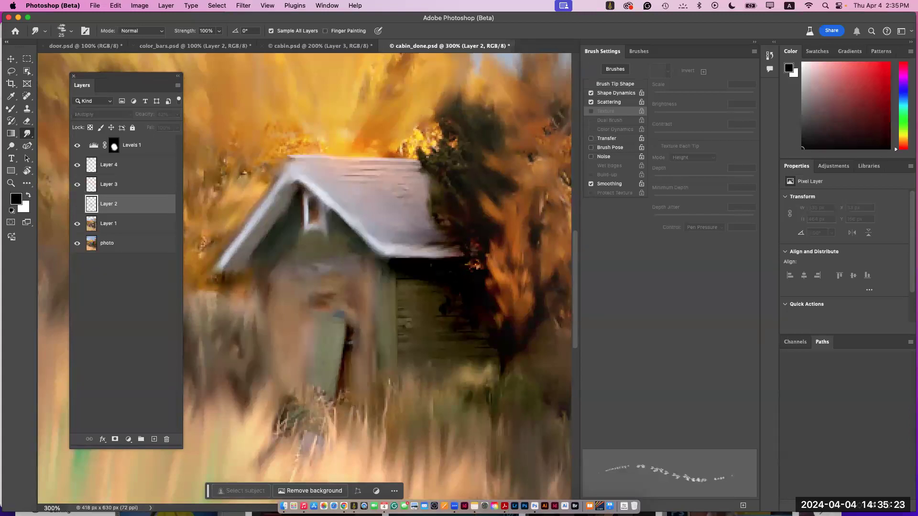
click(77, 204)
drag(77, 165, 77, 204)
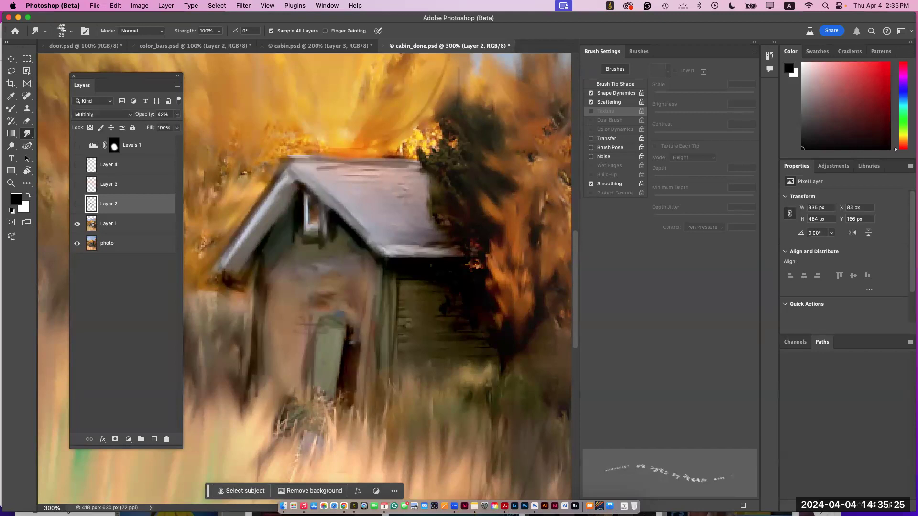
click(77, 223)
click(77, 224)
click(77, 204)
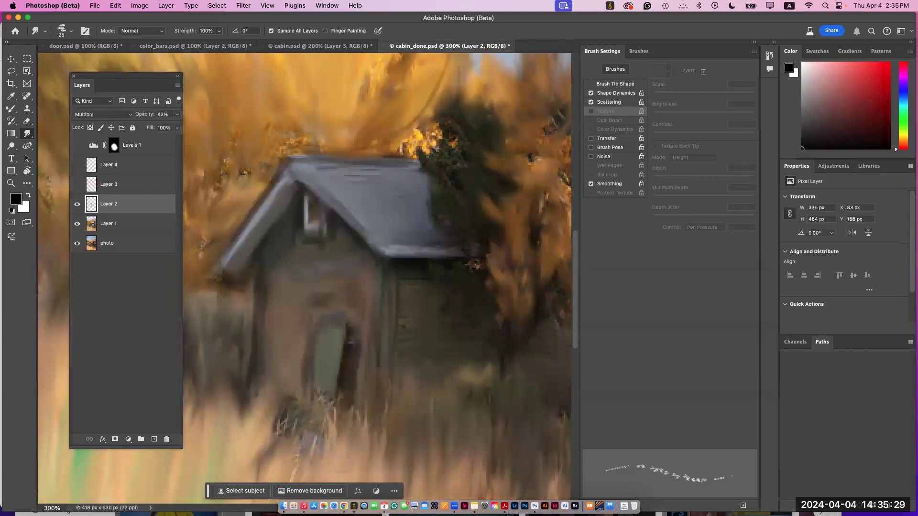
drag(459, 62, 444, 114)
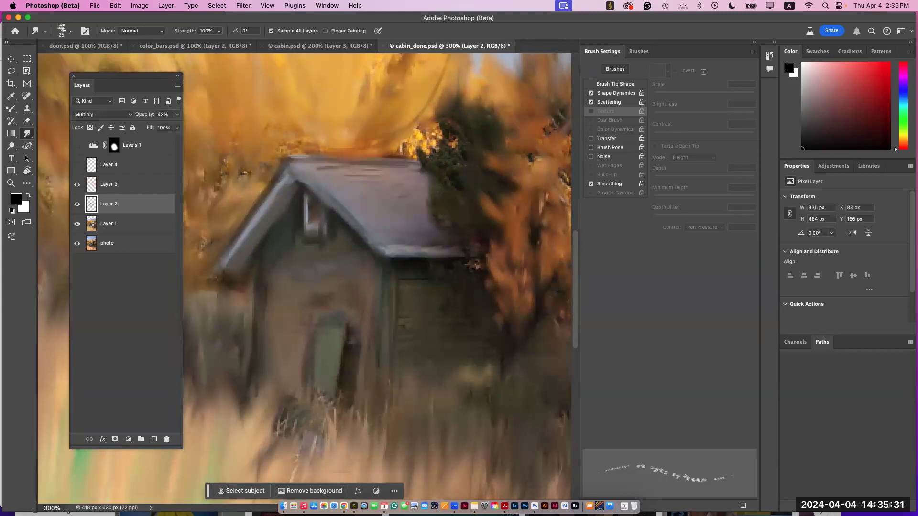
click(77, 165)
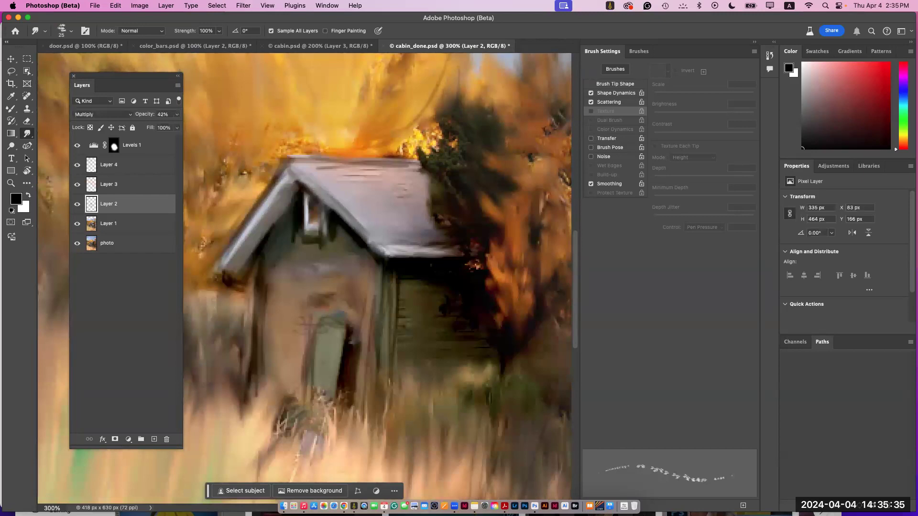
Step: Compare the whole painting with the Levels 1 layer mask disabled and enabled, leaving the mask enabled
key(super+minus)
key(super+minus)
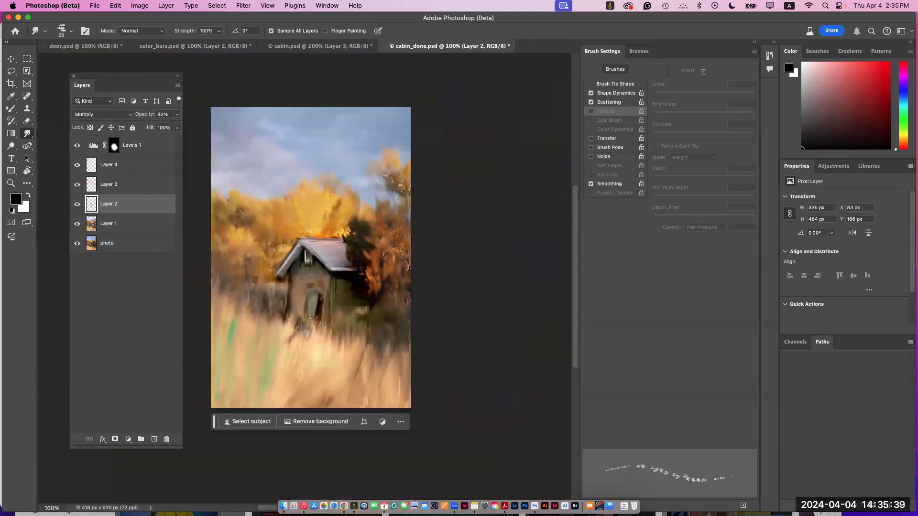
shift+click(114, 145)
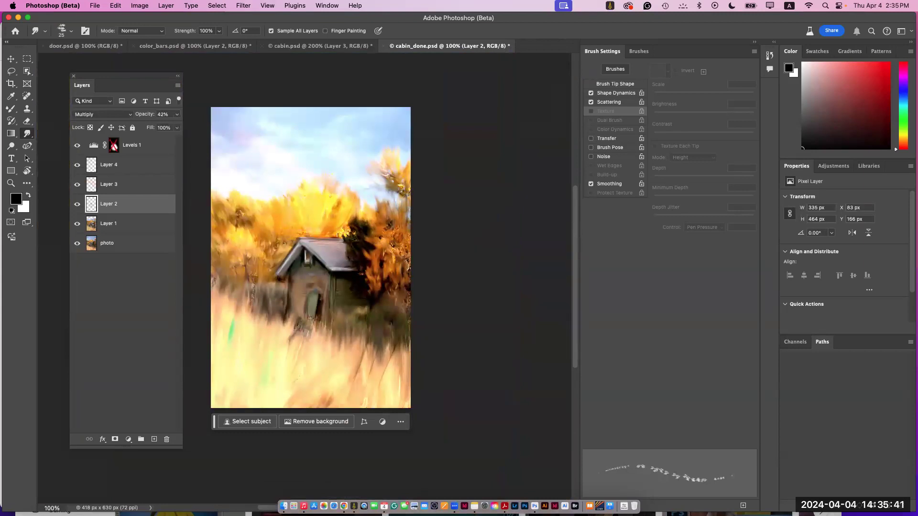
shift+click(113, 146)
shift+click(114, 145)
shift+click(113, 145)
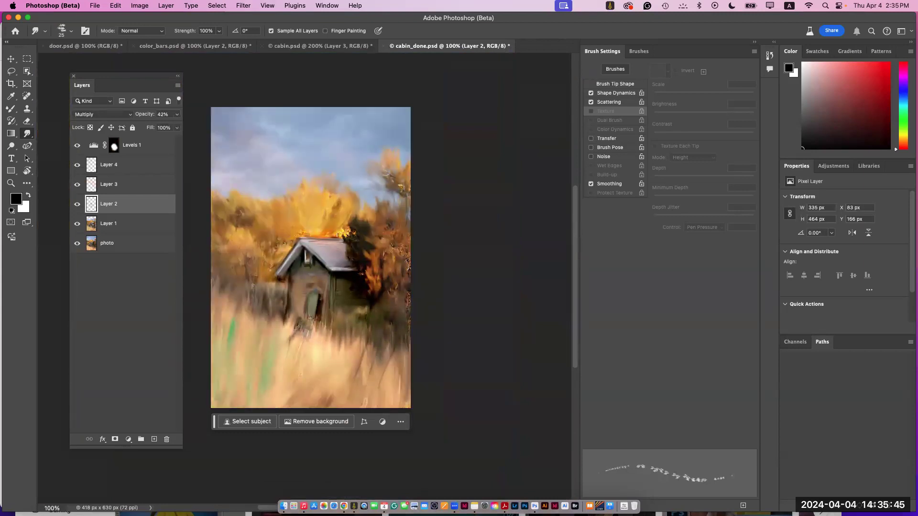
Step: Compare the finished cabin painting with the Levels 1 adjustment hidden and shown, leaving it shown
click(77, 145)
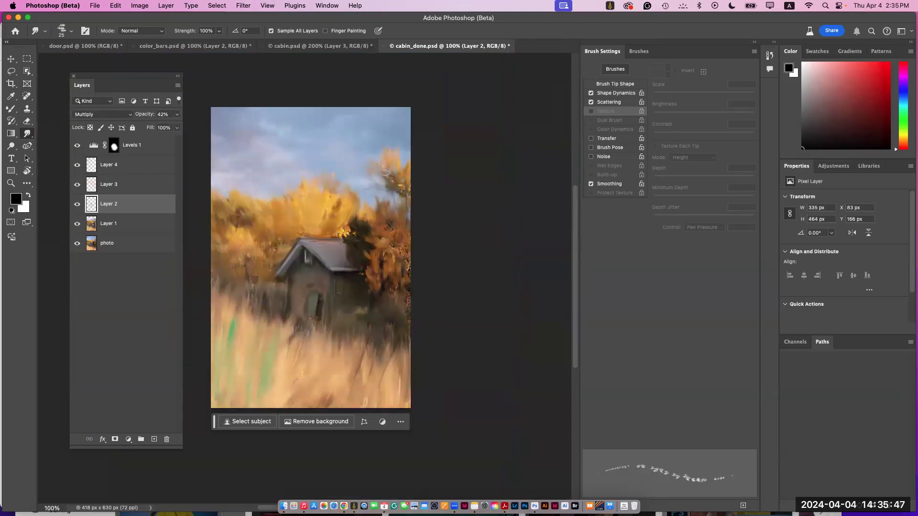
click(77, 145)
click(77, 146)
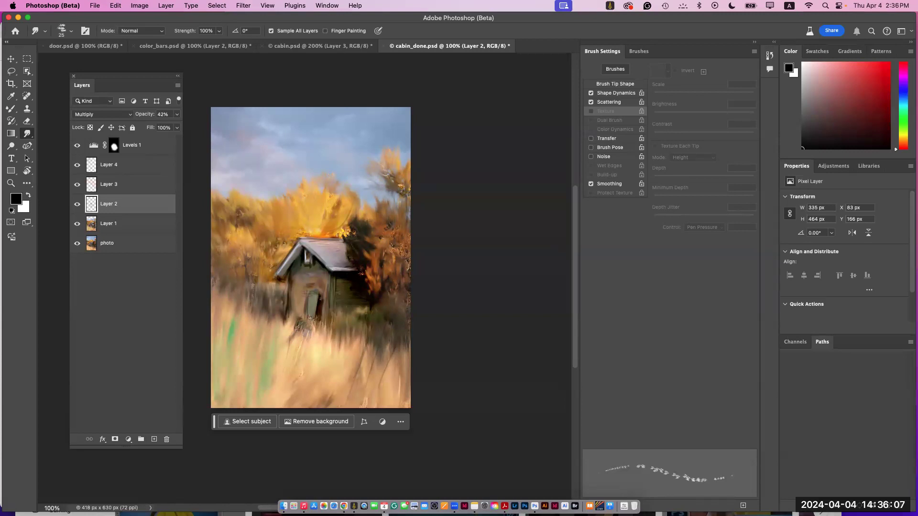
Step: Open door_painted.psd from the Final Project folder
click(95, 5)
click(105, 27)
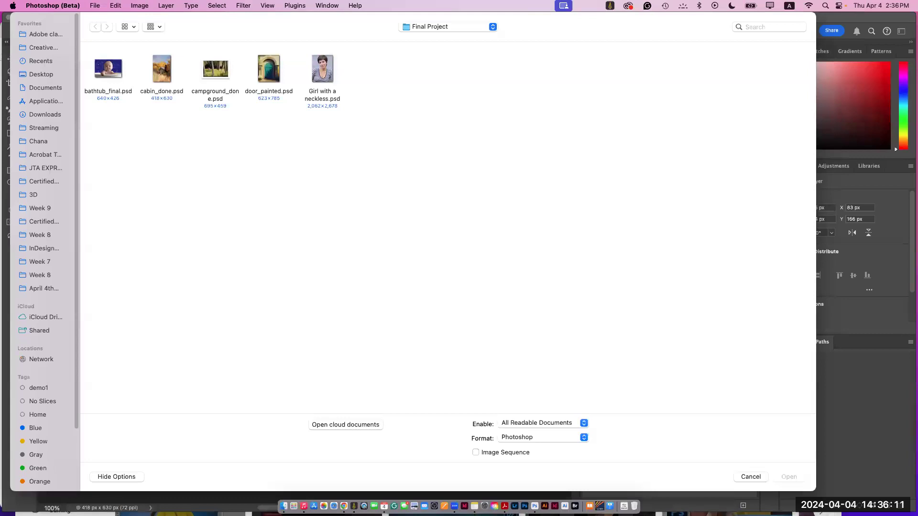
click(268, 69)
click(790, 477)
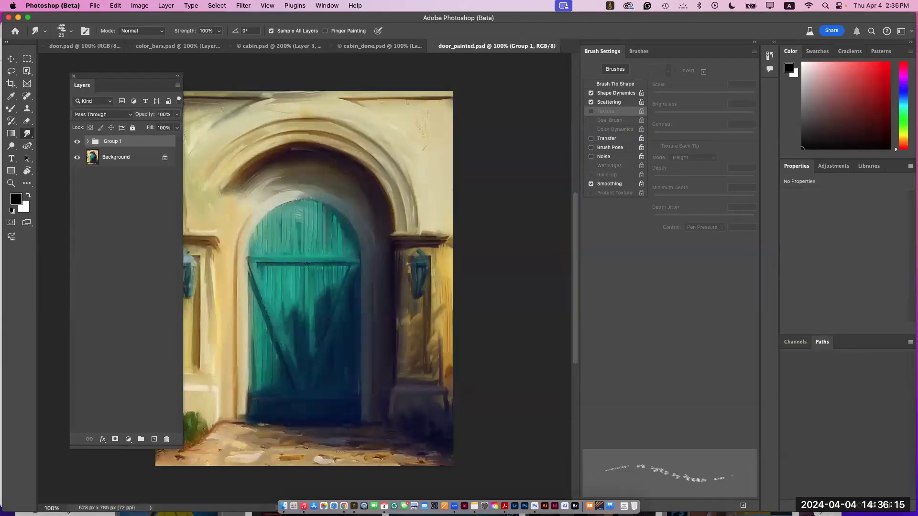
Step: Examine the door painting's build-up by expanding Group 1 and switching its layers off and on, leaving the group collapsed
click(88, 142)
click(77, 157)
click(77, 158)
click(77, 177)
click(77, 196)
click(77, 196)
click(77, 197)
click(77, 196)
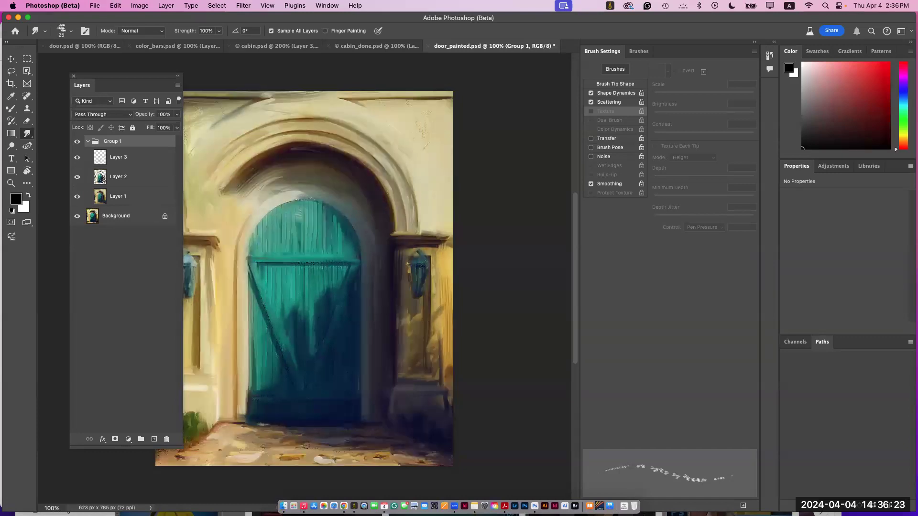
click(88, 141)
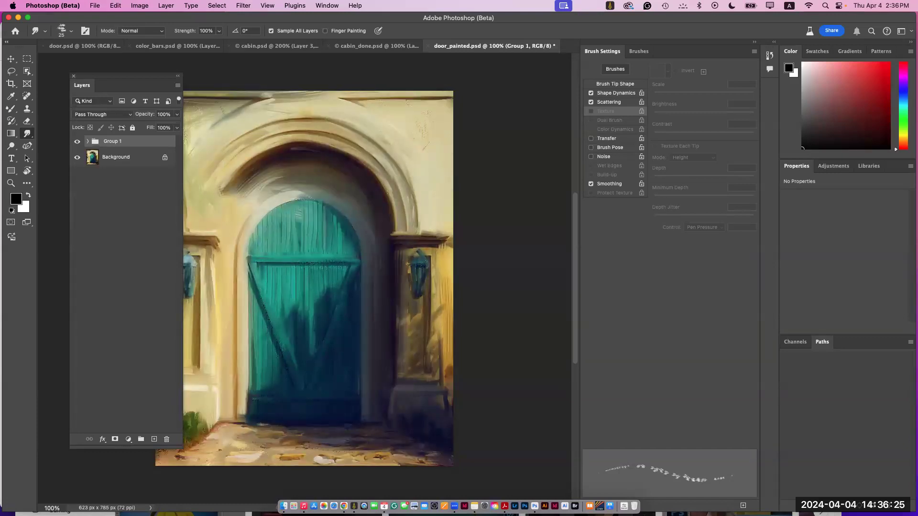
Step: Hide Group 1, take a history snapshot of the door photo alone, and set that snapshot as the history brush source
click(77, 141)
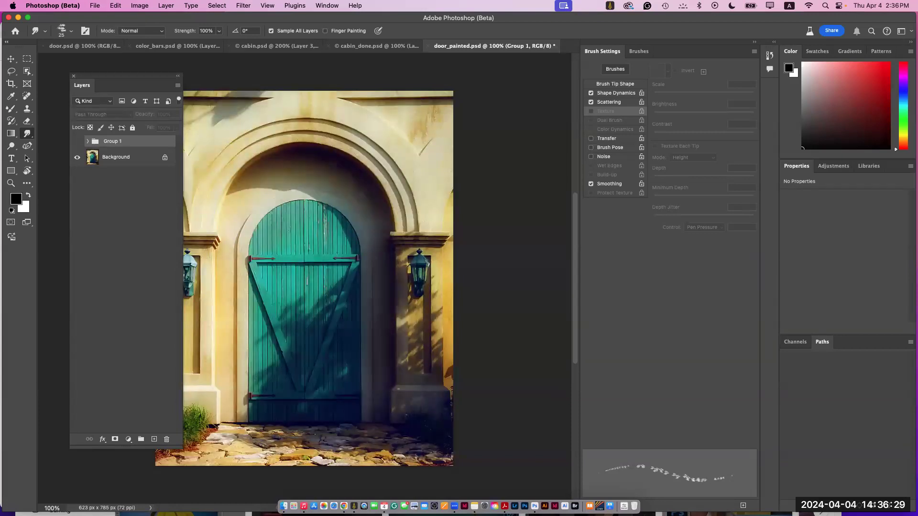
click(770, 56)
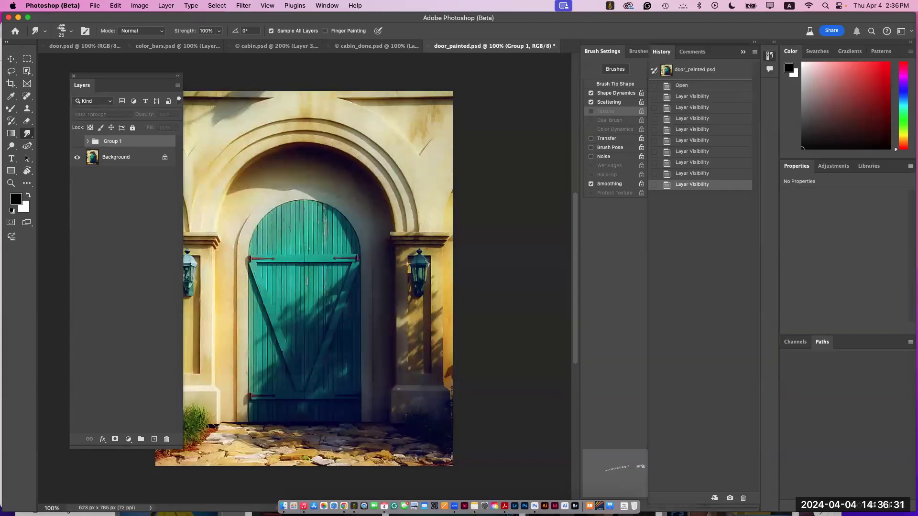
click(695, 70)
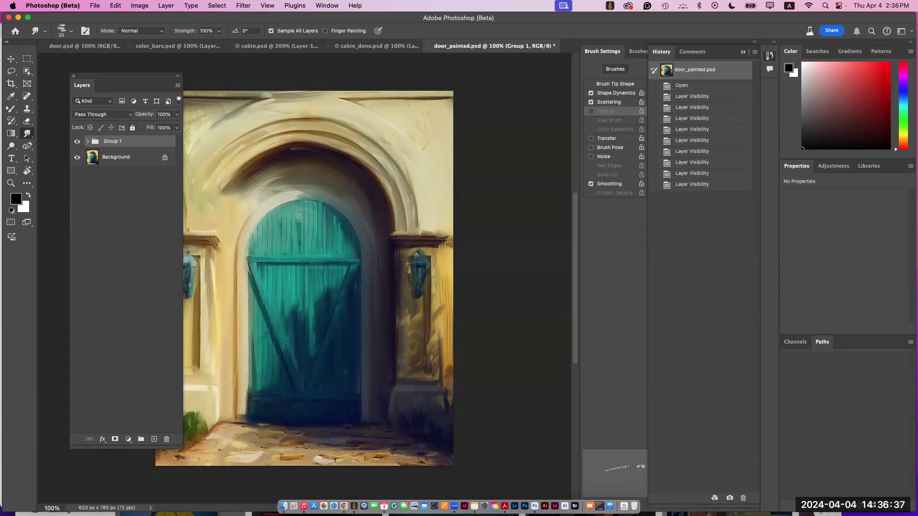
click(77, 141)
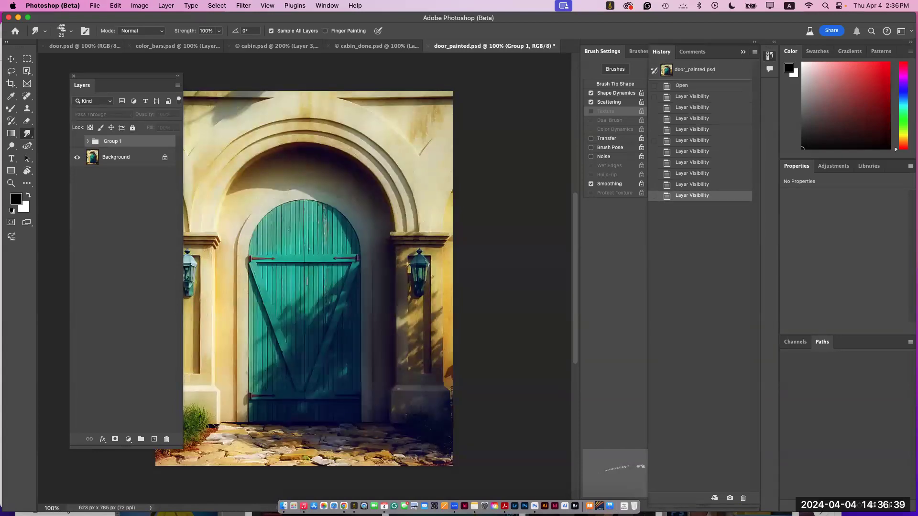
click(730, 498)
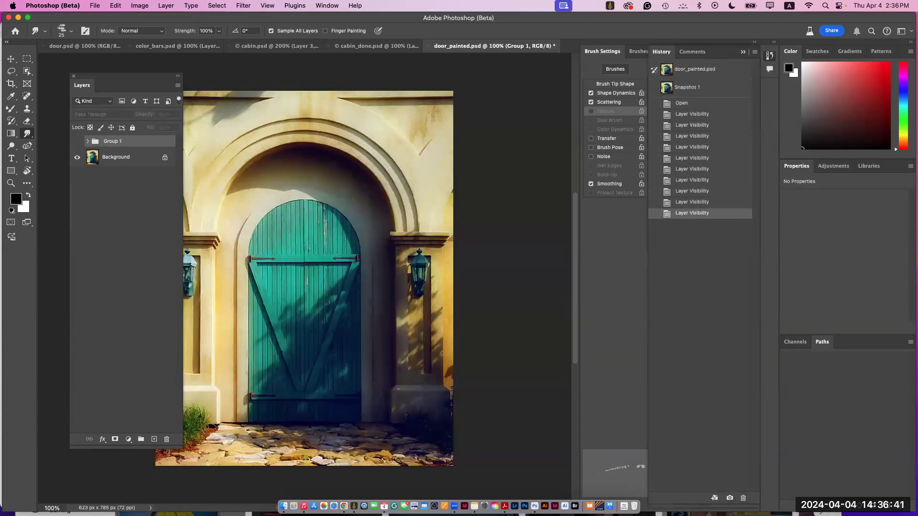
click(687, 88)
click(654, 88)
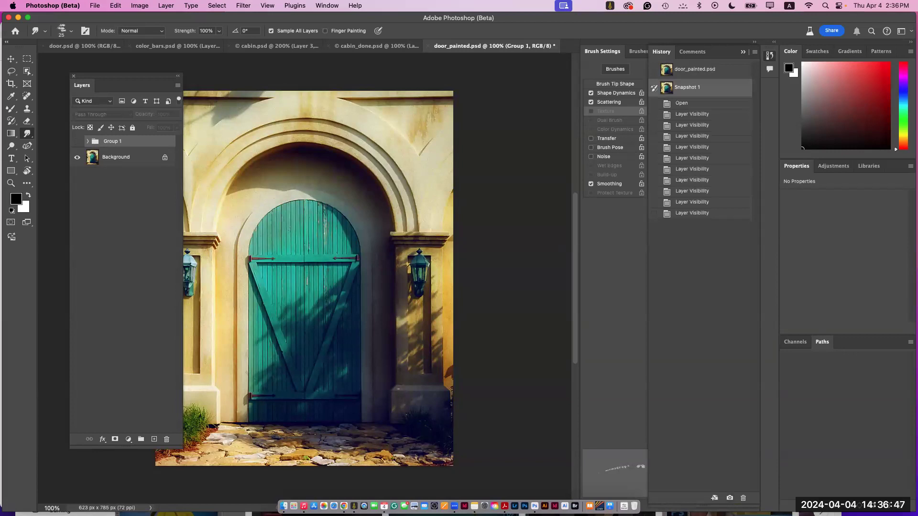
Step: Add a blank layer above the Background and set the Art History Brush style to Tight Curl
key(y)
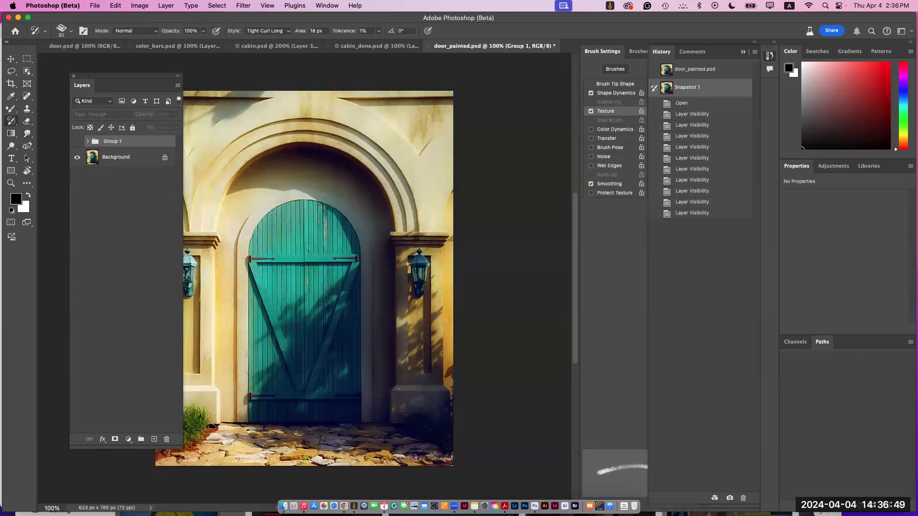
click(117, 158)
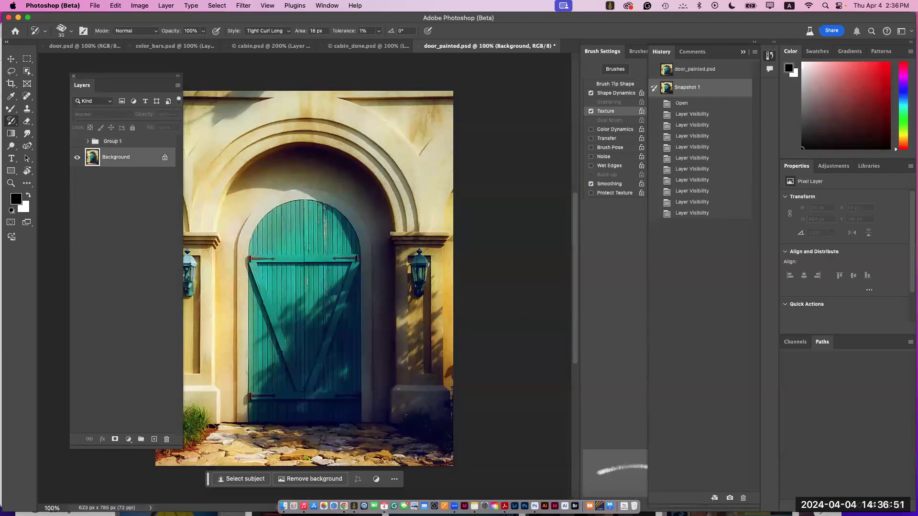
key(super+alt+shift+n)
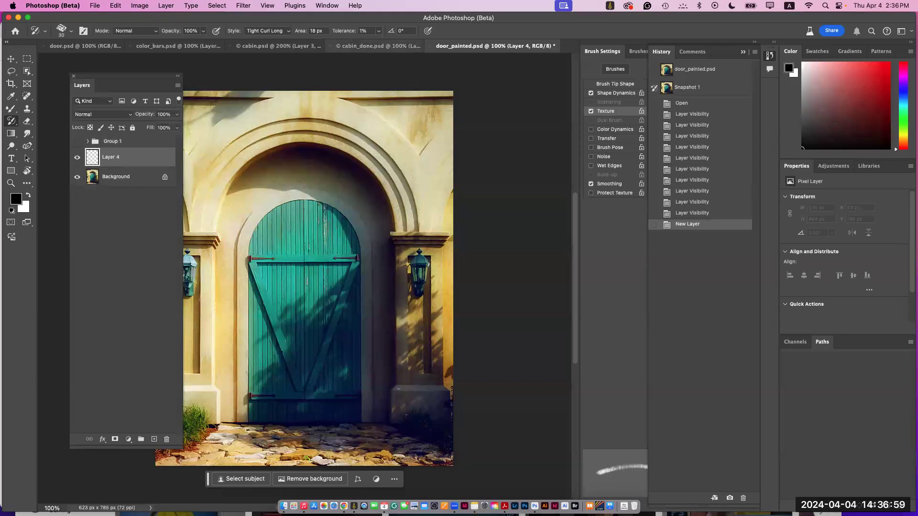
click(268, 31)
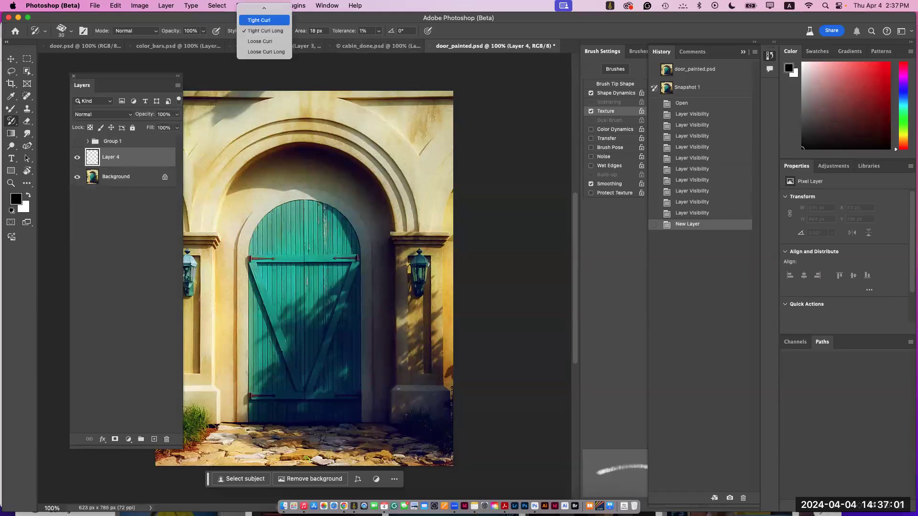
click(265, 21)
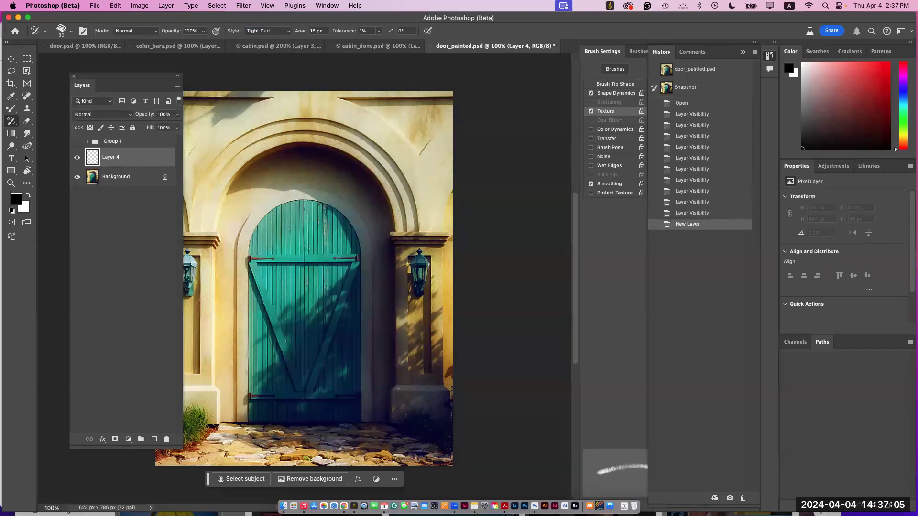
Step: Return the door document to Snapshot 1, discarding the added blank layers
click(687, 87)
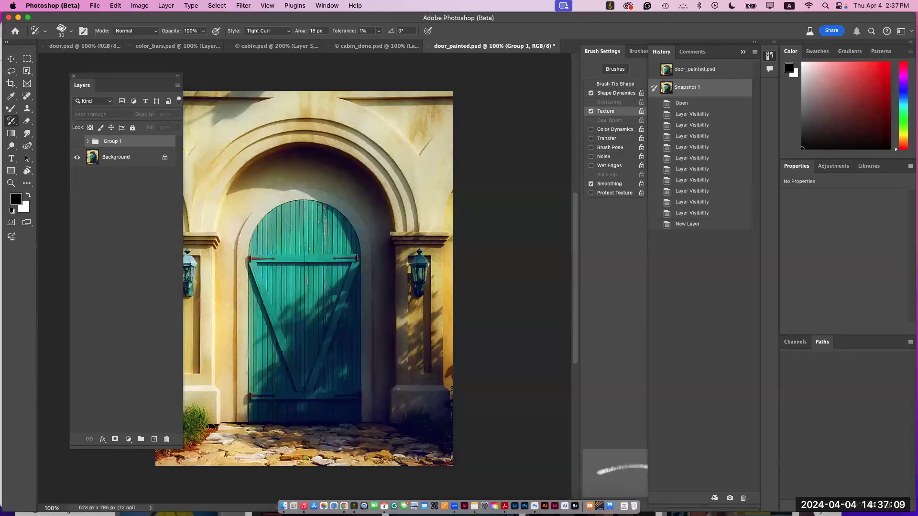
key(super+alt+shift+n)
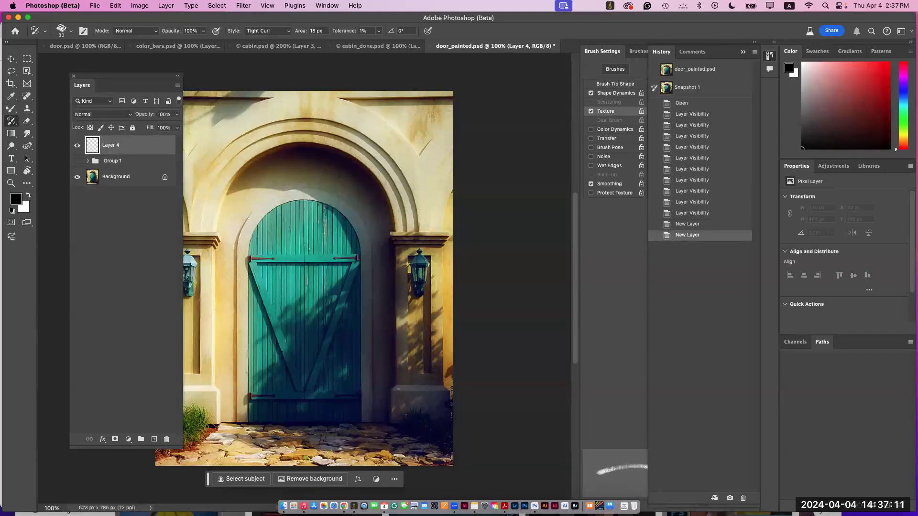
click(687, 88)
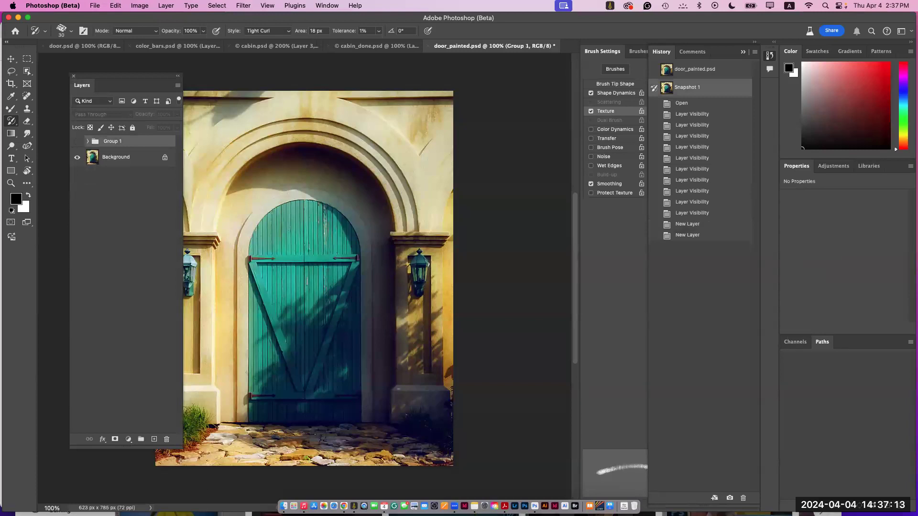
Step: Show Group 1 and try to paint on it with the Art History Brush beneath the arch
click(77, 141)
click(362, 176)
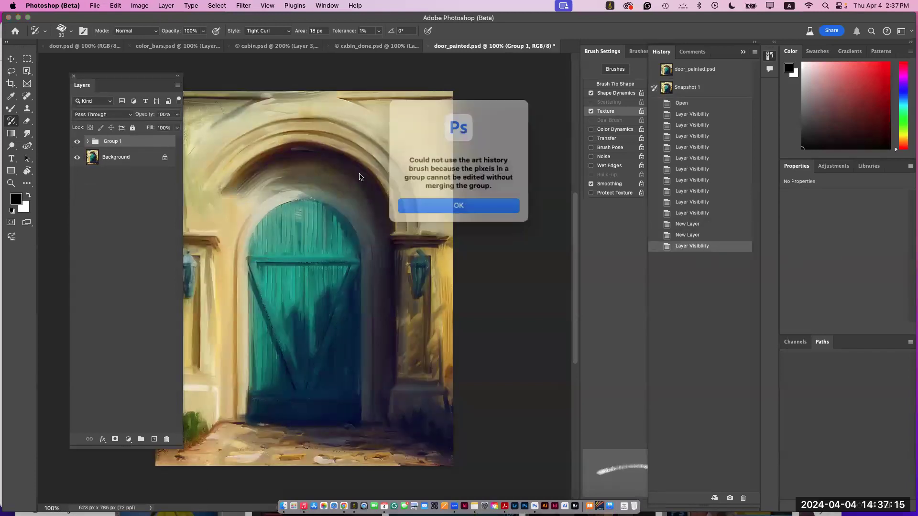
click(446, 202)
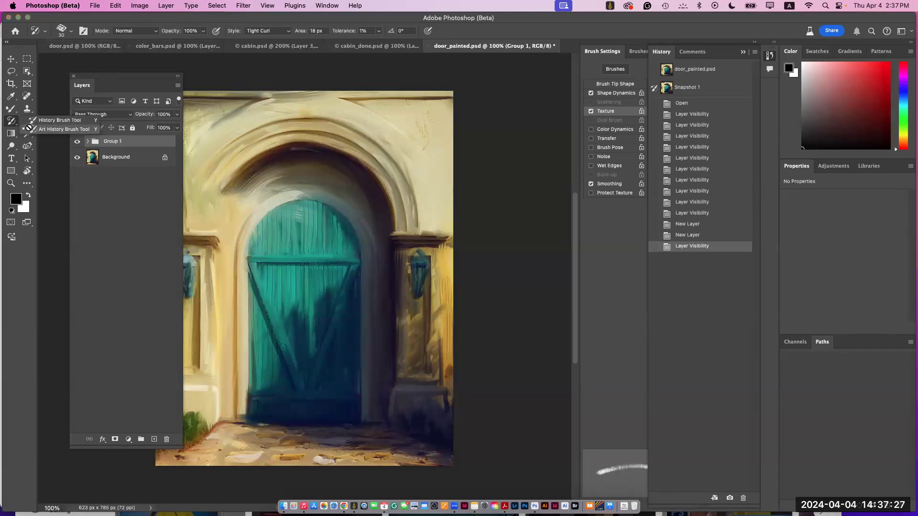
Step: Open the portrait photo whose file name ends in Commercial#2.jpg from the Drawing tools folder
click(95, 5)
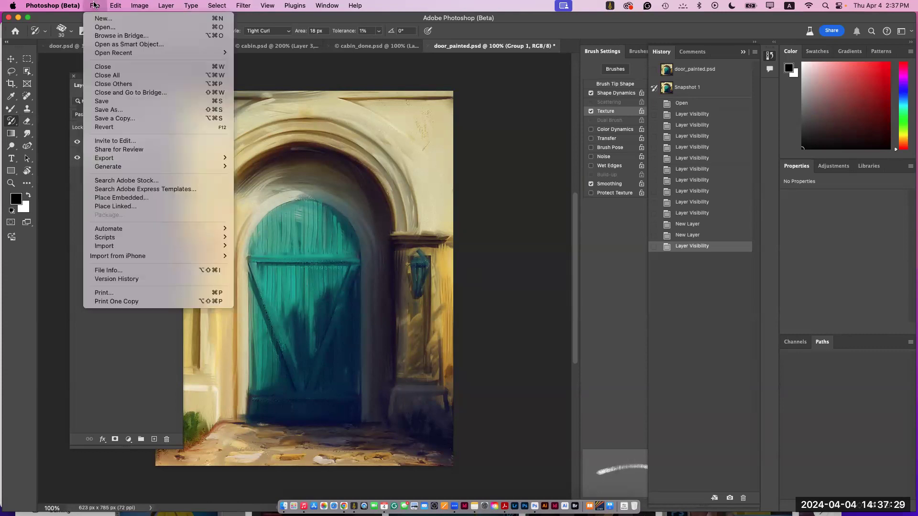
click(104, 27)
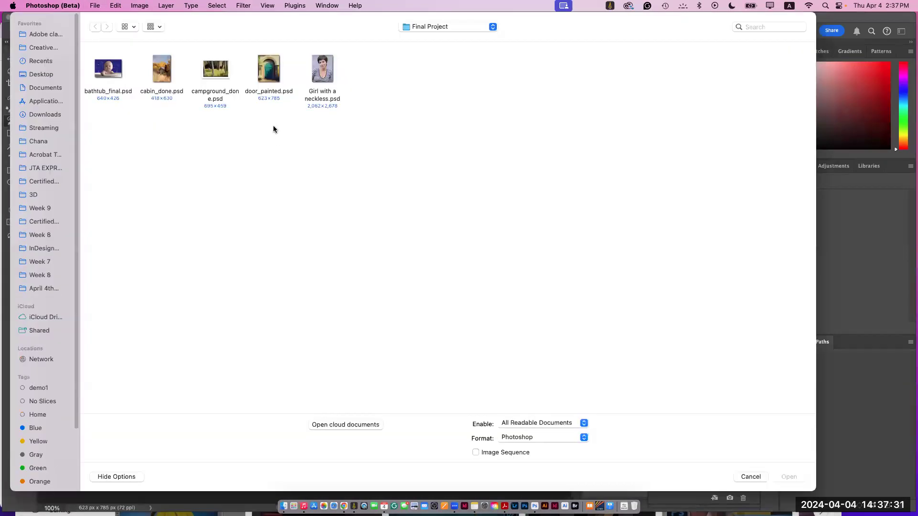
click(437, 24)
click(440, 37)
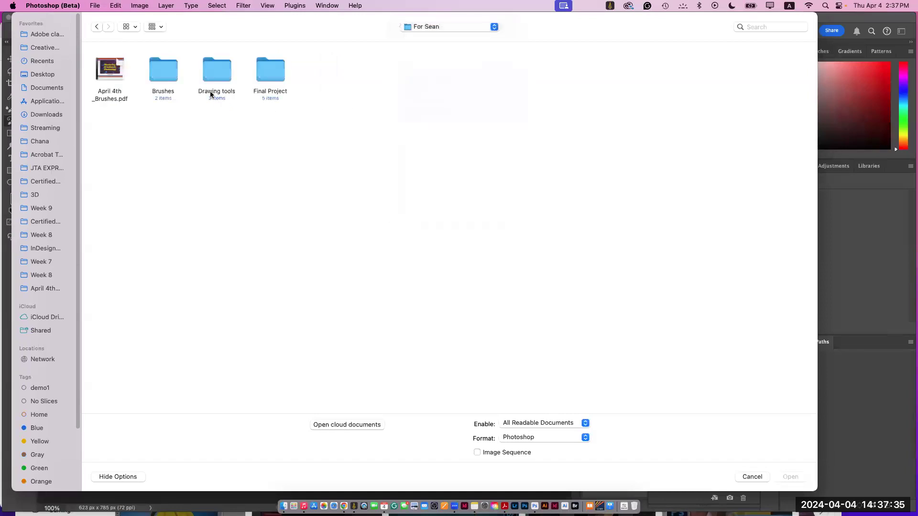
double_click(220, 71)
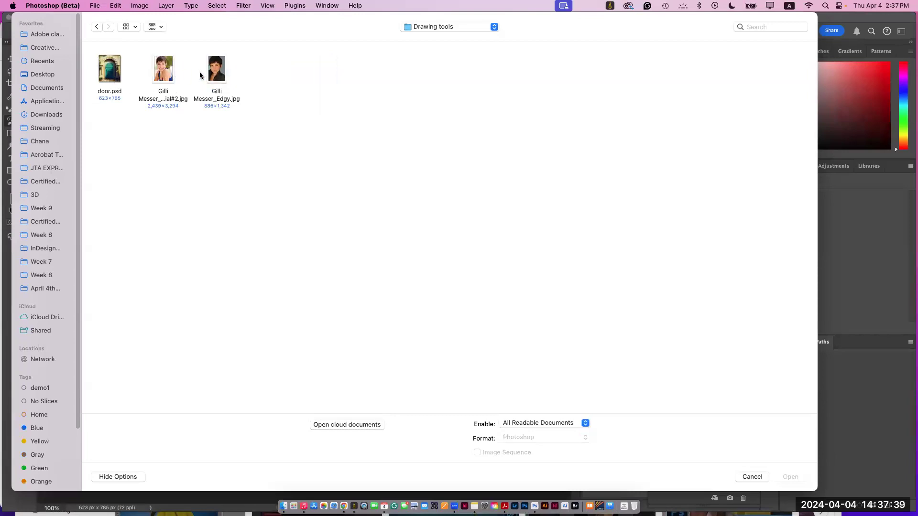
double_click(164, 70)
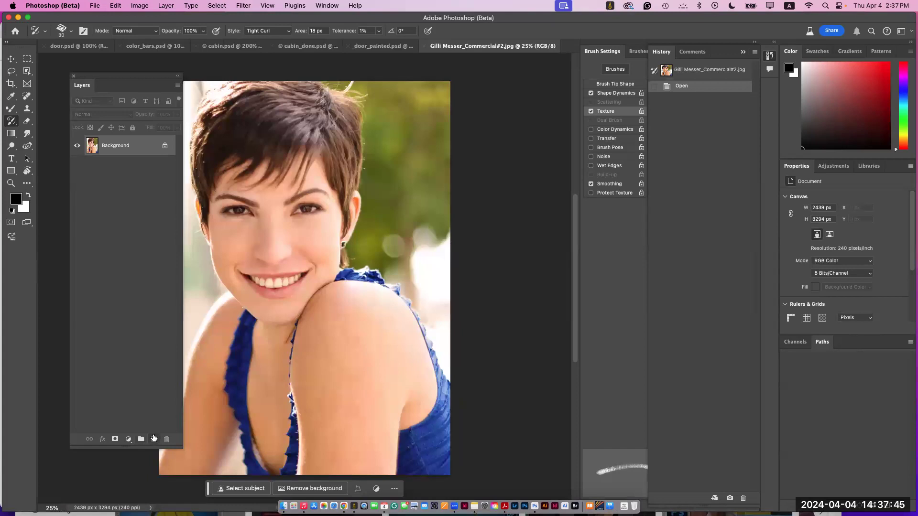
Step: Add a blank layer above the portrait, test a Mixer Brush dab on the cheek, and enlarge the brush to 90
click(152, 440)
click(10, 110)
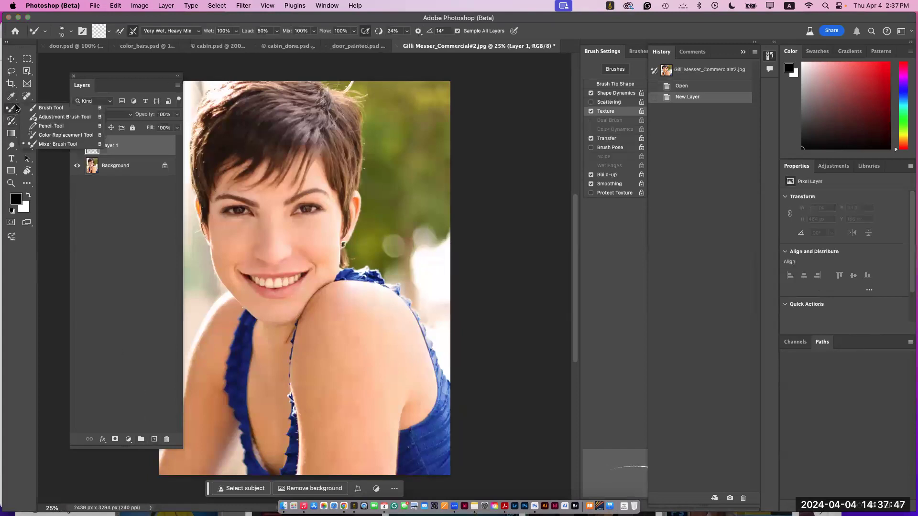
click(312, 237)
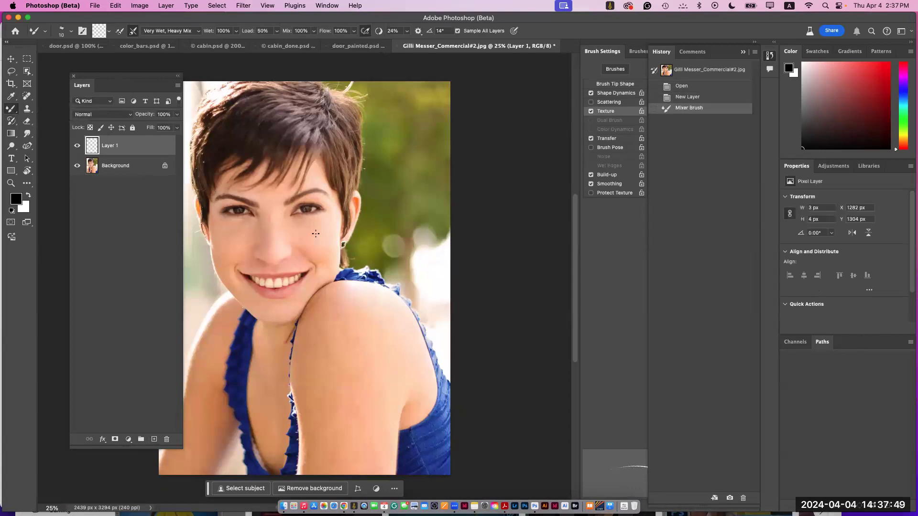
key(bracketright)
key(bracketright)
key(bracketright)
key(bracketright)
key(bracketright)
key(bracketright)
key(bracketright)
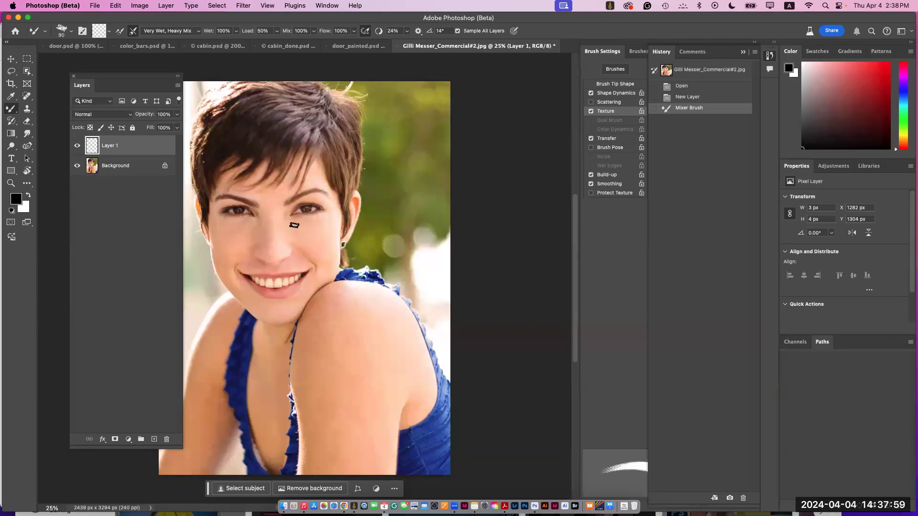
Step: Blend the skin on the portrait's cheek, smile line and nose with Mixer Brush strokes on Layer 1
drag(311, 299, 322, 297)
key(super+equal)
key(super+equal)
key(super+equal)
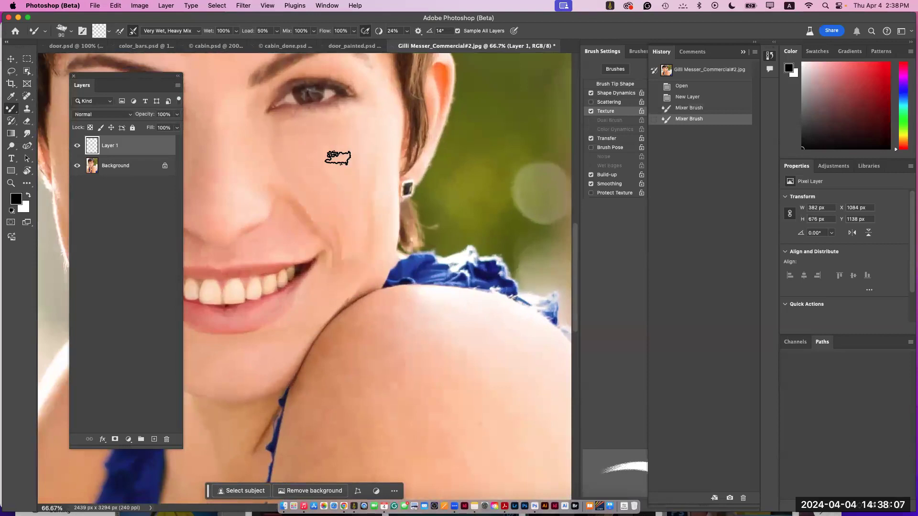
drag(364, 253, 308, 240)
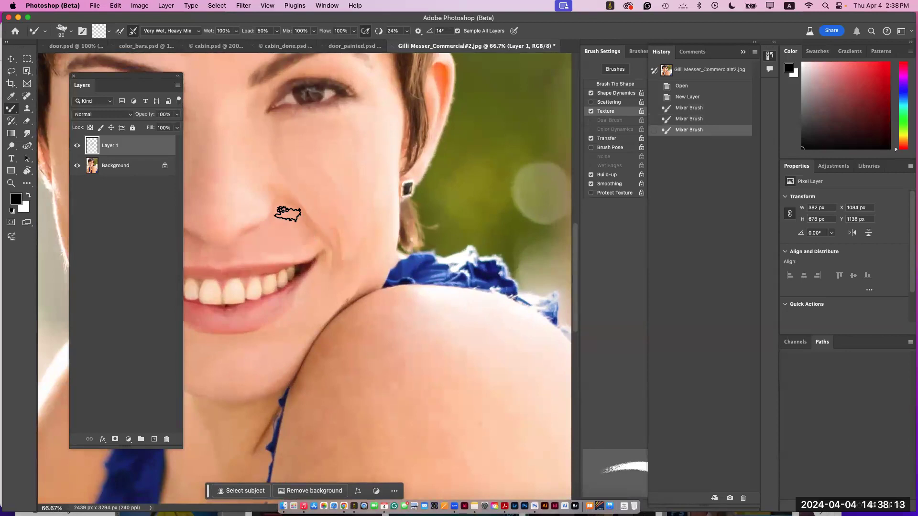
drag(297, 236, 246, 135)
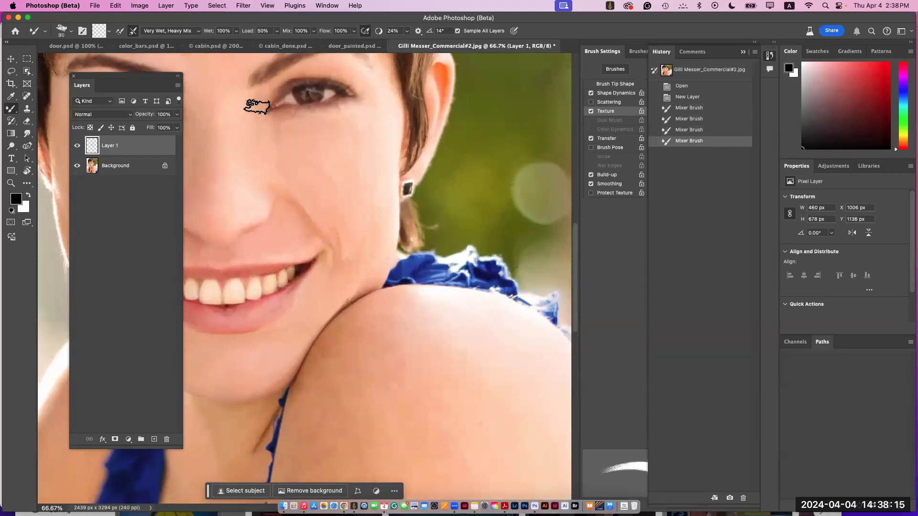
drag(240, 137, 227, 139)
drag(420, 392, 532, 466)
mouse_move(340, 173)
mouse_down()
mouse_move(343, 241)
mouse_move(370, 265)
mouse_move(345, 291)
mouse_move(326, 250)
mouse_move(320, 174)
mouse_move(333, 229)
mouse_move(335, 161)
mouse_move(335, 176)
mouse_move(308, 199)
mouse_move(337, 218)
mouse_move(331, 235)
mouse_move(307, 248)
mouse_move(304, 270)
mouse_move(322, 247)
mouse_move(338, 246)
mouse_move(342, 263)
mouse_move(321, 266)
mouse_move(306, 293)
mouse_move(316, 243)
mouse_up()
mouse_move(339, 196)
mouse_down()
mouse_move(345, 229)
mouse_move(318, 275)
mouse_move(334, 248)
mouse_move(344, 259)
mouse_move(353, 209)
mouse_move(324, 273)
mouse_move(300, 287)
mouse_move(322, 227)
mouse_move(328, 270)
mouse_move(332, 214)
mouse_move(349, 201)
mouse_move(317, 269)
mouse_move(348, 251)
mouse_move(353, 238)
mouse_move(335, 204)
mouse_move(359, 149)
mouse_move(351, 217)
mouse_move(332, 237)
mouse_up()
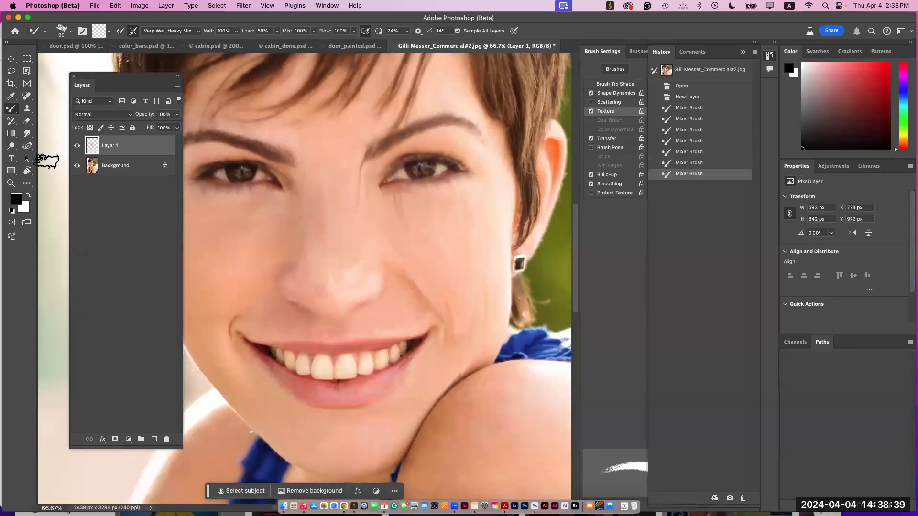
Step: Smudge the portrait's nose, under-eye area and cheek on Layer 1 with the Smudge tool enlarged to 50 px at 100% strength
click(27, 134)
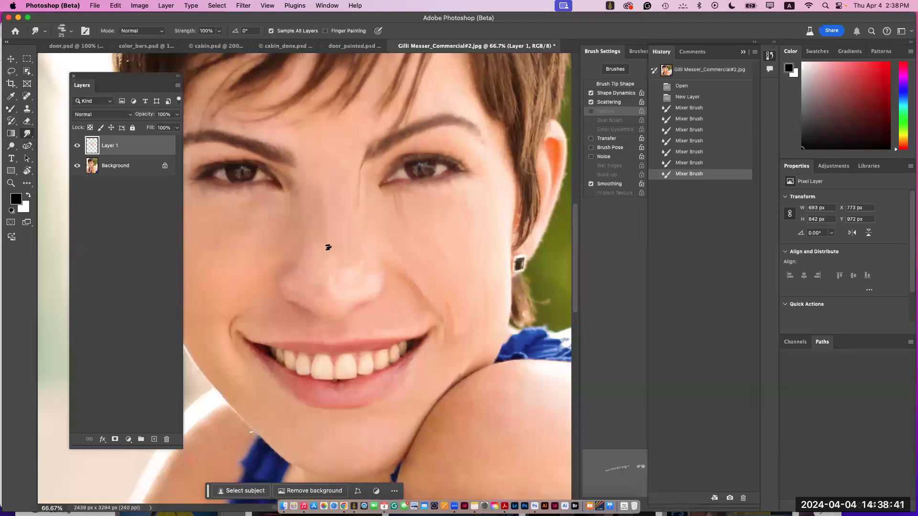
mouse_move(313, 195)
mouse_down()
mouse_move(323, 223)
mouse_move(318, 186)
mouse_move(313, 214)
mouse_move(315, 185)
mouse_move(318, 228)
mouse_move(308, 238)
mouse_move(306, 209)
mouse_move(294, 205)
mouse_move(301, 182)
mouse_up()
key(bracketright)
key(bracketright)
key(bracketright)
key(bracketright)
key(bracketright)
mouse_move(322, 210)
mouse_down()
mouse_move(355, 197)
mouse_move(389, 220)
mouse_move(400, 196)
mouse_move(396, 235)
mouse_move(451, 343)
mouse_move(443, 359)
mouse_move(424, 359)
mouse_move(412, 386)
mouse_move(453, 344)
mouse_up()
mouse_move(345, 262)
mouse_down()
mouse_move(283, 223)
mouse_move(287, 234)
mouse_move(301, 228)
mouse_move(273, 200)
mouse_move(234, 204)
mouse_move(220, 194)
mouse_move(293, 199)
mouse_move(303, 225)
mouse_move(320, 237)
mouse_move(299, 168)
mouse_move(325, 196)
mouse_move(325, 222)
mouse_move(305, 163)
mouse_move(319, 209)
mouse_move(279, 239)
mouse_move(261, 225)
mouse_up()
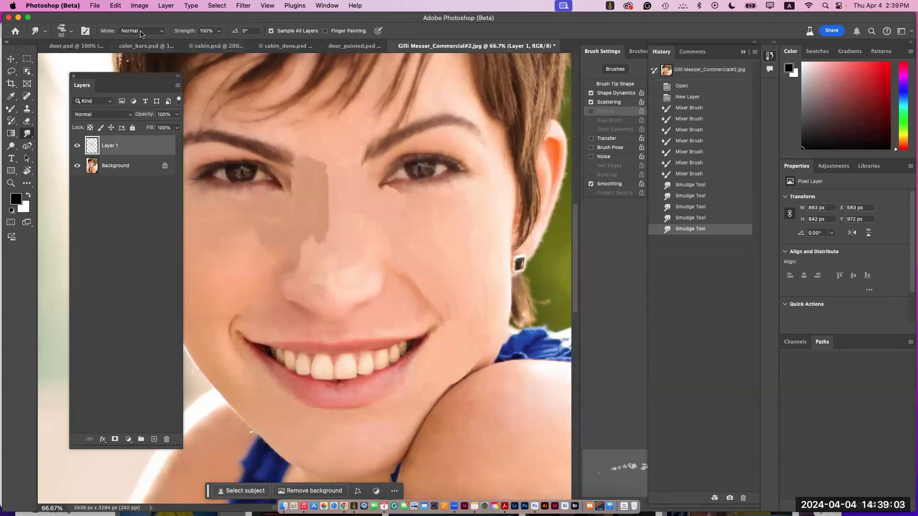
Step: Reduce the Smudge strength to 42% and soften the skin on the nose, under the eye and across the cheek
drag(191, 32, 170, 27)
mouse_move(307, 221)
mouse_down()
mouse_move(331, 203)
mouse_move(314, 150)
mouse_move(331, 170)
mouse_move(329, 201)
mouse_move(315, 196)
mouse_move(324, 249)
mouse_up()
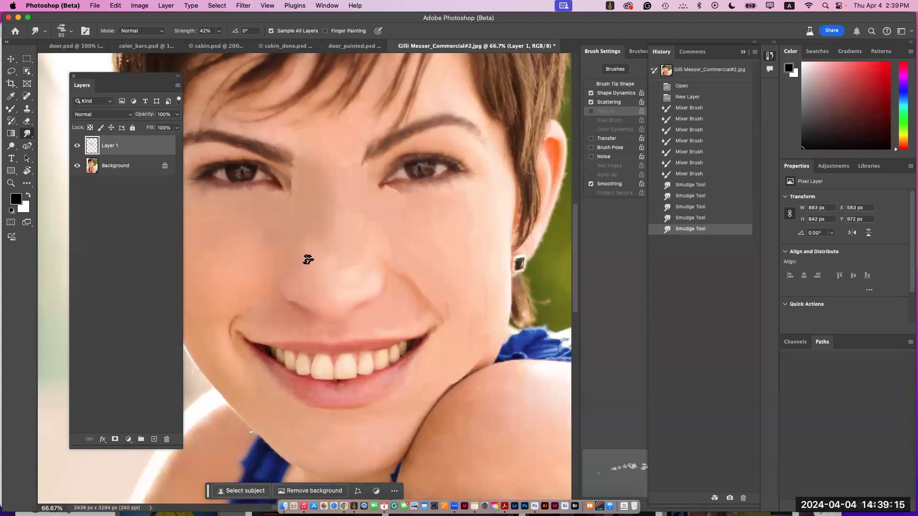
drag(306, 225, 320, 264)
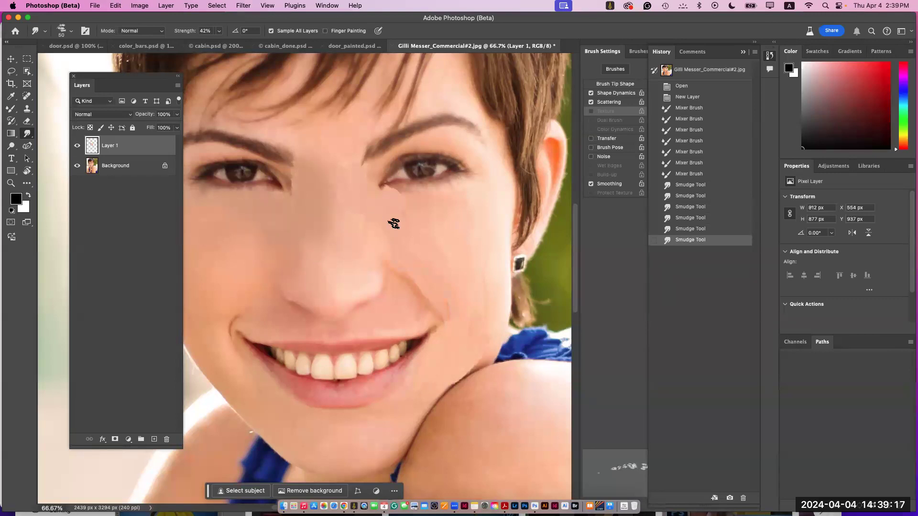
mouse_move(384, 192)
mouse_down()
mouse_move(404, 191)
mouse_move(390, 193)
mouse_move(421, 240)
mouse_move(485, 227)
mouse_move(459, 262)
mouse_move(455, 254)
mouse_move(455, 306)
mouse_up()
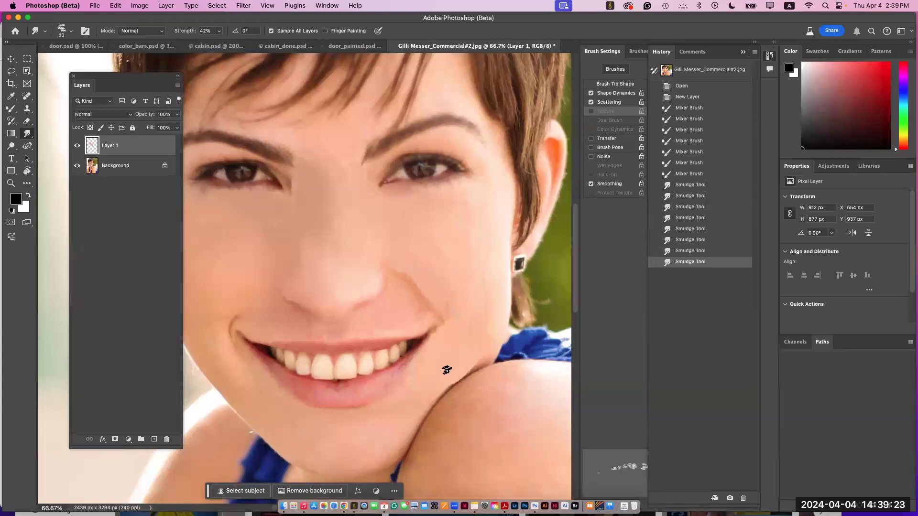
key(super+minus)
key(super+minus)
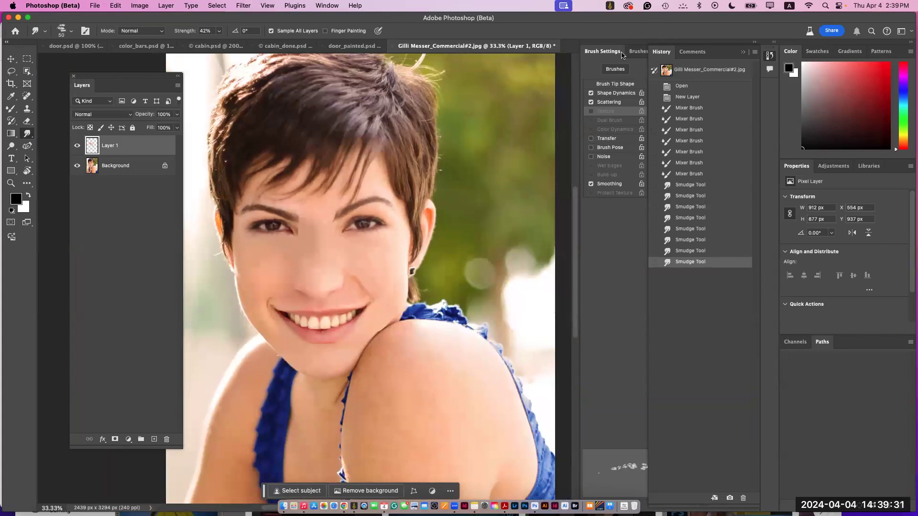
Step: Display the brush tips in the brush preset list and hide them again
click(636, 53)
click(655, 51)
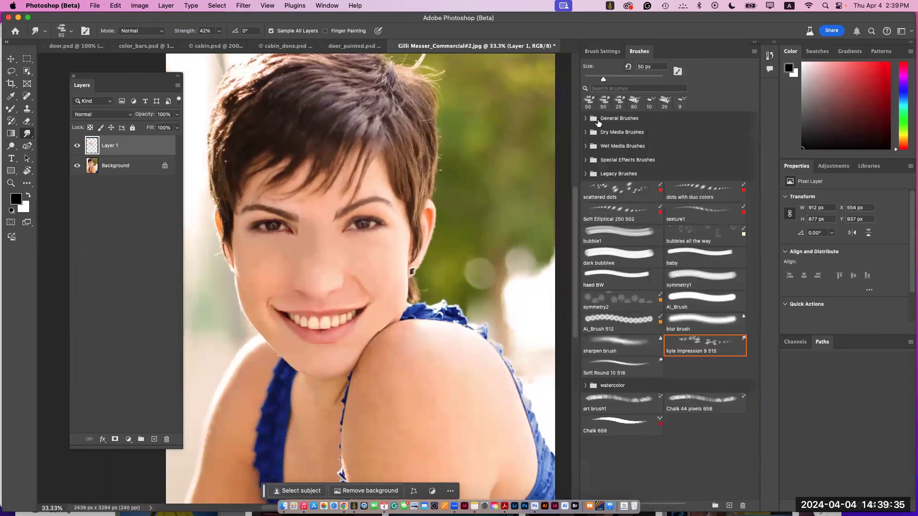
click(753, 50)
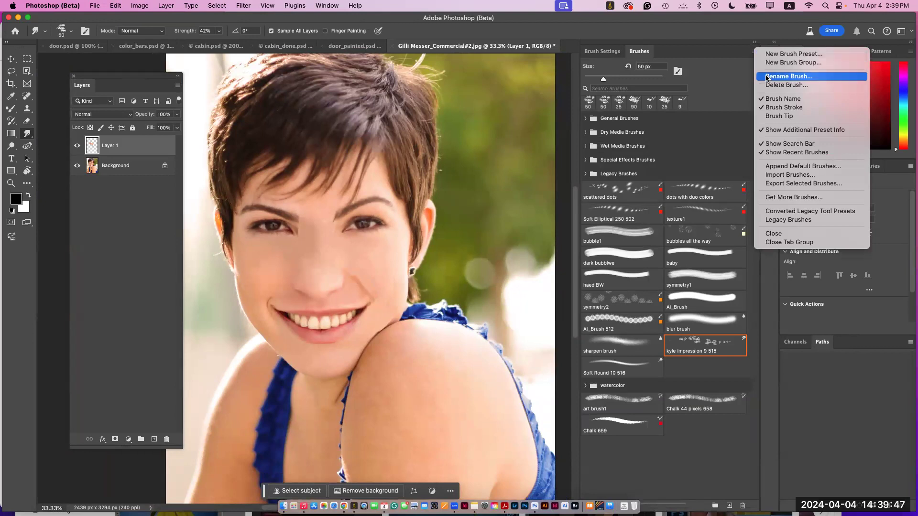
click(760, 116)
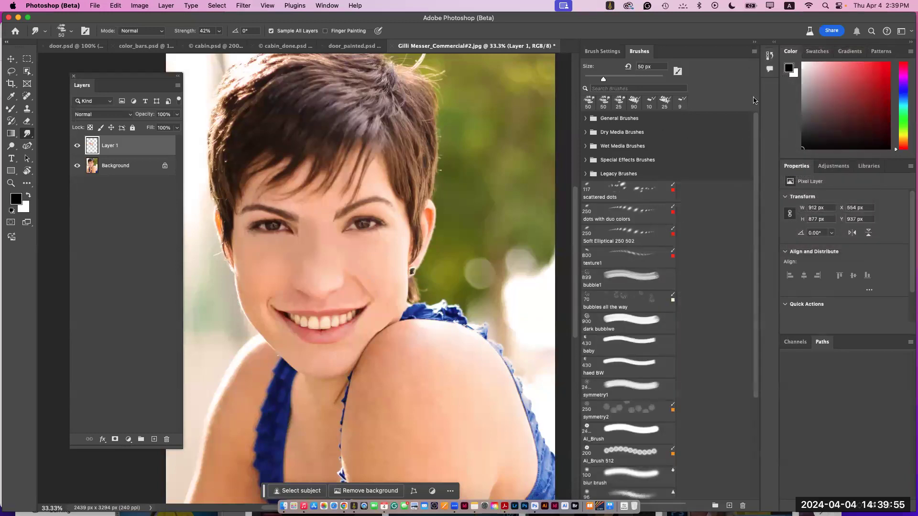
click(754, 51)
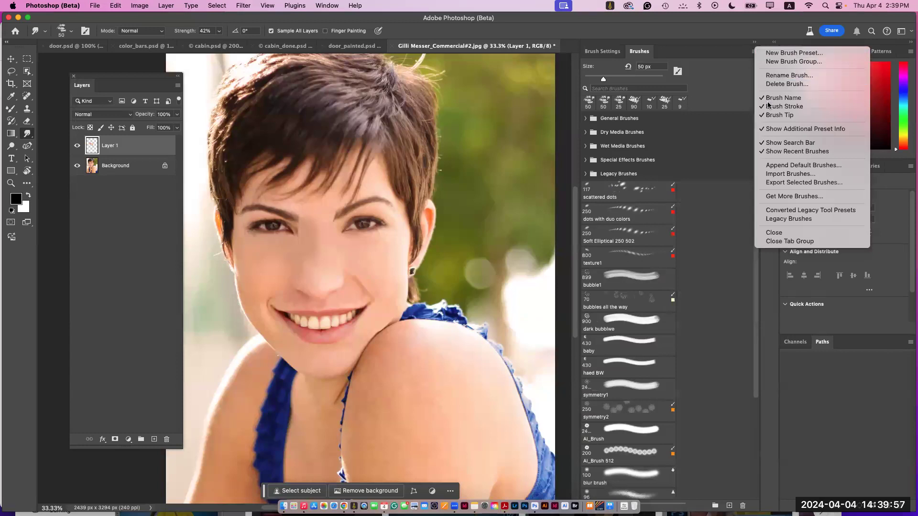
click(770, 117)
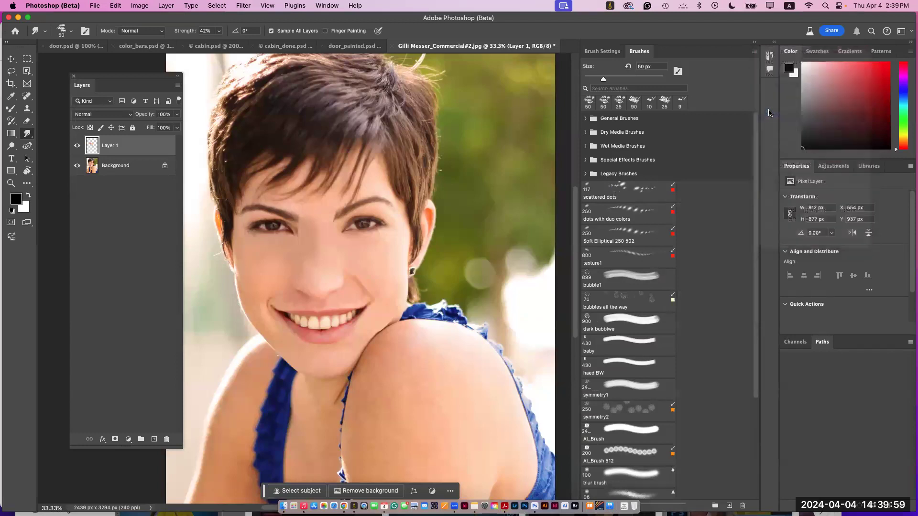
Step: Browse the Legacy Brushes collection, examining its Legacy, Dry Media and Faux Finish brush folders
click(754, 51)
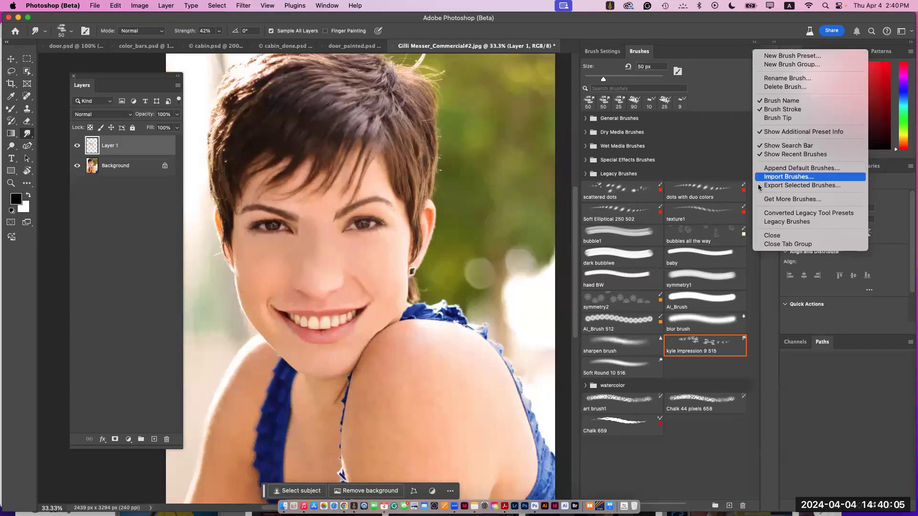
click(766, 223)
click(587, 175)
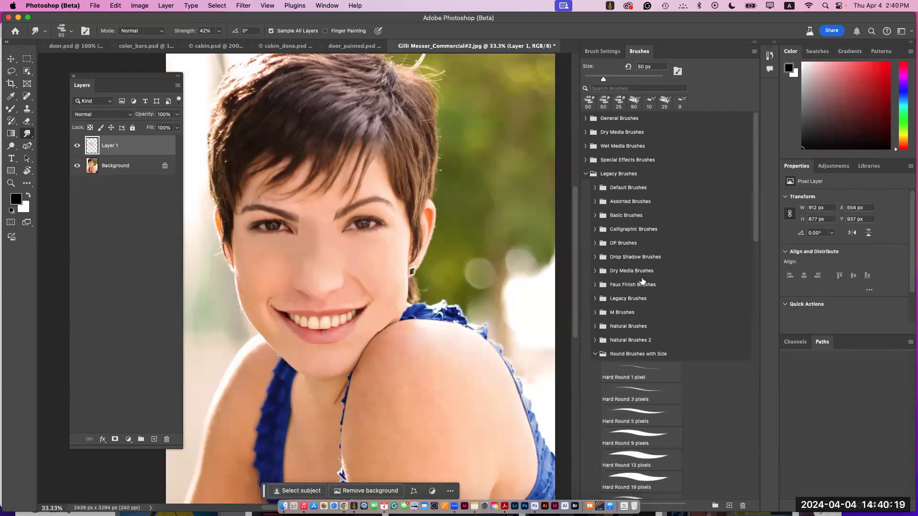
click(594, 300)
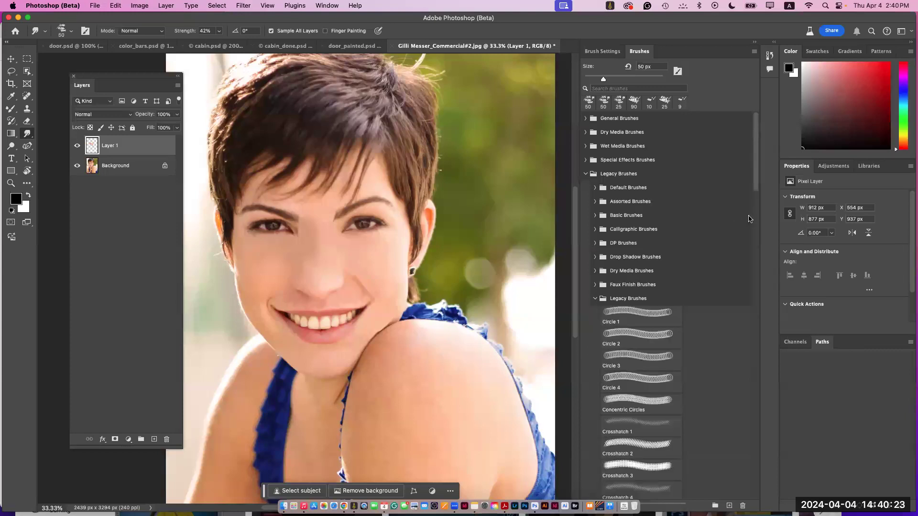
mouse_move(752, 188)
mouse_down()
mouse_move(744, 366)
mouse_move(708, 229)
mouse_up()
scroll(697, 194, up, 5)
click(585, 175)
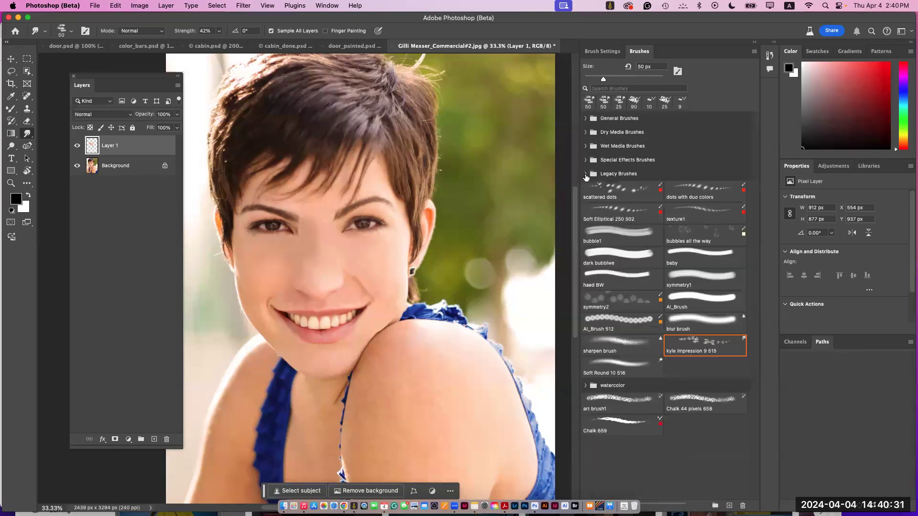
click(585, 175)
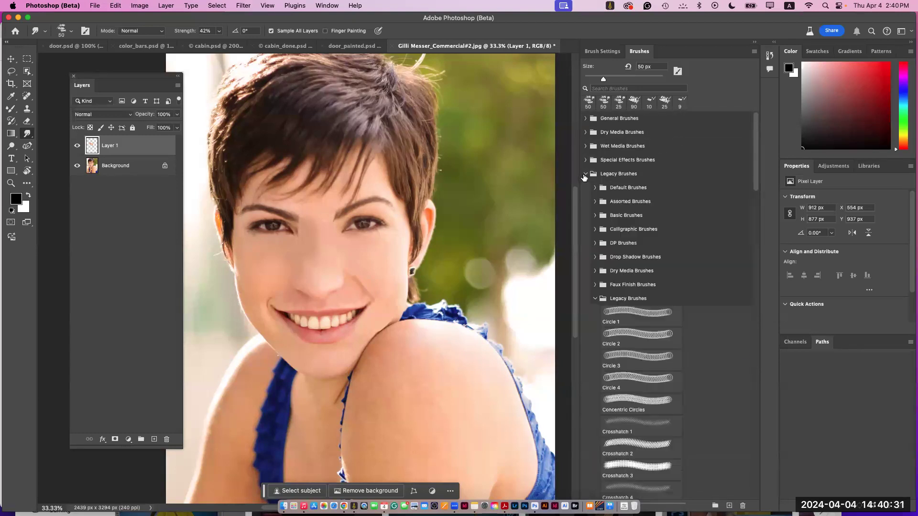
click(594, 271)
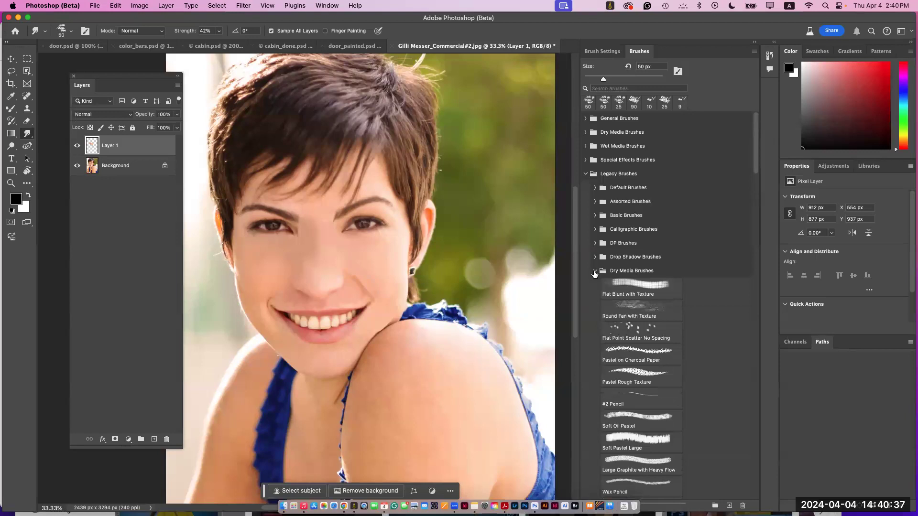
click(594, 271)
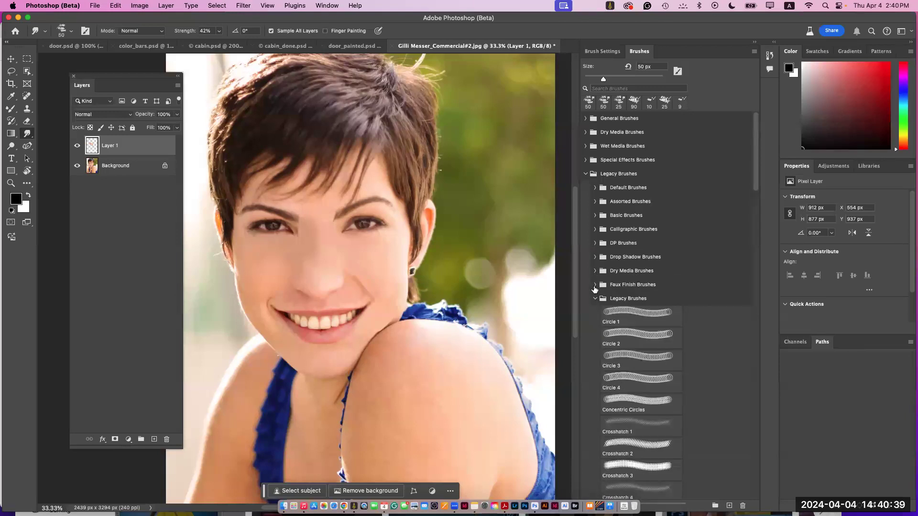
click(595, 285)
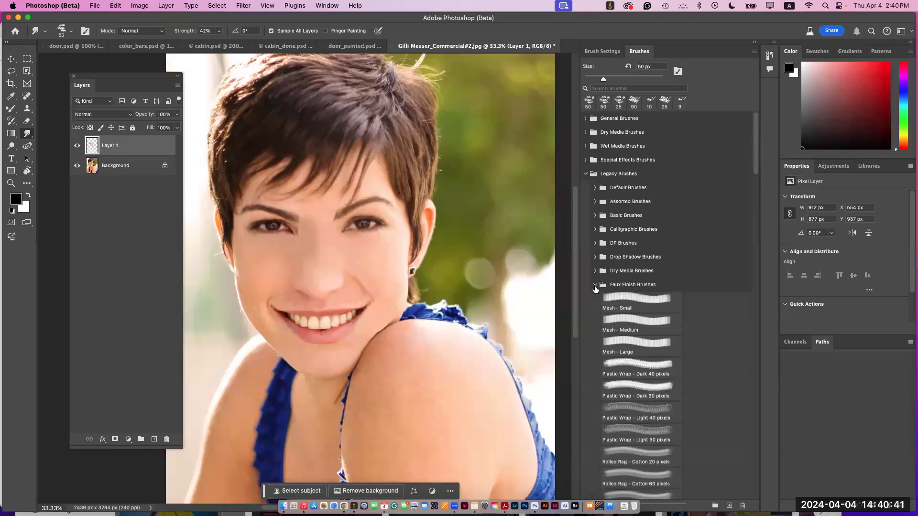
click(595, 286)
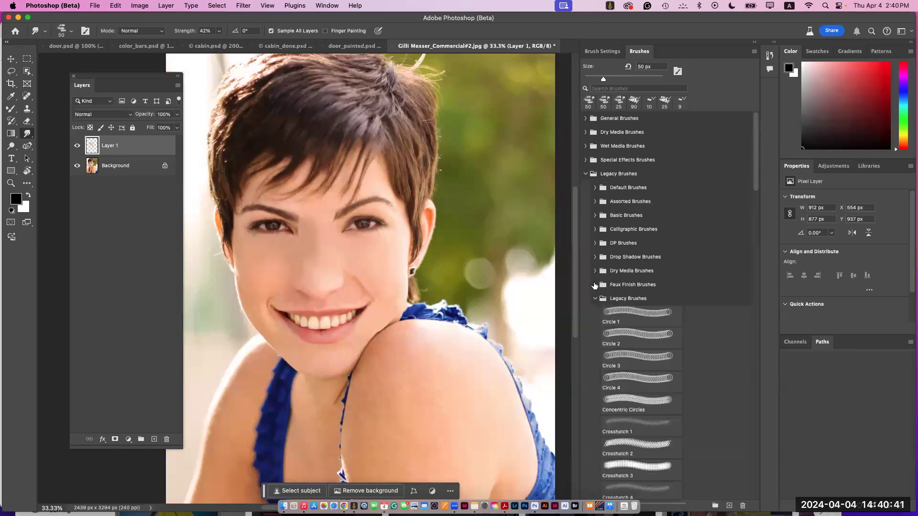
Step: Try several bristle brush tips for the Smudge tool and settle on the 36 px Flat Point tip
click(594, 52)
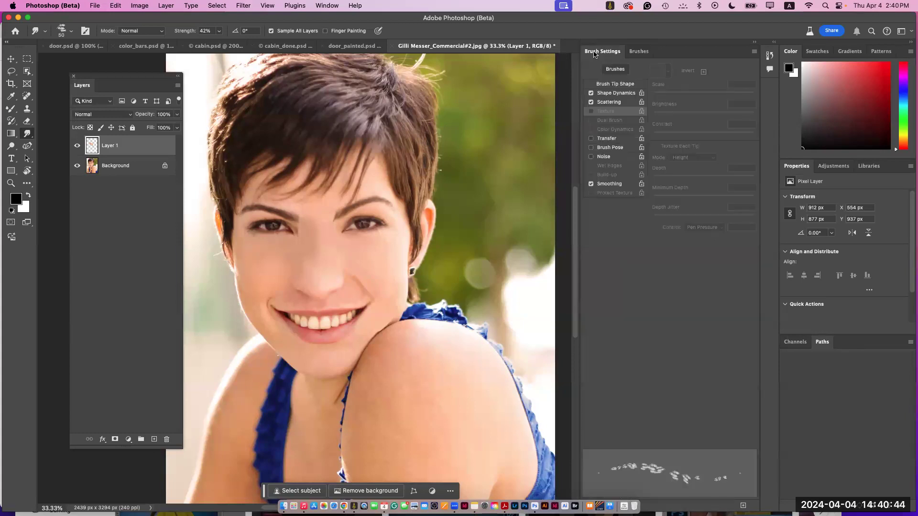
click(610, 85)
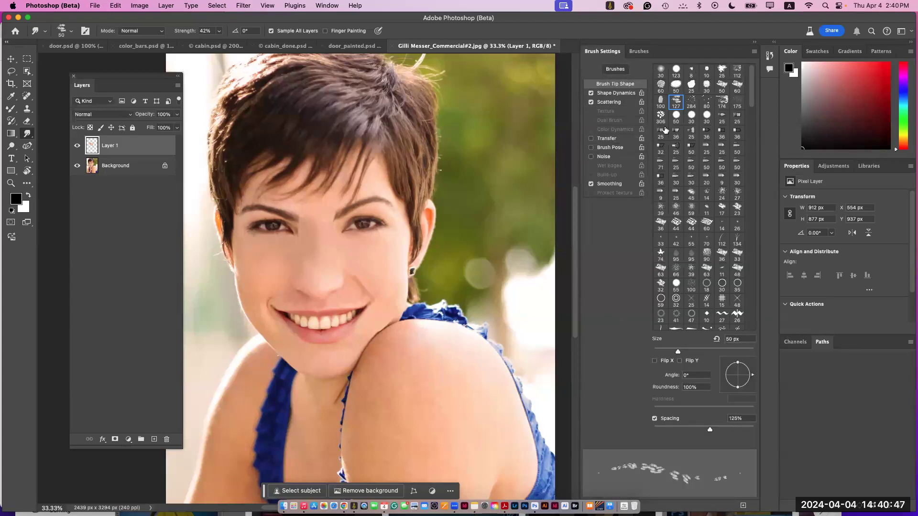
click(691, 132)
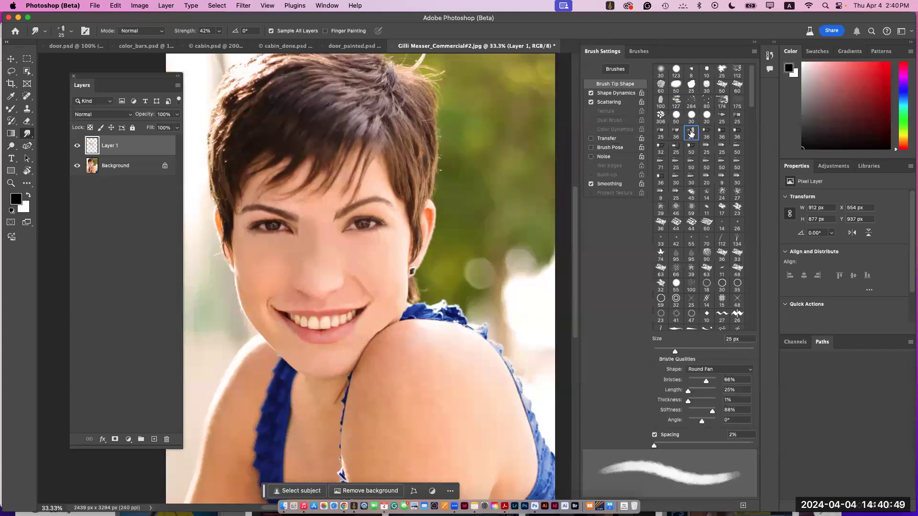
click(677, 133)
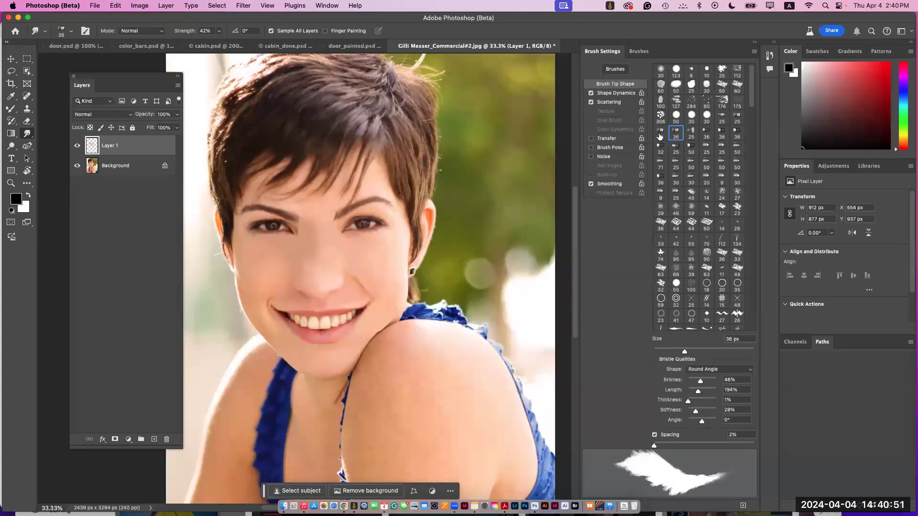
click(660, 134)
click(678, 134)
click(693, 133)
click(707, 135)
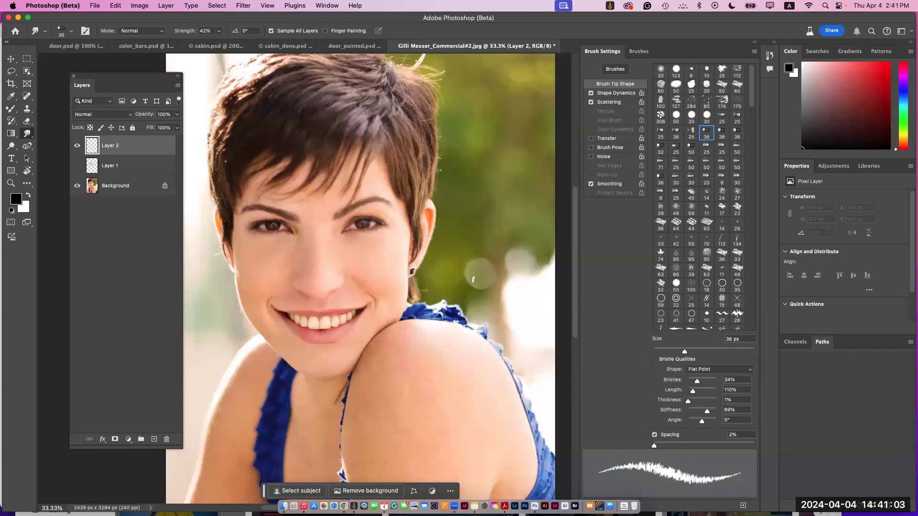
Step: Switch the Smudge tool to the Round Angle bristle tip with a size of 59 px and bristles at 88%
click(691, 132)
click(676, 133)
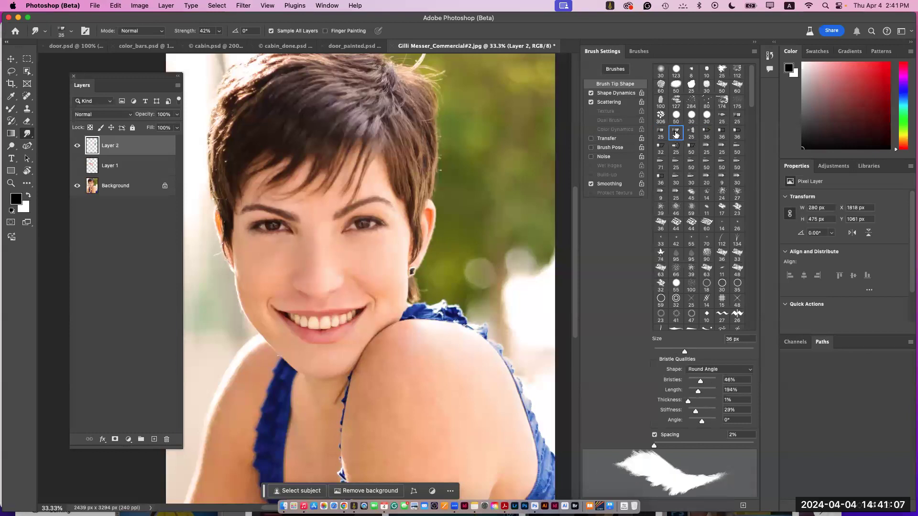
mouse_move(685, 351)
mouse_down()
mouse_move(706, 350)
mouse_move(713, 377)
mouse_up()
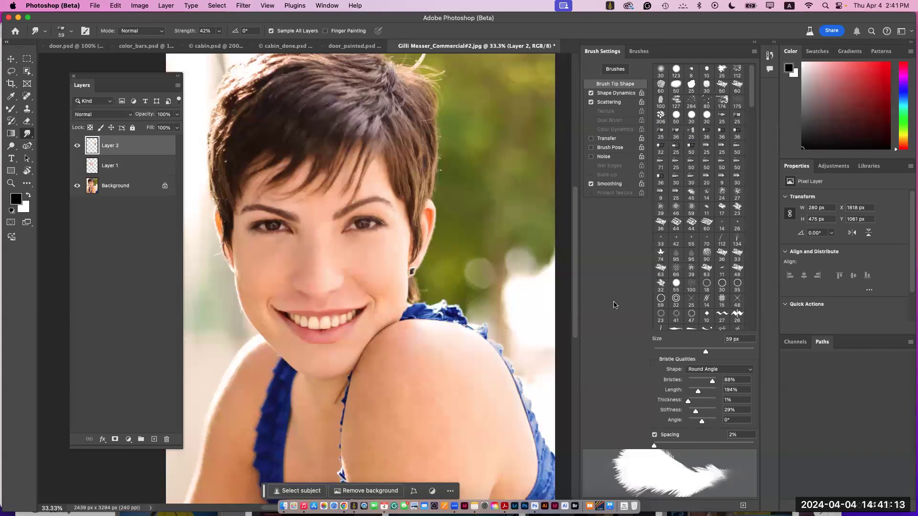
Step: Hide the Background and Layer 2, and add a new blank Layer 3 above them
click(77, 186)
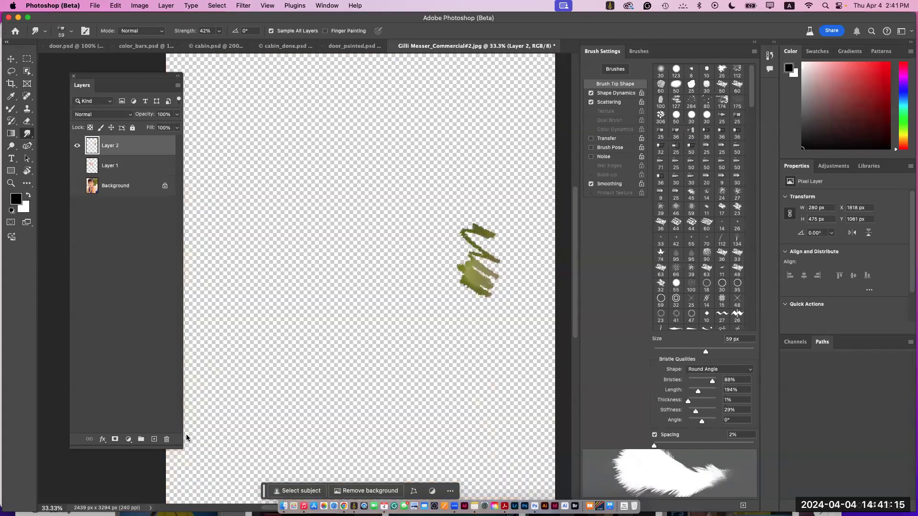
click(154, 440)
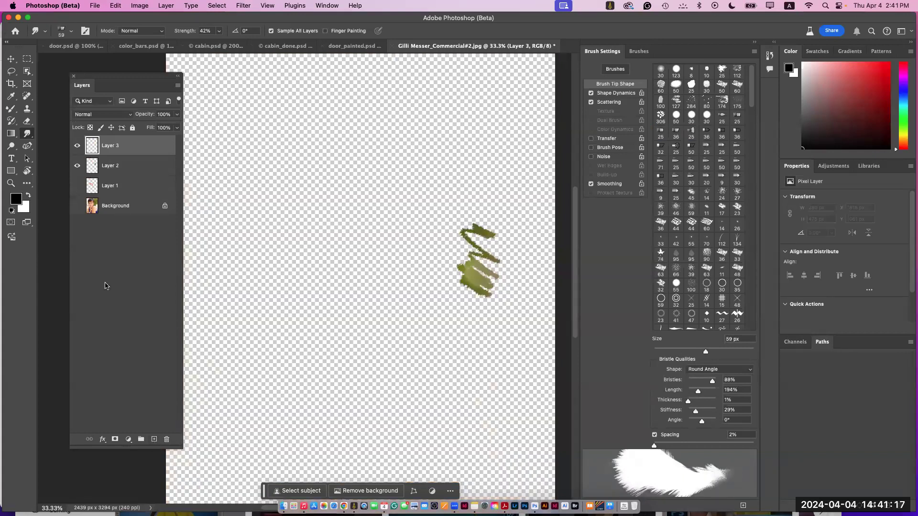
click(77, 166)
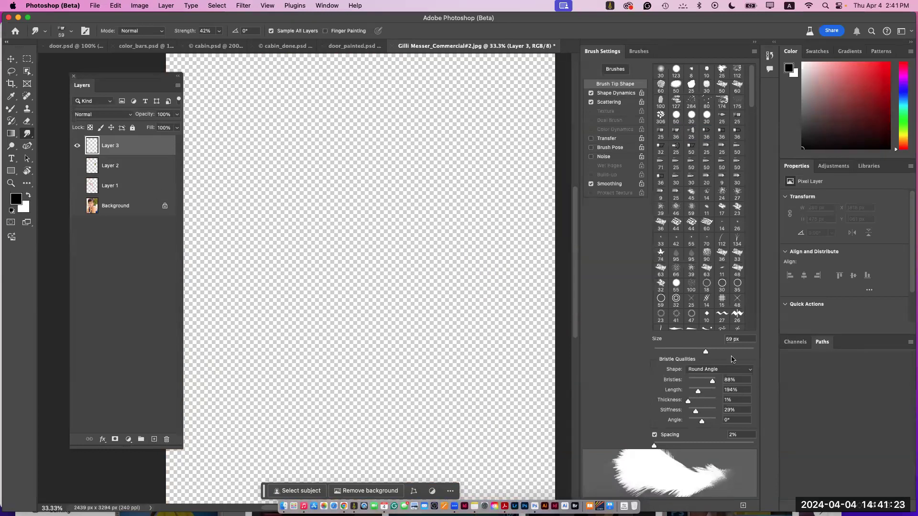
Step: Replace the Smudge tool with the Brush tool and select the Round Blunt bristle tip
click(692, 132)
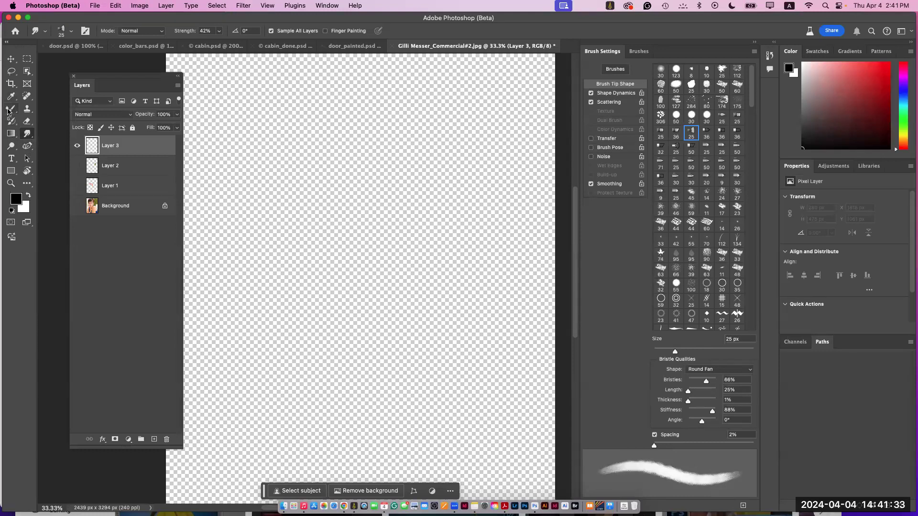
drag(11, 109, 33, 110)
click(692, 184)
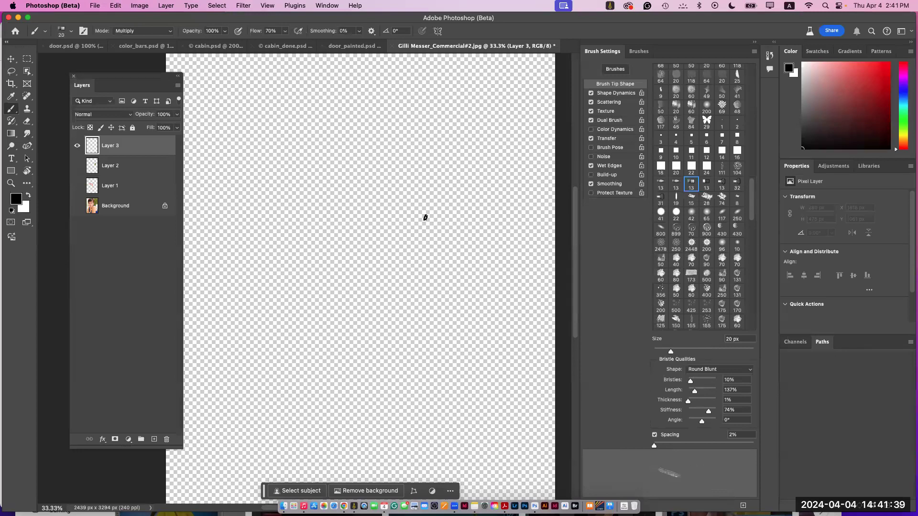
Step: Paint black test strokes on Layer 3 with a Flat Fan bristle tip enlarged to 300 px, and with the 13 px Flat Fan tip
click(662, 200)
key(bracketright)
key(bracketright)
key(bracketright)
key(bracketright)
key(bracketright)
key(bracketright)
key(bracketright)
mouse_move(385, 217)
mouse_down()
mouse_move(406, 221)
mouse_move(389, 233)
mouse_move(361, 215)
mouse_up()
drag(367, 179, 377, 199)
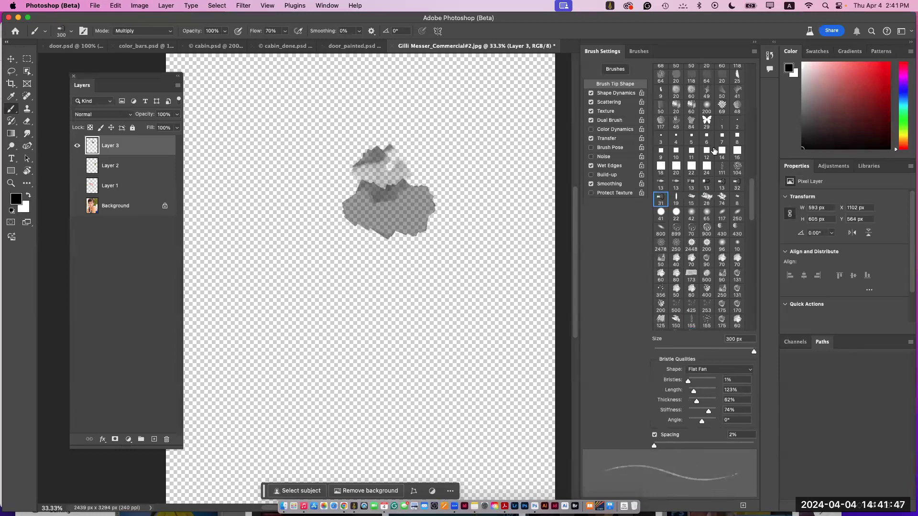
click(722, 183)
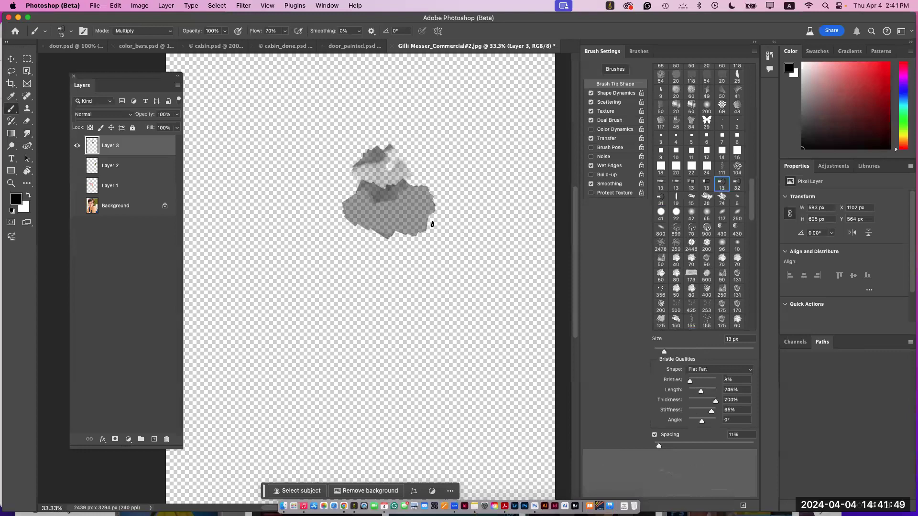
drag(430, 236, 401, 255)
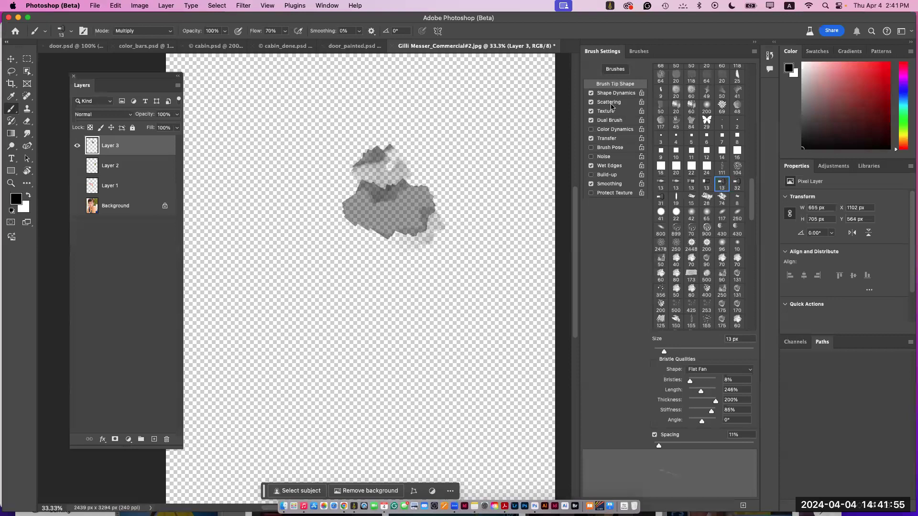
Step: Turn off Scattering and Dual Brush, and extend the black patch using a 50 px Flat Fan tip, ending with 42% bristles and 1% thickness
click(591, 121)
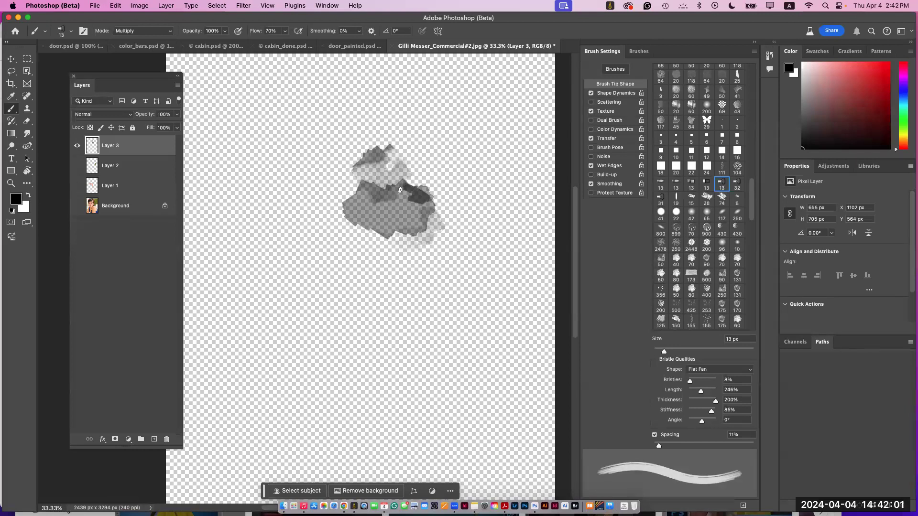
key(bracketright)
key(bracketright)
key(bracketright)
key(bracketright)
mouse_move(390, 232)
mouse_down()
mouse_move(361, 235)
mouse_move(348, 225)
mouse_move(366, 193)
mouse_move(359, 161)
mouse_up()
mouse_move(689, 386)
mouse_down()
mouse_move(713, 382)
mouse_move(699, 382)
mouse_move(688, 403)
mouse_up()
mouse_move(393, 251)
mouse_down()
mouse_move(415, 236)
mouse_move(384, 262)
mouse_move(366, 258)
mouse_move(339, 178)
mouse_move(373, 155)
mouse_move(396, 158)
mouse_move(421, 170)
mouse_move(409, 192)
mouse_up()
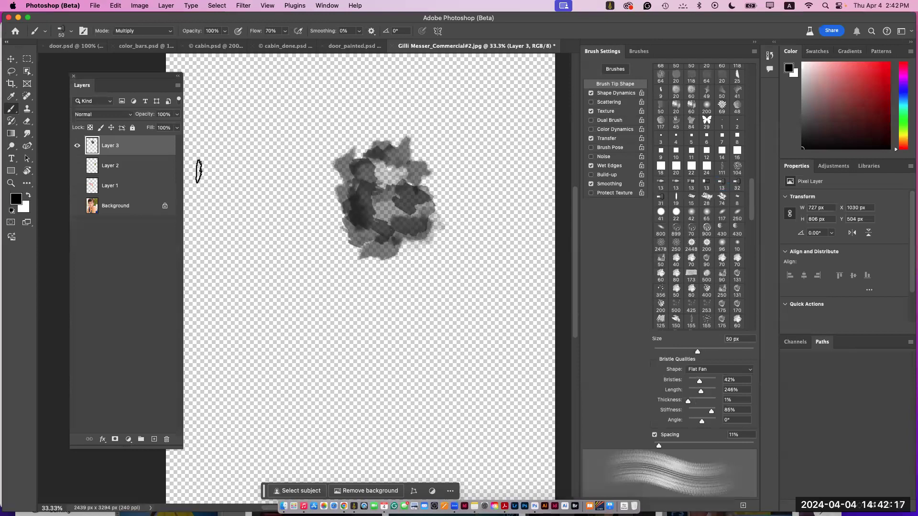
Step: Load Layer 3's painted pixels as a selection, define them as a new brush preset, and deselect
super+click(92, 146)
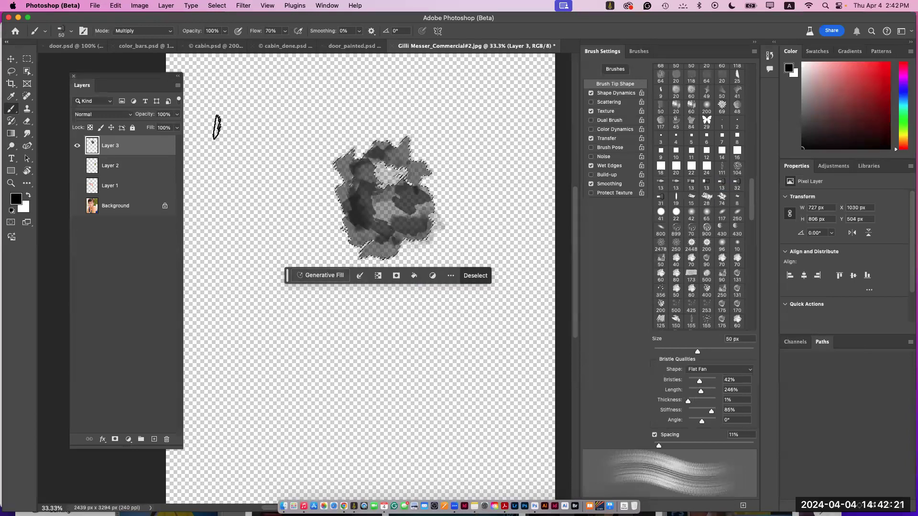
click(116, 5)
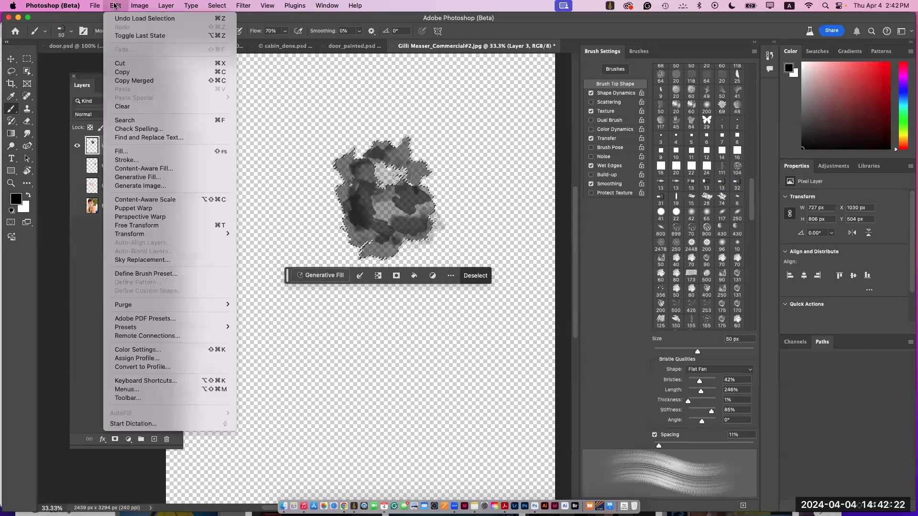
click(195, 274)
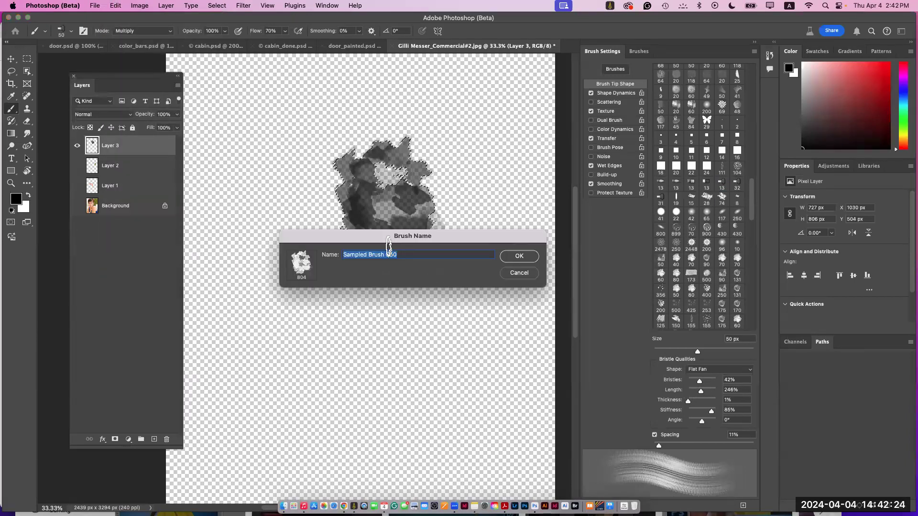
click(520, 256)
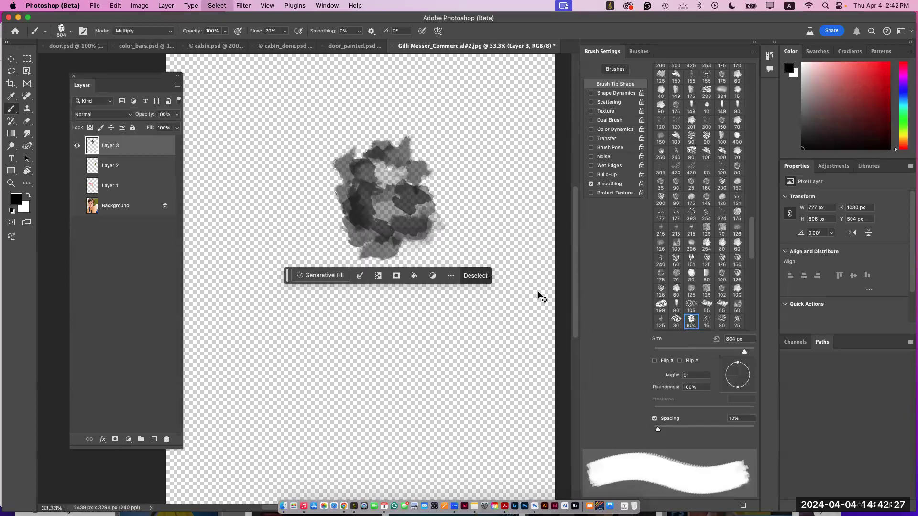
key(super+d)
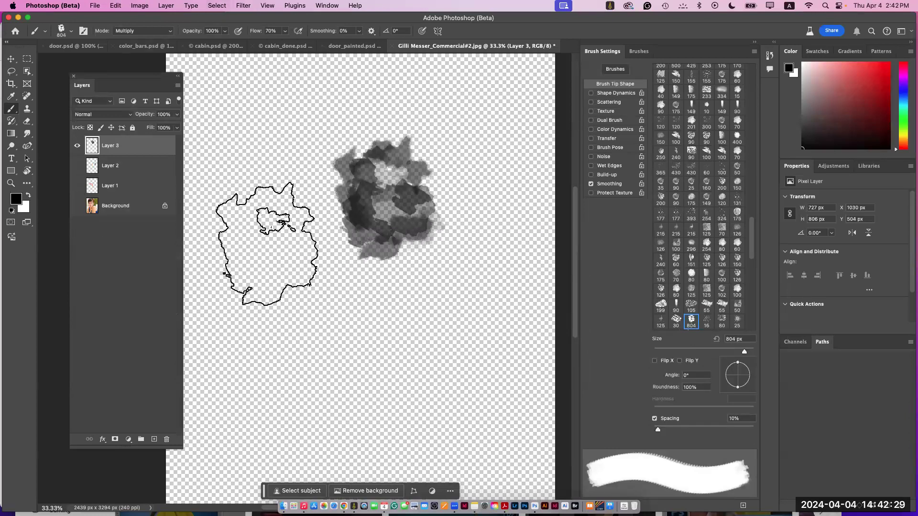
Step: Fill Layer 3 with white, add a blank Layer 4, and stamp the new 804 px sampled brush across its upper half in black
key(super+BackSpace)
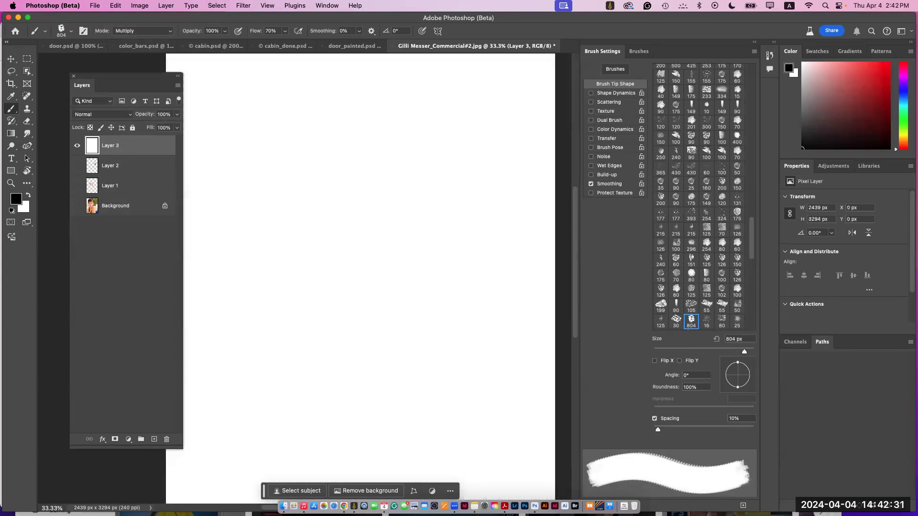
click(155, 439)
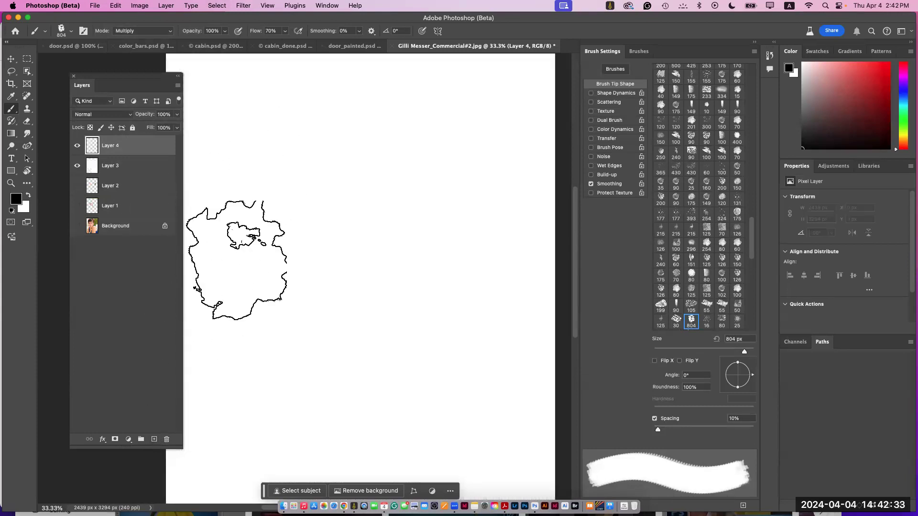
click(318, 141)
click(423, 136)
click(429, 134)
click(443, 136)
click(493, 243)
click(389, 259)
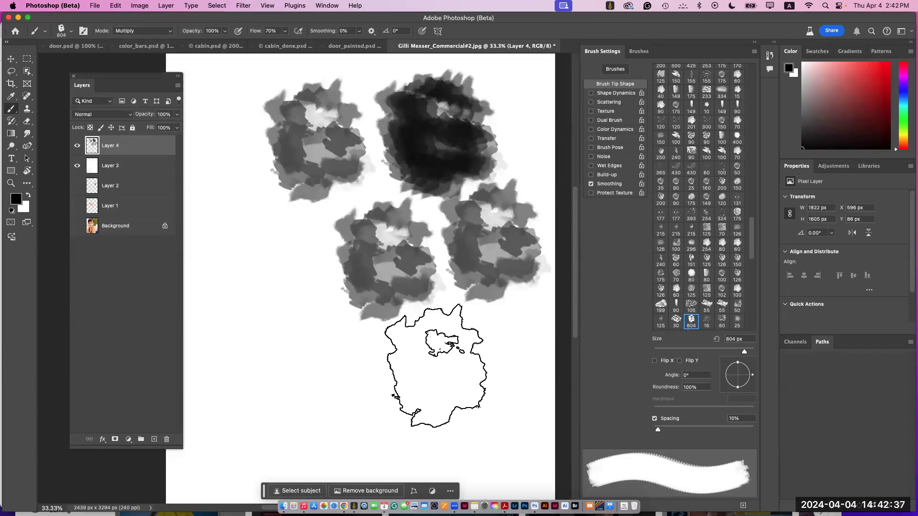
Step: Reduce the sampled brush to 250 px and paint black dabs and a short stroke in the lower half of Layer 4
key(bracketleft)
key(bracketleft)
key(bracketleft)
key(bracketleft)
key(bracketleft)
key(bracketleft)
click(464, 362)
drag(423, 362, 382, 361)
click(313, 310)
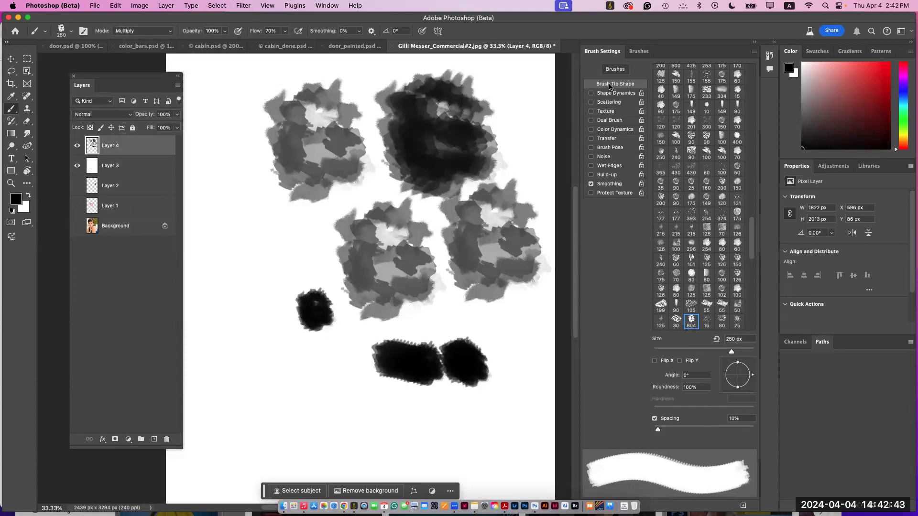
Step: Set the sampled brush to 108 px with 66% spacing and paint test strokes near the bottom of Layer 4
drag(716, 349, 705, 350)
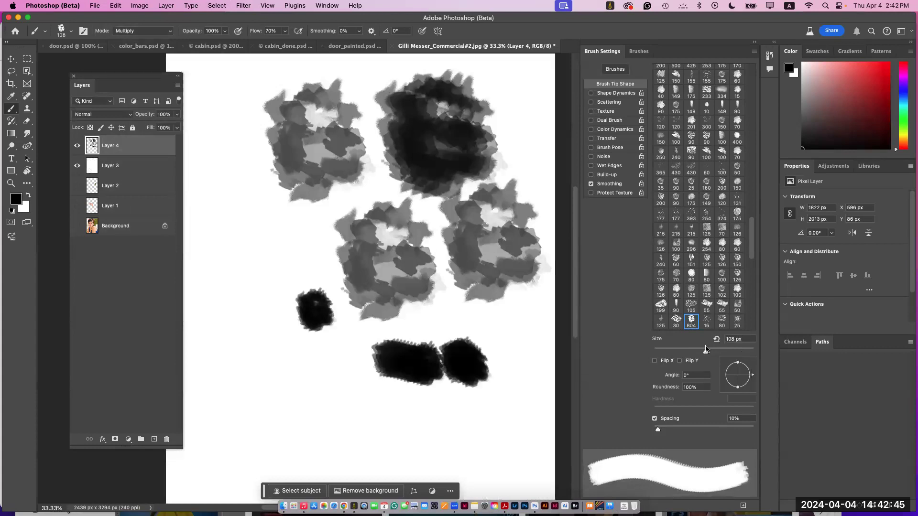
drag(659, 430, 686, 430)
mouse_move(497, 414)
mouse_down()
mouse_move(438, 434)
mouse_move(401, 406)
mouse_move(328, 397)
mouse_move(340, 390)
mouse_move(288, 378)
mouse_move(280, 385)
mouse_move(288, 405)
mouse_move(269, 399)
mouse_move(271, 417)
mouse_move(312, 422)
mouse_move(294, 416)
mouse_move(299, 429)
mouse_move(279, 443)
mouse_move(285, 428)
mouse_move(270, 408)
mouse_move(283, 362)
mouse_move(294, 377)
mouse_move(266, 375)
mouse_move(268, 406)
mouse_up()
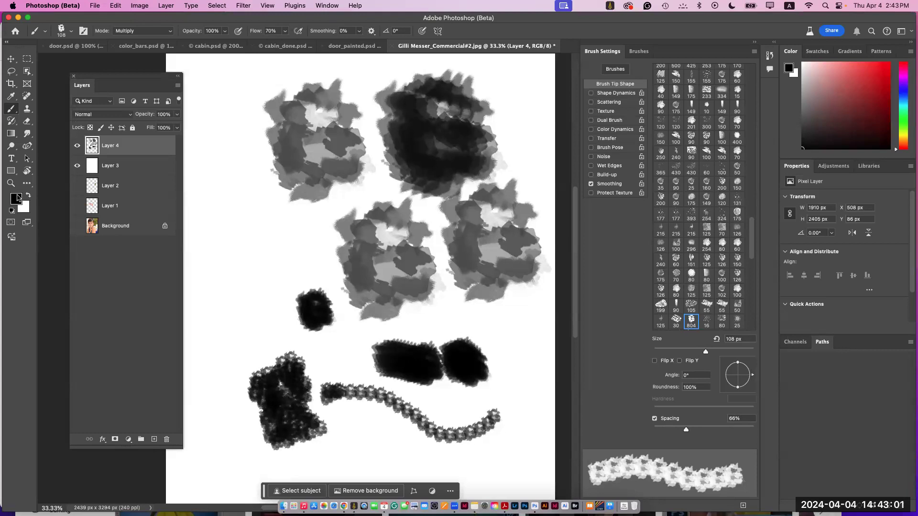
Step: Set the foreground color to bright green 19fa8d and the background color to a dark olive green
click(15, 198)
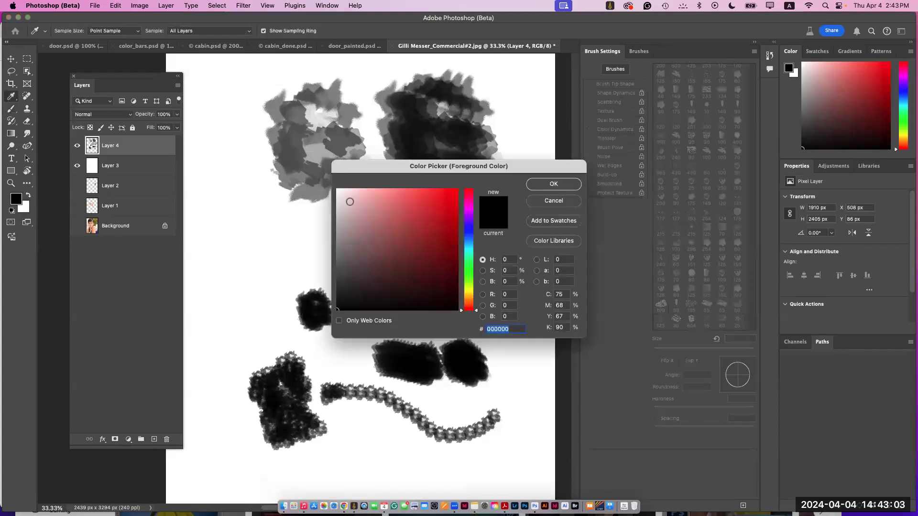
click(468, 259)
click(447, 191)
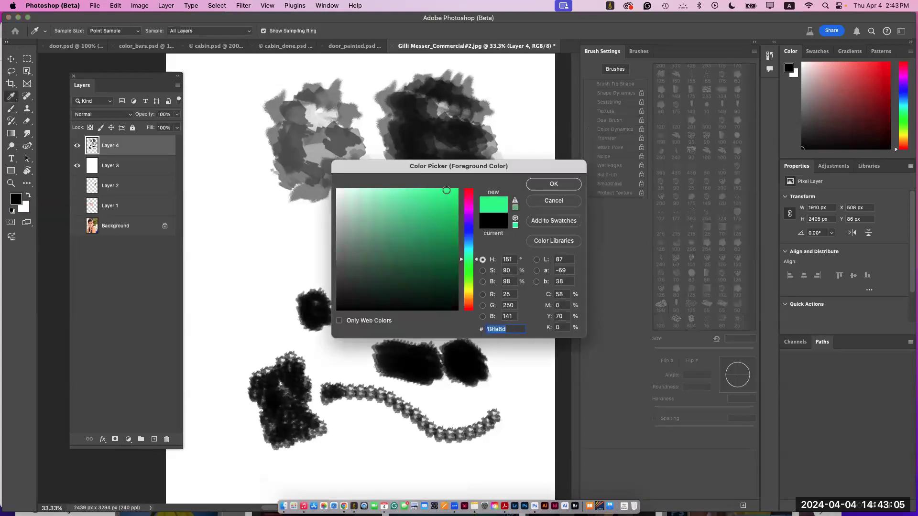
click(538, 185)
click(27, 208)
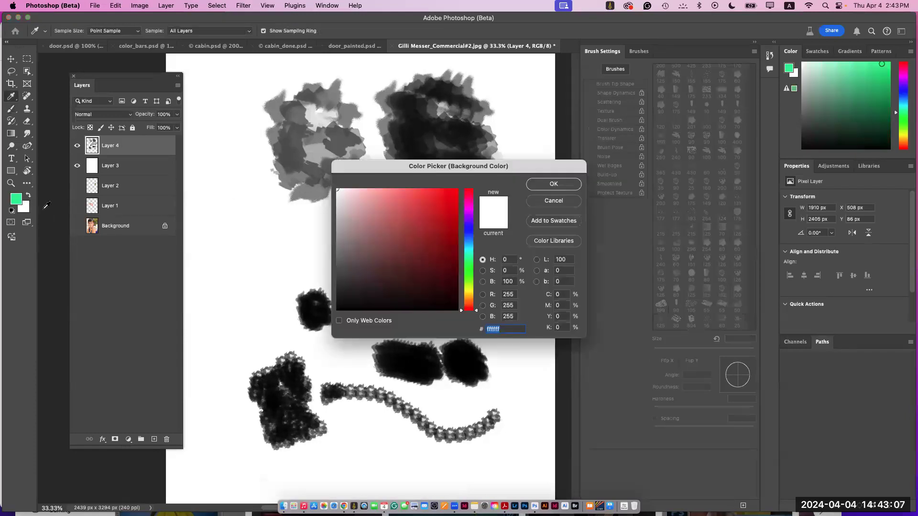
drag(469, 291, 466, 273)
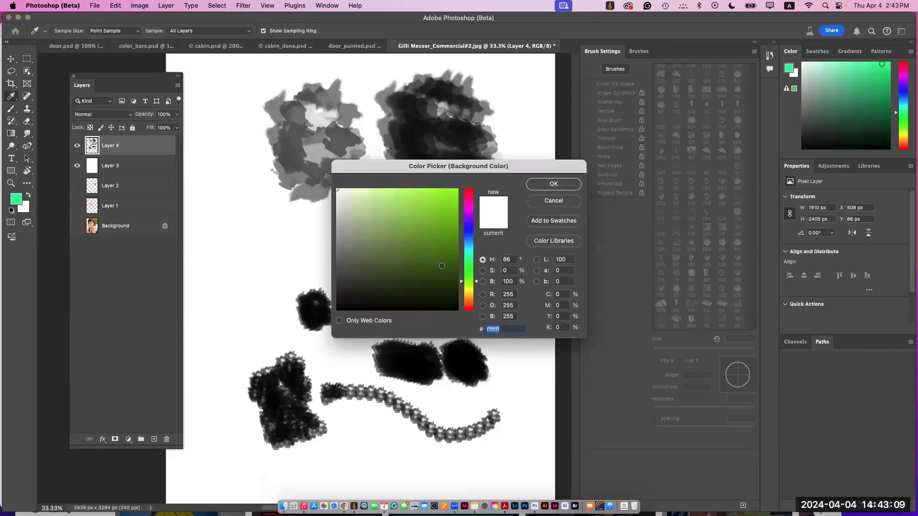
click(442, 265)
click(540, 184)
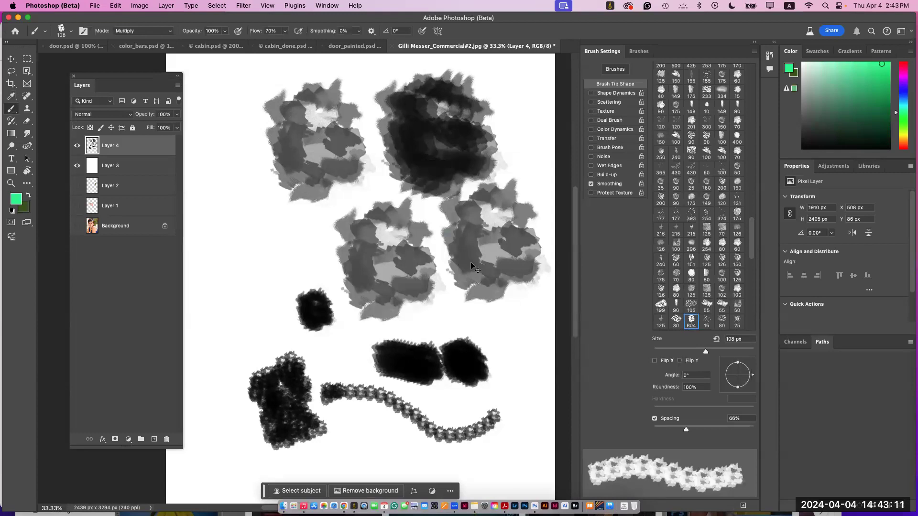
Step: Clear all the paint from Layer 4 and paint a small bright green test patch with the sampled brush
key(super+a)
key(Delete)
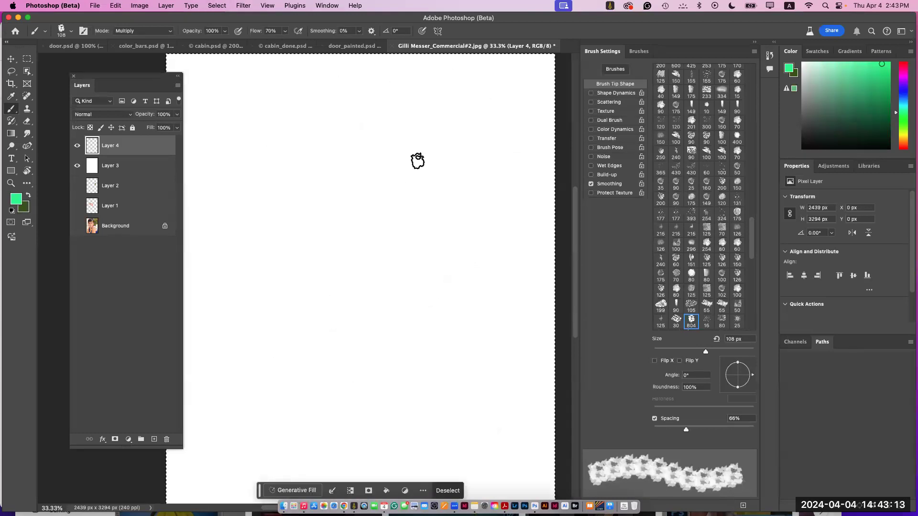
mouse_move(417, 125)
mouse_down()
mouse_move(430, 129)
mouse_move(415, 158)
mouse_up()
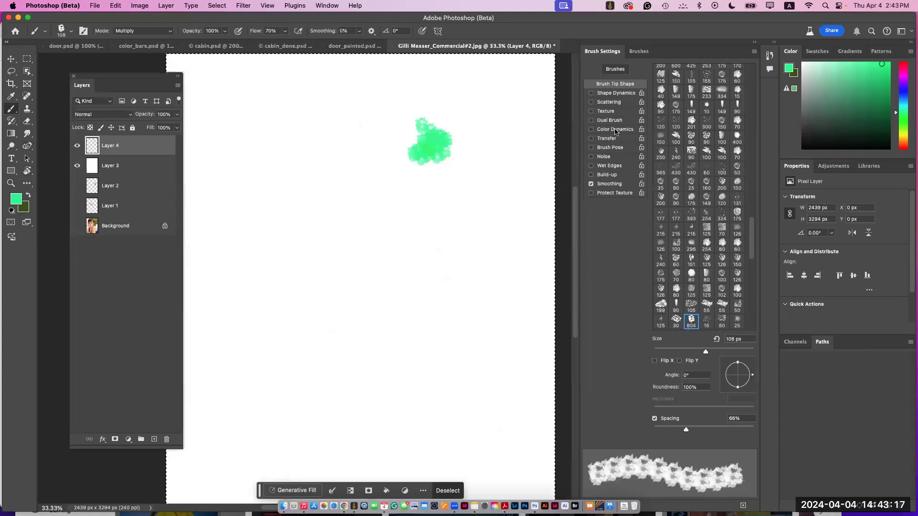
Step: Enable Color Dynamics and cover all of Layer 4 with varied green strokes, enlarging the sampled brush to 600 px
click(597, 130)
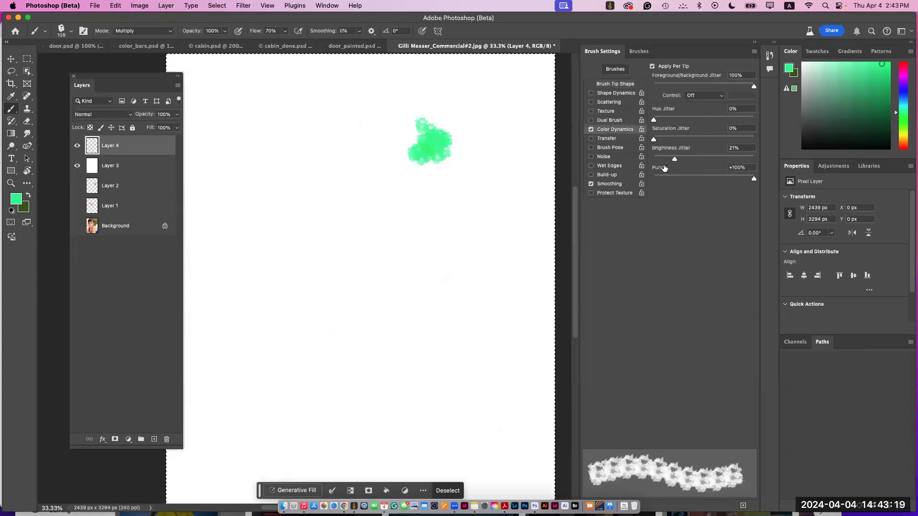
mouse_move(466, 145)
mouse_down()
mouse_move(489, 176)
mouse_move(424, 158)
mouse_move(454, 208)
mouse_move(362, 235)
mouse_move(379, 160)
mouse_move(482, 134)
mouse_move(495, 137)
mouse_move(498, 180)
mouse_move(530, 182)
mouse_move(518, 72)
mouse_move(379, 78)
mouse_move(410, 93)
mouse_move(359, 123)
mouse_move(428, 119)
mouse_move(444, 160)
mouse_move(358, 164)
mouse_move(266, 82)
mouse_move(206, 72)
mouse_up()
key(bracketright)
key(bracketright)
key(bracketright)
key(bracketright)
key(bracketright)
key(bracketright)
key(bracketright)
key(bracketright)
key(bracketright)
mouse_move(512, 237)
mouse_down()
mouse_move(492, 282)
mouse_move(515, 342)
mouse_move(514, 299)
mouse_move(512, 483)
mouse_move(495, 462)
mouse_move(501, 455)
mouse_move(438, 385)
mouse_move(455, 277)
mouse_move(474, 290)
mouse_up()
key(super+minus)
key(super+minus)
mouse_move(352, 257)
mouse_down()
mouse_move(340, 307)
mouse_move(357, 415)
mouse_move(391, 340)
mouse_move(408, 387)
mouse_move(418, 360)
mouse_move(416, 412)
mouse_move(296, 436)
mouse_move(346, 422)
mouse_move(289, 418)
mouse_move(320, 258)
mouse_move(288, 271)
mouse_move(269, 241)
mouse_move(289, 210)
mouse_move(215, 164)
mouse_move(258, 334)
mouse_move(246, 393)
mouse_move(235, 286)
mouse_move(245, 426)
mouse_move(261, 316)
mouse_move(318, 295)
mouse_move(326, 282)
mouse_move(333, 400)
mouse_move(307, 386)
mouse_up()
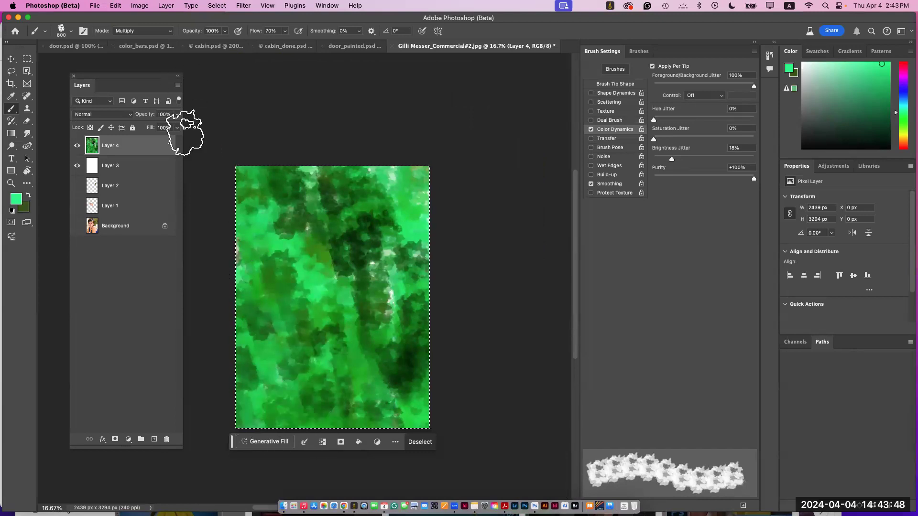
Step: Add Layer 5, blend the dark green area with the Smudge tool's Round Fan tip at 300 px, deselect, and show the tip shape settings
click(154, 439)
click(27, 134)
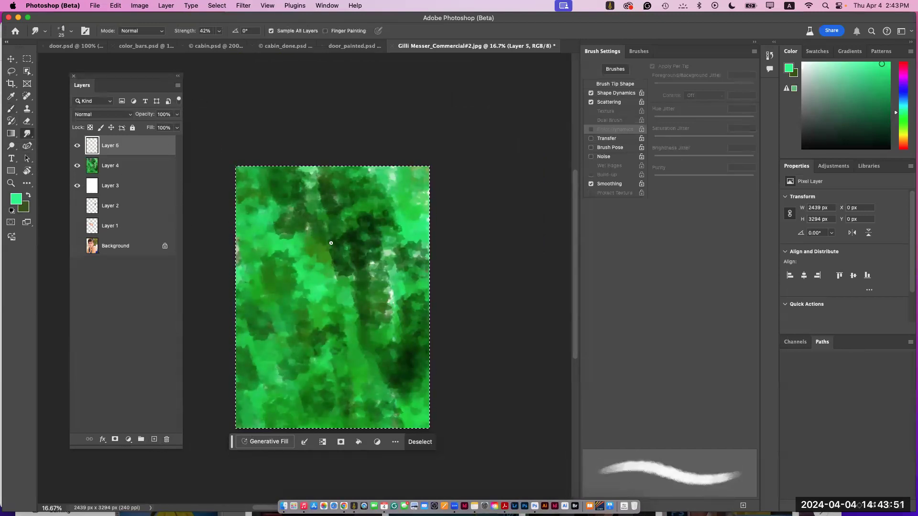
key(bracketright)
key(bracketright)
key(bracketright)
key(bracketright)
key(bracketright)
key(bracketright)
key(bracketright)
key(bracketright)
key(bracketright)
key(bracketright)
key(bracketright)
key(bracketright)
key(bracketright)
key(bracketright)
key(bracketright)
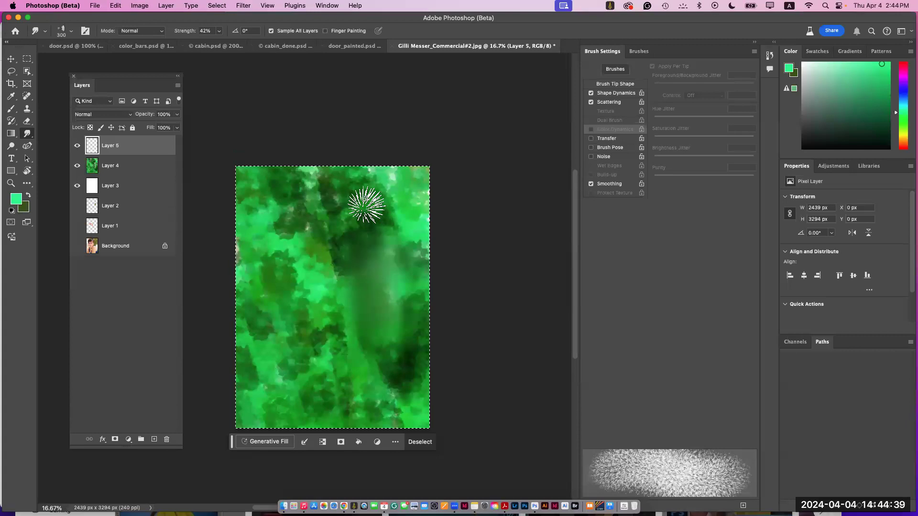
click(371, 201)
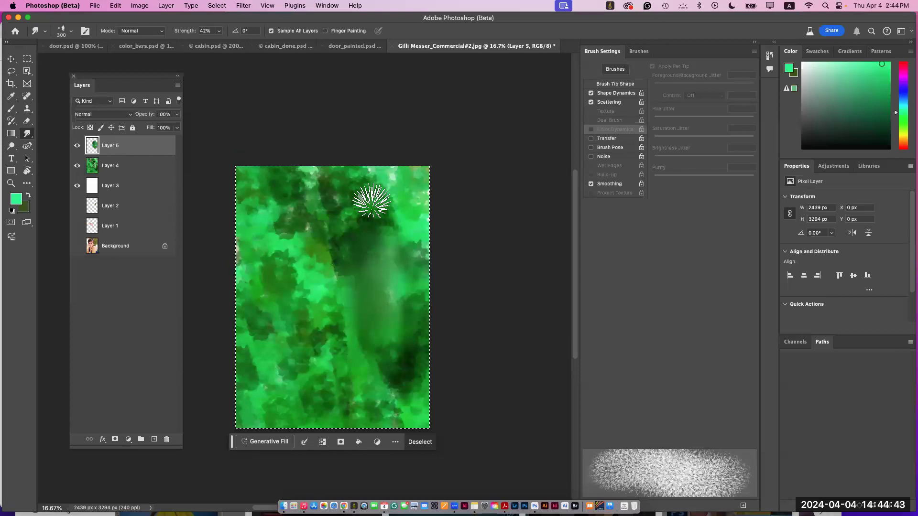
key(super+d)
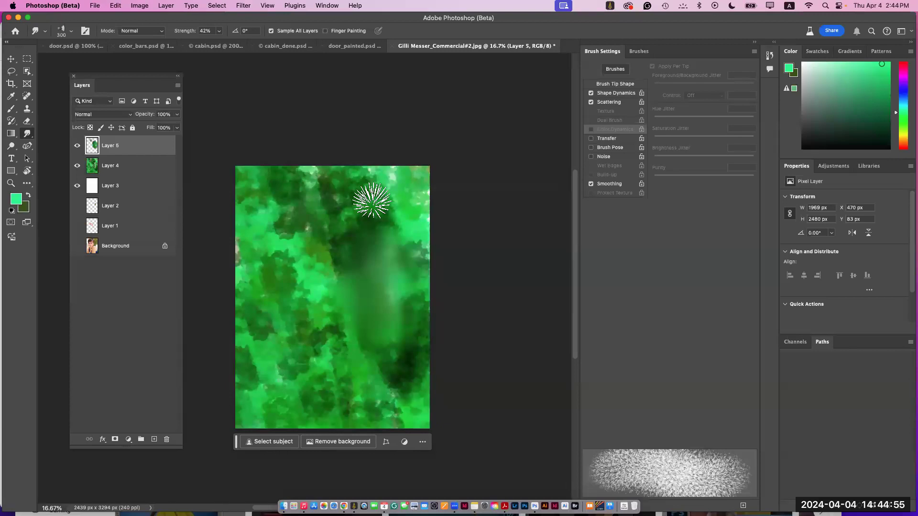
click(616, 84)
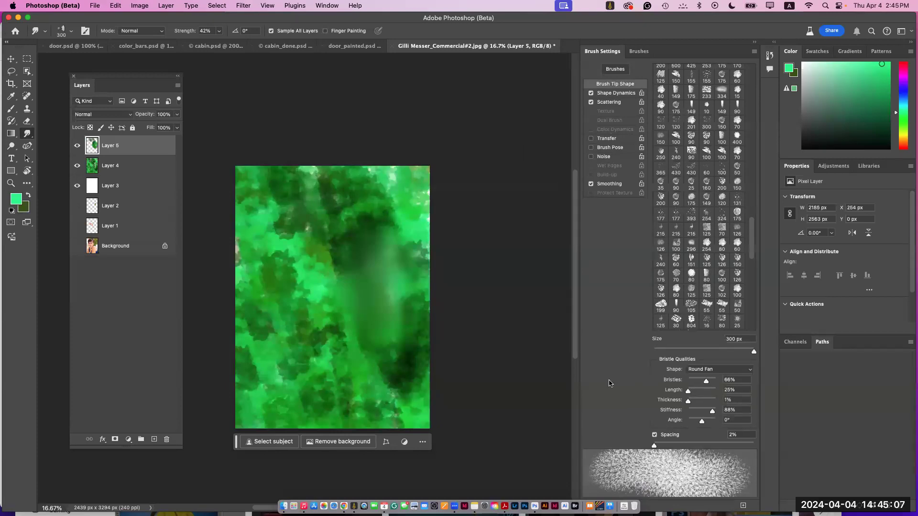
Step: Open IMG_2156.JPG from the Fresco files to upload folder
click(95, 6)
click(101, 27)
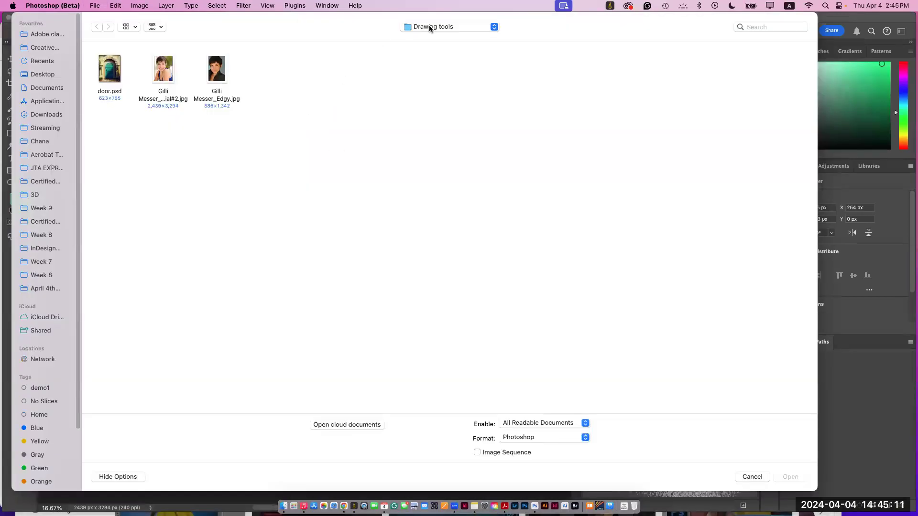
click(427, 27)
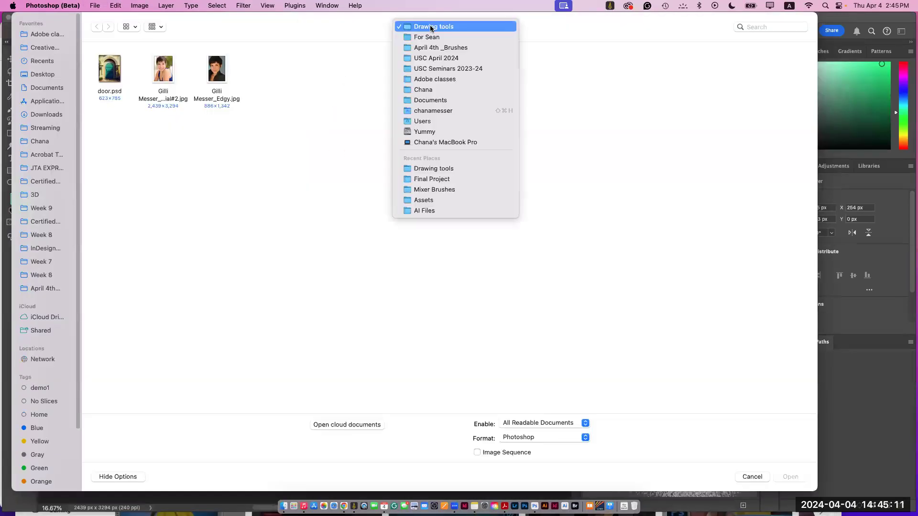
click(399, 90)
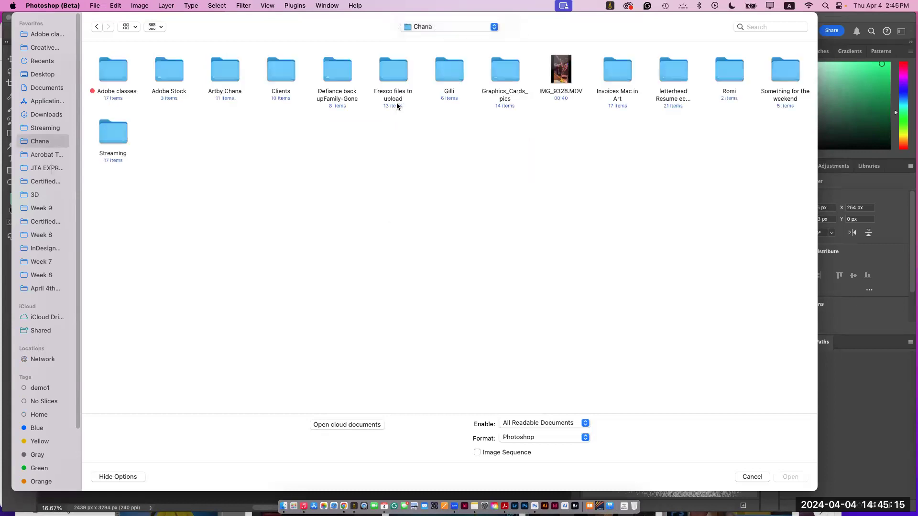
double_click(395, 76)
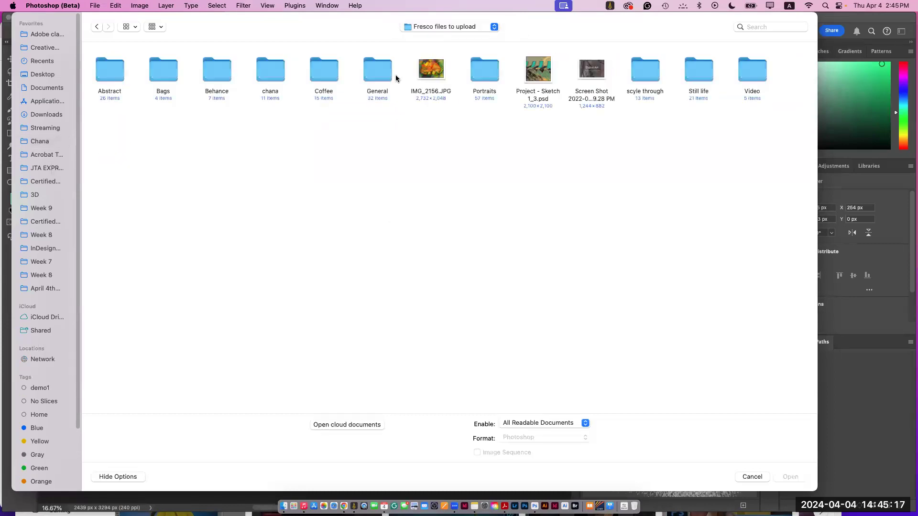
click(430, 72)
click(784, 476)
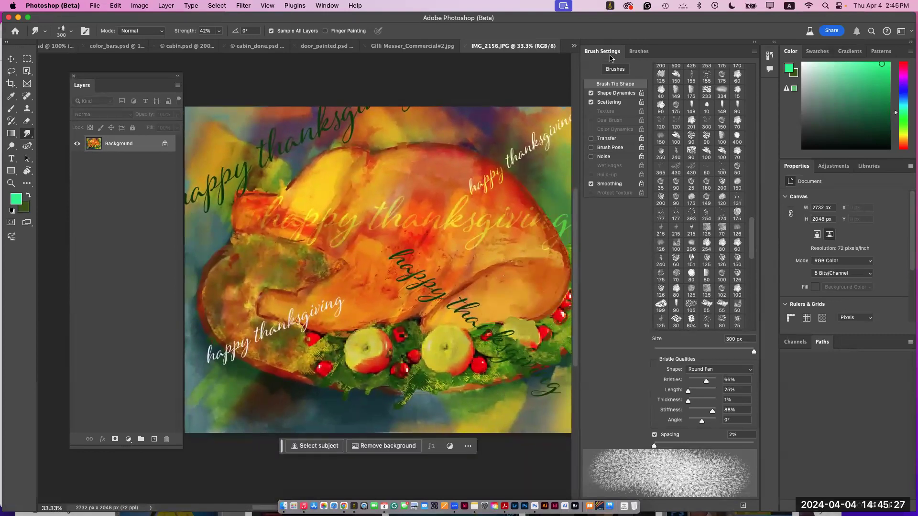
Step: Dock the Brushes panel above the group containing Color and Brush Settings, and bring the whole turkey painting into view
click(770, 54)
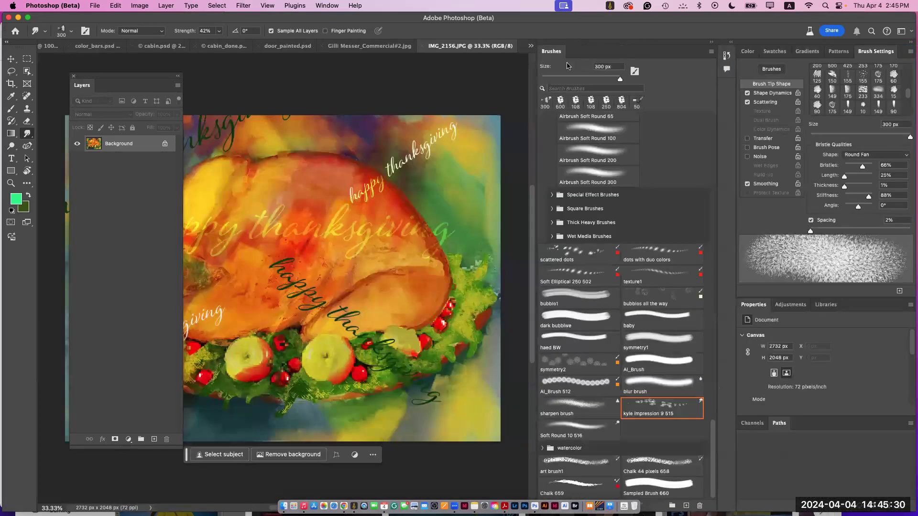
drag(555, 52, 770, 44)
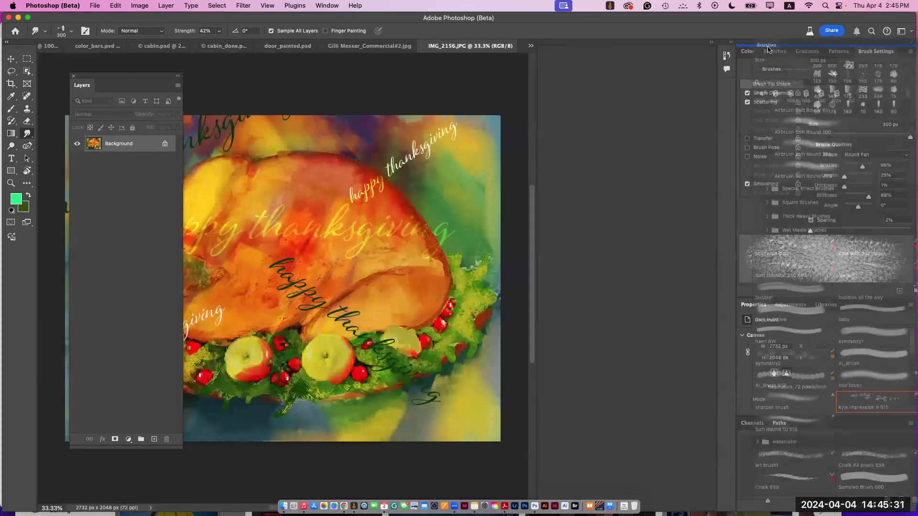
scroll(415, 248, left, 5)
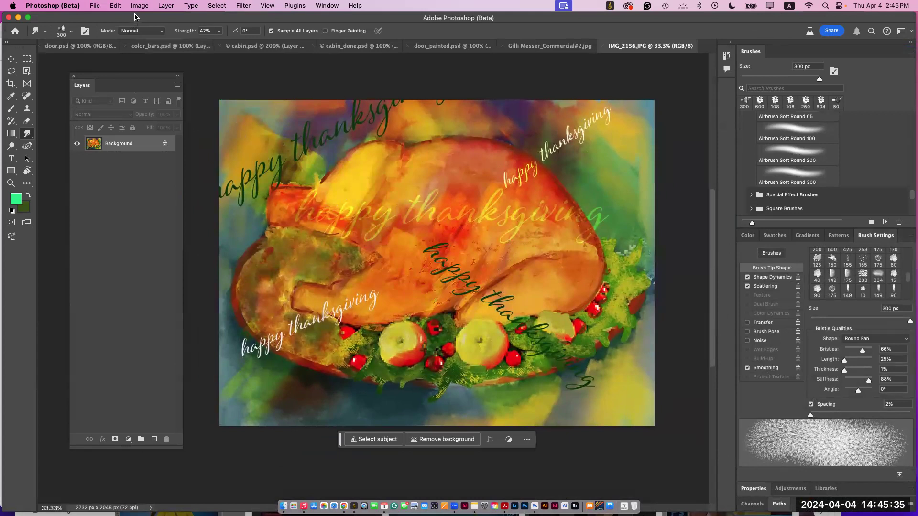
Step: Look through the General and Abstract folders inside Fresco files to upload for an example painting
click(95, 5)
click(108, 31)
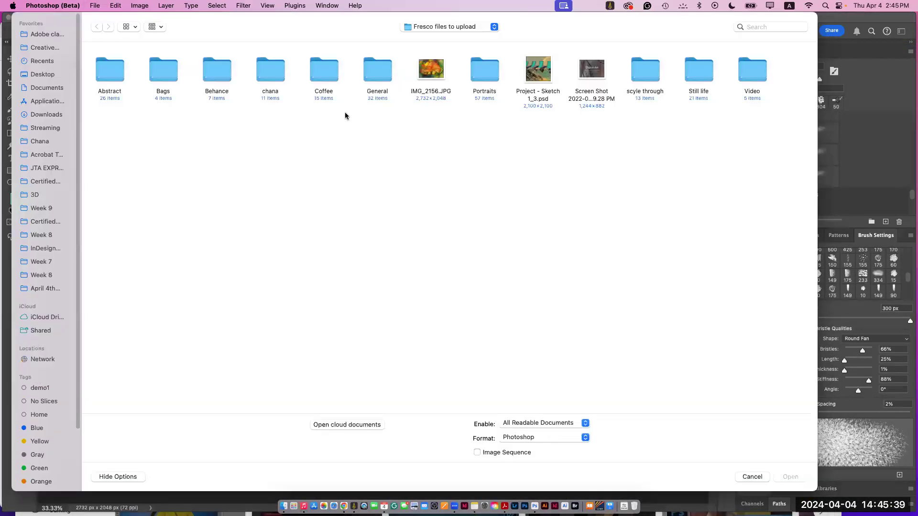
click(374, 74)
double_click(371, 75)
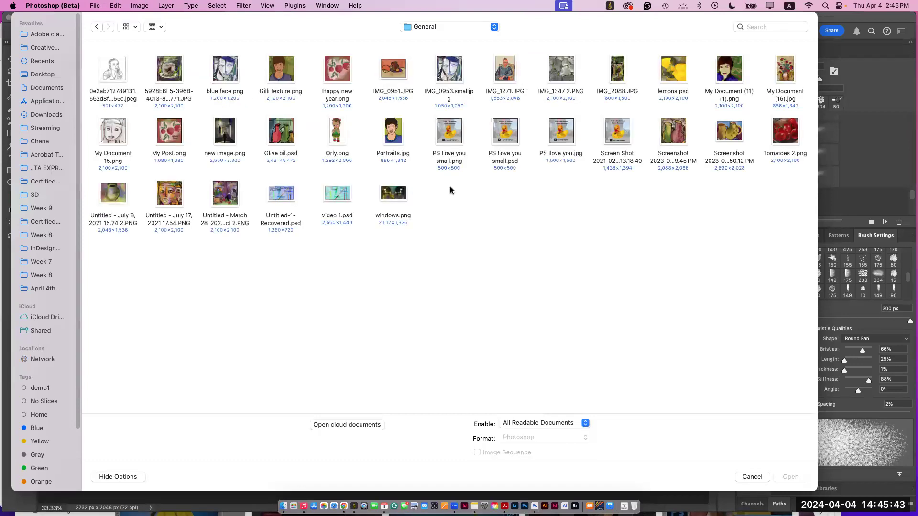
click(786, 139)
click(723, 133)
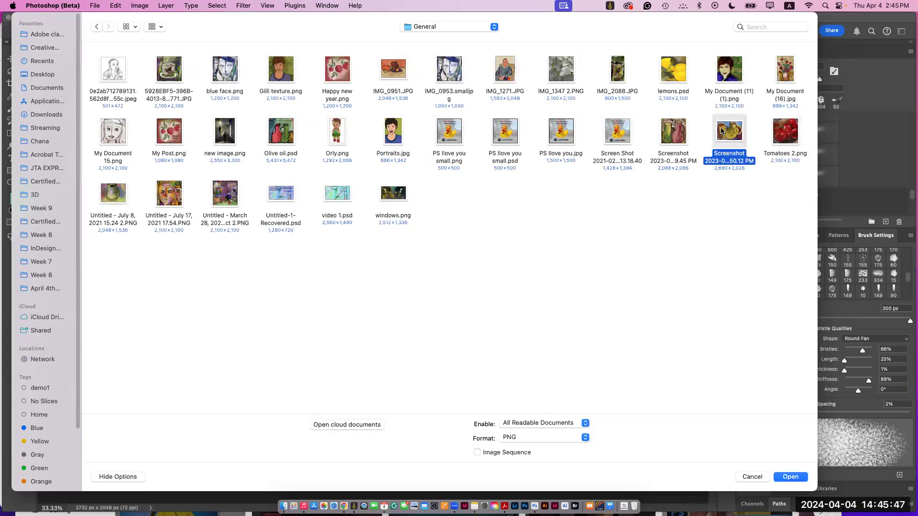
click(779, 74)
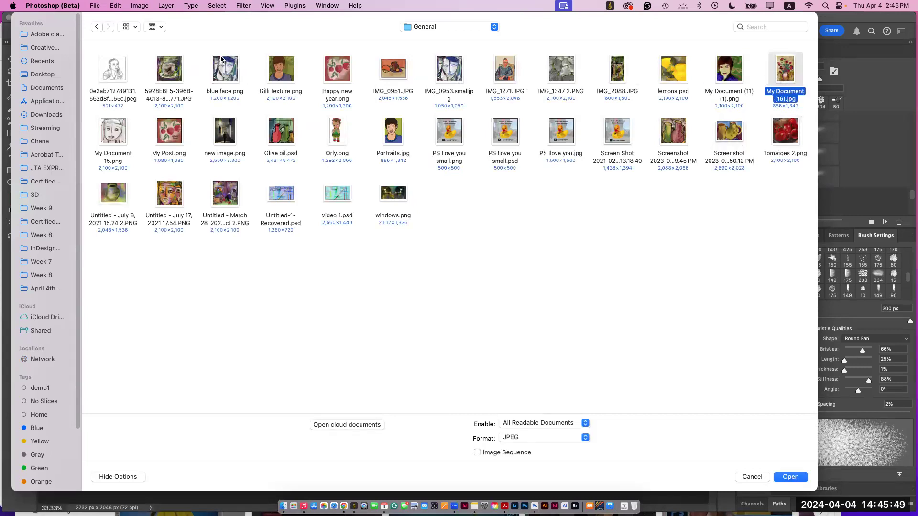
click(99, 26)
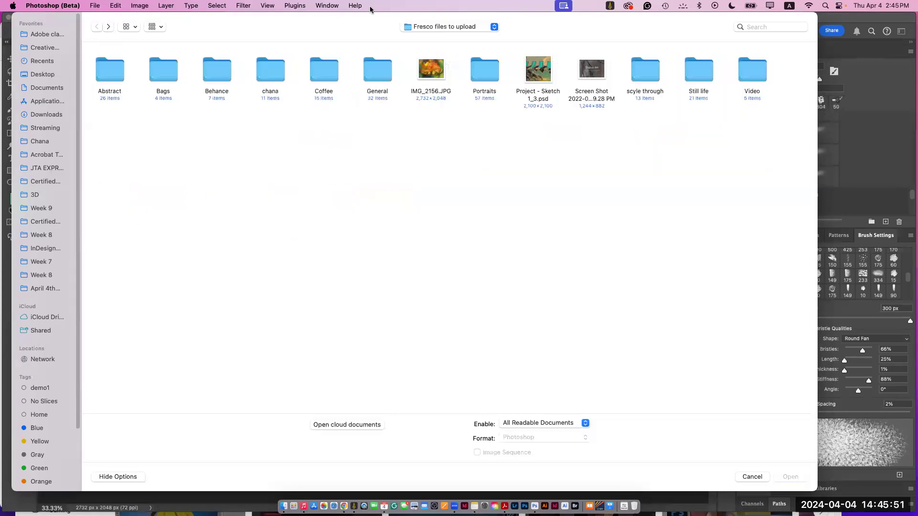
double_click(115, 79)
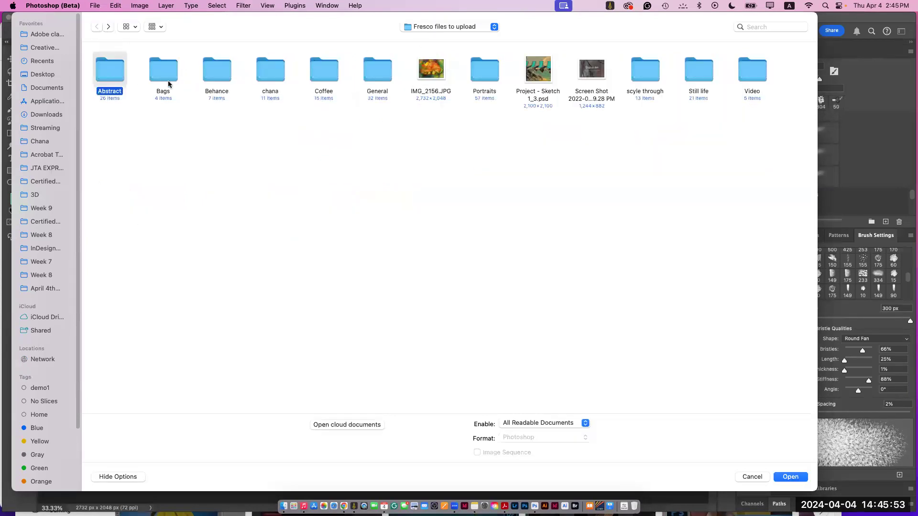
click(425, 29)
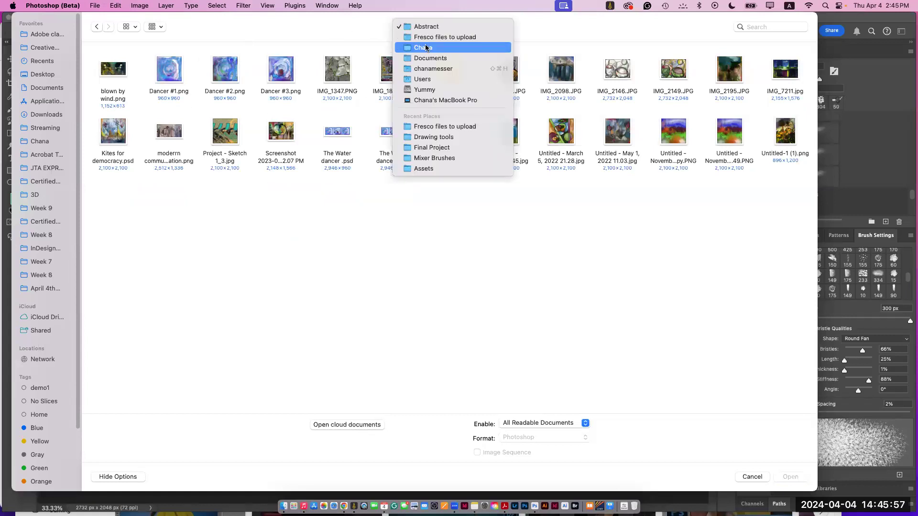
click(426, 47)
double_click(391, 70)
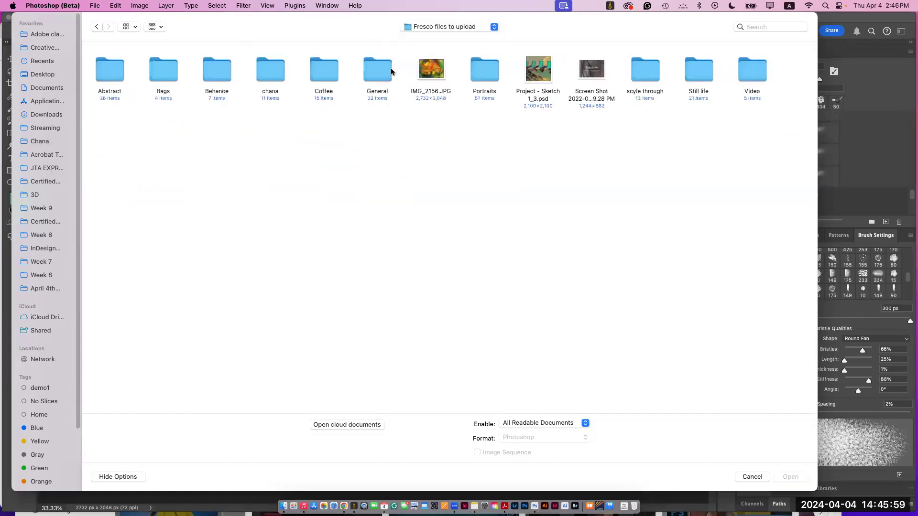
double_click(488, 78)
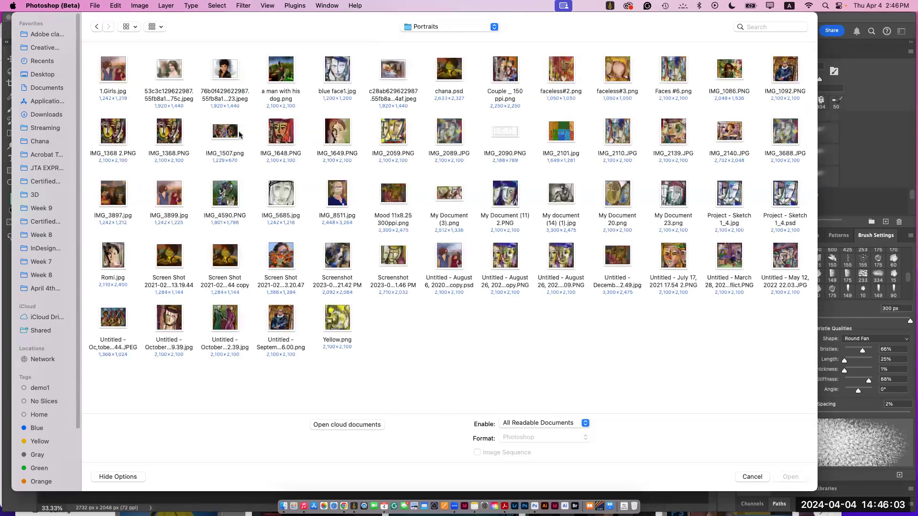
click(173, 77)
super+click(119, 73)
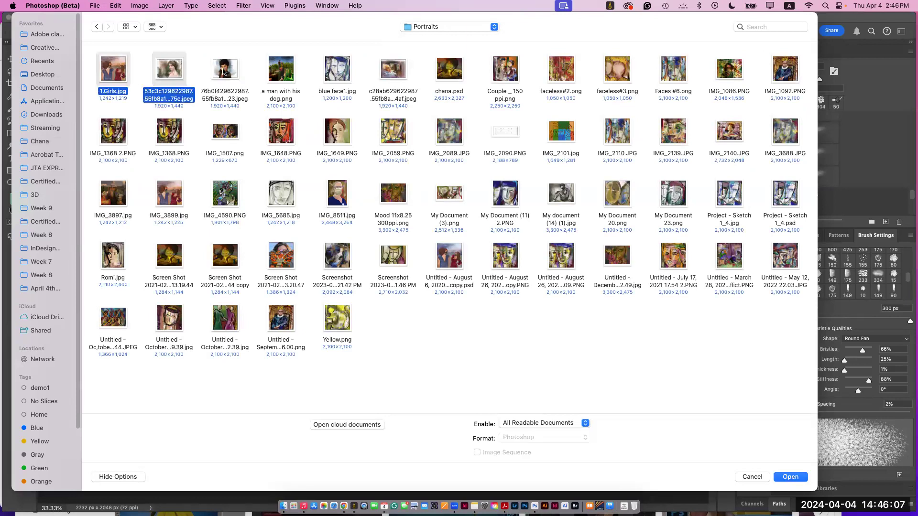
super+click(224, 71)
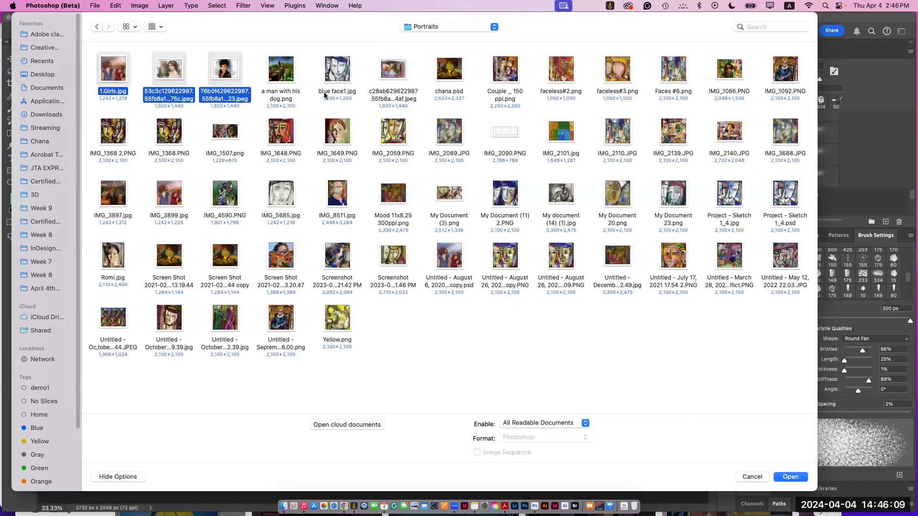
super+click(290, 78)
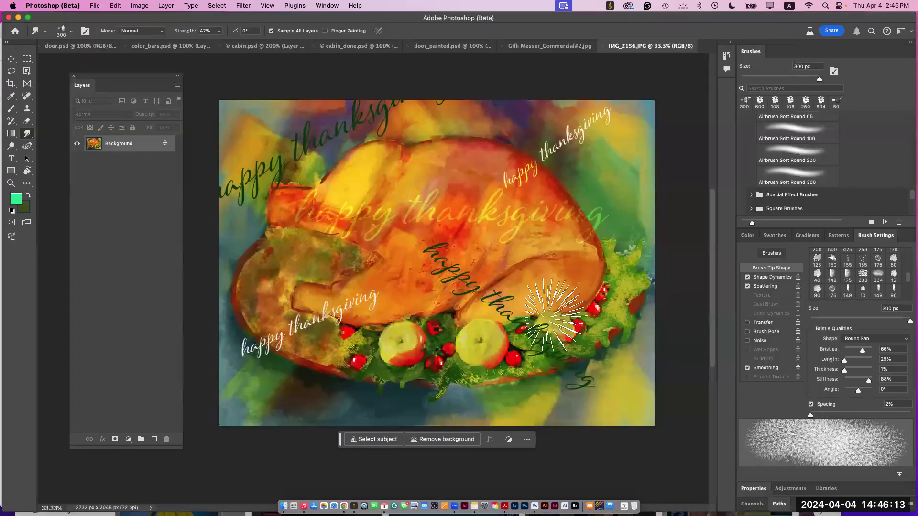
Step: Activate the Move tool and close all open documents without saving their changes
click(526, 47)
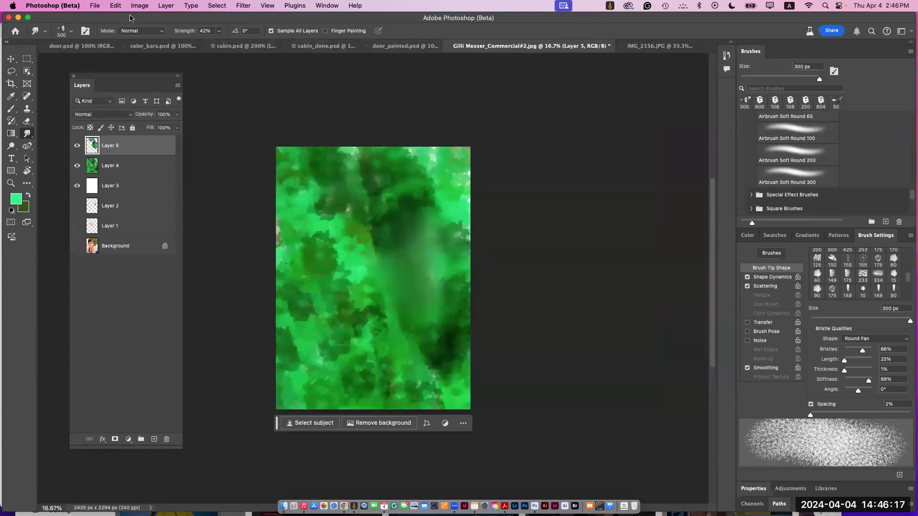
click(94, 6)
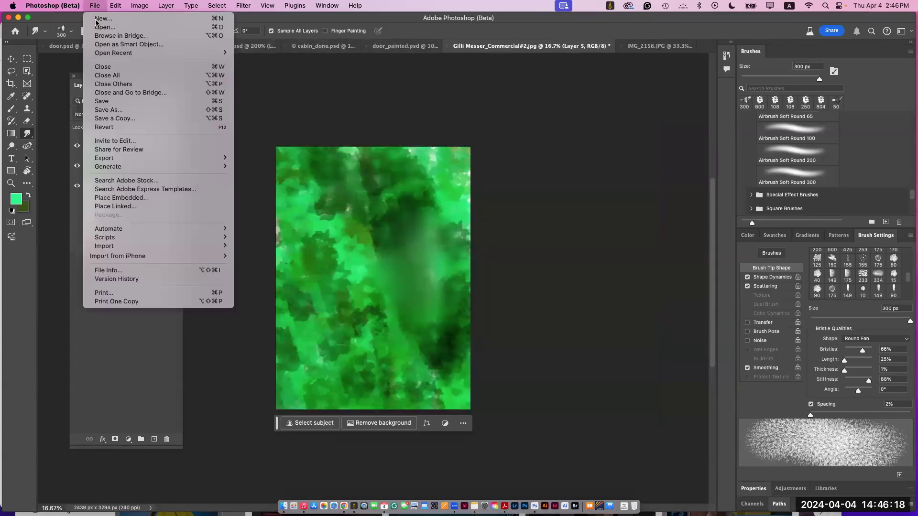
click(112, 76)
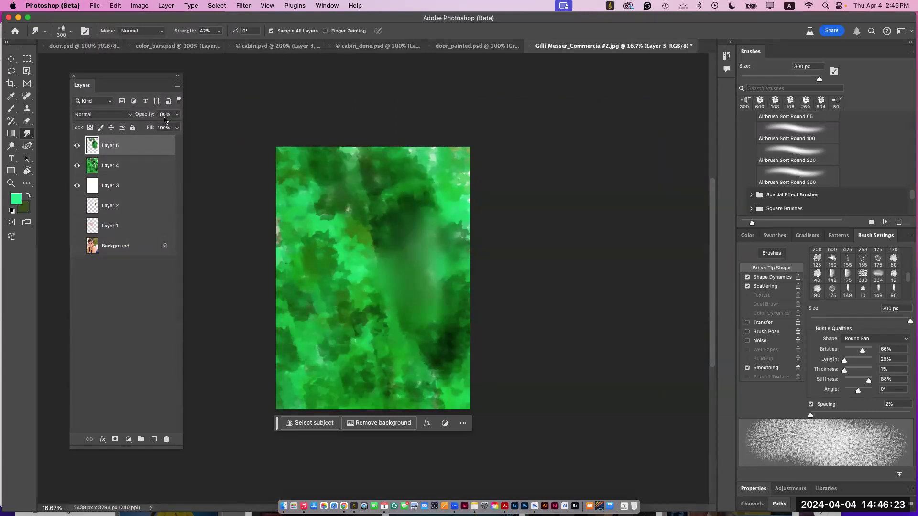
click(10, 59)
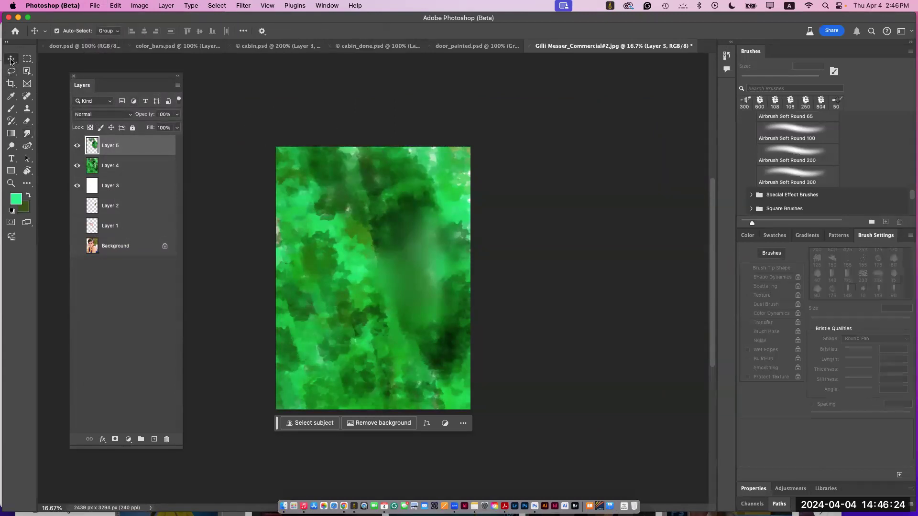
click(92, 4)
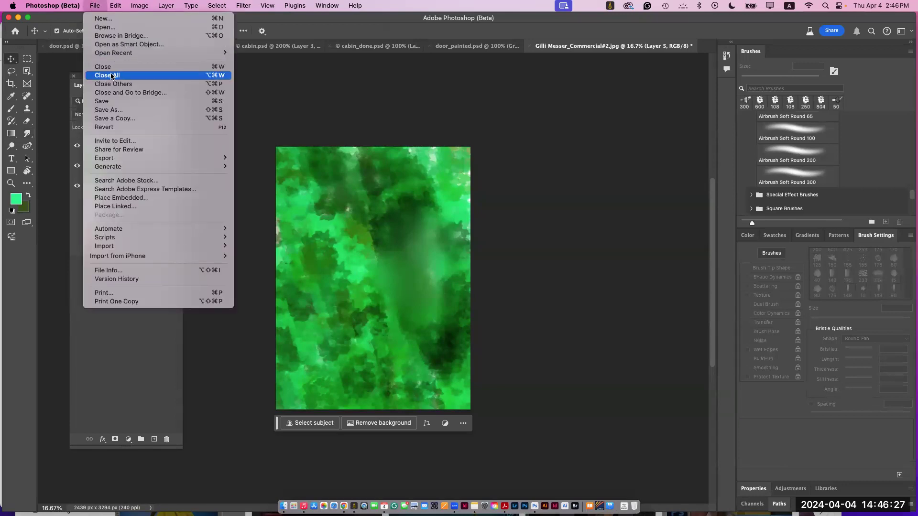
click(134, 84)
click(440, 244)
click(448, 205)
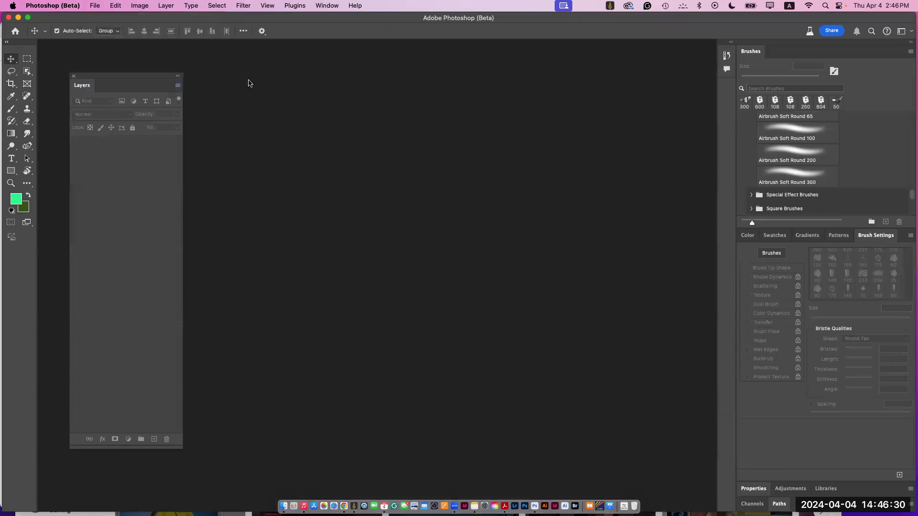
Step: Open the 2,633×2,327 layered PSD from the Portraits folder without updating its text layers
click(96, 5)
click(117, 28)
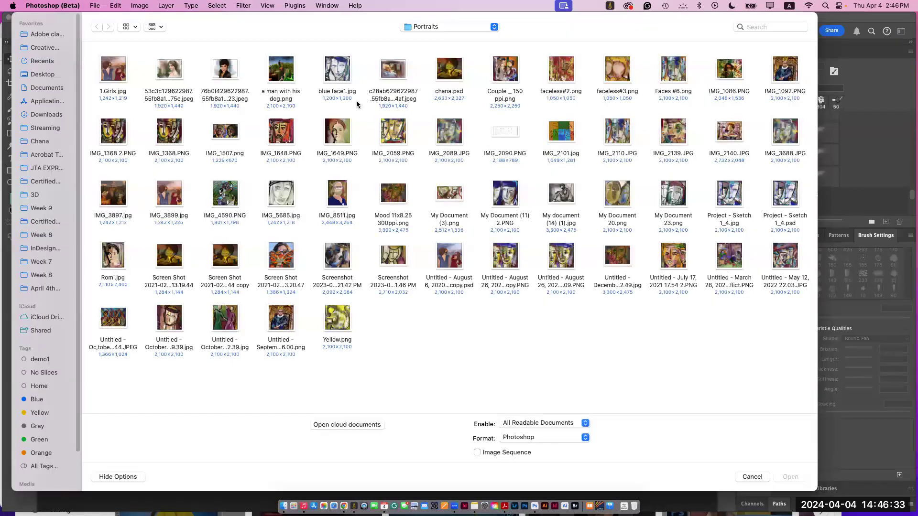
click(450, 77)
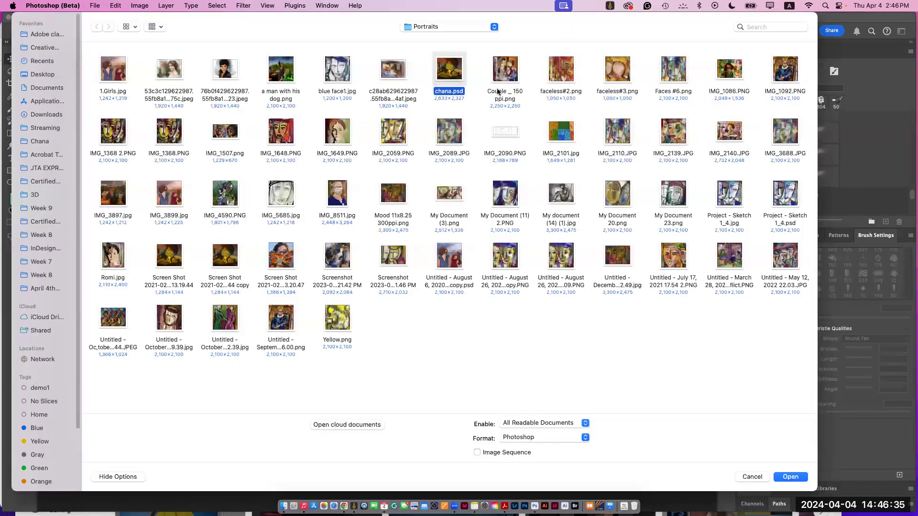
click(787, 477)
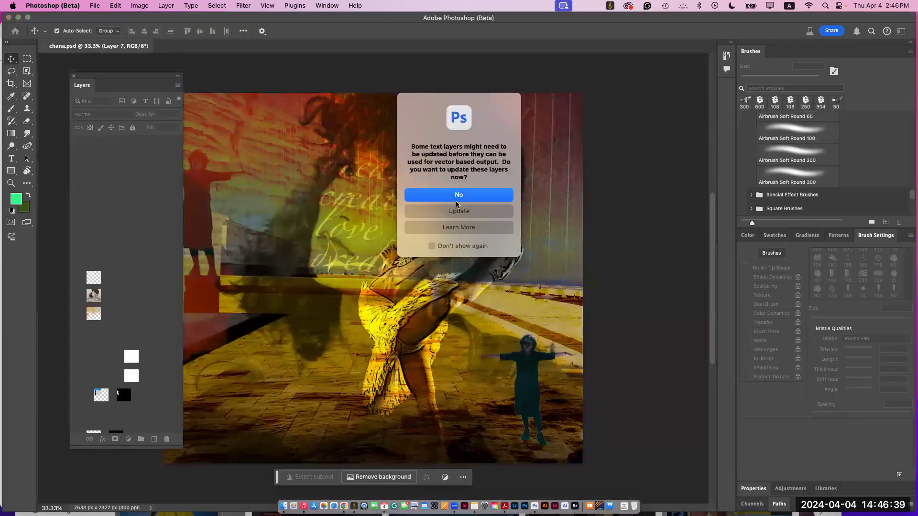
click(452, 195)
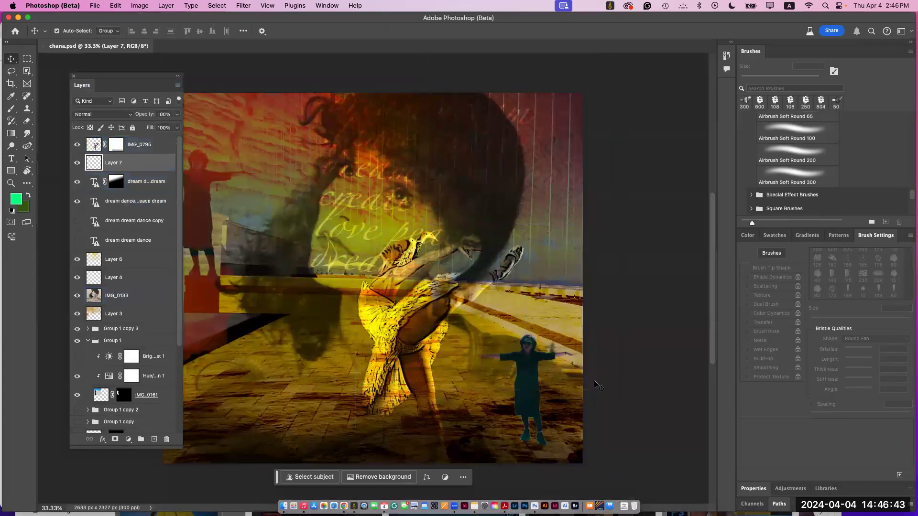
Step: Toggle the visibility of Layer 6 and Layer 4 off and on to show what each contributes
click(77, 259)
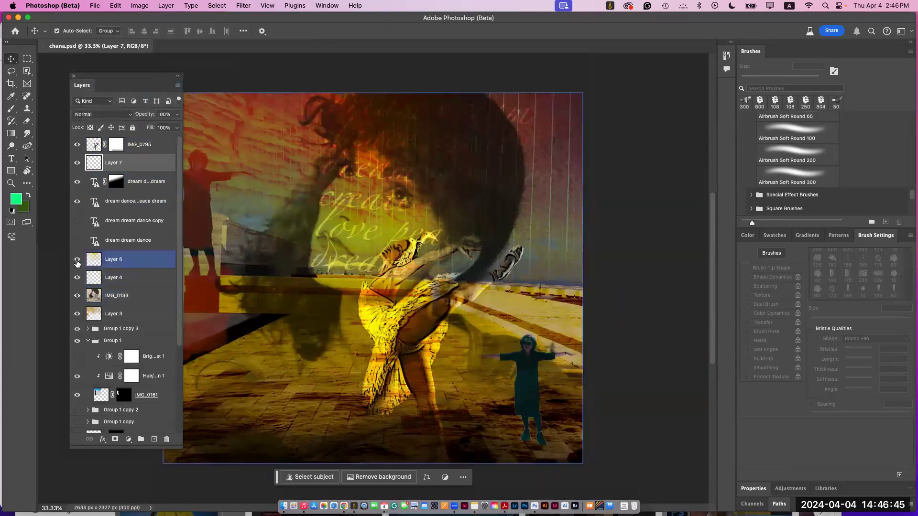
click(77, 260)
click(77, 277)
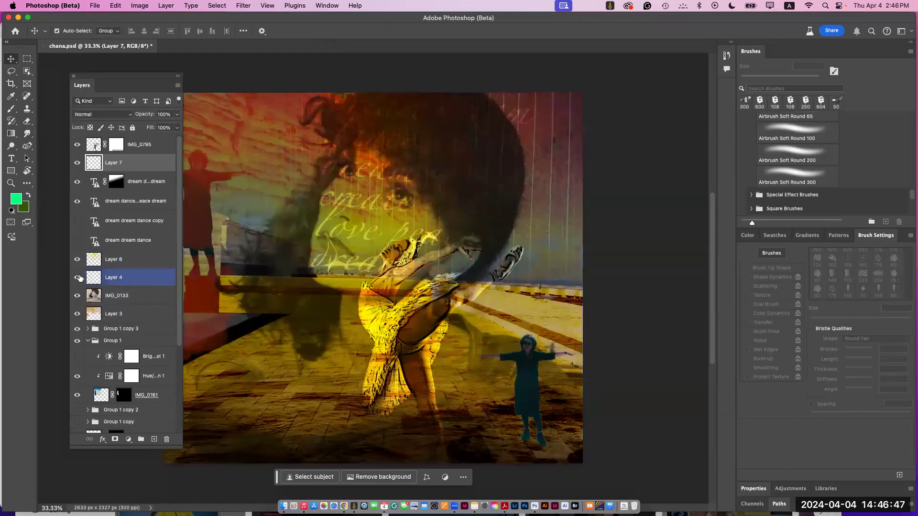
click(78, 278)
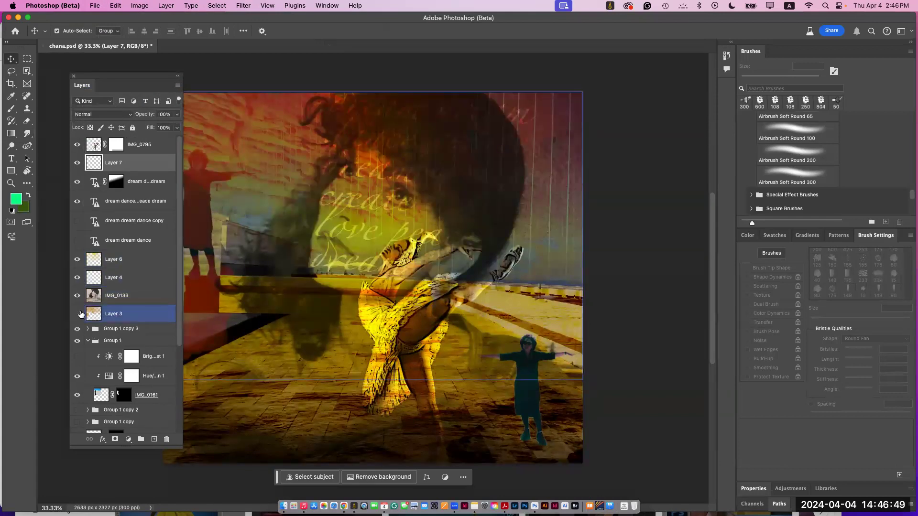
Step: Hide Layer 3, IMG_0133, Layer 4 and Layer 6 in the collage
click(80, 314)
click(78, 314)
click(77, 296)
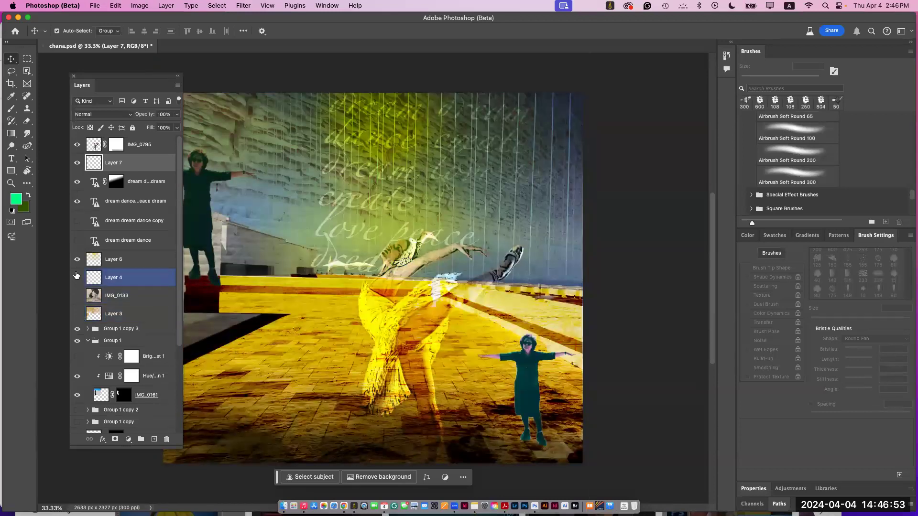
click(77, 277)
click(77, 260)
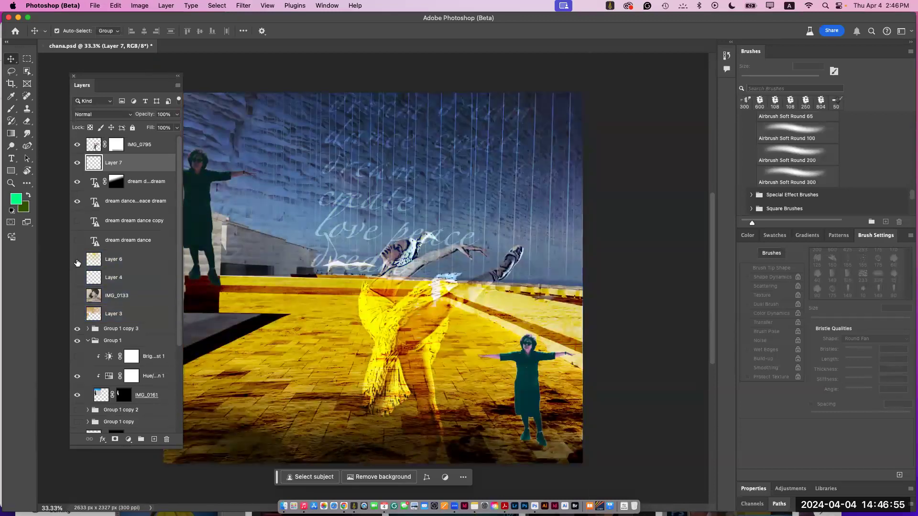
Step: Open 1.Girls.jpg from the Portraits folder
click(94, 5)
click(98, 27)
click(121, 75)
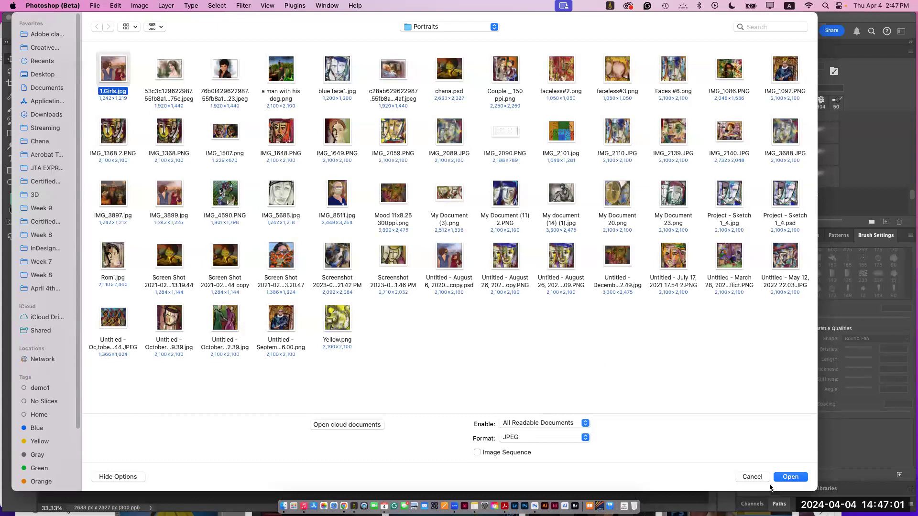
click(787, 477)
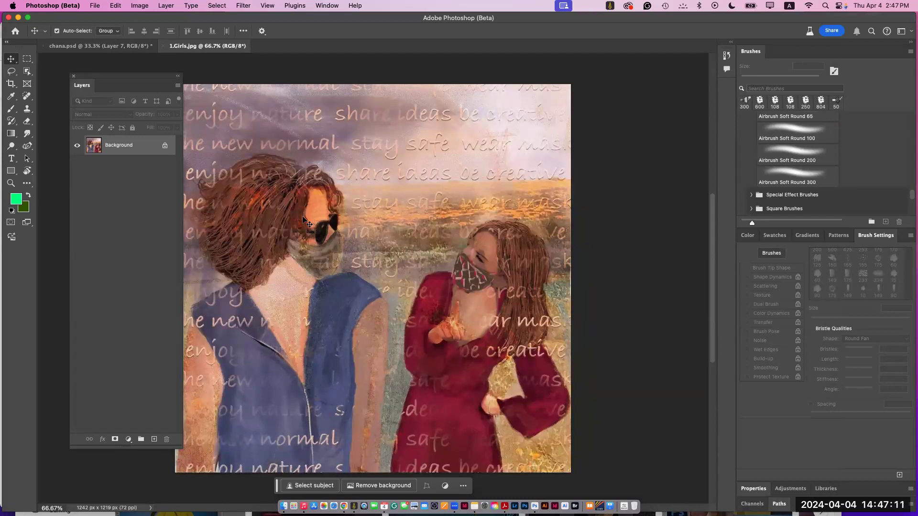
Step: Open a man with his dog.png from the Portraits folder and present its painted blocks and figures
click(94, 6)
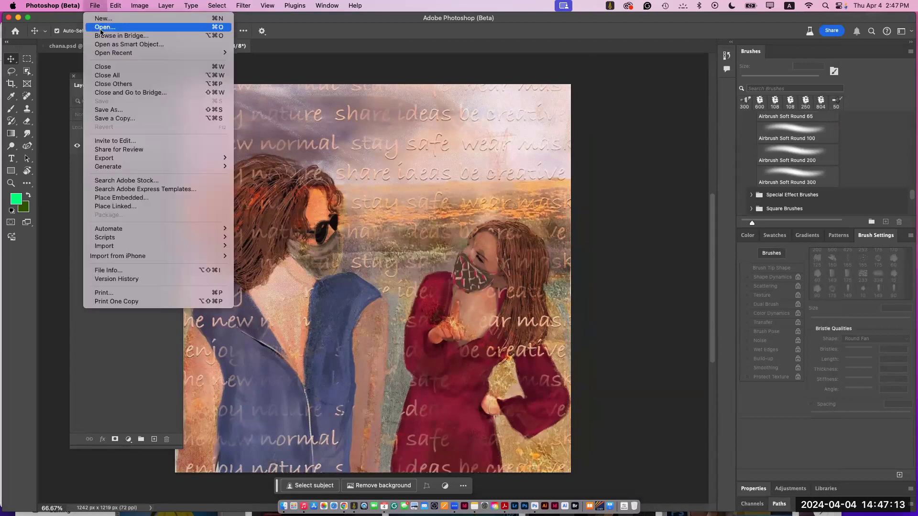
click(115, 27)
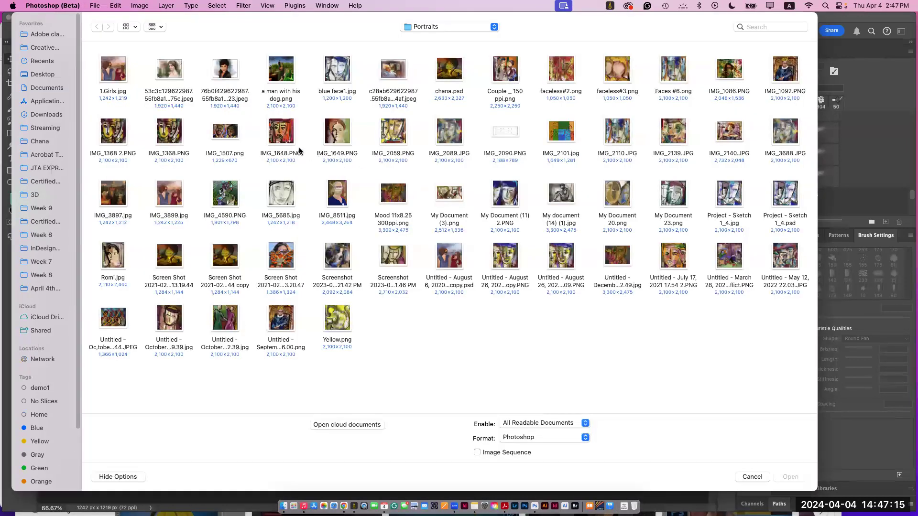
click(285, 80)
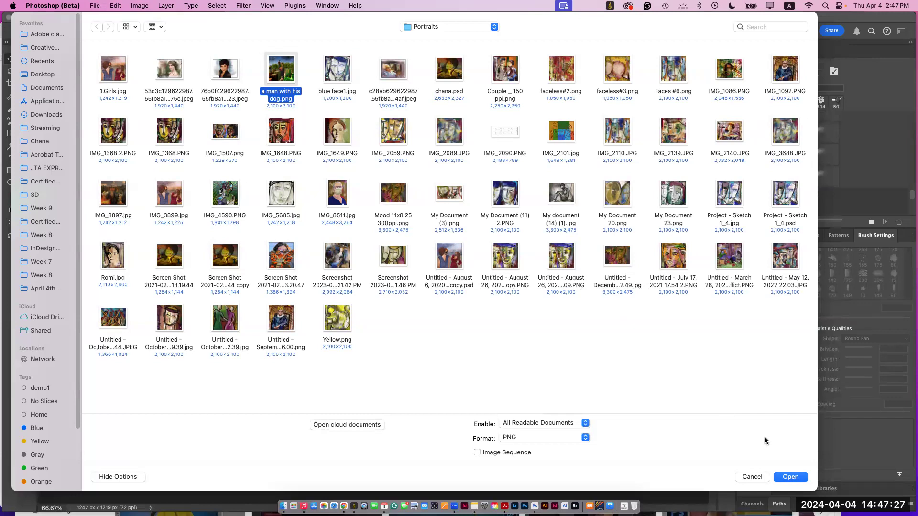
click(788, 477)
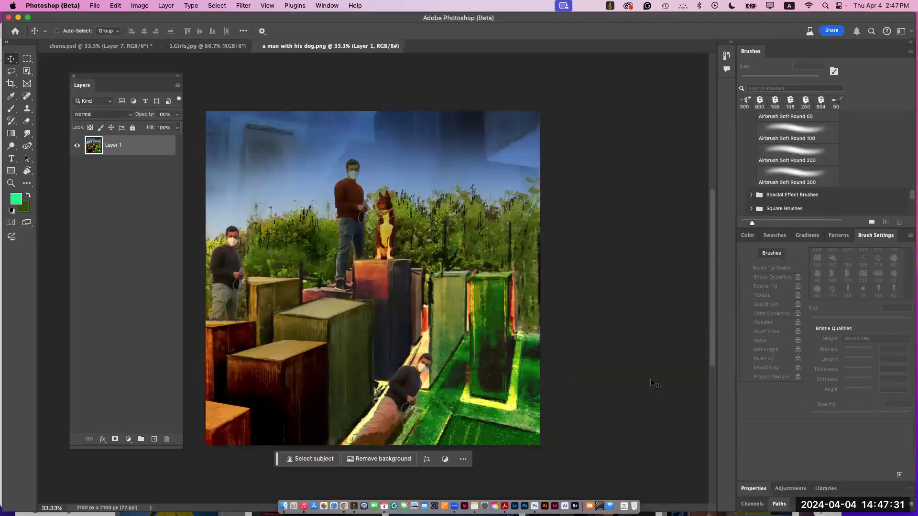
key(super+=)
drag(469, 333, 459, 257)
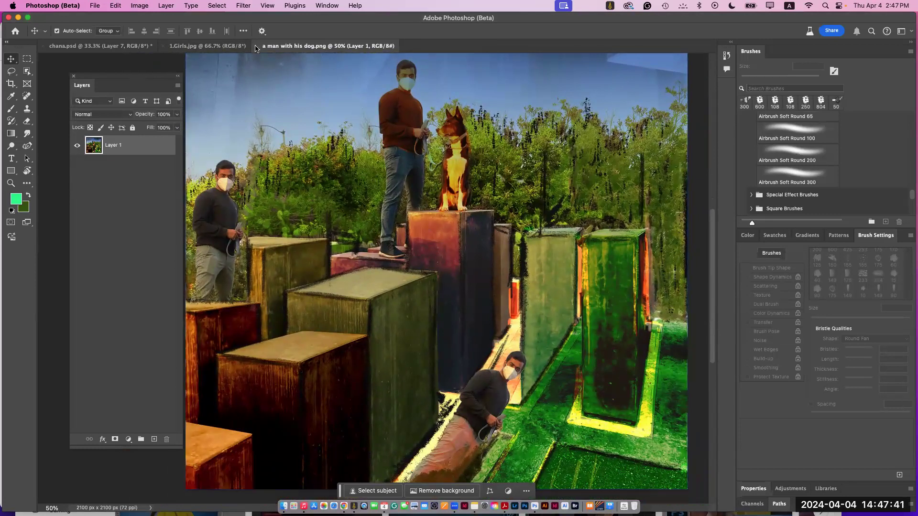
Step: Open IMG_1649.PNG from the Portraits folder to present the painted portrait
click(97, 6)
click(107, 34)
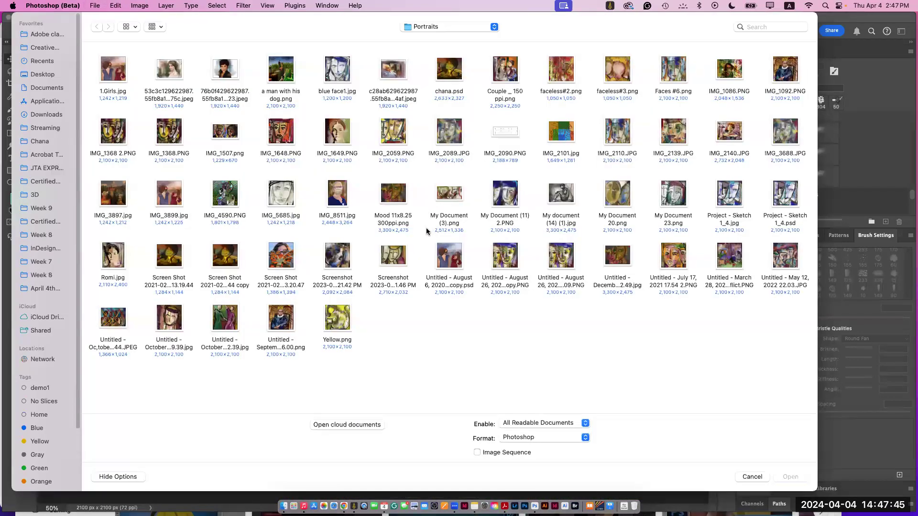
click(341, 133)
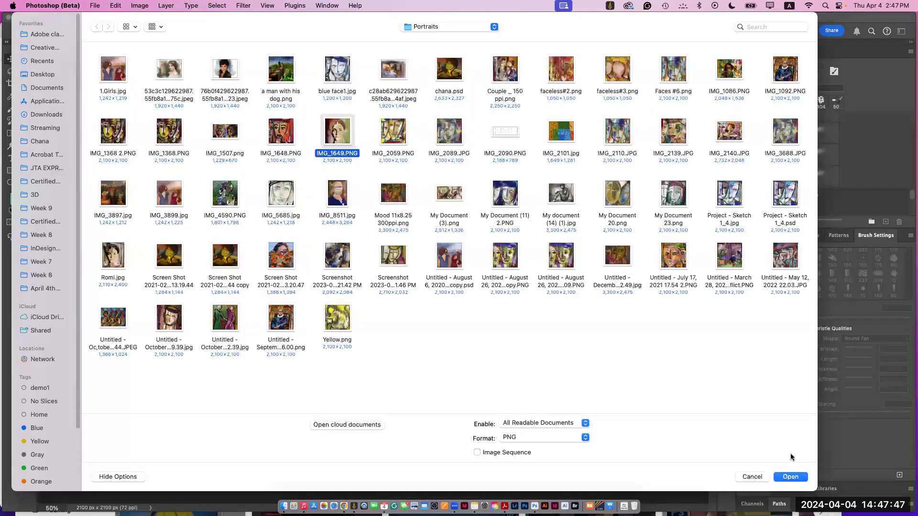
click(792, 477)
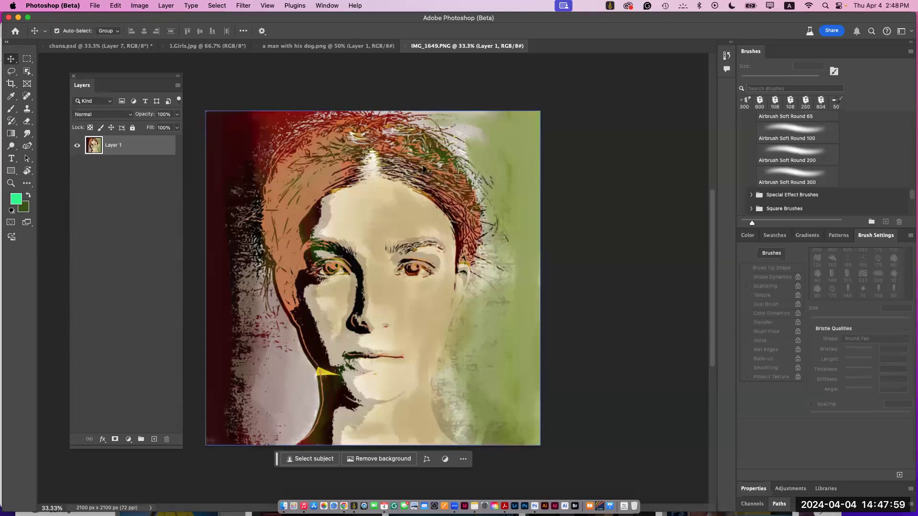
Step: Open IMG_3897.jpg from the Portraits folder after previewing it, and move the Layers panel clear of the artwork
click(95, 5)
click(105, 28)
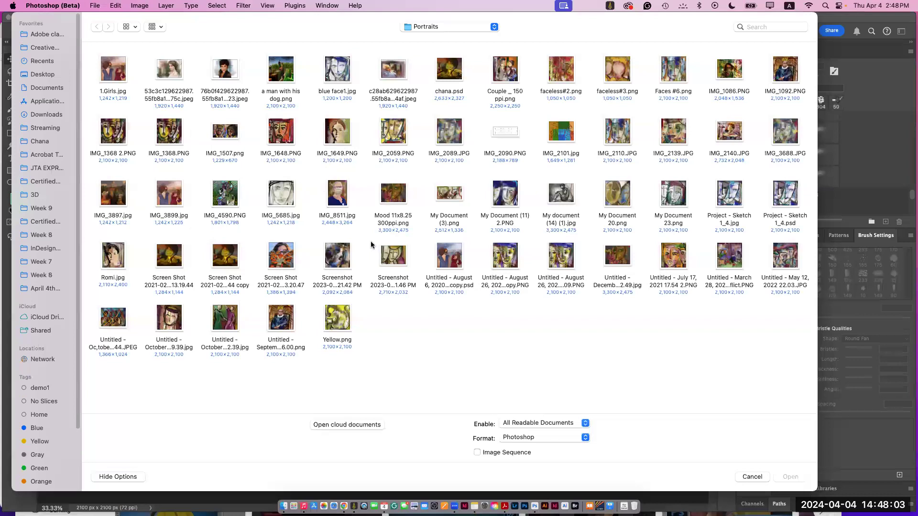
click(114, 202)
key(space)
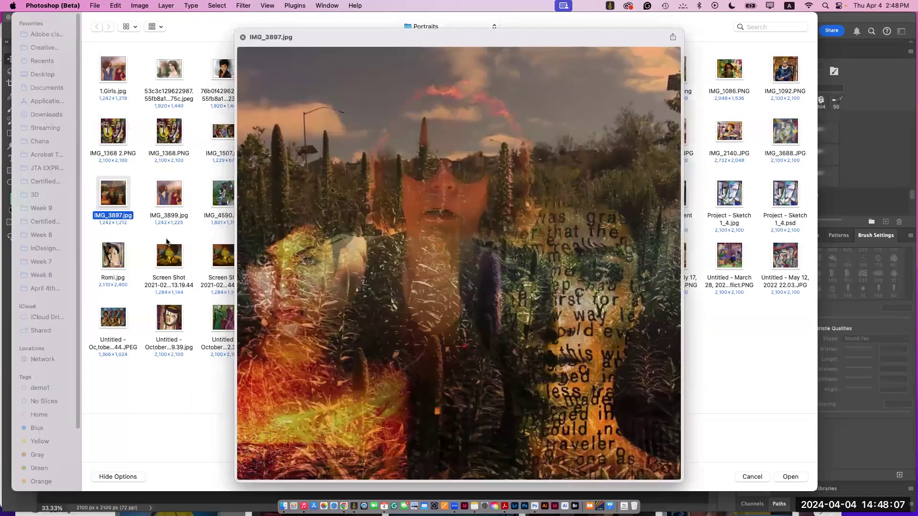
key(space)
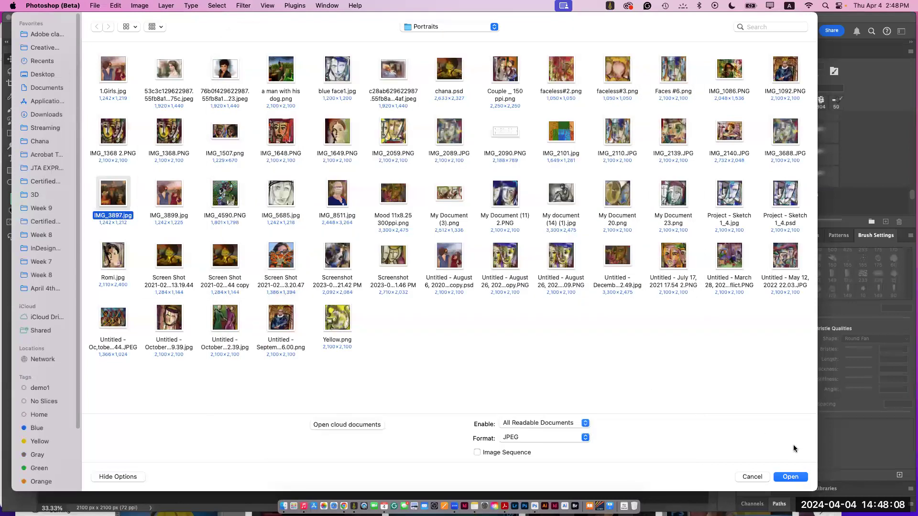
click(792, 477)
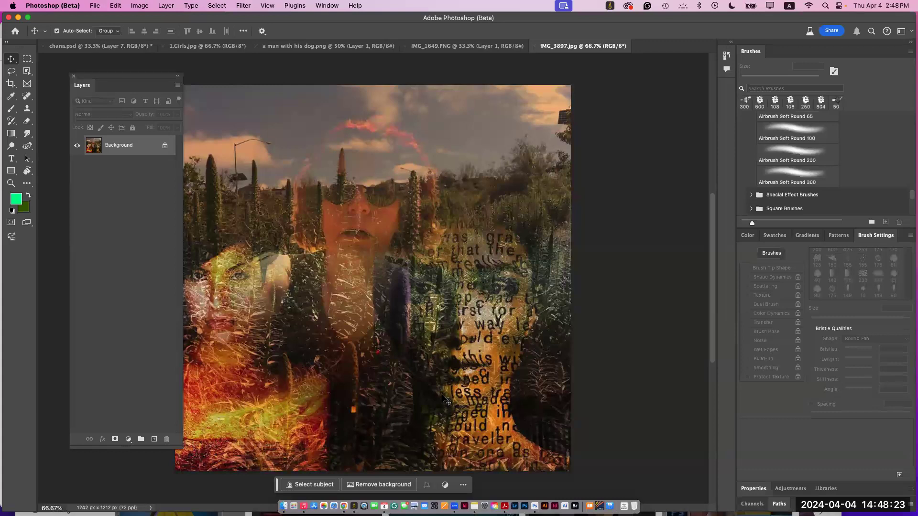
drag(127, 76, 100, 62)
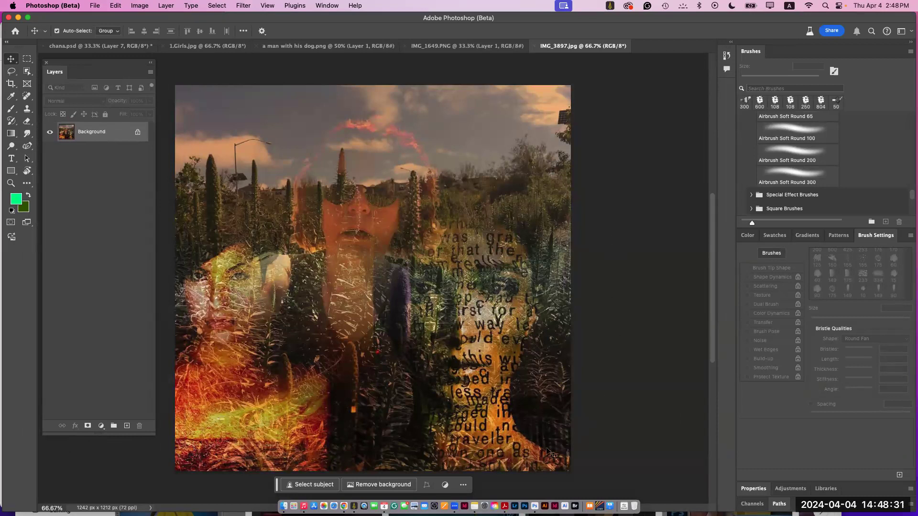
Step: Switch to Acrobat and review the pages of April 4th _Brushes.pdf from Important Links, finishing on the title page
click(504, 506)
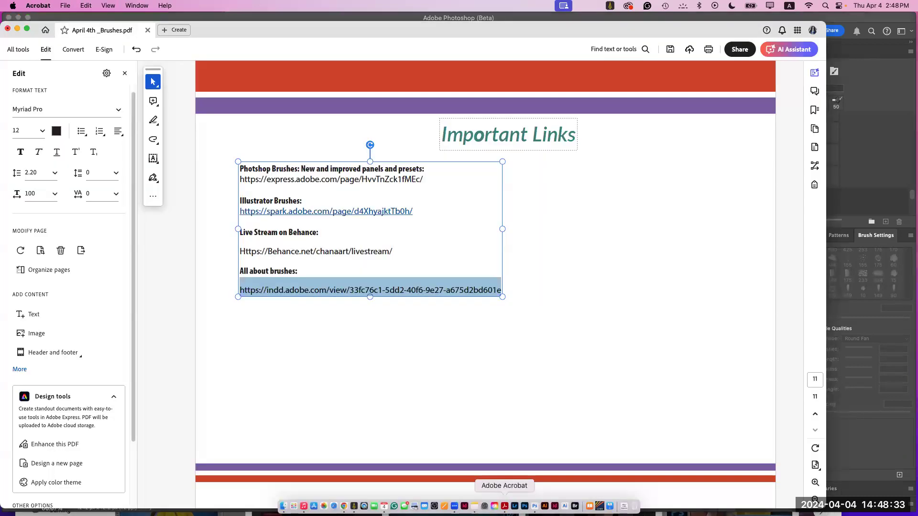
click(726, 319)
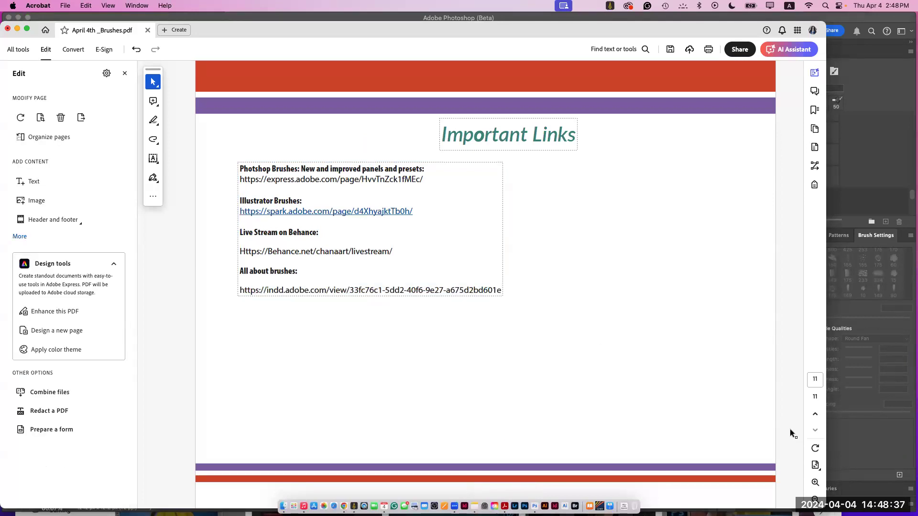
scroll(790, 429, up, 2)
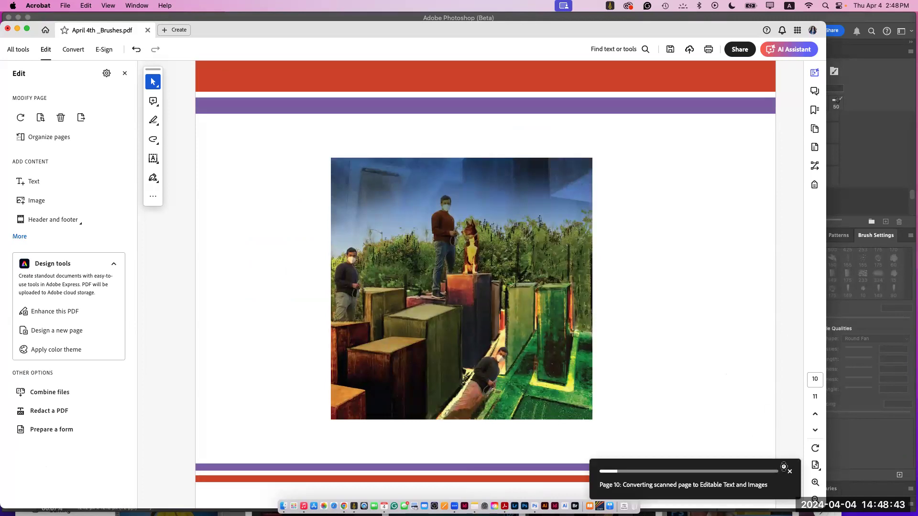
scroll(783, 467, up, 6)
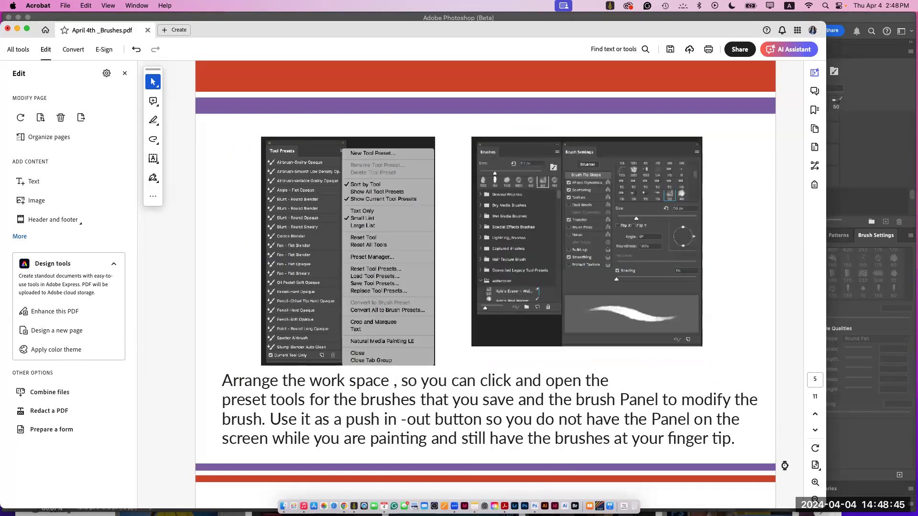
scroll(785, 466, down, 3)
scroll(785, 466, down, 4)
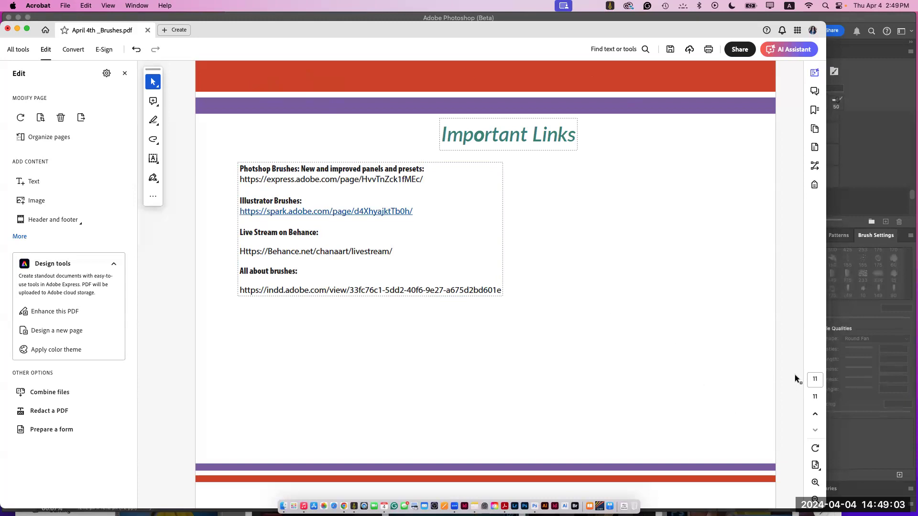
scroll(794, 363, up, 8)
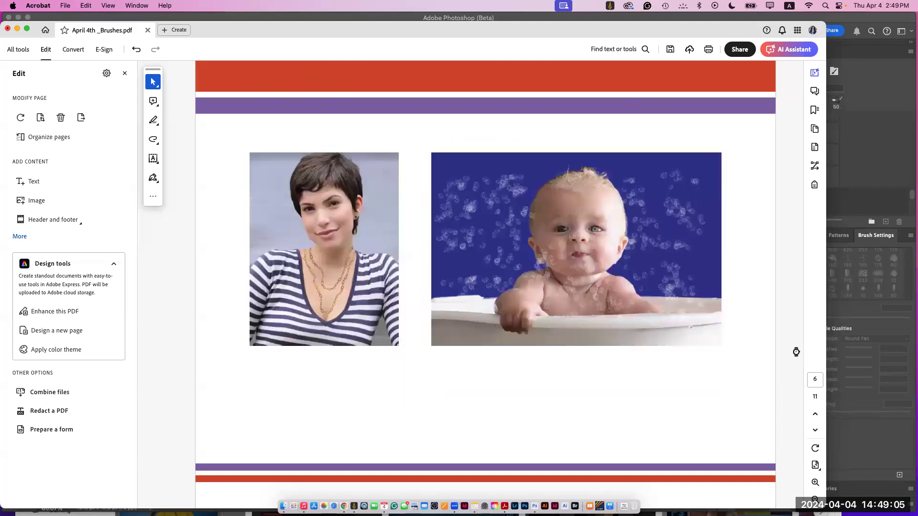
scroll(796, 351, up, 3)
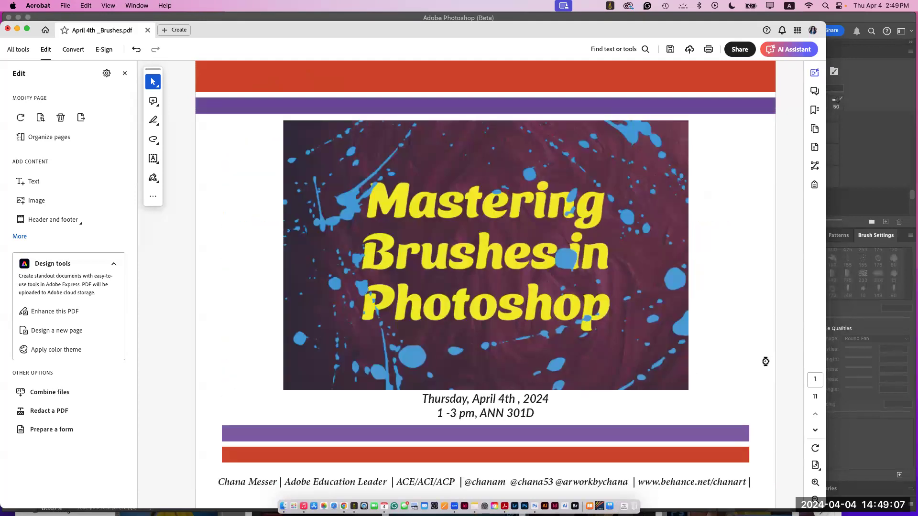